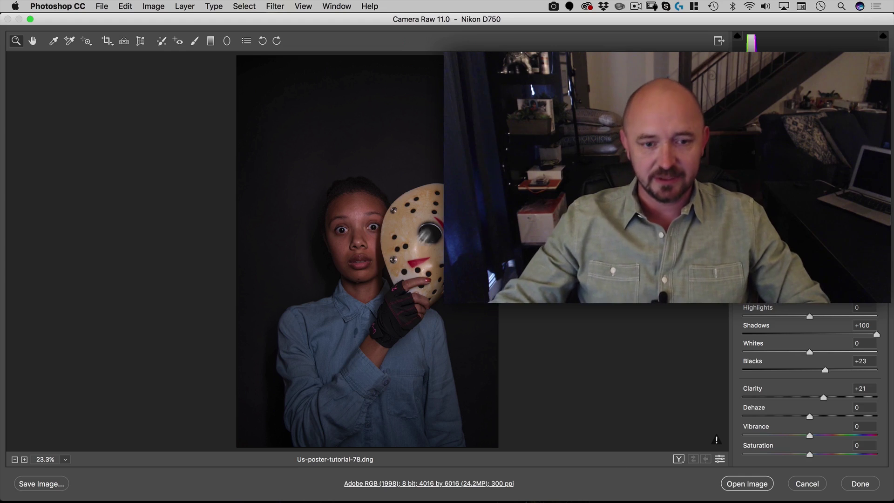
Open the raw photo Us-poster-tutorial-78.dng from Camera Raw into Photoshop with its current adjustments
{"action": "left_click", "coordinate": [365, 275]}
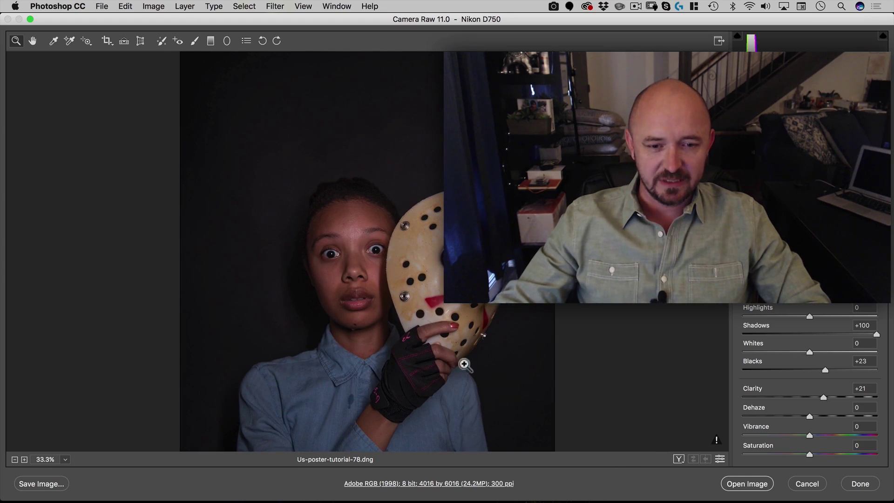
{"action": "left_click", "coordinate": [319, 271]}
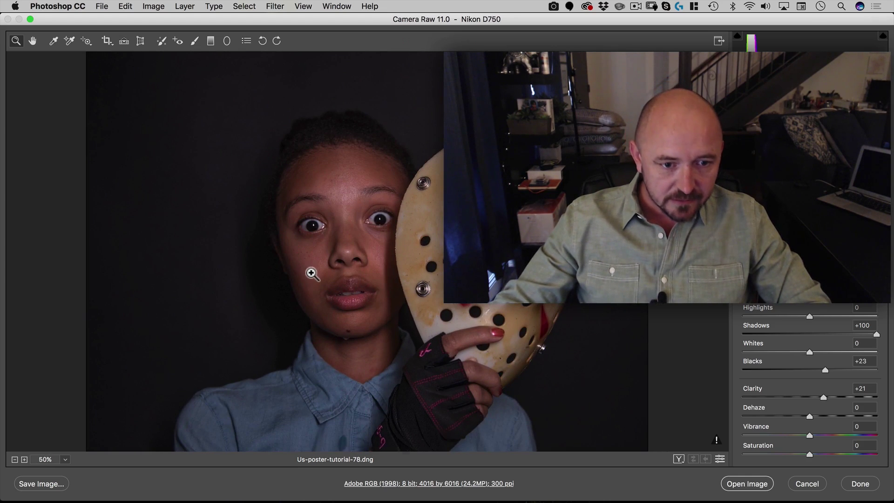
{"action": "key", "text": "space"}
{"action": "left_click_drag", "start_coordinate": [317, 253], "coordinate": [392, 232]}
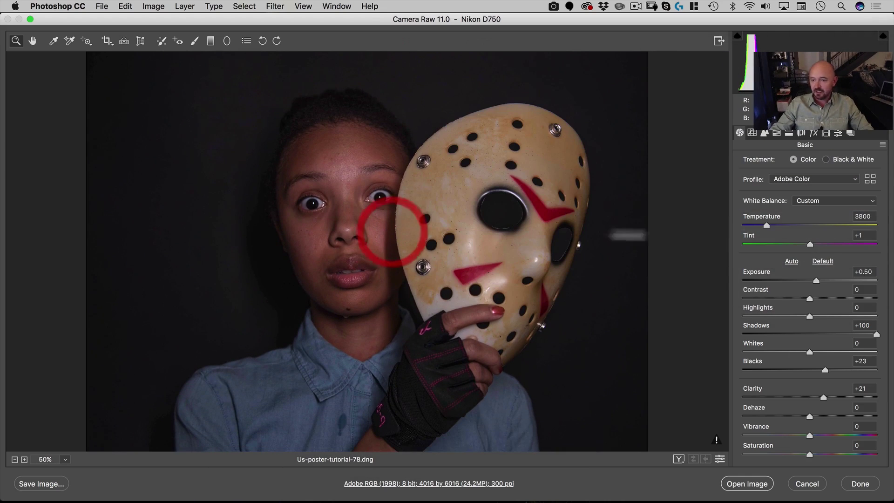
{"action": "scroll", "coordinate": [417, 296], "scroll_direction": "down", "scroll_amount": 5}
{"action": "scroll", "coordinate": [417, 296], "scroll_direction": "up", "scroll_amount": 6}
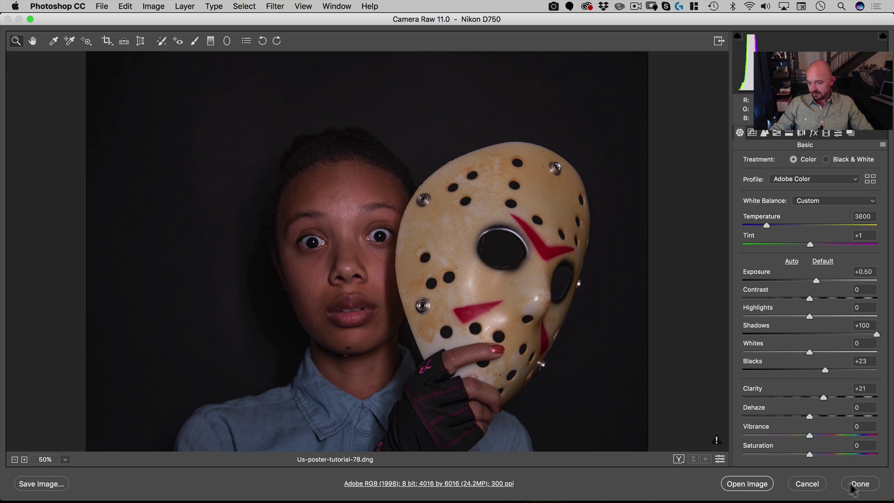
{"action": "left_click", "coordinate": [756, 485]}
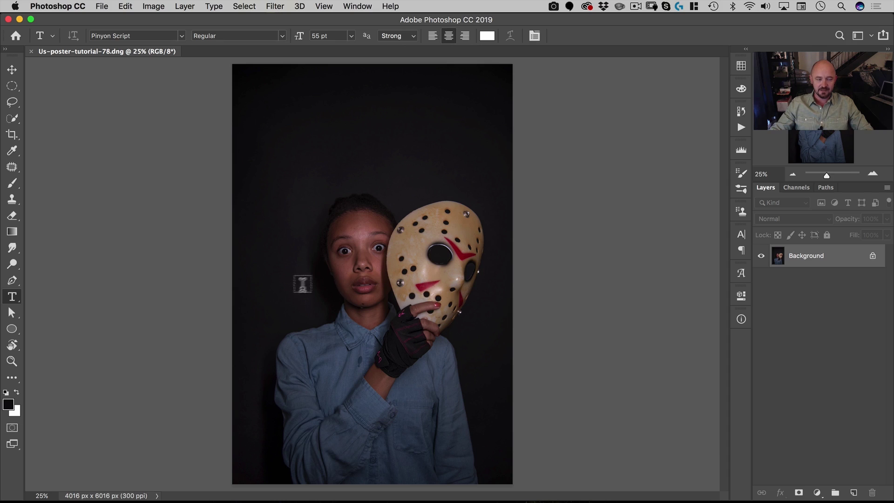
Show the photo in full-screen mode with the menu bar and activate the Pen tool over the gloved hand
{"action": "left_click", "coordinate": [15, 70]}
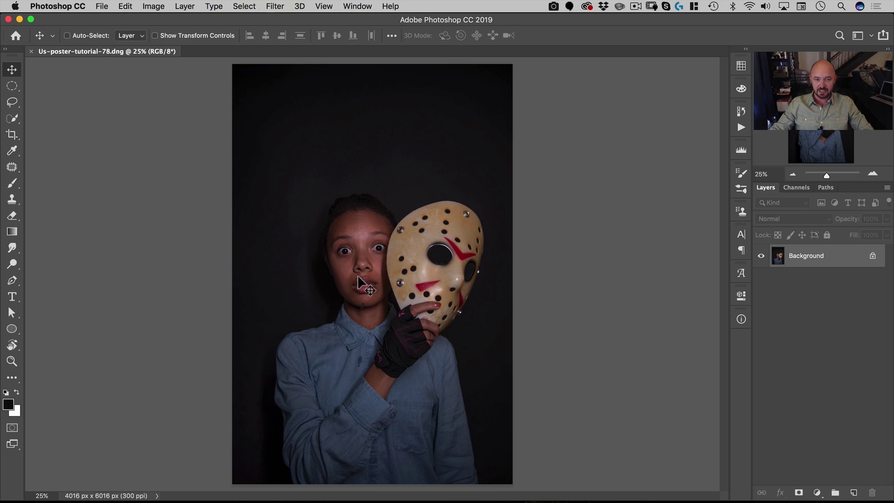
{"action": "key", "text": "f"}
{"action": "key", "text": "space"}
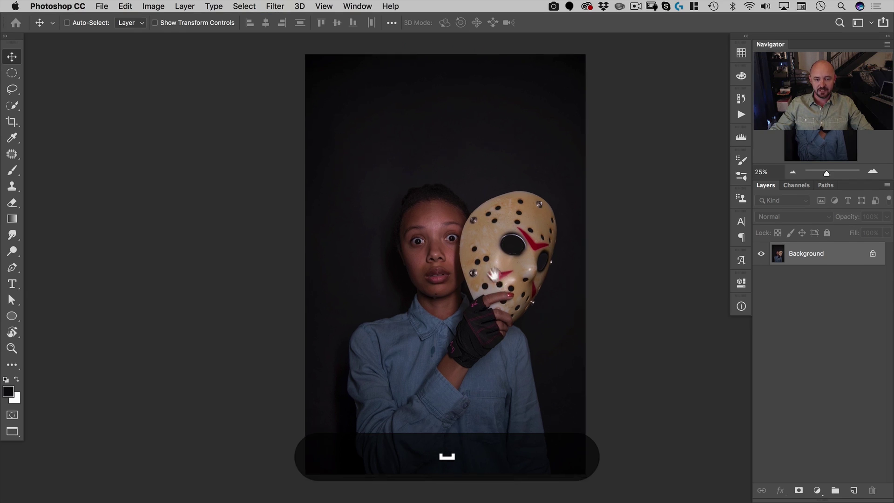
{"action": "left_click_drag", "start_coordinate": [501, 266], "coordinate": [481, 210]}
{"action": "key", "text": "super+space"}
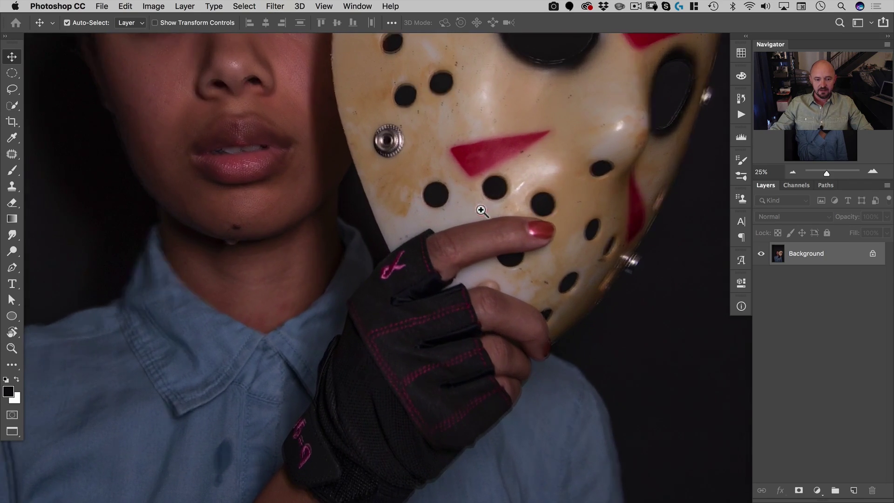
{"action": "left_click_drag", "start_coordinate": [405, 382], "coordinate": [372, 335]}
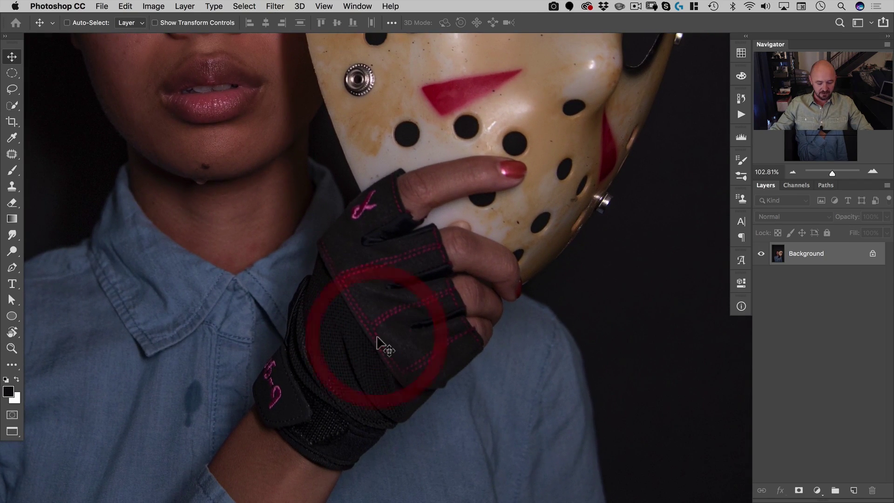
{"action": "key", "text": "super"}
{"action": "key", "text": "super+space"}
{"action": "left_click_drag", "start_coordinate": [426, 195], "coordinate": [447, 251]}
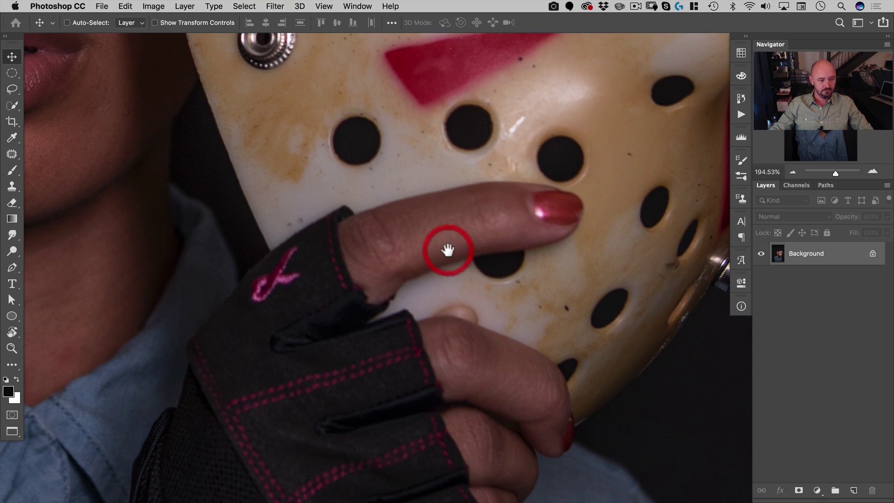
{"action": "left_click", "coordinate": [12, 267]}
Examine the outline of the fingers, glove, forearm and shirt cuff in front of the mask and shirt
{"action": "key", "text": "space"}
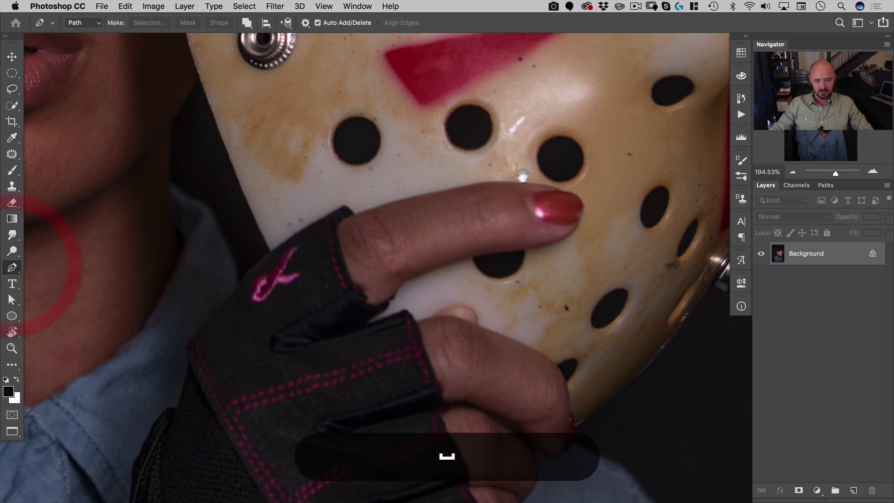
{"action": "left_click_drag", "start_coordinate": [525, 170], "coordinate": [564, 153]}
{"action": "left_click_drag", "start_coordinate": [426, 260], "coordinate": [435, 275]}
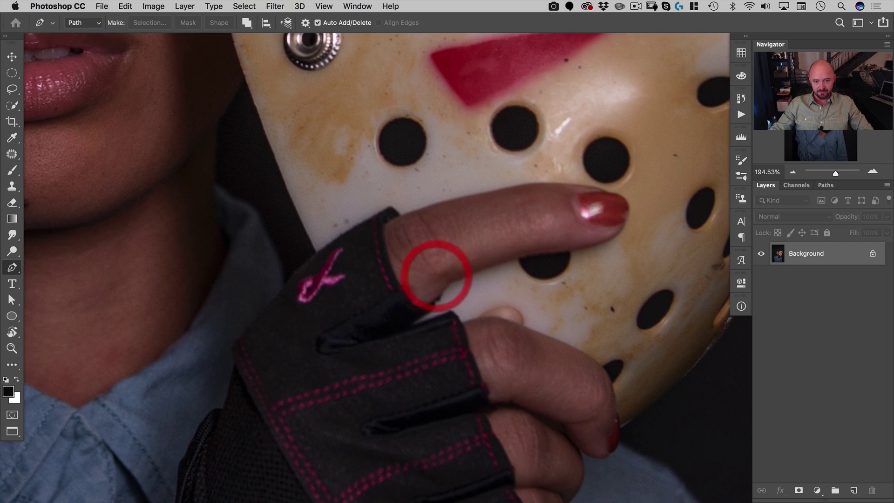
{"action": "key", "text": "space"}
{"action": "left_click_drag", "start_coordinate": [308, 309], "coordinate": [355, 169]}
{"action": "left_click_drag", "start_coordinate": [414, 192], "coordinate": [383, 214]}
{"action": "left_click_drag", "start_coordinate": [467, 234], "coordinate": [459, 244]}
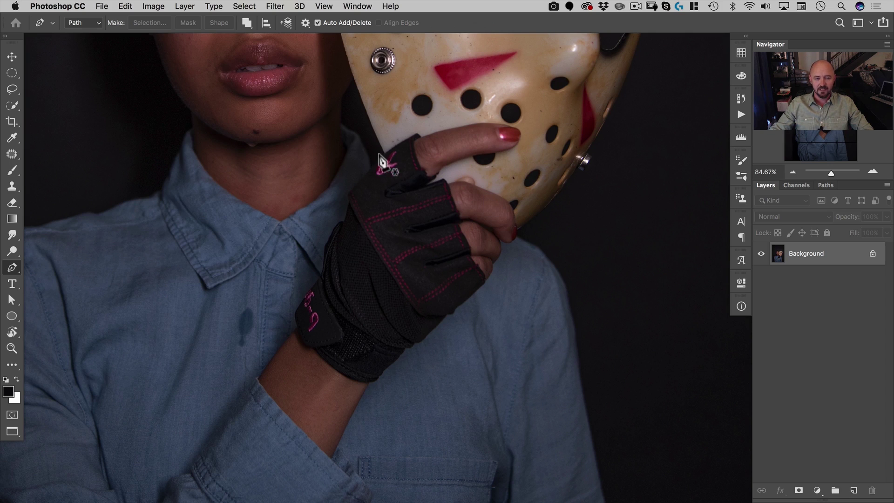
{"action": "key", "text": "space"}
{"action": "left_click_drag", "start_coordinate": [458, 299], "coordinate": [519, 215]}
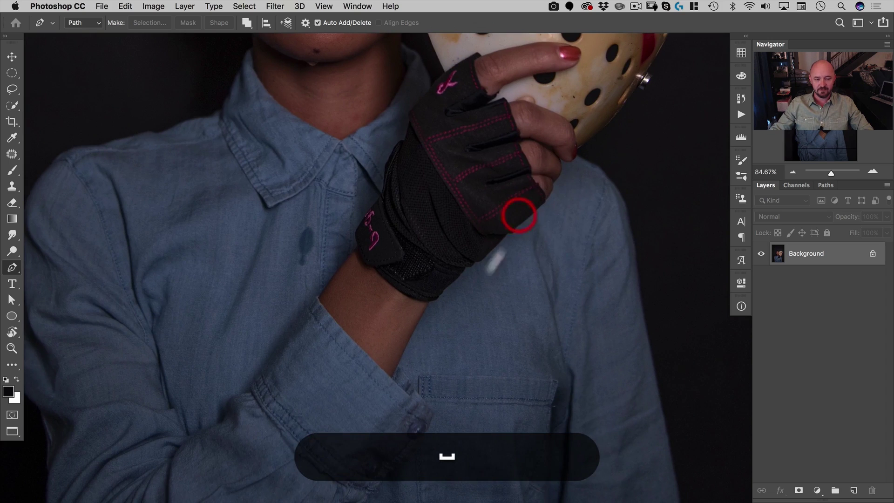
{"action": "key", "text": "space"}
{"action": "left_click_drag", "start_coordinate": [389, 285], "coordinate": [411, 196]}
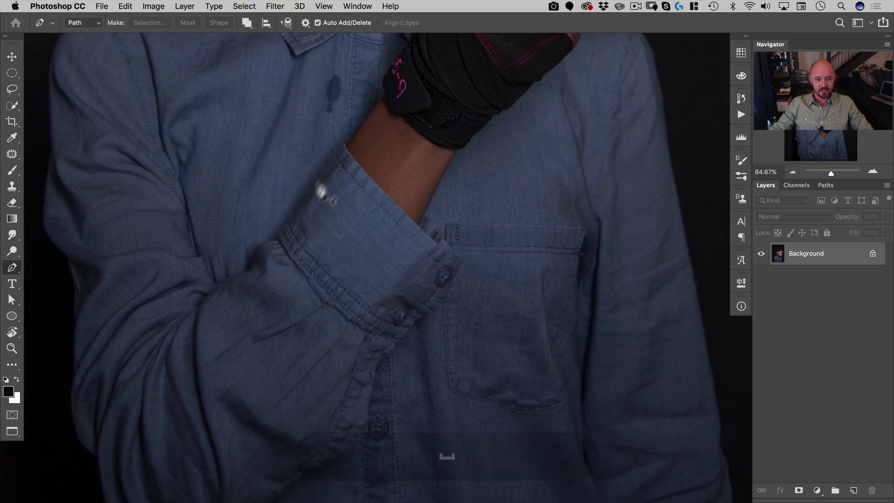
{"action": "key", "text": "space"}
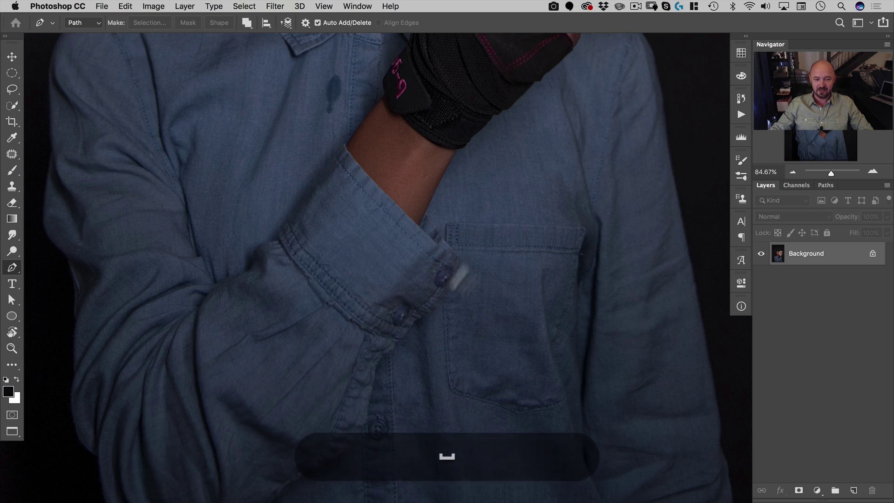
{"action": "left_click_drag", "start_coordinate": [459, 272], "coordinate": [444, 400]}
{"action": "left_click_drag", "start_coordinate": [476, 225], "coordinate": [476, 256]}
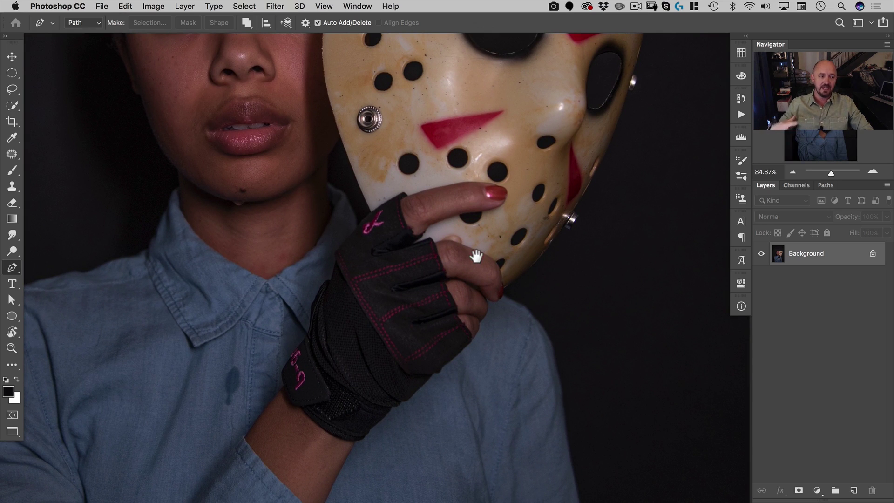
Start a pen path at the index fingernail and trace the finger's upper edge toward the glove
{"action": "left_click_drag", "start_coordinate": [483, 176], "coordinate": [549, 199]}
{"action": "left_click_drag", "start_coordinate": [491, 196], "coordinate": [493, 194]}
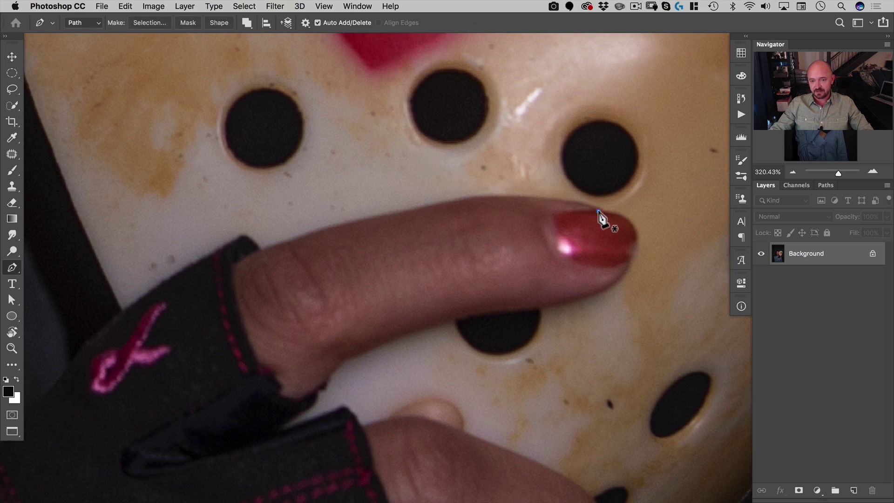
{"action": "left_click", "coordinate": [599, 211]}
{"action": "left_click_drag", "start_coordinate": [518, 197], "coordinate": [467, 195]}
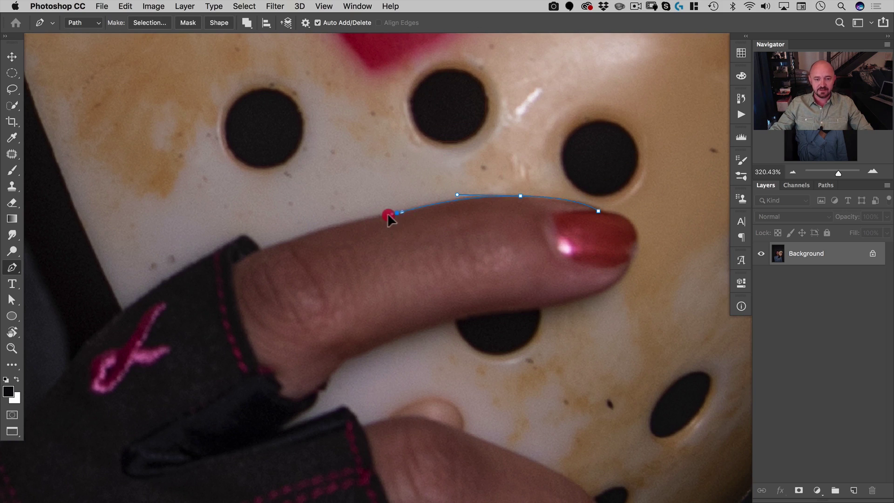
{"action": "left_click_drag", "start_coordinate": [301, 235], "coordinate": [285, 241]}
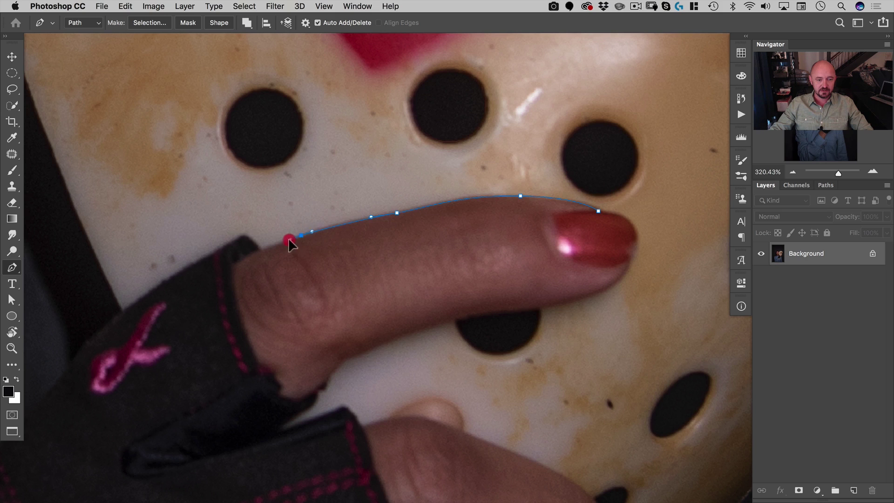
Continue the path over the glove's finger opening and down its outer edge past the pink ribbon emblem
{"action": "key", "text": "space"}
{"action": "left_click_drag", "start_coordinate": [326, 183], "coordinate": [549, 61]}
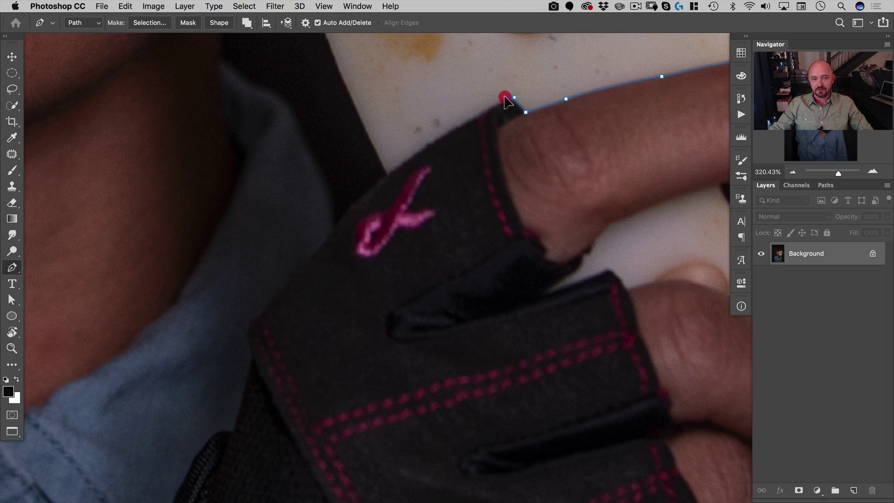
{"action": "left_click", "coordinate": [505, 97]}
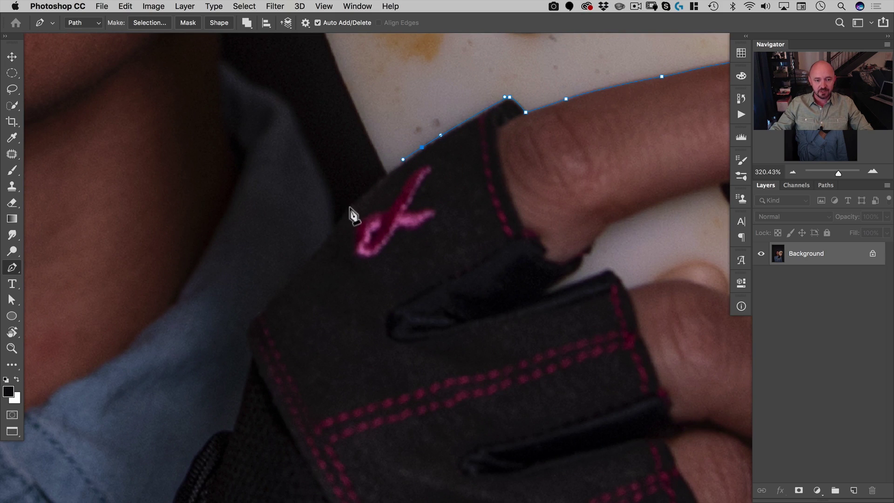
{"action": "key", "text": "space"}
{"action": "left_click_drag", "start_coordinate": [261, 343], "coordinate": [369, 175]}
{"action": "left_click", "coordinate": [381, 129]}
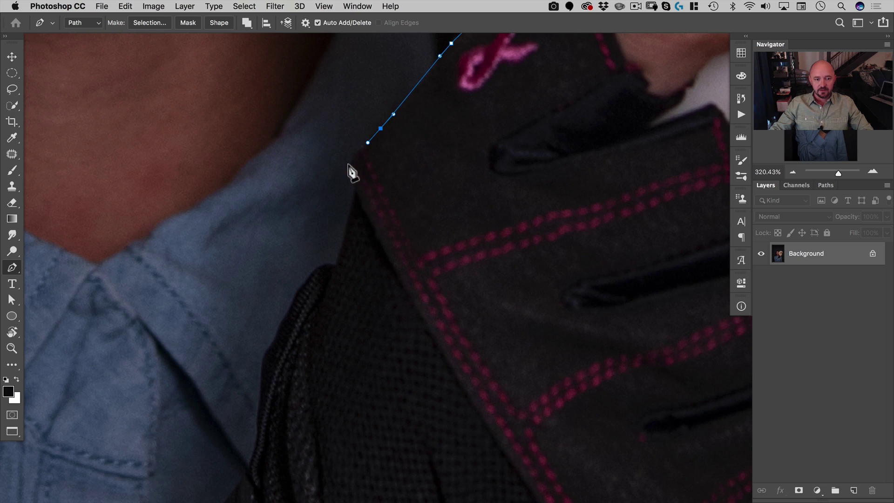
Curve the path around the glove's outer corner, then add corner points down to the top of the wristband
{"action": "left_click_drag", "start_coordinate": [349, 176], "coordinate": [347, 174]}
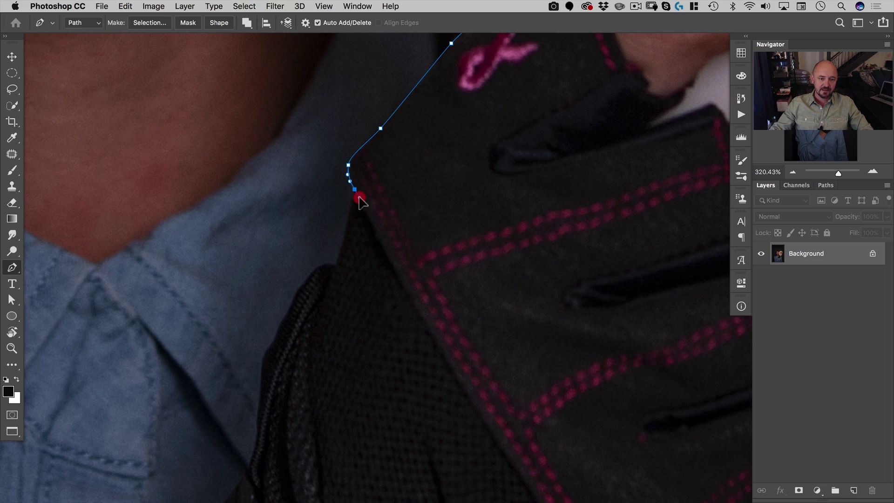
{"action": "left_click_drag", "start_coordinate": [359, 198], "coordinate": [359, 198]}
{"action": "key", "text": "alt"}
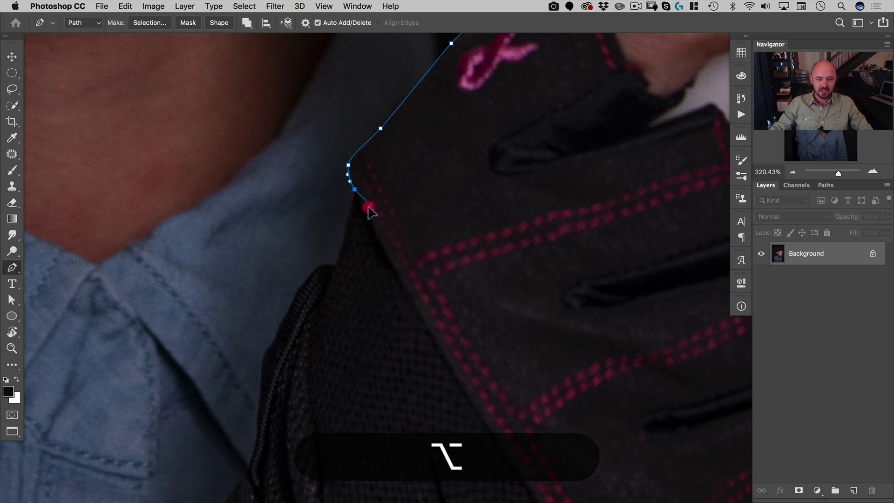
{"action": "left_click", "coordinate": [348, 214], "text": "alt"}
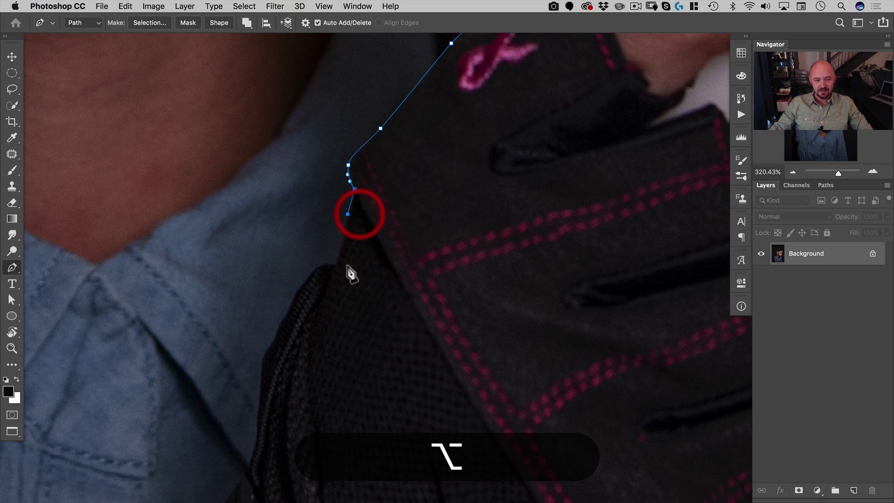
{"action": "left_click", "coordinate": [335, 264]}
Trace the rounded upper edge of the glove's wristband with curved anchor points
{"action": "key", "text": "space"}
{"action": "left_click_drag", "start_coordinate": [399, 234], "coordinate": [503, 110]}
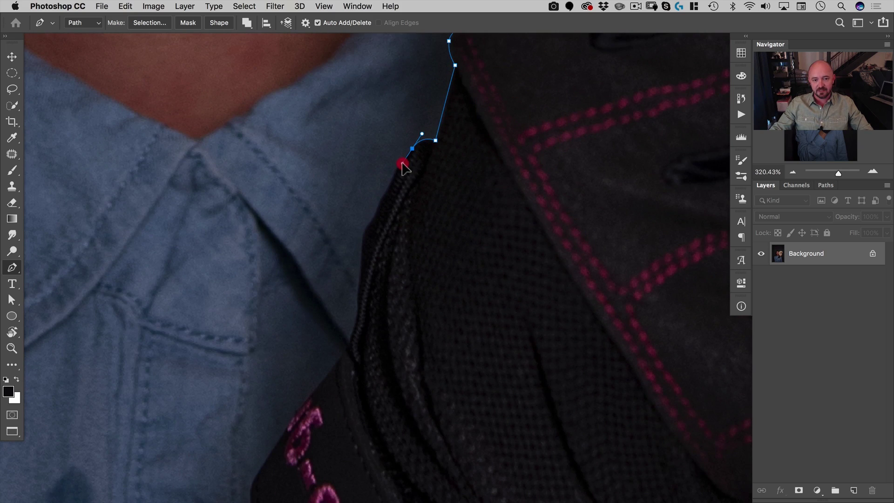
{"action": "left_click_drag", "start_coordinate": [395, 149], "coordinate": [413, 166]}
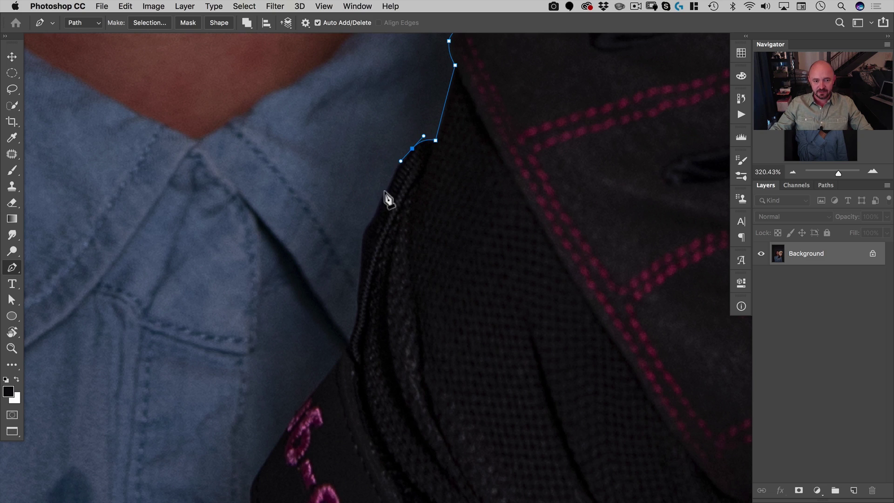
{"action": "left_click_drag", "start_coordinate": [372, 222], "coordinate": [367, 227]}
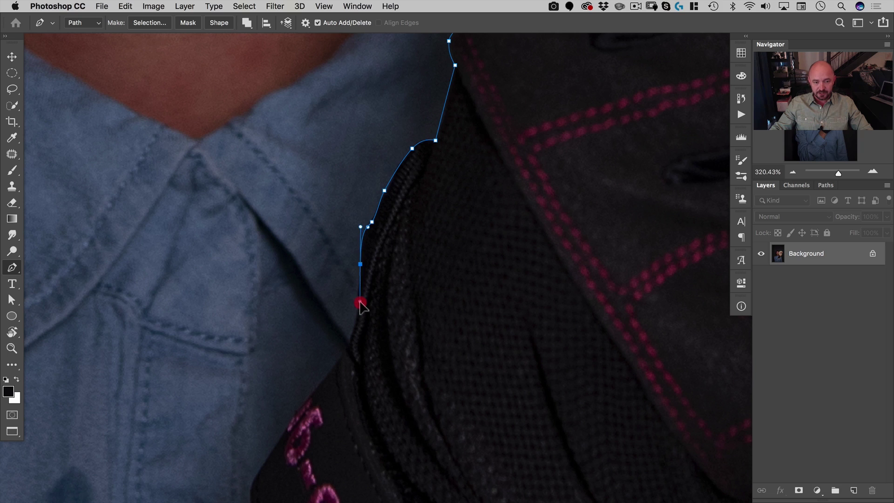
{"action": "key", "text": "super"}
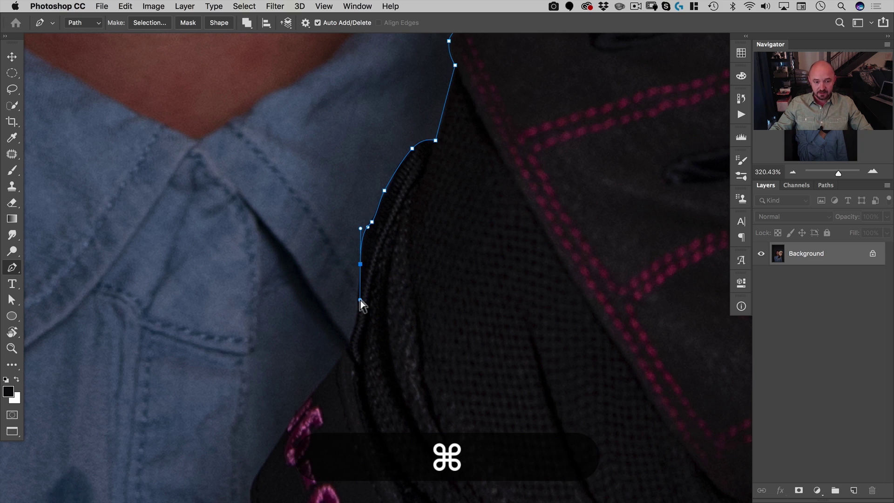
Extend the path down the wristband's edge to the point where the embroidered strap begins
{"action": "left_click_drag", "start_coordinate": [361, 264], "coordinate": [450, 170]}
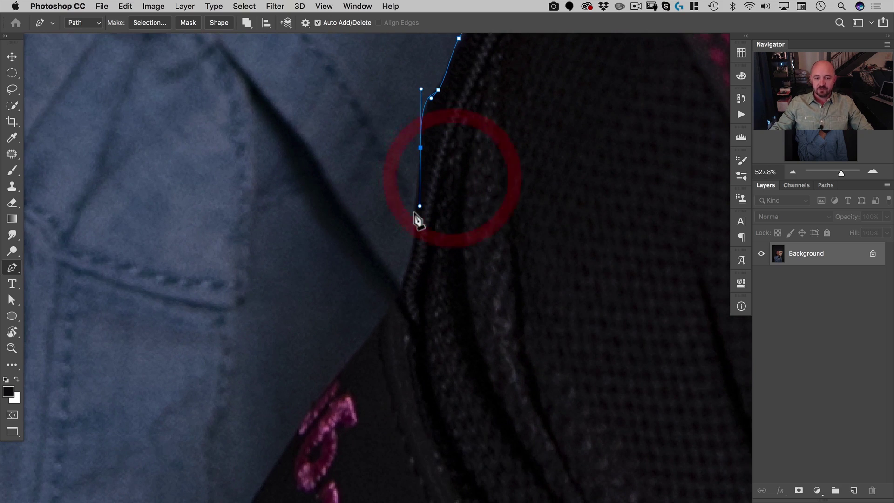
{"action": "left_click_drag", "start_coordinate": [414, 214], "coordinate": [419, 166]}
{"action": "left_click_drag", "start_coordinate": [408, 262], "coordinate": [403, 275]}
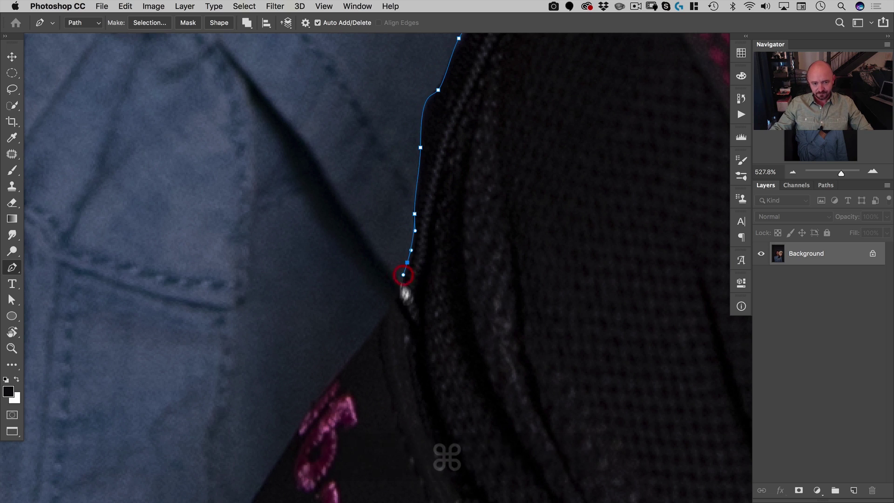
{"action": "left_click", "coordinate": [399, 299]}
Trace the path along the embroidered strap's outer edge and around its corner to where it meets the bare wrist
{"action": "left_click_drag", "start_coordinate": [415, 346], "coordinate": [413, 170]}
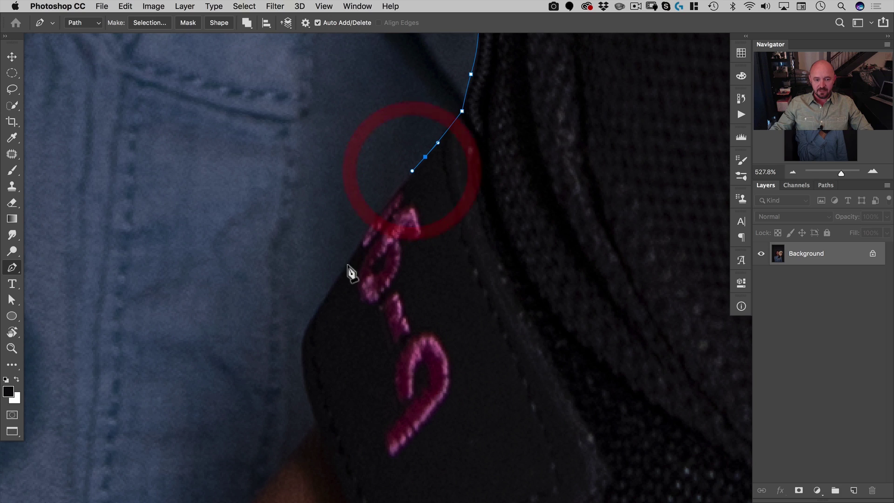
{"action": "left_click_drag", "start_coordinate": [347, 262], "coordinate": [326, 299]}
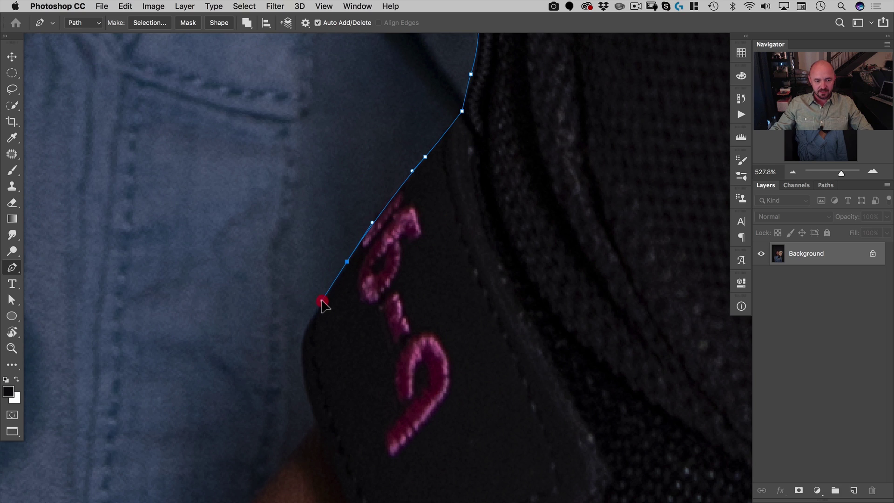
{"action": "left_click_drag", "start_coordinate": [306, 348], "coordinate": [312, 251]}
{"action": "left_click", "coordinate": [325, 281]}
{"action": "left_click_drag", "start_coordinate": [324, 303], "coordinate": [503, 94]}
Run the path along the bare wrist to the edge of the shirt cuff
{"action": "left_click_drag", "start_coordinate": [372, 232], "coordinate": [341, 275]}
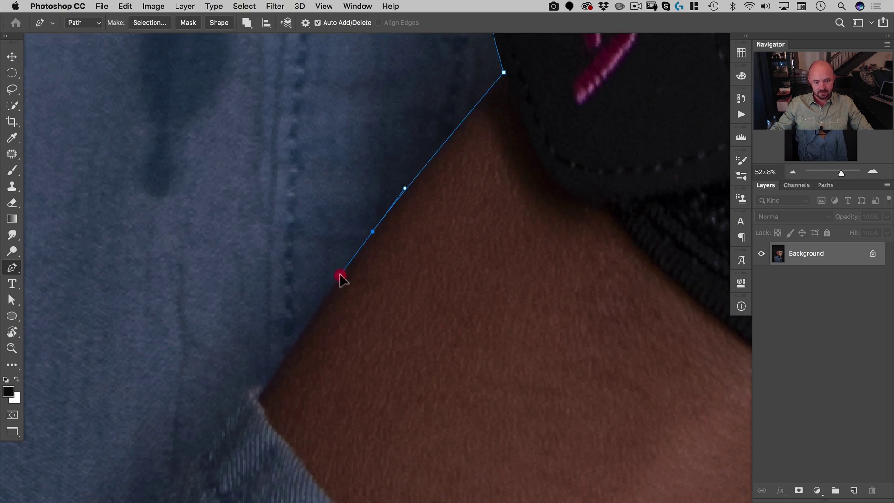
{"action": "left_click", "coordinate": [265, 390]}
{"action": "left_click_drag", "start_coordinate": [270, 395], "coordinate": [507, 96]}
{"action": "left_click_drag", "start_coordinate": [480, 91], "coordinate": [475, 99]}
{"action": "left_click_drag", "start_coordinate": [405, 180], "coordinate": [393, 195]}
Follow the shirt cuff's edge with the path and curve around its corner onto the gathered sleeve fabric
{"action": "left_click_drag", "start_coordinate": [303, 303], "coordinate": [279, 334]}
{"action": "left_click_drag", "start_coordinate": [310, 254], "coordinate": [293, 289]}
{"action": "left_click_drag", "start_coordinate": [333, 147], "coordinate": [322, 164]}
{"action": "left_click_drag", "start_coordinate": [314, 208], "coordinate": [320, 233]}
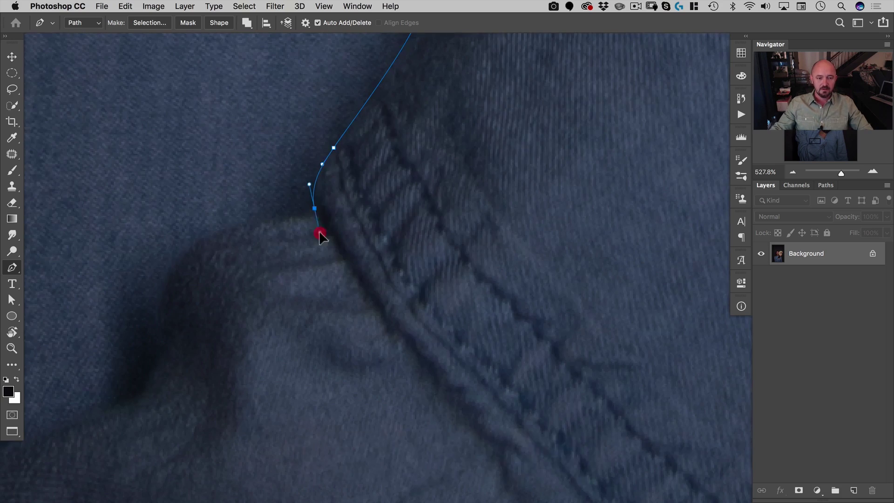
{"action": "left_click", "coordinate": [314, 209], "text": "alt"}
{"action": "left_click_drag", "start_coordinate": [226, 228], "coordinate": [204, 233]}
{"action": "left_click_drag", "start_coordinate": [204, 232], "coordinate": [433, 54]}
Curve the path around the sleeve folds toward the elbow, using a corner point where the direction changes
{"action": "left_click", "coordinate": [386, 155], "text": "alt"}
{"action": "left_click_drag", "start_coordinate": [386, 156], "coordinate": [313, 239]}
{"action": "left_click_drag", "start_coordinate": [443, 170], "coordinate": [383, 220]}
{"action": "left_click_drag", "start_coordinate": [533, 146], "coordinate": [517, 158]}
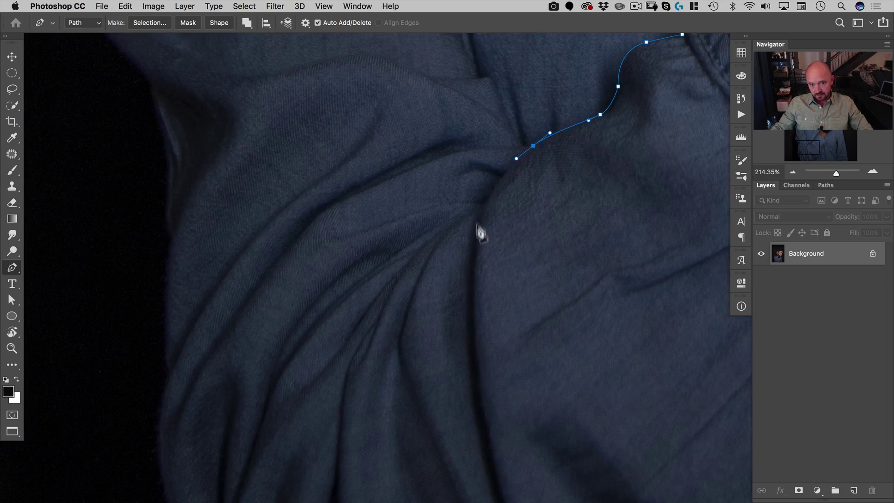
{"action": "left_click_drag", "start_coordinate": [477, 235], "coordinate": [472, 283]}
Extend the path down the forearm sleeve's deep crease and past the bottom edge of the image
{"action": "left_click_drag", "start_coordinate": [589, 277], "coordinate": [441, 61]}
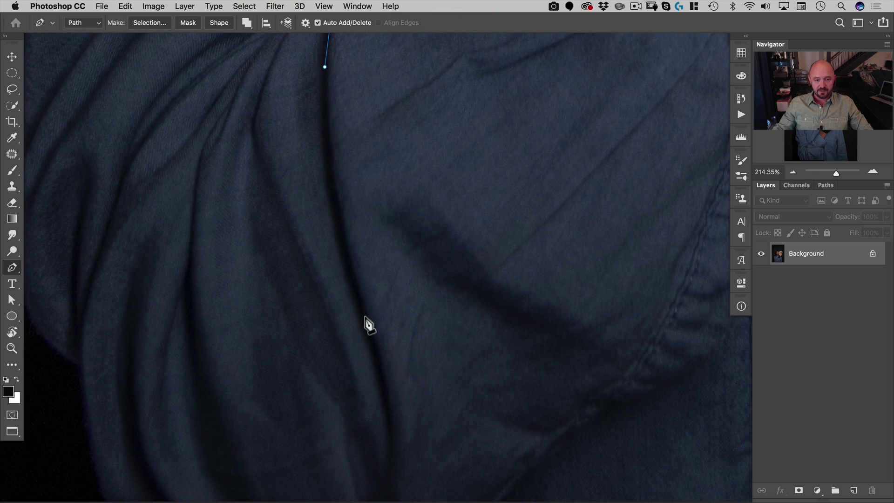
{"action": "left_click_drag", "start_coordinate": [366, 317], "coordinate": [410, 471]}
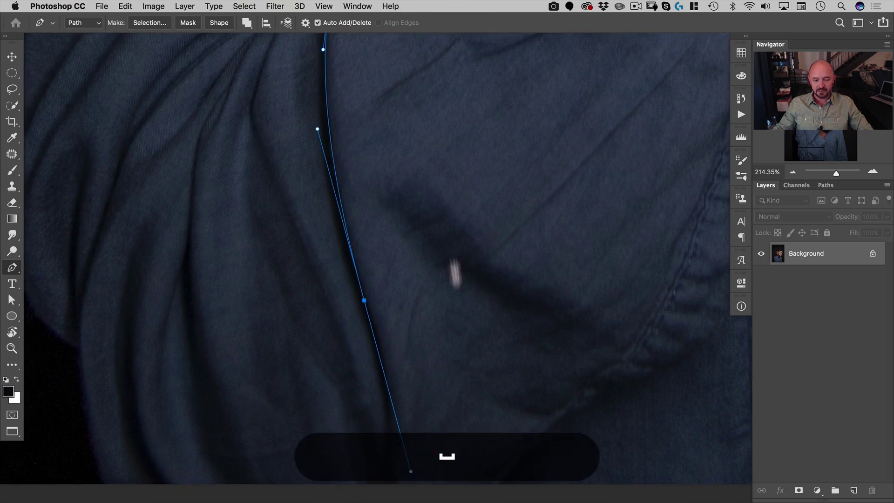
{"action": "left_click_drag", "start_coordinate": [454, 272], "coordinate": [431, 188]}
{"action": "left_click_drag", "start_coordinate": [402, 337], "coordinate": [480, 414]}
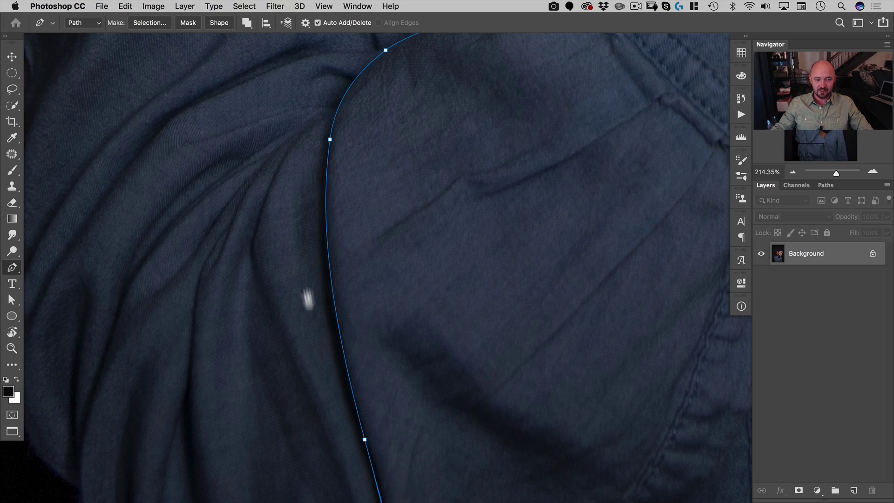
{"action": "left_click_drag", "start_coordinate": [568, 284], "coordinate": [433, 70]}
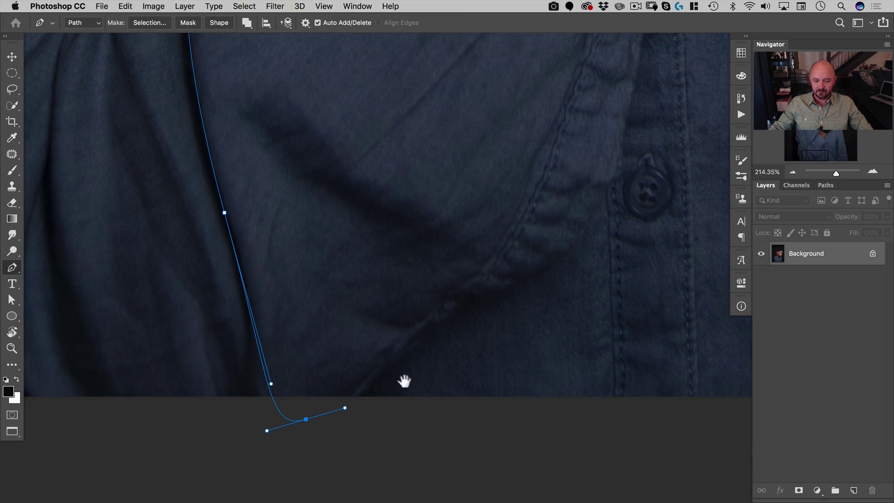
Bring the path back into the image and up along the underside of the forearm sleeve
{"action": "left_click_drag", "start_coordinate": [383, 373], "coordinate": [399, 361]}
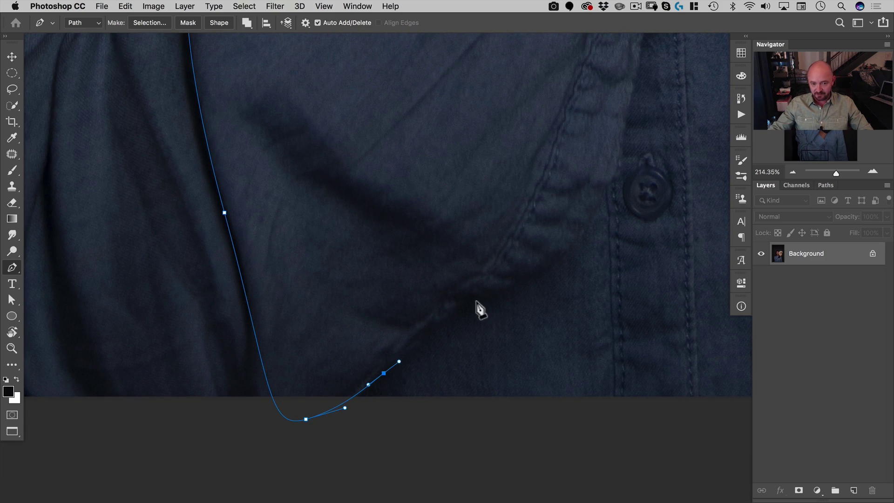
{"action": "left_click_drag", "start_coordinate": [476, 299], "coordinate": [509, 279]}
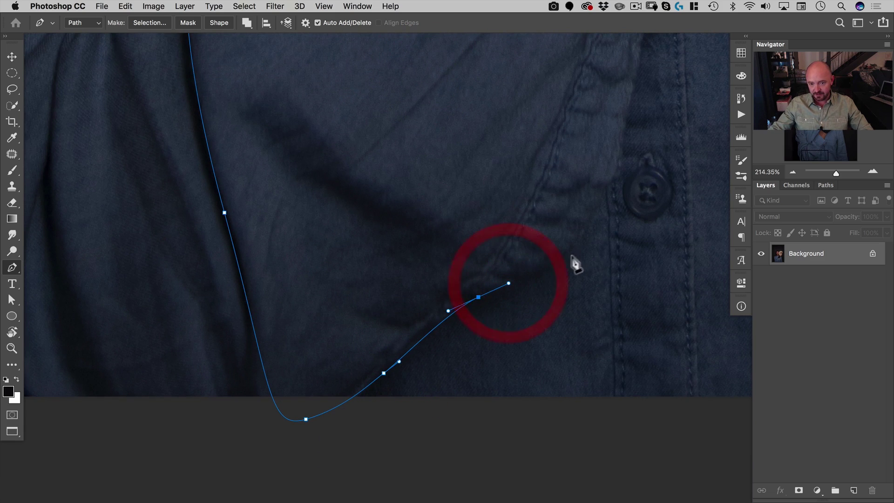
{"action": "key", "text": "space"}
{"action": "left_click_drag", "start_coordinate": [574, 260], "coordinate": [507, 382]}
{"action": "left_click", "coordinate": [504, 369]}
{"action": "left_click", "coordinate": [525, 274]}
Continue the path up the sleeve's inner edge and around the buttoned end of the cuff
{"action": "left_click", "coordinate": [593, 183]}
{"action": "left_click_drag", "start_coordinate": [609, 183], "coordinate": [370, 321]}
{"action": "left_click_drag", "start_coordinate": [457, 222], "coordinate": [321, 447]}
{"action": "left_click_drag", "start_coordinate": [458, 259], "coordinate": [425, 215]}
{"action": "left_click_drag", "start_coordinate": [770, 181], "coordinate": [771, 149]}
Trace the path up the inner side of the bare wrist and around the glove's wristband edge
{"action": "left_click", "coordinate": [361, 111]}
{"action": "left_click_drag", "start_coordinate": [361, 111], "coordinate": [313, 366]}
{"action": "left_click_drag", "start_coordinate": [335, 194], "coordinate": [361, 153]}
{"action": "left_click_drag", "start_coordinate": [377, 232], "coordinate": [387, 216]}
{"action": "left_click", "coordinate": [437, 174]}
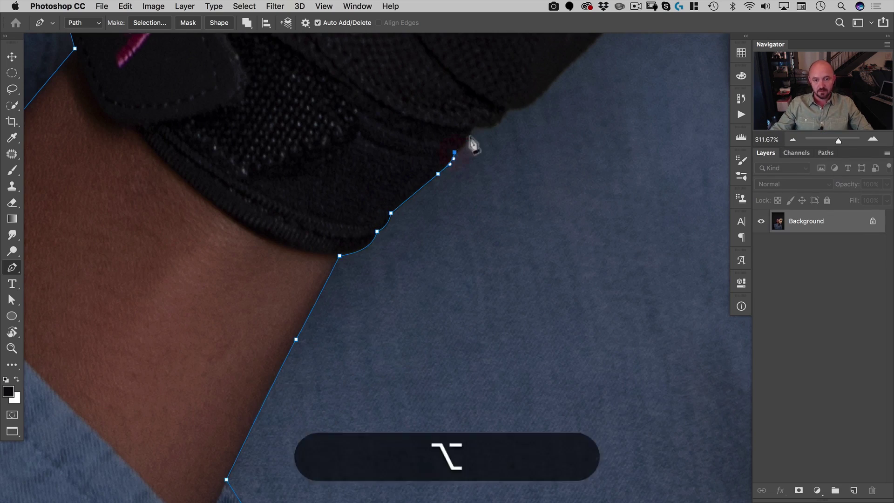
Outline the glove's lower palm edge with the path up to the little finger opening
{"action": "left_click_drag", "start_coordinate": [509, 110], "coordinate": [346, 320]}
{"action": "key", "text": "super+z"}
{"action": "left_click_drag", "start_coordinate": [378, 305], "coordinate": [390, 296]}
{"action": "left_click", "coordinate": [440, 248]}
{"action": "left_click_drag", "start_coordinate": [514, 181], "coordinate": [520, 178]}
{"action": "left_click", "coordinate": [562, 138]}
{"action": "left_click_drag", "start_coordinate": [565, 138], "coordinate": [354, 374]}
Curve the path around the exposed fingers and the red fingernail to finish the hand outline
{"action": "left_click", "coordinate": [427, 290]}
{"action": "left_click_drag", "start_coordinate": [465, 215], "coordinate": [473, 197]}
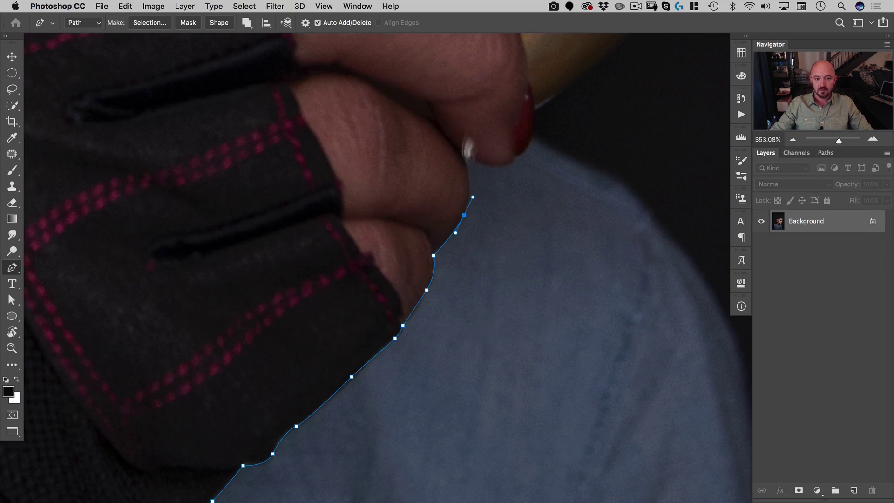
{"action": "left_click", "coordinate": [461, 149]}
{"action": "mouse_move", "coordinate": [498, 168]}
{"action": "left_mouse_down"}
{"action": "mouse_move", "coordinate": [516, 167]}
{"action": "mouse_move", "coordinate": [505, 168]}
{"action": "left_mouse_up"}
{"action": "left_click_drag", "start_coordinate": [516, 157], "coordinate": [536, 146]}
{"action": "left_click_drag", "start_coordinate": [535, 112], "coordinate": [533, 75]}
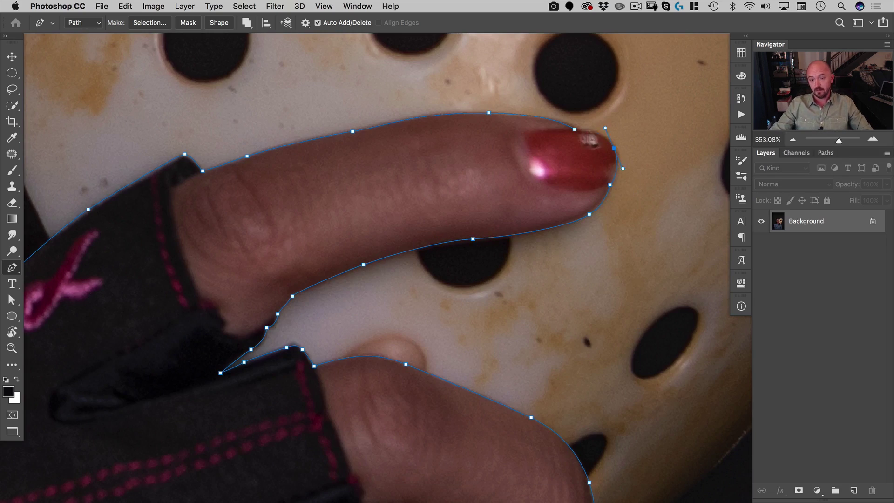
Save the finished work path under the name "hand"
{"action": "left_click_drag", "start_coordinate": [494, 173], "coordinate": [445, 216]}
{"action": "left_click_drag", "start_coordinate": [442, 274], "coordinate": [414, 294]}
{"action": "left_click_drag", "start_coordinate": [443, 365], "coordinate": [449, 259]}
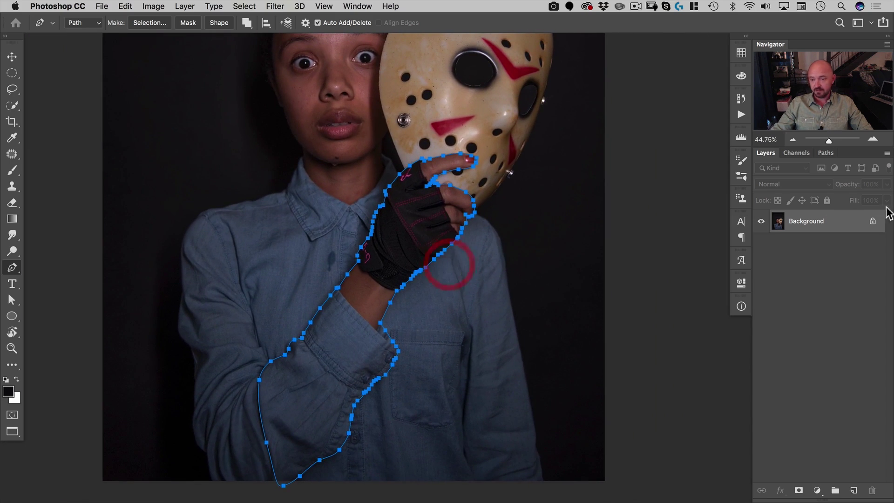
{"action": "left_click", "coordinate": [826, 153]}
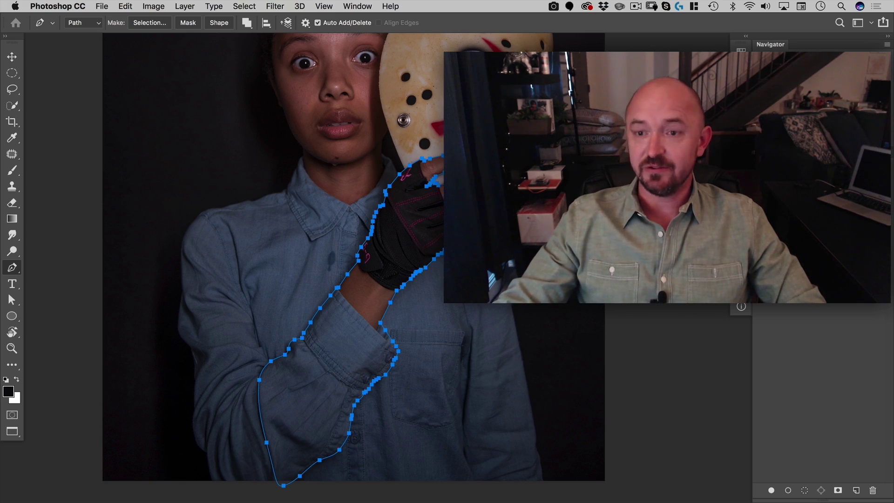
{"action": "double_click", "coordinate": [777, 171]}
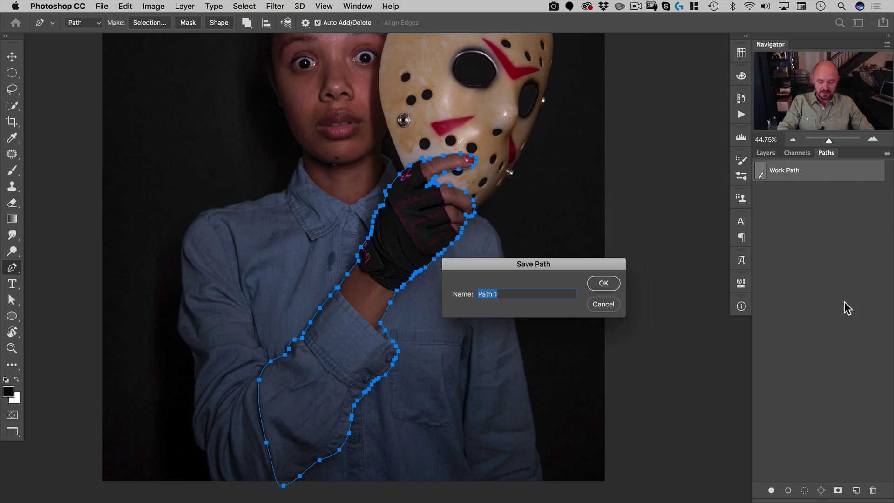
{"action": "type", "text": "hand"}
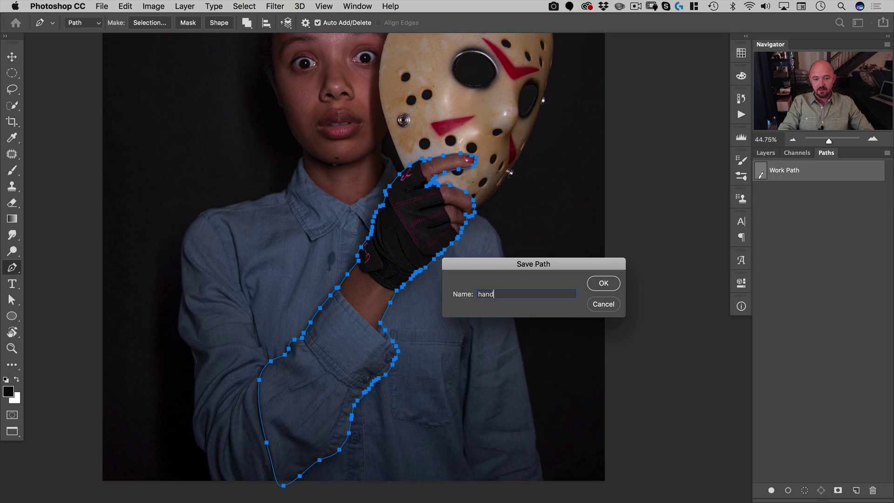
{"action": "key", "text": "Return"}
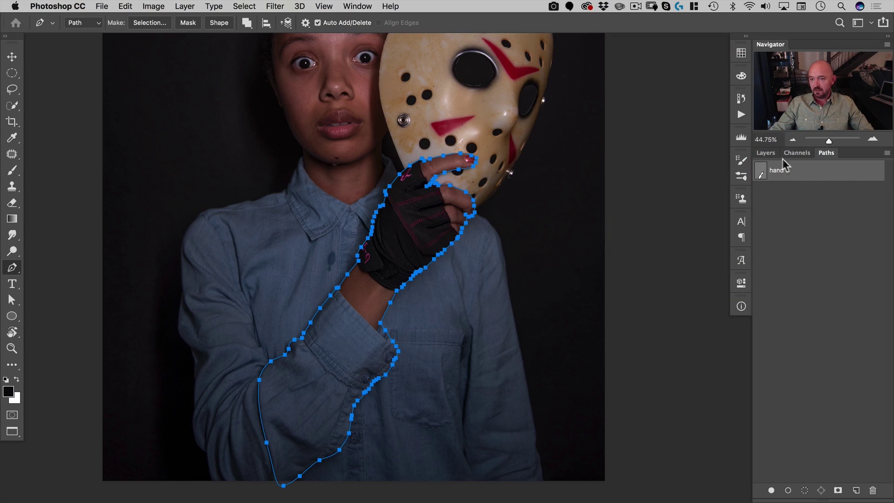
Make a new anti-aliased selection from the hand path with a feather radius of 0.2 pixels
{"action": "left_click", "coordinate": [766, 153]}
{"action": "right_click", "coordinate": [408, 208]}
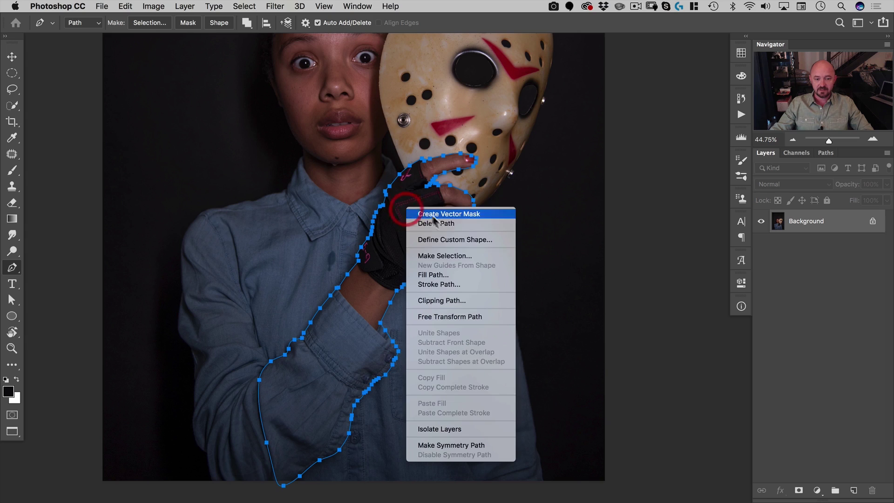
{"action": "left_click", "coordinate": [442, 255]}
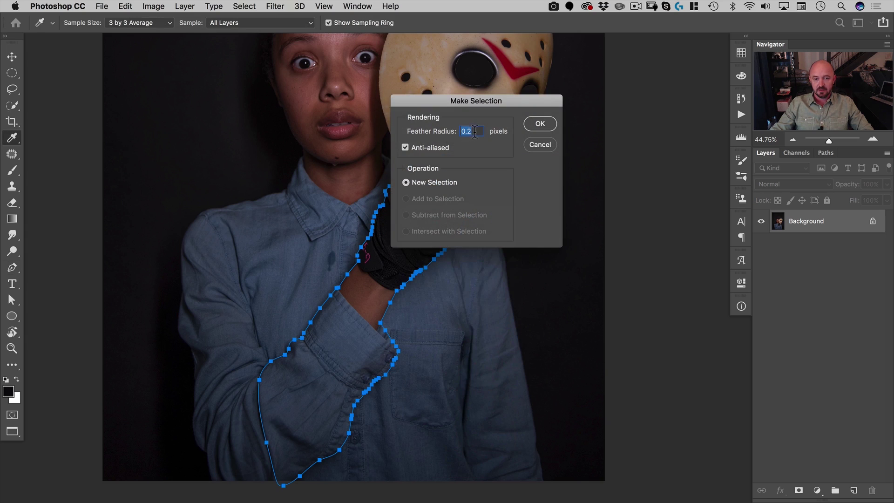
{"action": "left_click_drag", "start_coordinate": [478, 105], "coordinate": [525, 119]}
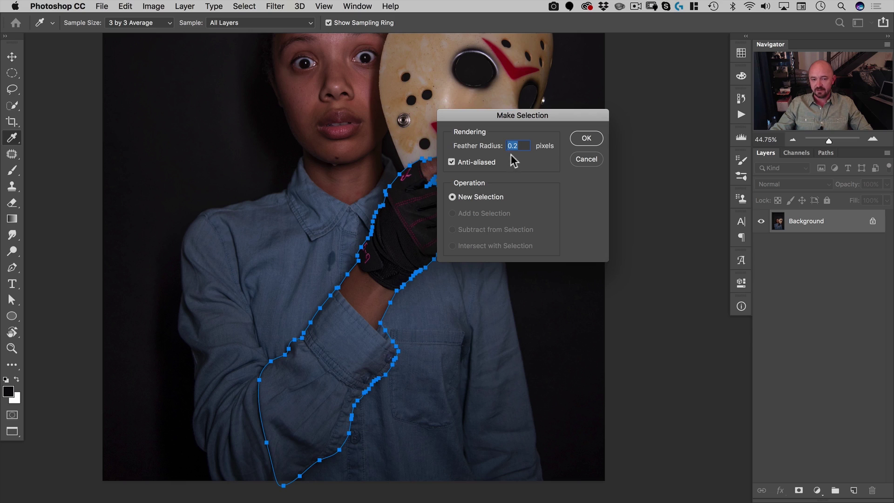
{"action": "left_click_drag", "start_coordinate": [522, 113], "coordinate": [577, 121]}
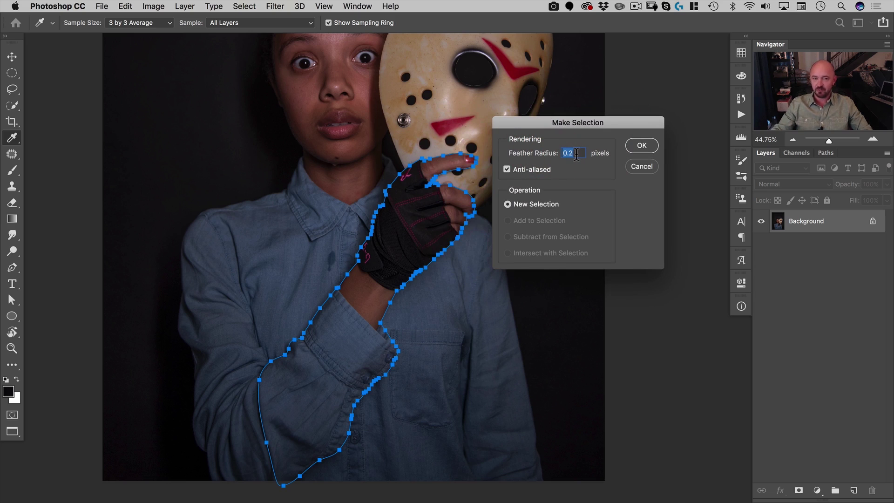
{"action": "key", "text": "Return"}
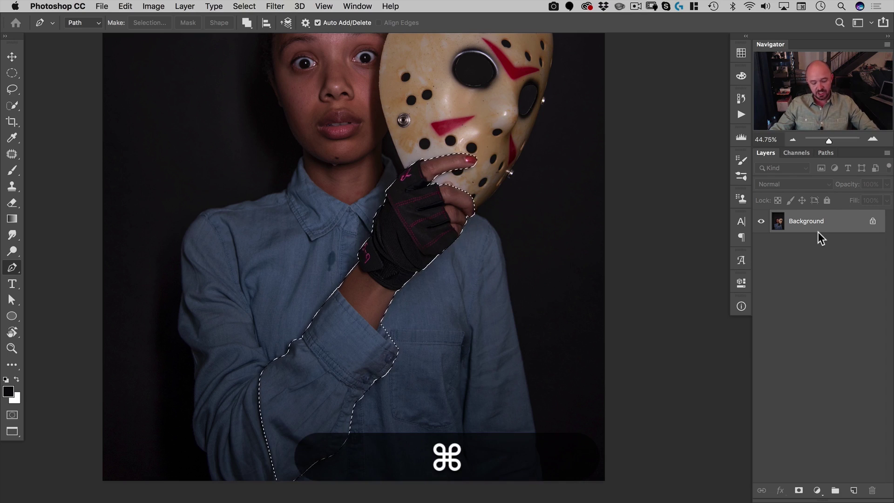
Copy the selected arm to a new layer named "hand" and duplicate the Background layer
{"action": "key", "text": "super+j"}
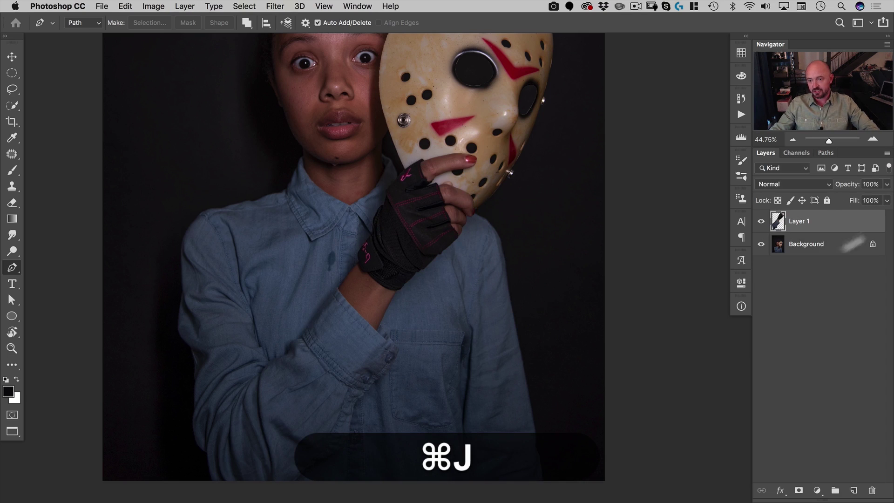
{"action": "double_click", "coordinate": [799, 221]}
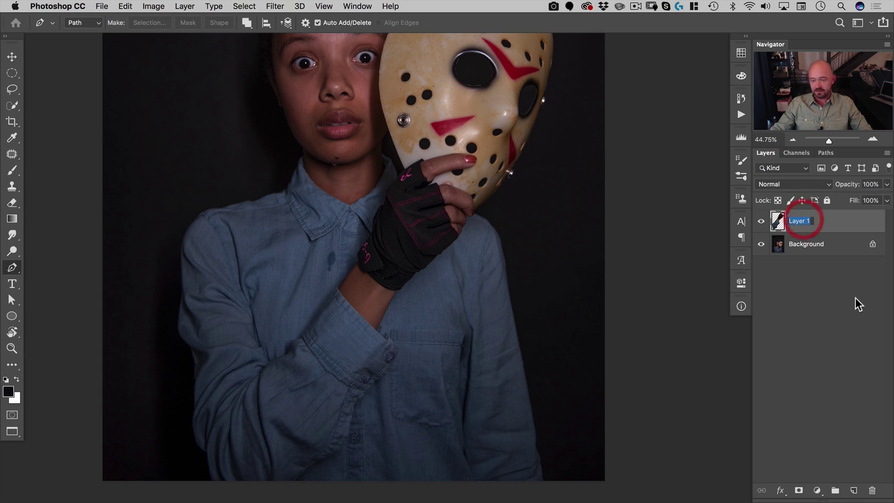
{"action": "type", "text": "hand"}
{"action": "key", "text": "Return"}
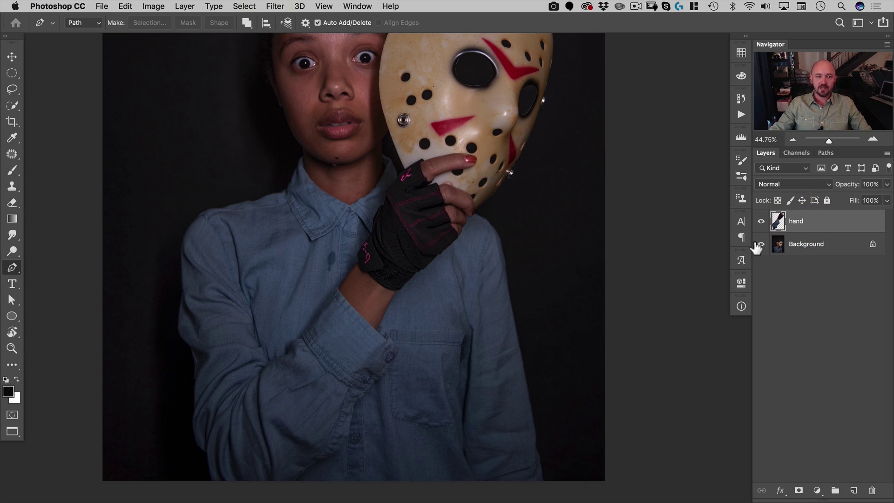
{"action": "left_click_drag", "start_coordinate": [799, 251], "coordinate": [853, 490]}
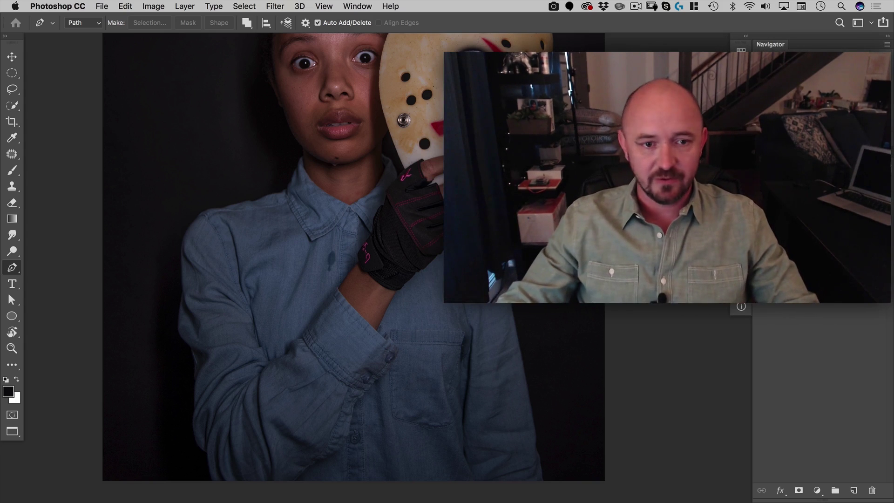
Examine the portrait's chin, jawline, hairline and collar up close on the duplicated background
{"action": "left_click_drag", "start_coordinate": [443, 161], "coordinate": [513, 234]}
{"action": "key", "text": "space"}
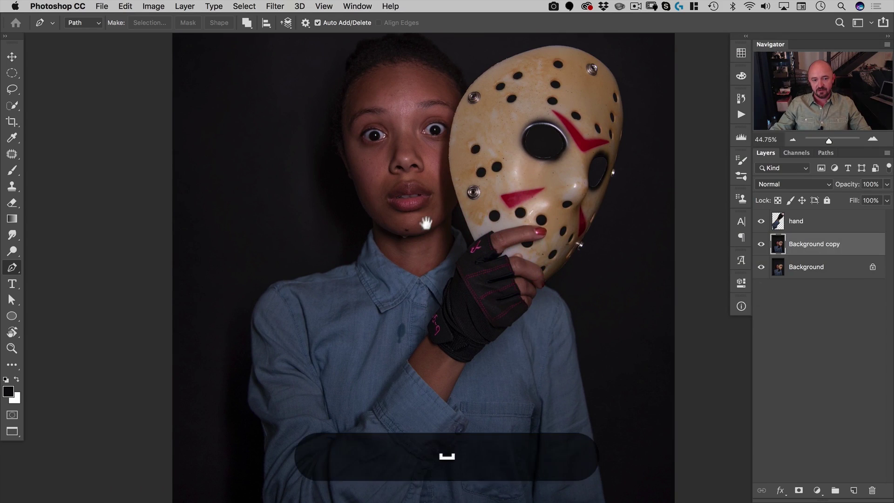
{"action": "left_click_drag", "start_coordinate": [425, 221], "coordinate": [393, 200]}
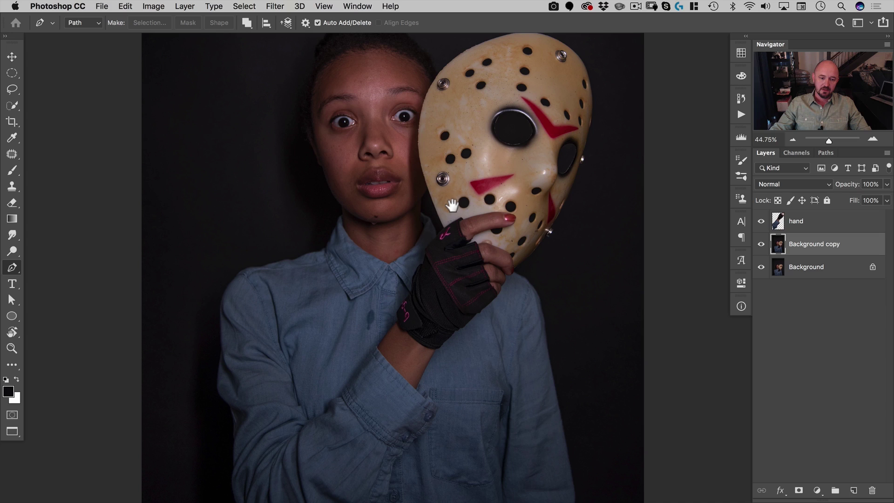
{"action": "mouse_move", "coordinate": [399, 219]}
{"action": "left_mouse_down"}
{"action": "mouse_move", "coordinate": [398, 265]}
{"action": "mouse_move", "coordinate": [412, 232]}
{"action": "left_mouse_up"}
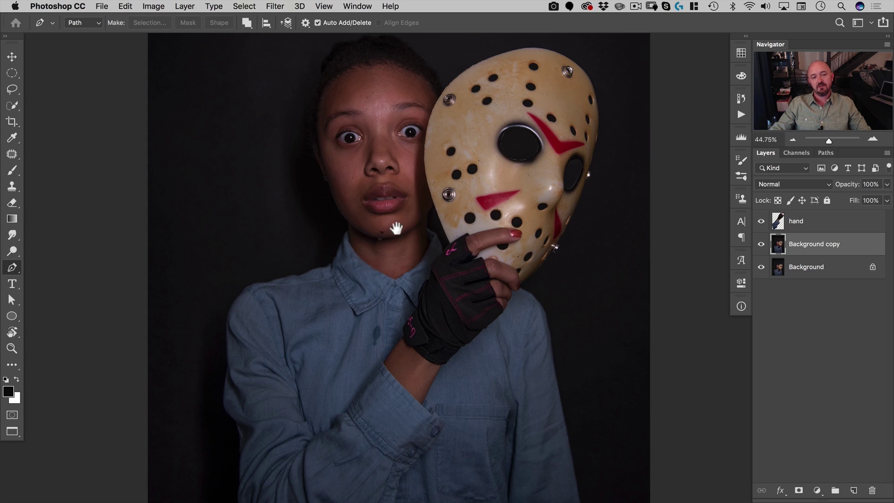
{"action": "left_click_drag", "start_coordinate": [404, 236], "coordinate": [431, 278]}
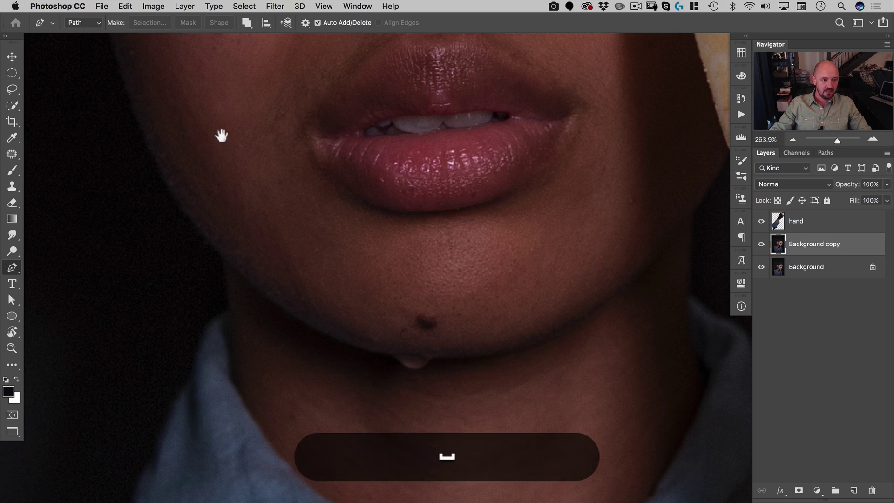
{"action": "left_click_drag", "start_coordinate": [219, 136], "coordinate": [421, 425]}
{"action": "left_click_drag", "start_coordinate": [343, 239], "coordinate": [303, 335]}
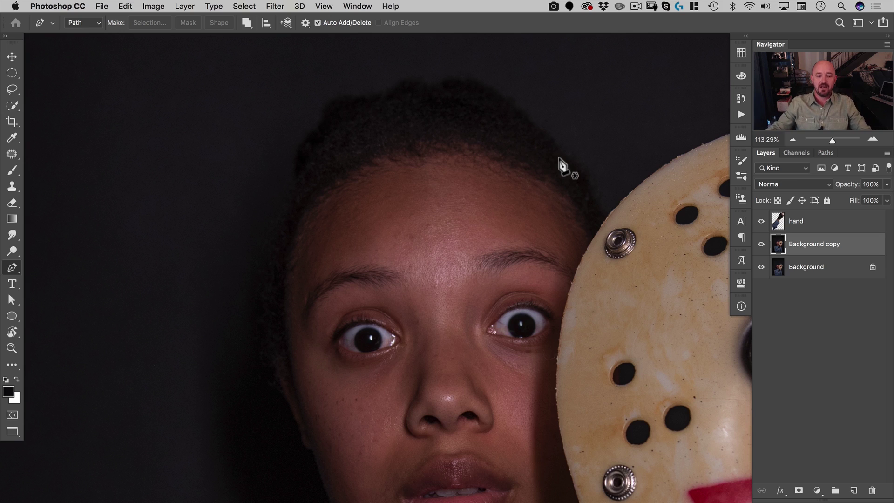
{"action": "key", "text": "space"}
{"action": "left_click_drag", "start_coordinate": [393, 373], "coordinate": [353, 254]}
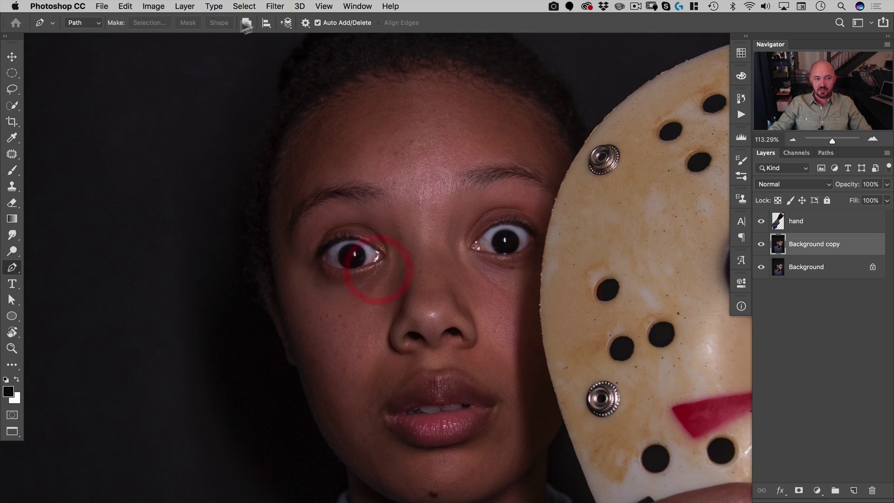
{"action": "left_click_drag", "start_coordinate": [485, 398], "coordinate": [462, 174]}
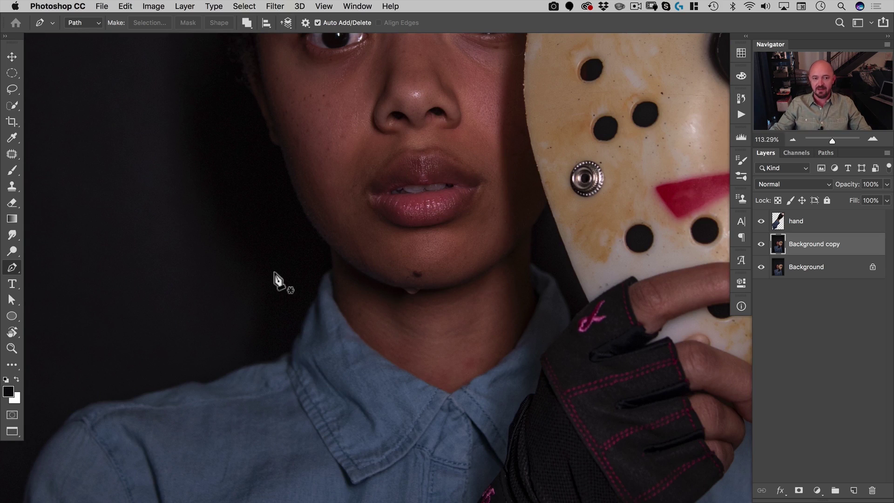
Start a new Pen tool path beside the chin's water drop and trace the jawline up and out into the dark background
{"action": "key", "text": "super+space"}
{"action": "left_click_drag", "start_coordinate": [370, 233], "coordinate": [399, 225]}
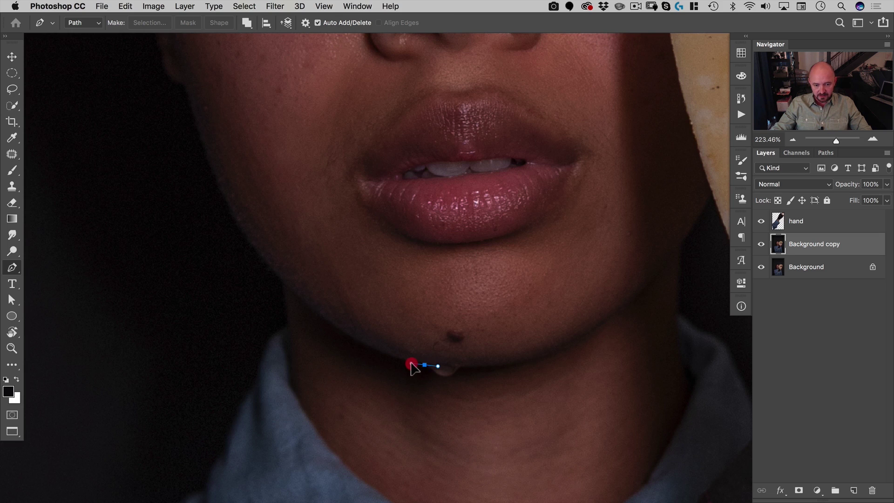
{"action": "key", "text": "super+z"}
{"action": "key", "text": "super+space"}
{"action": "left_click_drag", "start_coordinate": [431, 359], "coordinate": [428, 369]}
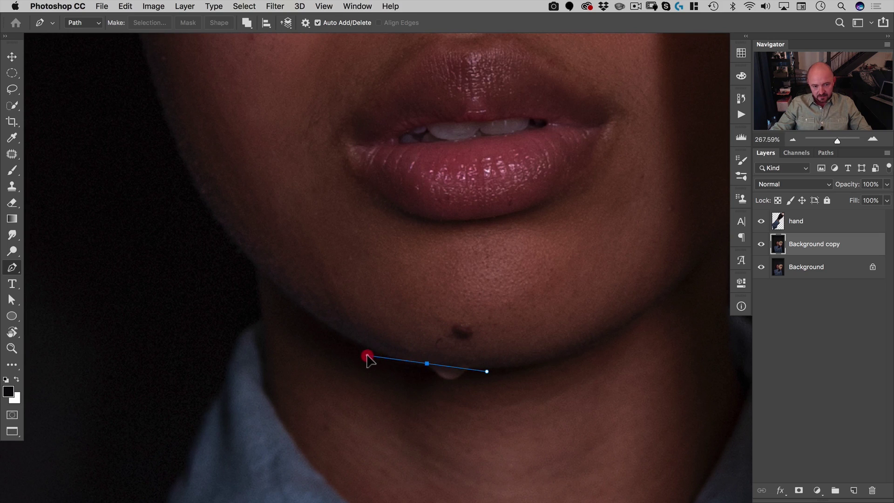
{"action": "left_click", "coordinate": [368, 356]}
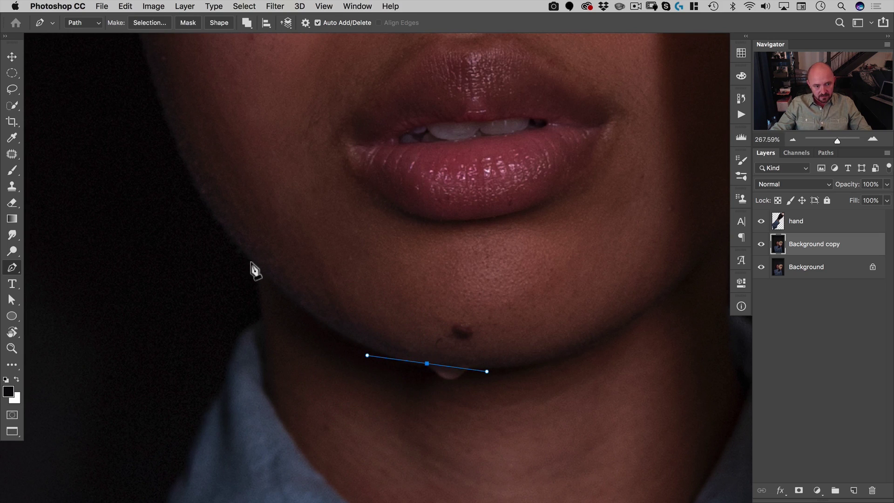
{"action": "left_click_drag", "start_coordinate": [251, 262], "coordinate": [215, 223]}
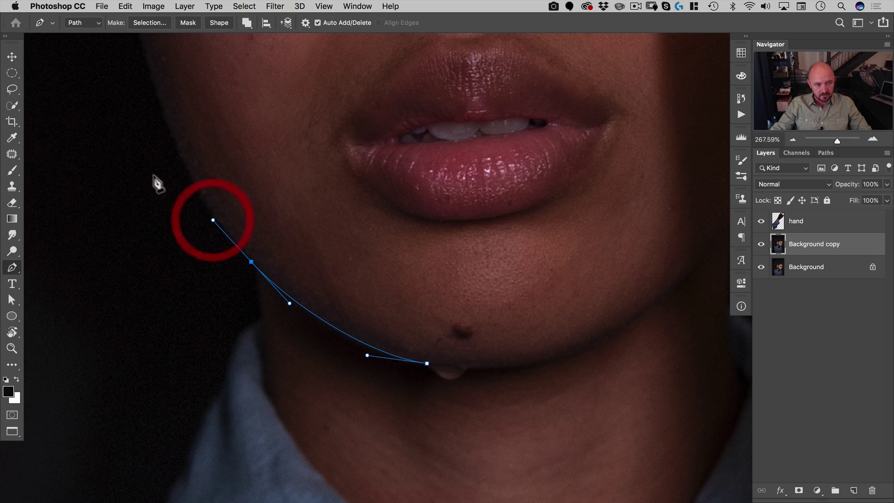
{"action": "left_click", "coordinate": [116, 151]}
Extend the path loosely through the background beside the face, over the hair and around the other side above the mask
{"action": "key", "text": "space"}
{"action": "left_click_drag", "start_coordinate": [551, 330], "coordinate": [663, 314]}
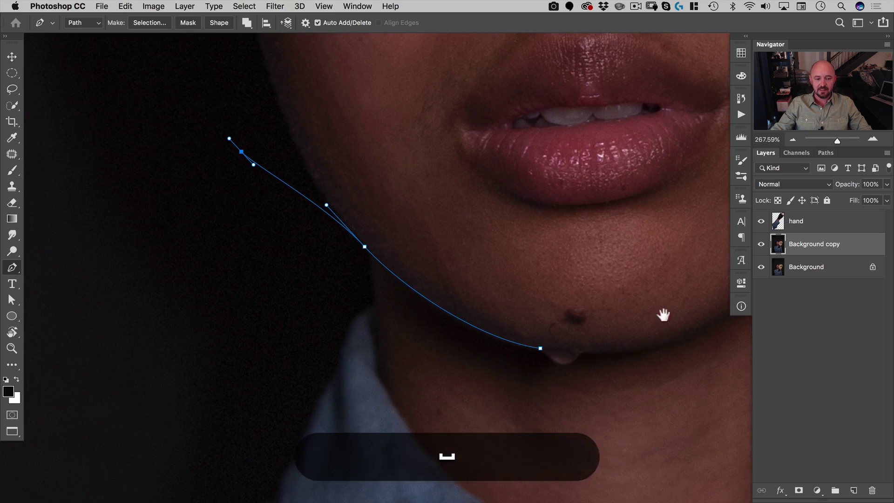
{"action": "key", "text": "space"}
{"action": "left_click_drag", "start_coordinate": [576, 334], "coordinate": [258, 293]}
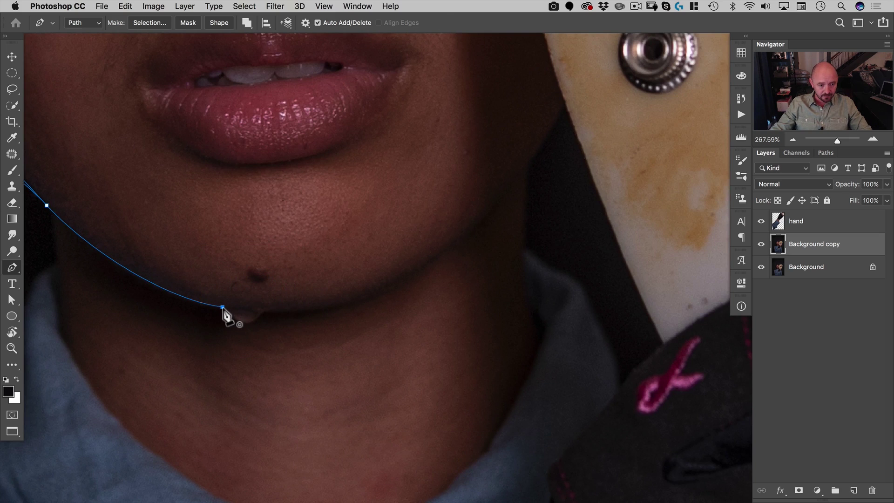
{"action": "key", "text": "space"}
{"action": "left_click_drag", "start_coordinate": [170, 203], "coordinate": [515, 394]}
{"action": "key", "text": "super+space"}
{"action": "left_click_drag", "start_coordinate": [490, 320], "coordinate": [316, 373]}
{"action": "key", "text": "super+space"}
{"action": "left_click_drag", "start_coordinate": [323, 325], "coordinate": [305, 334]}
{"action": "left_click_drag", "start_coordinate": [238, 279], "coordinate": [231, 233]}
{"action": "left_click_drag", "start_coordinate": [261, 84], "coordinate": [274, 61]}
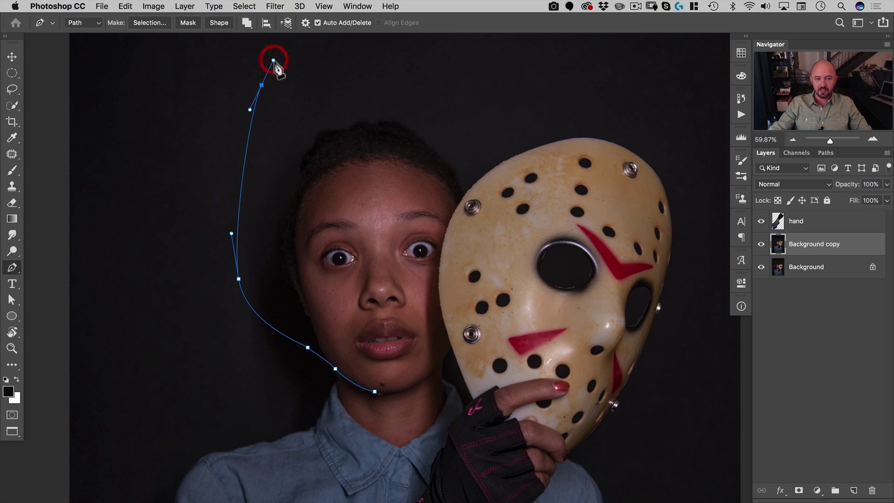
{"action": "left_click_drag", "start_coordinate": [383, 52], "coordinate": [409, 45]}
{"action": "left_click_drag", "start_coordinate": [501, 84], "coordinate": [524, 101]}
Redo the anchor on the mask and bring the path down across the mask and along the jawline towards the chin
{"action": "left_click_drag", "start_coordinate": [580, 266], "coordinate": [578, 307]}
{"action": "key", "text": "super+z"}
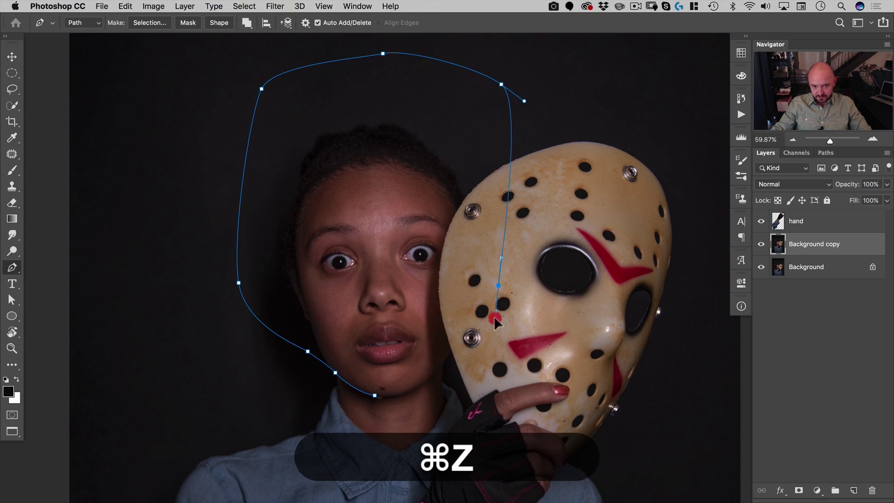
{"action": "left_click_drag", "start_coordinate": [495, 318], "coordinate": [489, 326]}
{"action": "key", "text": "super+space"}
{"action": "left_click_drag", "start_coordinate": [455, 351], "coordinate": [564, 157]}
{"action": "key", "text": "super+space"}
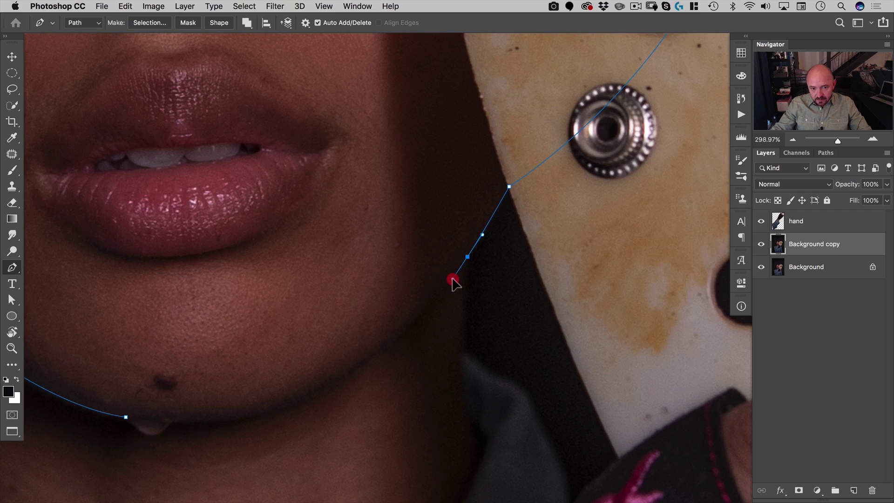
{"action": "left_click_drag", "start_coordinate": [453, 280], "coordinate": [453, 280]}
{"action": "left_click_drag", "start_coordinate": [347, 375], "coordinate": [285, 412]}
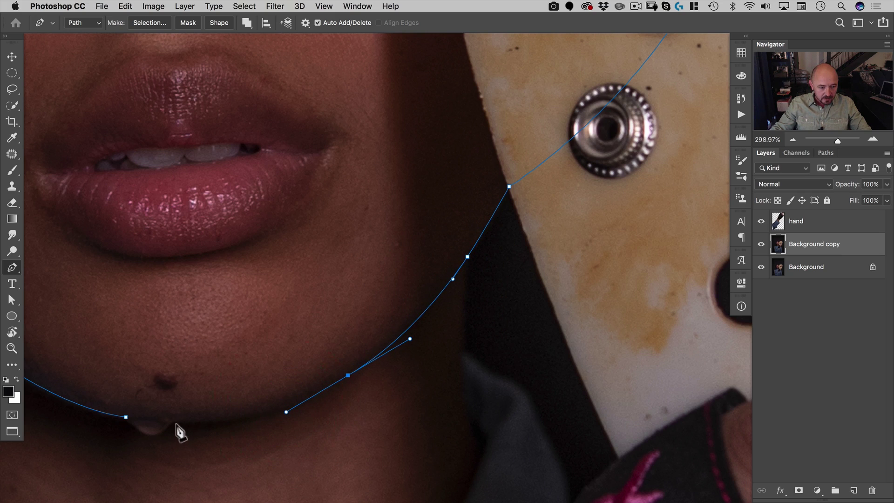
Trace the underside of the chin, follow the outline of the water drop and close the path at its starting anchor
{"action": "left_click_drag", "start_coordinate": [177, 426], "coordinate": [501, 182]}
{"action": "left_click", "coordinate": [505, 182], "text": "super"}
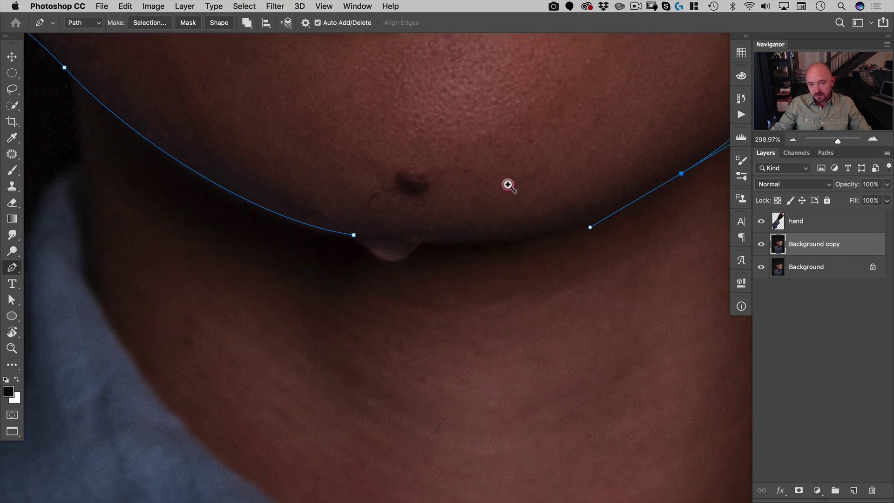
{"action": "left_click_drag", "start_coordinate": [423, 246], "coordinate": [333, 242]}
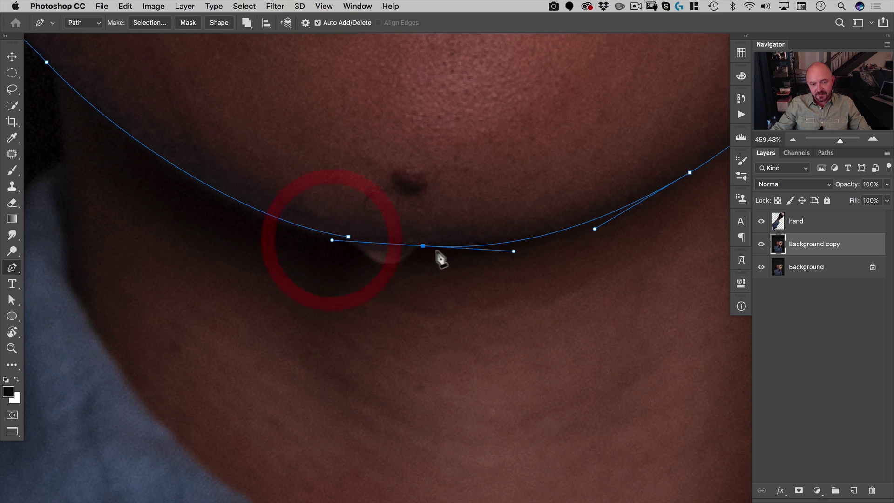
{"action": "key", "text": "alt"}
{"action": "left_click_drag", "start_coordinate": [422, 245], "coordinate": [407, 263]}
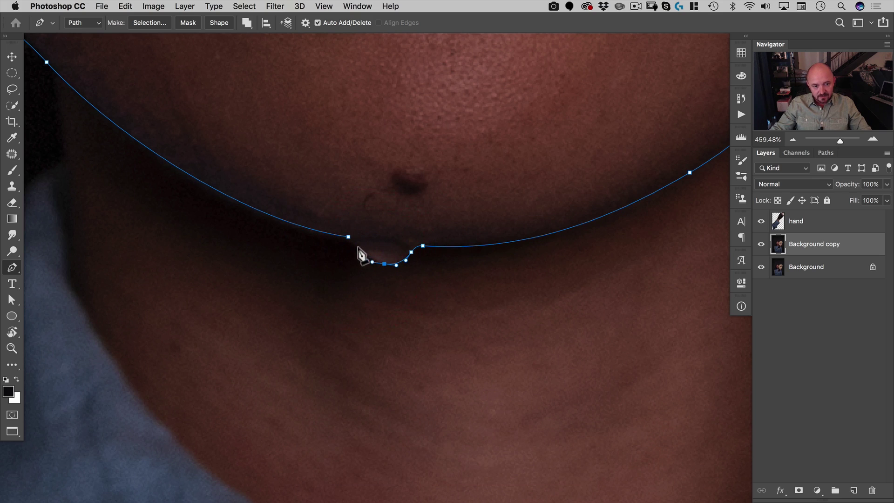
{"action": "mouse_move", "coordinate": [353, 244]}
{"action": "left_mouse_down"}
{"action": "mouse_move", "coordinate": [371, 300]}
{"action": "mouse_move", "coordinate": [371, 243]}
{"action": "left_mouse_up"}
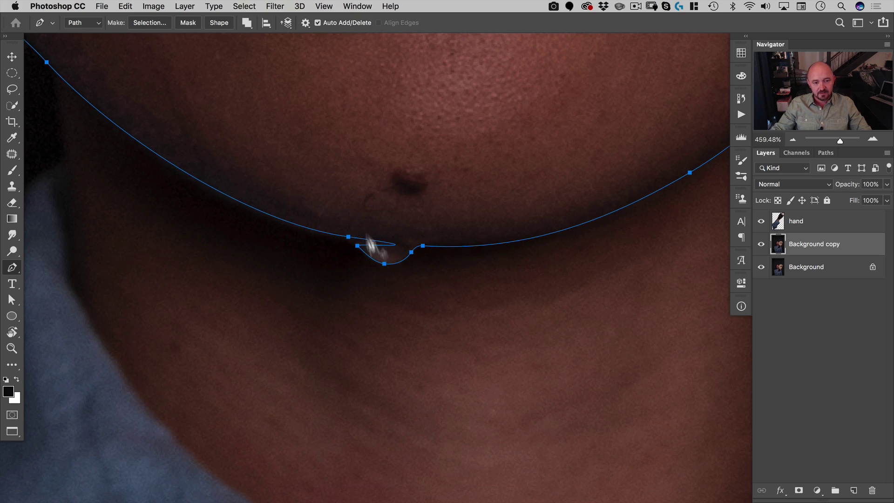
Adjust the direction handles of the closing anchor with the Direct Selection tool so the path runs smoothly into the water drop
{"action": "key", "text": "a"}
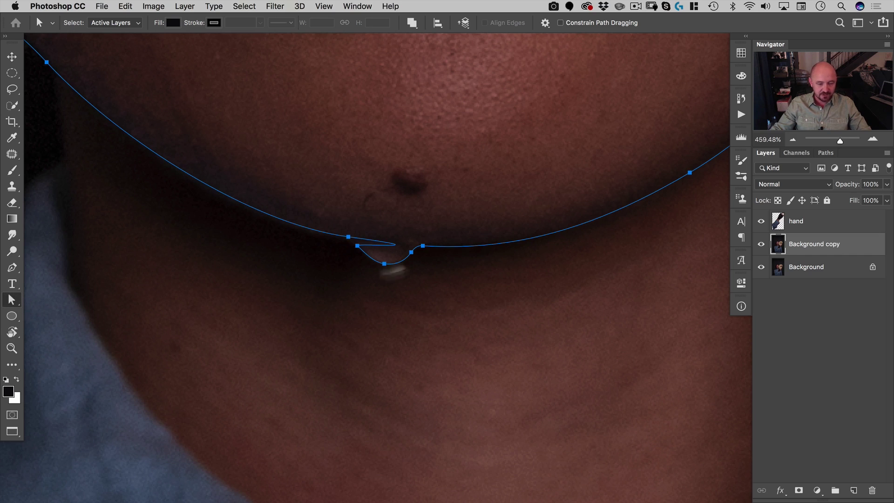
{"action": "left_click_drag", "start_coordinate": [394, 250], "coordinate": [354, 242]}
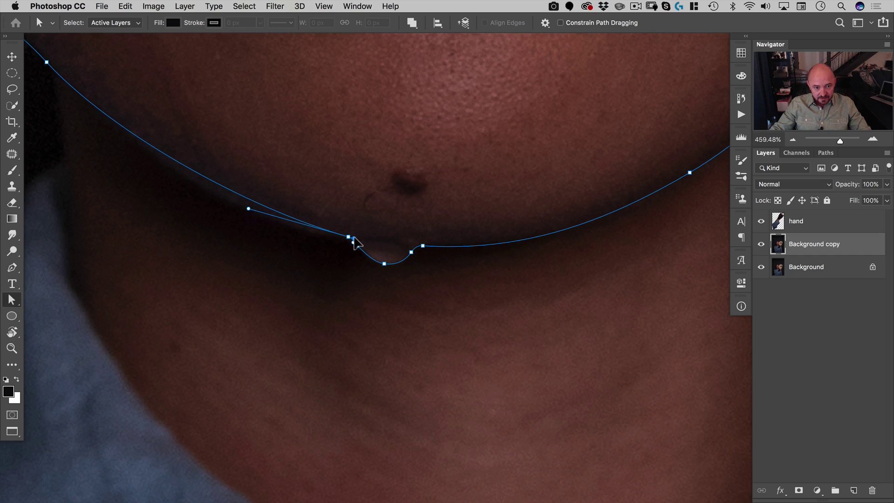
{"action": "left_click_drag", "start_coordinate": [248, 209], "coordinate": [235, 223]}
{"action": "left_click_drag", "start_coordinate": [363, 183], "coordinate": [375, 227]}
{"action": "left_click_drag", "start_coordinate": [501, 157], "coordinate": [435, 271]}
{"action": "left_click_drag", "start_coordinate": [472, 227], "coordinate": [426, 248]}
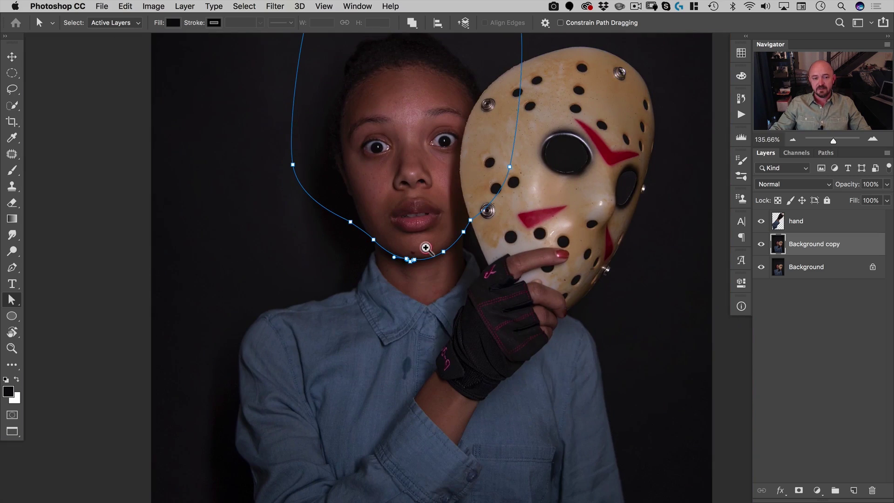
Make a new anti-aliased selection from the head path with a feather radius of 0.2 pixels
{"action": "right_click", "coordinate": [438, 125]}
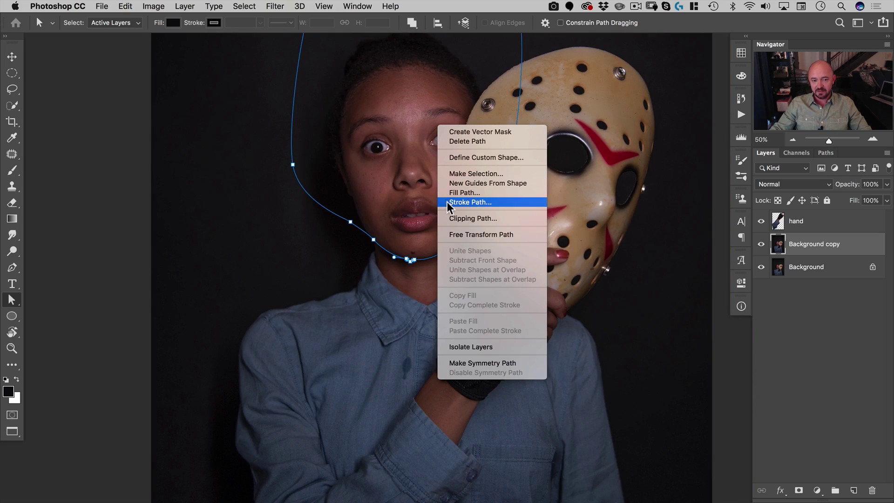
{"action": "left_click", "coordinate": [459, 175]}
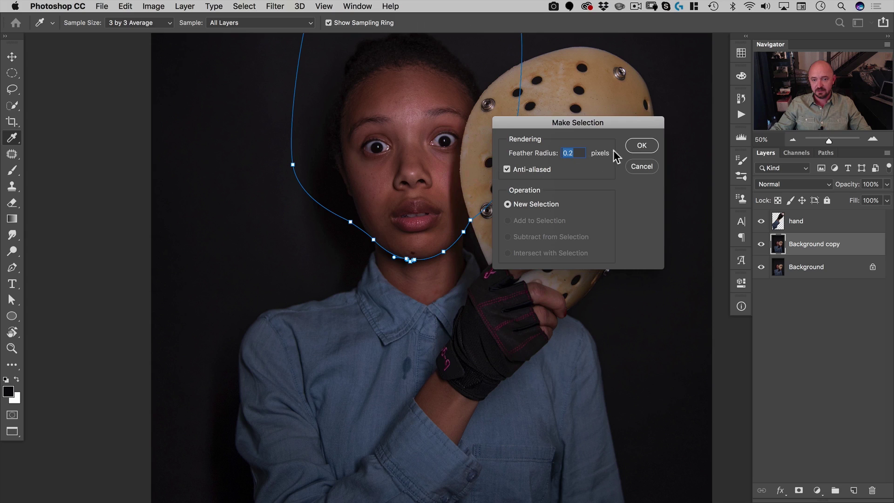
{"action": "left_click", "coordinate": [642, 146]}
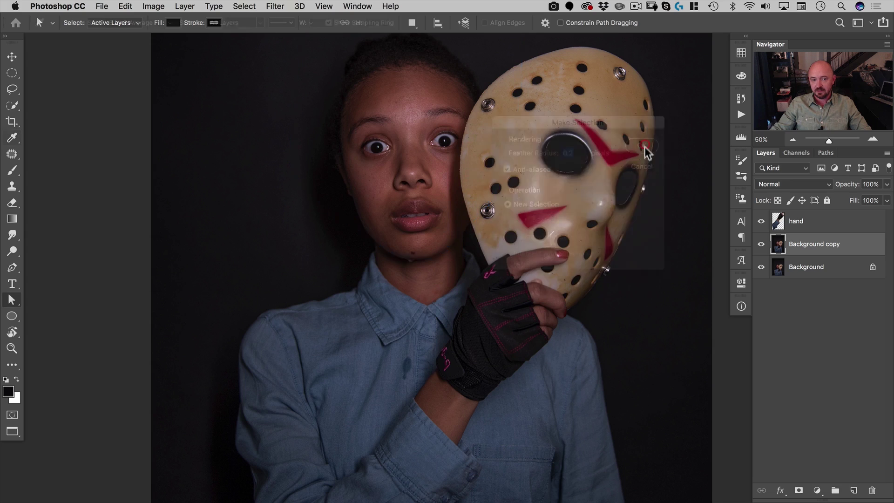
Save the head's work path under the name "head"
{"action": "left_click", "coordinate": [825, 153]}
{"action": "double_click", "coordinate": [780, 195]}
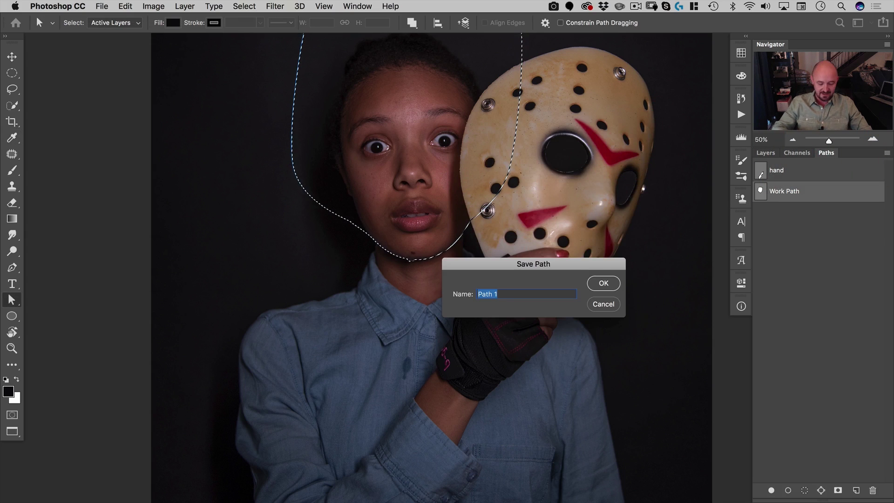
{"action": "type", "text": "head"}
{"action": "key", "text": "Return"}
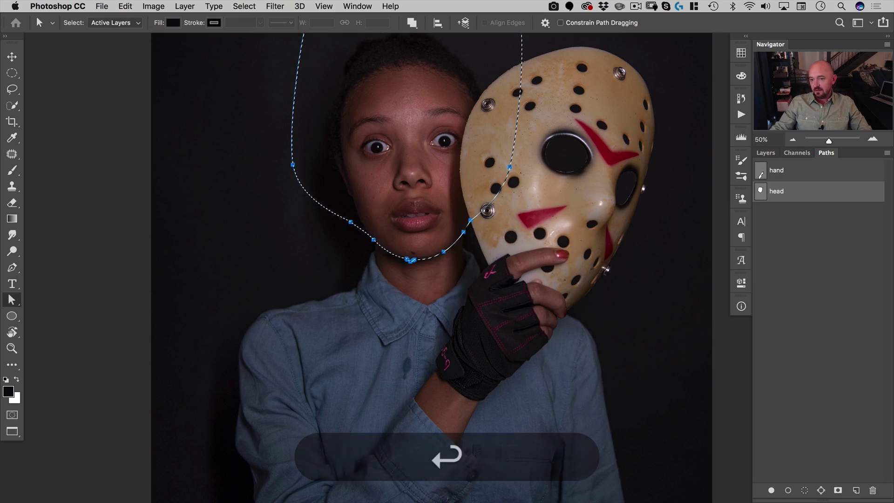
Deselect the path and copy the selected head from the Background copy layer to a new layer named "head"
{"action": "left_click", "coordinate": [766, 154]}
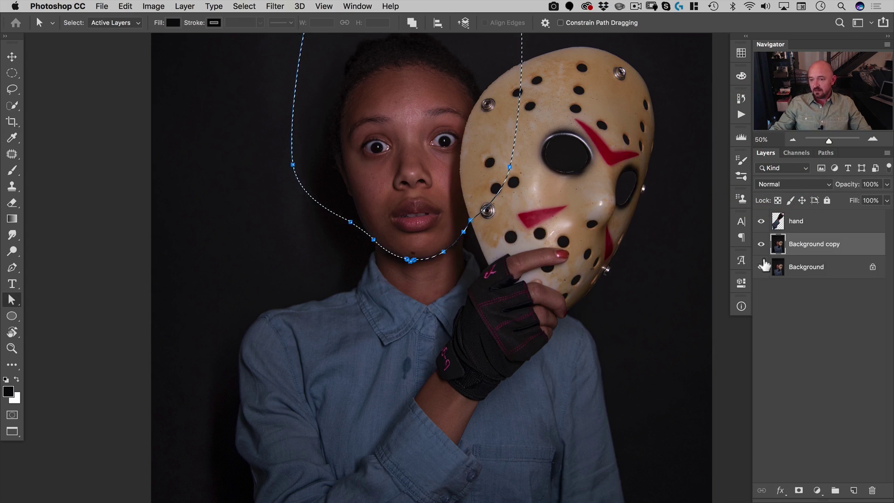
{"action": "left_click", "coordinate": [789, 343]}
{"action": "left_click", "coordinate": [827, 153]}
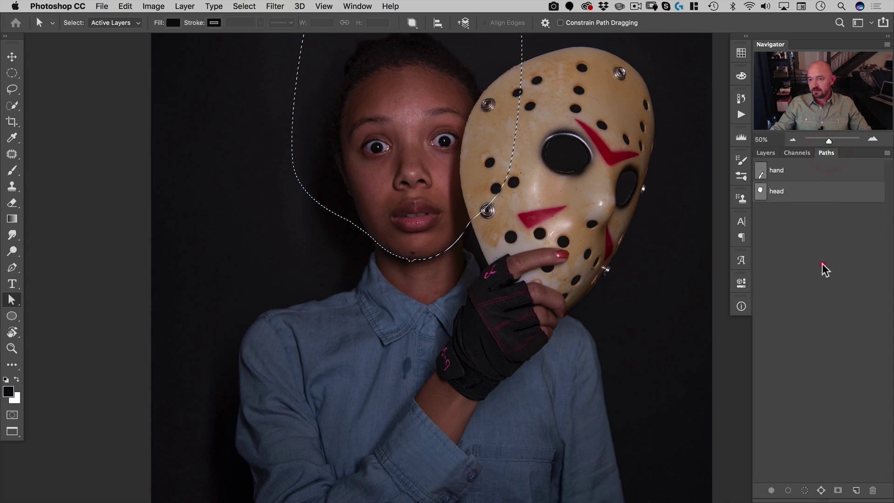
{"action": "left_click", "coordinate": [811, 226]}
{"action": "left_click", "coordinate": [766, 154]}
{"action": "left_click", "coordinate": [779, 244]}
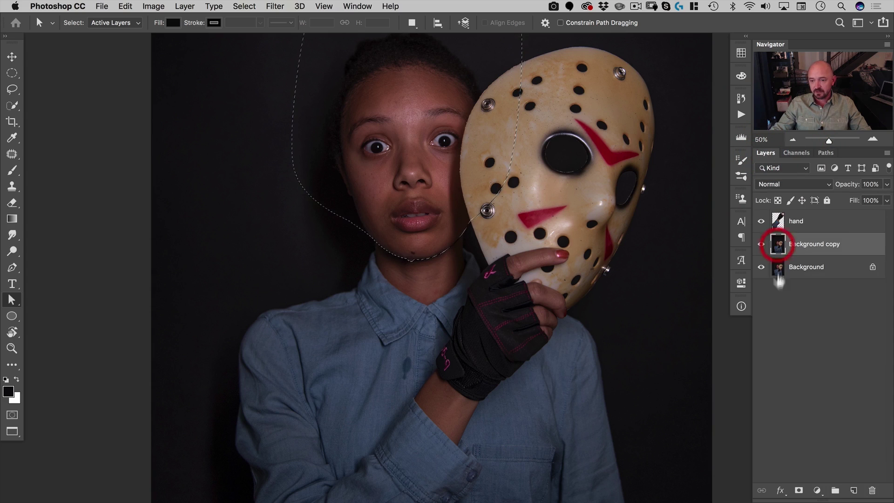
{"action": "key", "text": "super+j"}
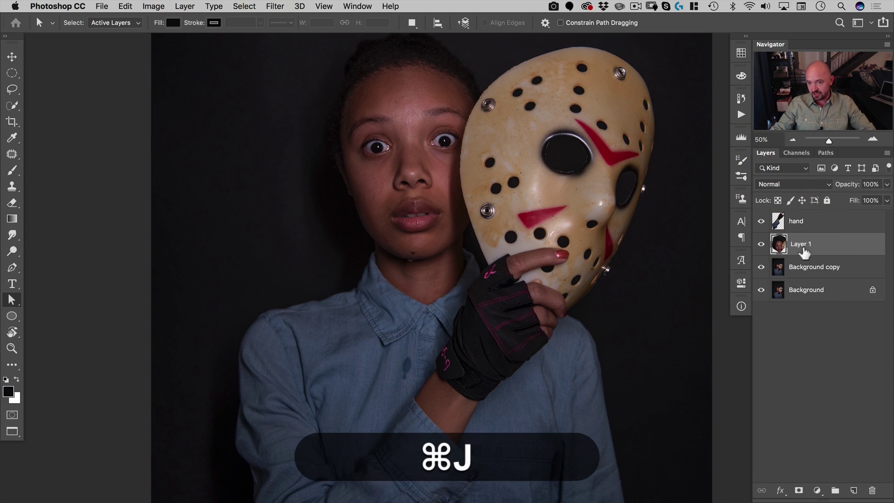
{"action": "double_click", "coordinate": [800, 245]}
{"action": "type", "text": "head"}
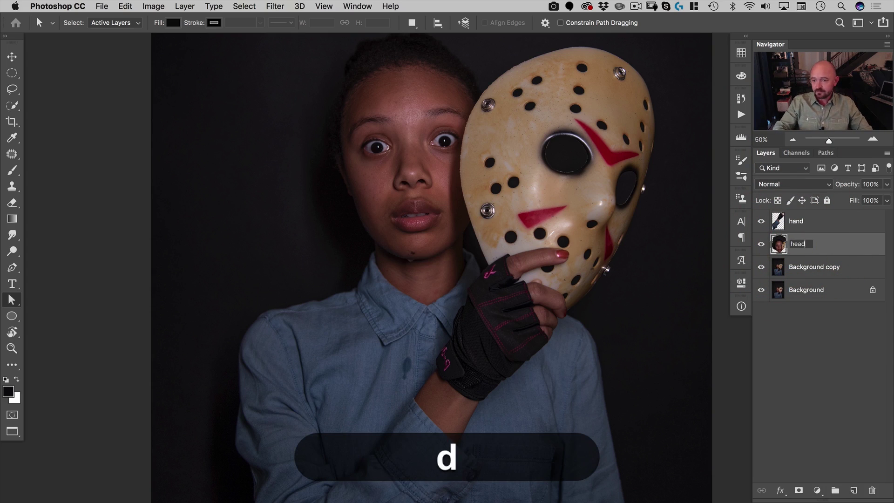
{"action": "key", "text": "Return"}
Show the rulers and place a vertical guide down the middle of the face
{"action": "key", "text": "v"}
{"action": "key", "text": "space"}
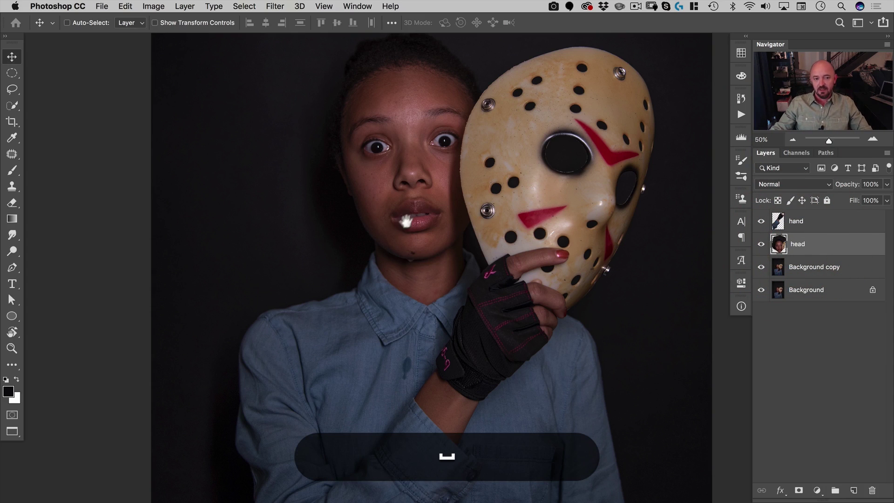
{"action": "left_click_drag", "start_coordinate": [407, 223], "coordinate": [409, 254]}
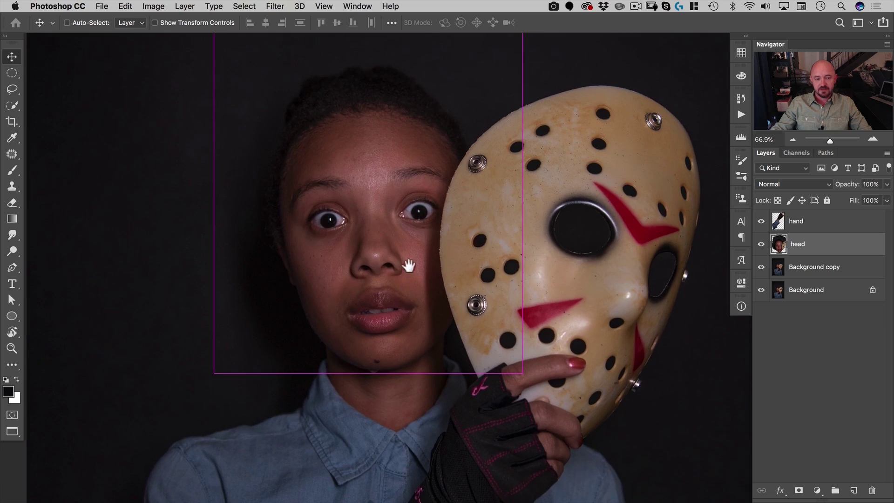
{"action": "key", "text": "super+r"}
{"action": "key", "text": "super"}
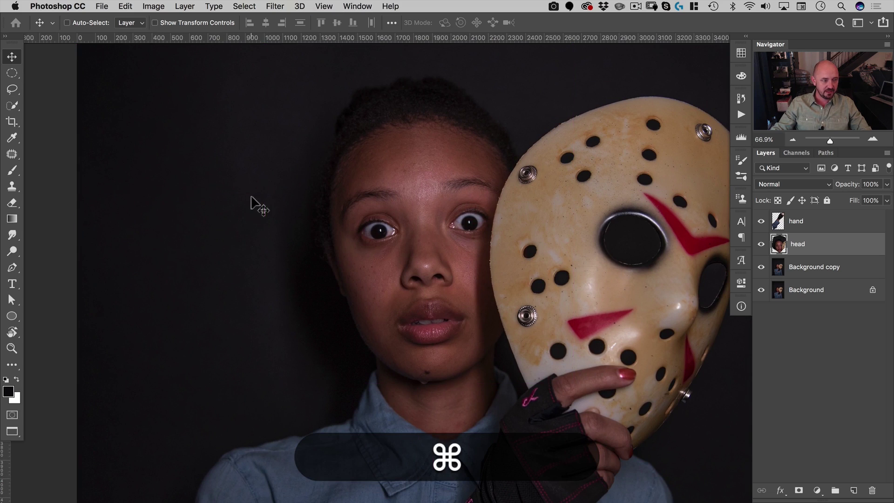
{"action": "mouse_move", "coordinate": [6, 463]}
{"action": "left_mouse_down"}
{"action": "mouse_move", "coordinate": [329, 361]}
{"action": "mouse_move", "coordinate": [442, 365]}
{"action": "mouse_move", "coordinate": [431, 374]}
{"action": "left_mouse_up"}
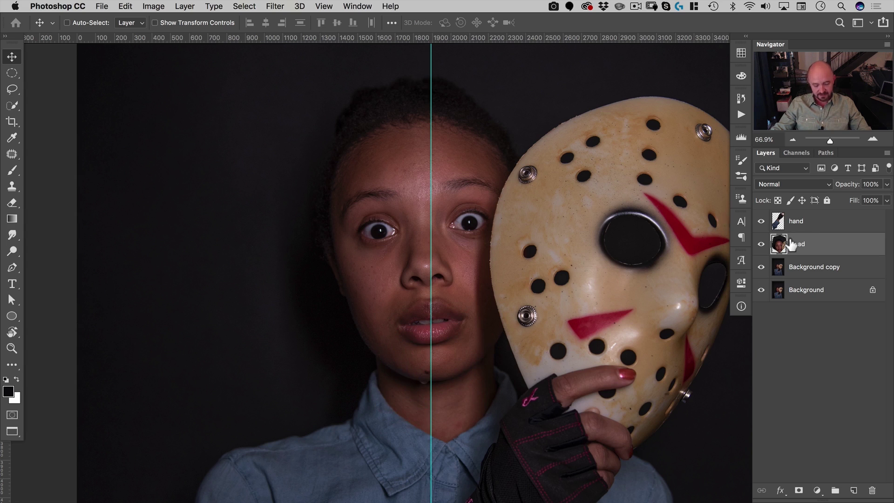
Free-transform the head layer, move its pivot point to the guide below the chin, and rotate it about 3.9° clockwise
{"action": "left_click", "coordinate": [125, 6]}
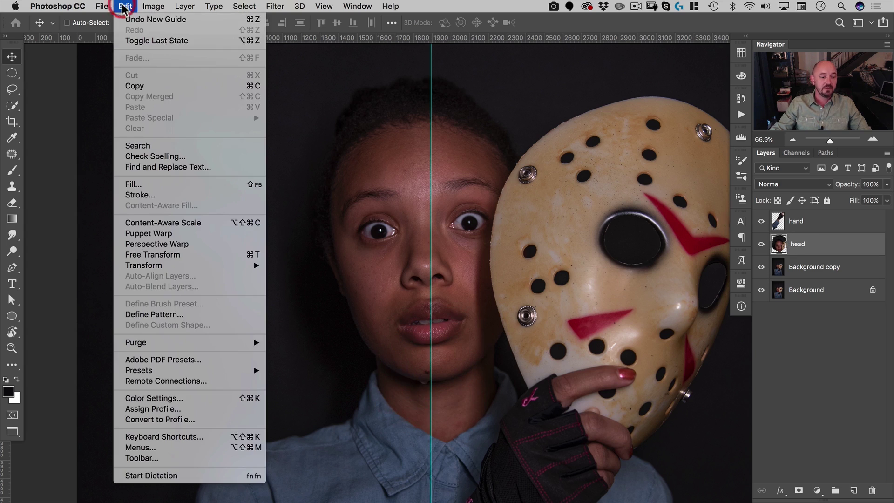
{"action": "left_click", "coordinate": [174, 255]}
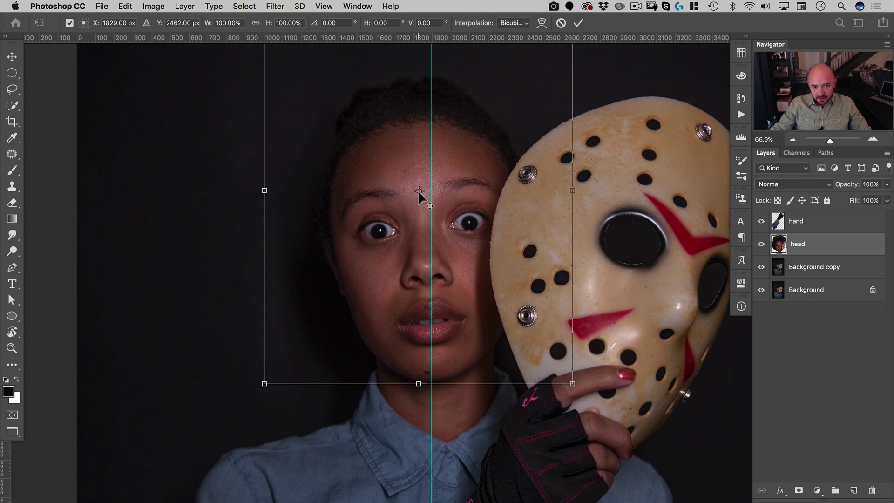
{"action": "left_click_drag", "start_coordinate": [419, 191], "coordinate": [430, 384]}
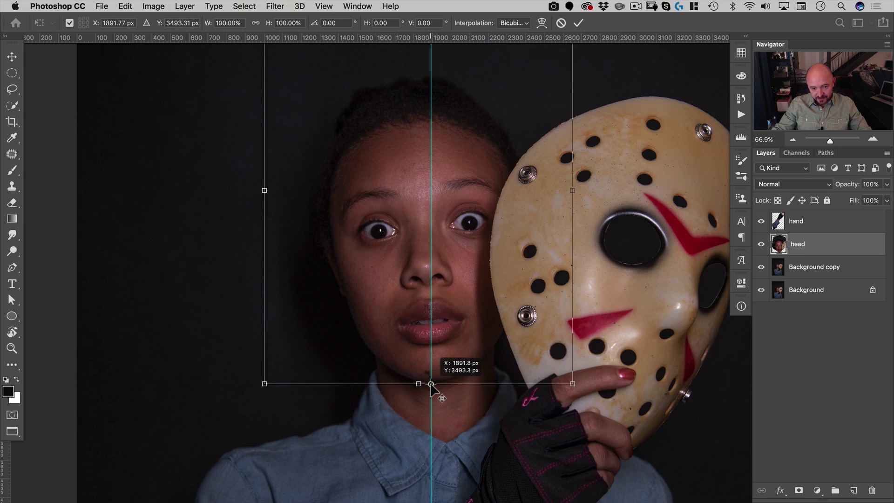
{"action": "key", "text": "space"}
{"action": "left_click_drag", "start_coordinate": [462, 280], "coordinate": [440, 289]}
{"action": "left_click_drag", "start_coordinate": [482, 268], "coordinate": [462, 252]}
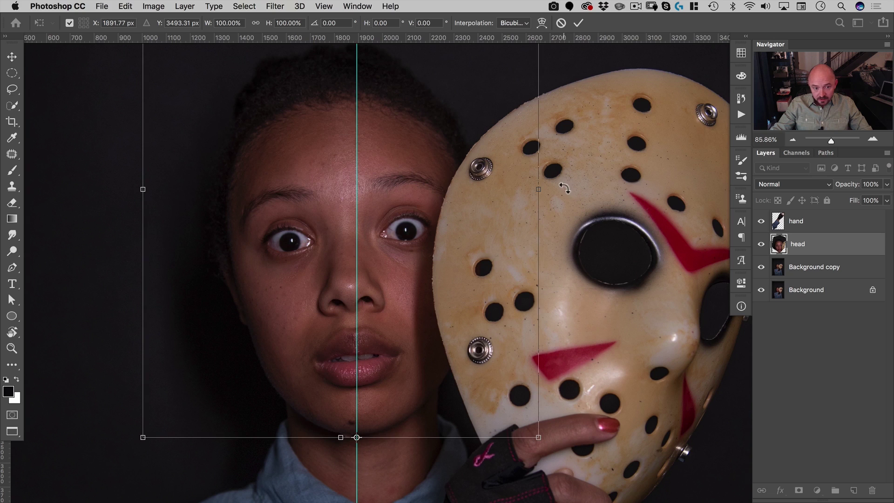
{"action": "left_click_drag", "start_coordinate": [565, 188], "coordinate": [582, 203]}
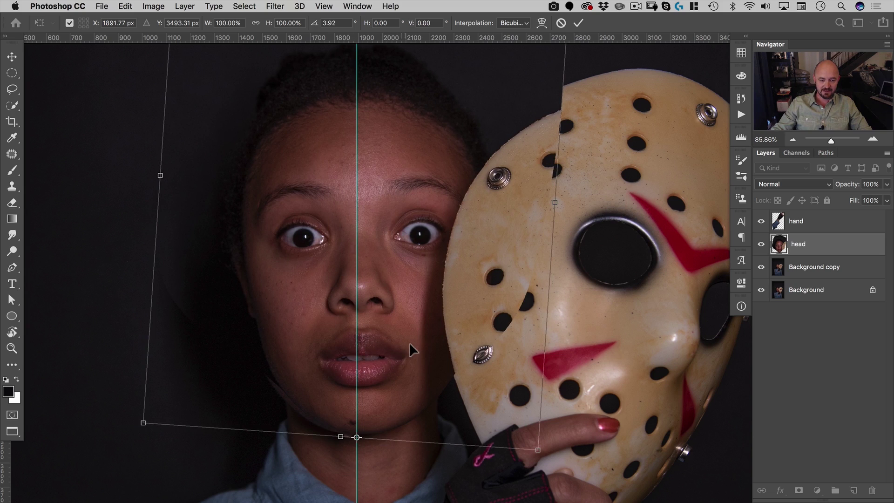
Nudge the rotated head slightly to the left to centre the face on the vertical guide
{"action": "key", "text": "Left"}
{"action": "key", "text": "Left"}
{"action": "key", "text": "Left"}
{"action": "key", "text": "Left"}
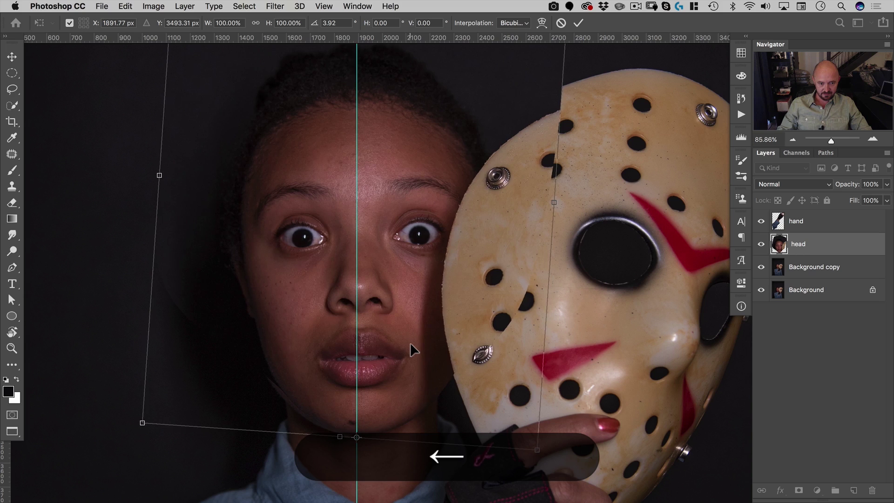
{"action": "key", "text": "Left"}
{"action": "key", "text": "Left"}
{"action": "key", "text": "Left"}
{"action": "key", "text": "Left"}
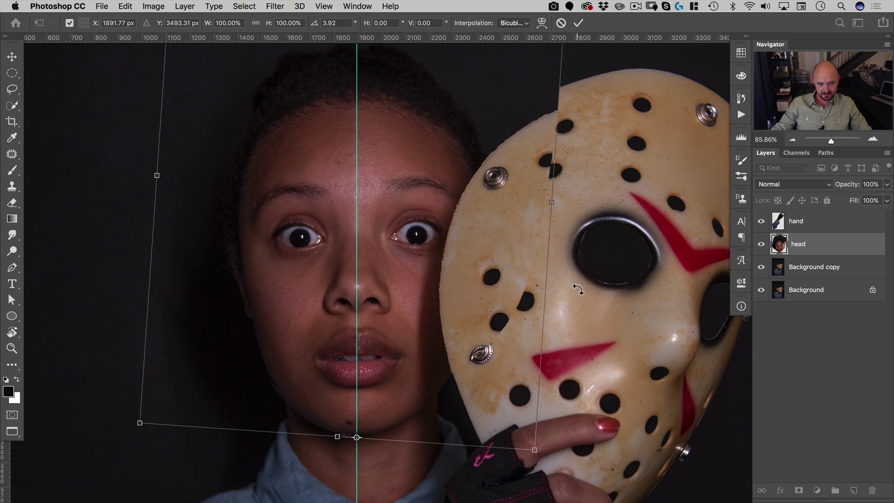
Increase the head's rotation to about 4.6°, nudge it further left to recentre it on the guide, and apply the transform
{"action": "left_click_drag", "start_coordinate": [565, 295], "coordinate": [566, 297]}
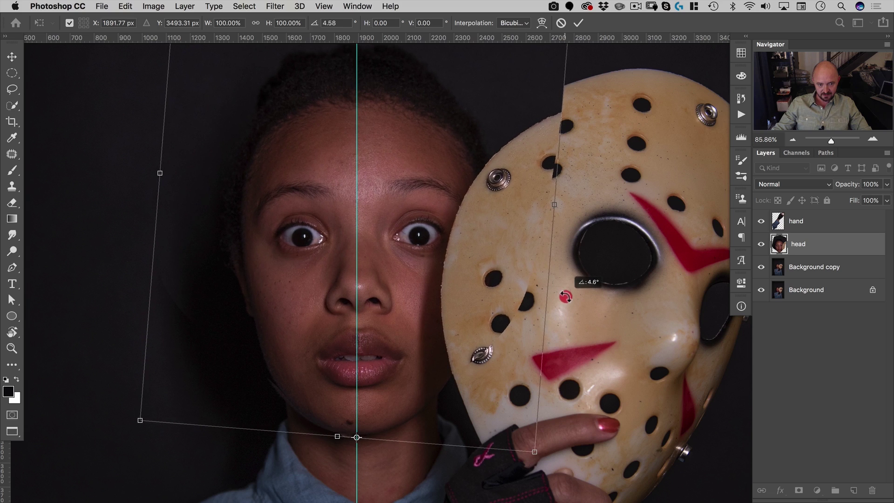
{"action": "key", "text": "Left"}
{"action": "key", "text": "Left"}
{"action": "key", "text": "Left"}
{"action": "key", "text": "Left"}
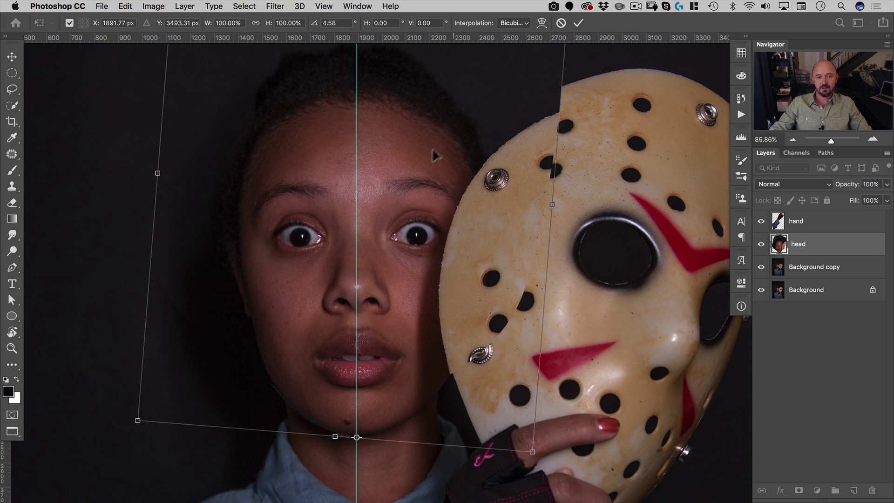
{"action": "left_click_drag", "start_coordinate": [406, 176], "coordinate": [377, 206]}
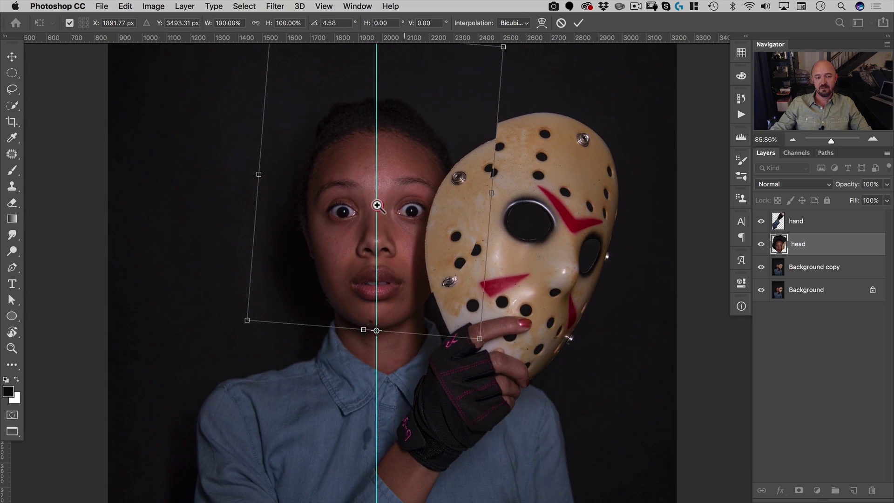
{"action": "left_click", "coordinate": [579, 23]}
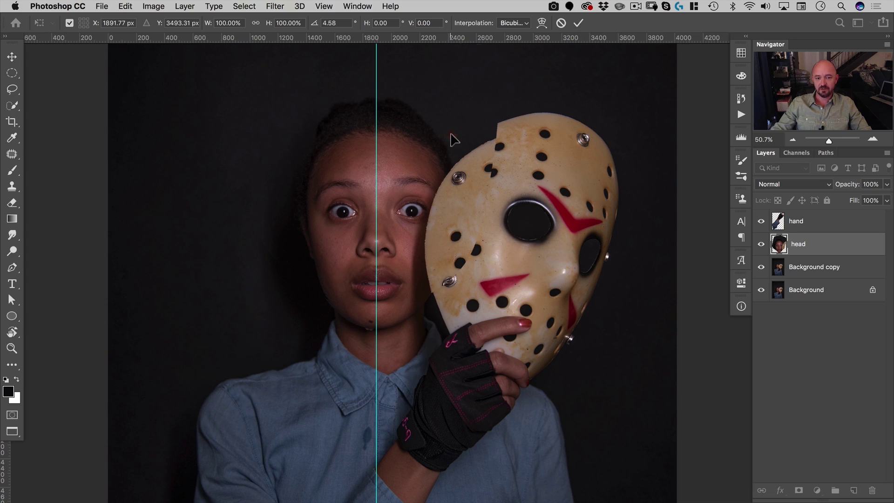
On the Background copy layer, clone dark backdrop over the old jaw edge above the collar with the Clone Stamp tool
{"action": "mouse_move", "coordinate": [404, 227]}
{"action": "left_mouse_down"}
{"action": "mouse_move", "coordinate": [394, 256]}
{"action": "mouse_move", "coordinate": [403, 218]}
{"action": "left_mouse_up"}
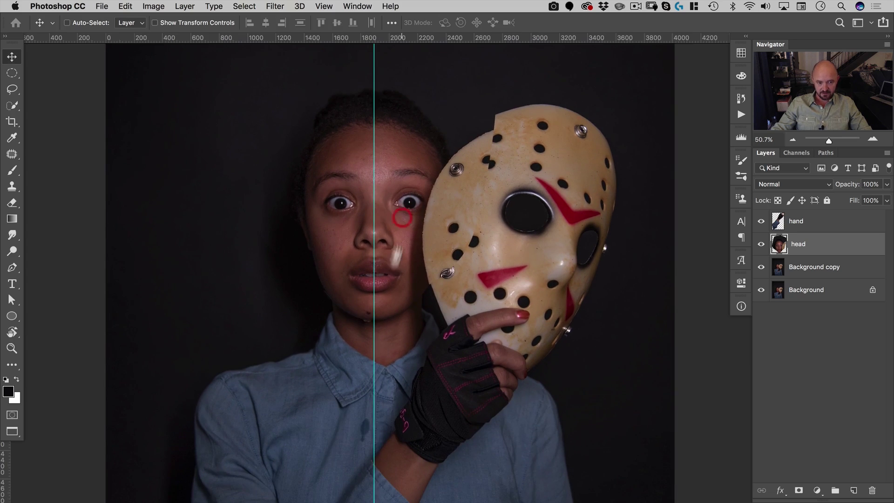
{"action": "left_click_drag", "start_coordinate": [349, 344], "coordinate": [419, 271]}
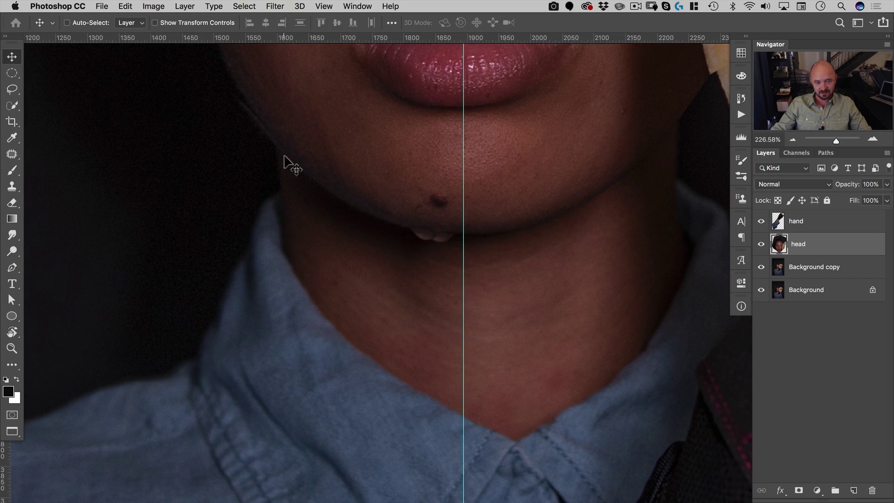
{"action": "left_click", "coordinate": [782, 271]}
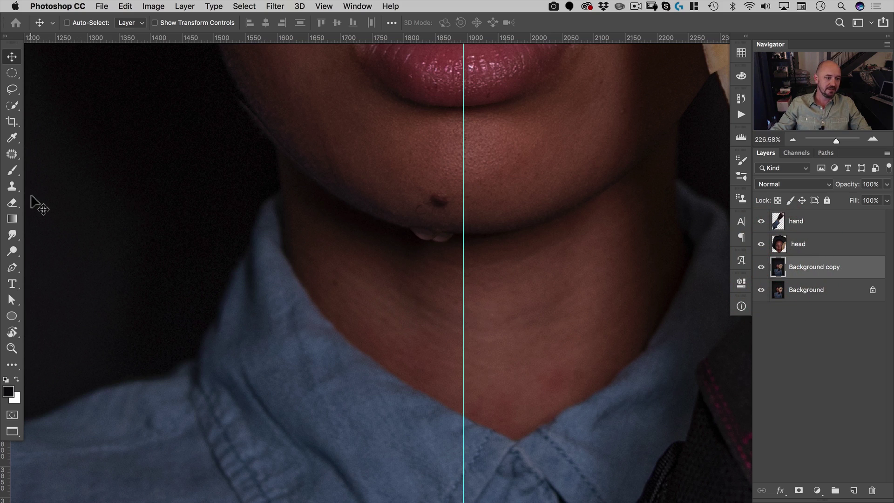
{"action": "left_click", "coordinate": [12, 186]}
{"action": "key", "text": "alt"}
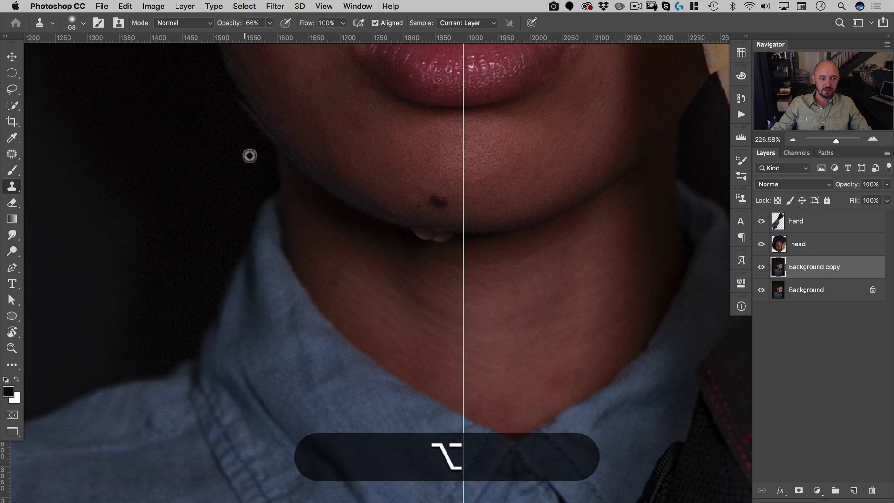
{"action": "left_click_drag", "start_coordinate": [248, 119], "coordinate": [235, 99]}
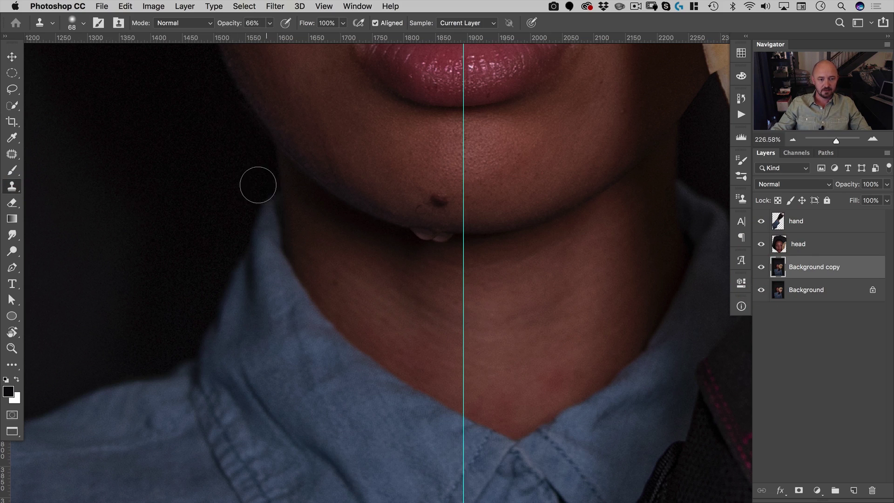
Sample the neck skin below the chin and clone it over the leftover piece of the original chin
{"action": "key", "text": "super+space"}
{"action": "left_click_drag", "start_coordinate": [346, 140], "coordinate": [371, 128]}
{"action": "left_click_drag", "start_coordinate": [470, 296], "coordinate": [359, 172]}
{"action": "key", "text": "alt"}
{"action": "left_click", "coordinate": [389, 240], "text": "alt"}
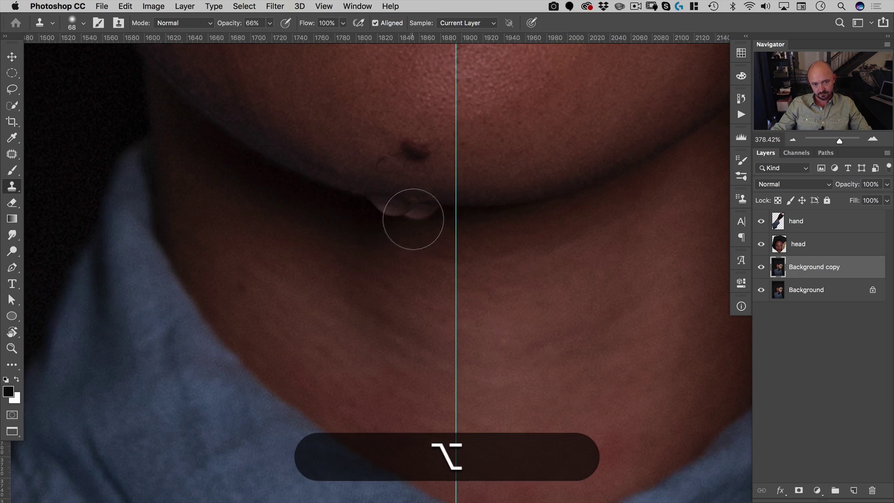
{"action": "left_click_drag", "start_coordinate": [413, 219], "coordinate": [418, 214]}
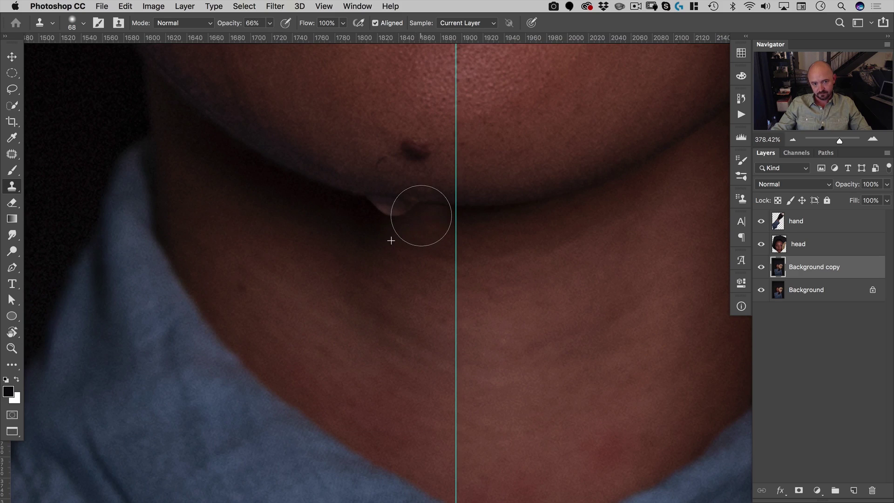
Clone the shadow from under the chin over the remaining chin leftovers near the guide, raising the Clone Stamp opacity to 100%
{"action": "key", "text": "alt"}
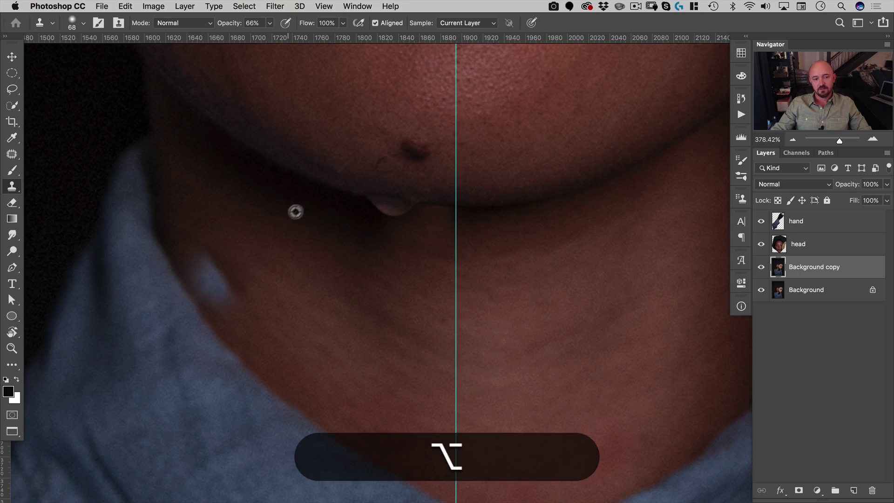
{"action": "left_click", "coordinate": [484, 208], "text": "alt"}
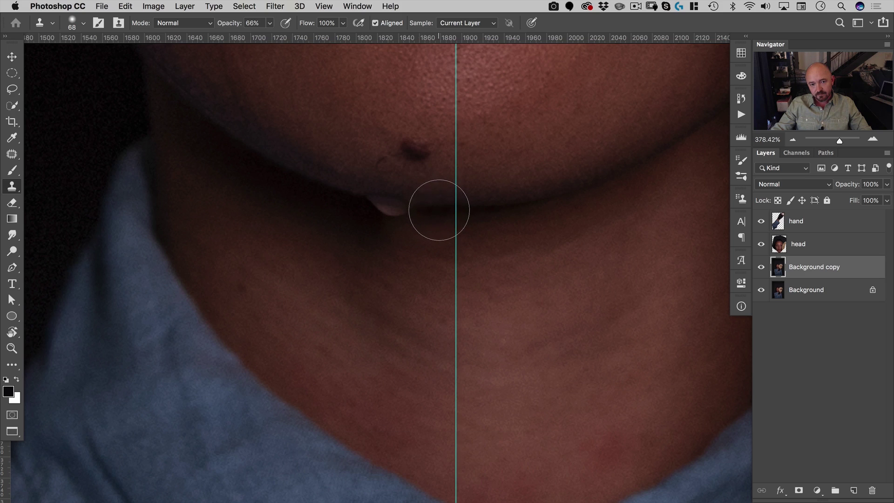
{"action": "left_click_drag", "start_coordinate": [439, 210], "coordinate": [430, 211]}
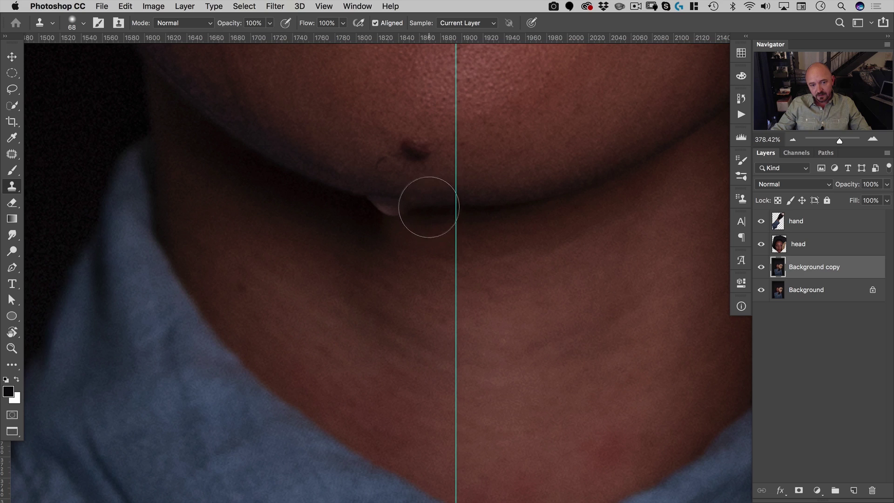
{"action": "key", "text": "alt"}
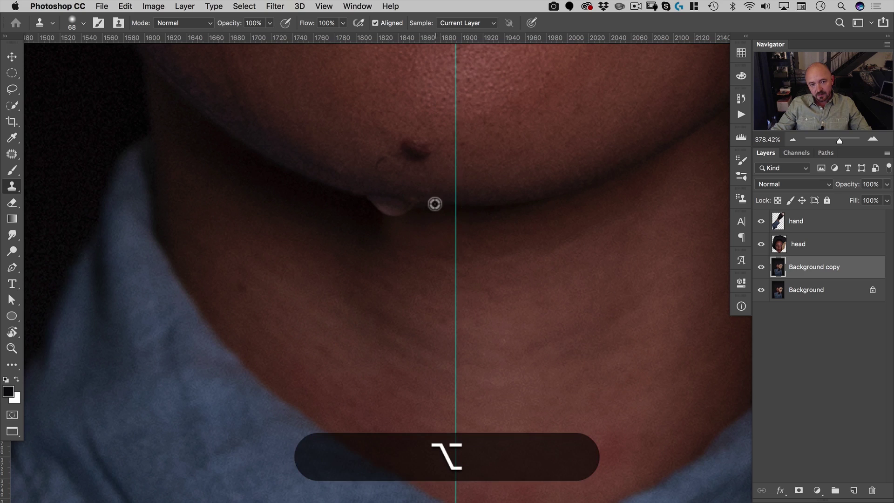
{"action": "left_click", "coordinate": [476, 206], "text": "alt"}
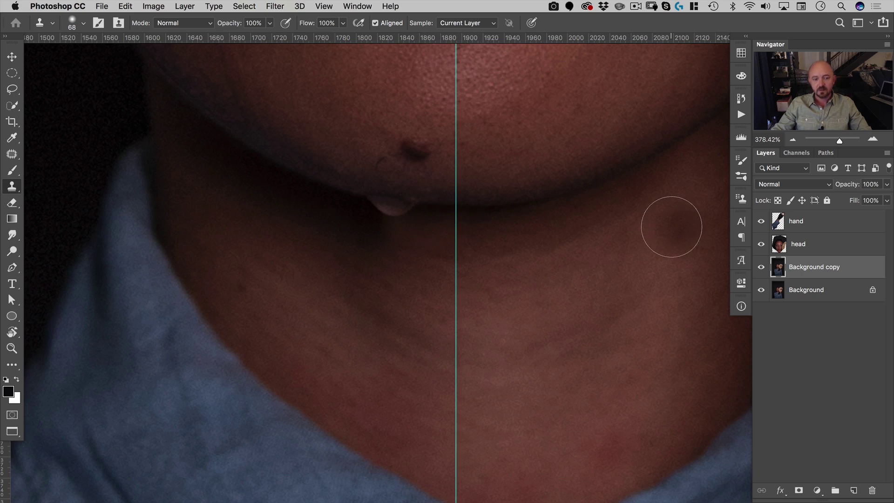
Set the Clone Stamp opacity to 71% and reduce its brush size to 27 px
{"action": "key", "text": "alt"}
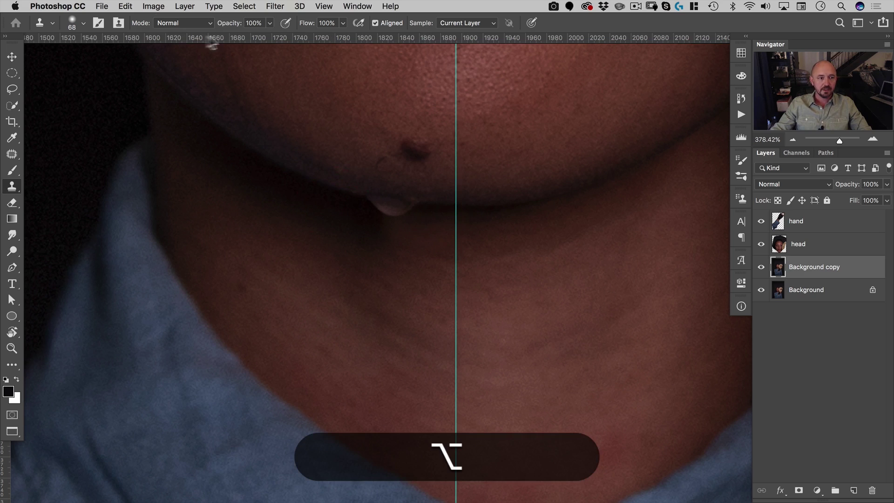
{"action": "left_click_drag", "start_coordinate": [227, 25], "coordinate": [208, 25]}
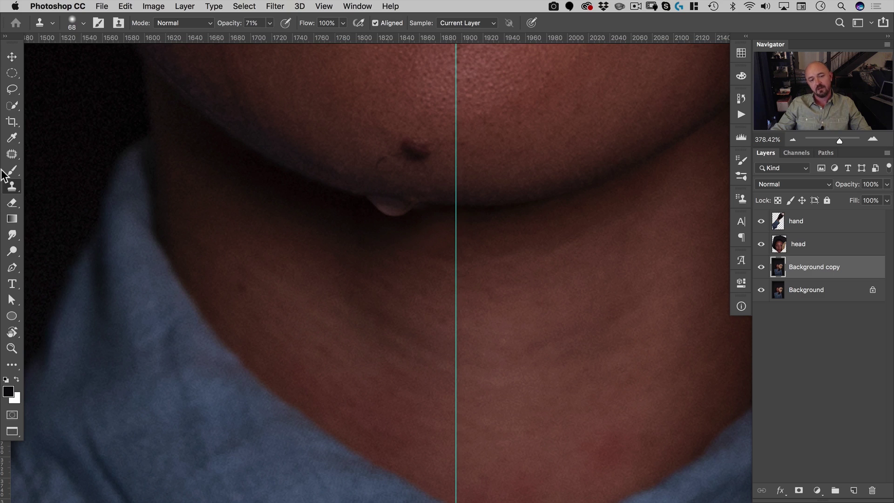
{"action": "mouse_move", "coordinate": [289, 207]}
{"action": "left_mouse_down"}
{"action": "mouse_move", "coordinate": [341, 266]}
{"action": "mouse_move", "coordinate": [305, 246]}
{"action": "mouse_move", "coordinate": [286, 250]}
{"action": "mouse_move", "coordinate": [336, 251]}
{"action": "mouse_move", "coordinate": [277, 255]}
{"action": "mouse_move", "coordinate": [309, 252]}
{"action": "mouse_move", "coordinate": [299, 254]}
{"action": "mouse_move", "coordinate": [317, 127]}
{"action": "mouse_move", "coordinate": [347, 399]}
{"action": "mouse_move", "coordinate": [324, 144]}
{"action": "mouse_move", "coordinate": [312, 431]}
{"action": "mouse_move", "coordinate": [295, 144]}
{"action": "mouse_move", "coordinate": [323, 299]}
{"action": "mouse_move", "coordinate": [328, 200]}
{"action": "left_mouse_up"}
{"action": "left_click", "coordinate": [323, 244], "text": "alt"}
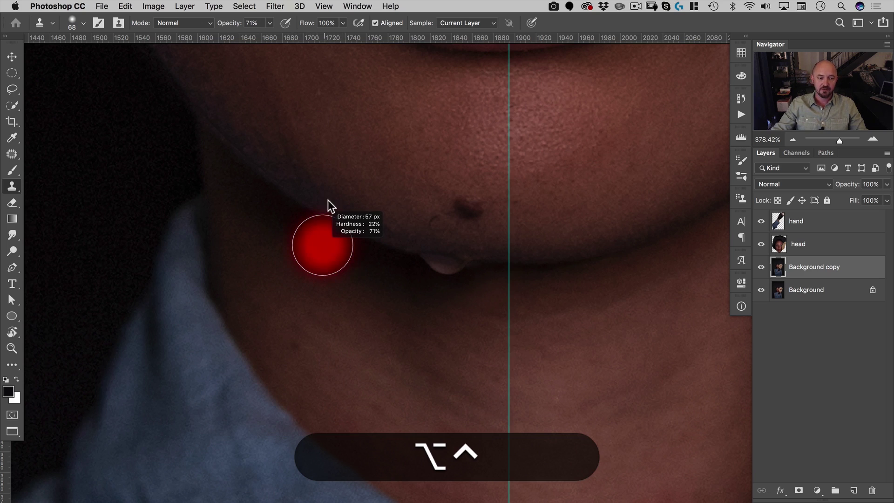
{"action": "mouse_move", "coordinate": [317, 144]}
{"action": "left_mouse_down"}
{"action": "mouse_move", "coordinate": [300, 240]}
{"action": "mouse_move", "coordinate": [325, 236]}
{"action": "mouse_move", "coordinate": [315, 200]}
{"action": "mouse_move", "coordinate": [325, 226]}
{"action": "left_mouse_up"}
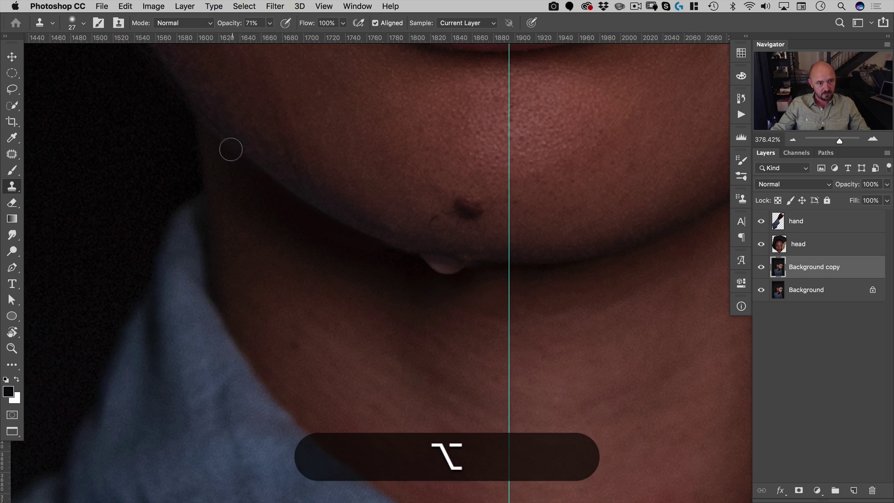
Clone sampled neck tones over the leftover original jawline beneath the jaw and beside the chin
{"action": "left_click_drag", "start_coordinate": [217, 128], "coordinate": [216, 131]}
{"action": "left_click", "coordinate": [215, 162], "text": "alt"}
{"action": "left_click", "coordinate": [405, 265], "text": "alt"}
{"action": "left_click", "coordinate": [358, 245]}
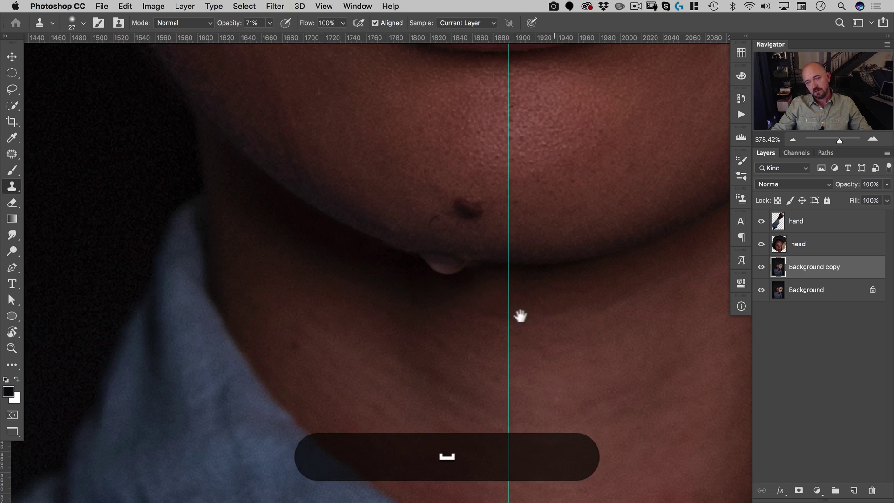
Examine the whole portrait, the straightened head and the facial skin for areas that still need retouching
{"action": "left_click_drag", "start_coordinate": [563, 321], "coordinate": [507, 321]}
{"action": "left_click_drag", "start_coordinate": [609, 321], "coordinate": [339, 349]}
{"action": "left_click", "coordinate": [321, 265], "text": "alt+super"}
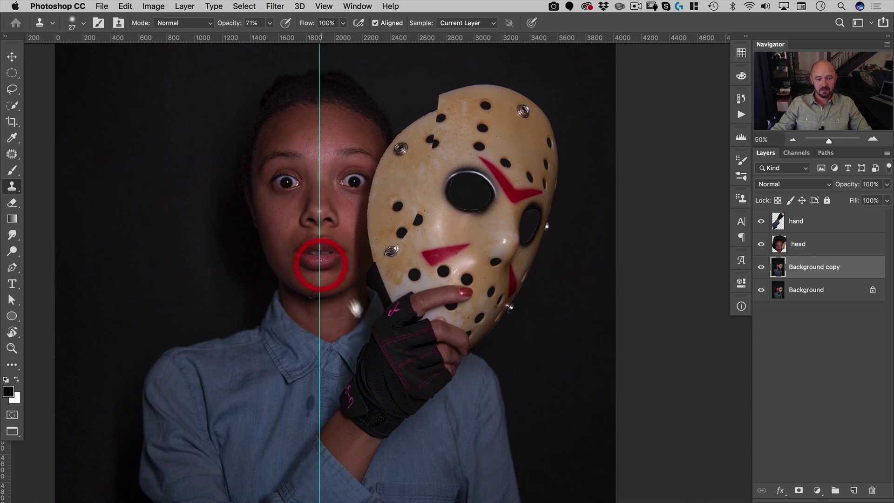
{"action": "left_click_drag", "start_coordinate": [361, 320], "coordinate": [393, 235]}
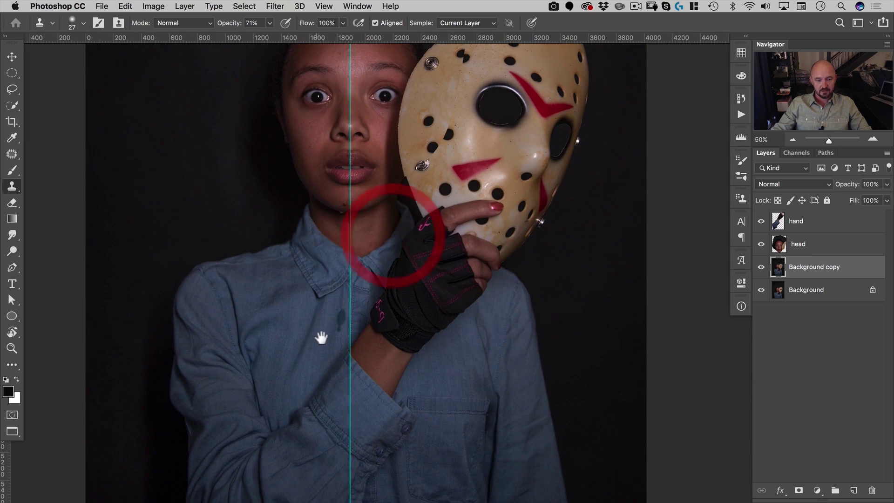
{"action": "key", "text": "super+r"}
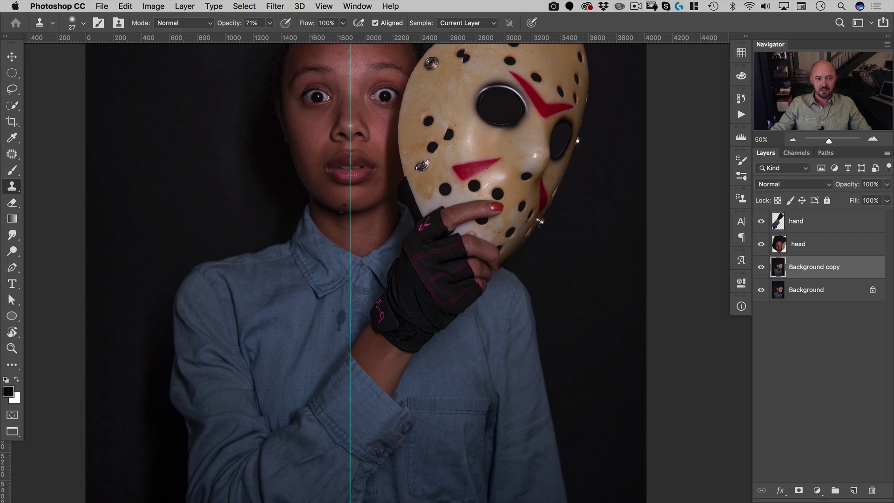
{"action": "left_click_drag", "start_coordinate": [334, 98], "coordinate": [406, 148]}
{"action": "left_click_drag", "start_coordinate": [390, 177], "coordinate": [436, 154]}
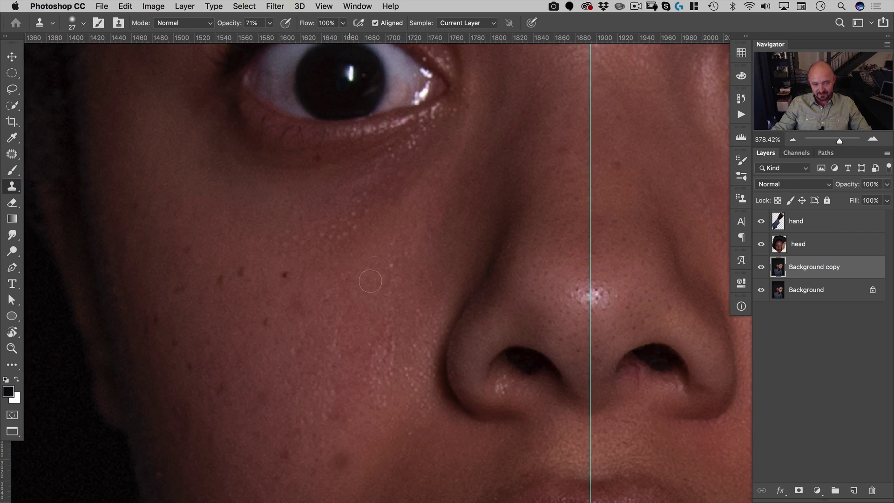
{"action": "left_click_drag", "start_coordinate": [394, 196], "coordinate": [327, 299]}
{"action": "left_click_drag", "start_coordinate": [429, 256], "coordinate": [379, 147]}
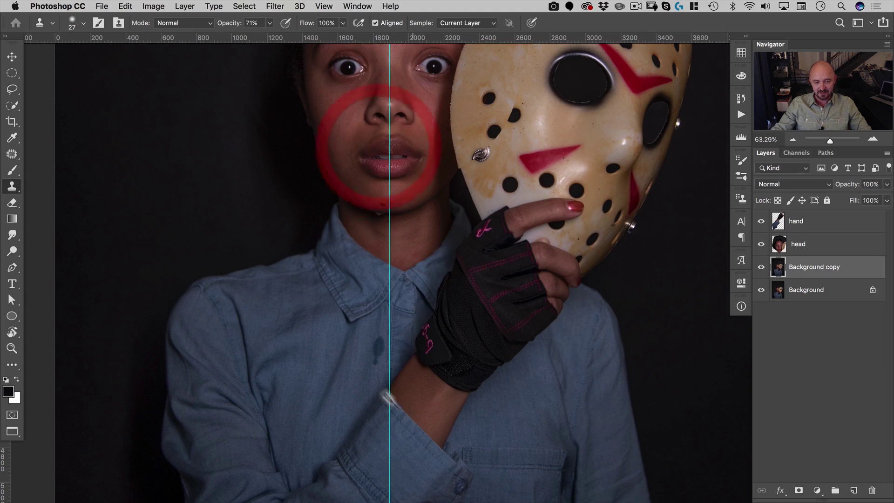
Outline the dark stain on the shirt below the collar with the Patch tool on the Background copy layer
{"action": "left_click_drag", "start_coordinate": [385, 361], "coordinate": [435, 329]}
{"action": "left_click_drag", "start_coordinate": [340, 344], "coordinate": [320, 269]}
{"action": "key", "text": "super+r"}
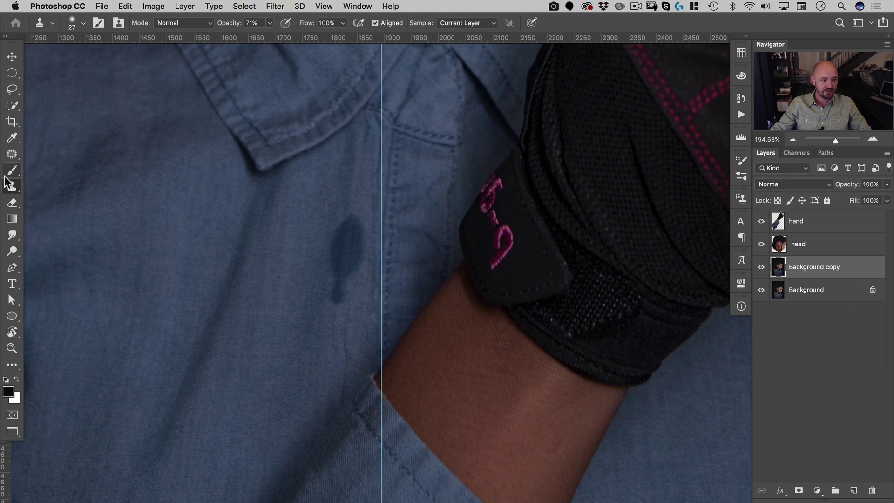
{"action": "left_click", "coordinate": [12, 154]}
{"action": "right_click", "coordinate": [12, 153]}
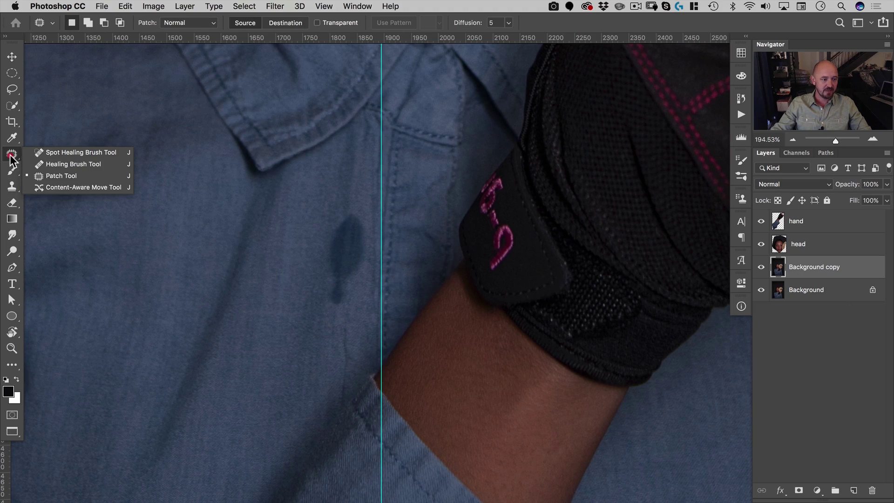
{"action": "left_click", "coordinate": [62, 176]}
{"action": "mouse_move", "coordinate": [343, 206]}
{"action": "left_mouse_down"}
{"action": "mouse_move", "coordinate": [324, 261]}
{"action": "mouse_move", "coordinate": [329, 314]}
{"action": "mouse_move", "coordinate": [359, 292]}
{"action": "mouse_move", "coordinate": [371, 229]}
{"action": "mouse_move", "coordinate": [339, 201]}
{"action": "left_mouse_up"}
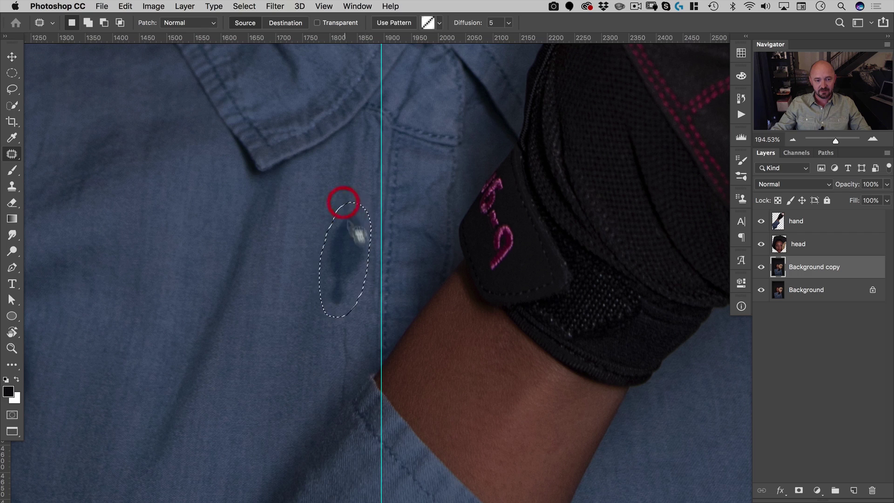
Try patching the outlined shirt stain from clean fabric in Normal mode and in Content-Aware mode, undoing each attempt
{"action": "left_click_drag", "start_coordinate": [342, 263], "coordinate": [266, 373]}
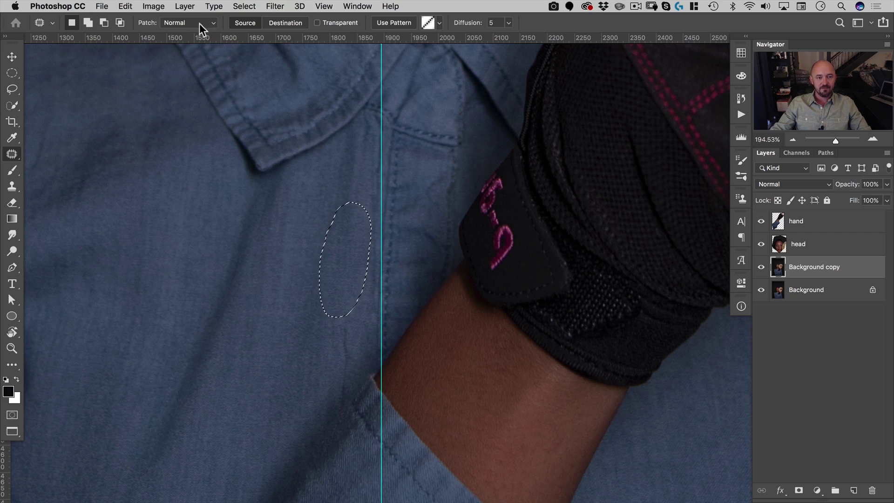
{"action": "key", "text": "super+z"}
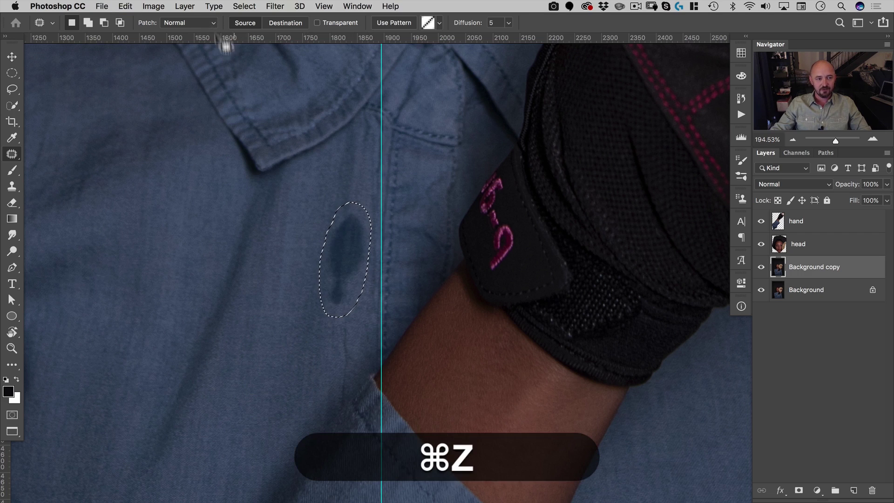
{"action": "left_click", "coordinate": [203, 31]}
{"action": "left_click", "coordinate": [201, 31]}
{"action": "left_click_drag", "start_coordinate": [347, 261], "coordinate": [259, 365]}
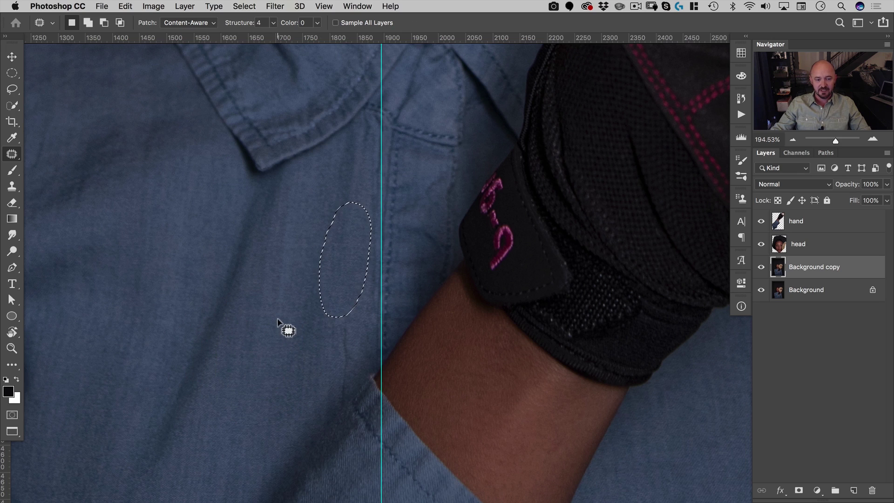
{"action": "left_click", "coordinate": [329, 190]}
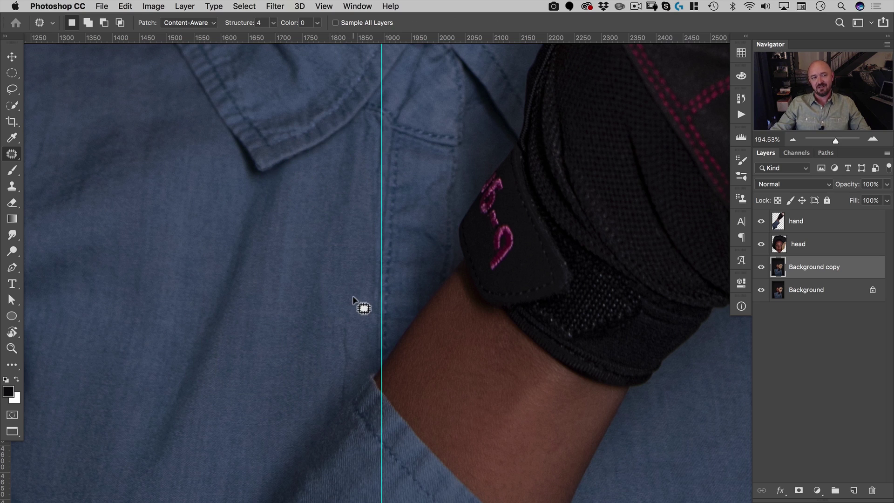
{"action": "key", "text": "super"}
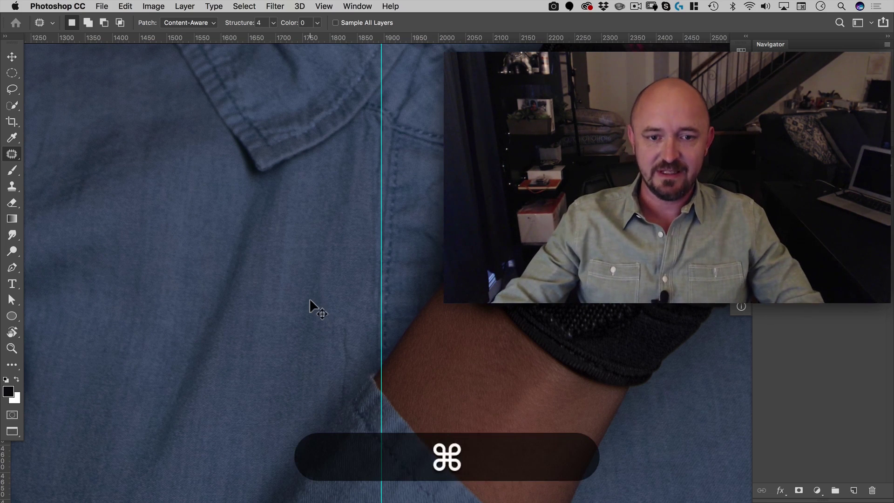
{"action": "key", "text": "super+z"}
{"action": "key", "text": "super+z"}
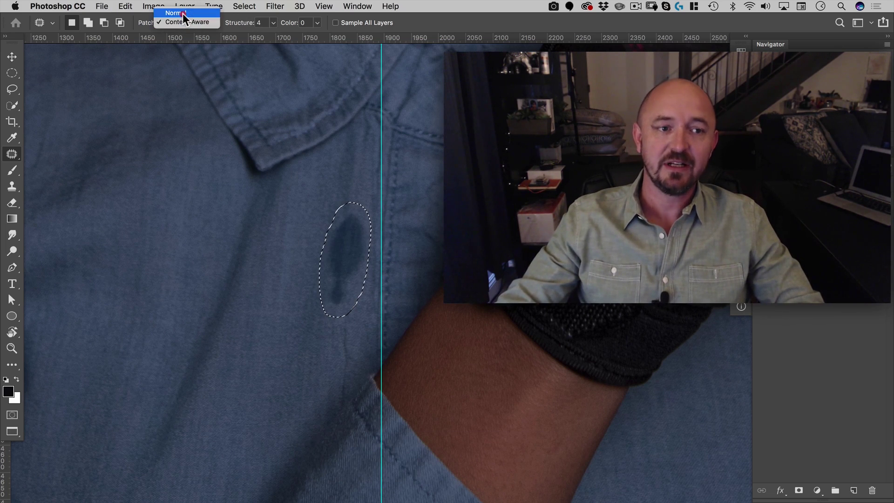
Patch the shirt stain with the clean fabric diagonally below it in Normal mode and clear the selection
{"action": "left_click", "coordinate": [181, 13]}
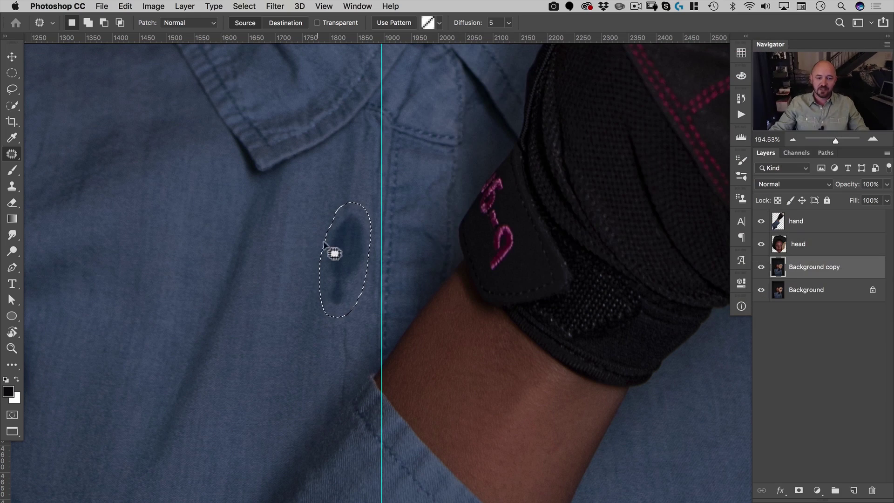
{"action": "left_click_drag", "start_coordinate": [334, 251], "coordinate": [246, 369]}
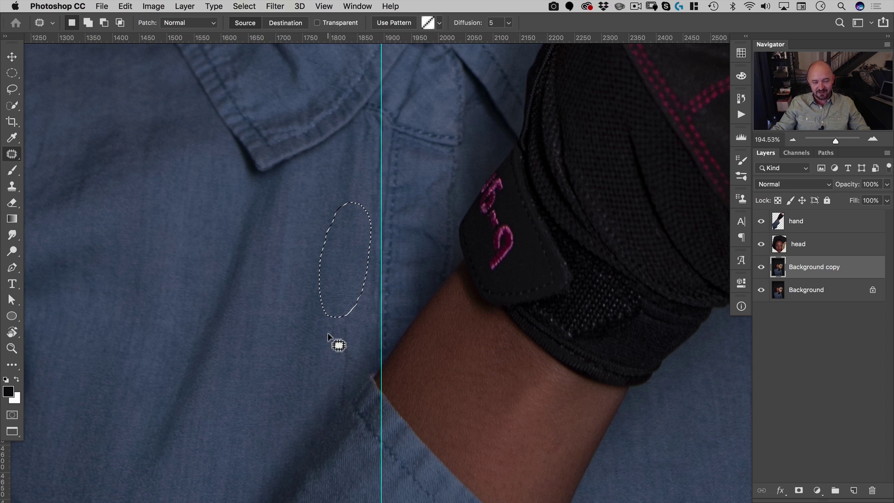
{"action": "key", "text": "super+d"}
On the hand layer, patch the pink embroidery near the glove's index finger with plain black glove fabric and deselect
{"action": "left_click_drag", "start_coordinate": [404, 247], "coordinate": [363, 276]}
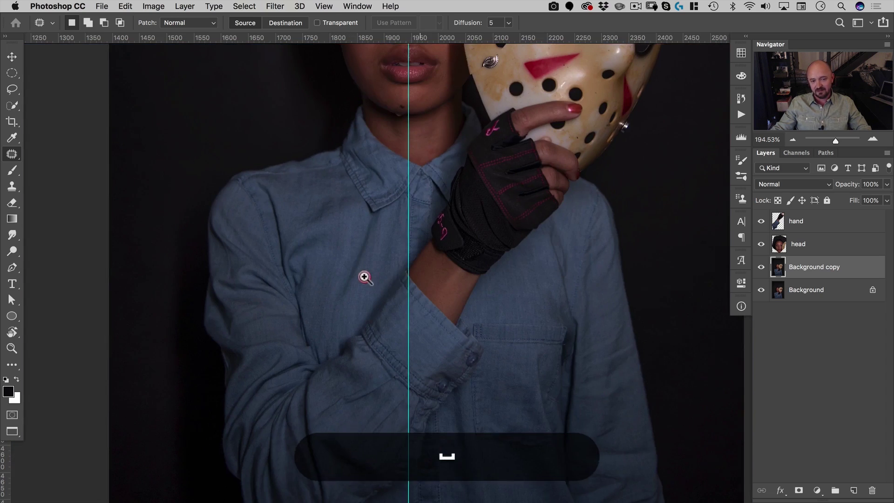
{"action": "left_click_drag", "start_coordinate": [455, 225], "coordinate": [399, 226]}
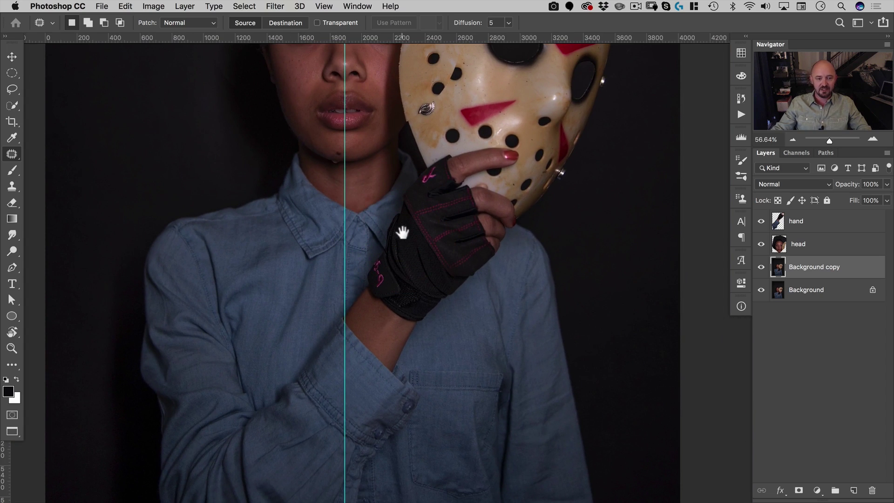
{"action": "left_click_drag", "start_coordinate": [470, 213], "coordinate": [435, 215]}
{"action": "left_click", "coordinate": [781, 226]}
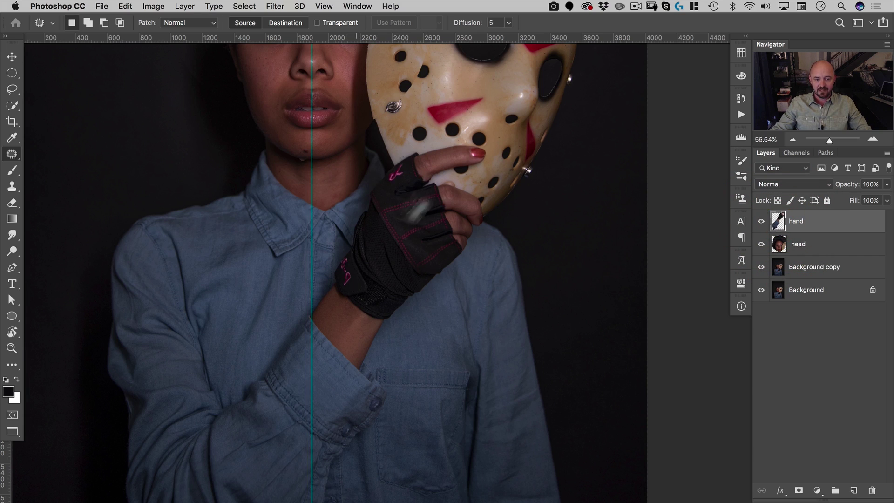
{"action": "left_click_drag", "start_coordinate": [389, 192], "coordinate": [380, 238]}
{"action": "key", "text": "super+r"}
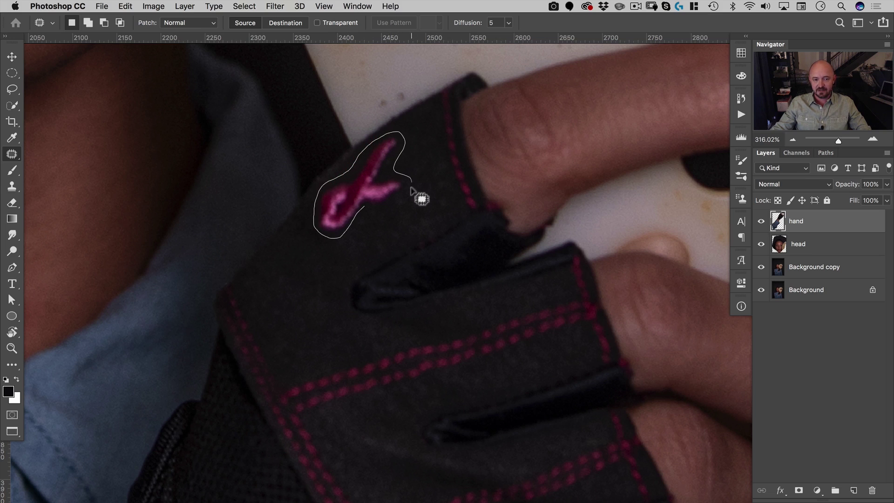
{"action": "left_click_drag", "start_coordinate": [378, 212], "coordinate": [379, 135]}
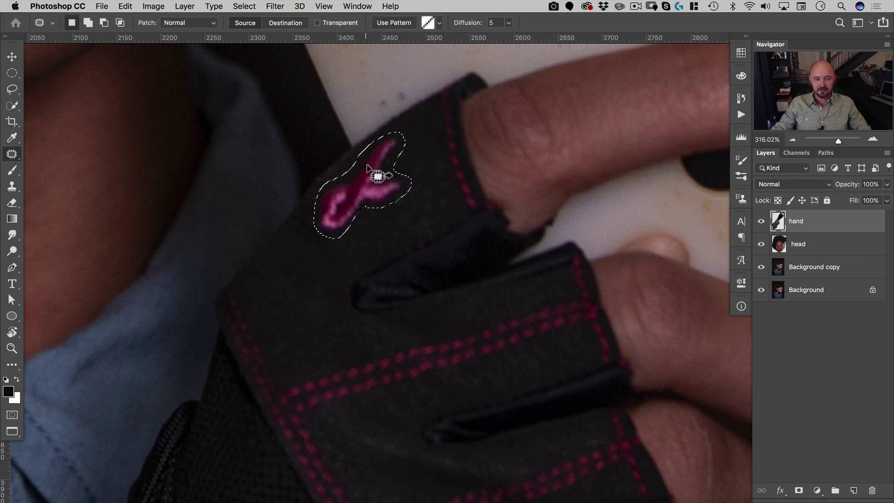
{"action": "mouse_move", "coordinate": [372, 172]}
{"action": "left_mouse_down"}
{"action": "mouse_move", "coordinate": [327, 255]}
{"action": "mouse_move", "coordinate": [310, 263]}
{"action": "left_mouse_up"}
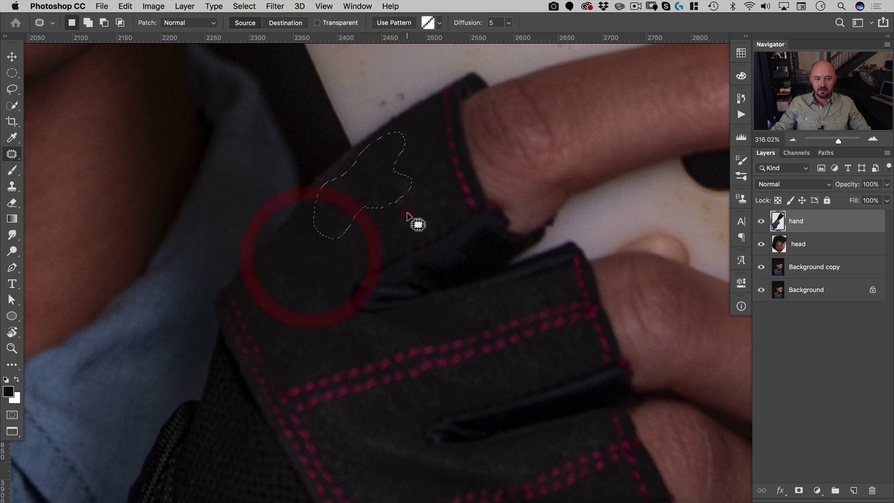
{"action": "left_click", "coordinate": [408, 212]}
Patch the lowest pink embroidered character on the glove's wrist strap with plain black strap material and deselect
{"action": "key", "text": "space"}
{"action": "left_click_drag", "start_coordinate": [347, 341], "coordinate": [466, 58]}
{"action": "left_click_drag", "start_coordinate": [259, 434], "coordinate": [379, 189]}
{"action": "left_click", "coordinate": [344, 266], "text": "super"}
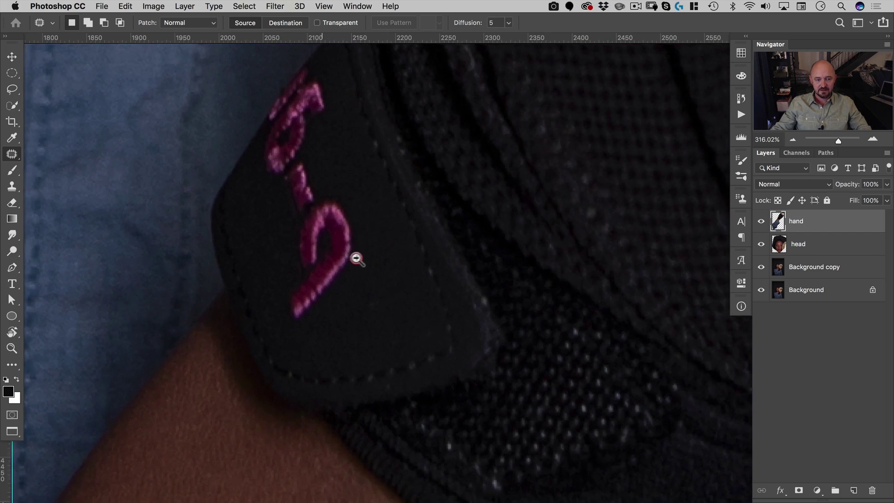
{"action": "left_click", "coordinate": [356, 257], "text": "super"}
{"action": "left_click_drag", "start_coordinate": [365, 258], "coordinate": [374, 280]}
{"action": "left_click_drag", "start_coordinate": [357, 195], "coordinate": [336, 199]}
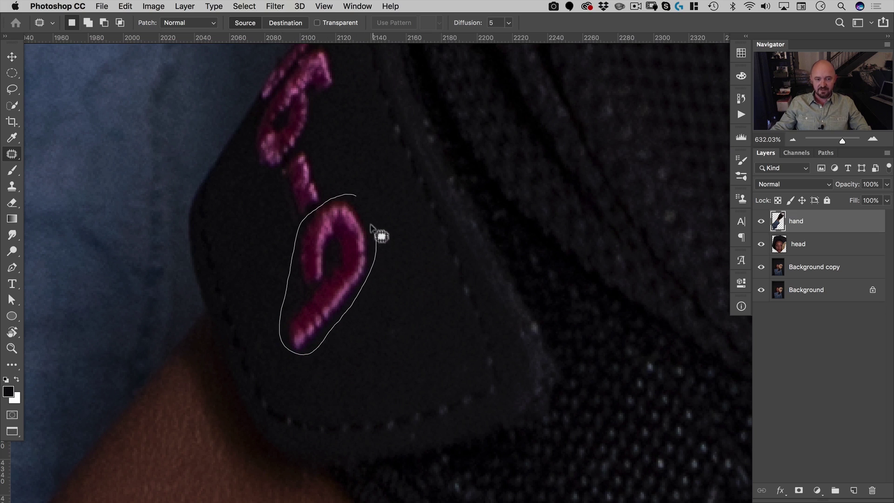
{"action": "left_click_drag", "start_coordinate": [358, 200], "coordinate": [360, 201]}
{"action": "key", "text": "space"}
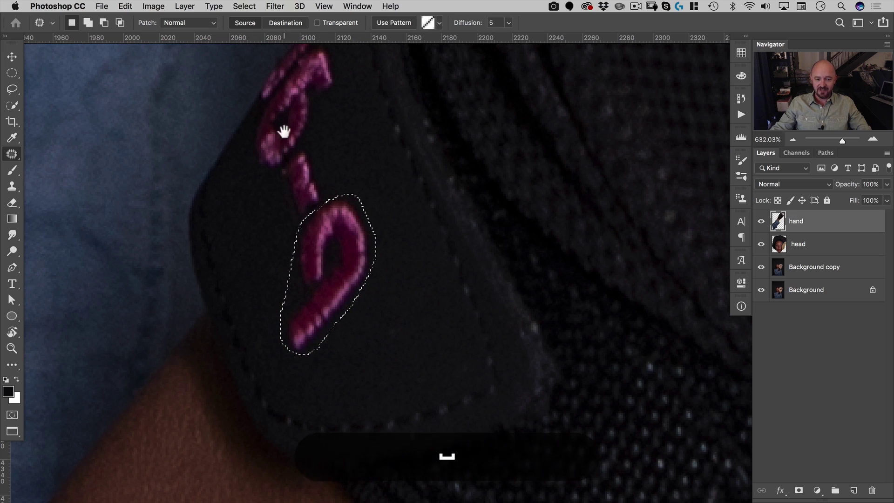
{"action": "left_click_drag", "start_coordinate": [284, 130], "coordinate": [250, 135]}
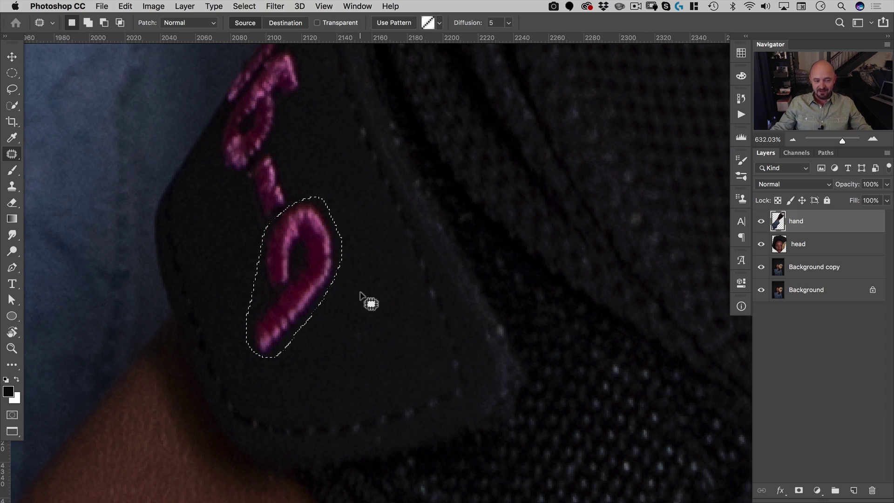
{"action": "left_click_drag", "start_coordinate": [291, 266], "coordinate": [364, 314]}
{"action": "left_click", "coordinate": [344, 212]}
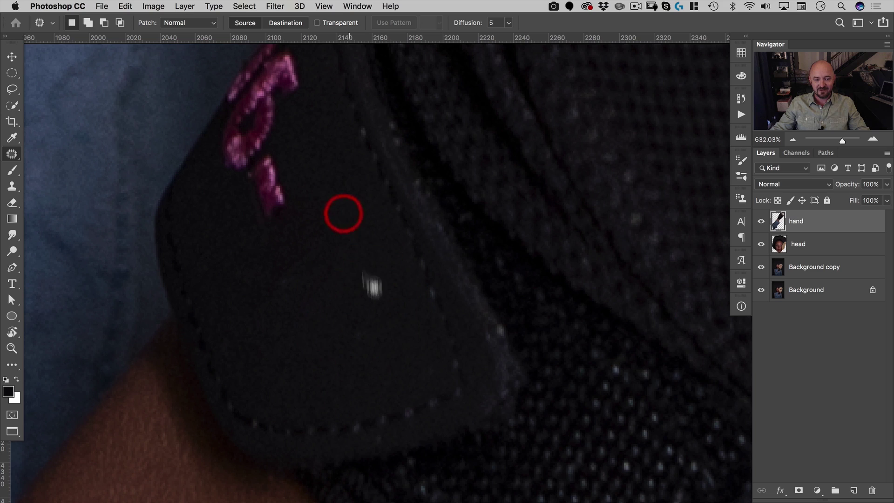
Outline the remaining pink embroidery along the wrist strap's edge, following the border between glove and shirt with straight segments
{"action": "key", "text": "space"}
{"action": "left_click_drag", "start_coordinate": [327, 214], "coordinate": [399, 309]}
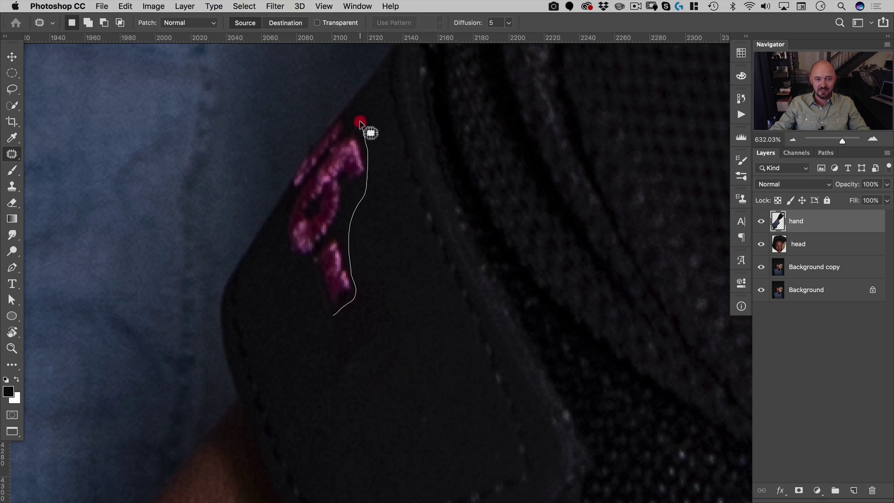
{"action": "left_click_drag", "start_coordinate": [345, 116], "coordinate": [339, 119]}
{"action": "key", "text": "alt"}
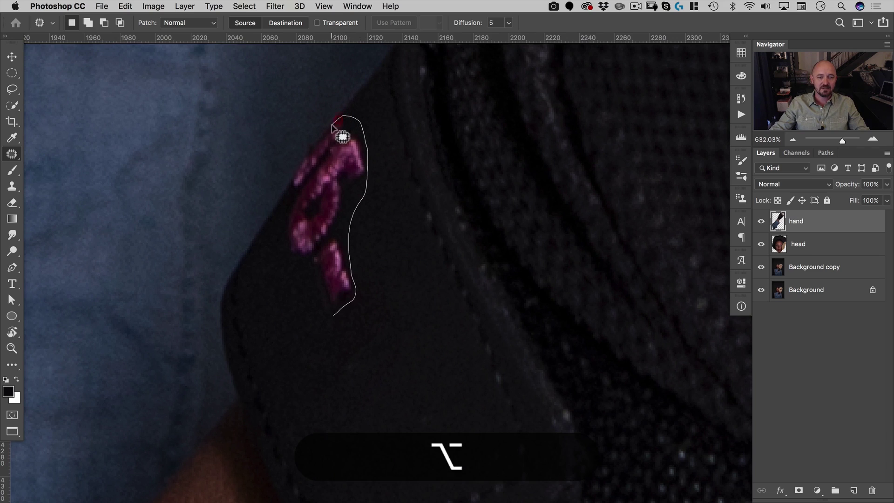
{"action": "left_click", "coordinate": [309, 153], "text": "alt"}
{"action": "left_click", "coordinate": [289, 186], "text": "alt"}
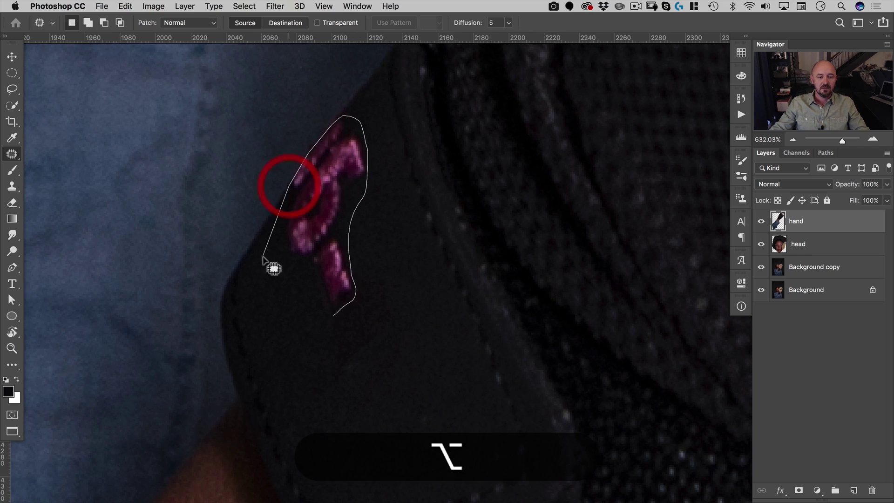
{"action": "left_click", "coordinate": [287, 292]}
Try patching the outlined strap embroidery from plain strap material in Normal mode, and undo the patch
{"action": "mouse_move", "coordinate": [333, 225]}
{"action": "left_mouse_down"}
{"action": "mouse_move", "coordinate": [393, 386]}
{"action": "mouse_move", "coordinate": [413, 392]}
{"action": "mouse_move", "coordinate": [389, 379]}
{"action": "left_mouse_up"}
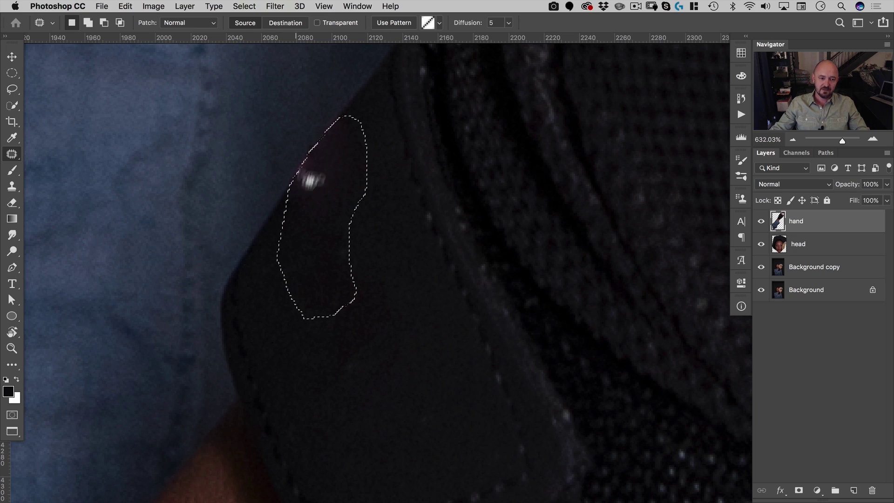
{"action": "key", "text": "super+z"}
Patch the outlined strap embroidery from the plain area below it in Content-Aware mode and clear the selection
{"action": "left_click", "coordinate": [200, 23]}
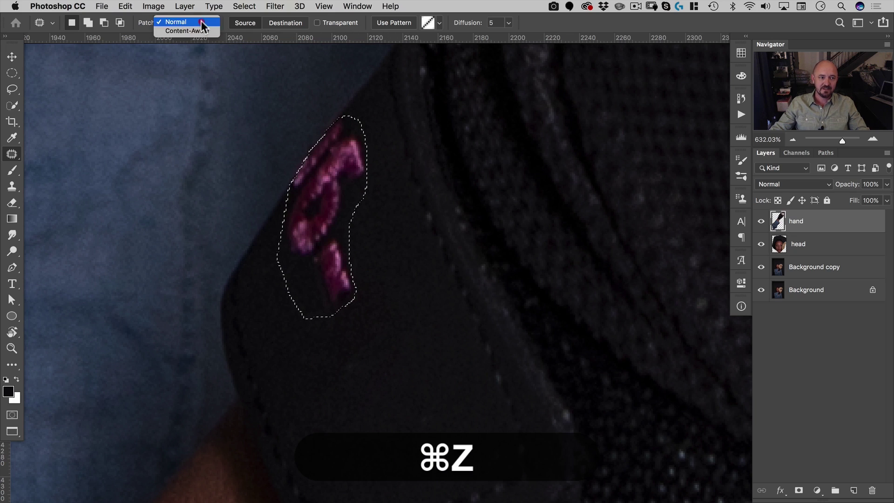
{"action": "left_click", "coordinate": [200, 30]}
{"action": "left_click_drag", "start_coordinate": [350, 216], "coordinate": [379, 375]}
{"action": "left_click", "coordinate": [377, 372]}
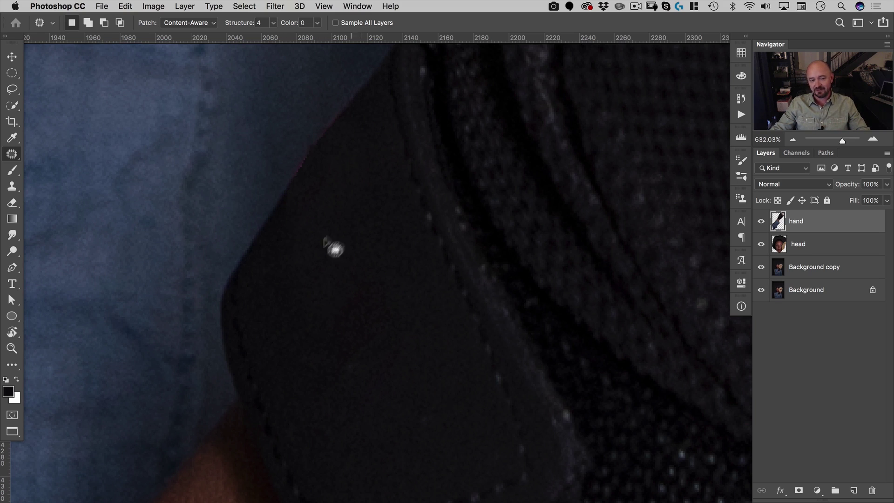
Load the hand layer's outline as a selection and switch it into Quick Mask mode
{"action": "left_click_drag", "start_coordinate": [353, 238], "coordinate": [278, 285]}
{"action": "left_click_drag", "start_coordinate": [481, 254], "coordinate": [539, 200]}
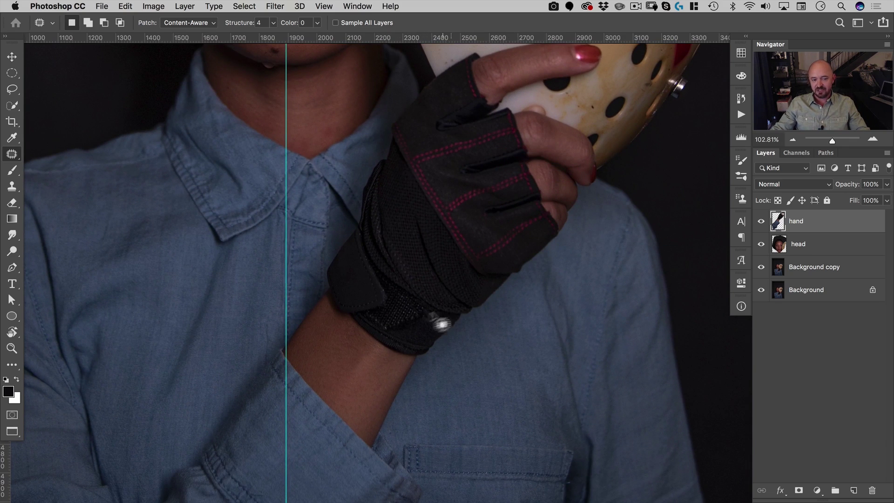
{"action": "mouse_move", "coordinate": [447, 216]}
{"action": "left_mouse_down"}
{"action": "mouse_move", "coordinate": [431, 298]}
{"action": "mouse_move", "coordinate": [447, 225]}
{"action": "left_mouse_up"}
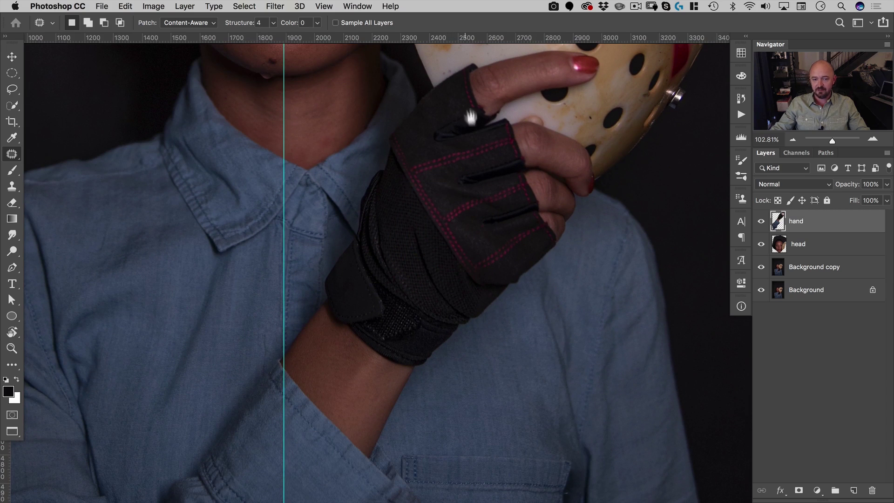
{"action": "left_click_drag", "start_coordinate": [409, 355], "coordinate": [393, 328]}
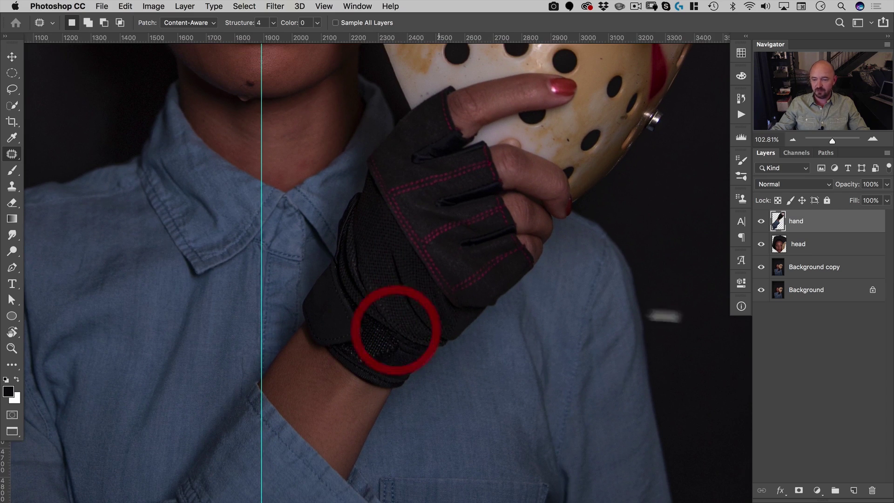
{"action": "left_click", "coordinate": [776, 222], "text": "super"}
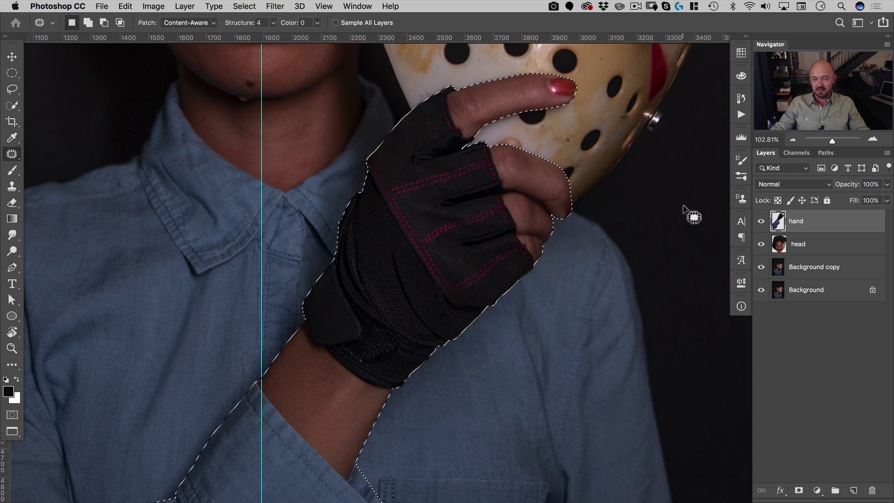
{"action": "key", "text": "super+d"}
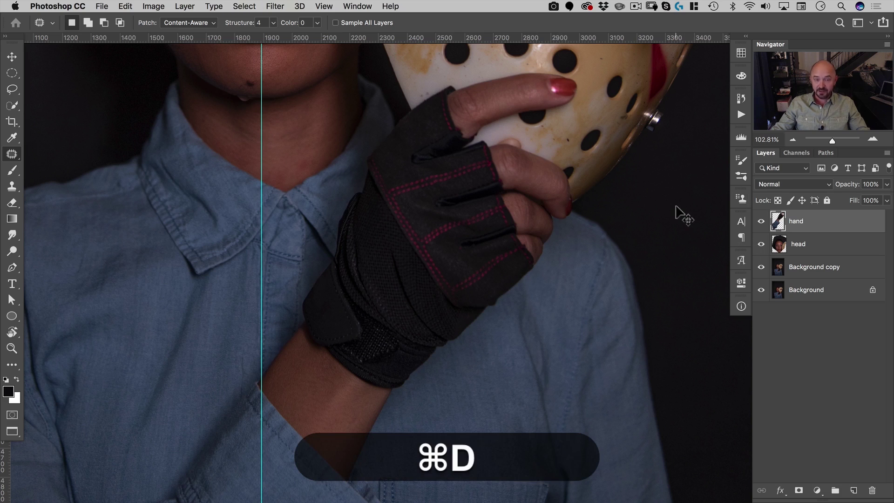
{"action": "left_click", "coordinate": [779, 224], "text": "super"}
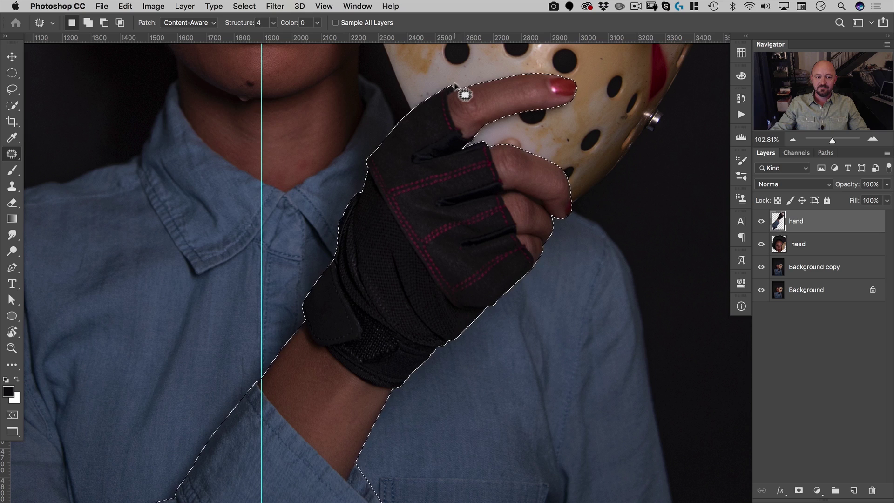
{"action": "left_click", "coordinate": [12, 88]}
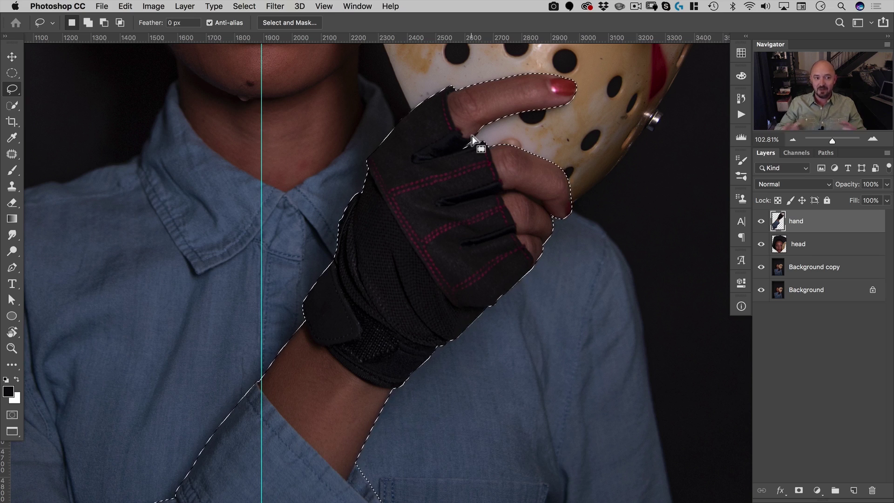
{"action": "key", "text": "q"}
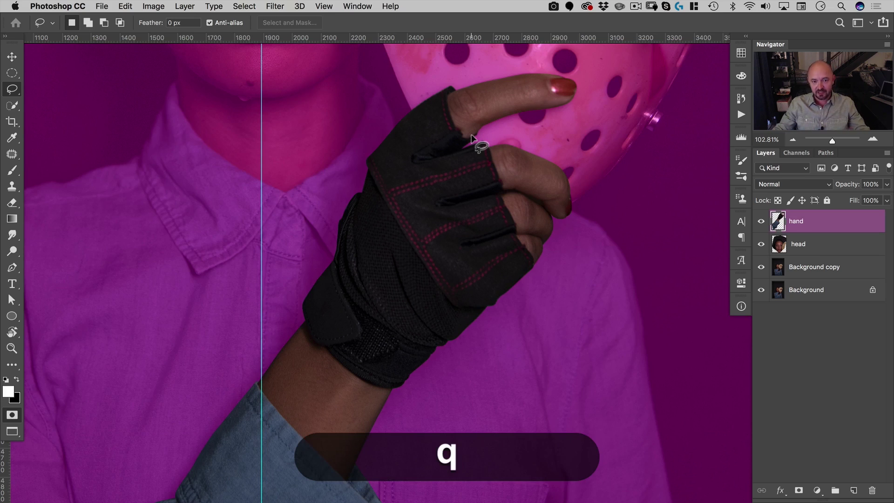
Inspect the masked wrist area up close, check the temporary Quick Mask channel, and return to the layer list
{"action": "key", "text": "space"}
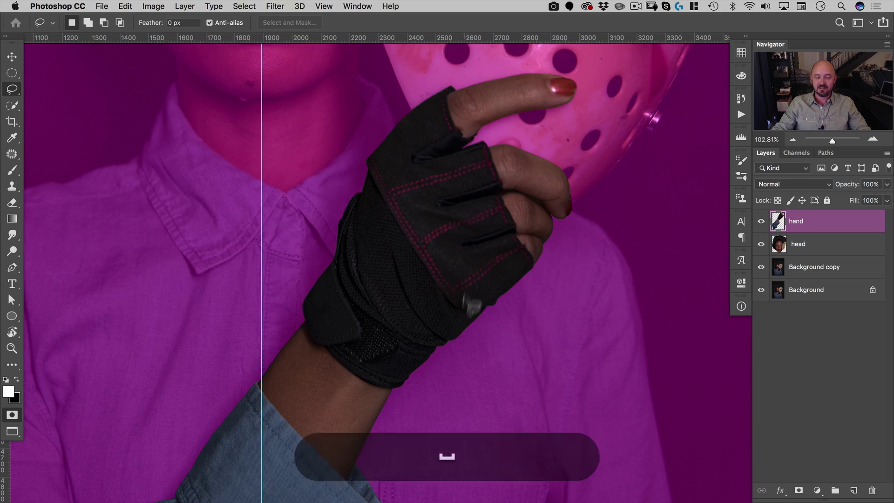
{"action": "left_click_drag", "start_coordinate": [425, 257], "coordinate": [437, 143]}
{"action": "key", "text": "super+space"}
{"action": "left_click_drag", "start_coordinate": [354, 225], "coordinate": [394, 236]}
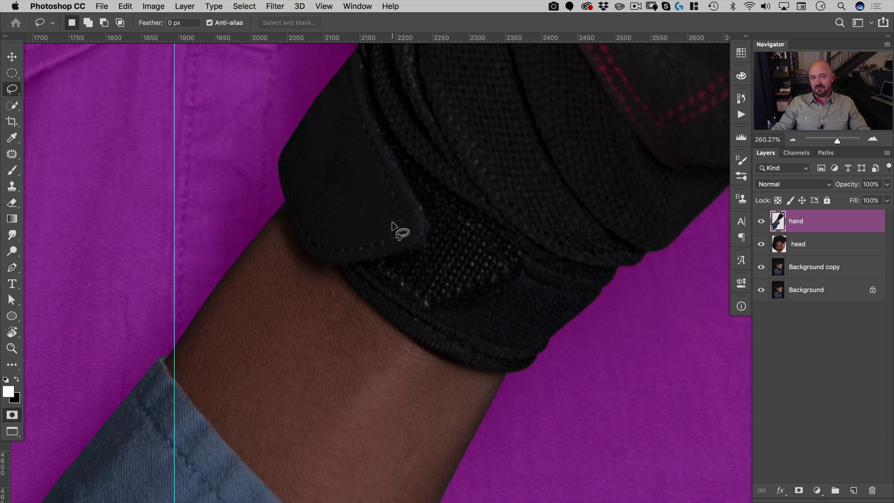
{"action": "left_click", "coordinate": [798, 152]}
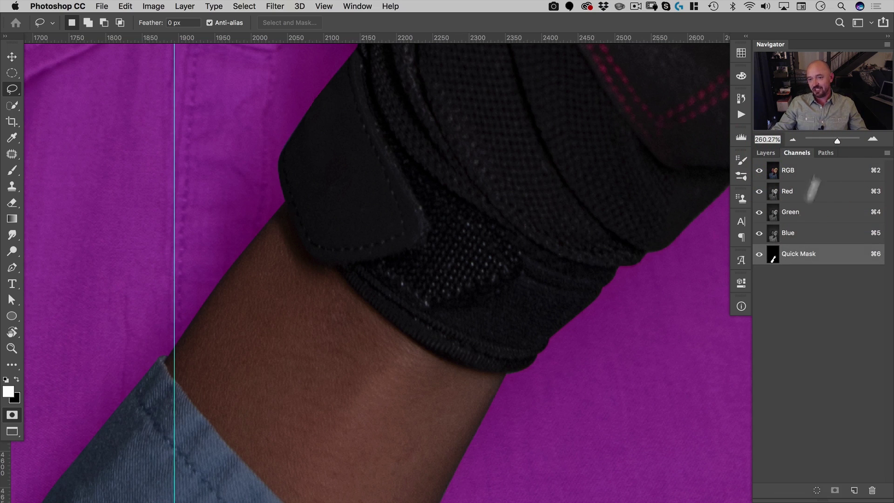
{"action": "left_click", "coordinate": [772, 153]}
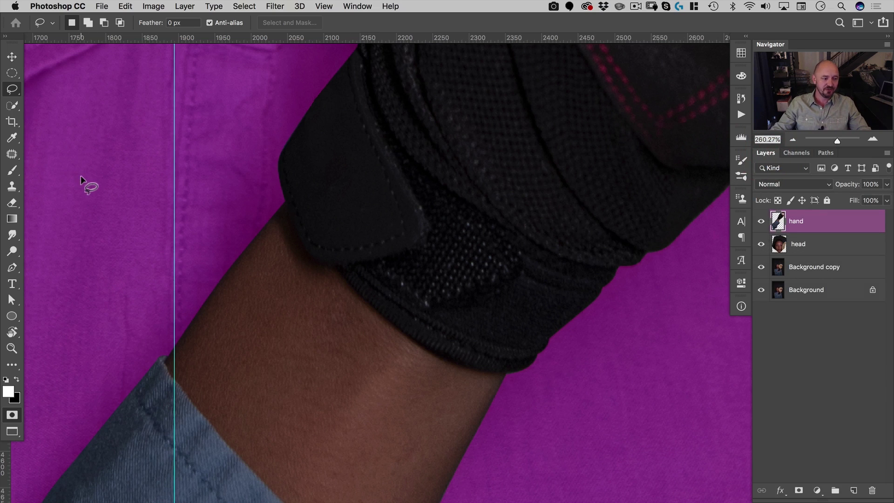
Trace the glove's wrist edge with a Pen path, from the strap's outer edge along the cuff to its far corner
{"action": "key", "text": "p"}
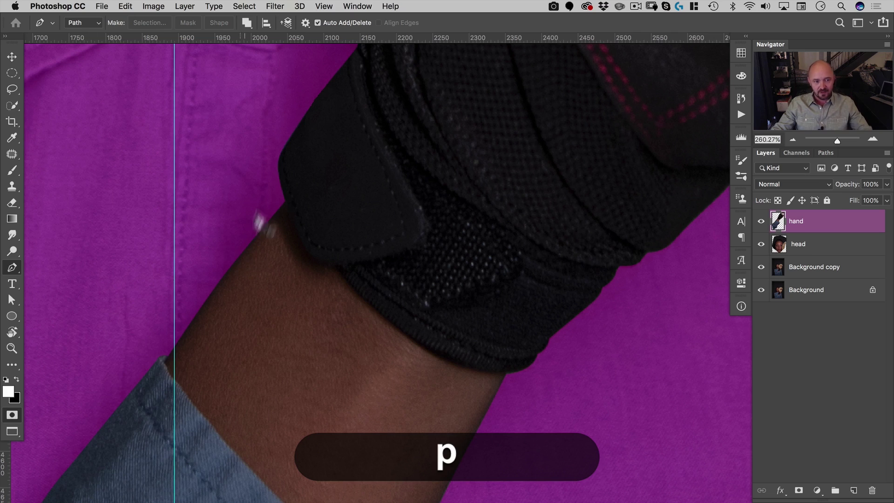
{"action": "left_click", "coordinate": [376, 220], "text": "super"}
{"action": "left_click", "coordinate": [377, 219], "text": "super"}
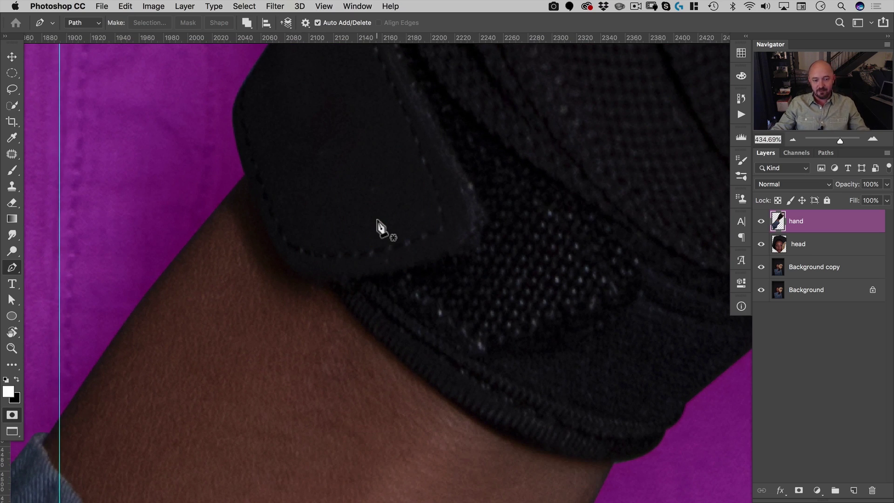
{"action": "left_click", "coordinate": [240, 160]}
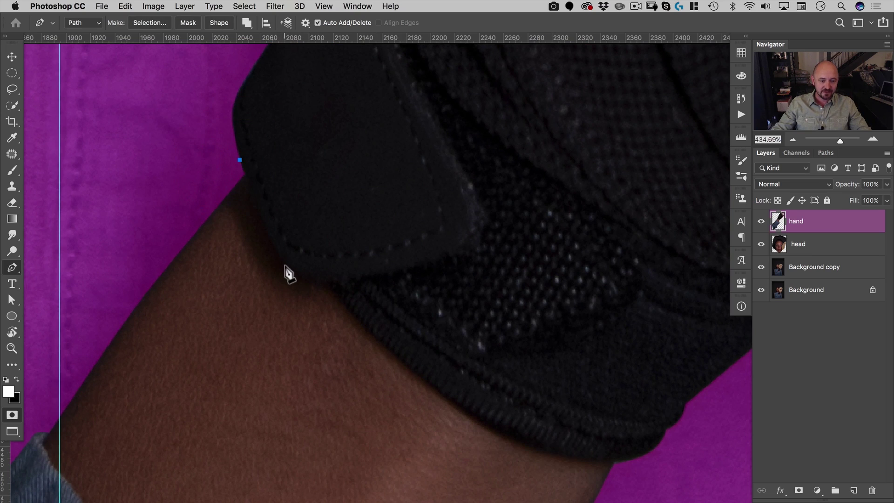
{"action": "left_click_drag", "start_coordinate": [303, 285], "coordinate": [302, 284]}
{"action": "left_click", "coordinate": [329, 284]}
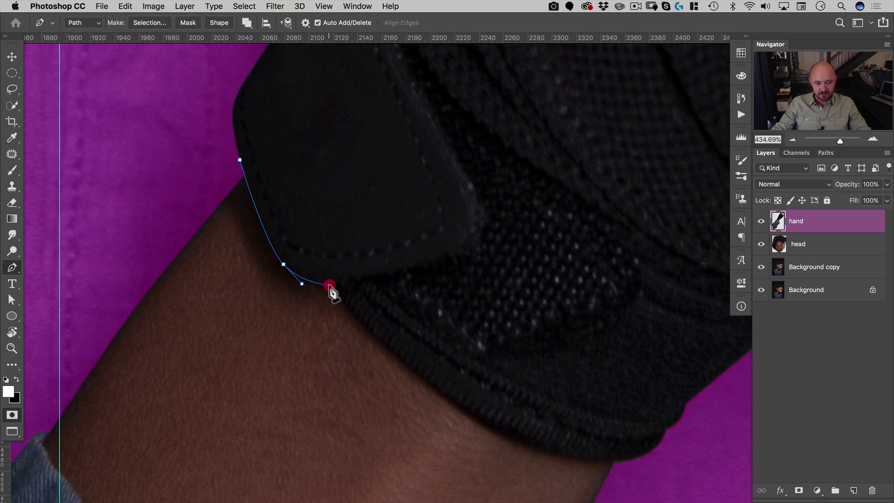
{"action": "left_click_drag", "start_coordinate": [468, 414], "coordinate": [534, 454]}
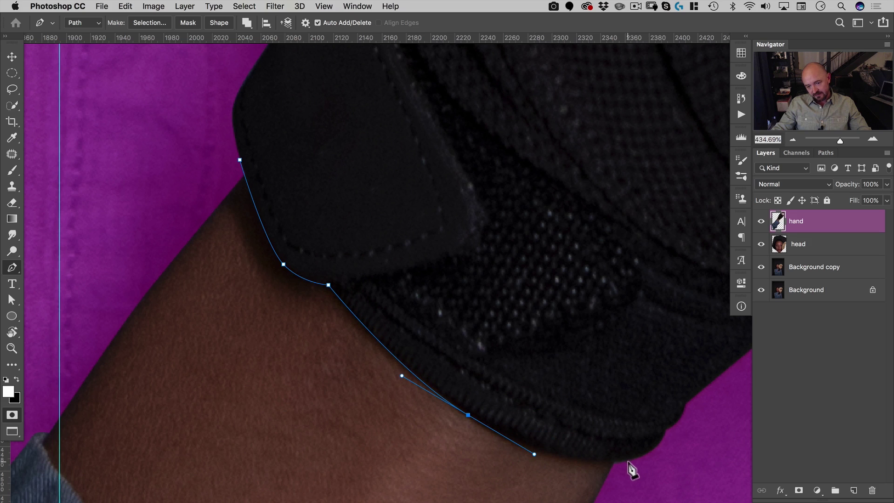
{"action": "left_click_drag", "start_coordinate": [661, 456], "coordinate": [660, 456]}
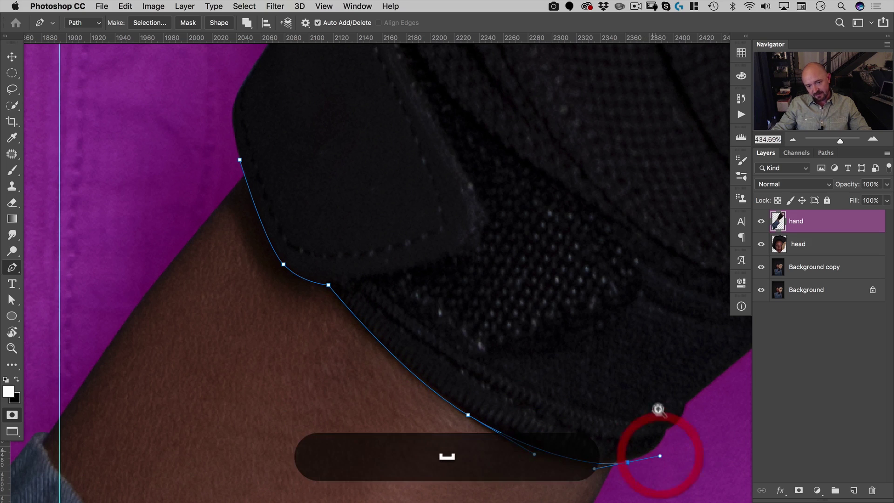
Carry the path loosely over the shirt to the glove's outer corner and trace the edge of the little-finger opening
{"action": "left_click_drag", "start_coordinate": [657, 407], "coordinate": [599, 423]}
{"action": "left_click_drag", "start_coordinate": [471, 334], "coordinate": [211, 344]}
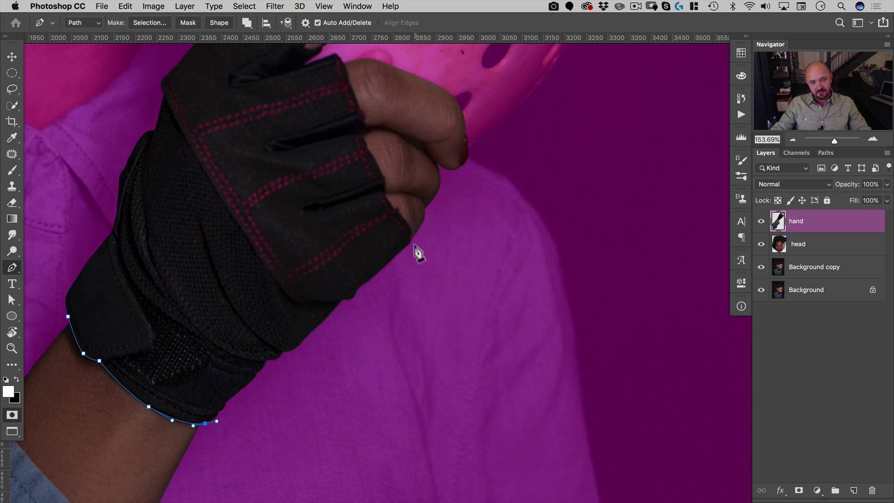
{"action": "left_click_drag", "start_coordinate": [385, 340], "coordinate": [464, 211]}
{"action": "left_click", "coordinate": [403, 269]}
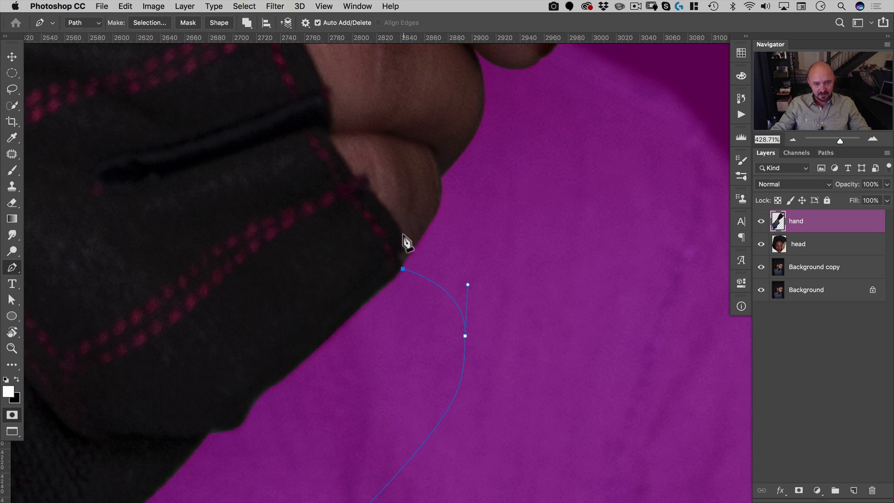
{"action": "left_click_drag", "start_coordinate": [339, 153], "coordinate": [334, 146]}
{"action": "left_click_drag", "start_coordinate": [330, 136], "coordinate": [329, 128]}
Continue the path along the glove edge at the ring and middle fingers and into the gap below the index finger
{"action": "left_click_drag", "start_coordinate": [330, 131], "coordinate": [511, 318]}
{"action": "left_click_drag", "start_coordinate": [510, 279], "coordinate": [506, 268]}
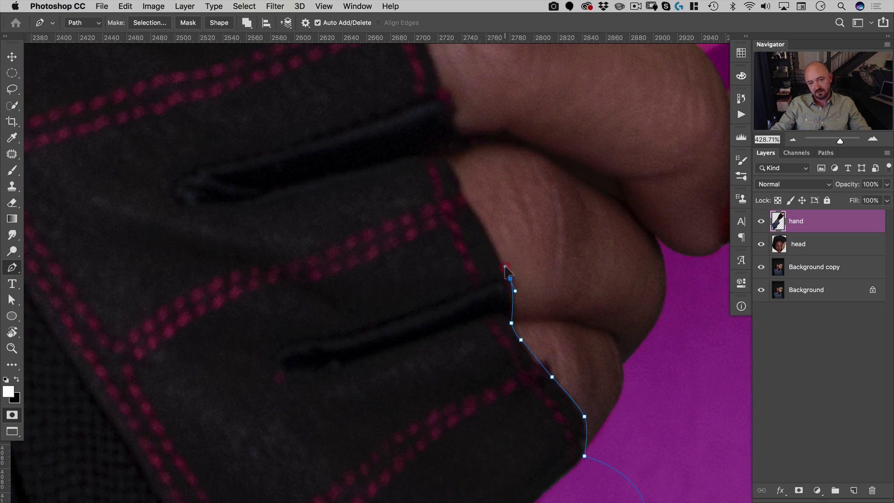
{"action": "left_click", "coordinate": [467, 142]}
{"action": "left_click", "coordinate": [453, 114]}
{"action": "left_click_drag", "start_coordinate": [445, 84], "coordinate": [502, 409]}
{"action": "left_click", "coordinate": [481, 355]}
{"action": "left_click", "coordinate": [458, 284]}
{"action": "left_click_drag", "start_coordinate": [446, 247], "coordinate": [438, 238]}
{"action": "left_click", "coordinate": [414, 214]}
{"action": "left_click", "coordinate": [343, 238]}
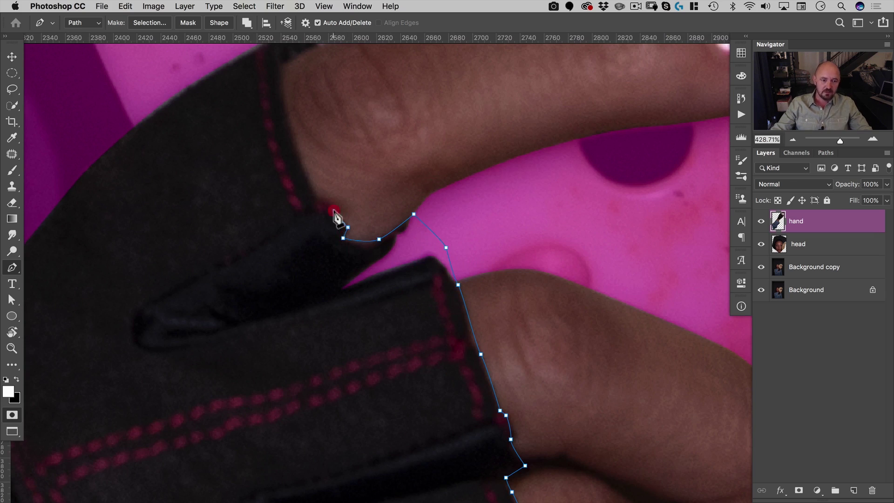
Trace the index-finger opening and close the path loosely around the back of the glove at the strap's starting point
{"action": "left_click", "coordinate": [311, 185]}
{"action": "left_click_drag", "start_coordinate": [319, 162], "coordinate": [350, 289]}
{"action": "left_click", "coordinate": [313, 228]}
{"action": "left_click", "coordinate": [256, 105]}
{"action": "left_click_drag", "start_coordinate": [584, 77], "coordinate": [489, 88]}
{"action": "left_click_drag", "start_coordinate": [362, 148], "coordinate": [335, 219]}
{"action": "left_click", "coordinate": [334, 319]}
{"action": "left_click", "coordinate": [357, 348]}
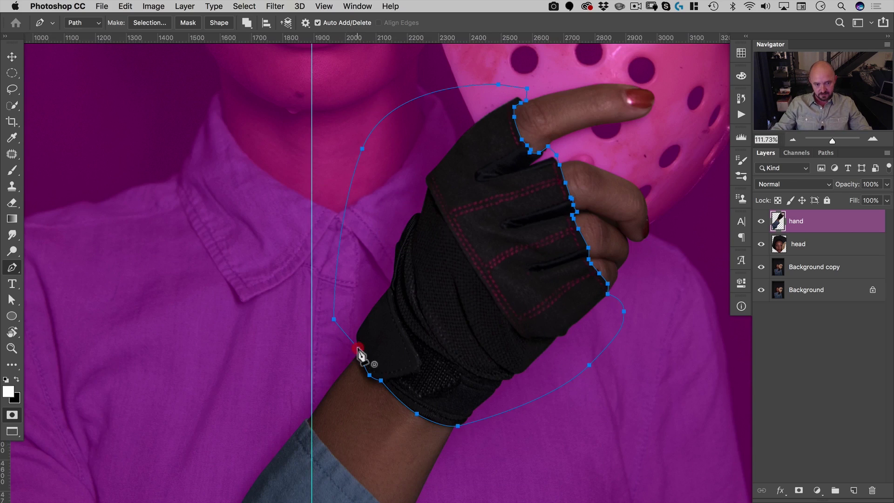
Convert the closed glove path into a selection and invert it
{"action": "right_click", "coordinate": [456, 196]}
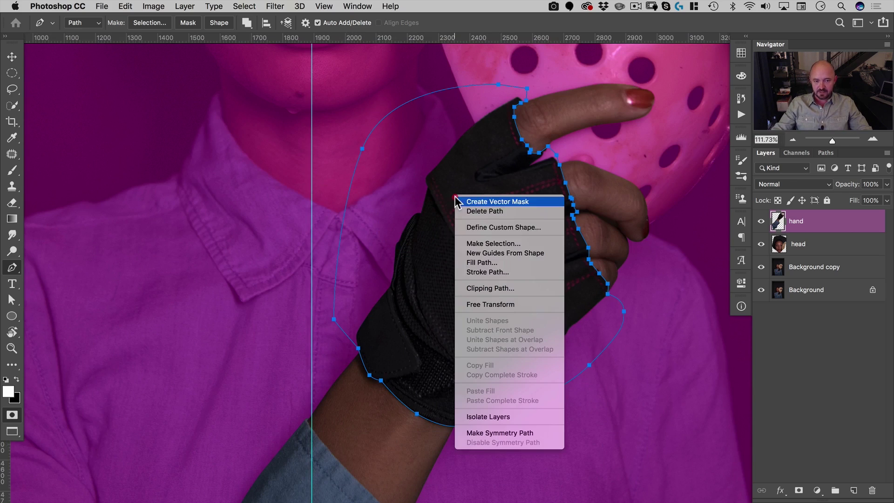
{"action": "left_click", "coordinate": [481, 244]}
{"action": "left_click", "coordinate": [650, 145]}
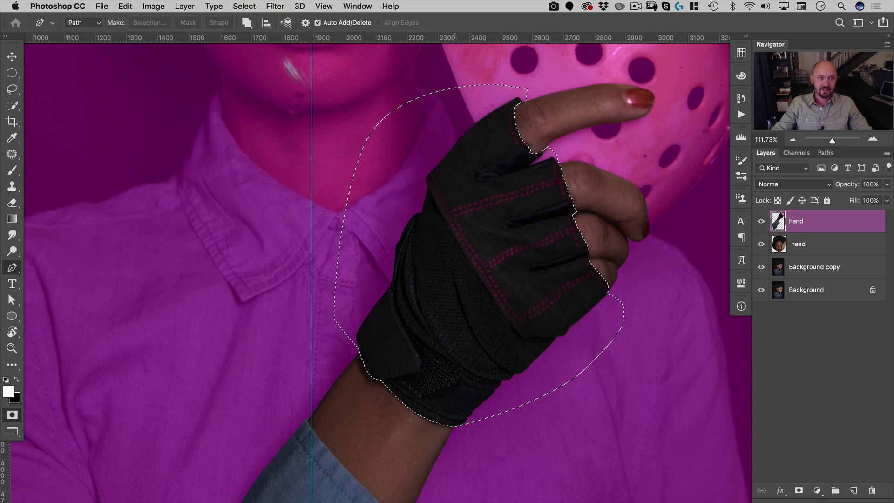
{"action": "left_click", "coordinate": [244, 6]}
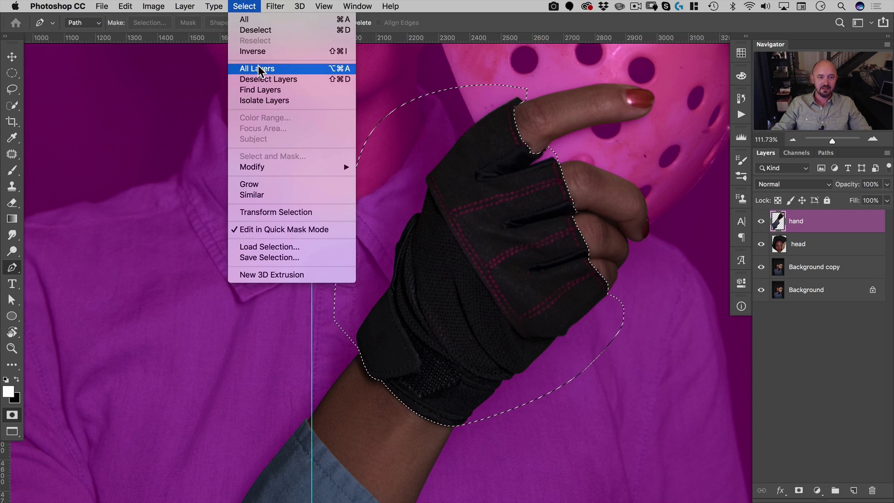
{"action": "left_click", "coordinate": [244, 6]}
{"action": "key", "text": "super+shift+i"}
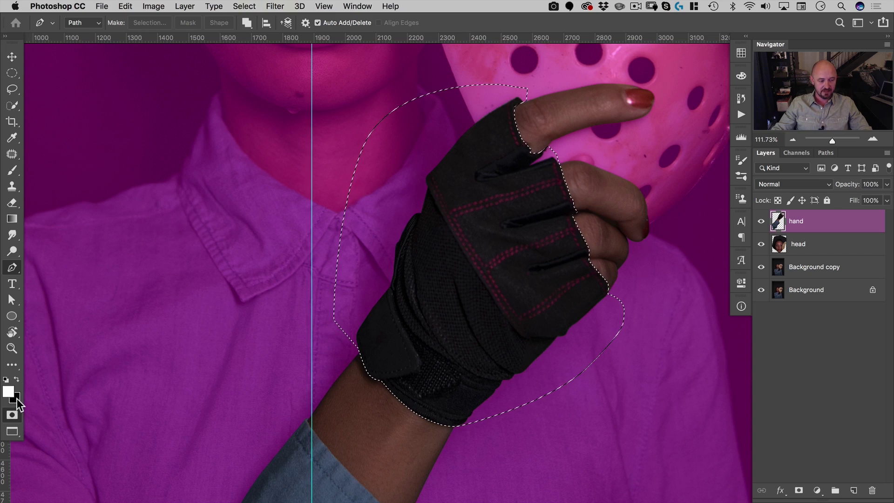
Fill the inverted area of the Quick Mask with the black background color, deselect, and exit Quick Mask mode
{"action": "key", "text": "super"}
{"action": "key", "text": "super+BackSpace"}
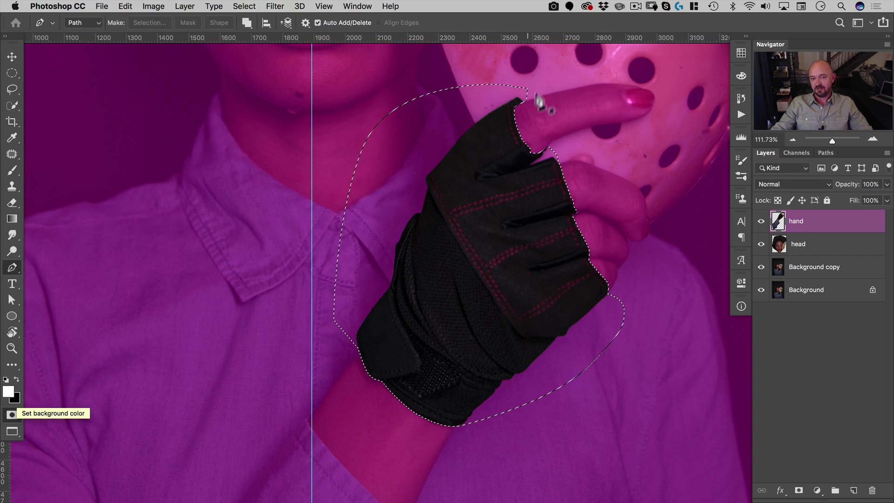
{"action": "key", "text": "super+d"}
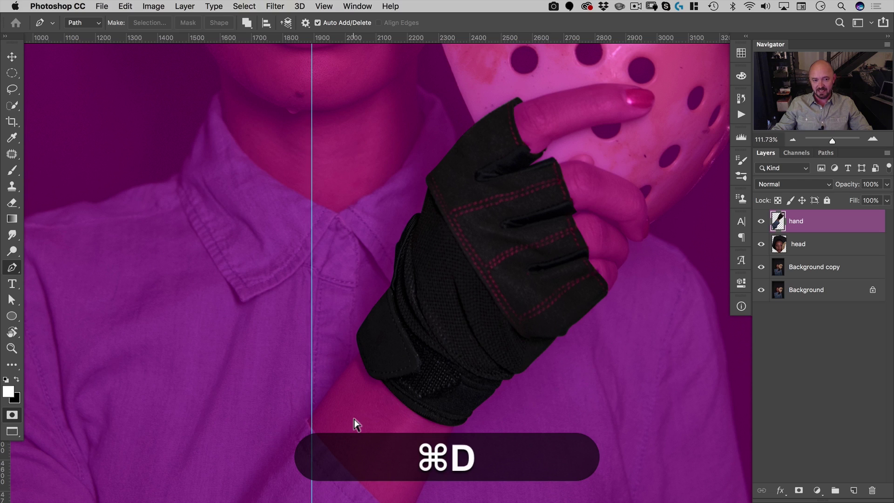
{"action": "key", "text": "q"}
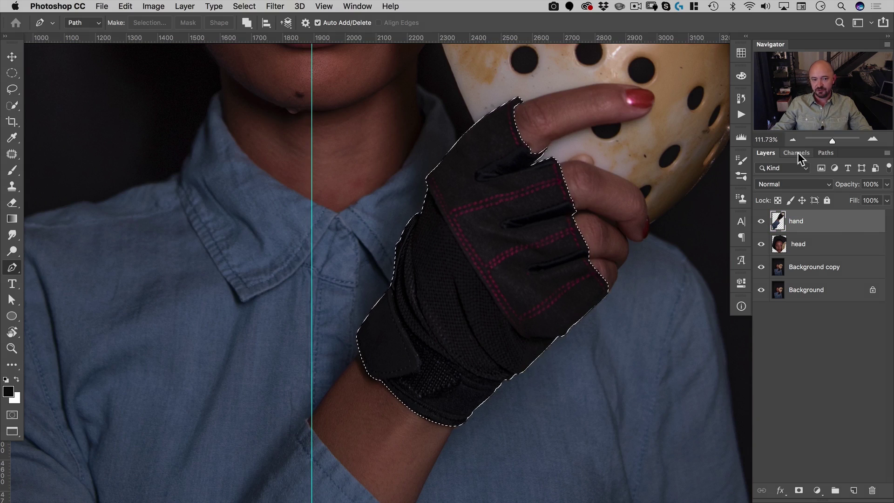
Add a Curves adjustment layer masked by the glove selection and clip it to the hand layer
{"action": "left_click", "coordinate": [817, 490]}
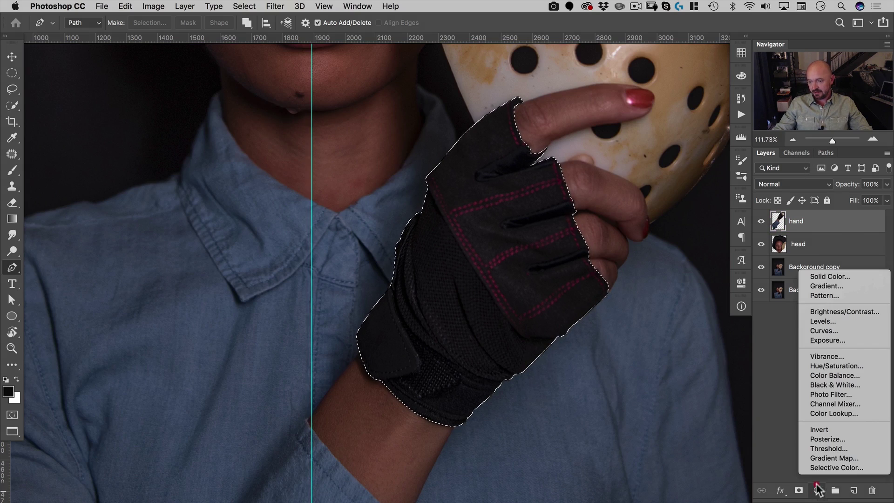
{"action": "left_click", "coordinate": [826, 330]}
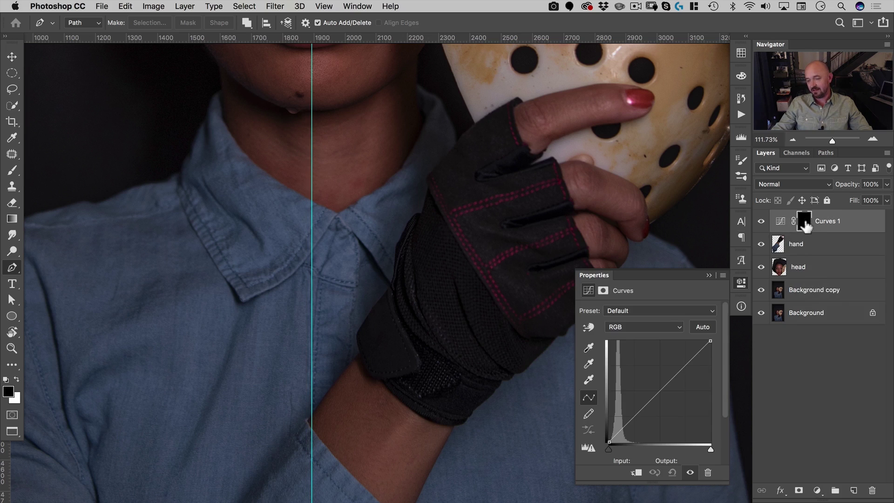
{"action": "key", "text": "alt"}
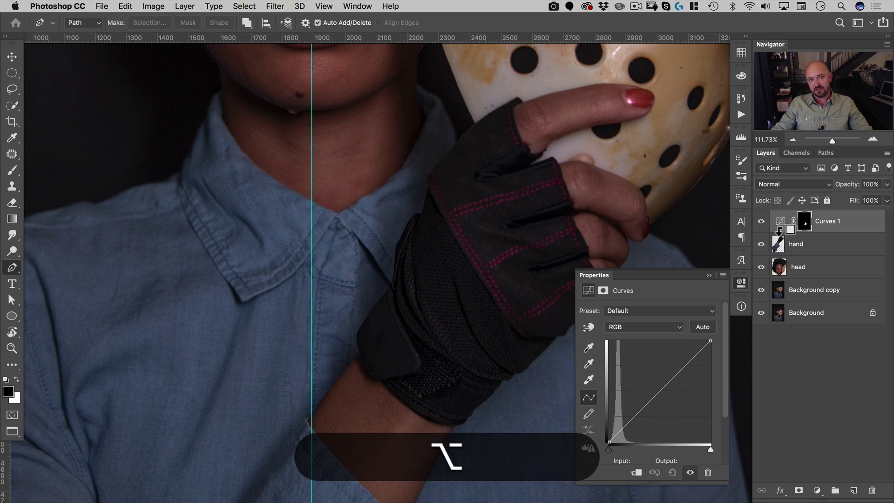
{"action": "left_click", "coordinate": [779, 232], "text": "alt"}
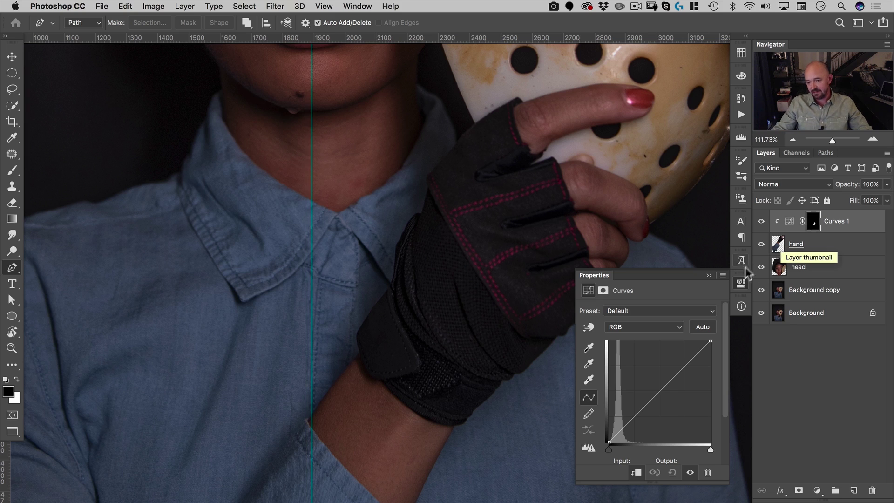
Move the Curves properties clear of the glove and brighten it by raising the RGB curve to input 103, output 184
{"action": "left_click_drag", "start_coordinate": [606, 275], "coordinate": [161, 135]}
{"action": "left_click_drag", "start_coordinate": [219, 243], "coordinate": [209, 223]}
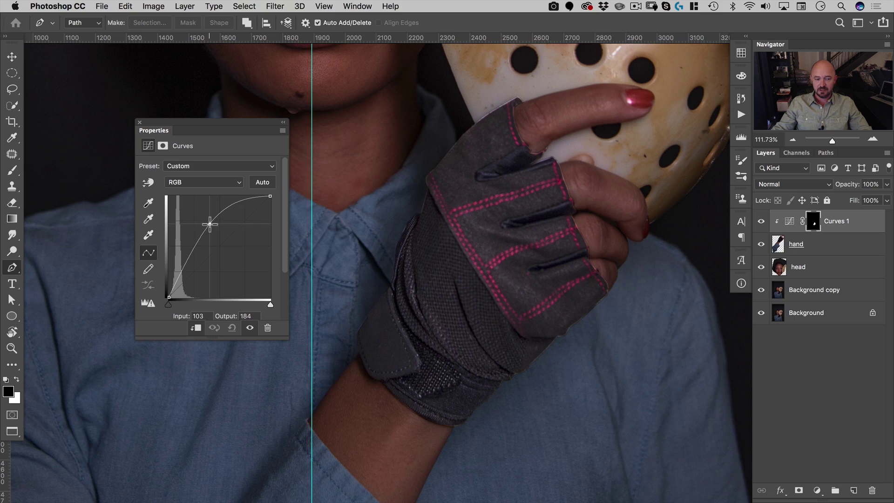
Lift the glove's darker tones with a second RGB curve point and raise the upper point to input 103, output 190
{"action": "left_click", "coordinate": [191, 255]}
{"action": "left_click_drag", "start_coordinate": [191, 256], "coordinate": [191, 255]}
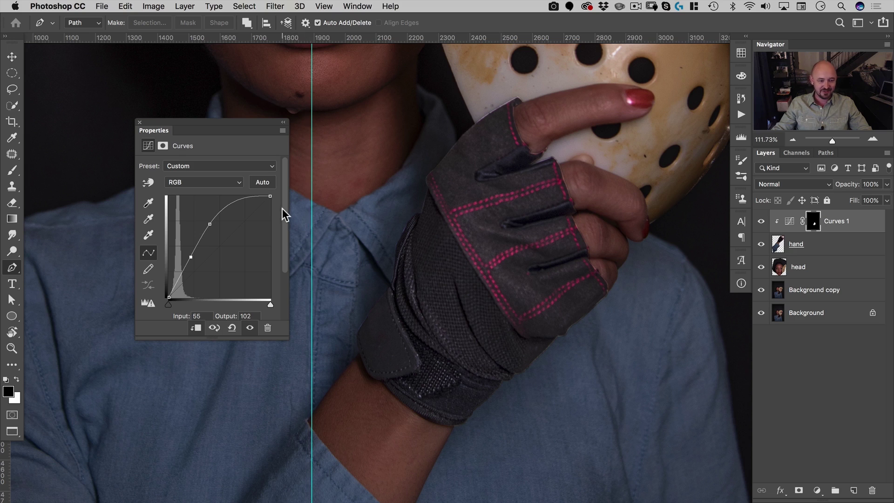
{"action": "left_click_drag", "start_coordinate": [190, 257], "coordinate": [190, 255]}
{"action": "left_click_drag", "start_coordinate": [210, 224], "coordinate": [209, 222]}
Pull the midpoint of the glove's Blue channel curve down to input 132, output 107
{"action": "left_click", "coordinate": [205, 184]}
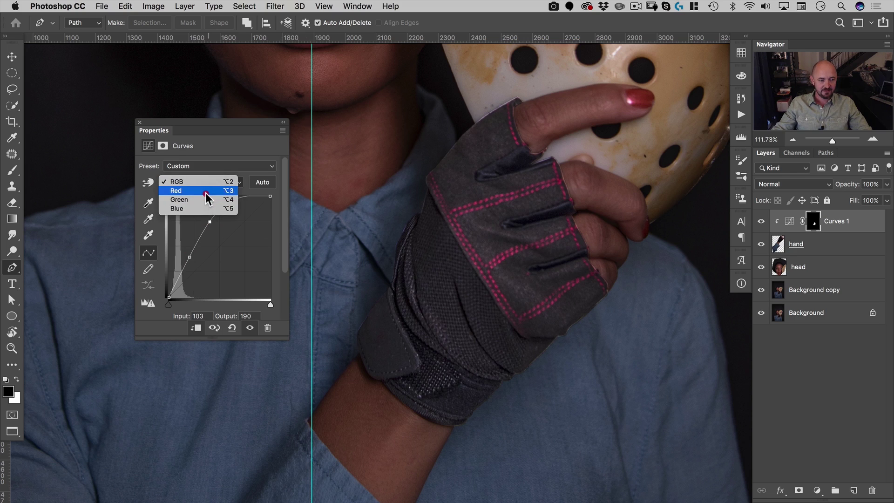
{"action": "left_click", "coordinate": [205, 208]}
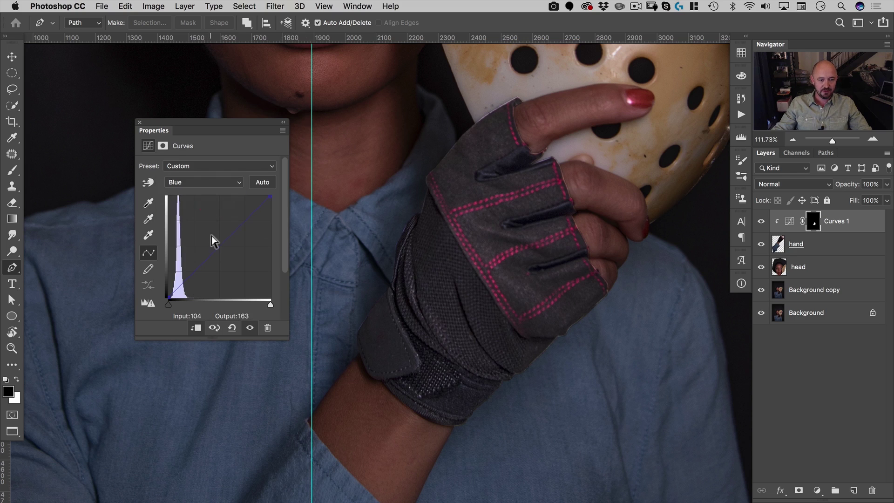
{"action": "left_click_drag", "start_coordinate": [219, 249], "coordinate": [222, 255]}
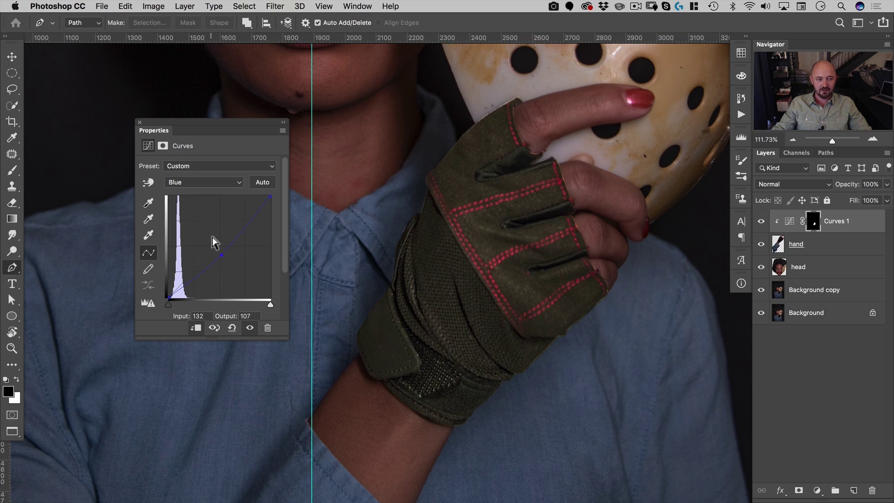
Raise the glove's Red channel curve to input 129, output 138, and dock the Curves properties away from the canvas
{"action": "left_click", "coordinate": [185, 183]}
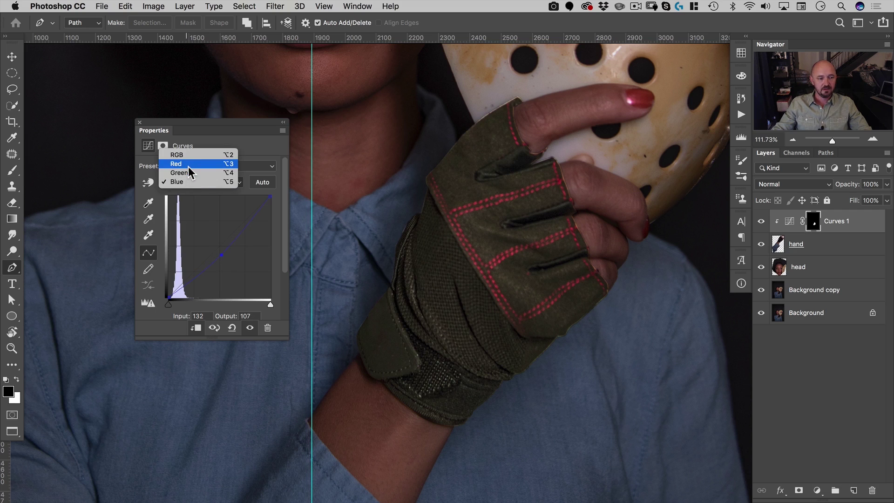
{"action": "left_click", "coordinate": [189, 167]}
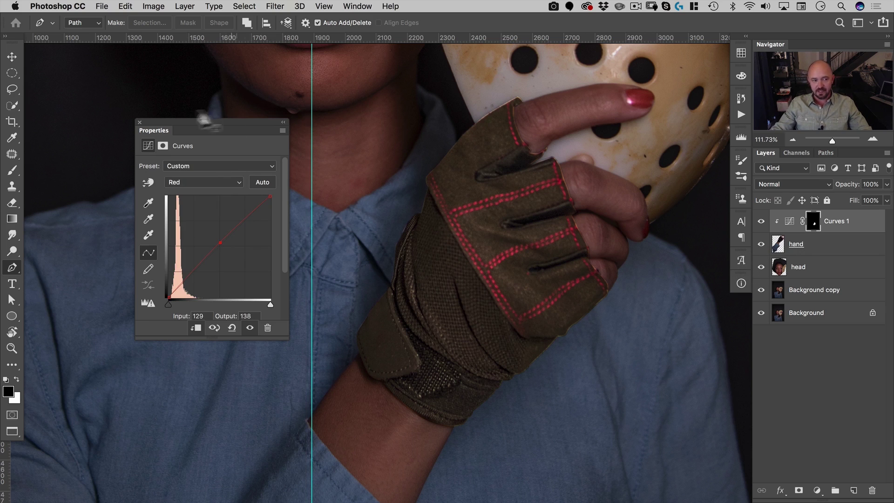
{"action": "left_click_drag", "start_coordinate": [165, 125], "coordinate": [745, 303]}
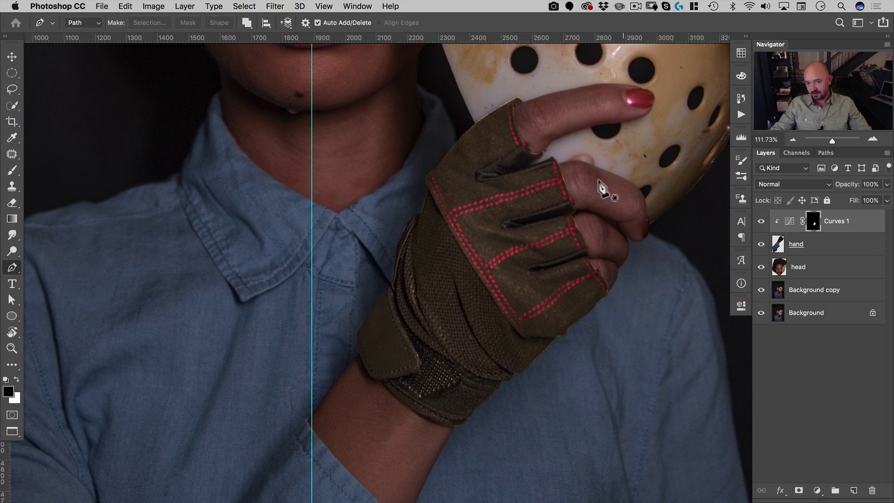
Load the Curves 1 mask as a selection and expose the Background copy layer for editing by hiding all layers above it
{"action": "key", "text": "super+space"}
{"action": "left_click_drag", "start_coordinate": [534, 133], "coordinate": [505, 265]}
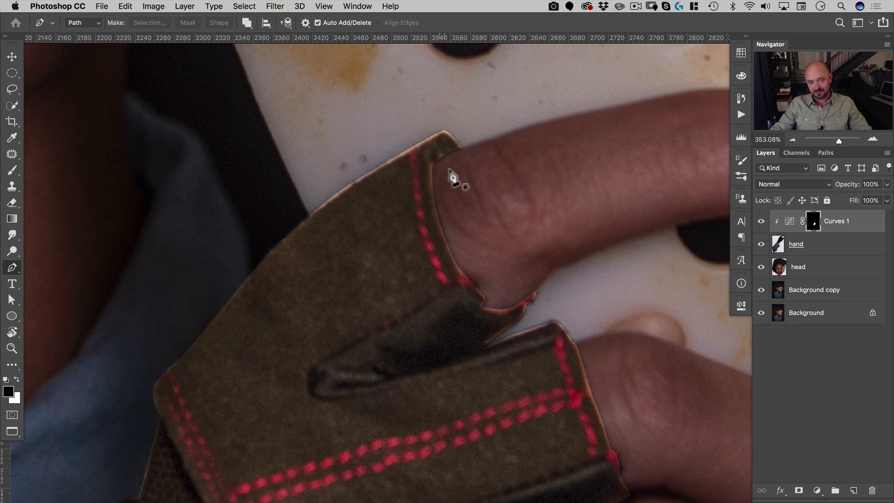
{"action": "left_click", "coordinate": [813, 225], "text": "super"}
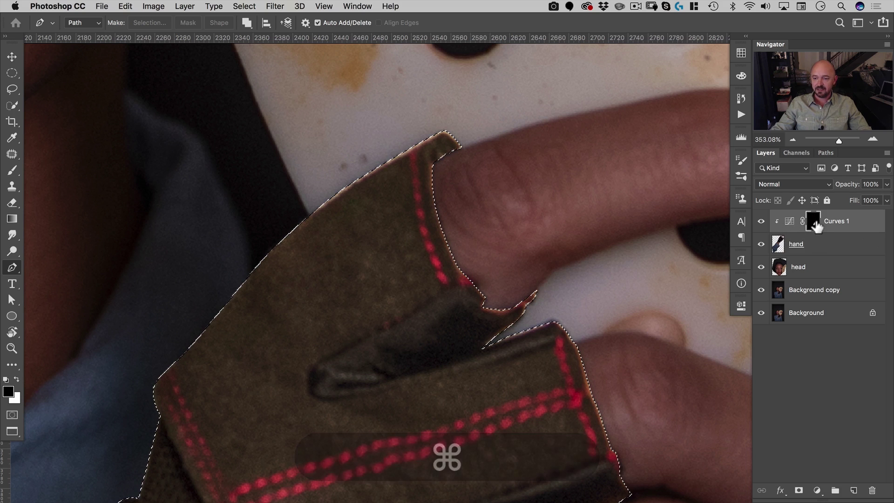
{"action": "left_click_drag", "start_coordinate": [762, 222], "coordinate": [772, 291]}
{"action": "left_click", "coordinate": [774, 291]}
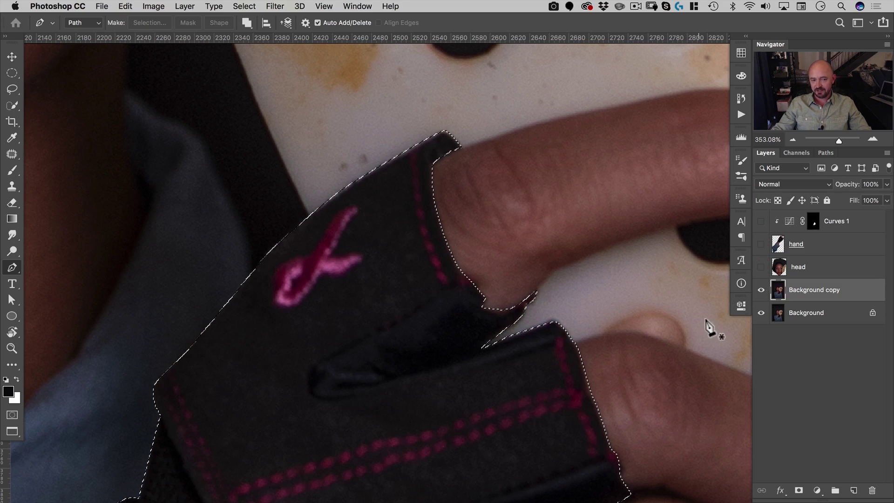
Refine the glove selection in Select and Mask with Smart Radius and a 3 px edge-detection radius
{"action": "left_click", "coordinate": [11, 73]}
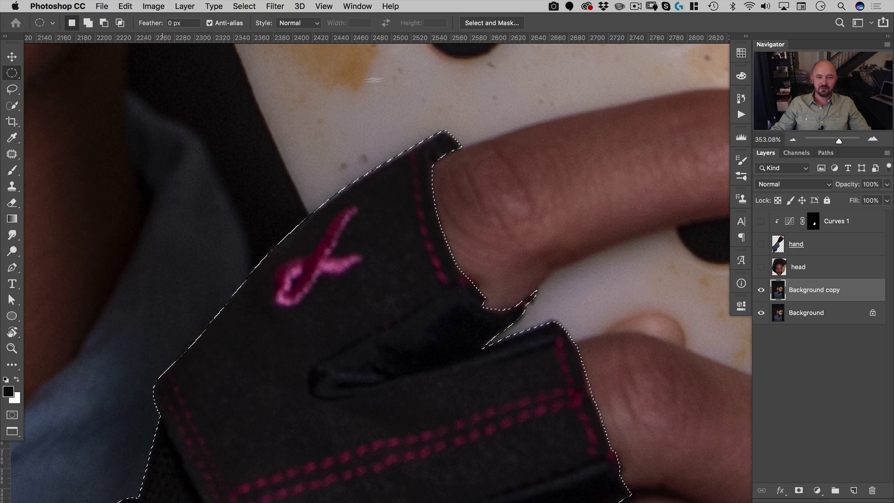
{"action": "left_click", "coordinate": [480, 24]}
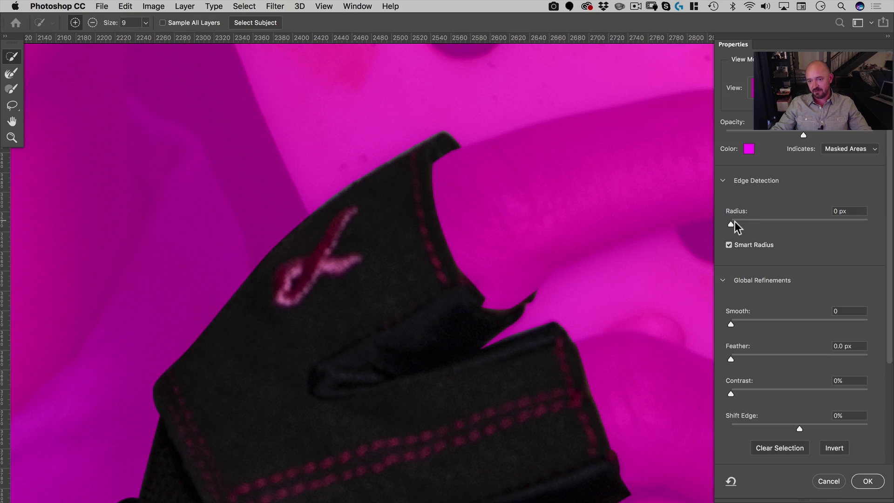
{"action": "left_click_drag", "start_coordinate": [732, 223], "coordinate": [741, 223]}
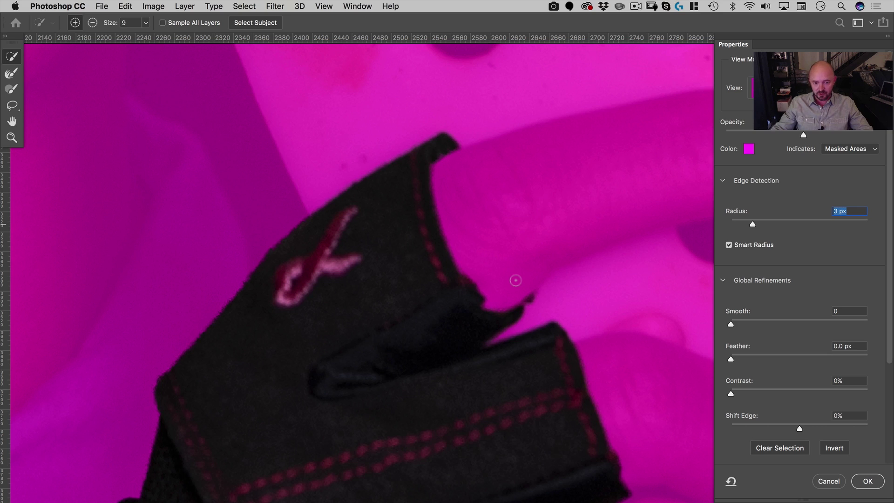
{"action": "key", "text": "alt+space"}
{"action": "left_click", "coordinate": [448, 254]}
{"action": "left_click", "coordinate": [449, 255]}
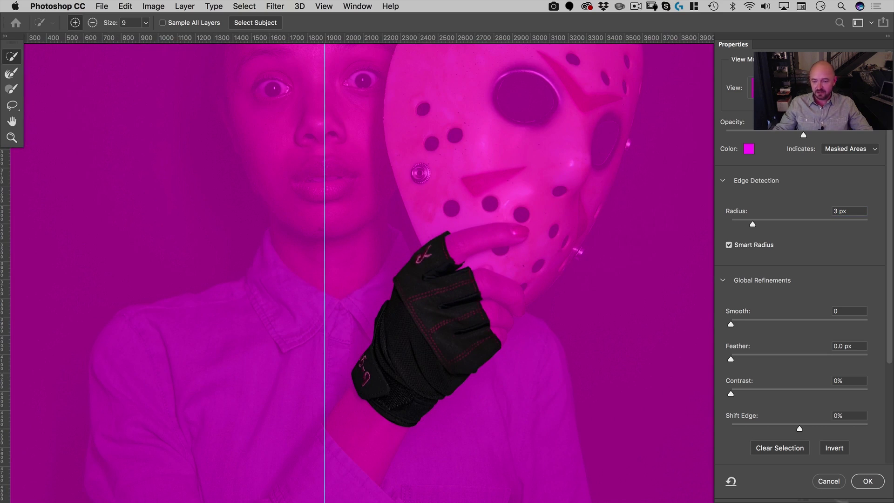
{"action": "left_click", "coordinate": [868, 482]}
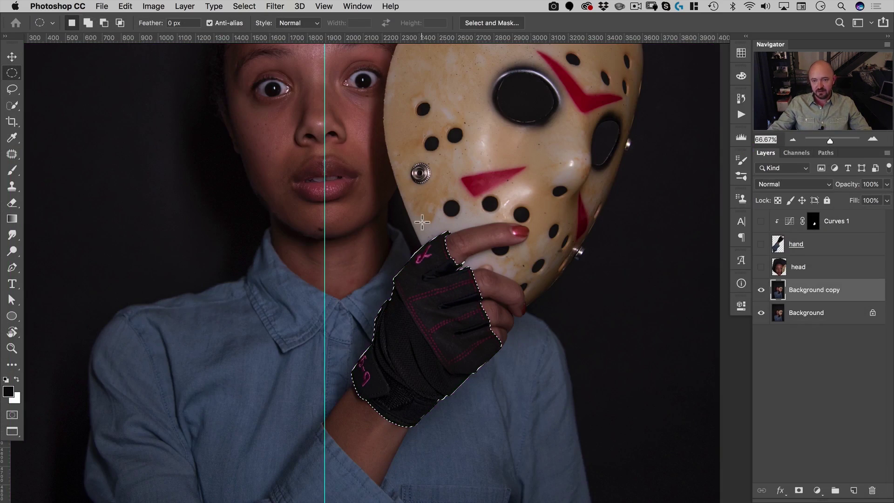
Show the hidden layers again and replace the Curves 1 mask with a new one made from the refined glove selection
{"action": "left_click_drag", "start_coordinate": [761, 220], "coordinate": [764, 263]}
{"action": "left_click", "coordinate": [814, 225]}
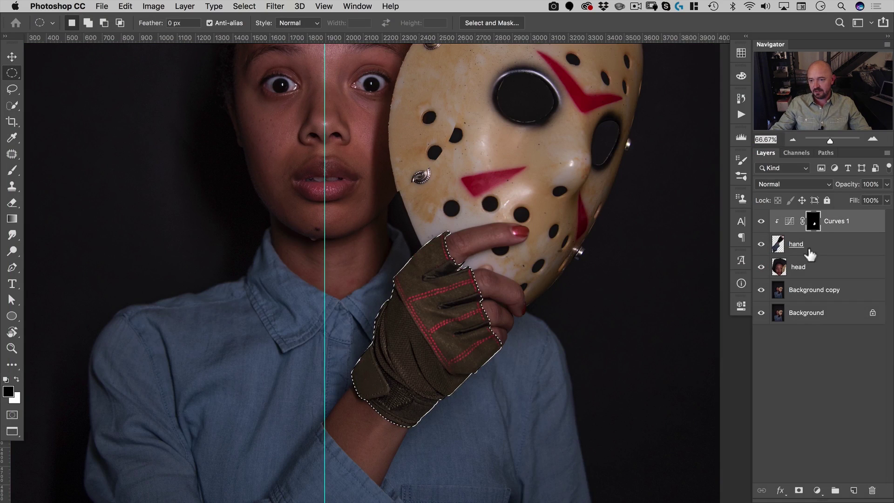
{"action": "right_click", "coordinate": [814, 224]}
{"action": "left_click", "coordinate": [755, 236]}
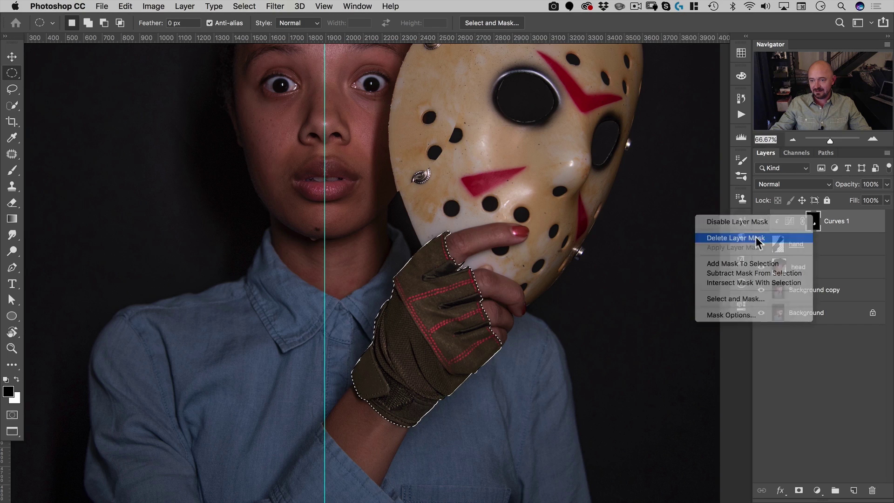
{"action": "left_click", "coordinate": [799, 490]}
Examine the recolored glove's edges around the fingers and wrist, and check the adjustment in the whole portrait
{"action": "key", "text": "super+space"}
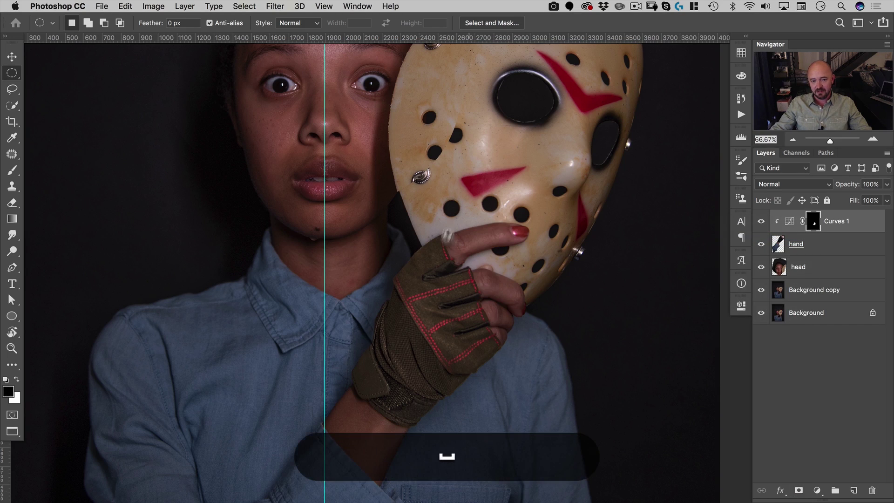
{"action": "left_click_drag", "start_coordinate": [449, 238], "coordinate": [513, 239]}
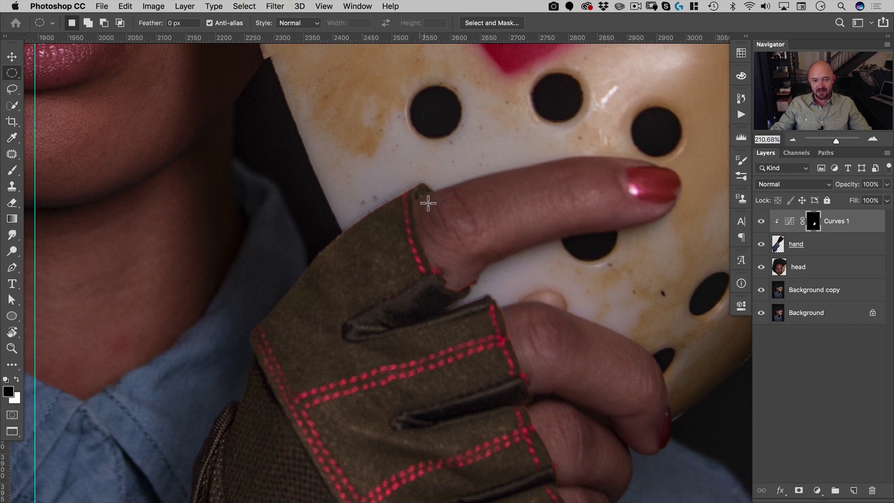
{"action": "key", "text": "super+space"}
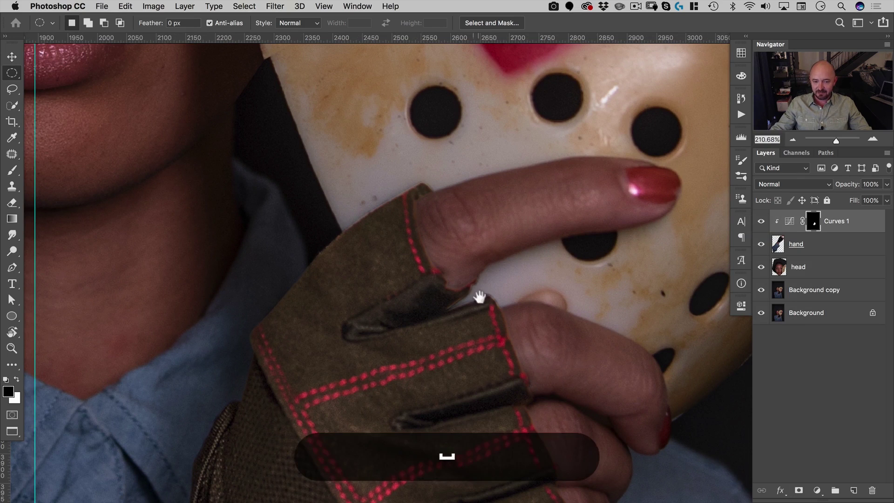
{"action": "left_click_drag", "start_coordinate": [484, 302], "coordinate": [479, 138]}
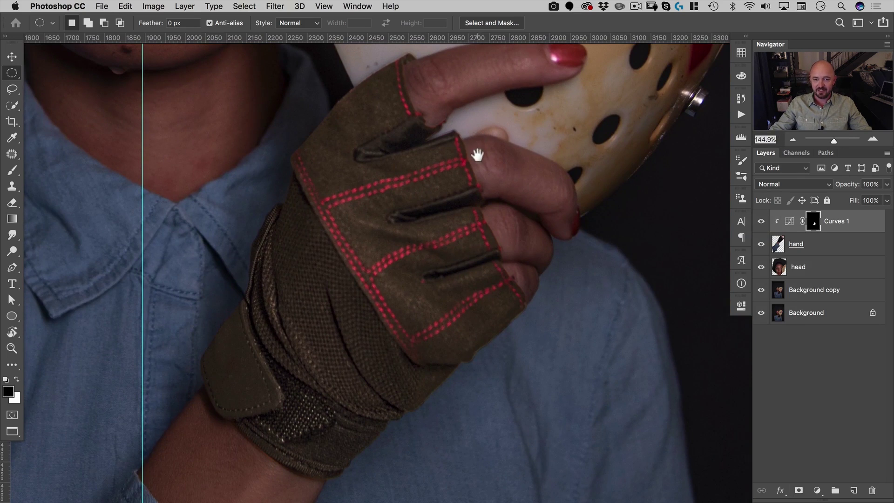
{"action": "key", "text": "super+space"}
{"action": "left_click_drag", "start_coordinate": [465, 248], "coordinate": [411, 295]}
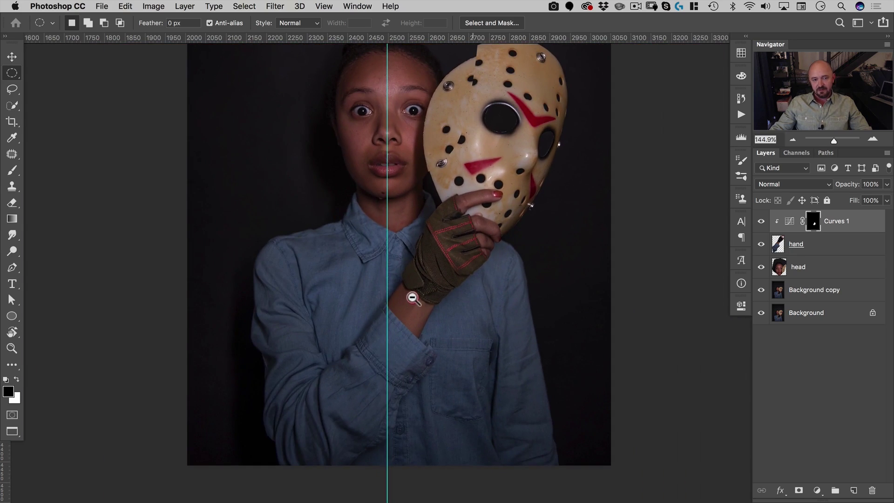
{"action": "left_click_drag", "start_coordinate": [464, 145], "coordinate": [447, 195]}
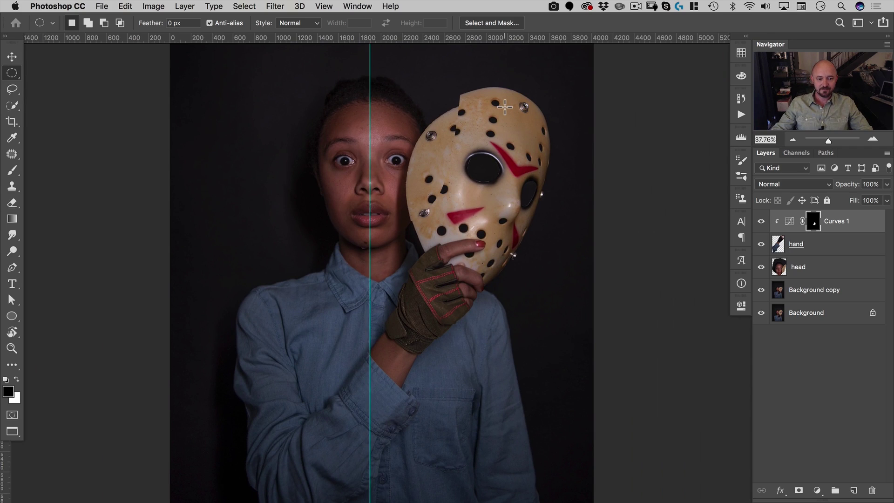
Save the layered document in the assets folder as Us-poster-composite.psd with Maximize Compatibility on
{"action": "key", "text": "v"}
{"action": "key", "text": "super+v"}
{"action": "key", "text": "super+s"}
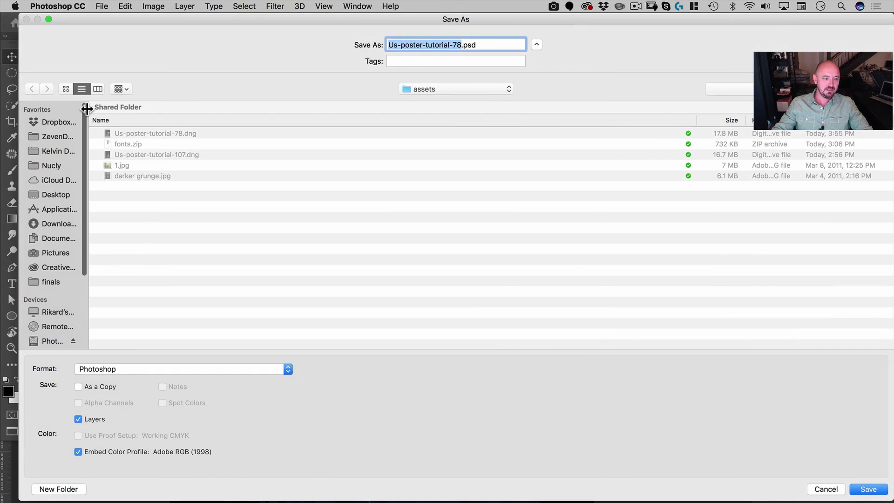
{"action": "left_click_drag", "start_coordinate": [87, 109], "coordinate": [10, 111]}
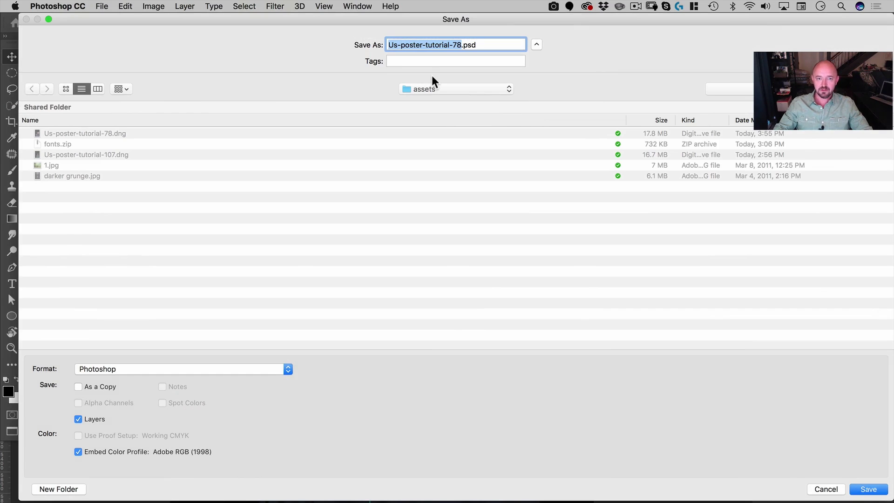
{"action": "key", "text": "Right"}
{"action": "key", "text": "alt+shift+Left"}
{"action": "key", "text": "alt+shift+Left"}
{"action": "type", "text": "composite"}
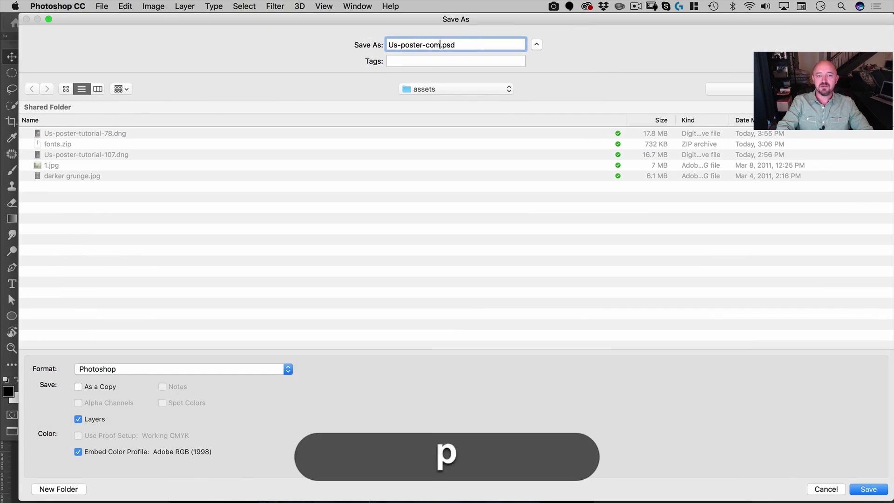
{"action": "key", "text": "Return"}
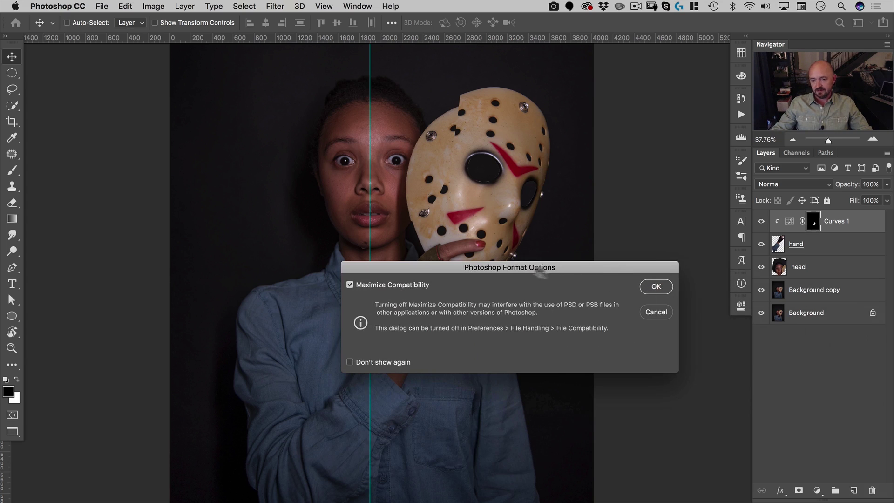
{"action": "key", "text": "Return"}
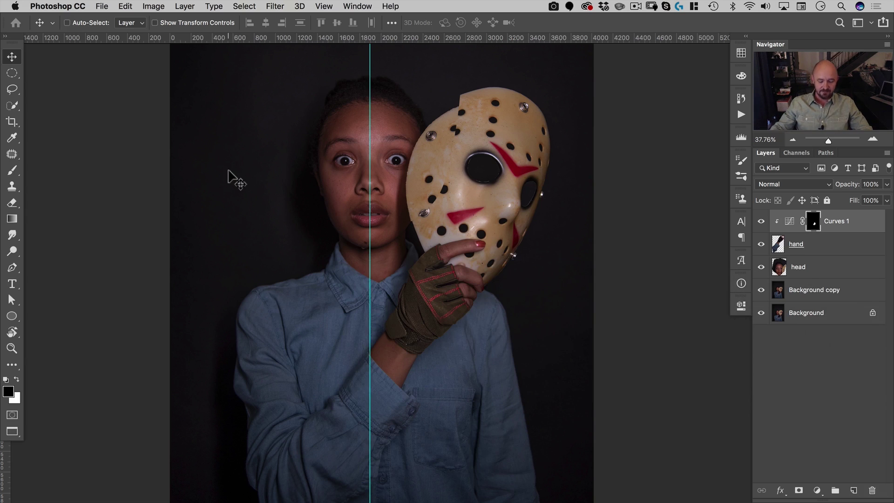
Open the raw file Us-poster-tutorial-107.dng from the assets folder in Camera Raw
{"action": "key", "text": "super+o"}
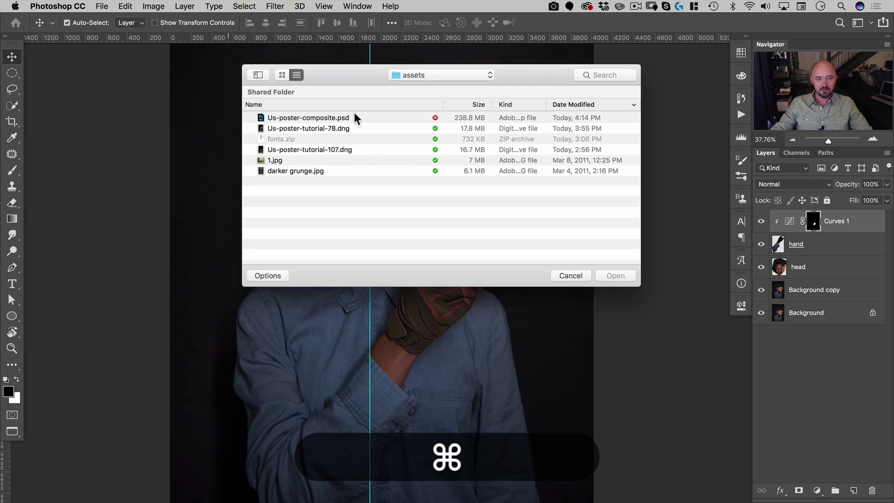
{"action": "left_click", "coordinate": [320, 149]}
{"action": "left_click", "coordinate": [616, 275]}
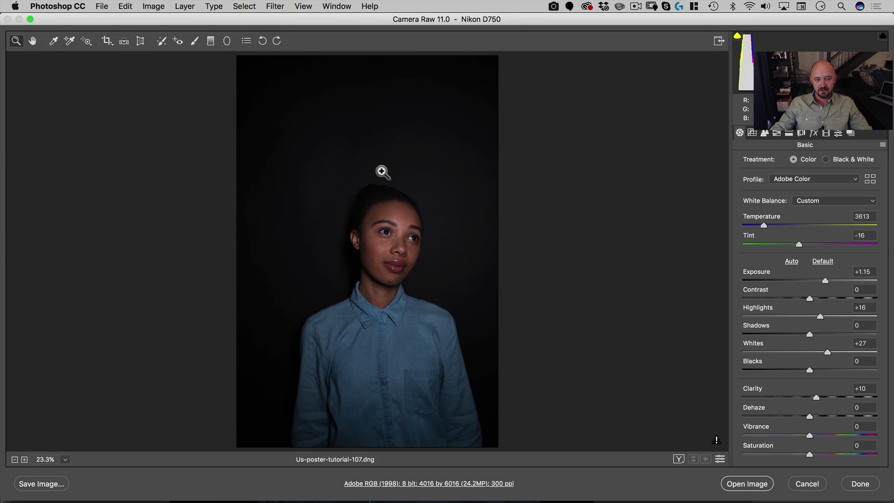
Inspect the woman's face at 100% and open the raw portrait as a Photoshop document with its current settings
{"action": "left_click", "coordinate": [346, 247]}
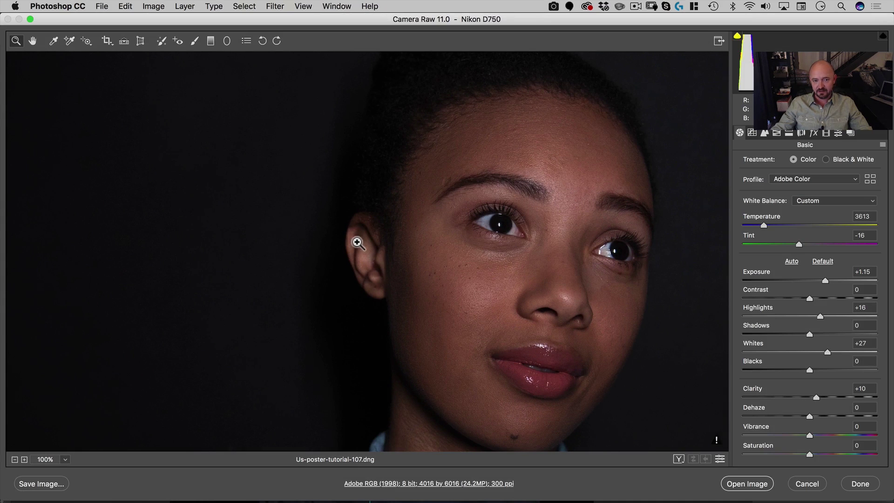
{"action": "key", "text": "space"}
{"action": "left_click_drag", "start_coordinate": [525, 116], "coordinate": [470, 44]}
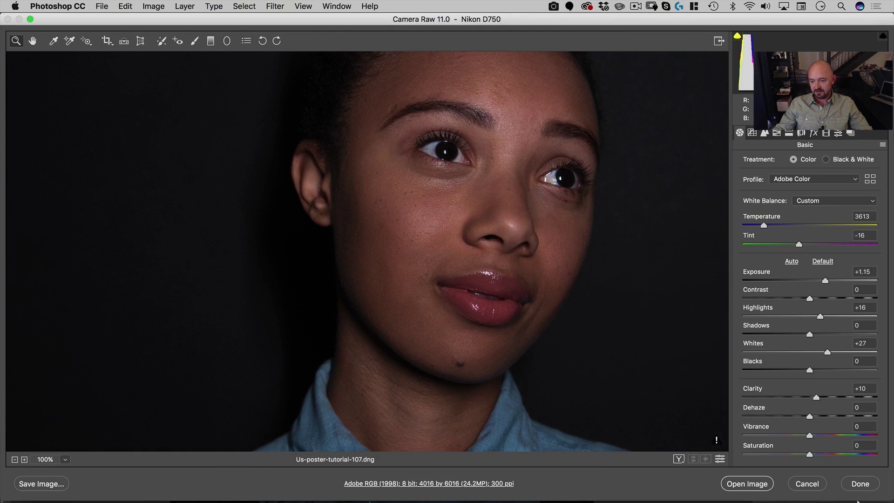
{"action": "left_click", "coordinate": [758, 489]}
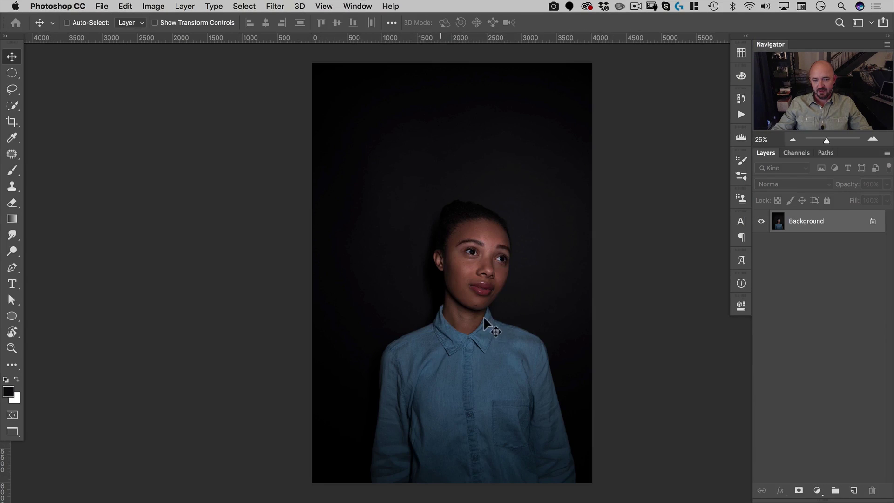
{"action": "key", "text": "space"}
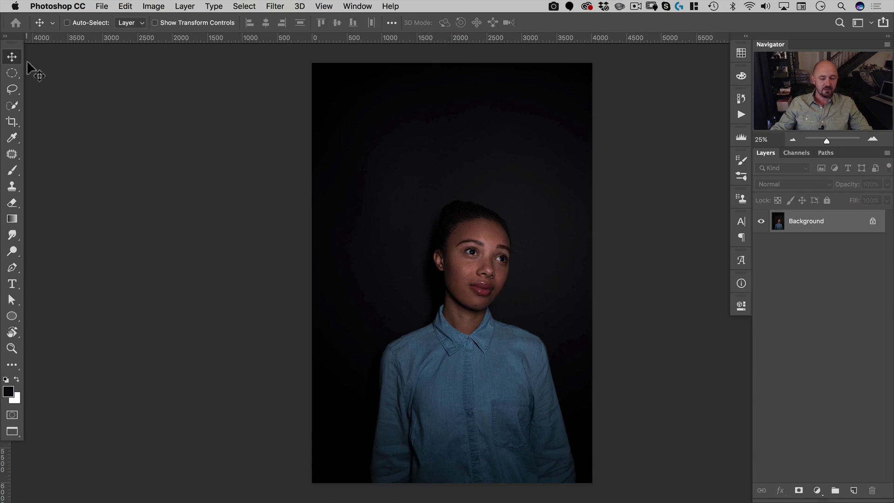
{"action": "left_click", "coordinate": [493, 258], "text": "super"}
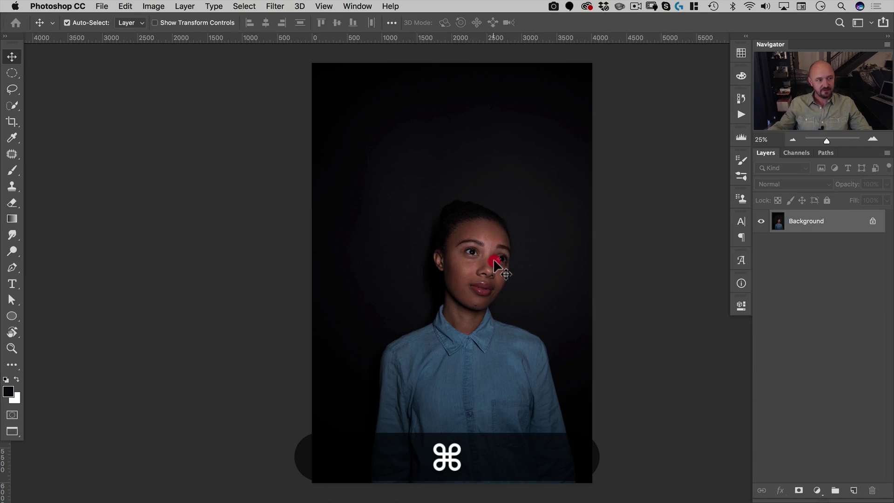
{"action": "key", "text": "super+space"}
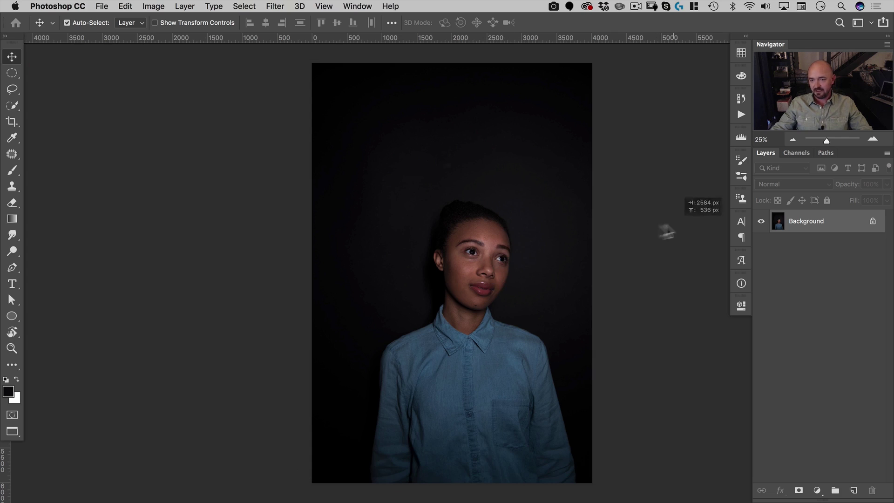
{"action": "left_click", "coordinate": [617, 236]}
{"action": "left_click", "coordinate": [427, 213]}
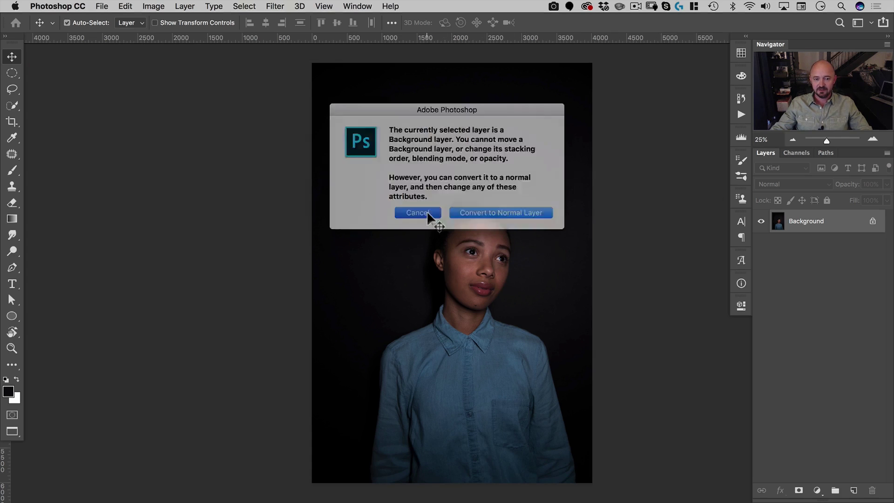
Duplicate the Background layer of the second portrait
{"action": "left_click_drag", "start_coordinate": [824, 227], "coordinate": [853, 491]}
{"action": "key", "text": "super+space"}
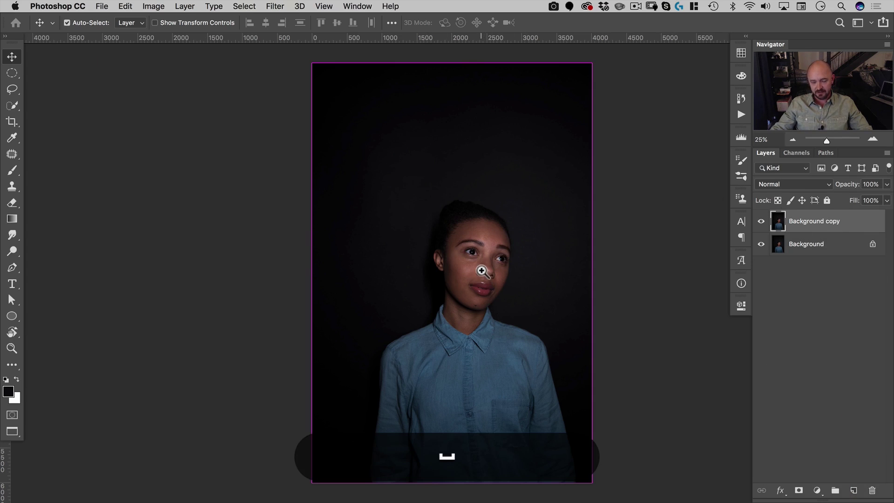
{"action": "key", "text": "super+space"}
{"action": "mouse_move", "coordinate": [482, 271]}
{"action": "left_mouse_down"}
{"action": "mouse_move", "coordinate": [554, 235]}
{"action": "mouse_move", "coordinate": [489, 279]}
{"action": "left_mouse_up"}
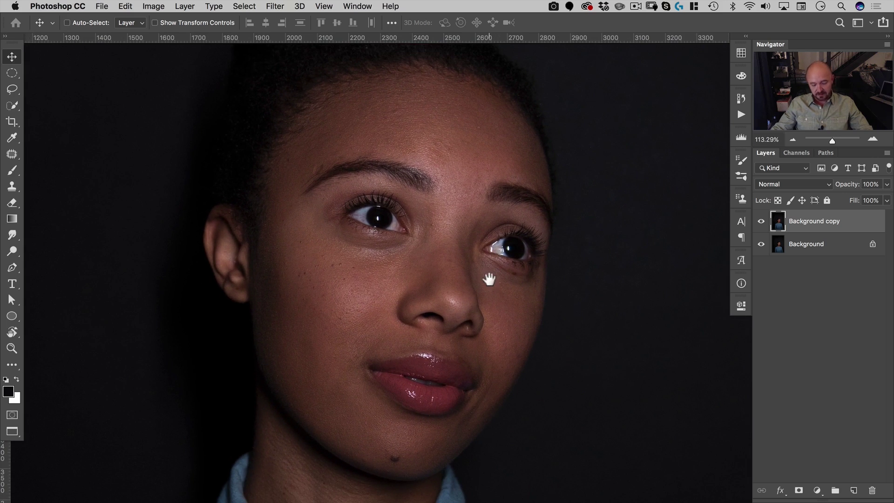
Start a Pen path at the top of the woman's forehead and trace it along the hairline down past the ear to the cheek
{"action": "key", "text": "p"}
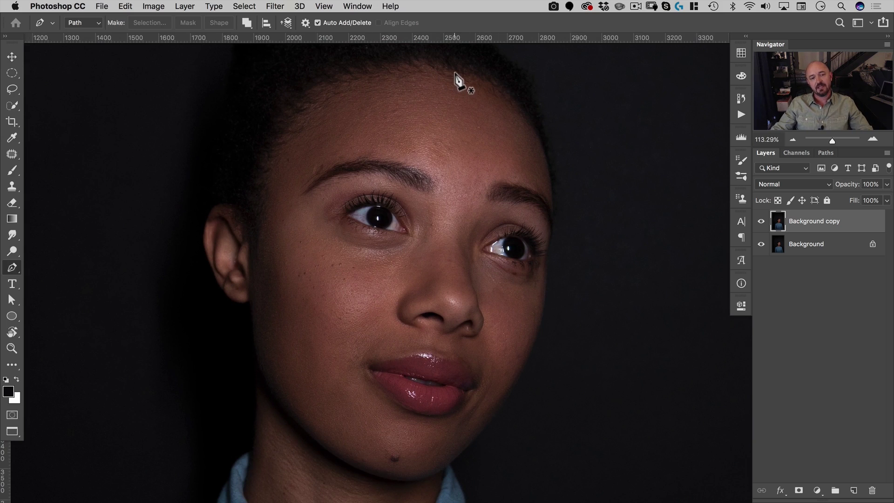
{"action": "left_click_drag", "start_coordinate": [455, 74], "coordinate": [374, 75]}
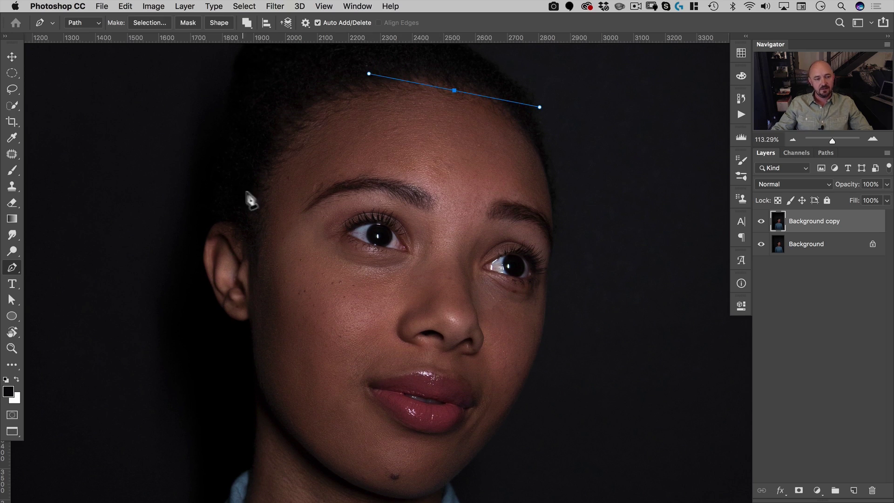
{"action": "left_click_drag", "start_coordinate": [269, 182], "coordinate": [253, 247]}
{"action": "left_click_drag", "start_coordinate": [252, 330], "coordinate": [254, 360]}
Continue the face path along the jawline and around the chin, undoing and replacing anchor points that do not fit the curve
{"action": "key", "text": "space"}
{"action": "left_click_drag", "start_coordinate": [321, 317], "coordinate": [309, 109]}
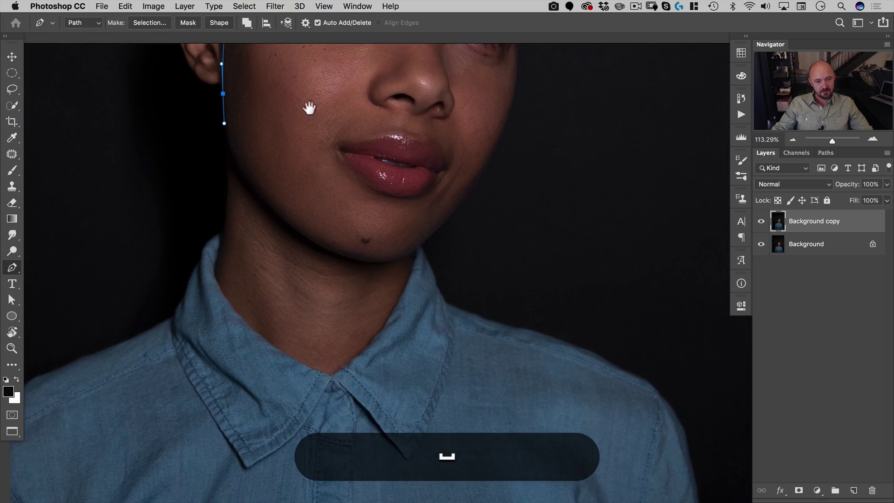
{"action": "left_click_drag", "start_coordinate": [294, 227], "coordinate": [474, 248]}
{"action": "key", "text": "super+space"}
{"action": "key", "text": "super+z"}
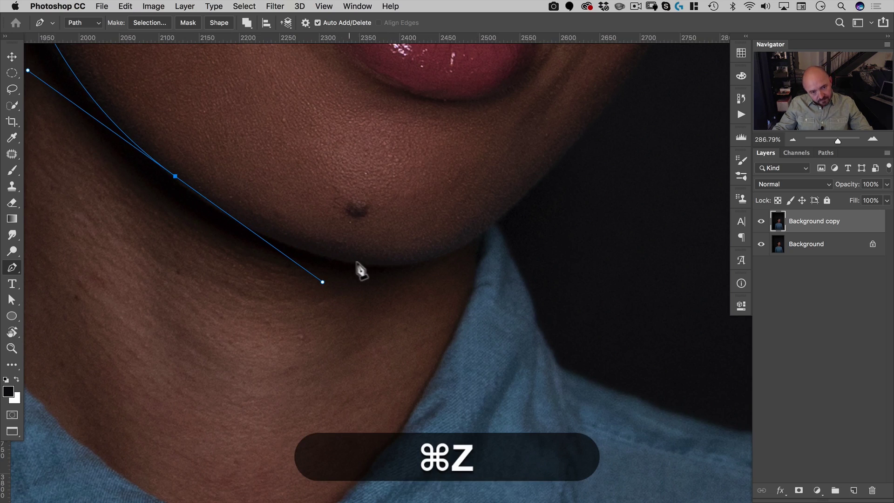
{"action": "left_click_drag", "start_coordinate": [380, 266], "coordinate": [408, 269]}
{"action": "key", "text": "super+z"}
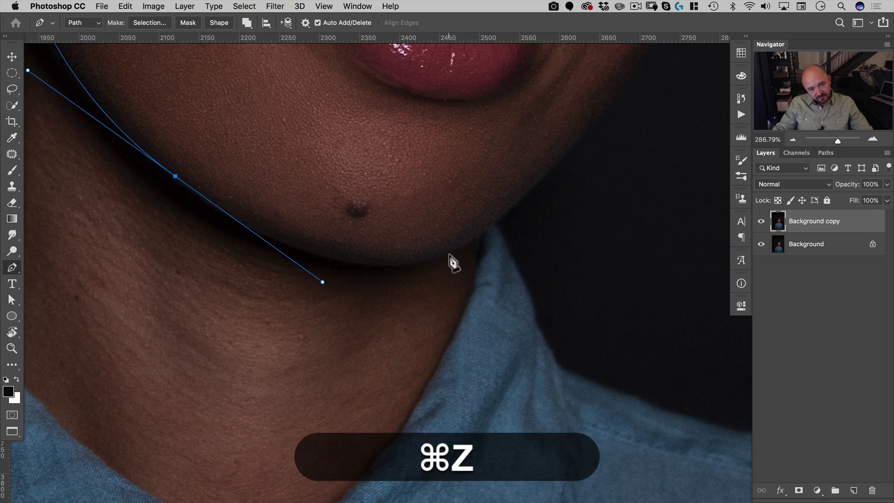
{"action": "left_click_drag", "start_coordinate": [456, 252], "coordinate": [508, 227]}
Trace the path up the far jaw and cheek to the edge of the face beside the eye, correcting the eye-level anchor
{"action": "left_click_drag", "start_coordinate": [602, 113], "coordinate": [469, 316]}
{"action": "key", "text": "space"}
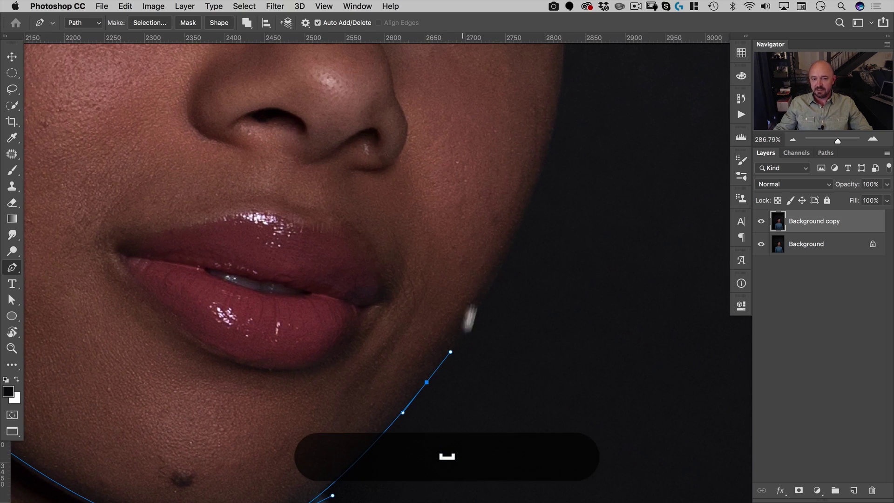
{"action": "left_click_drag", "start_coordinate": [549, 149], "coordinate": [522, 314]}
{"action": "key", "text": "space"}
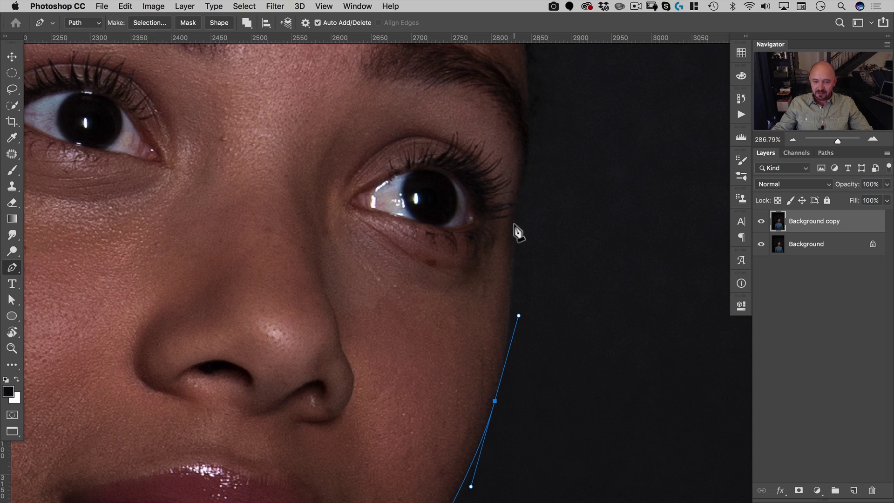
{"action": "left_click_drag", "start_coordinate": [514, 225], "coordinate": [519, 186]}
{"action": "key", "text": "super+z"}
{"action": "key", "text": "space"}
{"action": "left_click_drag", "start_coordinate": [539, 144], "coordinate": [544, 288]}
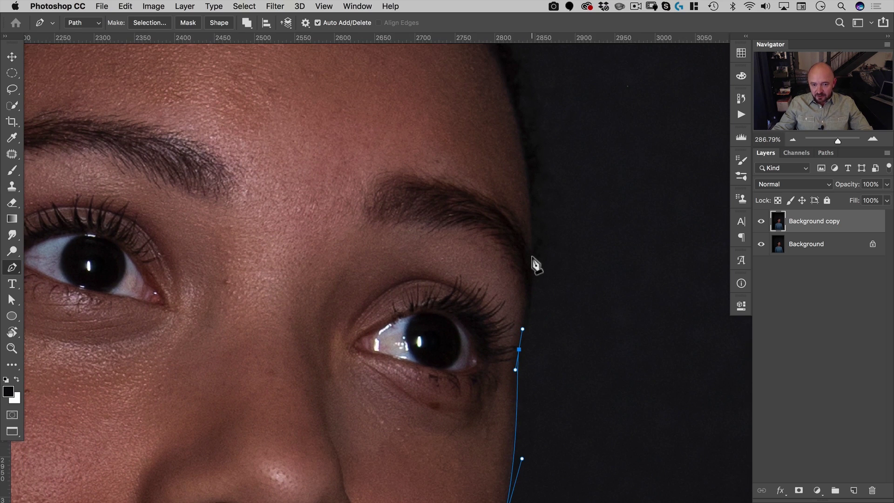
Extend the path past the far eyebrow and temple, and close it at the starting anchor on the forehead hairline
{"action": "left_click_drag", "start_coordinate": [532, 255], "coordinate": [559, 322]}
{"action": "key", "text": "space"}
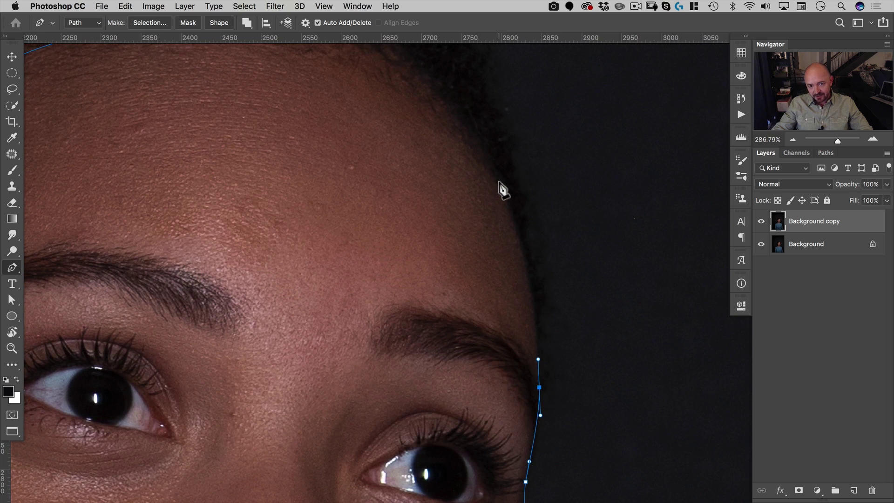
{"action": "left_click_drag", "start_coordinate": [498, 184], "coordinate": [611, 231]}
{"action": "key", "text": "space"}
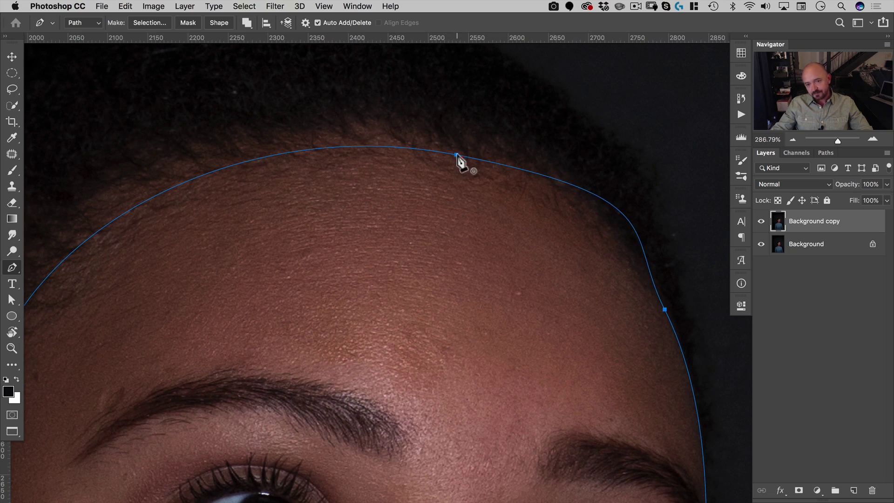
{"action": "left_click", "coordinate": [457, 155]}
Shorten the direction handles of the forehead segment with Direct Selection so the closed path curves smoothly along the hairline
{"action": "key", "text": "a"}
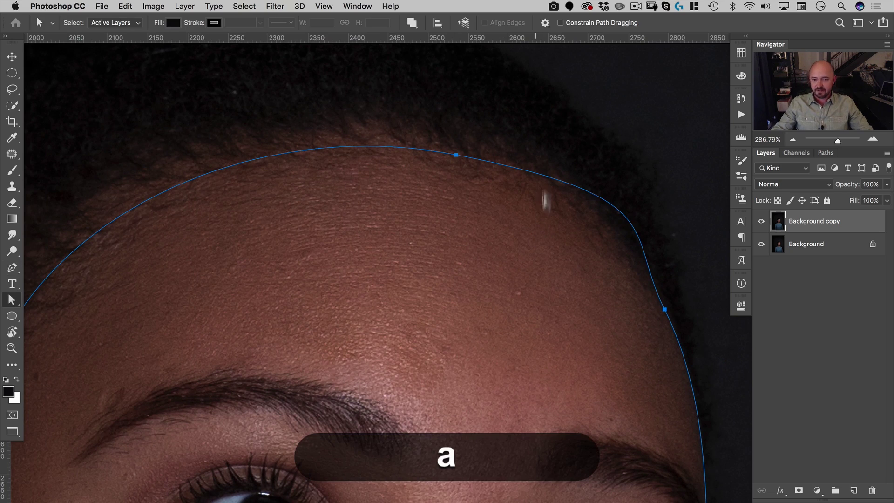
{"action": "left_click", "coordinate": [543, 173]}
{"action": "left_click_drag", "start_coordinate": [673, 197], "coordinate": [571, 178]}
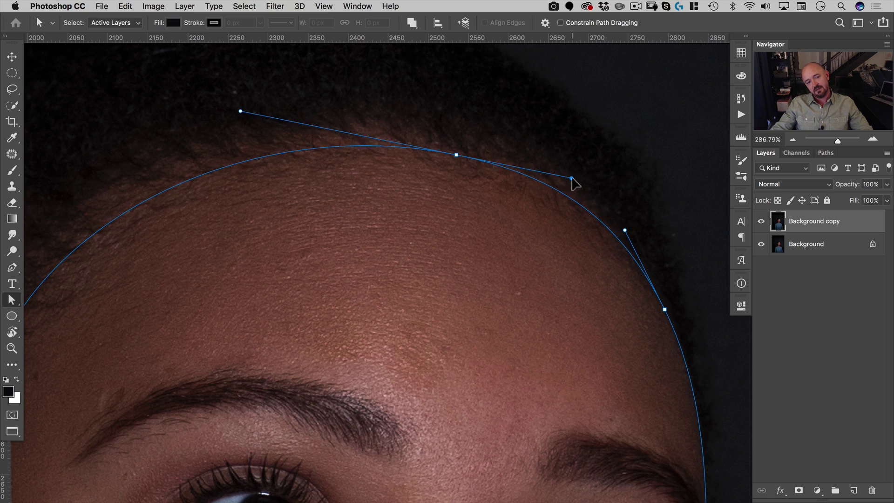
{"action": "left_click", "coordinate": [593, 188]}
Convert the face path to a selection, copy it onto a new layer, and hide Background copy and Background
{"action": "key", "text": "space"}
{"action": "left_click_drag", "start_coordinate": [485, 230], "coordinate": [403, 212]}
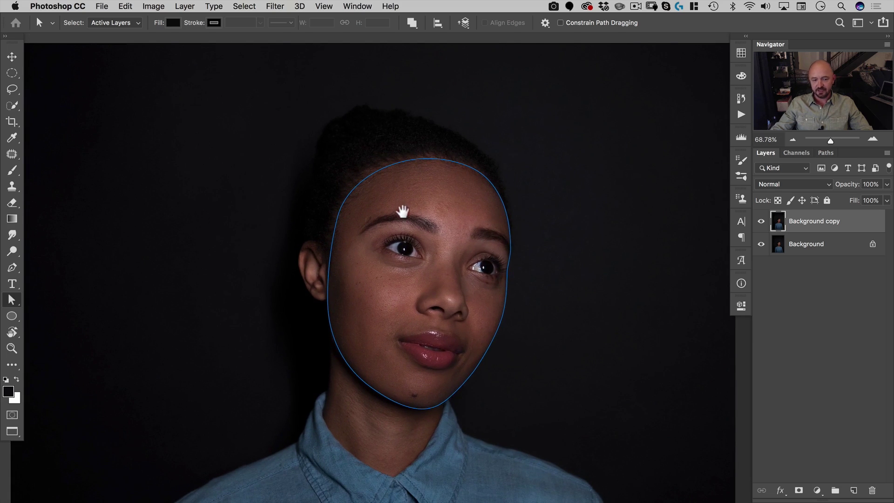
{"action": "right_click", "coordinate": [431, 194]}
{"action": "left_click", "coordinate": [459, 243]}
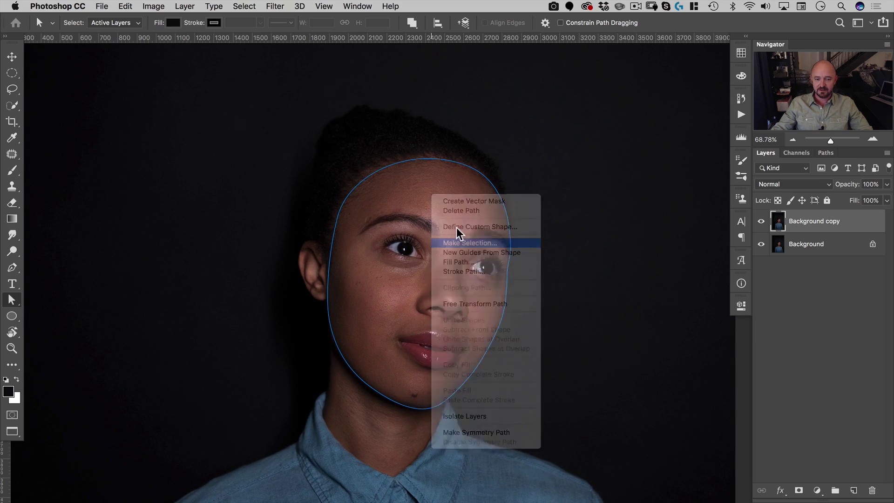
{"action": "key", "text": "Return"}
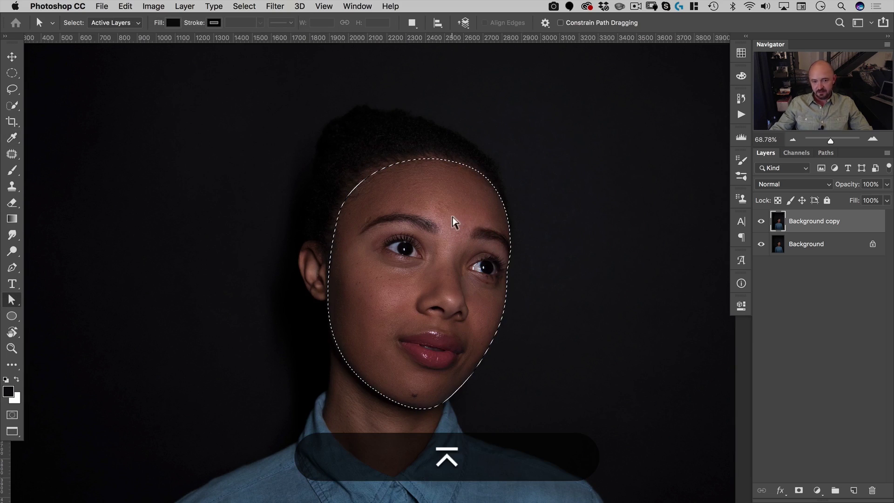
{"action": "key", "text": "super+j"}
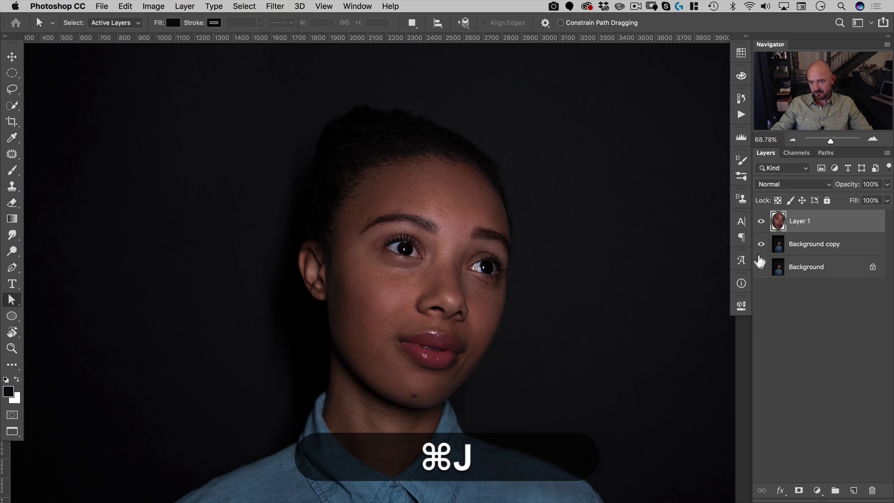
{"action": "left_click_drag", "start_coordinate": [761, 245], "coordinate": [764, 276]}
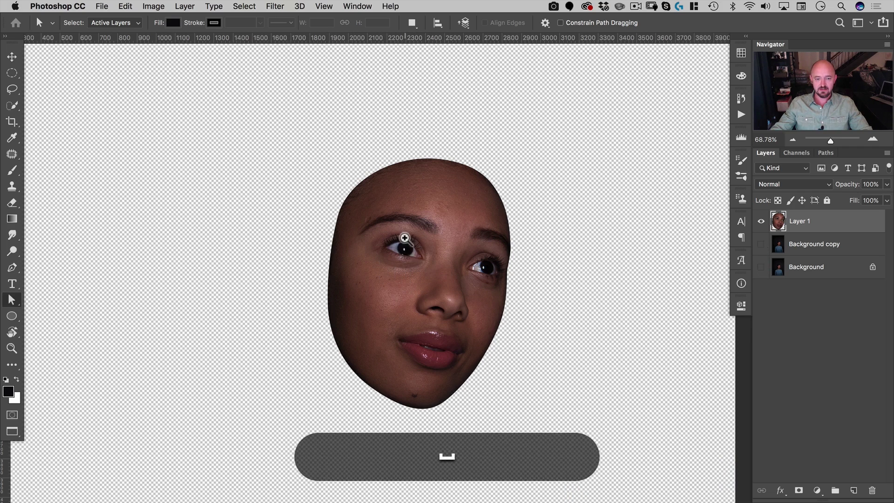
Trace a Pen path on Layer 1 from the inner corner of the near eye along the upper eyelid crease to beyond its outer corner
{"action": "left_click_drag", "start_coordinate": [402, 240], "coordinate": [480, 222]}
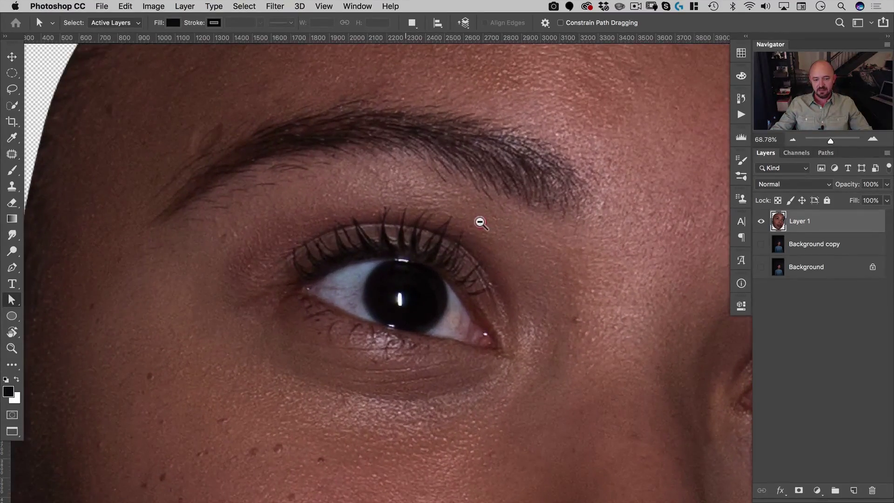
{"action": "left_click_drag", "start_coordinate": [463, 275], "coordinate": [451, 282]}
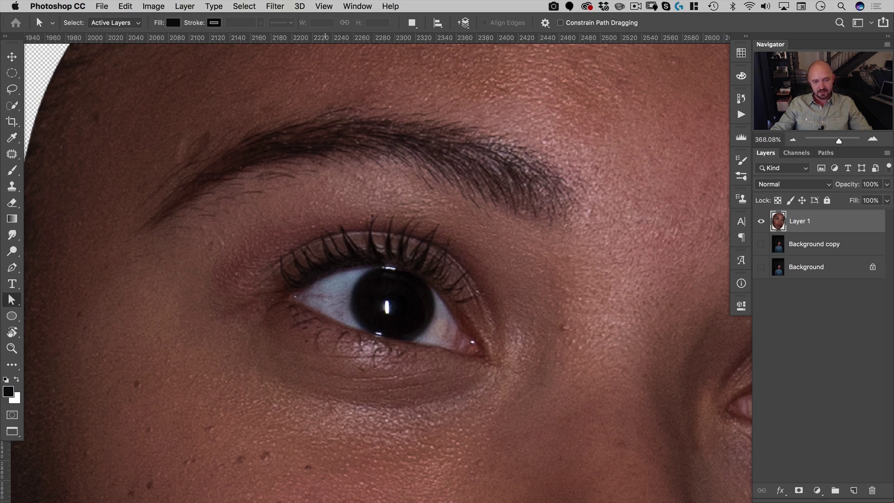
{"action": "key", "text": "p"}
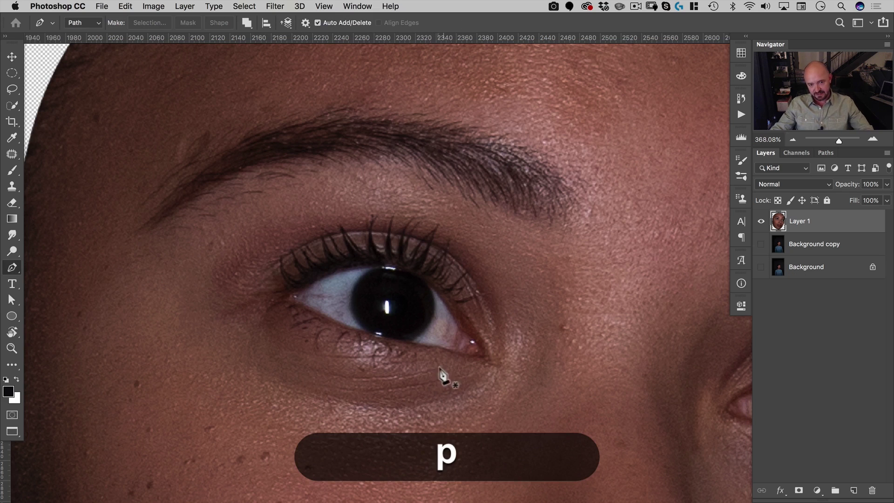
{"action": "left_click_drag", "start_coordinate": [481, 335], "coordinate": [517, 321]}
{"action": "left_click", "coordinate": [494, 351]}
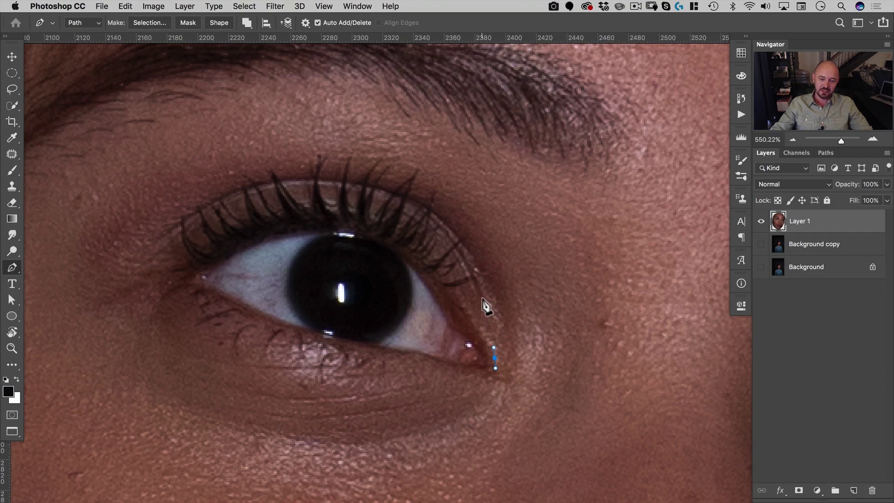
{"action": "key", "text": "super+z"}
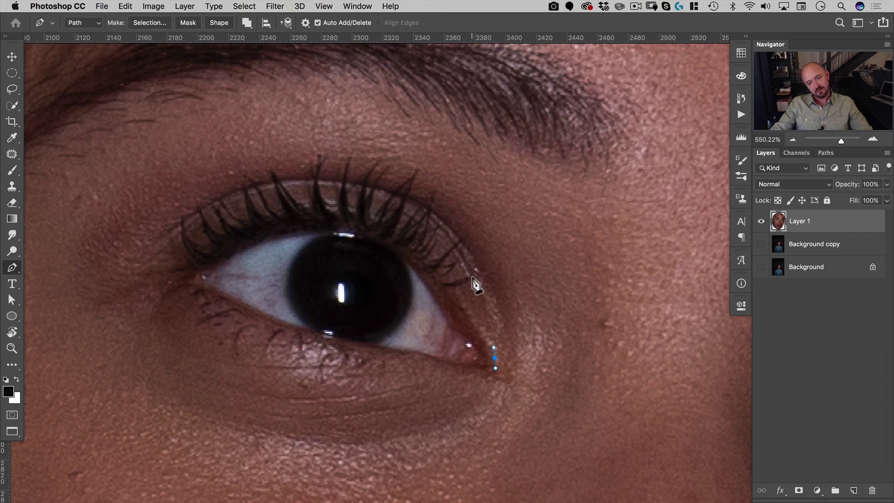
{"action": "left_click_drag", "start_coordinate": [471, 272], "coordinate": [447, 230]}
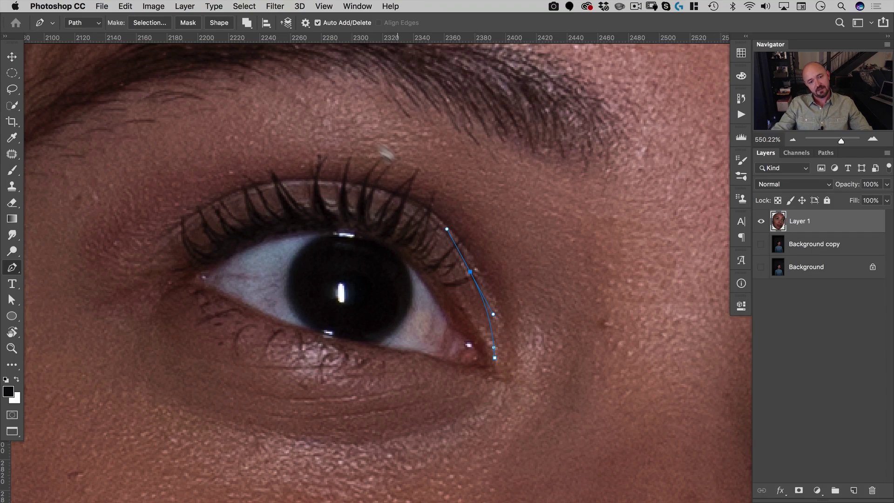
{"action": "left_click_drag", "start_coordinate": [355, 184], "coordinate": [289, 176]}
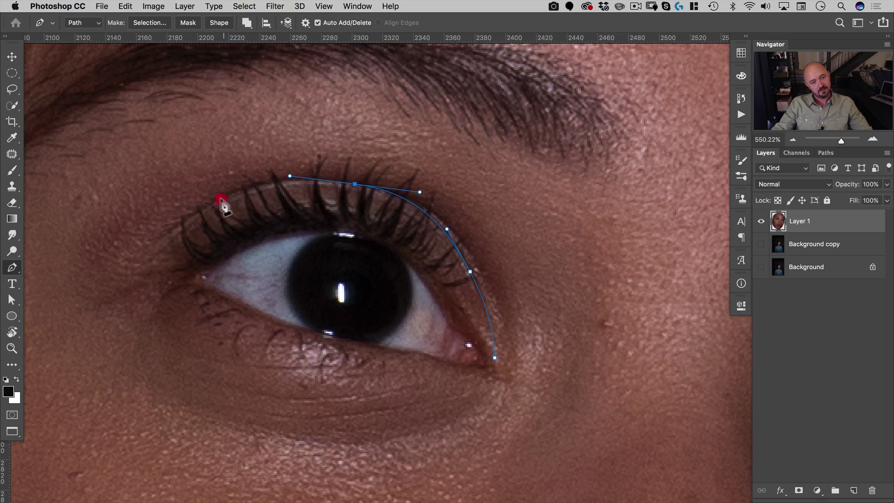
{"action": "left_click_drag", "start_coordinate": [224, 197], "coordinate": [205, 209]}
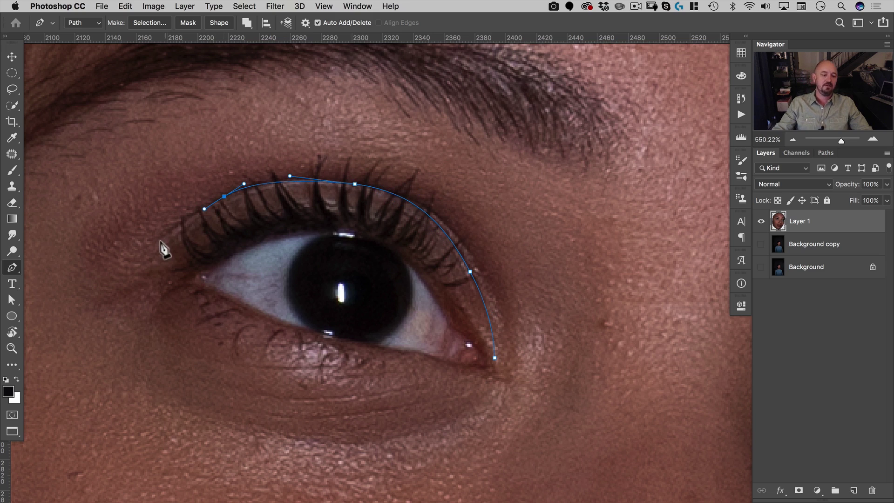
{"action": "left_click_drag", "start_coordinate": [156, 250], "coordinate": [144, 263]}
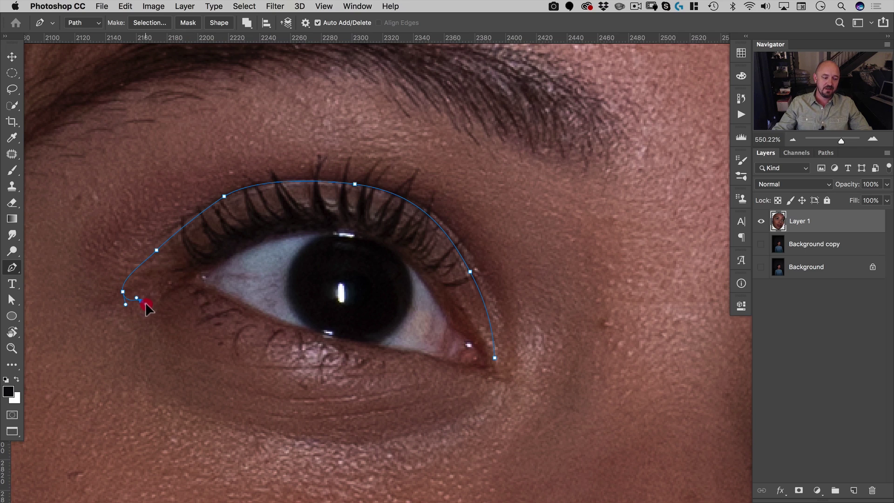
Carry the path around the near eye's outer corner and beneath the lower lid, then close it at the inner corner
{"action": "key", "text": "super+z"}
{"action": "left_click_drag", "start_coordinate": [152, 310], "coordinate": [154, 321]}
{"action": "key", "text": "super+z"}
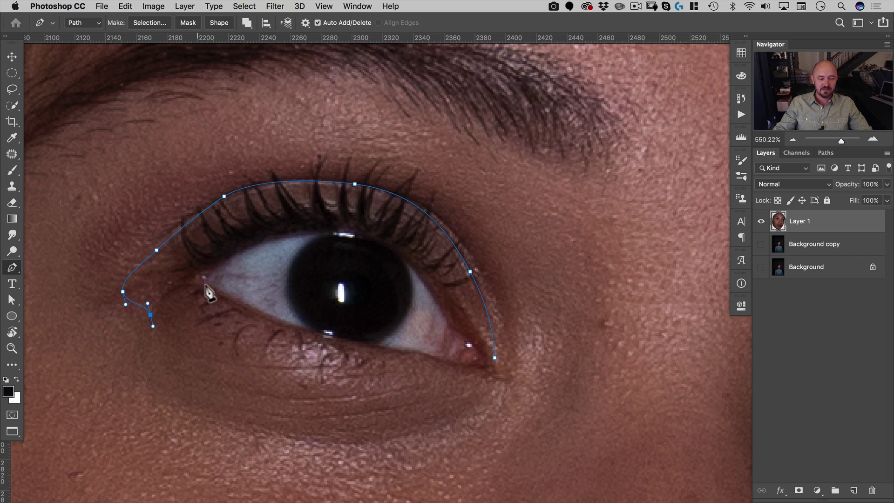
{"action": "left_click_drag", "start_coordinate": [284, 434], "coordinate": [406, 449]}
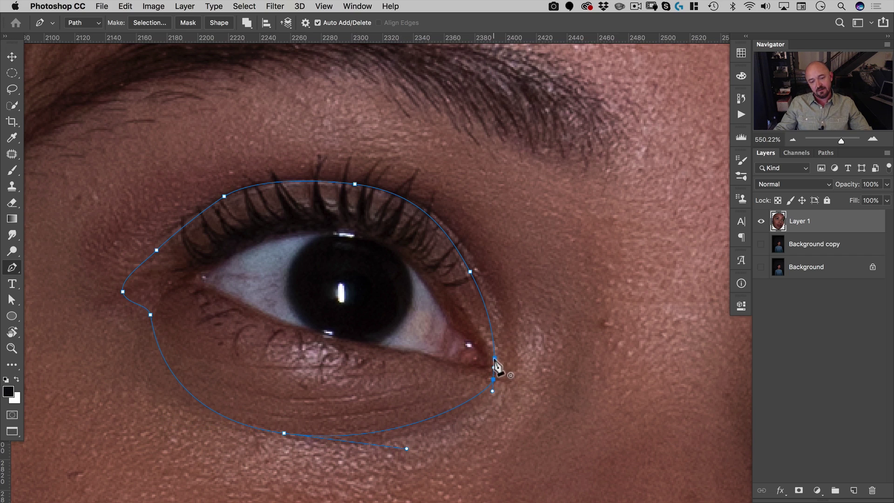
{"action": "left_click", "coordinate": [495, 359]}
Trace a Pen path around the far eye from its inner corner over the upper lid to the outer corner
{"action": "key", "text": "space"}
{"action": "left_click_drag", "start_coordinate": [547, 207], "coordinate": [83, 174]}
{"action": "left_click_drag", "start_coordinate": [303, 215], "coordinate": [256, 136]}
{"action": "left_click_drag", "start_coordinate": [272, 219], "coordinate": [279, 206]}
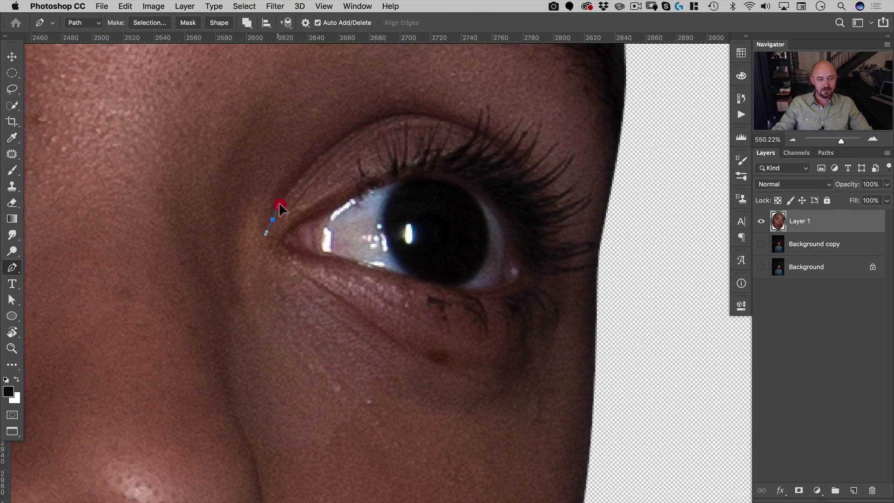
{"action": "left_click_drag", "start_coordinate": [363, 123], "coordinate": [413, 98]}
{"action": "left_click_drag", "start_coordinate": [508, 151], "coordinate": [539, 175]}
{"action": "left_click_drag", "start_coordinate": [545, 269], "coordinate": [534, 301]}
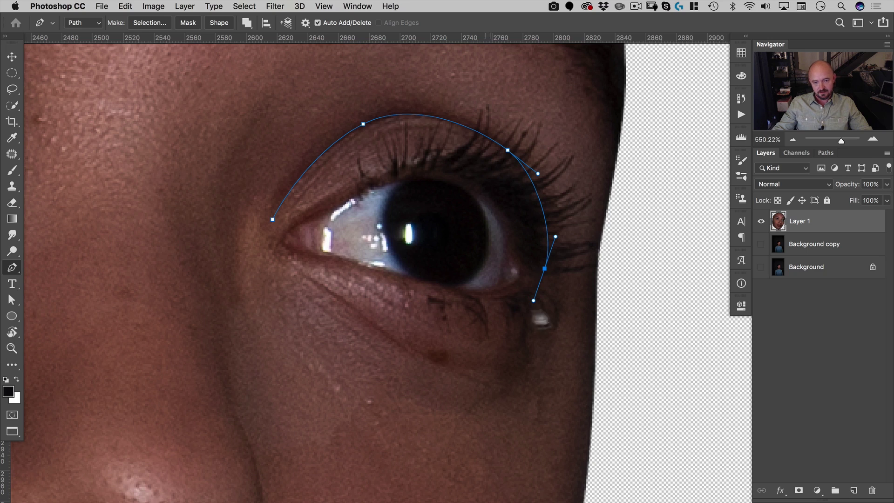
Adjust the anchor at the far eye's outer corner, carry the path beneath the lower lid, and close it at the inner corner
{"action": "left_click_drag", "start_coordinate": [506, 364], "coordinate": [480, 375]}
{"action": "key", "text": "super+z"}
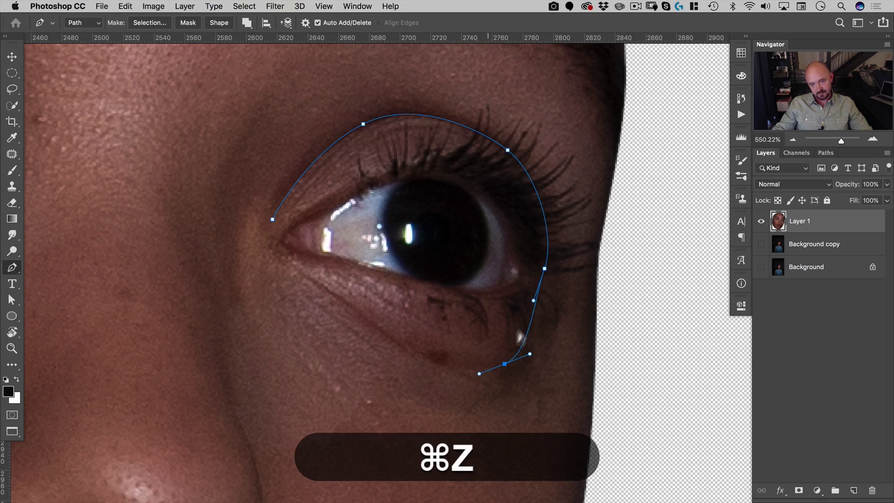
{"action": "left_click_drag", "start_coordinate": [545, 270], "coordinate": [538, 273]}
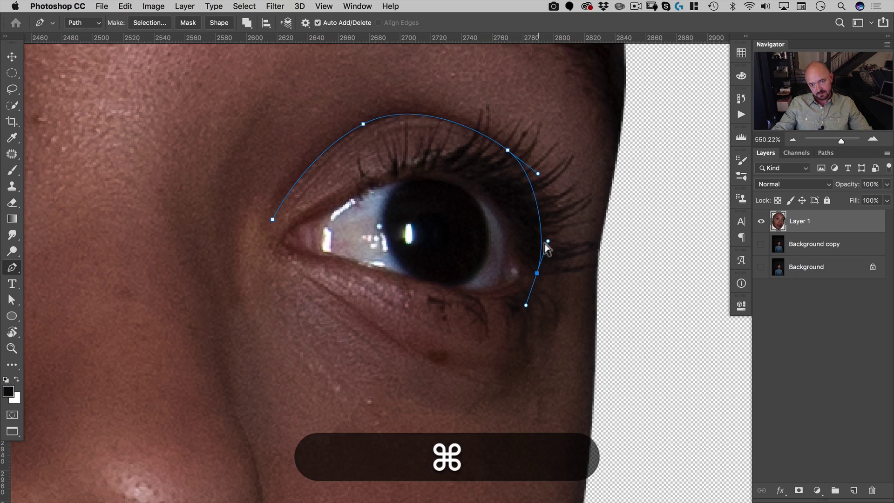
{"action": "left_click_drag", "start_coordinate": [548, 242], "coordinate": [557, 230]}
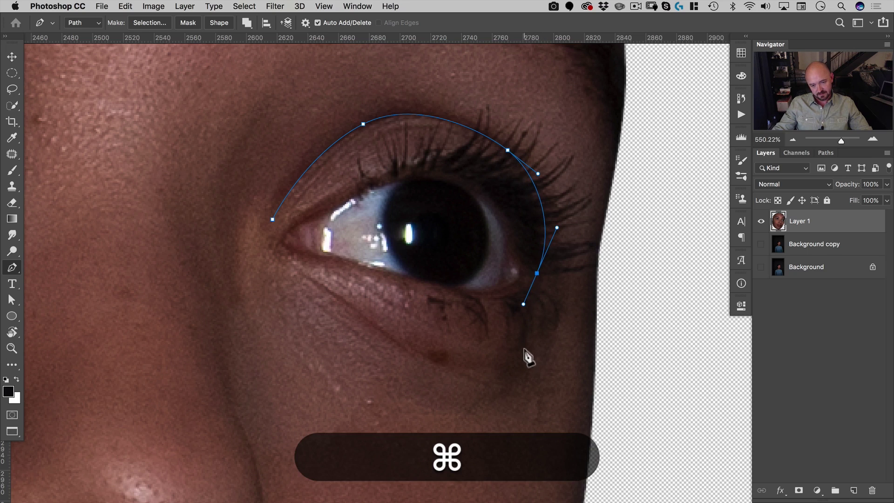
{"action": "left_click_drag", "start_coordinate": [524, 352], "coordinate": [512, 370]}
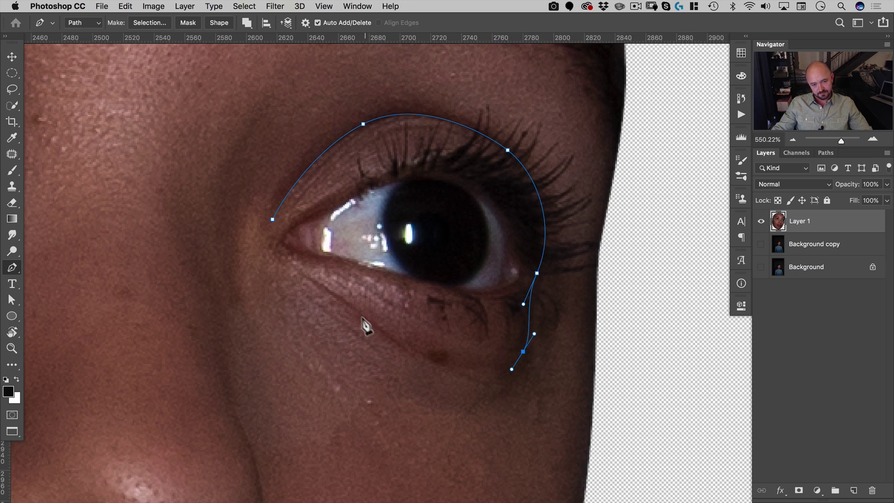
{"action": "left_click_drag", "start_coordinate": [363, 319], "coordinate": [265, 246]}
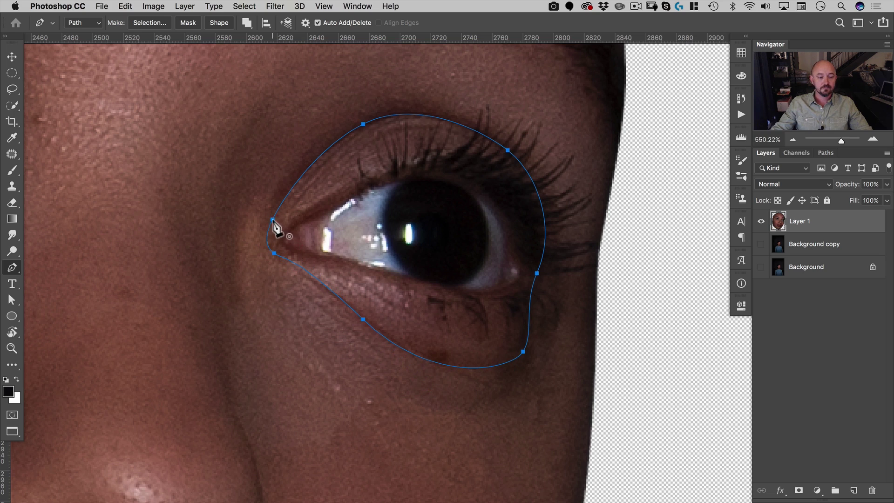
Save the work path containing both eye outlines under the name "eyes"
{"action": "left_click_drag", "start_coordinate": [424, 207], "coordinate": [355, 247]}
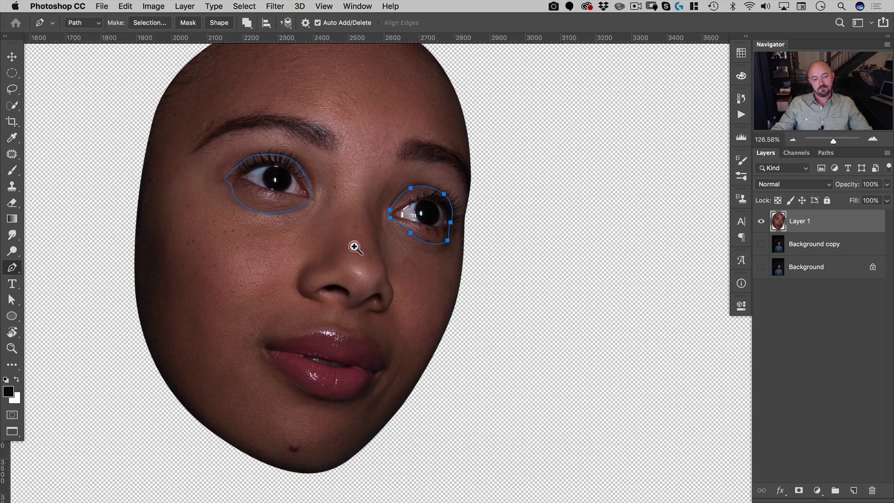
{"action": "left_click_drag", "start_coordinate": [443, 239], "coordinate": [484, 277]}
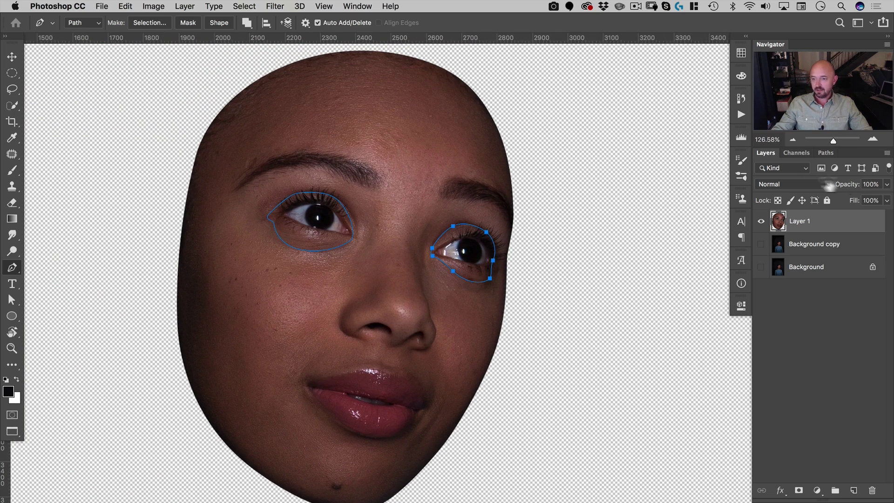
{"action": "left_click", "coordinate": [825, 152]}
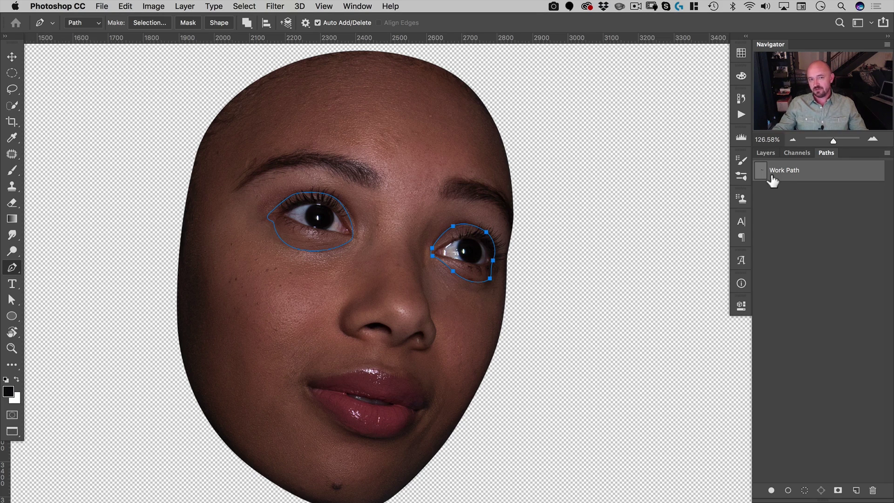
{"action": "double_click", "coordinate": [786, 171]}
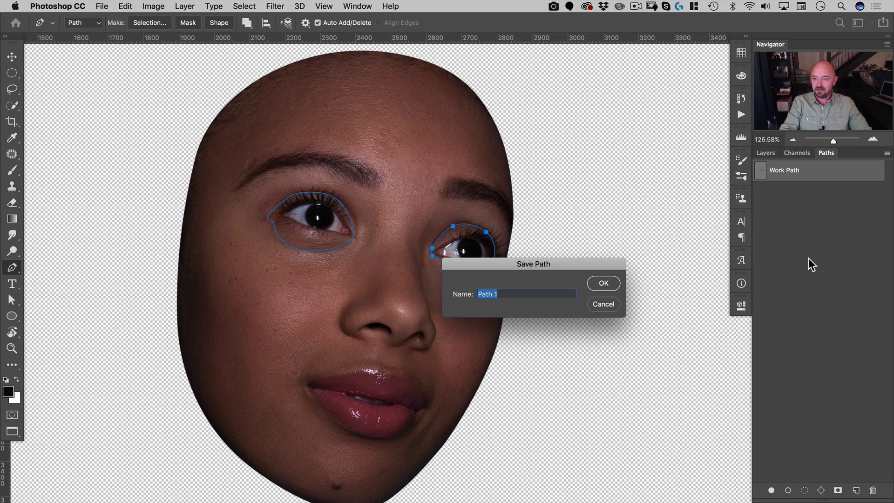
{"action": "type", "text": "dyes"}
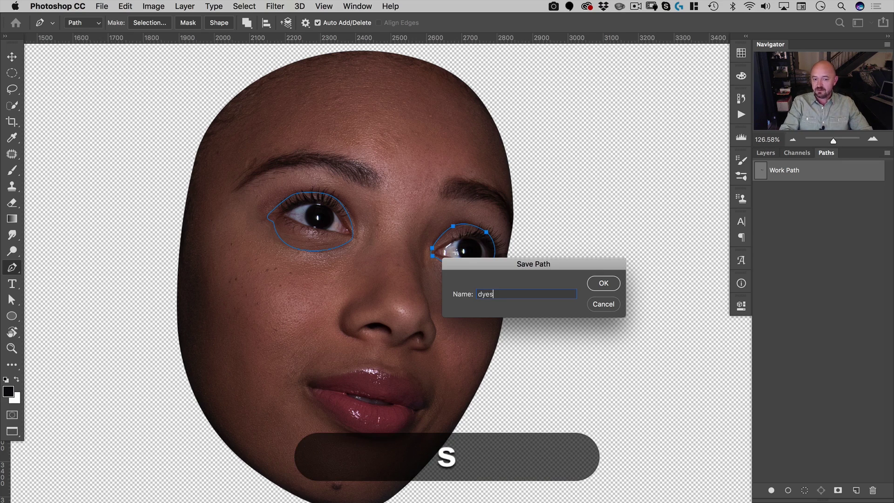
{"action": "key", "text": "Return"}
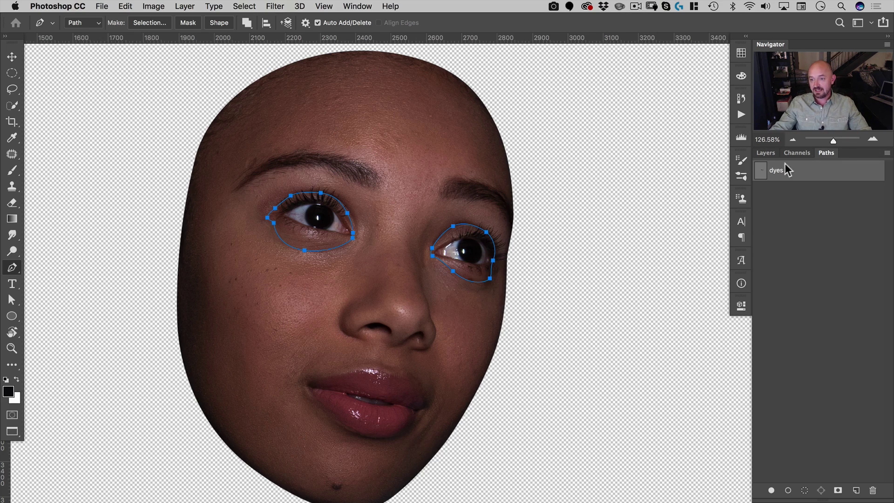
{"action": "double_click", "coordinate": [777, 173]}
{"action": "type", "text": "eyes"}
{"action": "key", "text": "Return"}
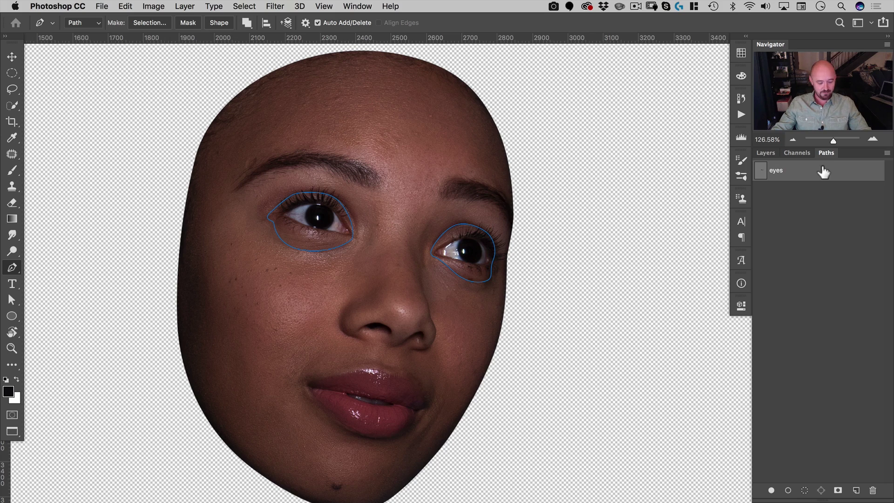
{"action": "key", "text": "super"}
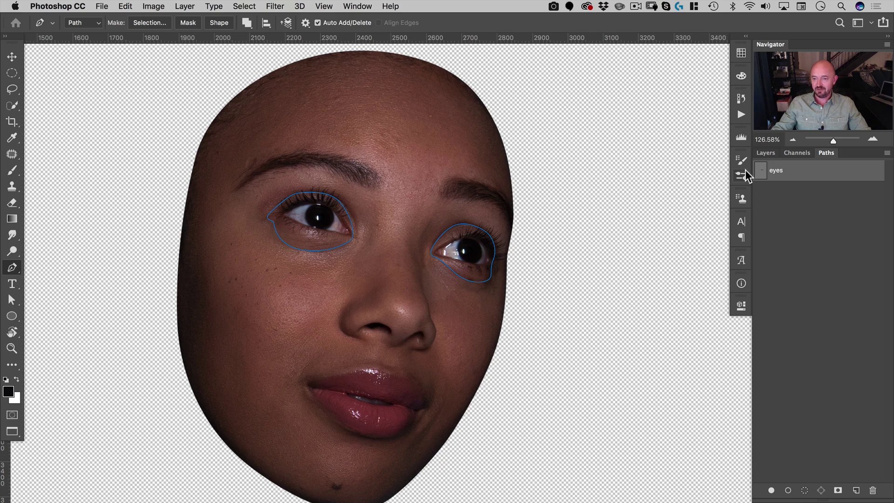
{"action": "left_click_drag", "start_coordinate": [526, 197], "coordinate": [190, 314]}
{"action": "key", "text": "v"}
{"action": "right_click", "coordinate": [353, 214]}
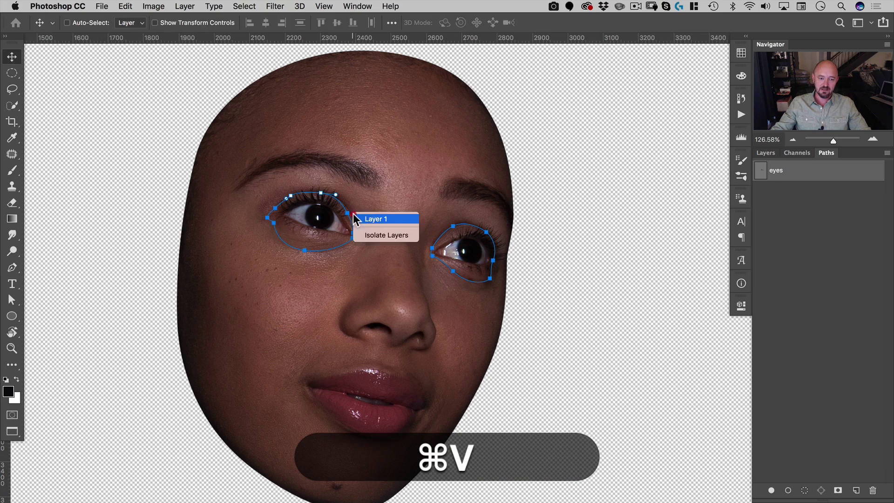
{"action": "left_click", "coordinate": [361, 234]}
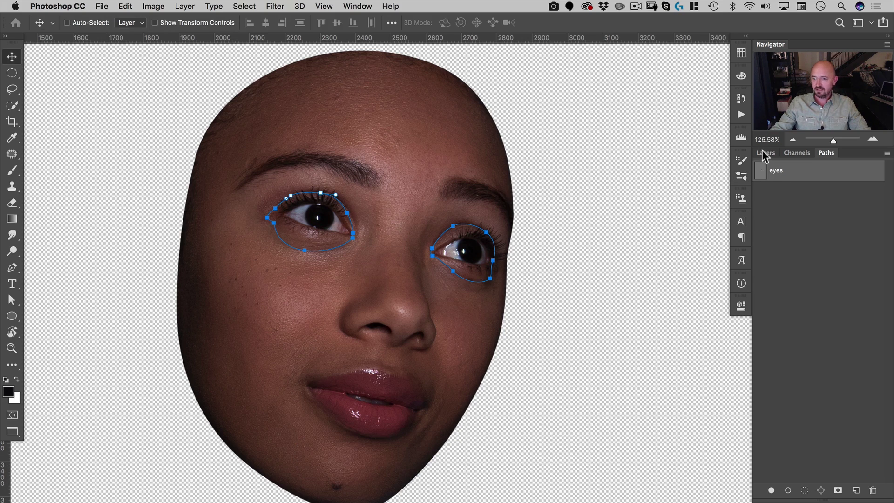
Convert both eye paths into a new anti-aliased selection with a 0.2-pixel feather, and mask those eye areas out of Layer 1
{"action": "left_click", "coordinate": [765, 153]}
{"action": "key", "text": "a"}
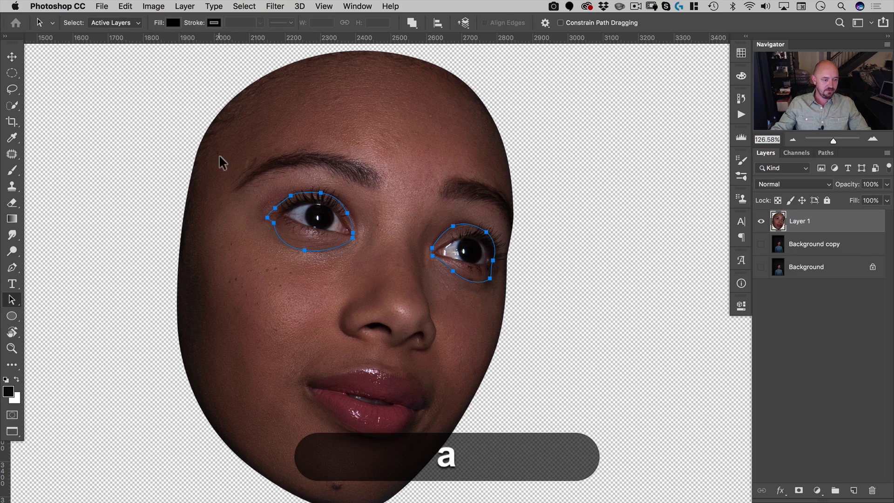
{"action": "left_click_drag", "start_coordinate": [222, 161], "coordinate": [532, 339]}
{"action": "right_click", "coordinate": [464, 231]}
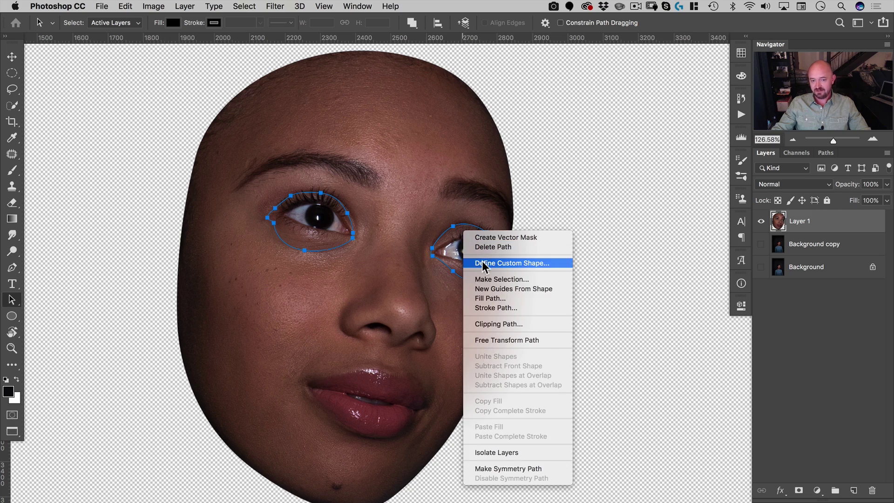
{"action": "left_click", "coordinate": [484, 278]}
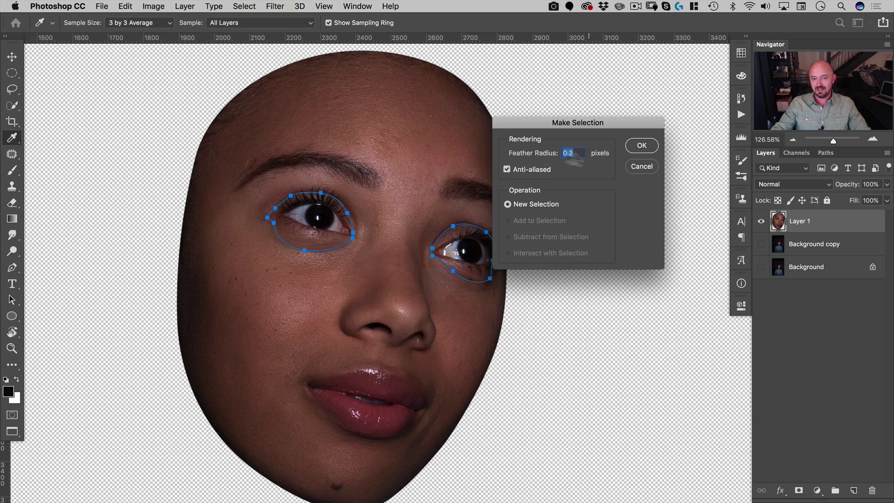
{"action": "left_click", "coordinate": [641, 146]}
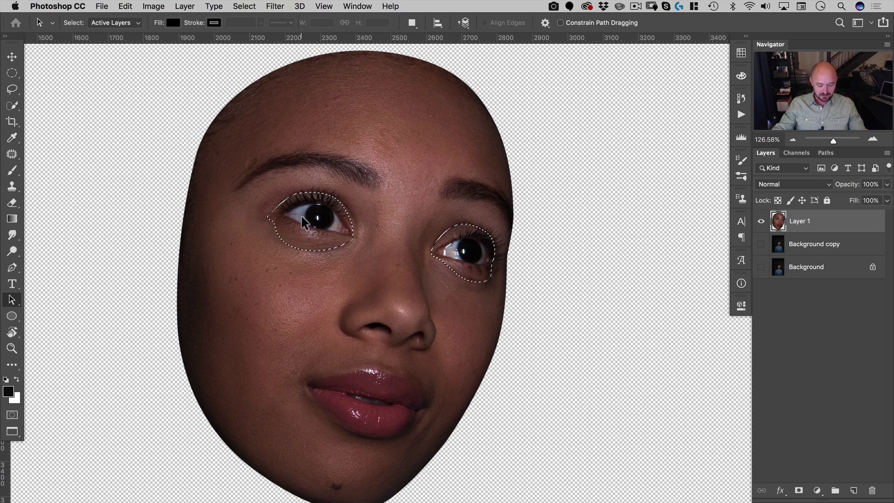
{"action": "left_click", "coordinate": [799, 490], "text": "alt"}
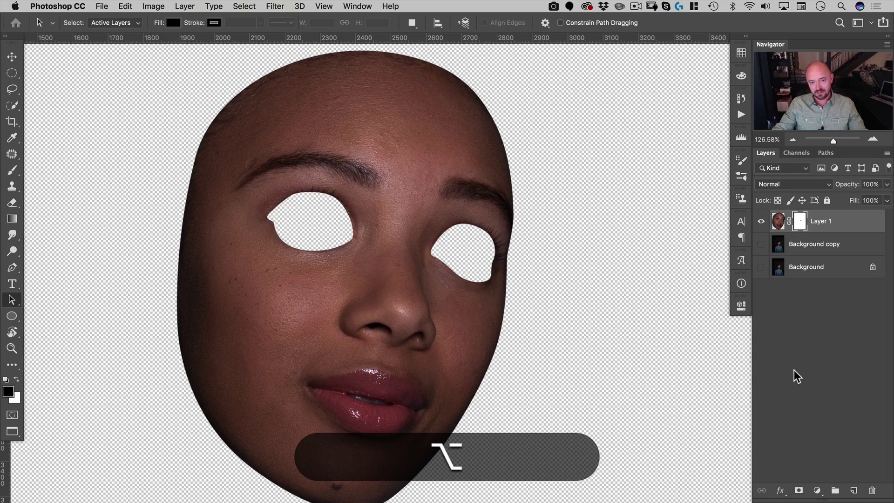
Duplicate the masked Layer 1 and hide the original
{"action": "left_click_drag", "start_coordinate": [435, 355], "coordinate": [514, 323]}
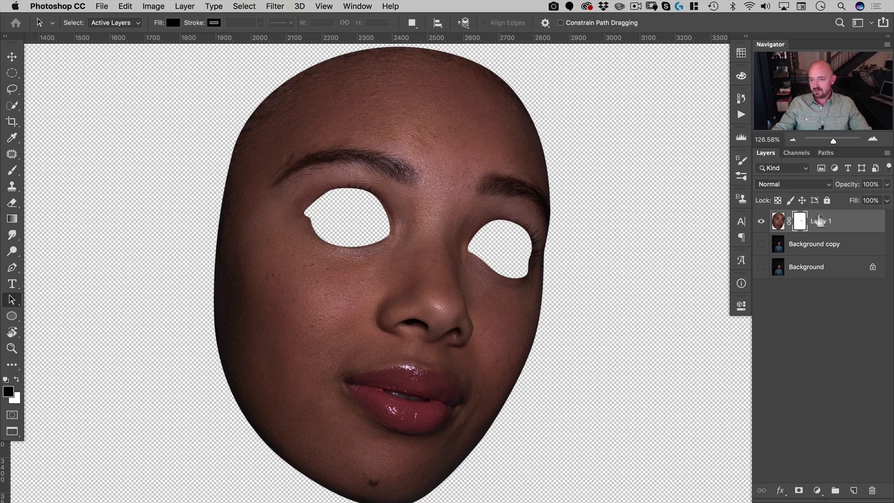
{"action": "left_click_drag", "start_coordinate": [312, 160], "coordinate": [409, 172]}
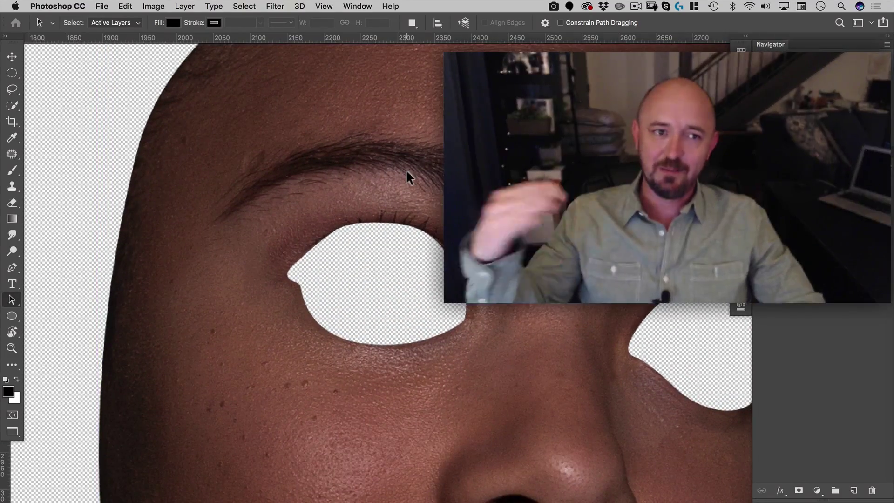
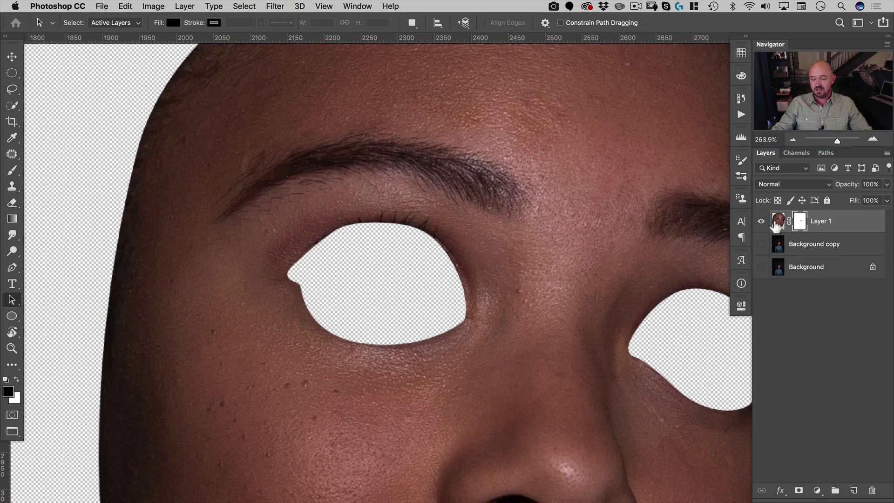
{"action": "key", "text": "super+j"}
{"action": "left_click", "coordinate": [761, 244]}
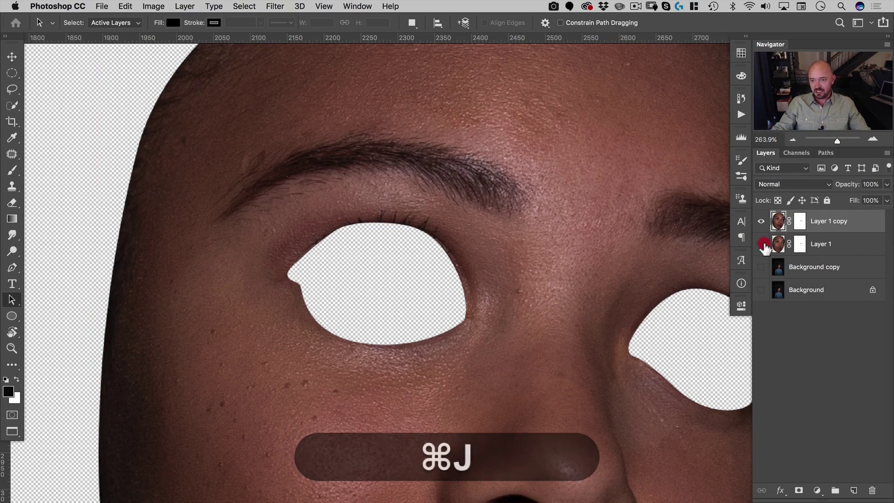
Heal away the central lash above the near eye hole on Layer 1 copy using a 9-pixel Healing Brush
{"action": "key", "text": "super+space"}
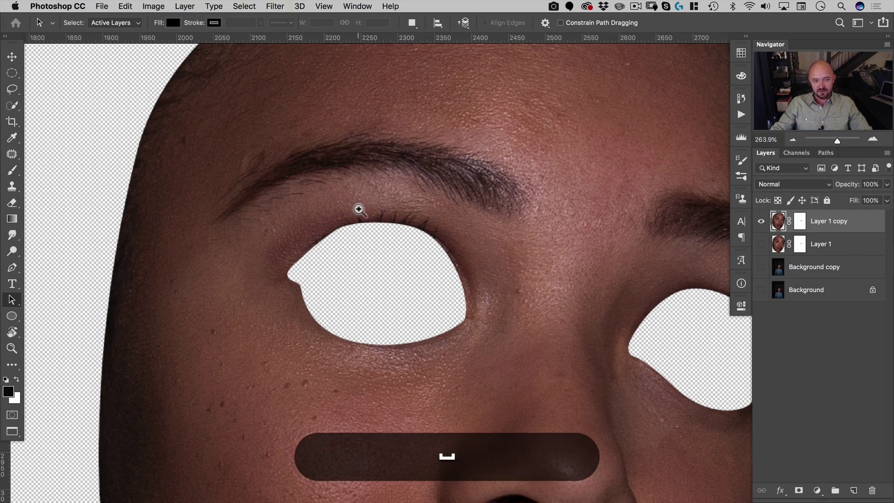
{"action": "left_click_drag", "start_coordinate": [359, 207], "coordinate": [397, 198]}
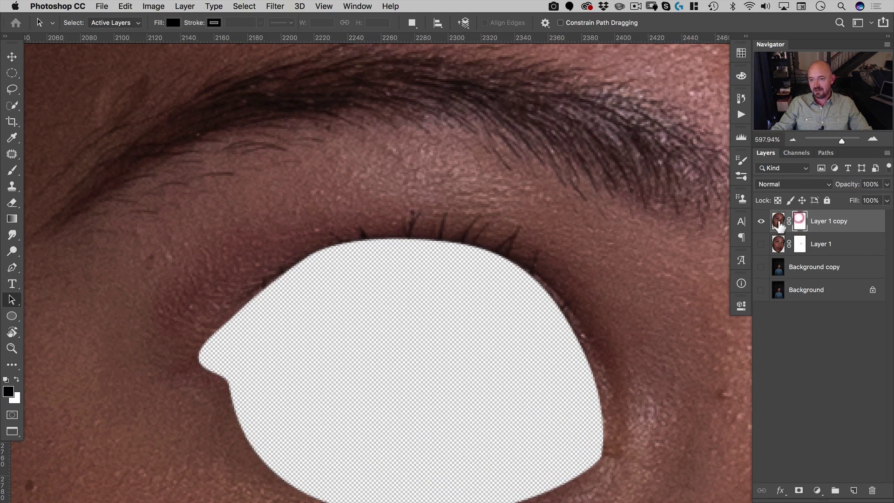
{"action": "key", "text": "super+space"}
{"action": "left_click_drag", "start_coordinate": [371, 236], "coordinate": [381, 234]}
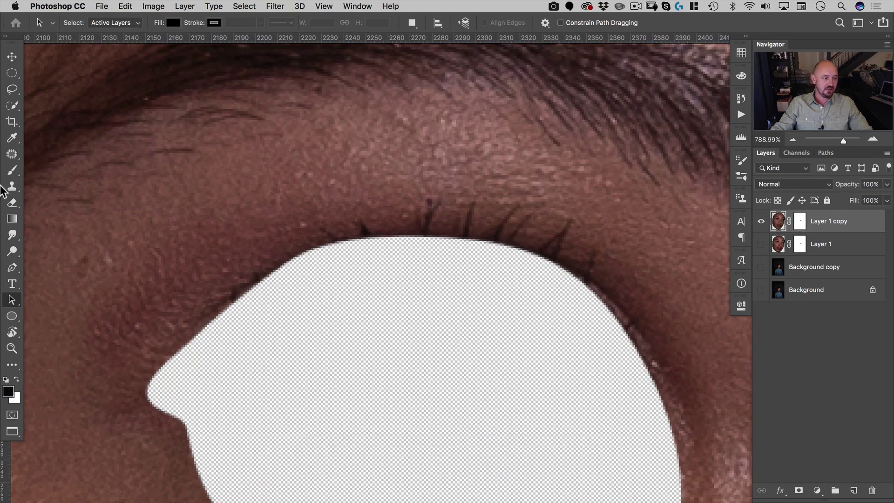
{"action": "left_click", "coordinate": [12, 154]}
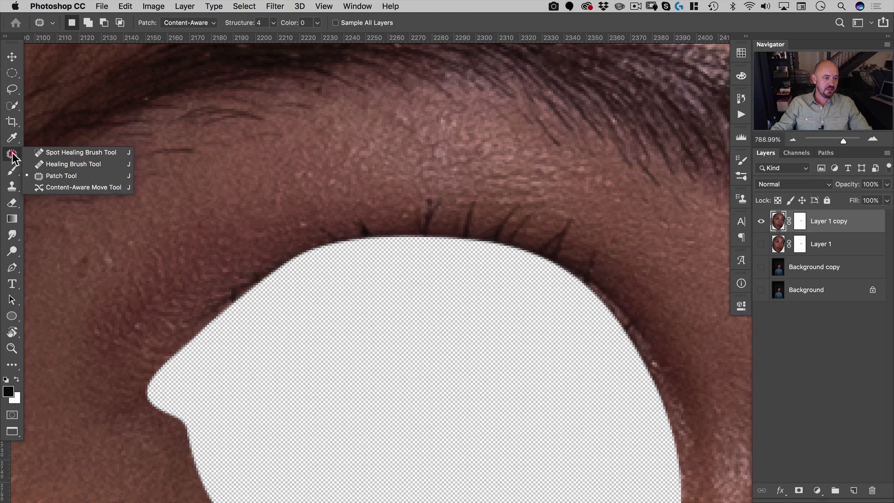
{"action": "left_click", "coordinate": [66, 164]}
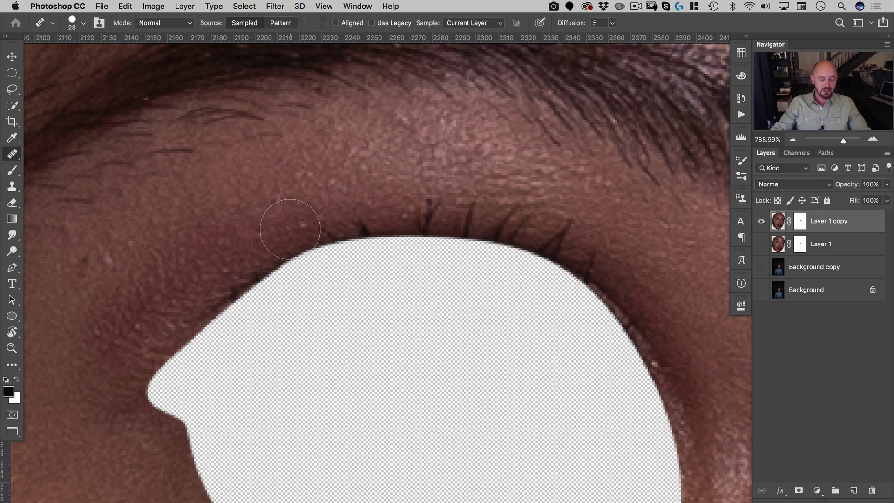
{"action": "left_click_drag", "start_coordinate": [294, 219], "coordinate": [252, 226]}
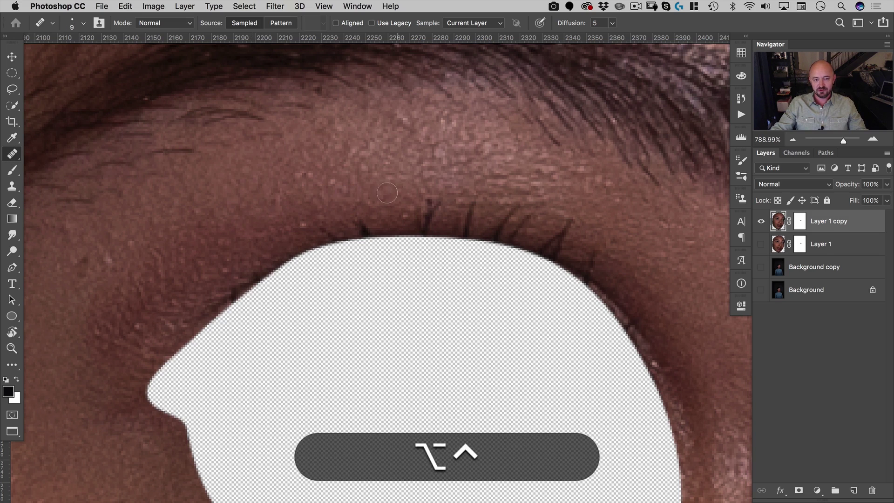
{"action": "mouse_move", "coordinate": [422, 215]}
{"action": "left_mouse_down"}
{"action": "mouse_move", "coordinate": [431, 204]}
{"action": "mouse_move", "coordinate": [425, 229]}
{"action": "left_mouse_up"}
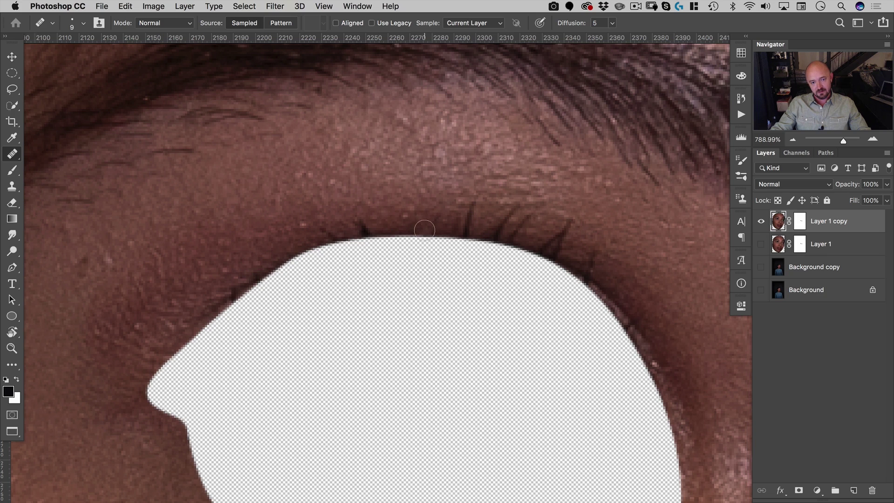
Sample nearby skin repeatedly and heal away the remaining lashes along the near eye's upper lid
{"action": "key", "text": "alt"}
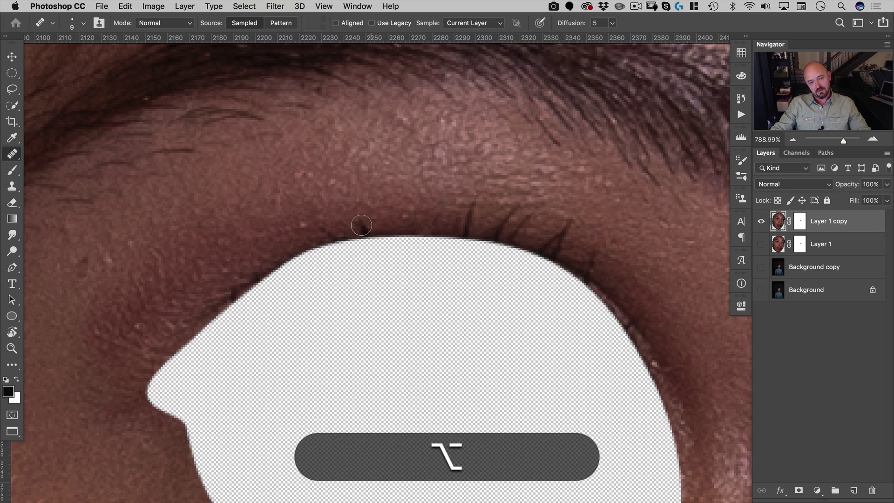
{"action": "left_click_drag", "start_coordinate": [358, 223], "coordinate": [368, 228]}
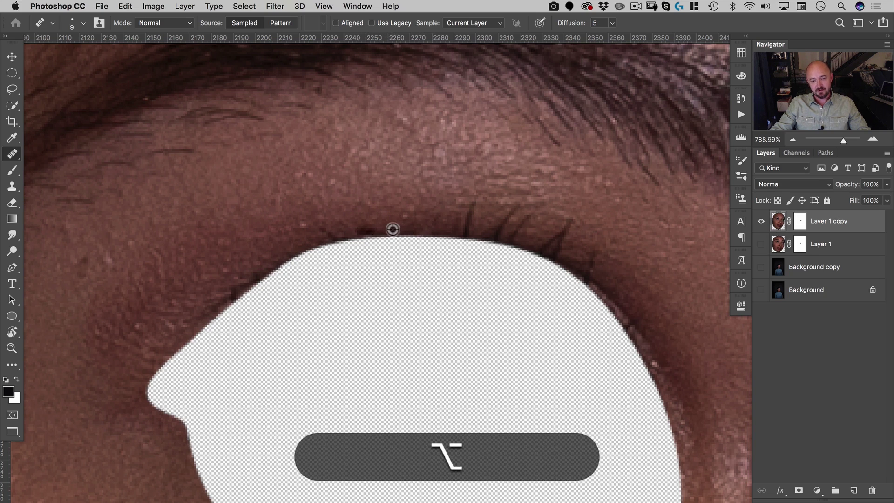
{"action": "key", "text": "alt"}
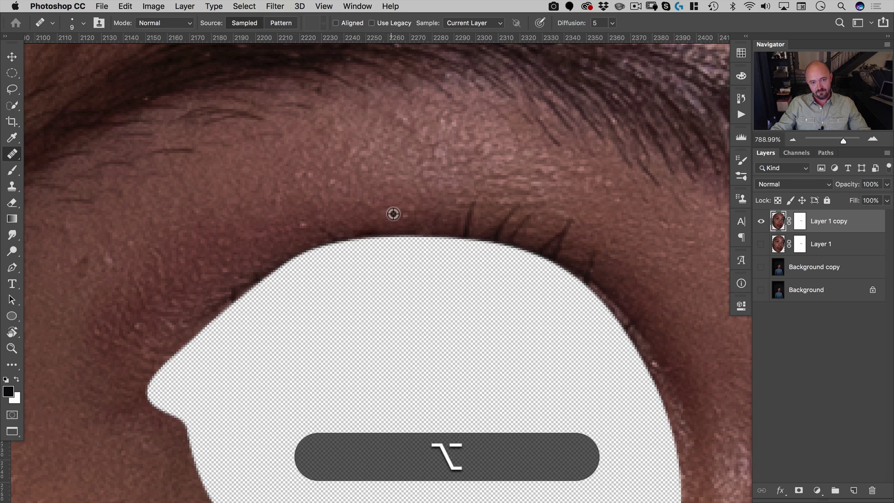
{"action": "key", "text": "alt"}
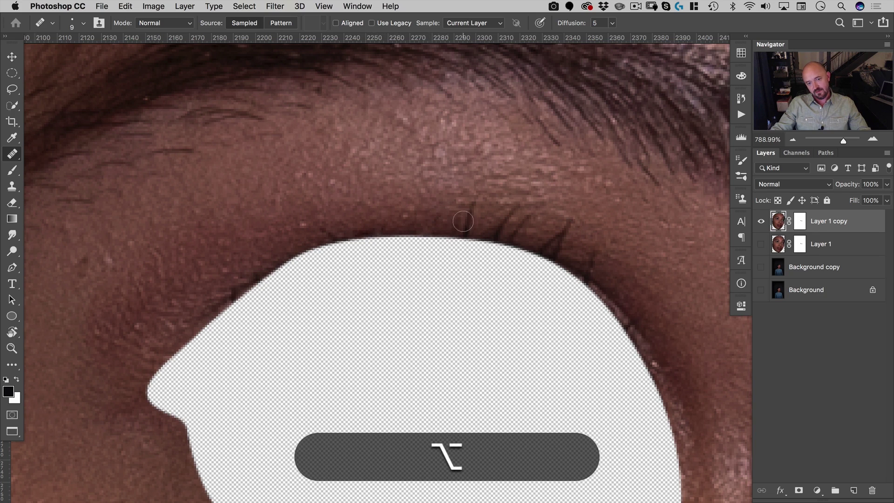
{"action": "mouse_move", "coordinate": [466, 222]}
{"action": "left_mouse_down"}
{"action": "mouse_move", "coordinate": [471, 204]}
{"action": "mouse_move", "coordinate": [506, 220]}
{"action": "mouse_move", "coordinate": [497, 233]}
{"action": "mouse_move", "coordinate": [519, 228]}
{"action": "mouse_move", "coordinate": [513, 240]}
{"action": "left_mouse_up"}
{"action": "left_click", "coordinate": [488, 218], "text": "alt"}
{"action": "left_click", "coordinate": [502, 212], "text": "alt"}
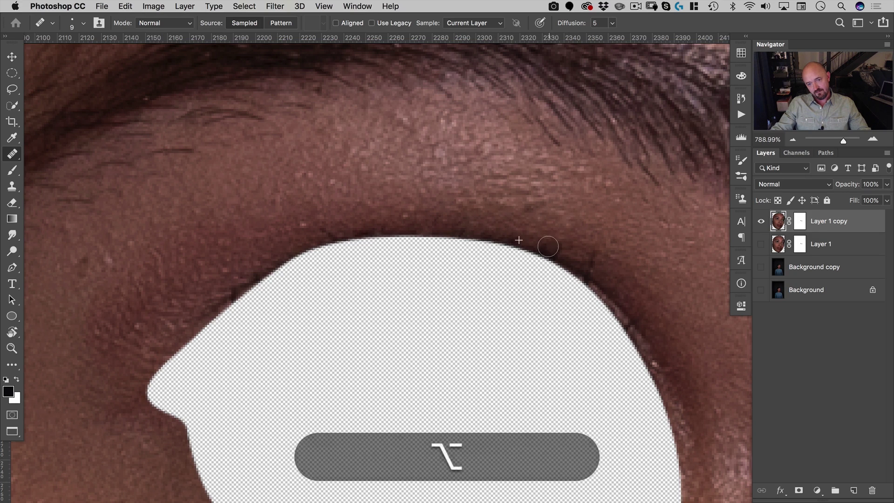
{"action": "left_click_drag", "start_coordinate": [556, 248], "coordinate": [546, 248]}
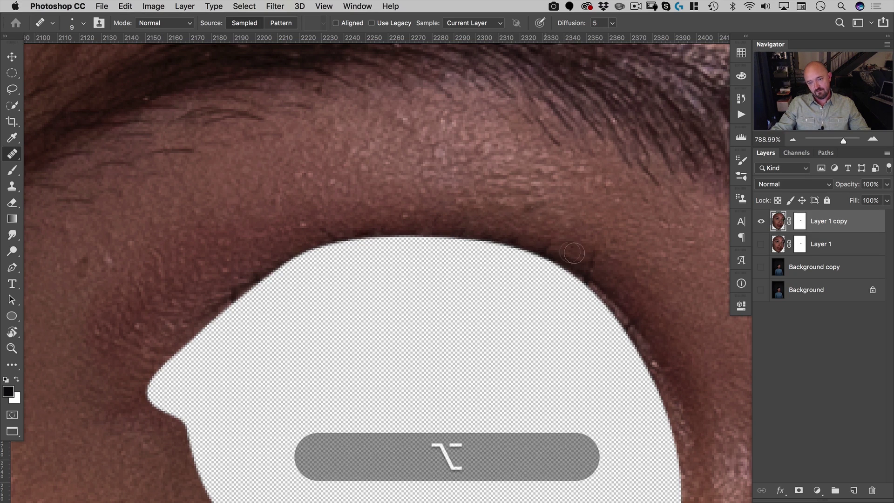
{"action": "left_click", "coordinate": [615, 288], "text": "alt"}
{"action": "left_click_drag", "start_coordinate": [592, 270], "coordinate": [589, 259]}
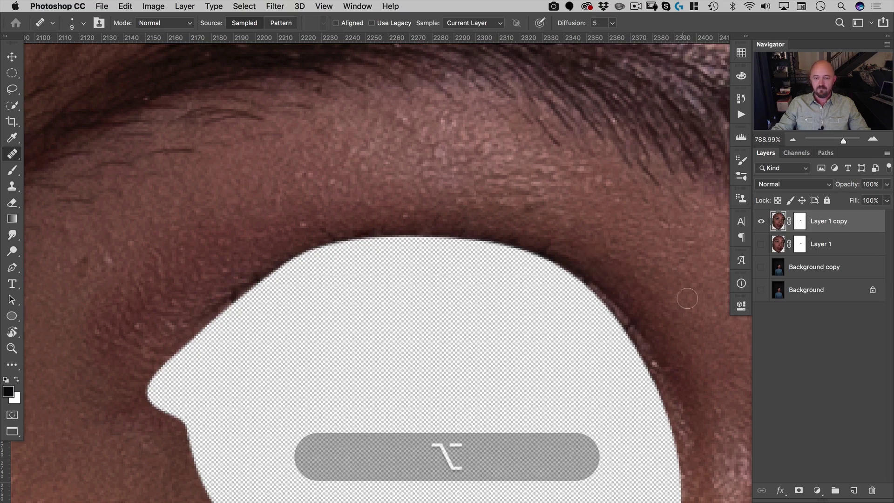
At the far eye, select Layer 1 copy's face pixels intersected with its eye-hole mask, and clear that selection
{"action": "key", "text": "space"}
{"action": "left_click_drag", "start_coordinate": [550, 305], "coordinate": [299, 135]}
{"action": "mouse_move", "coordinate": [652, 289]}
{"action": "left_mouse_down"}
{"action": "mouse_move", "coordinate": [566, 233]}
{"action": "mouse_move", "coordinate": [489, 112]}
{"action": "left_mouse_up"}
{"action": "left_click_drag", "start_coordinate": [356, 146], "coordinate": [322, 159]}
{"action": "left_click_drag", "start_coordinate": [374, 169], "coordinate": [340, 178]}
{"action": "mouse_move", "coordinate": [219, 181]}
{"action": "left_mouse_down"}
{"action": "mouse_move", "coordinate": [493, 191]}
{"action": "mouse_move", "coordinate": [431, 156]}
{"action": "mouse_move", "coordinate": [443, 196]}
{"action": "mouse_move", "coordinate": [469, 230]}
{"action": "left_mouse_up"}
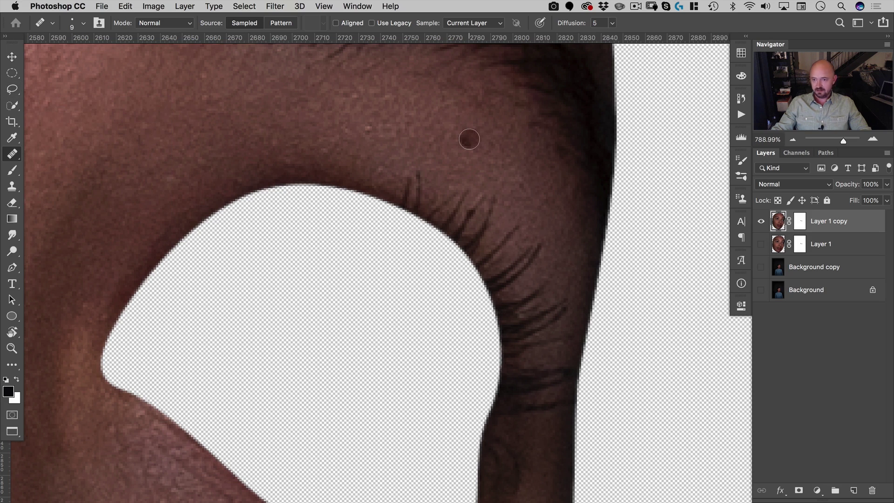
{"action": "left_click", "coordinate": [469, 140]}
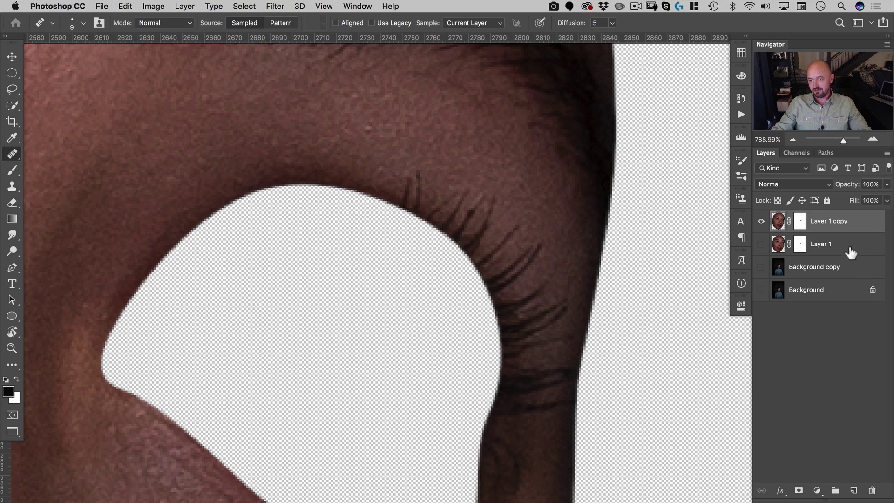
{"action": "left_click", "coordinate": [777, 223], "text": "super"}
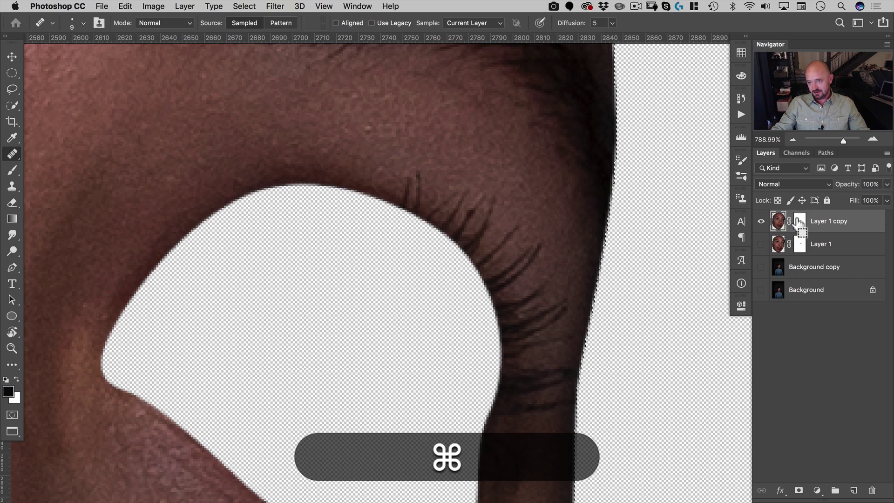
{"action": "left_click", "coordinate": [799, 223], "text": "alt+shift+super"}
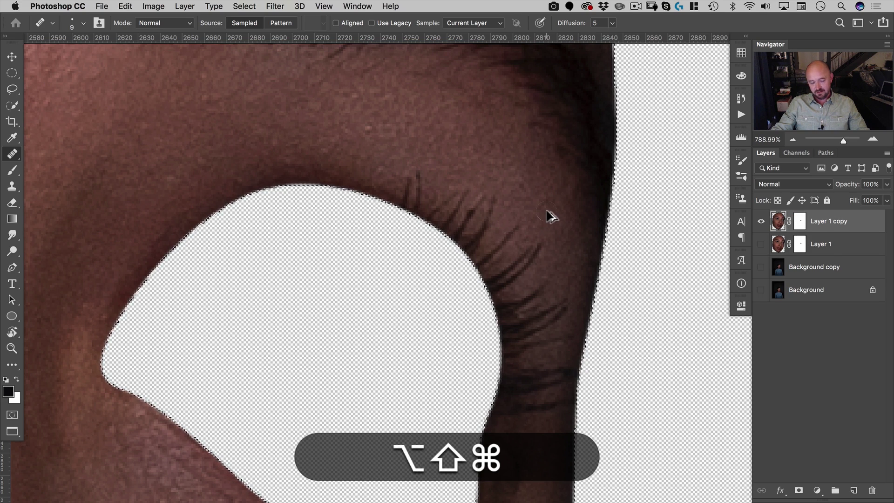
{"action": "key", "text": "super+d"}
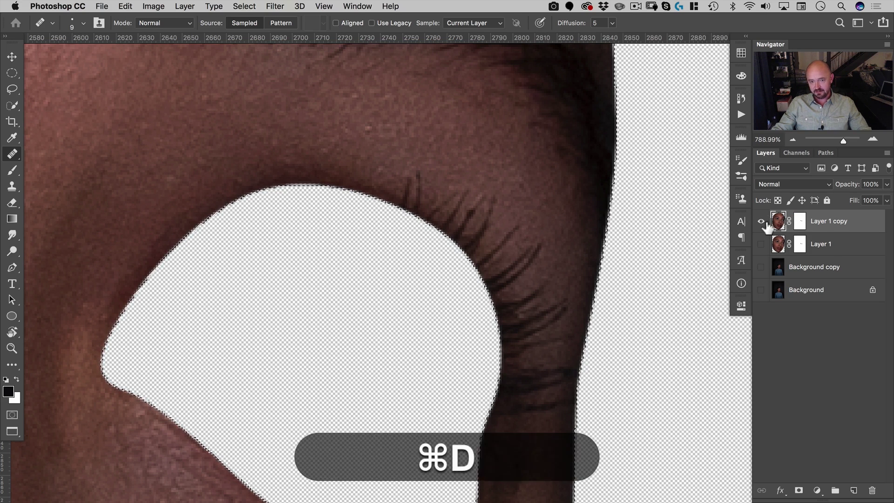
View Layer 1 copy's mask on its own, and load the layer's pixels as a selection intersected with that mask
{"action": "left_click", "coordinate": [778, 225], "text": "super"}
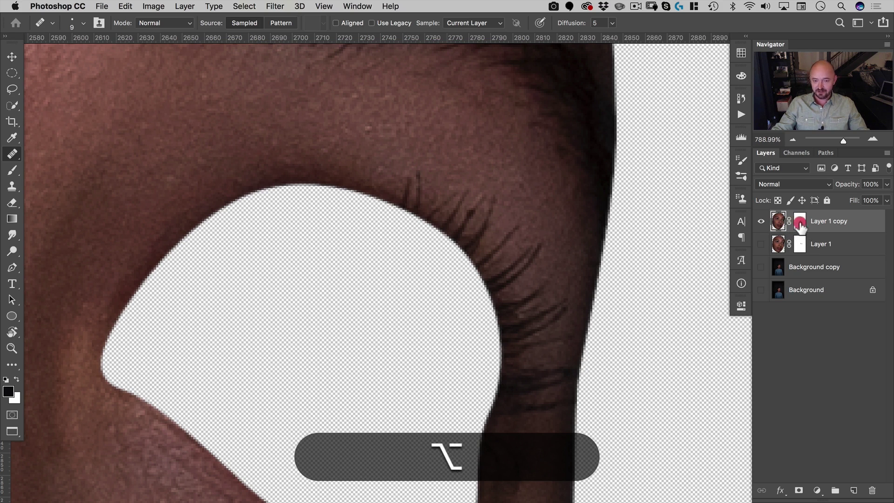
{"action": "left_click", "coordinate": [800, 222], "text": "alt"}
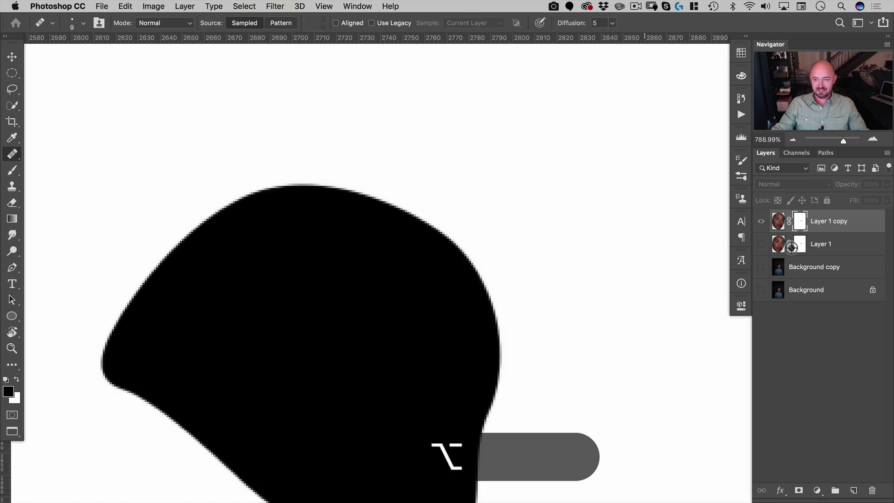
{"action": "left_click_drag", "start_coordinate": [800, 221], "coordinate": [798, 225]}
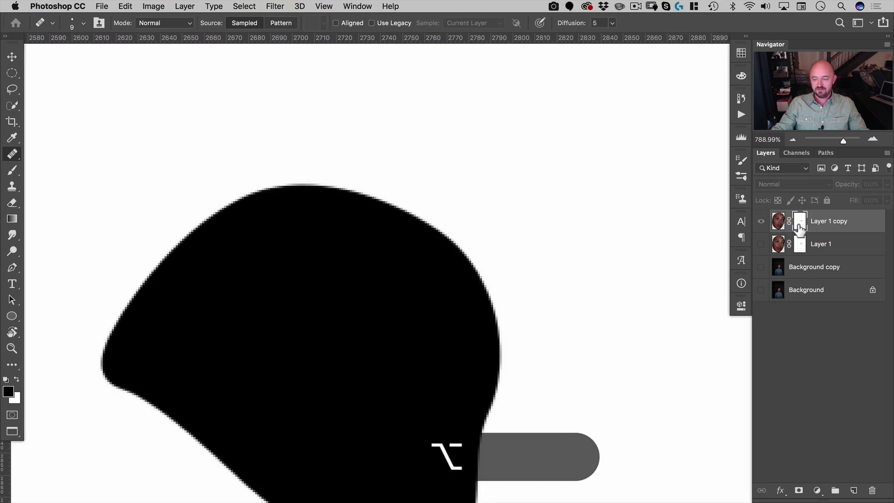
{"action": "left_click", "coordinate": [799, 226], "text": "alt"}
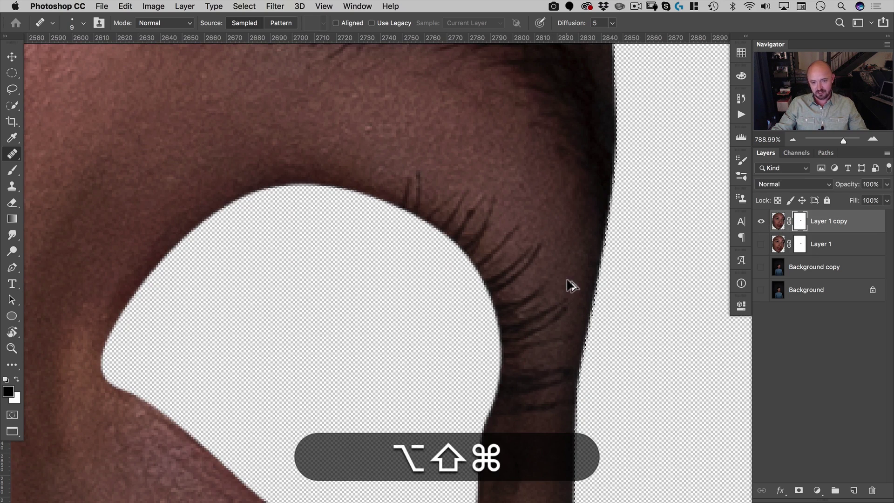
{"action": "left_click", "coordinate": [800, 222], "text": "alt+shift+super"}
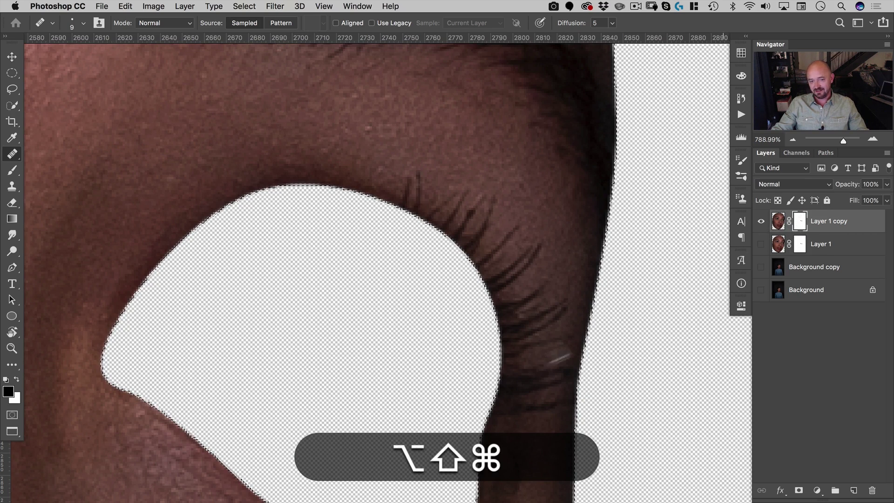
Intersect the selection with a freehand Lasso outline around the upper lashes at the far eye's outer side
{"action": "key", "text": "space"}
{"action": "left_click_drag", "start_coordinate": [489, 323], "coordinate": [512, 195]}
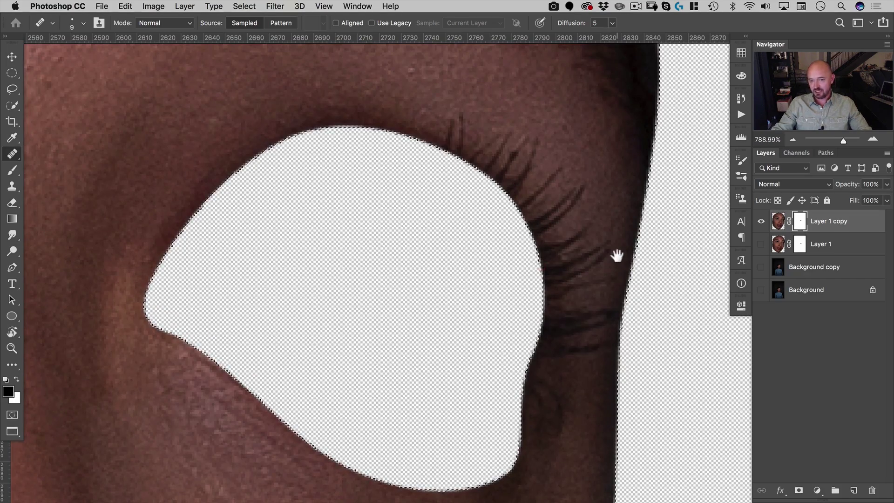
{"action": "left_click_drag", "start_coordinate": [559, 226], "coordinate": [588, 241]}
{"action": "left_click", "coordinate": [11, 89]}
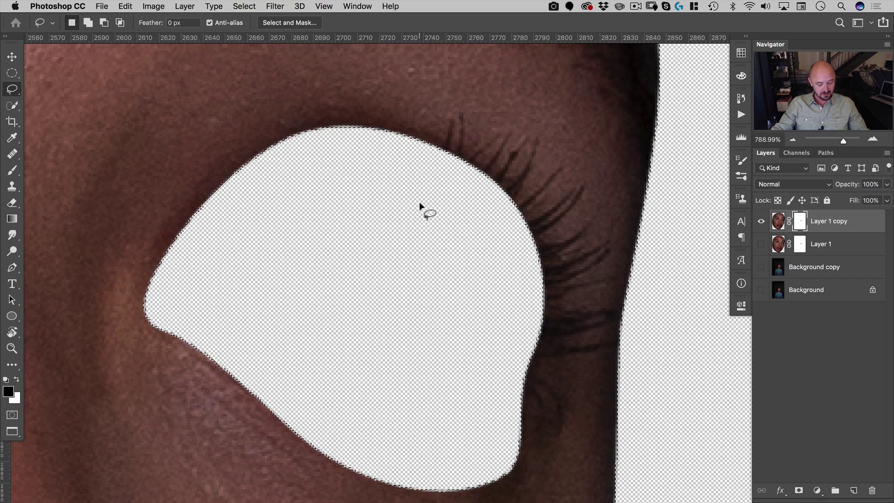
{"action": "key", "text": "alt+shift"}
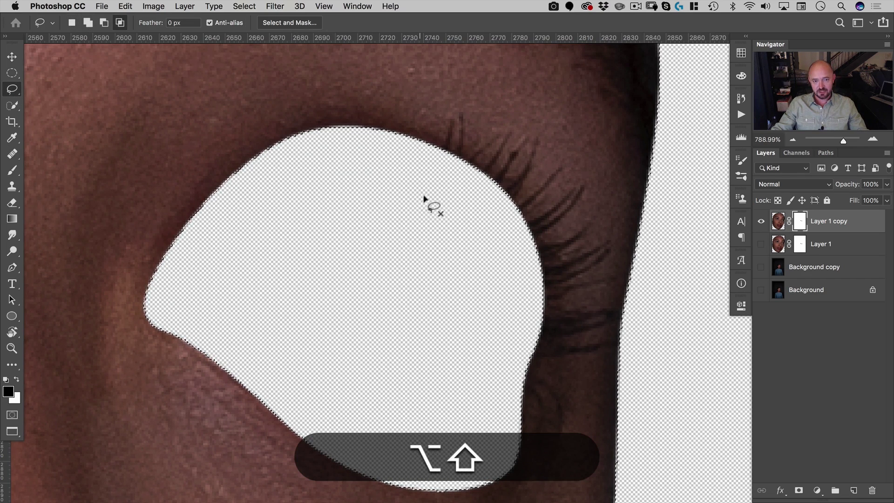
{"action": "mouse_move", "coordinate": [391, 136]}
{"action": "left_mouse_down"}
{"action": "mouse_move", "coordinate": [469, 107]}
{"action": "mouse_move", "coordinate": [528, 127]}
{"action": "left_mouse_up"}
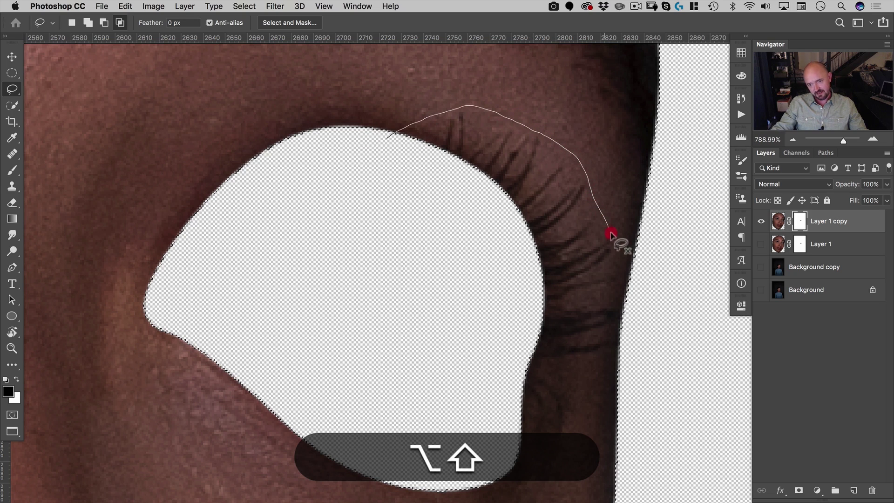
{"action": "left_click_drag", "start_coordinate": [482, 280], "coordinate": [468, 269]}
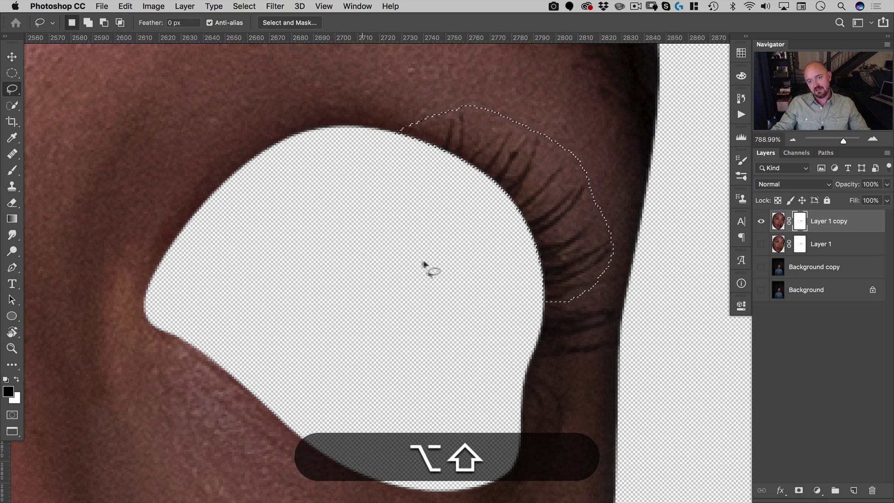
Try replacing the selected far-eye lashes with clean skin using the content-aware Patch tool, and undo each patch
{"action": "key", "text": "space"}
{"action": "mouse_move", "coordinate": [464, 205]}
{"action": "left_mouse_down"}
{"action": "mouse_move", "coordinate": [445, 363]}
{"action": "mouse_move", "coordinate": [441, 340]}
{"action": "left_mouse_up"}
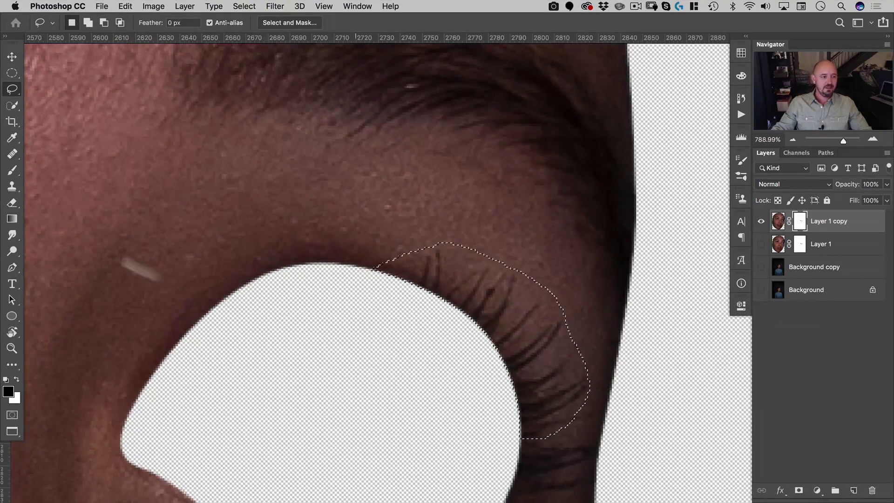
{"action": "left_click", "coordinate": [12, 154]}
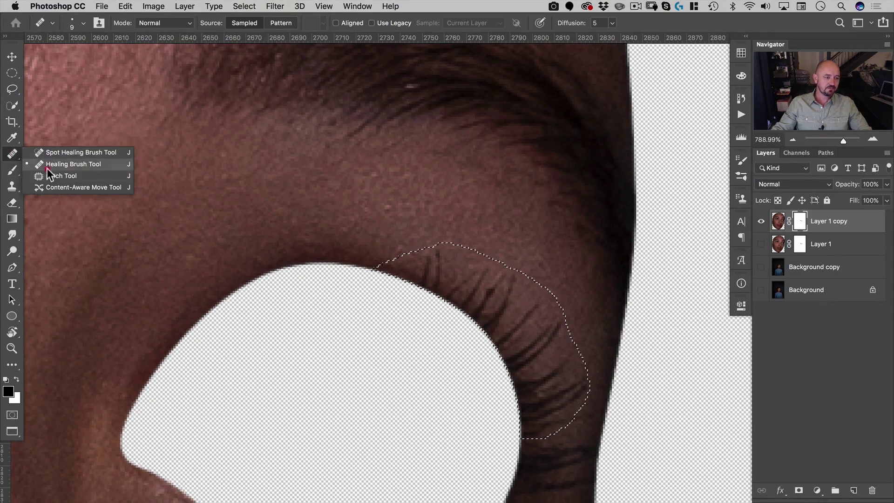
{"action": "left_click", "coordinate": [47, 175]}
{"action": "left_click_drag", "start_coordinate": [543, 323], "coordinate": [504, 202]}
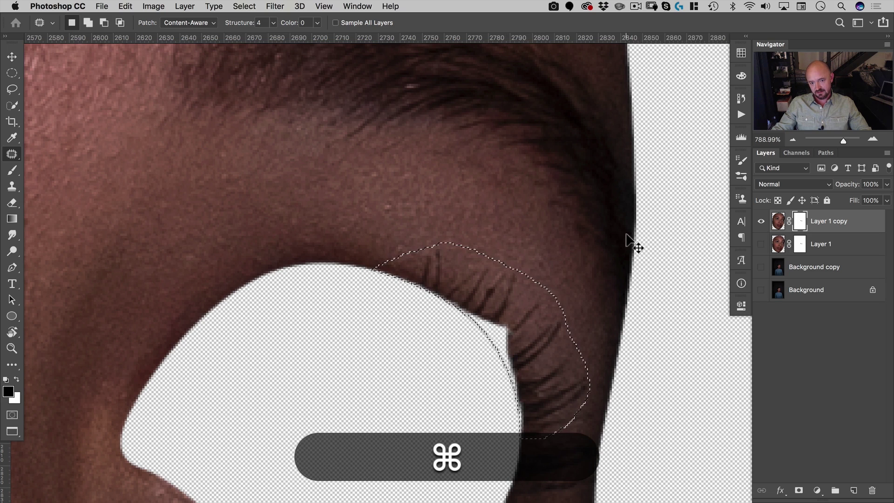
{"action": "key", "text": "super+z"}
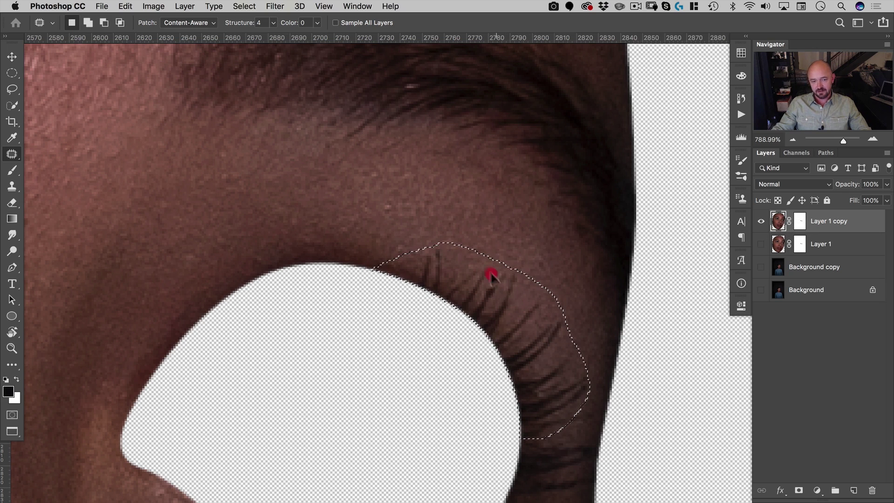
{"action": "left_click_drag", "start_coordinate": [492, 275], "coordinate": [128, 154]}
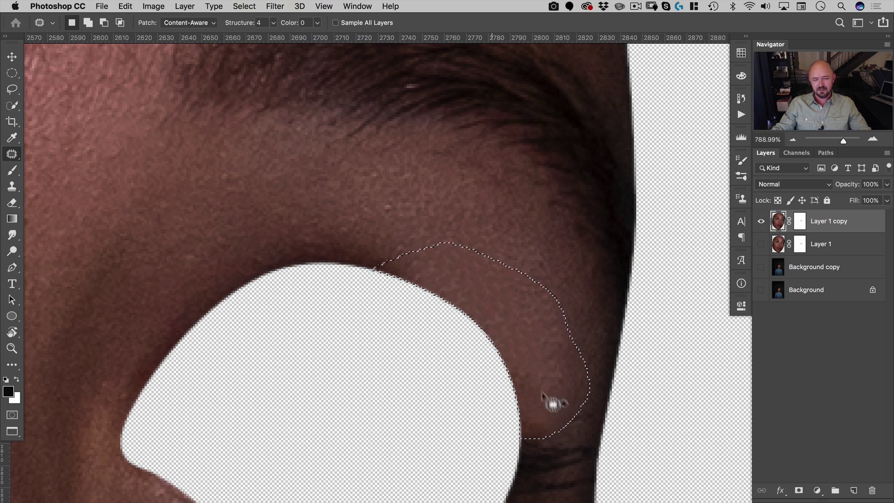
{"action": "key", "text": "super+z"}
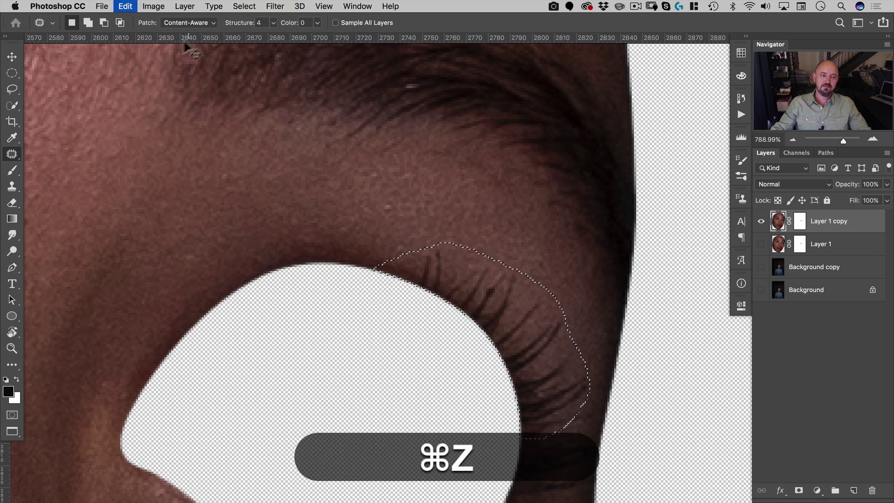
Replace the selected far-eye upper lashes with clean skin from above the eye using the Patch tool in Normal mode, and deselect
{"action": "left_click", "coordinate": [192, 13]}
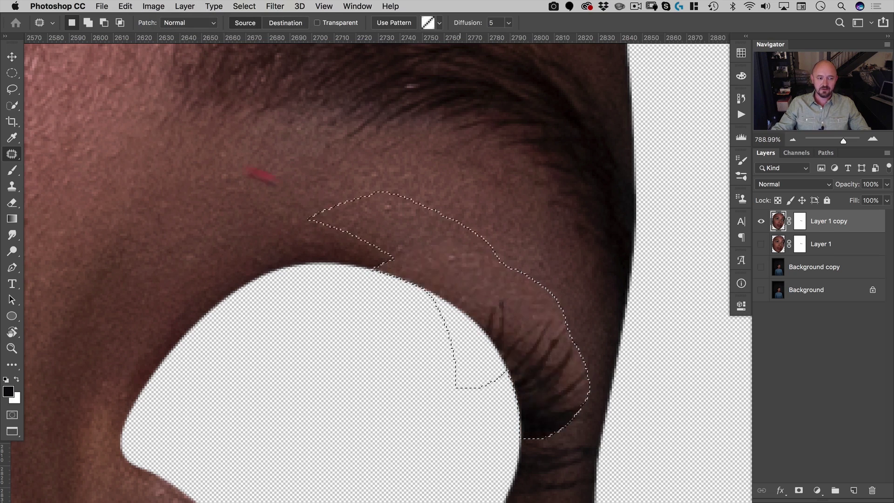
{"action": "left_click_drag", "start_coordinate": [261, 175], "coordinate": [168, 206]}
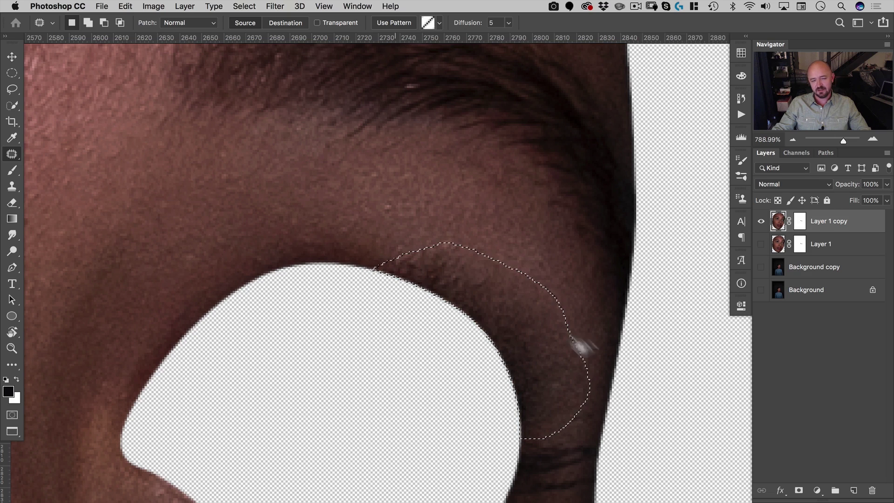
{"action": "key", "text": "super+d"}
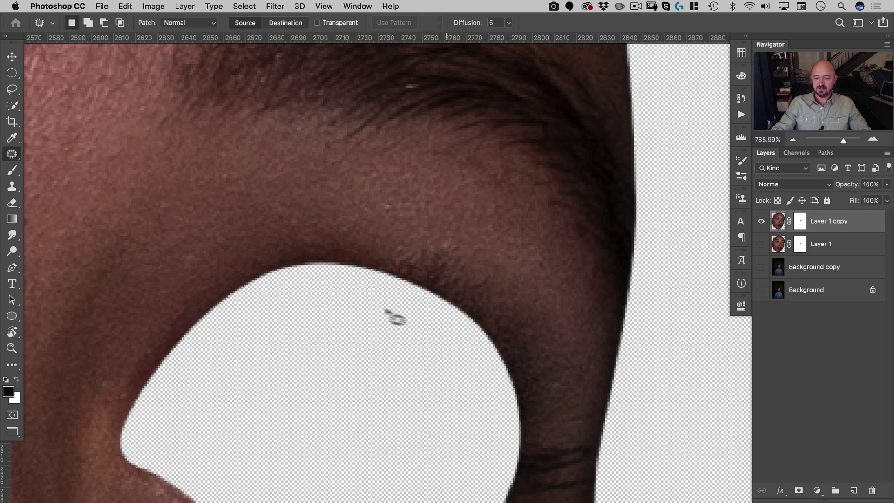
For the dark lash streaks at the far eye's outer corner, load Layer 1 copy's pixels as a selection intersected with its mask, and activate the Lasso tool
{"action": "left_click_drag", "start_coordinate": [415, 249], "coordinate": [321, 303]}
{"action": "left_click_drag", "start_coordinate": [465, 254], "coordinate": [541, 298]}
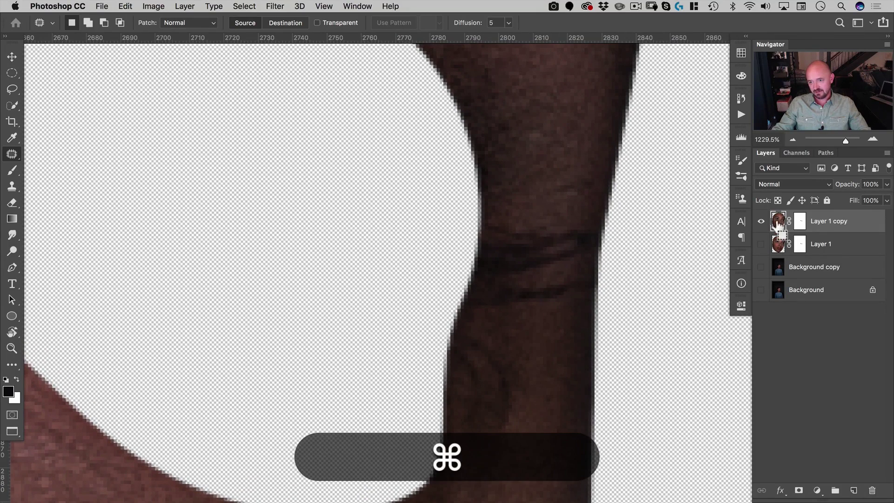
{"action": "left_click", "coordinate": [779, 243], "text": "super"}
{"action": "left_click", "coordinate": [799, 223], "text": "alt+shift+super"}
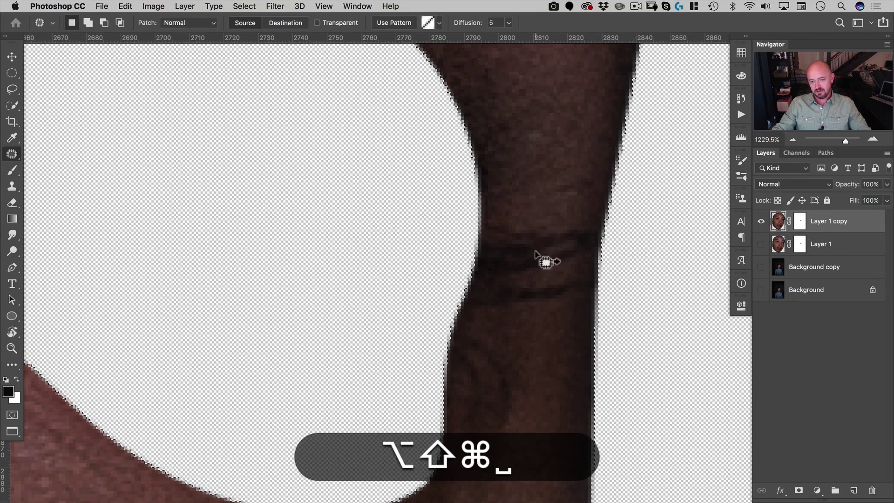
{"action": "left_click_drag", "start_coordinate": [547, 259], "coordinate": [531, 151]}
{"action": "left_click", "coordinate": [11, 89]}
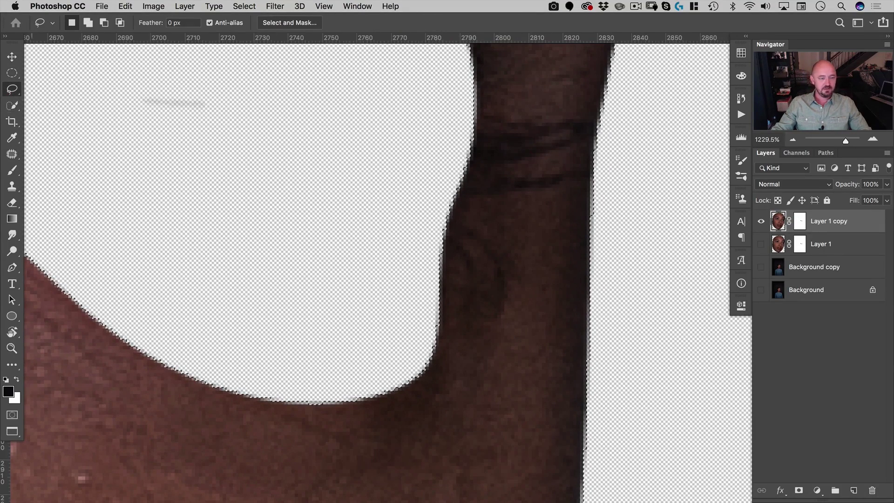
Select the creased strip of skin beside the narrower eye hole and patch out the dark creases with smoother skin
{"action": "mouse_move", "coordinate": [617, 99]}
{"action": "left_mouse_down"}
{"action": "mouse_move", "coordinate": [495, 94]}
{"action": "mouse_move", "coordinate": [452, 122]}
{"action": "mouse_move", "coordinate": [434, 186]}
{"action": "mouse_move", "coordinate": [484, 201]}
{"action": "mouse_move", "coordinate": [567, 207]}
{"action": "mouse_move", "coordinate": [619, 150]}
{"action": "left_mouse_up"}
{"action": "left_click", "coordinate": [10, 154]}
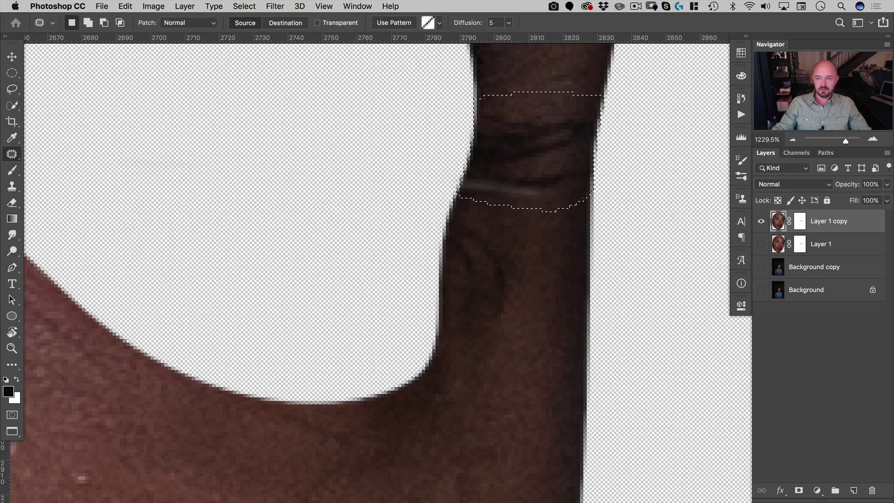
{"action": "left_click_drag", "start_coordinate": [519, 283], "coordinate": [499, 160]}
{"action": "left_click_drag", "start_coordinate": [499, 160], "coordinate": [488, 177]}
{"action": "left_click_drag", "start_coordinate": [511, 99], "coordinate": [478, 318]}
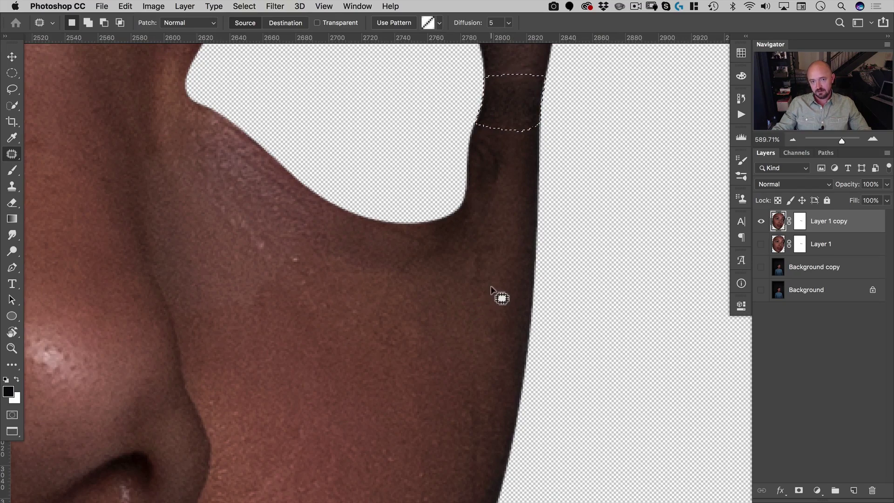
{"action": "left_click", "coordinate": [630, 276]}
{"action": "left_click_drag", "start_coordinate": [519, 276], "coordinate": [460, 296]}
{"action": "left_click_drag", "start_coordinate": [559, 244], "coordinate": [613, 280]}
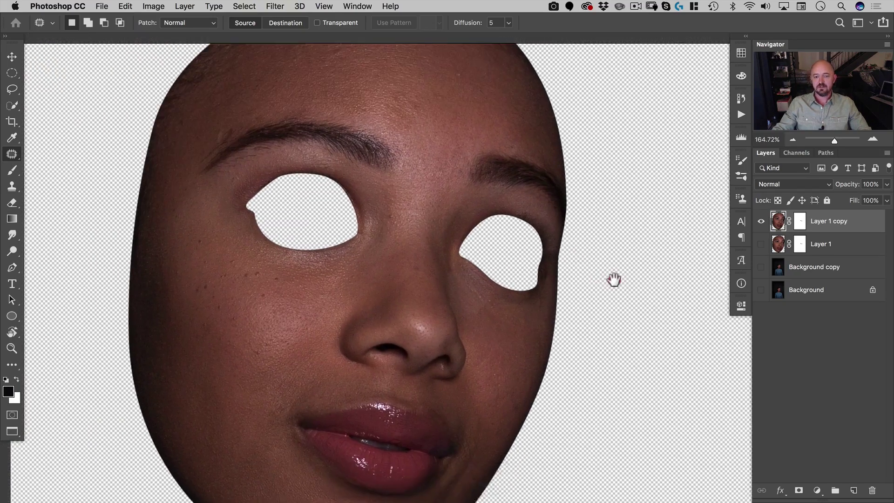
{"action": "left_click_drag", "start_coordinate": [545, 282], "coordinate": [527, 290]}
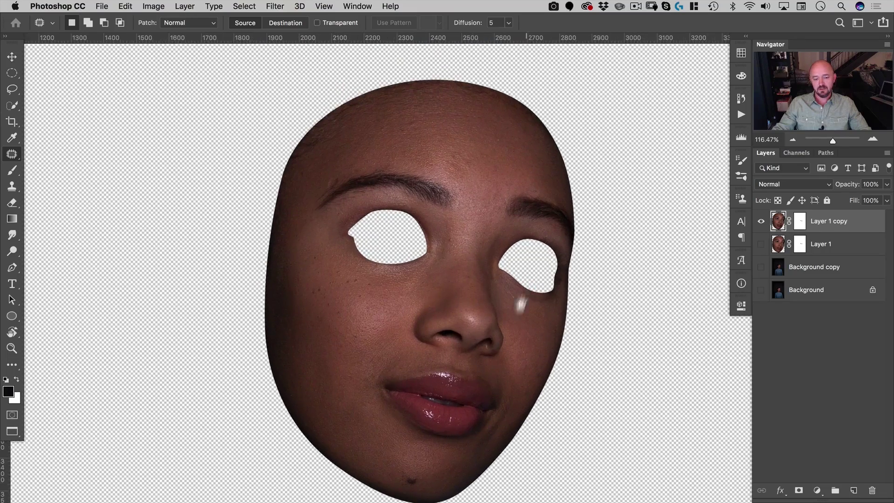
Patch out the dark mole on the chin with clean neighbouring skin and clear the selection
{"action": "left_click_drag", "start_coordinate": [498, 399], "coordinate": [517, 181]}
{"action": "left_click_drag", "start_coordinate": [413, 257], "coordinate": [483, 241]}
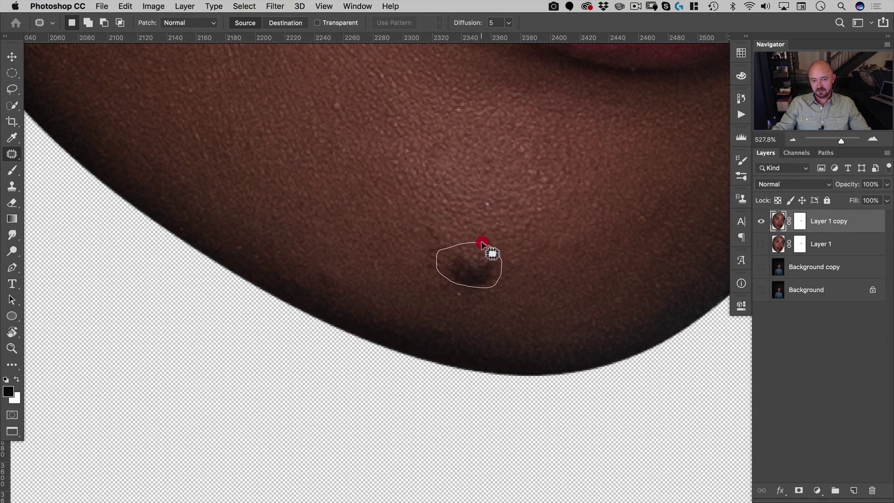
{"action": "mouse_move", "coordinate": [482, 242]}
{"action": "left_mouse_down"}
{"action": "mouse_move", "coordinate": [482, 268]}
{"action": "mouse_move", "coordinate": [577, 279]}
{"action": "left_mouse_up"}
{"action": "key", "text": "ctrl+d"}
{"action": "key", "text": "space"}
{"action": "left_click_drag", "start_coordinate": [613, 245], "coordinate": [492, 330]}
{"action": "mouse_move", "coordinate": [474, 448]}
{"action": "left_mouse_down"}
{"action": "mouse_move", "coordinate": [462, 272]}
{"action": "mouse_move", "coordinate": [486, 278]}
{"action": "mouse_move", "coordinate": [519, 266]}
{"action": "left_mouse_up"}
{"action": "key", "text": "super+d"}
{"action": "key", "text": "space"}
{"action": "left_click_drag", "start_coordinate": [480, 298], "coordinate": [445, 459]}
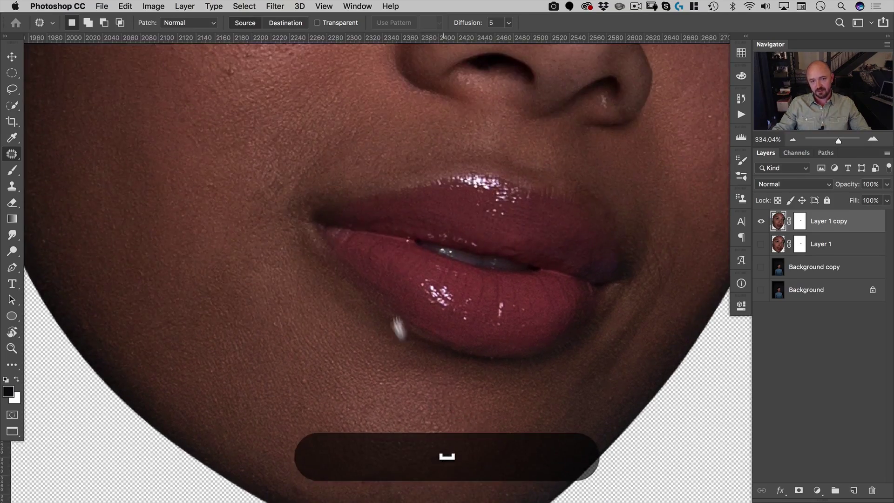
{"action": "left_click_drag", "start_coordinate": [404, 279], "coordinate": [351, 297]}
{"action": "left_click_drag", "start_coordinate": [374, 176], "coordinate": [373, 321]}
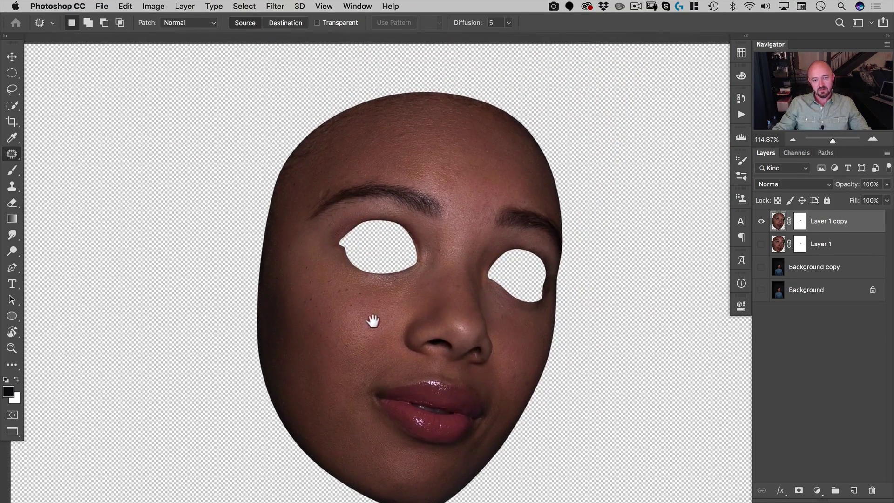
{"action": "mouse_move", "coordinate": [331, 174]}
{"action": "left_mouse_down"}
{"action": "mouse_move", "coordinate": [304, 174]}
{"action": "mouse_move", "coordinate": [347, 174]}
{"action": "mouse_move", "coordinate": [331, 183]}
{"action": "mouse_move", "coordinate": [338, 177]}
{"action": "left_mouse_up"}
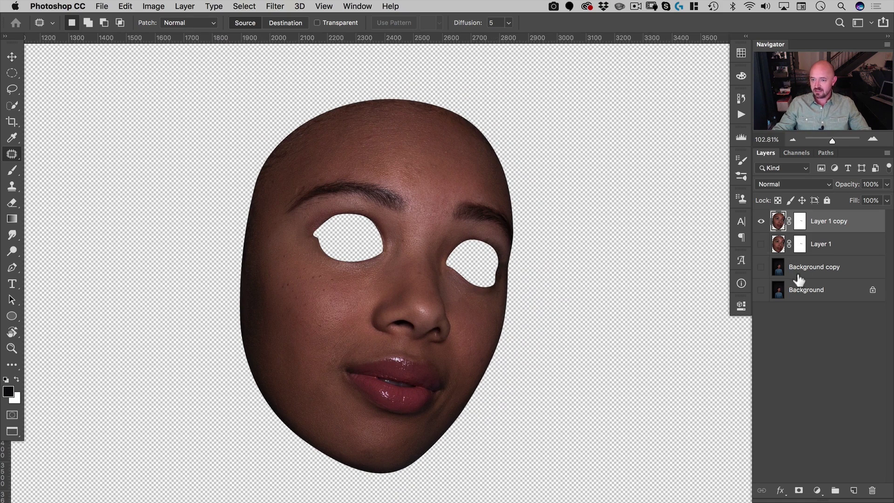
Apply the layer mask on Layer 1 copy and duplicate the layer
{"action": "key", "text": "v"}
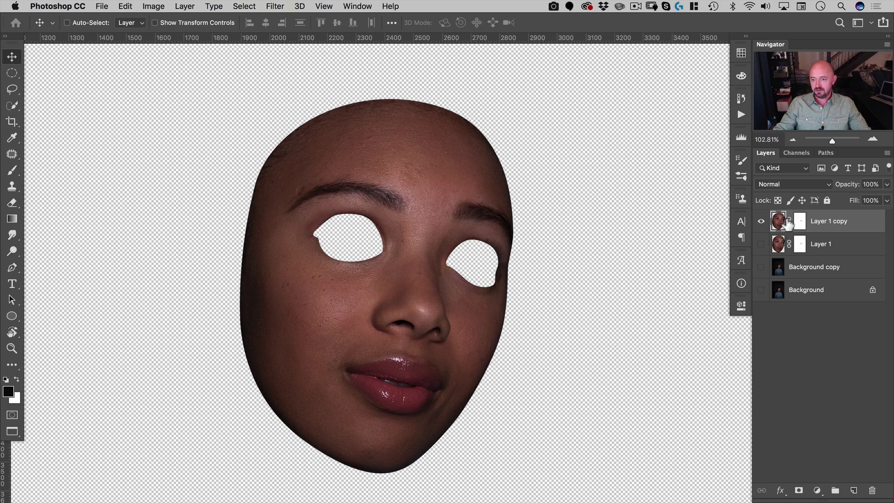
{"action": "right_click", "coordinate": [800, 219]}
{"action": "left_click", "coordinate": [756, 249]}
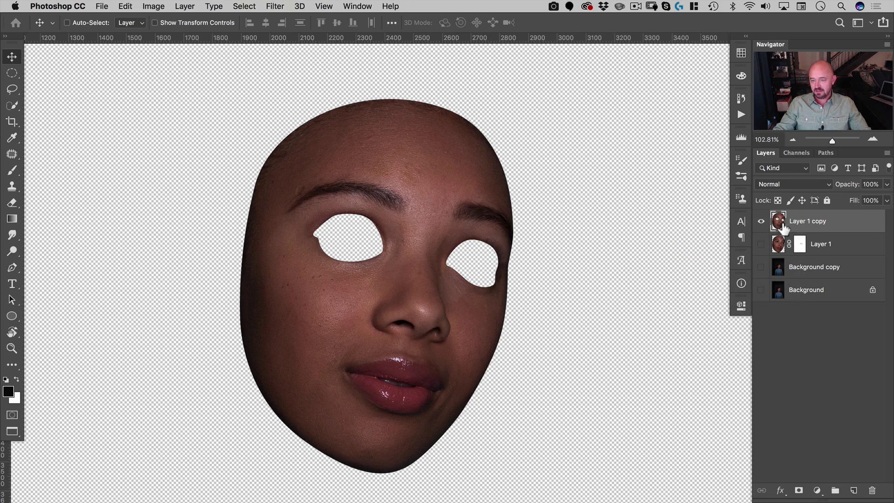
{"action": "key", "text": "super+j"}
{"action": "key", "text": "v"}
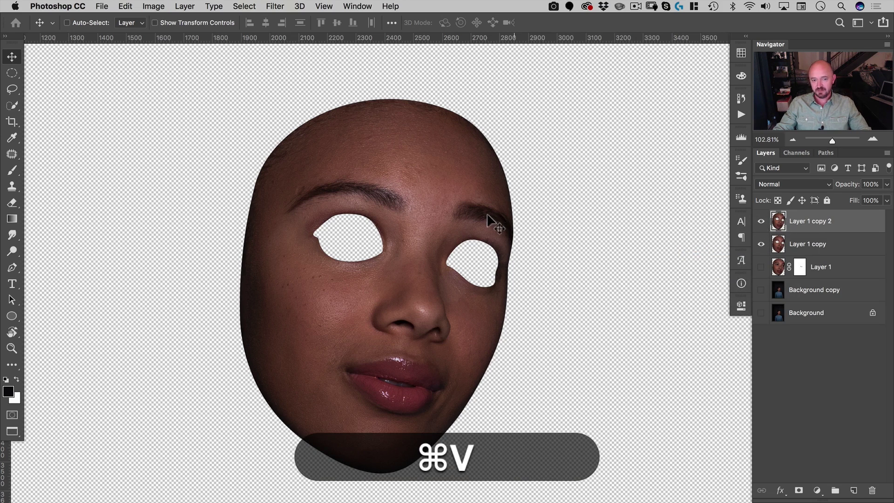
Nudge the duplicated face layer slightly to the left of the original
{"action": "key", "text": "Left"}
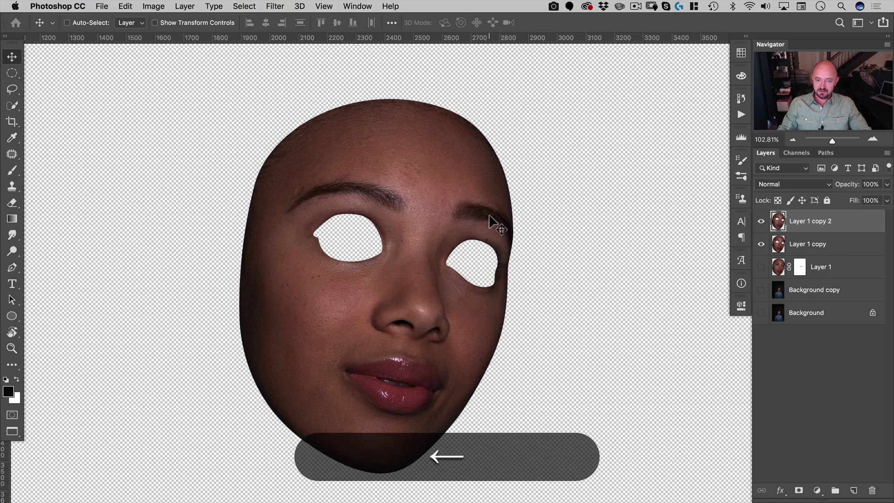
{"action": "key", "text": "Left"}
{"action": "key", "text": "shift+Left"}
{"action": "key", "text": "Right"}
{"action": "key", "text": "Right"}
{"action": "key", "text": "Right"}
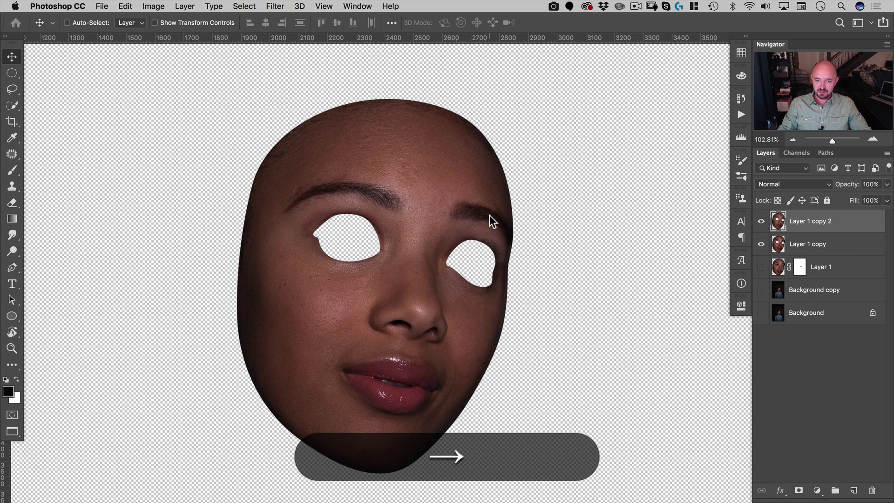
Place Layer 1 copy 2 beneath Layer 1 copy and nudge it down and sideways to form an inner rim around the eye holes
{"action": "left_click_drag", "start_coordinate": [808, 225], "coordinate": [808, 254]}
{"action": "left_click", "coordinate": [434, 243], "text": "super"}
{"action": "left_click_drag", "start_coordinate": [466, 229], "coordinate": [485, 225]}
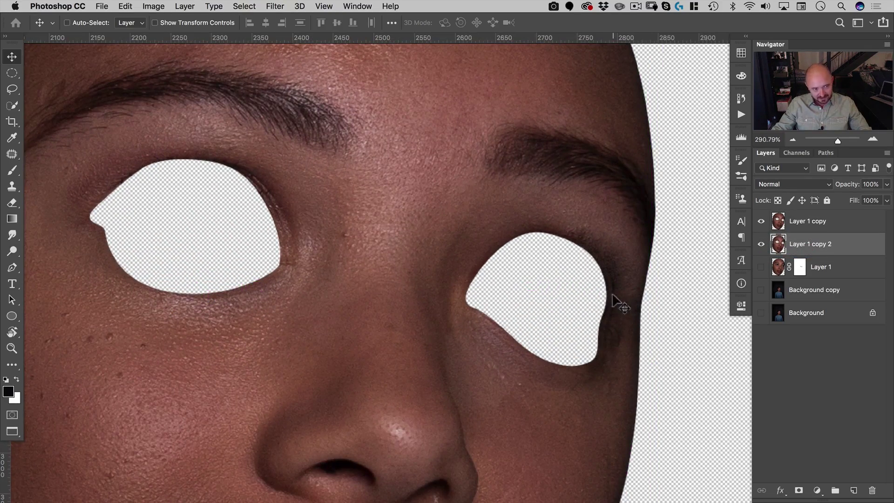
{"action": "key", "text": "Down"}
{"action": "key", "text": "Down"}
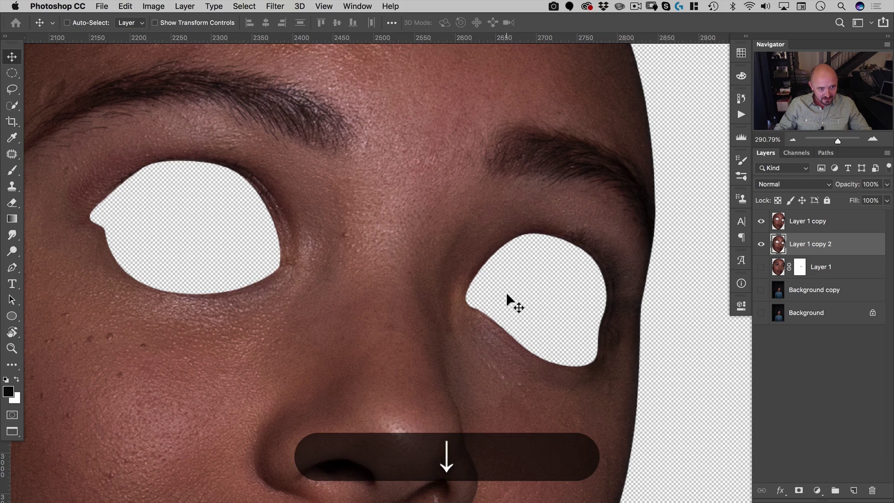
{"action": "key", "text": "Right"}
{"action": "key", "text": "Right"}
{"action": "key", "text": "Down"}
{"action": "key", "text": "Left"}
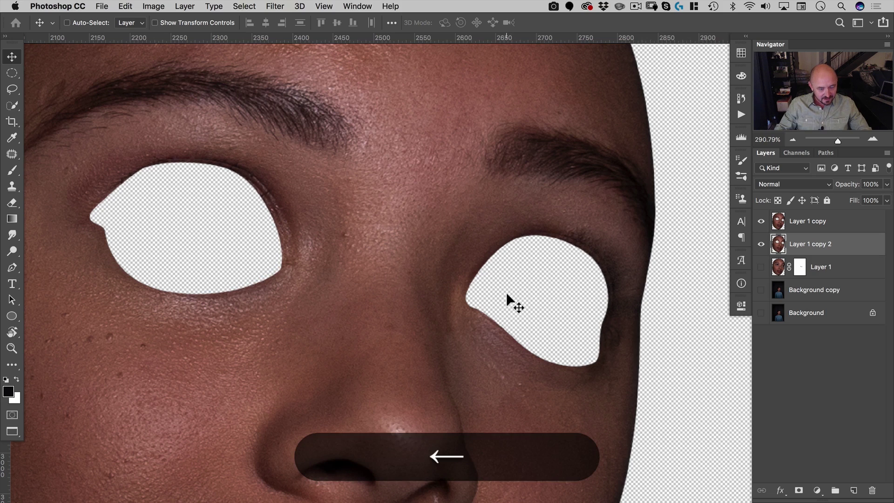
{"action": "key", "text": "super"}
{"action": "key", "text": "super+m"}
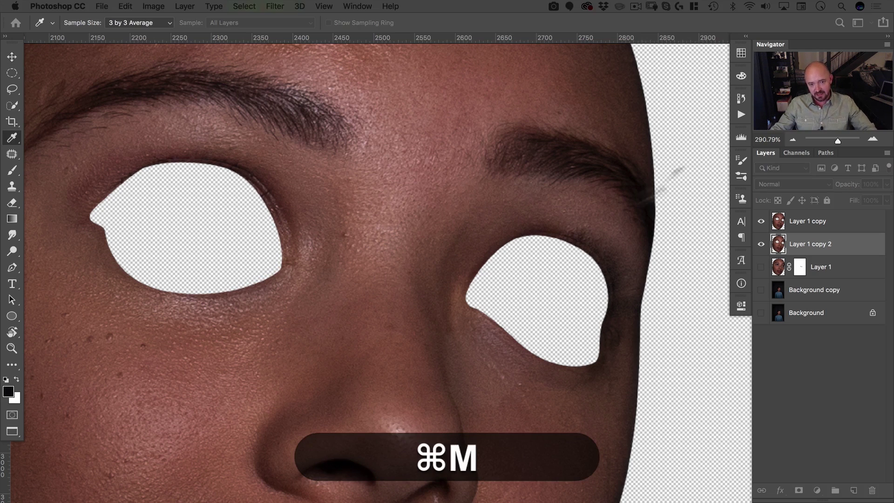
{"action": "left_click_drag", "start_coordinate": [680, 164], "coordinate": [522, 79]}
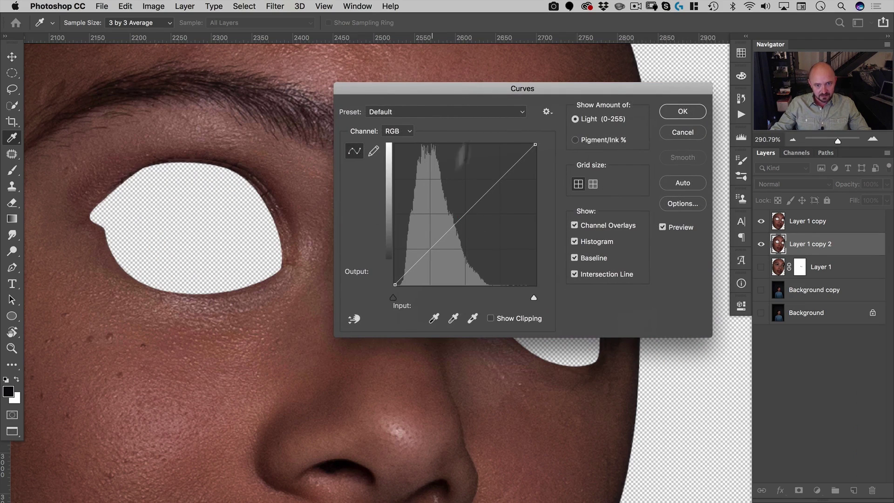
{"action": "left_click_drag", "start_coordinate": [461, 85], "coordinate": [424, 74]}
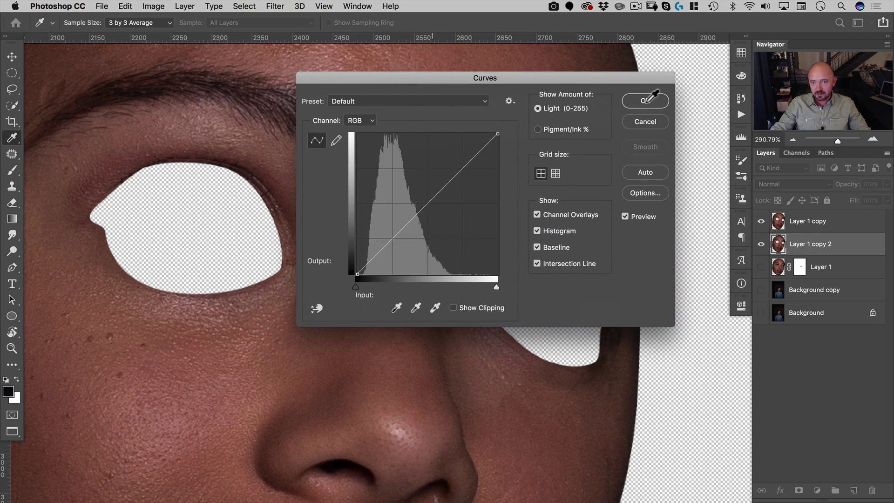
{"action": "left_click", "coordinate": [426, 207]}
{"action": "key", "text": "Escape"}
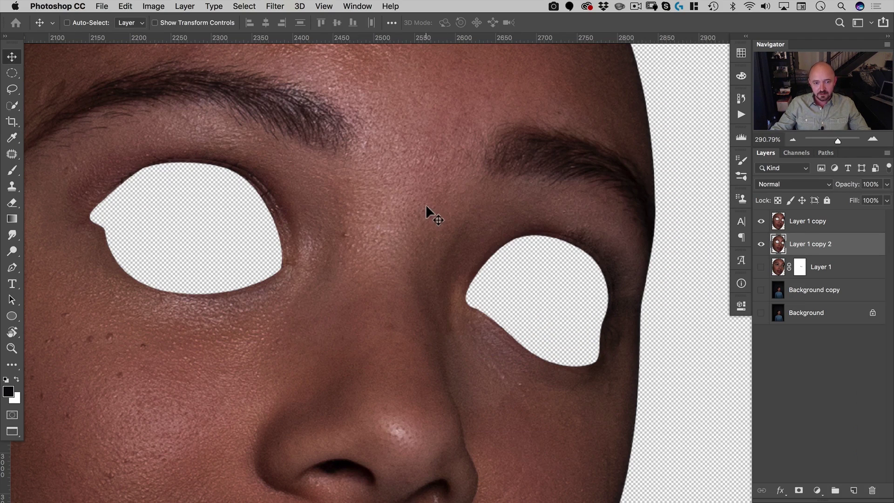
Darken Layer 1 copy 2 with Curves, lowering the white point's output to 203 and setting a midtone point at input 155, output 100
{"action": "key", "text": "super+m"}
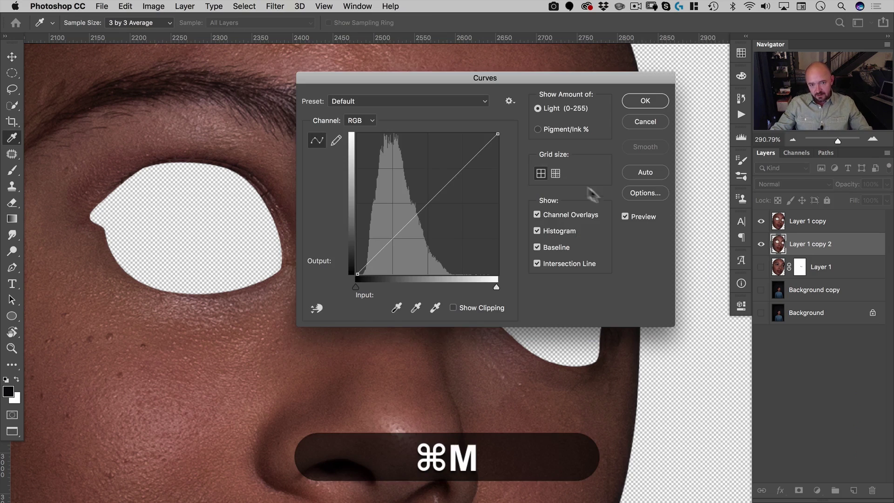
{"action": "left_click_drag", "start_coordinate": [443, 194], "coordinate": [440, 212]}
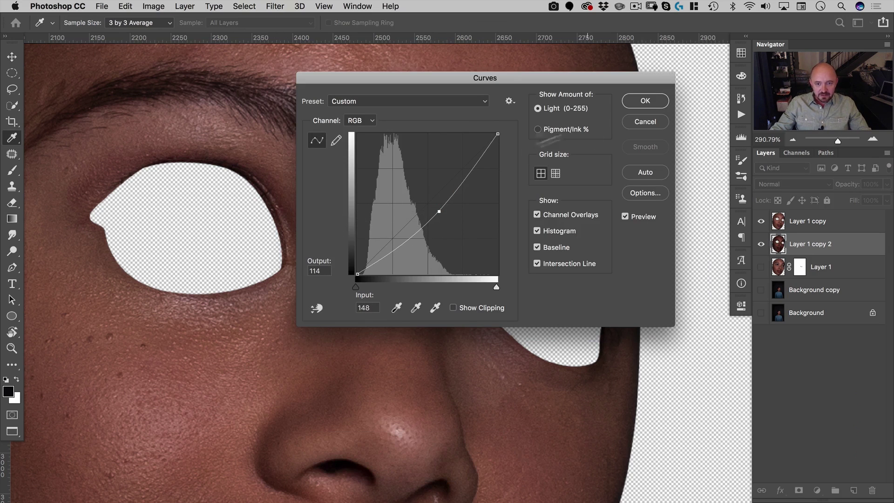
{"action": "left_click_drag", "start_coordinate": [499, 132], "coordinate": [507, 156]}
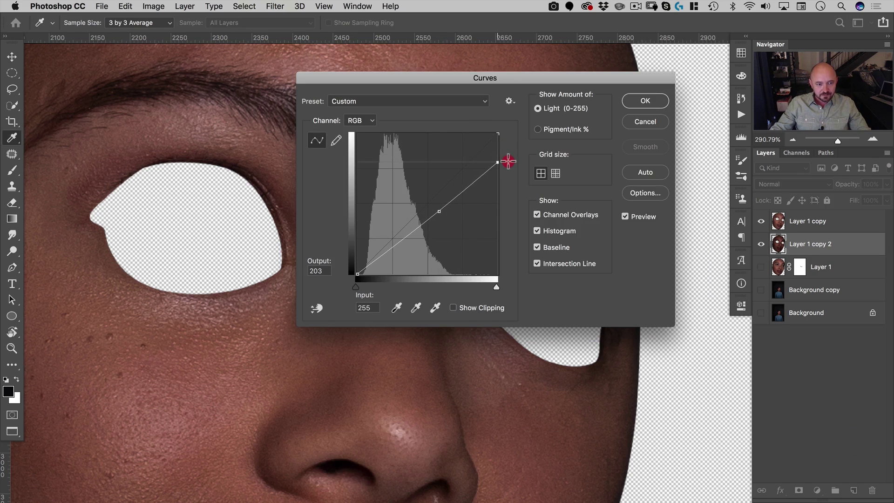
{"action": "left_click_drag", "start_coordinate": [438, 213], "coordinate": [444, 218]}
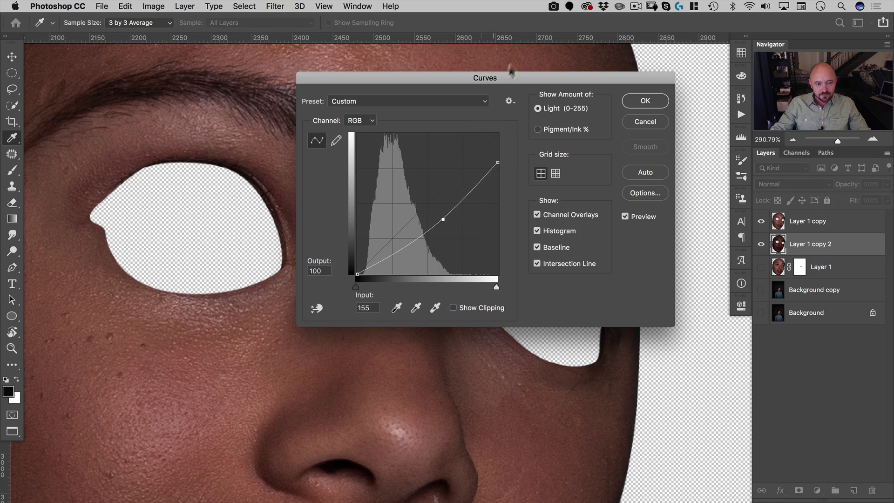
{"action": "left_click_drag", "start_coordinate": [541, 78], "coordinate": [604, 93]}
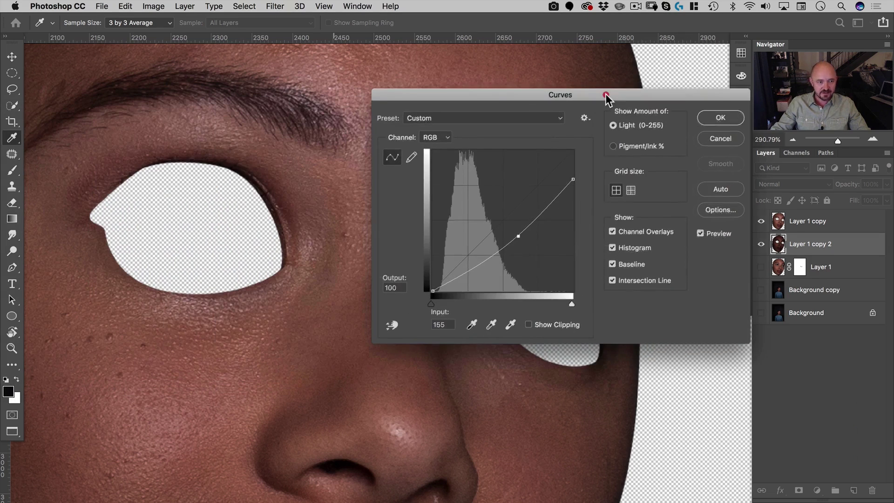
{"action": "left_click", "coordinate": [740, 119]}
Fine-tune the offset of the darkened layer with small nudges so the mask's thickness shows at the eye holes
{"action": "key", "text": "v"}
{"action": "key", "text": "Up"}
{"action": "key", "text": "Left"}
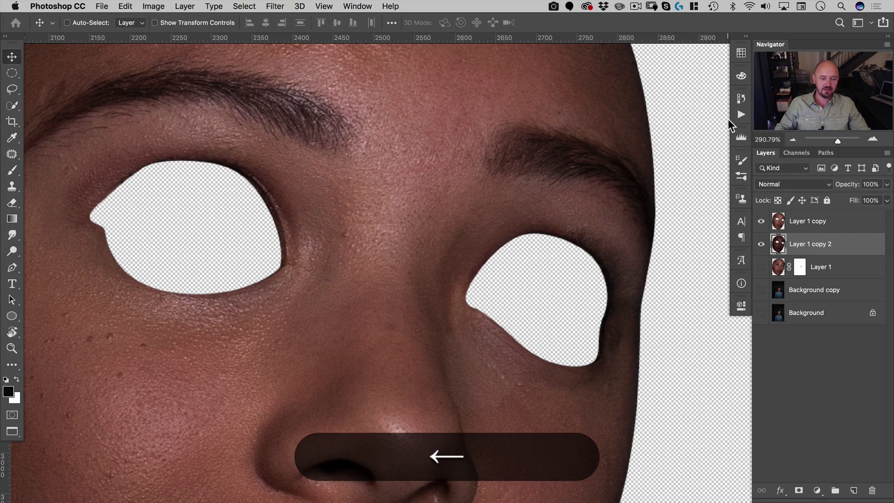
{"action": "key", "text": "Down"}
{"action": "key", "text": "Right"}
{"action": "key", "text": "Down"}
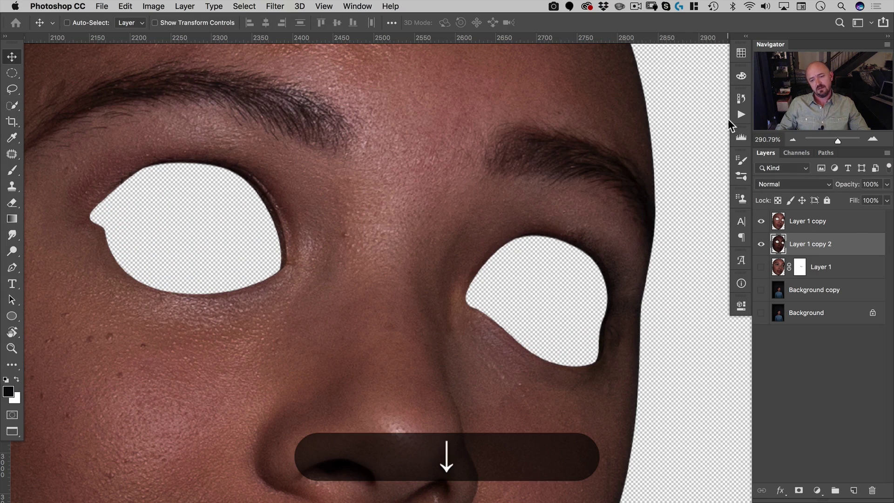
{"action": "key", "text": "Left"}
{"action": "key", "text": "space"}
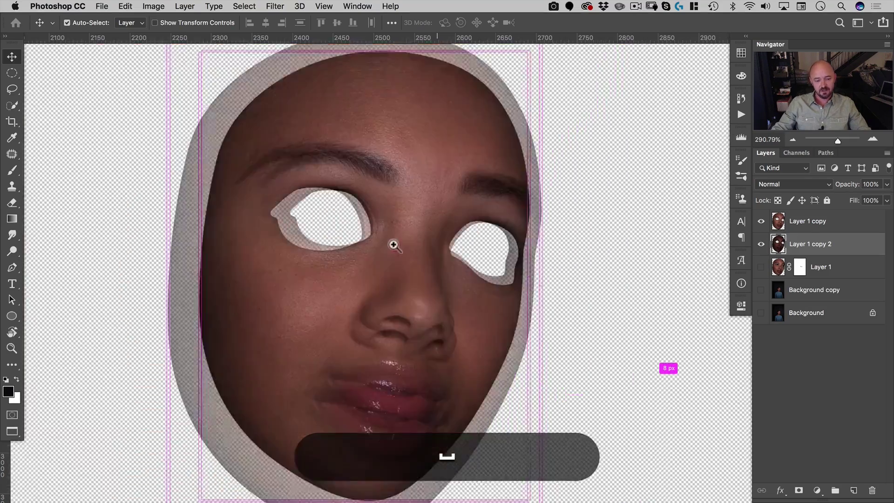
{"action": "left_click_drag", "start_coordinate": [394, 244], "coordinate": [425, 214]}
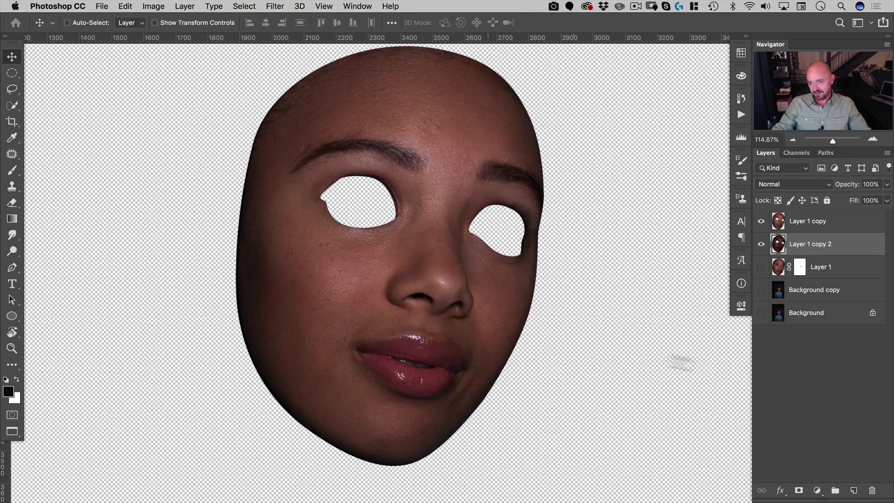
Mask Layer 1 copy 2 with the outline of Layer 1's face and apply the mask
{"action": "key", "text": "super"}
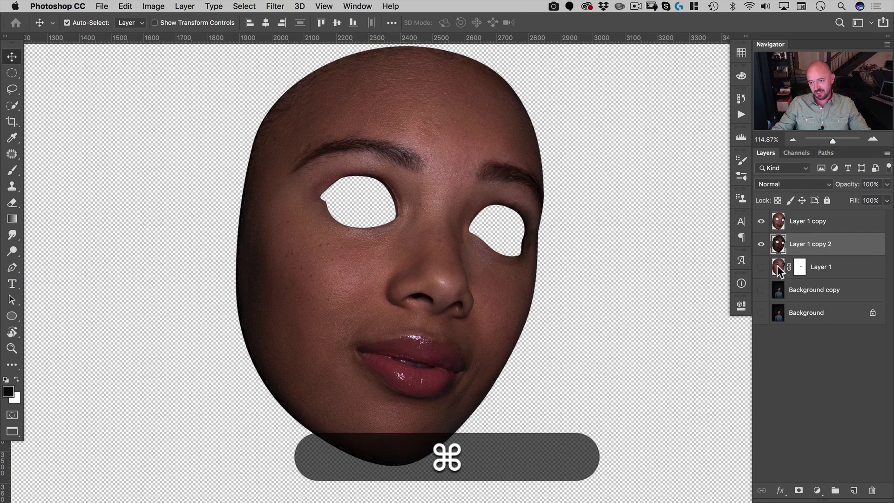
{"action": "left_click", "coordinate": [778, 269], "text": "super"}
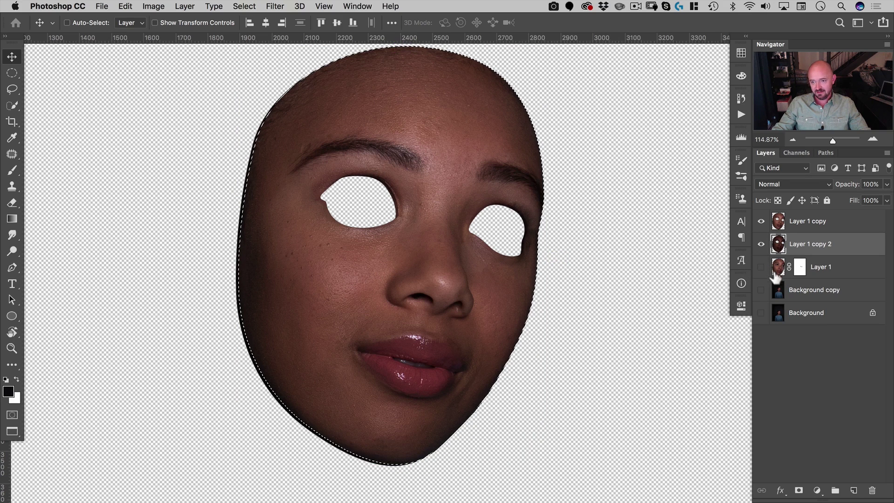
{"action": "left_click", "coordinate": [797, 490]}
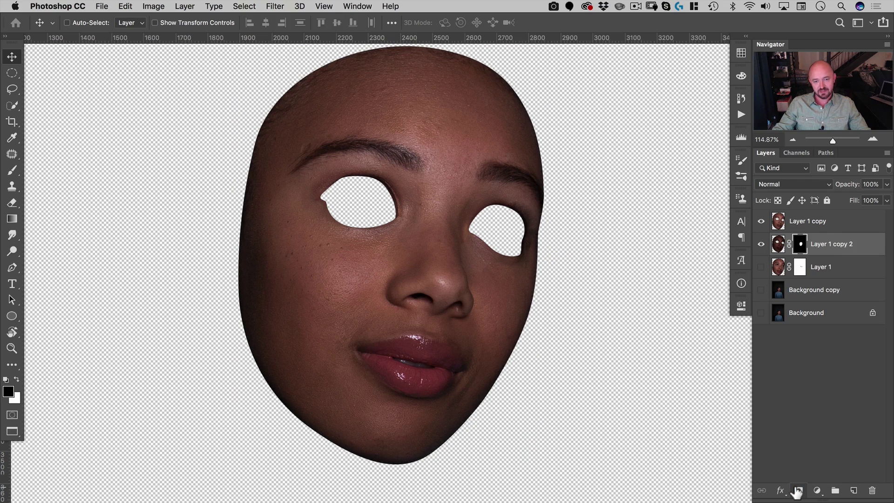
{"action": "right_click", "coordinate": [801, 247]}
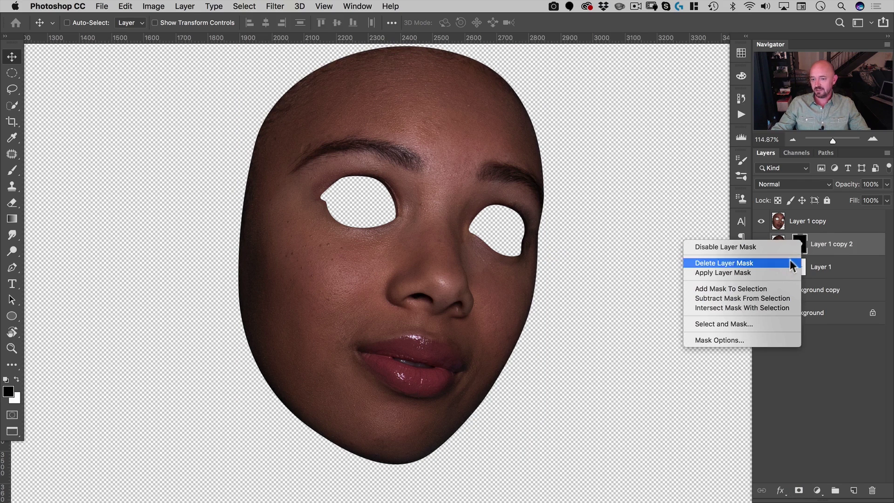
{"action": "left_click", "coordinate": [782, 272]}
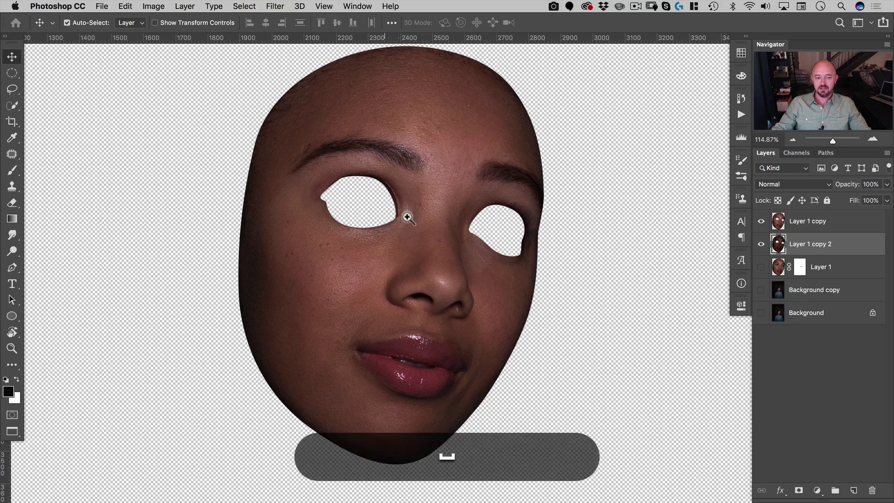
{"action": "left_click_drag", "start_coordinate": [407, 216], "coordinate": [373, 235]}
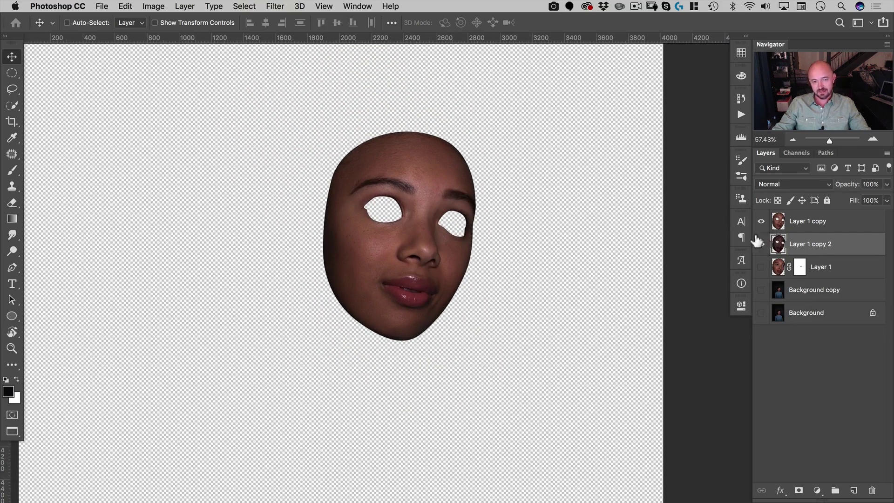
Combine Layer 1 copy and Layer 1 copy 2 into a single smart object
{"action": "left_click", "coordinate": [793, 226], "text": "shift"}
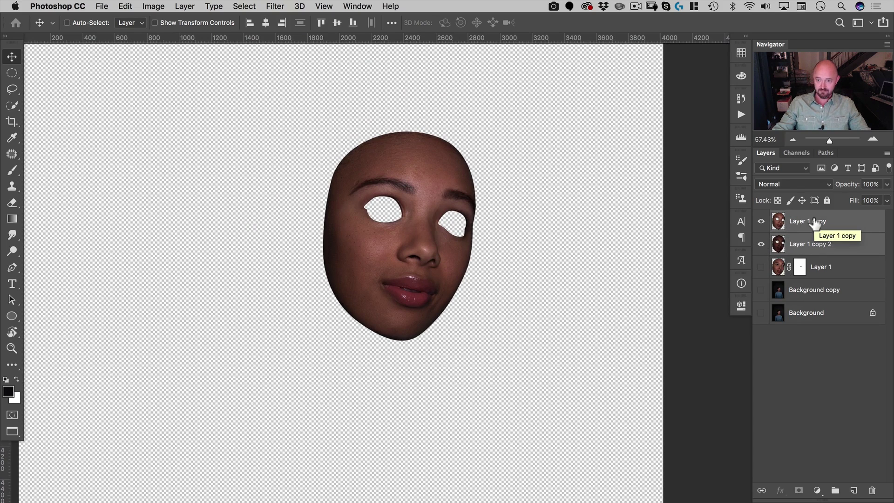
{"action": "right_click", "coordinate": [848, 217]}
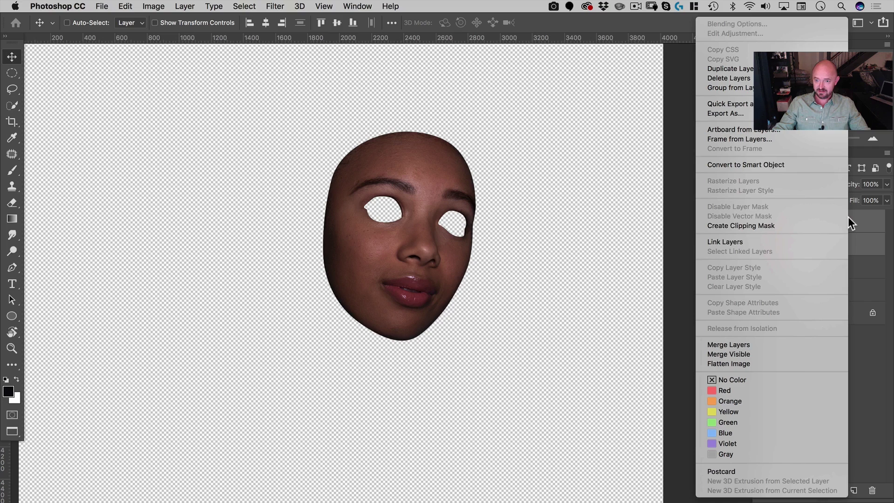
{"action": "left_click", "coordinate": [772, 163]}
Float the Us-poster-tutorial-107.dng document beside the poster and copy its smart object mask into Us-poster-composite.psd
{"action": "key", "text": "f"}
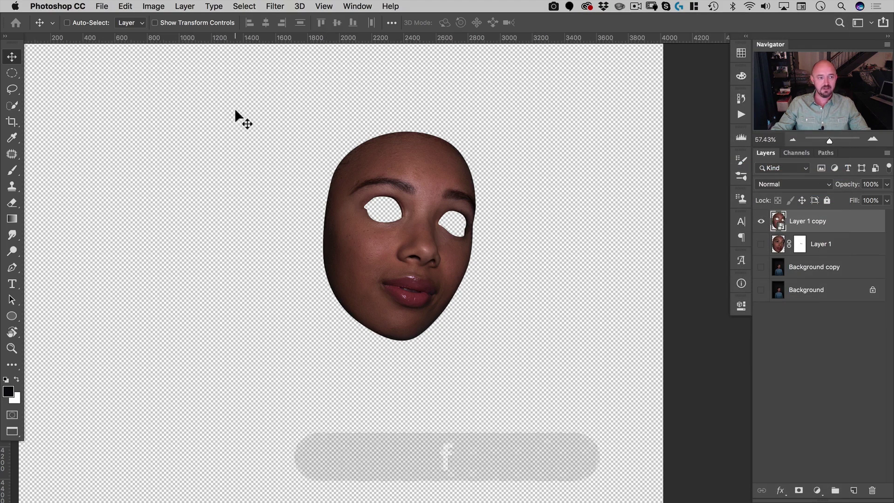
{"action": "key", "text": "f"}
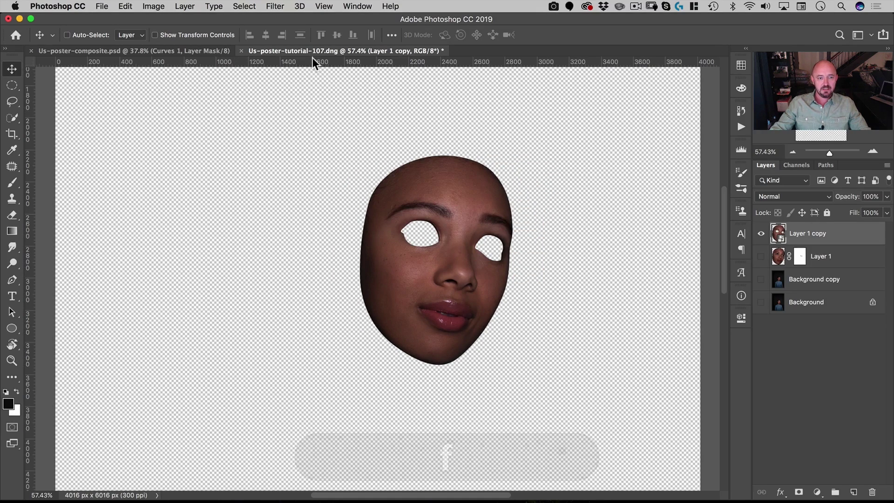
{"action": "mouse_move", "coordinate": [315, 50]}
{"action": "left_mouse_down"}
{"action": "mouse_move", "coordinate": [330, 109]}
{"action": "mouse_move", "coordinate": [370, 82]}
{"action": "left_mouse_up"}
{"action": "left_click", "coordinate": [365, 166], "text": "alt+super"}
{"action": "left_click", "coordinate": [357, 168], "text": "alt+super"}
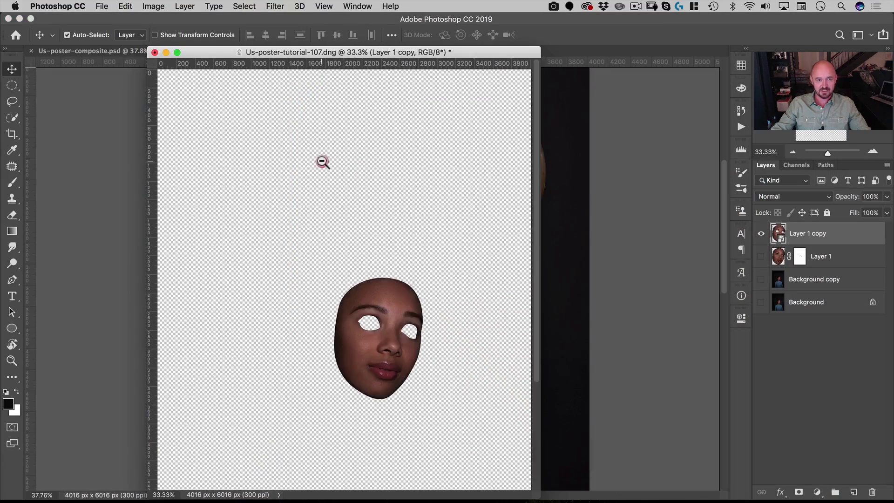
{"action": "left_click", "coordinate": [321, 162], "text": "alt+super"}
{"action": "left_click_drag", "start_coordinate": [270, 56], "coordinate": [513, 91]}
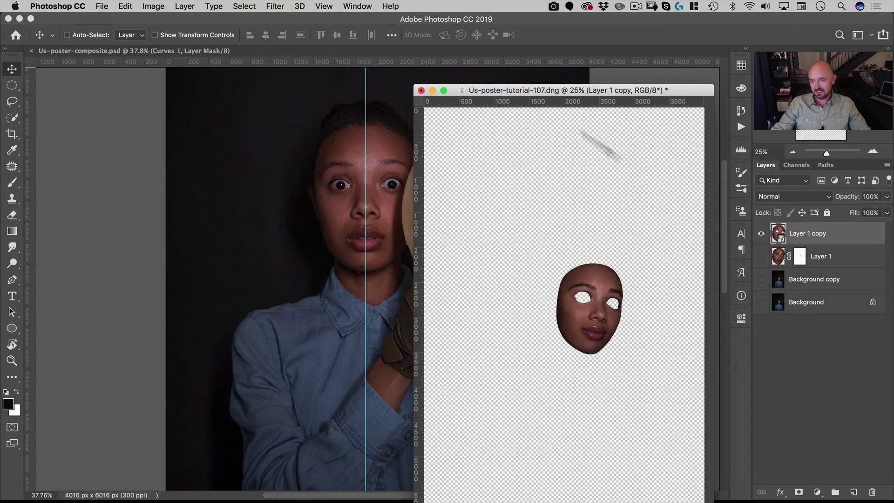
{"action": "left_click_drag", "start_coordinate": [779, 238], "coordinate": [353, 273]}
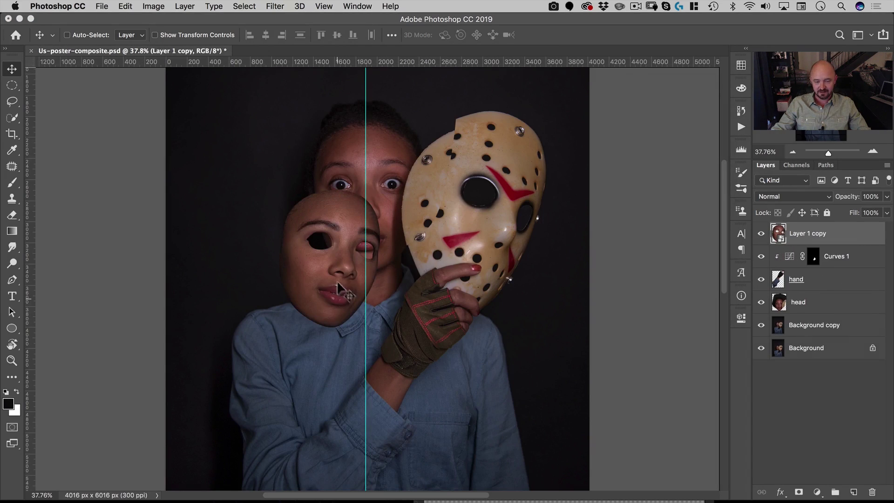
Move the copied mask above the gloved hand, partly over the hockey mask, and name its layer "face mask"
{"action": "left_click_drag", "start_coordinate": [341, 300], "coordinate": [438, 233]}
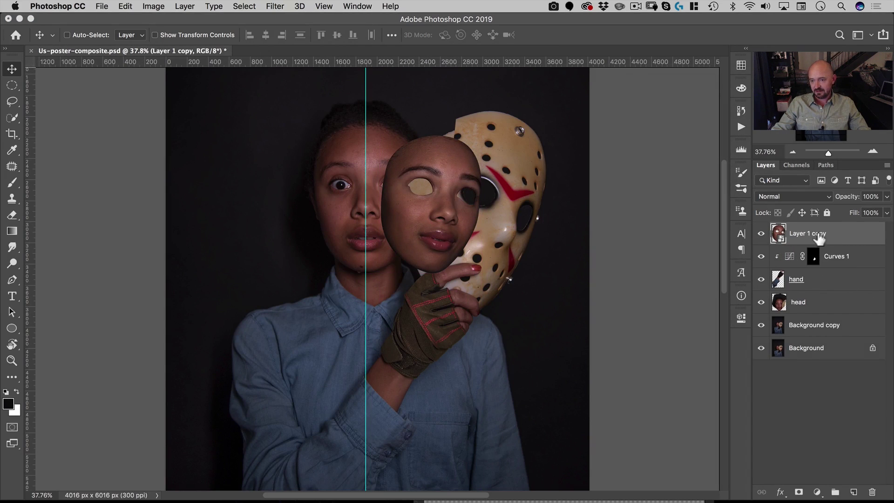
{"action": "type", "text": "face mask"}
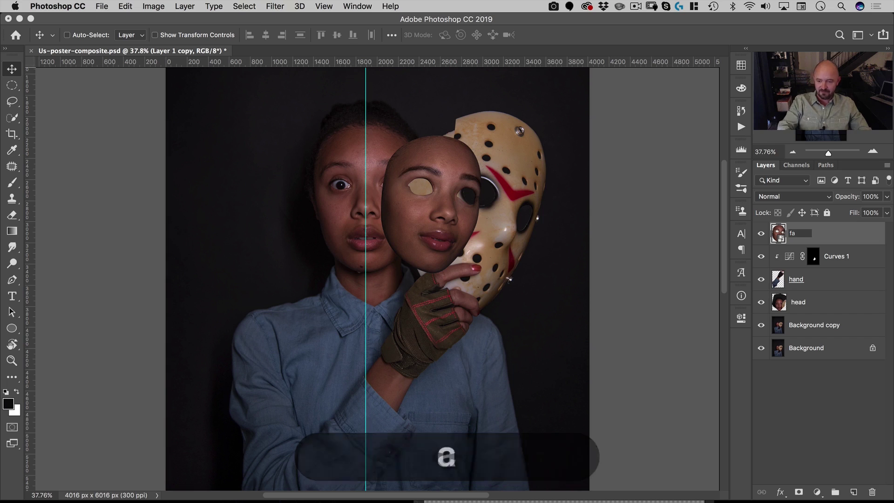
{"action": "key", "text": "Return"}
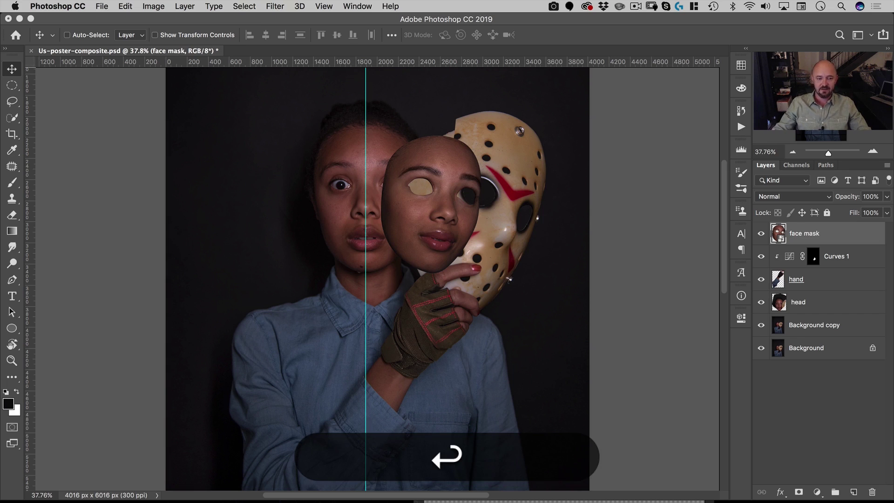
Hide the guides and lay the face mask over the woman's face for a size comparison
{"action": "key", "text": "super+space"}
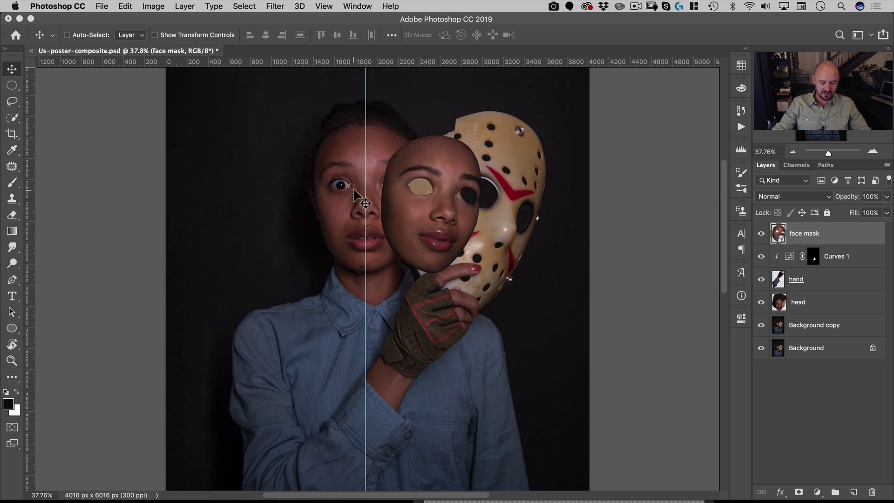
{"action": "key", "text": "super+semicolon"}
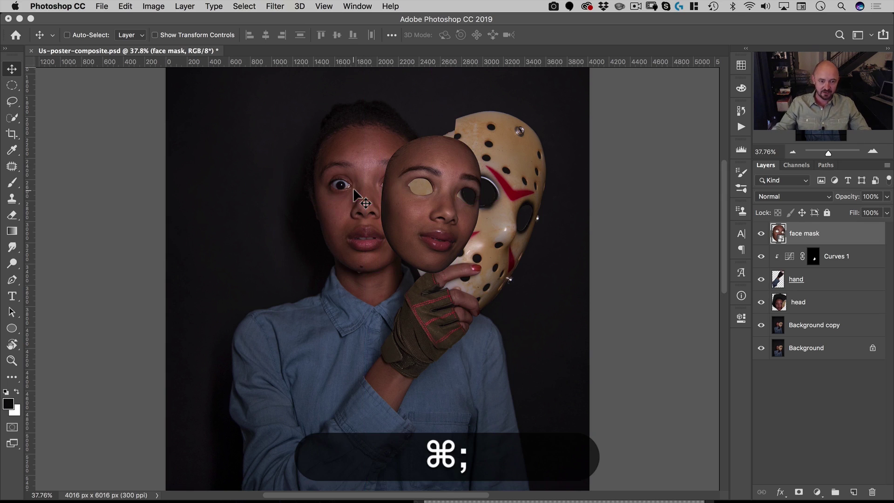
{"action": "left_click_drag", "start_coordinate": [359, 186], "coordinate": [404, 179]}
{"action": "left_click_drag", "start_coordinate": [427, 246], "coordinate": [418, 304]}
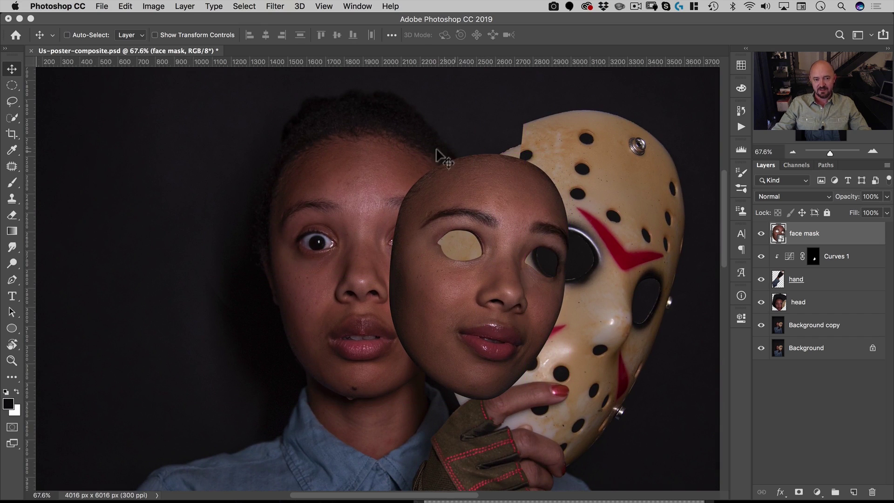
{"action": "mouse_move", "coordinate": [365, 209]}
{"action": "left_mouse_down"}
{"action": "mouse_move", "coordinate": [379, 214]}
{"action": "mouse_move", "coordinate": [376, 201]}
{"action": "left_mouse_up"}
Enlarge the face mask proportionally to about 112.4% to match the woman's face
{"action": "key", "text": "super+t"}
{"action": "key", "text": "shift+super+t"}
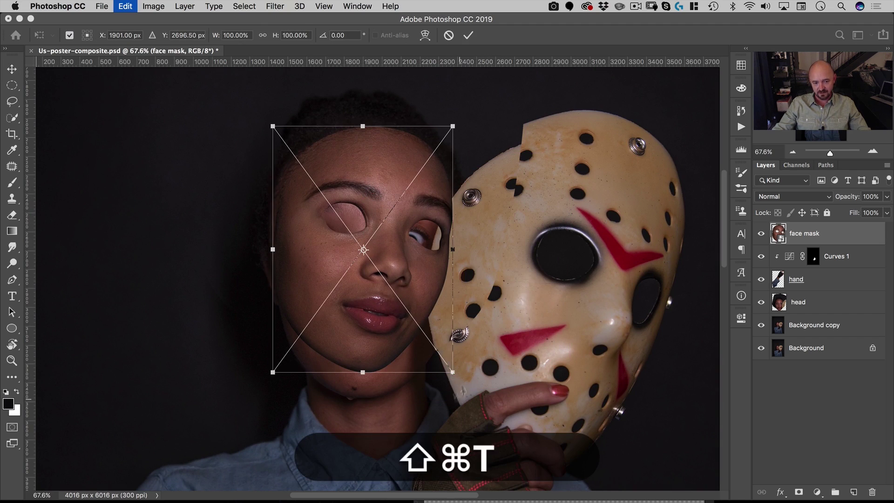
{"action": "left_click_drag", "start_coordinate": [452, 372], "coordinate": [480, 412]}
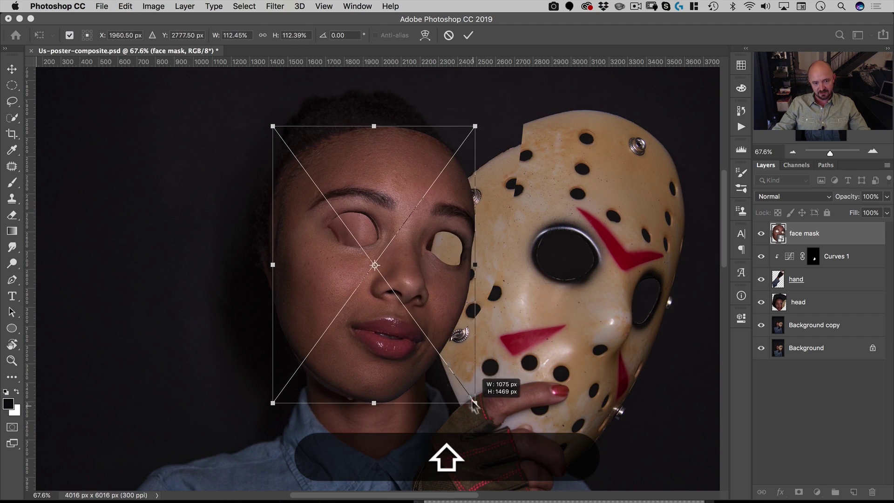
{"action": "double_click", "coordinate": [415, 372]}
Move the face mask back above the gloved hand and place its layer beneath the hand layer
{"action": "left_click_drag", "start_coordinate": [415, 372], "coordinate": [457, 368]}
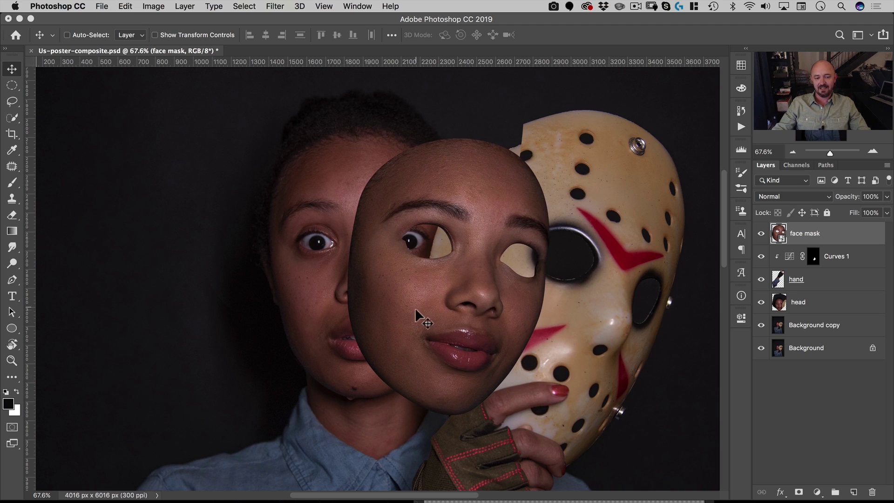
{"action": "left_click_drag", "start_coordinate": [416, 311], "coordinate": [502, 192]}
{"action": "key", "text": "space"}
{"action": "left_click_drag", "start_coordinate": [813, 235], "coordinate": [816, 283]}
Select the hand layer together with its clipped Curves 1 adjustment
{"action": "left_click", "coordinate": [832, 258]}
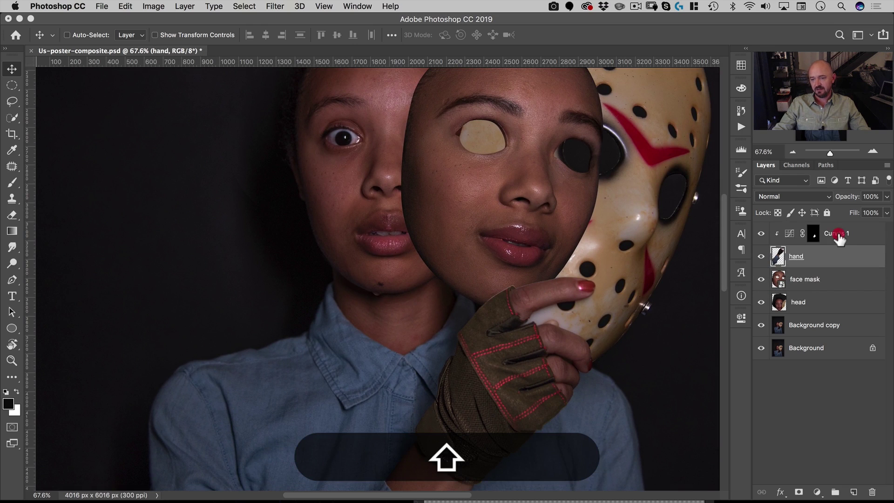
{"action": "left_click", "coordinate": [839, 235], "text": "shift"}
{"action": "left_click_drag", "start_coordinate": [534, 274], "coordinate": [497, 252]}
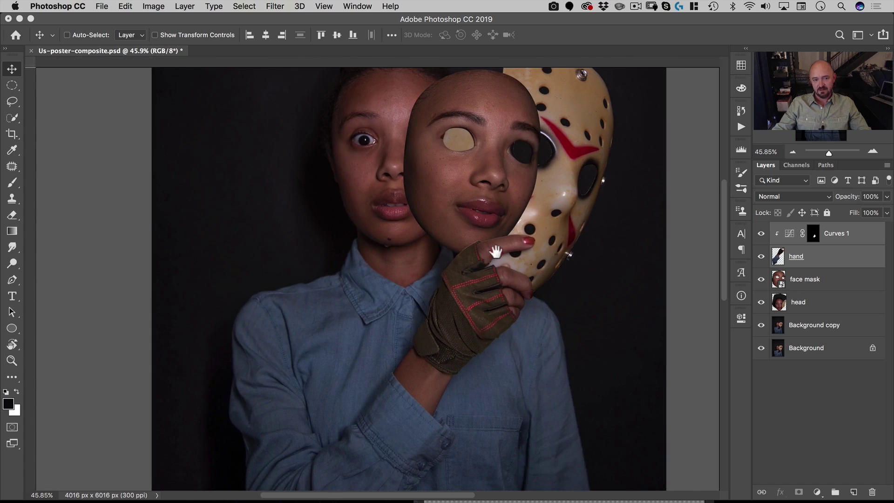
{"action": "key", "text": "super+t"}
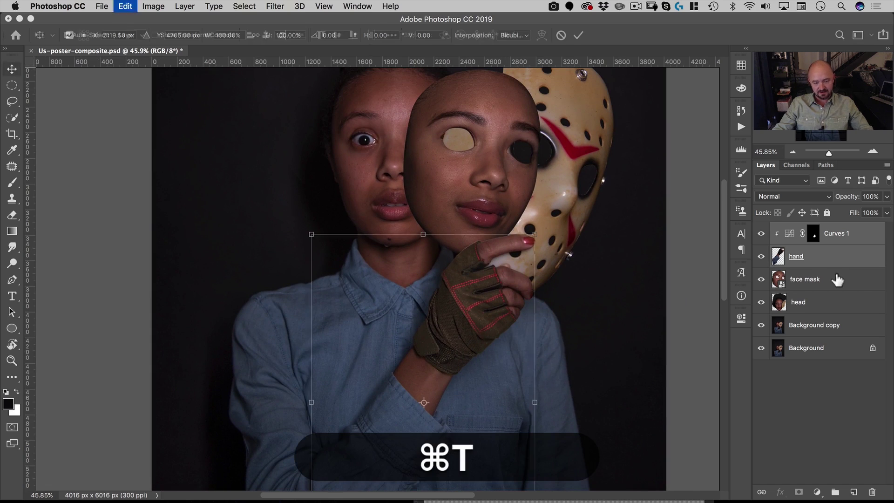
{"action": "left_click_drag", "start_coordinate": [424, 404], "coordinate": [324, 449]}
{"action": "key", "text": "Return"}
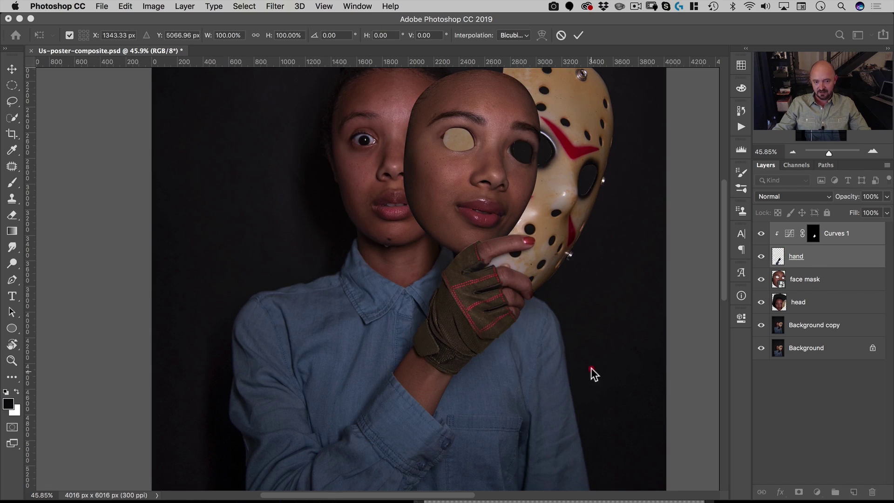
Rotate the hand and Curves 1 layers about -8.4° around a pivot at the forearm so the fingers overlap the face mask
{"action": "key", "text": "super+t"}
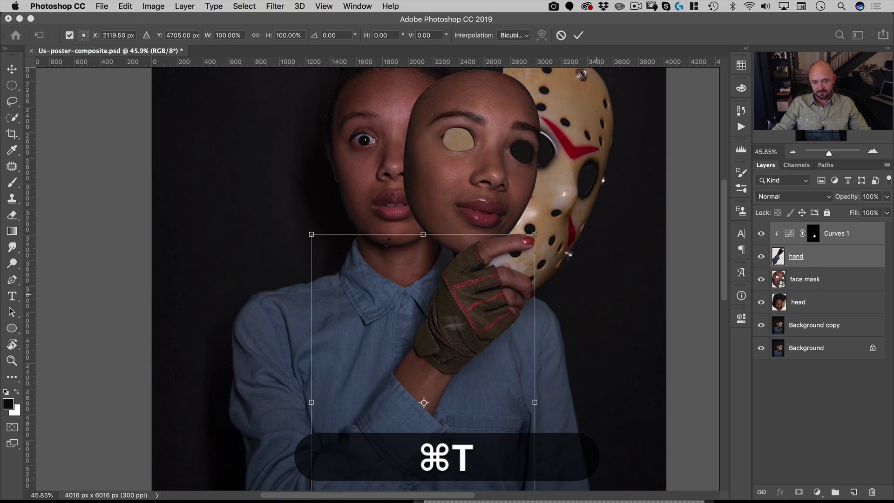
{"action": "left_click_drag", "start_coordinate": [423, 403], "coordinate": [321, 450]}
{"action": "left_click_drag", "start_coordinate": [548, 252], "coordinate": [528, 211]}
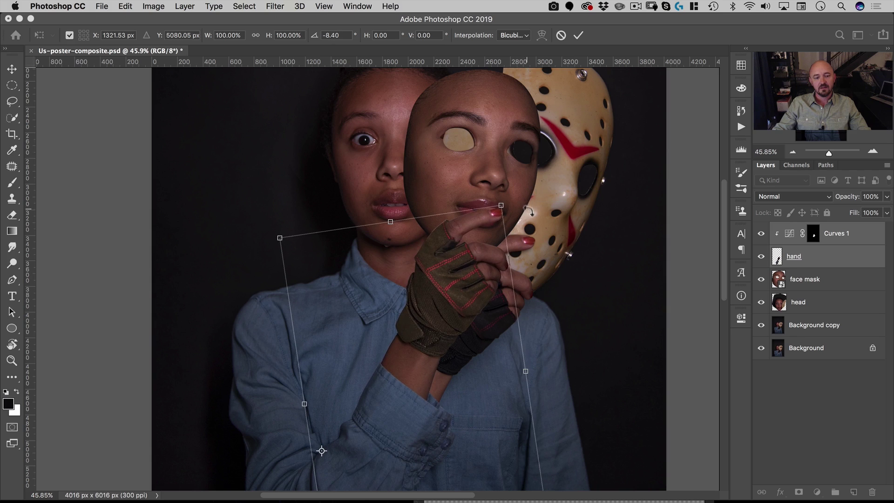
{"action": "key", "text": "Return"}
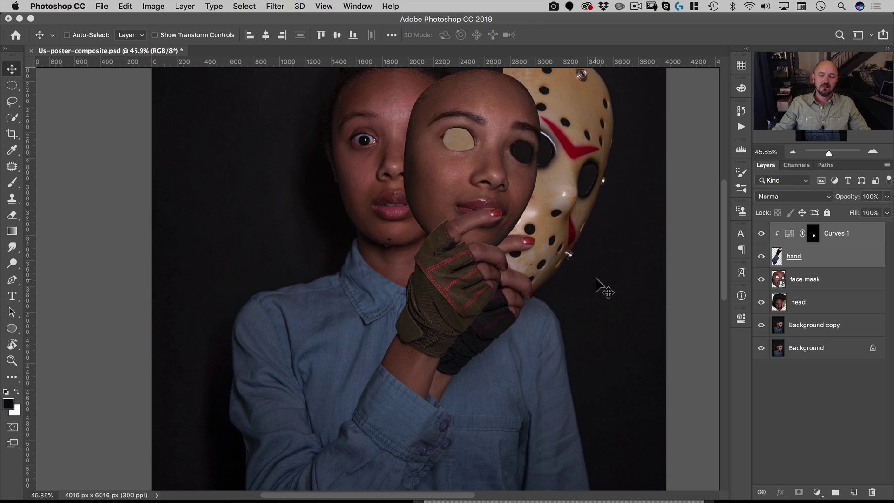
Shift the face mask layer slightly up and sideways so its mouth clears the fingertip
{"action": "left_click", "coordinate": [824, 279]}
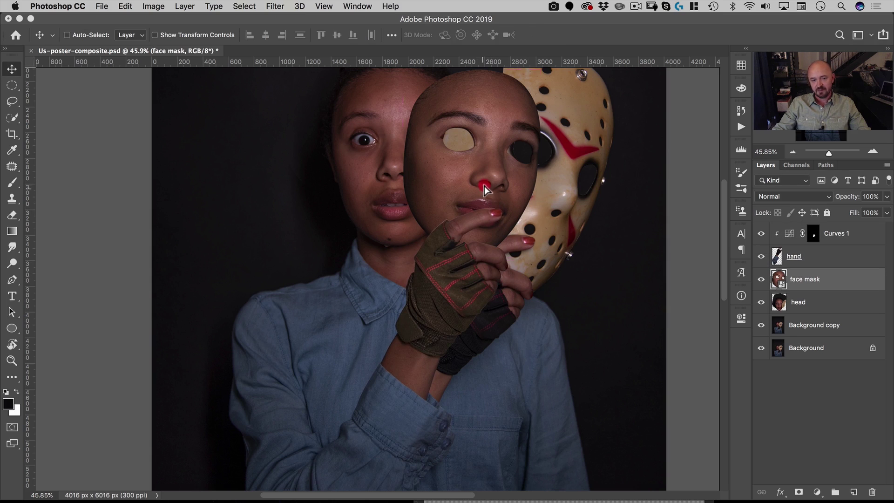
{"action": "left_click_drag", "start_coordinate": [484, 187], "coordinate": [484, 182]}
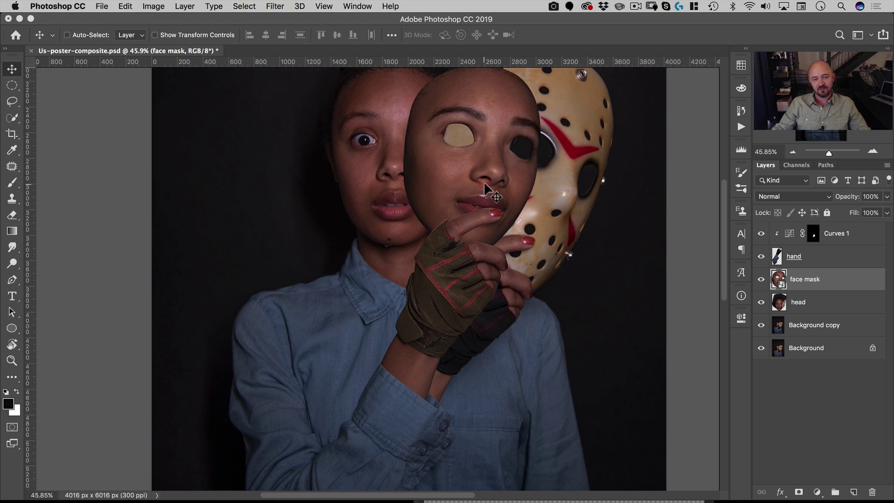
{"action": "key", "text": "Up"}
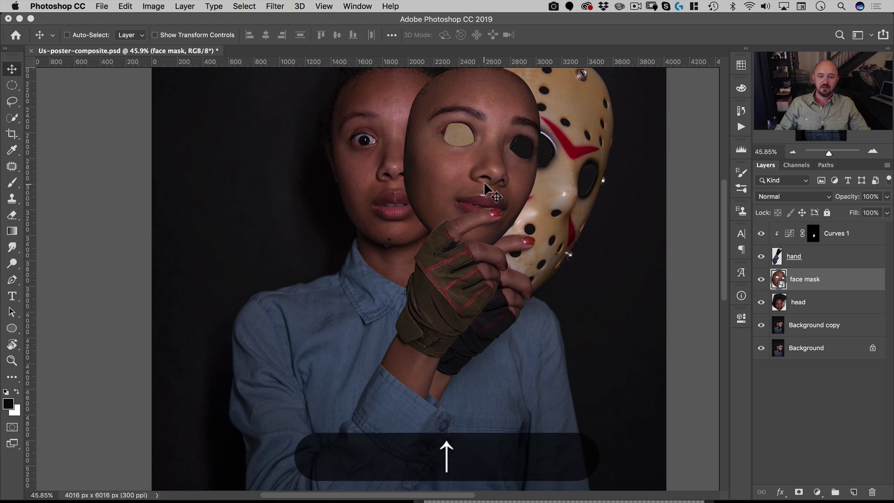
{"action": "key", "text": "Up"}
{"action": "key", "text": "Right"}
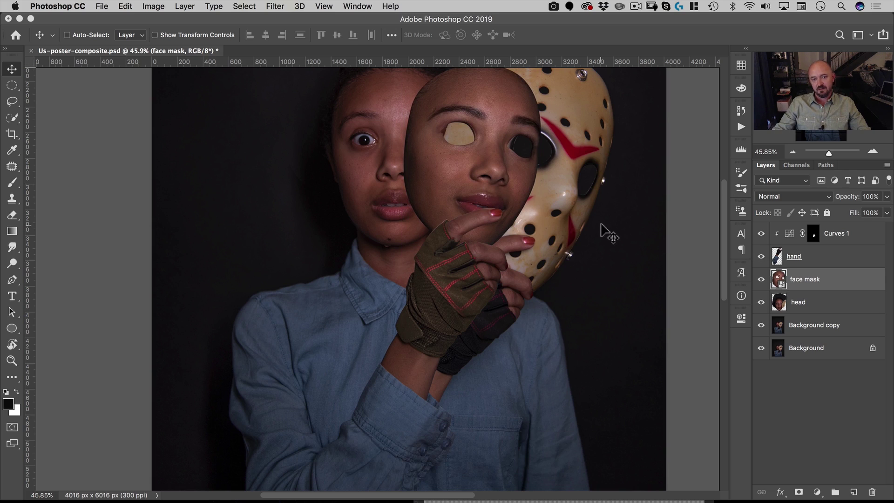
Rotate the face mask about -7.15° around a pivot placed where the index finger meets the glove
{"action": "key", "text": "super+t"}
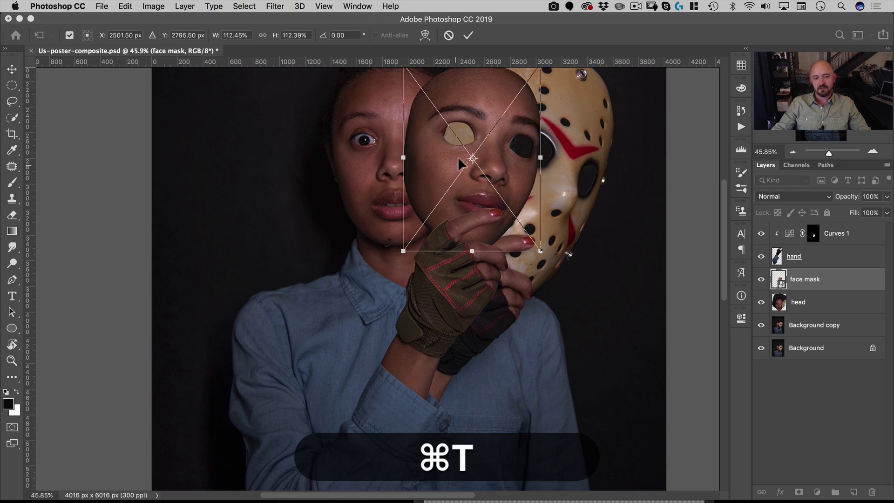
{"action": "left_click_drag", "start_coordinate": [472, 158], "coordinate": [449, 227]}
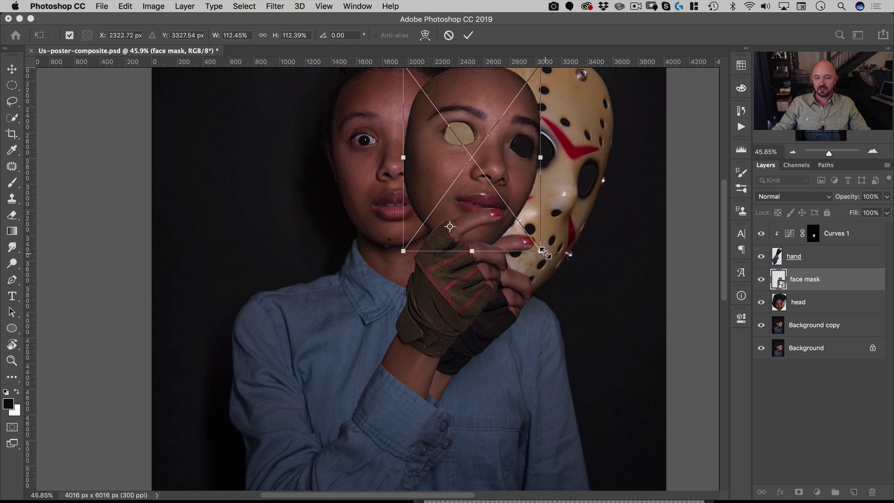
{"action": "mouse_move", "coordinate": [554, 255]}
{"action": "left_mouse_down"}
{"action": "mouse_move", "coordinate": [560, 233]}
{"action": "mouse_move", "coordinate": [553, 241]}
{"action": "left_mouse_up"}
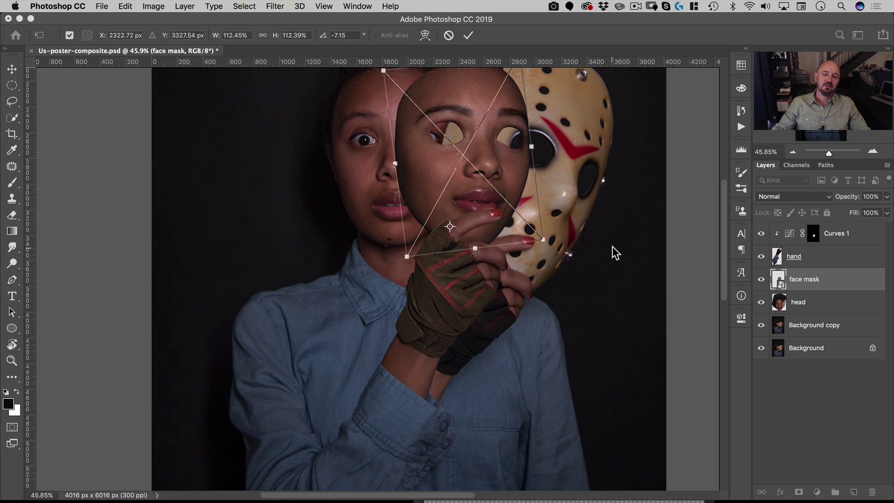
Nudge the face mask slightly toward the hockey mask and tilt it further to about -10.39°
{"action": "key", "text": "Right"}
{"action": "key", "text": "Right"}
{"action": "key", "text": "Right"}
{"action": "key", "text": "Right"}
{"action": "key", "text": "Right"}
{"action": "key", "text": "Right"}
{"action": "key", "text": "Right"}
{"action": "key", "text": "Right"}
{"action": "key", "text": "Right"}
{"action": "key", "text": "Right"}
{"action": "key", "text": "Right"}
{"action": "key", "text": "Right"}
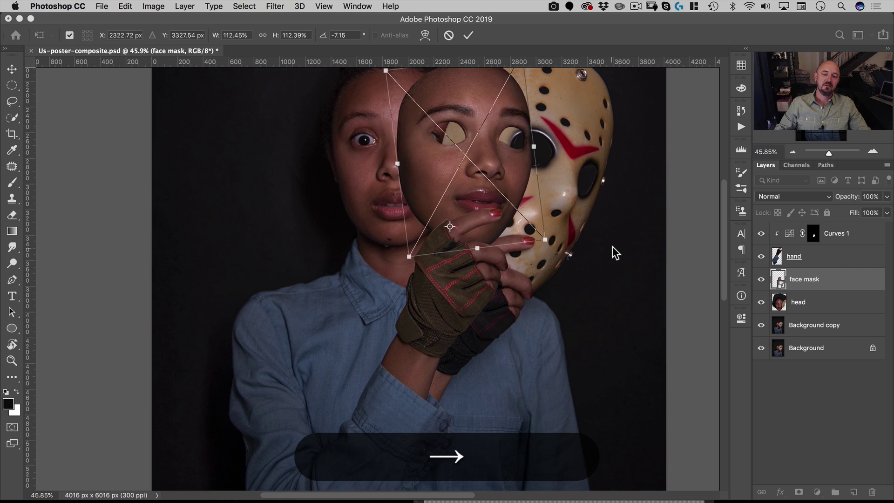
{"action": "key", "text": "Left"}
{"action": "key", "text": "Left"}
{"action": "key", "text": "Left"}
{"action": "key", "text": "Left"}
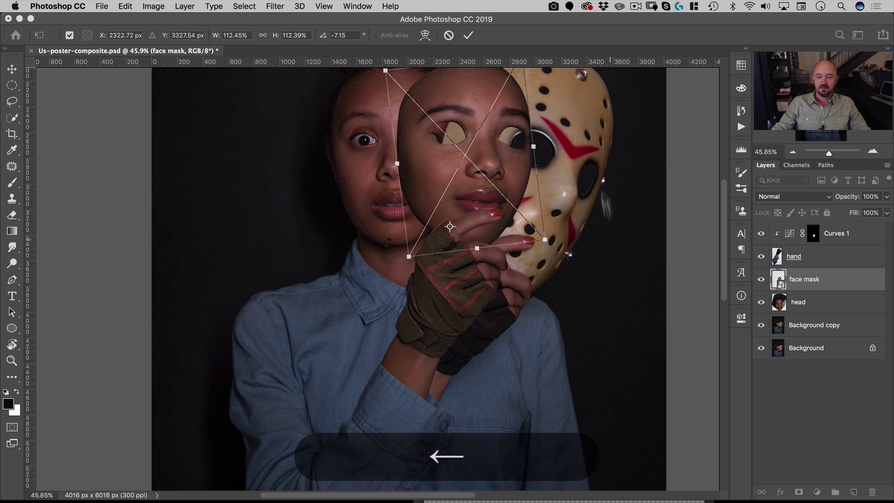
{"action": "left_click_drag", "start_coordinate": [540, 176], "coordinate": [544, 179]}
{"action": "key", "text": "super+z"}
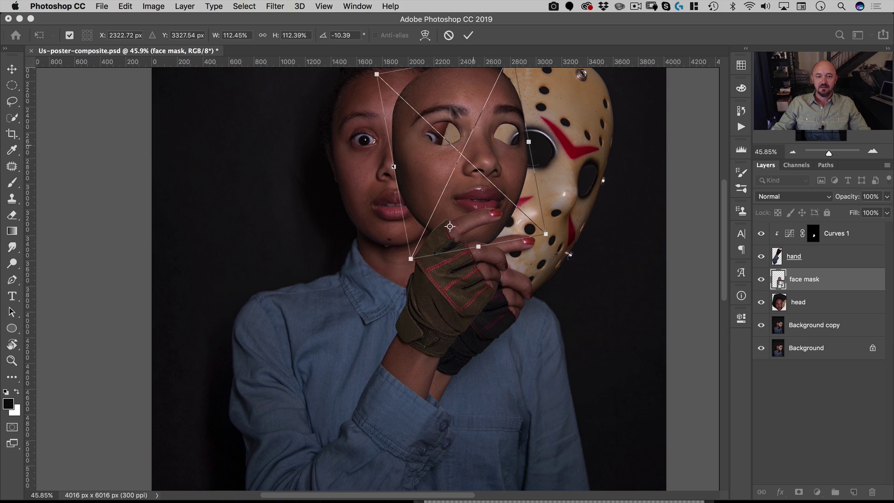
Warp the face mask slightly, adjusting its outer cheek edge and the area around the left eye hole, and apply the transform
{"action": "left_click", "coordinate": [425, 35]}
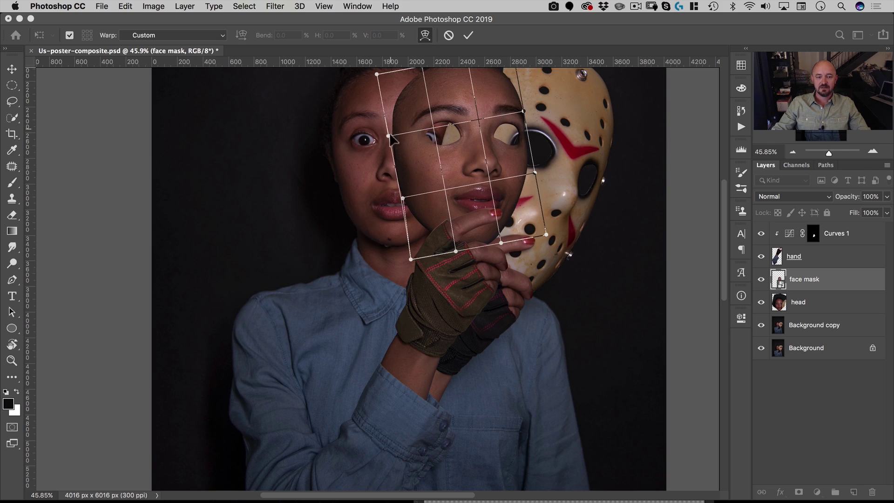
{"action": "left_click_drag", "start_coordinate": [390, 137], "coordinate": [392, 136]}
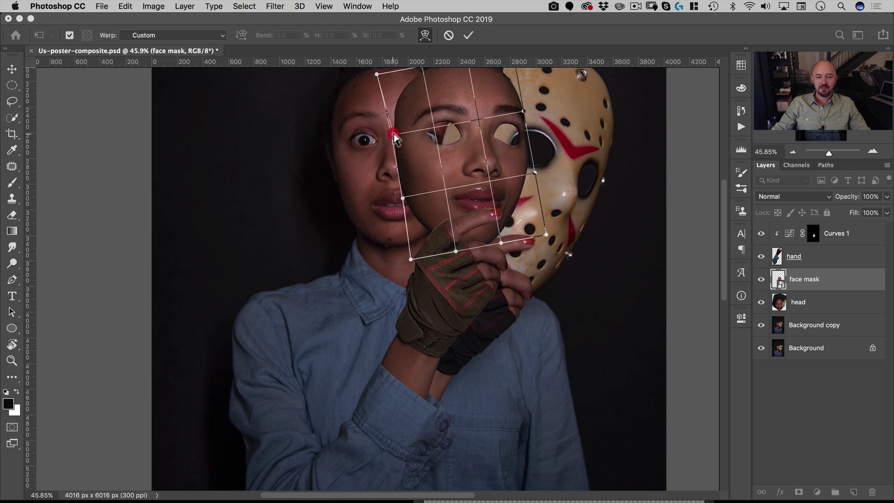
{"action": "left_click_drag", "start_coordinate": [431, 138], "coordinate": [428, 140]}
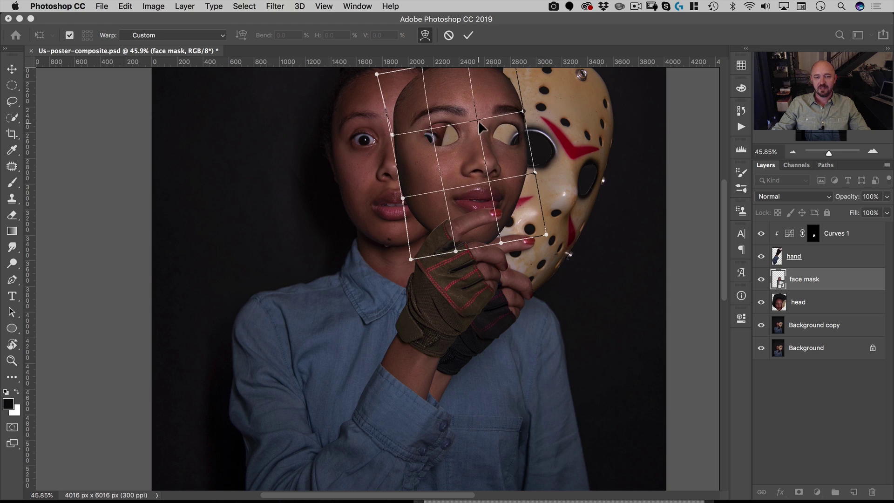
{"action": "left_click", "coordinate": [432, 142]}
{"action": "left_click", "coordinate": [469, 36]}
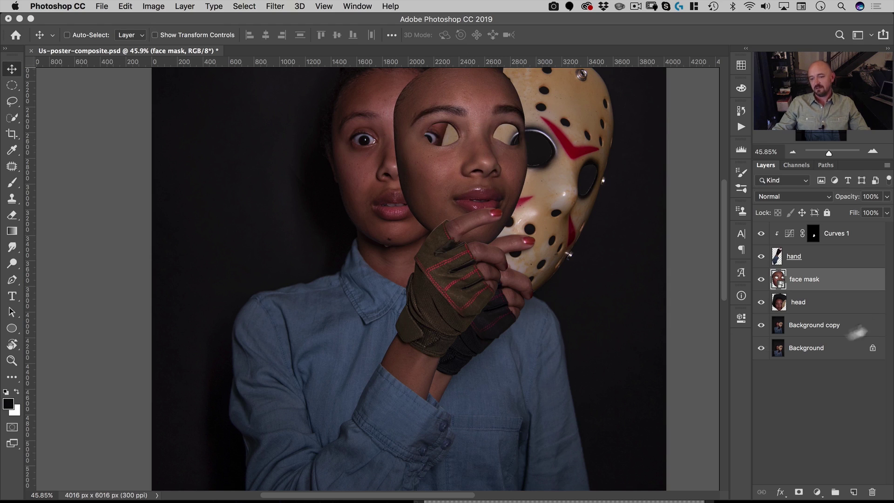
Add a layer mask to the face mask and paint out the bump on the left eye hole's edge with a hard 24 px black brush
{"action": "left_click_drag", "start_coordinate": [508, 199], "coordinate": [505, 234]}
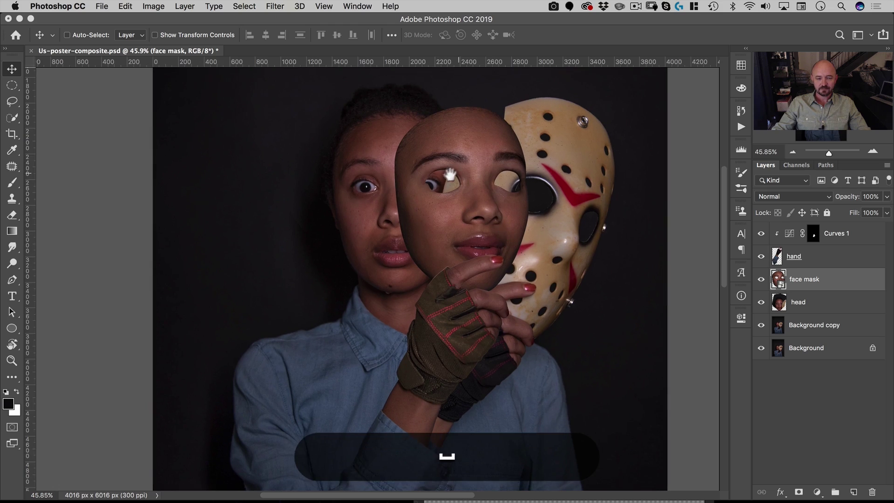
{"action": "left_click_drag", "start_coordinate": [427, 182], "coordinate": [452, 183]}
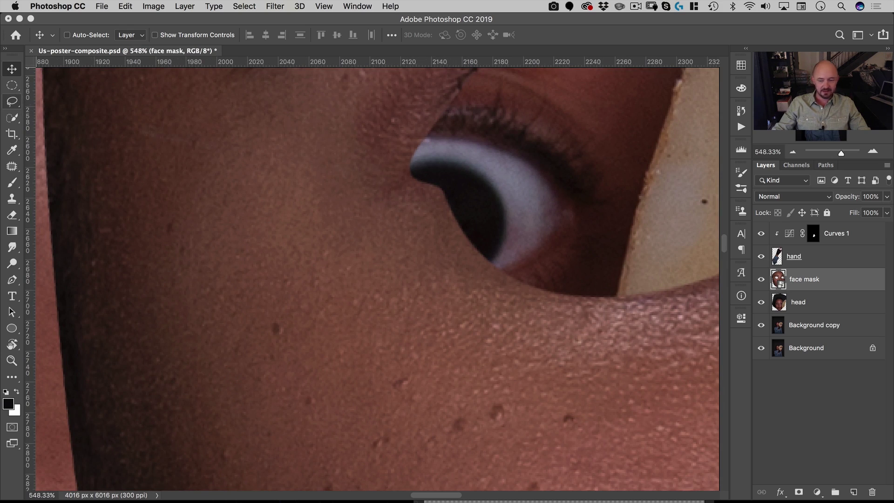
{"action": "left_click", "coordinate": [799, 493]}
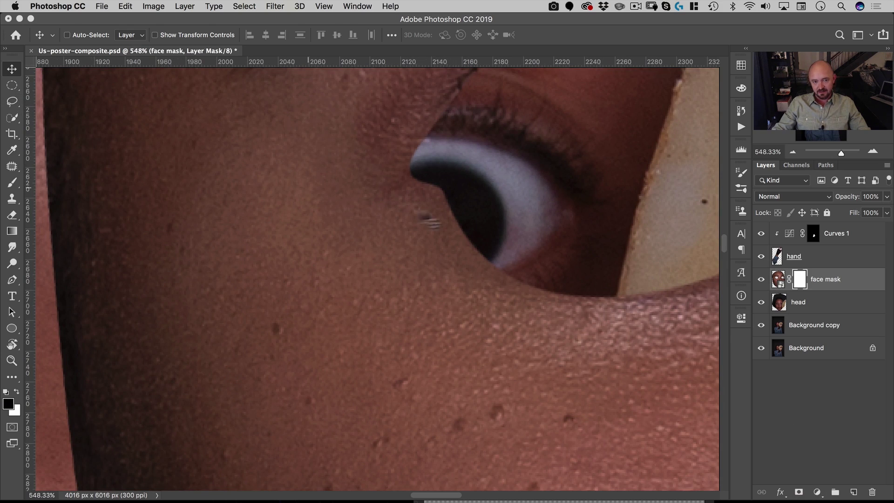
{"action": "key", "text": "b"}
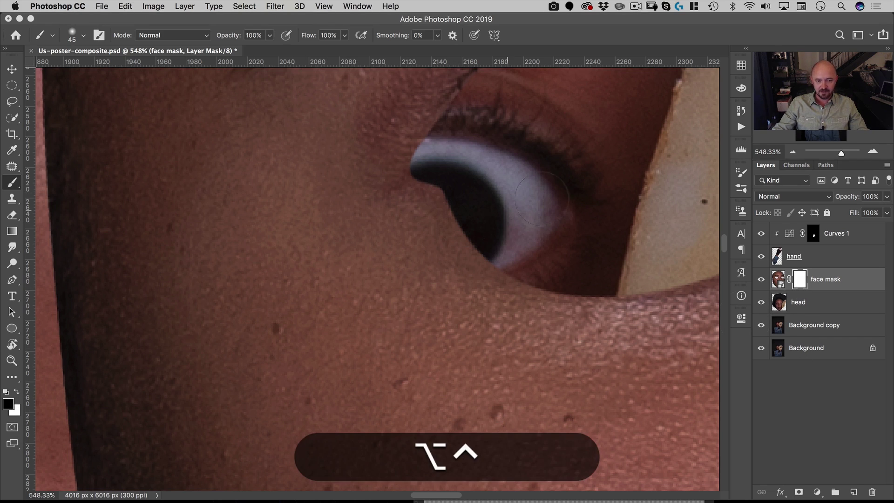
{"action": "mouse_move", "coordinate": [525, 194]}
{"action": "left_mouse_down"}
{"action": "mouse_move", "coordinate": [473, 207]}
{"action": "mouse_move", "coordinate": [501, 198]}
{"action": "mouse_move", "coordinate": [493, 194]}
{"action": "left_mouse_up"}
{"action": "left_click_drag", "start_coordinate": [494, 188], "coordinate": [495, 377]}
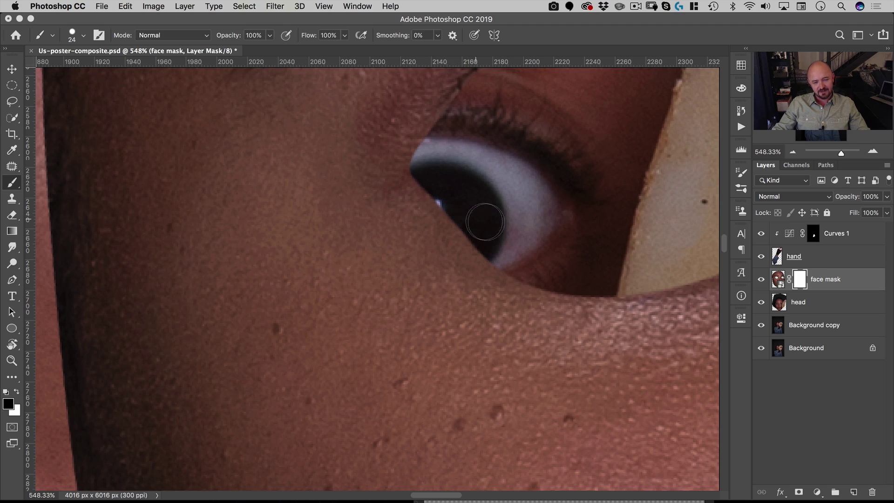
{"action": "left_click_drag", "start_coordinate": [441, 201], "coordinate": [353, 235]}
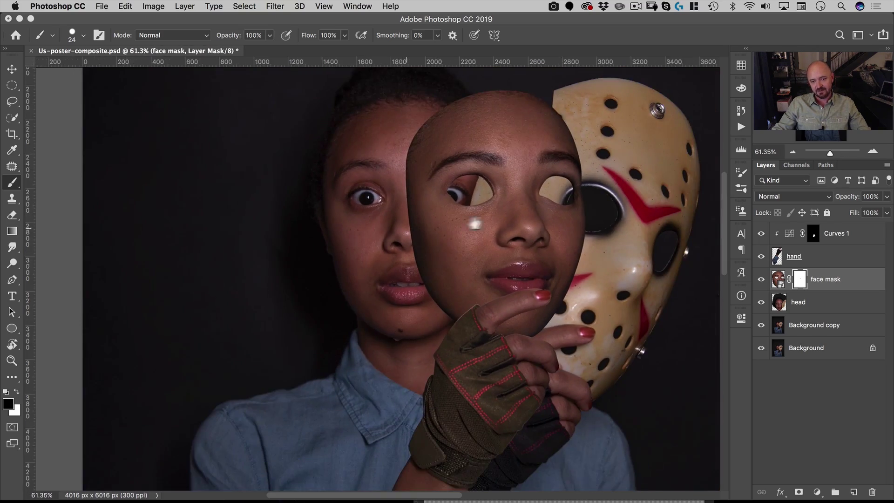
Switch to Us-poster-tutorial-107.dng, show its Background layer, and dock the floating document beside the composite
{"action": "left_click_drag", "start_coordinate": [490, 217], "coordinate": [461, 171]}
{"action": "mouse_move", "coordinate": [465, 256]}
{"action": "left_mouse_down"}
{"action": "mouse_move", "coordinate": [447, 271]}
{"action": "mouse_move", "coordinate": [443, 203]}
{"action": "mouse_move", "coordinate": [415, 161]}
{"action": "left_mouse_up"}
{"action": "key", "text": "super+r"}
{"action": "key", "text": "v"}
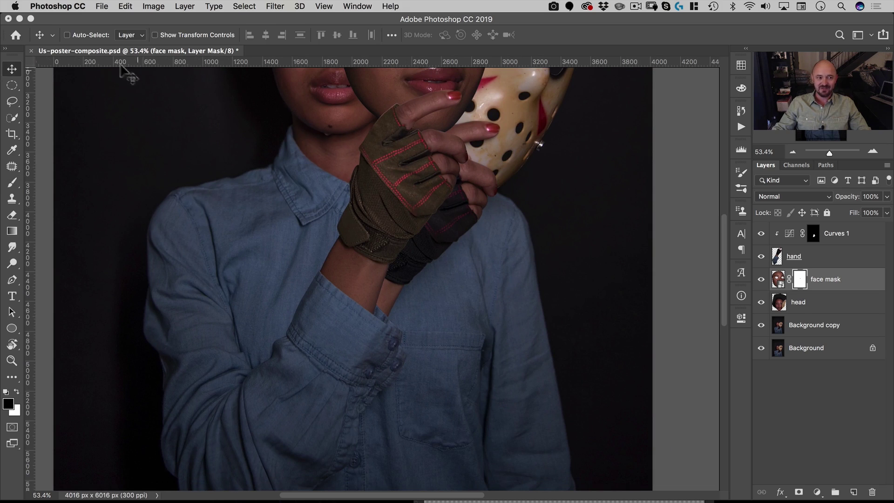
{"action": "key", "text": "super+grave"}
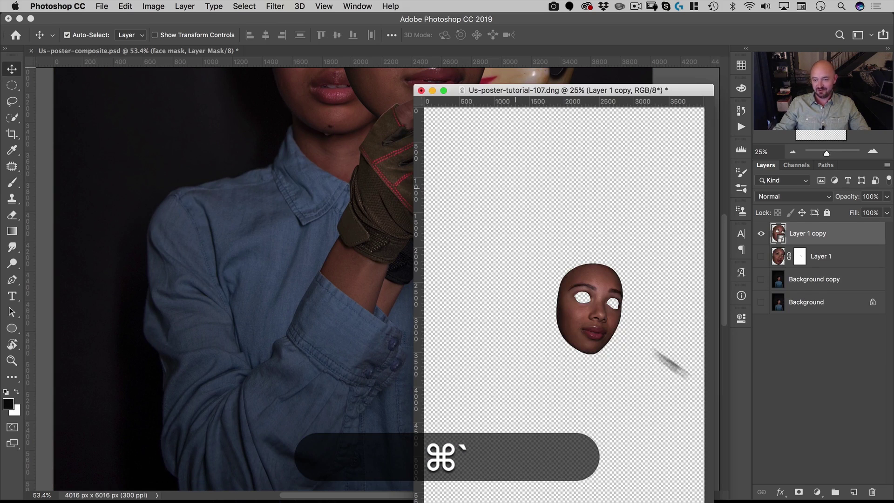
{"action": "left_click", "coordinate": [761, 302]}
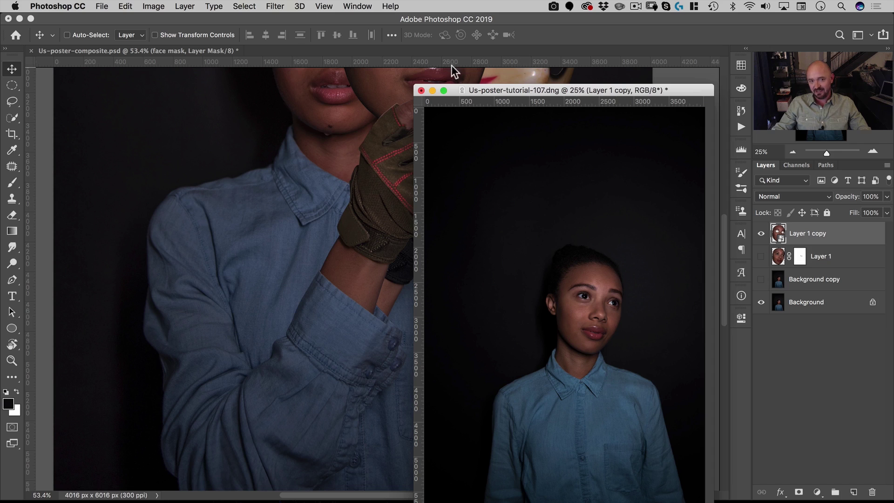
{"action": "left_click_drag", "start_coordinate": [495, 88], "coordinate": [317, 50]}
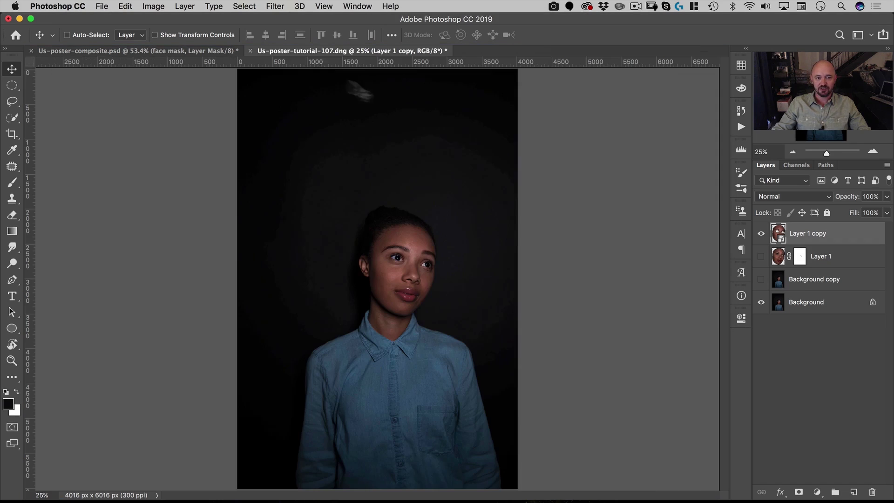
Clear the stray selection around the cut-out face, and make the Background copy layer visible and active
{"action": "key", "text": "f"}
{"action": "key", "text": "space"}
{"action": "left_click_drag", "start_coordinate": [491, 309], "coordinate": [379, 156]}
{"action": "key", "text": "f"}
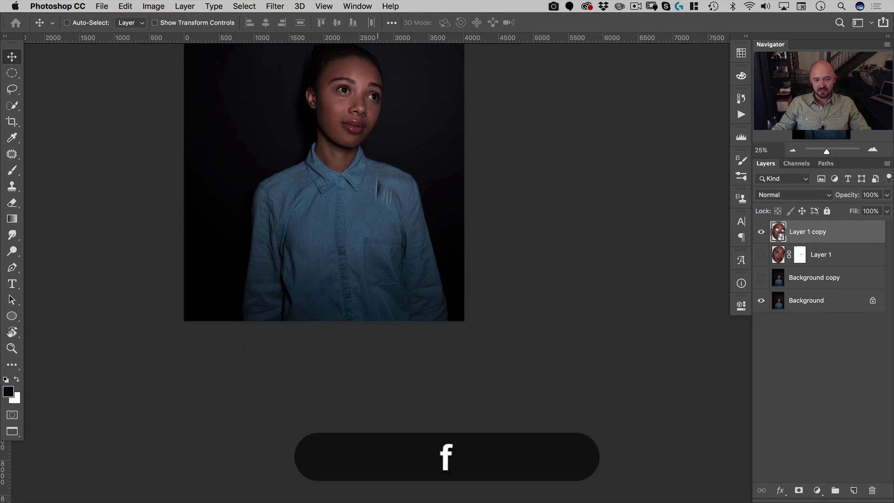
{"action": "key", "text": "space"}
{"action": "left_click_drag", "start_coordinate": [528, 351], "coordinate": [395, 184]}
{"action": "key", "text": "super+space"}
{"action": "left_click_drag", "start_coordinate": [375, 215], "coordinate": [459, 264]}
{"action": "key", "text": "f"}
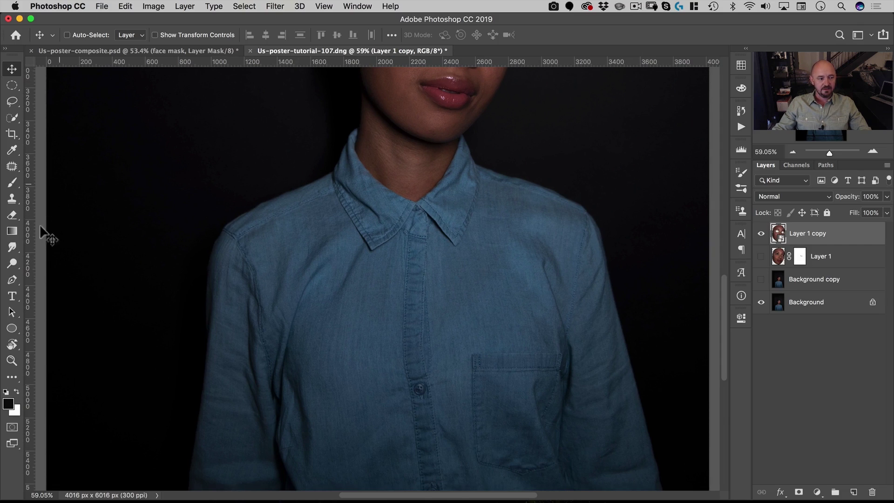
{"action": "left_click", "coordinate": [13, 120]}
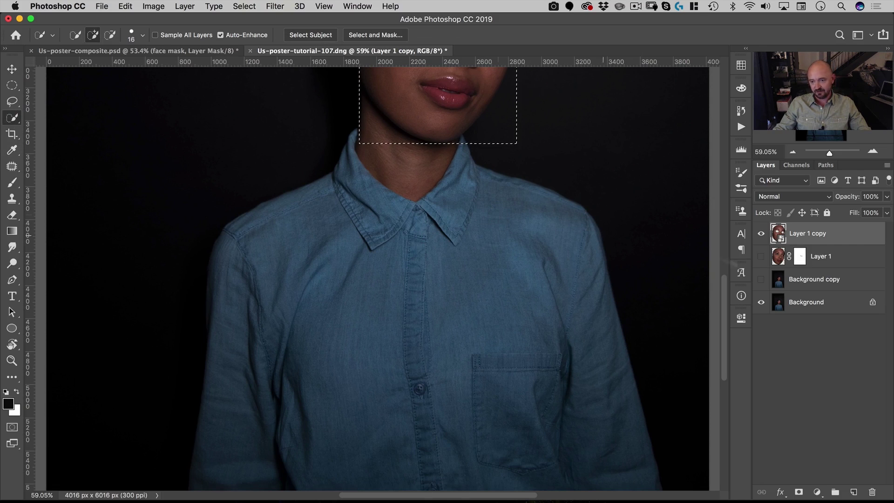
{"action": "key", "text": "super+d"}
{"action": "left_click", "coordinate": [808, 307]}
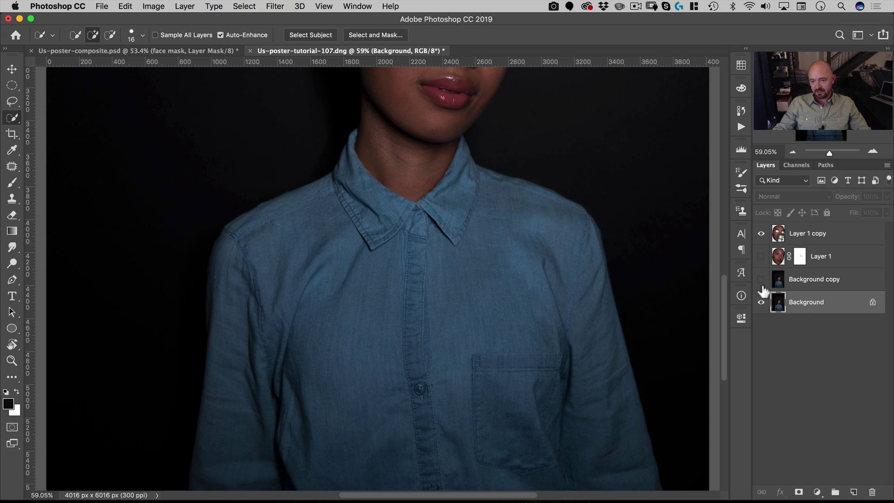
{"action": "left_click", "coordinate": [802, 283]}
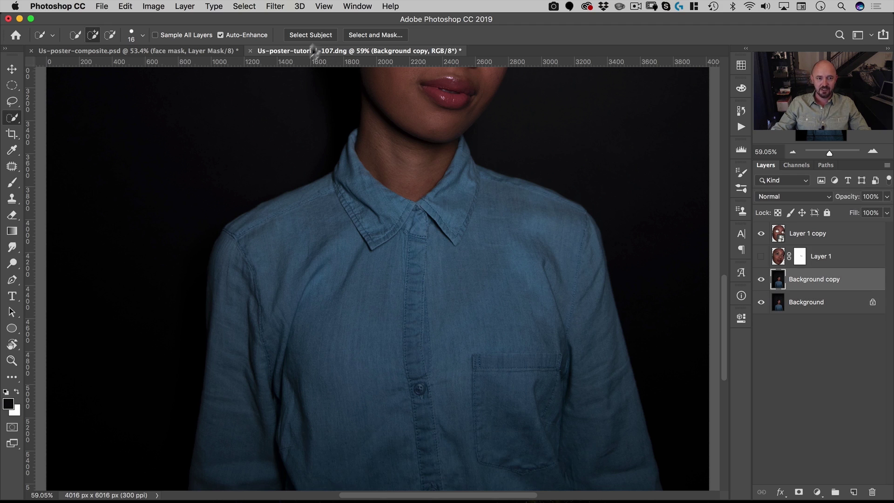
Try Select Subject on the Background copy layer, inspect the shirt's shoulder edge in Select and Mask, and discard the selection
{"action": "left_click", "coordinate": [318, 36]}
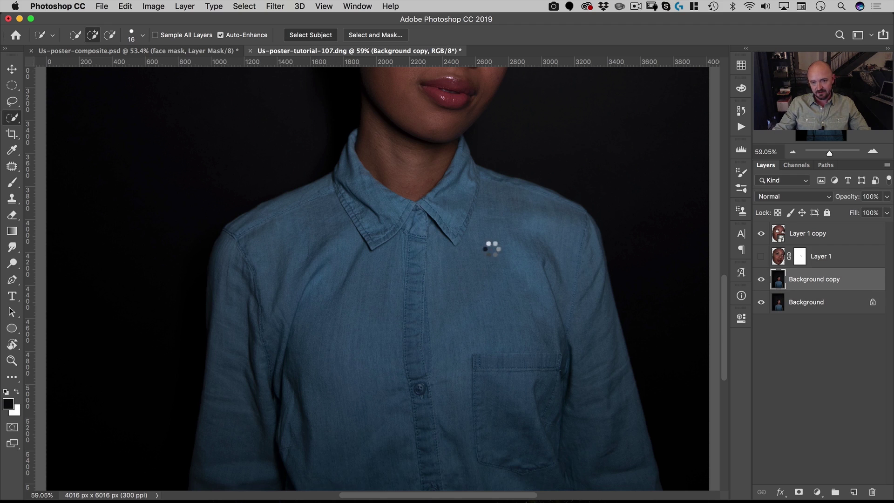
{"action": "left_click", "coordinate": [392, 37]}
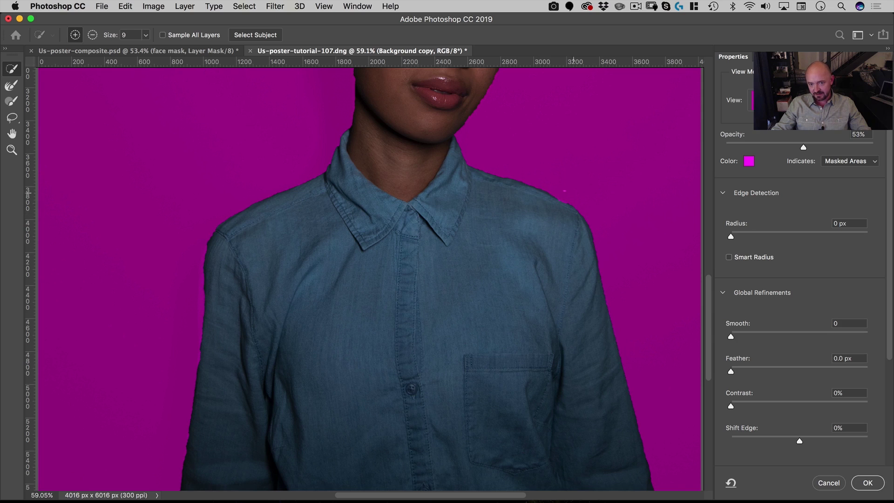
{"action": "left_click_drag", "start_coordinate": [573, 201], "coordinate": [646, 192]}
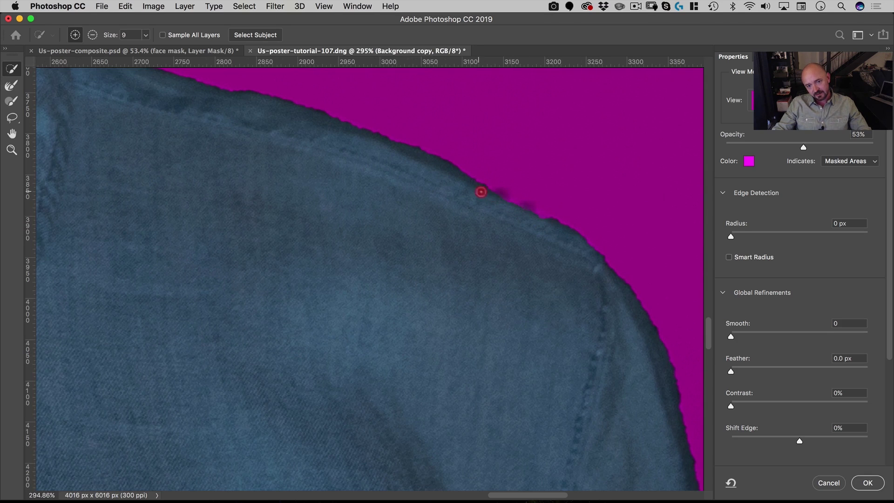
{"action": "key", "text": "Return"}
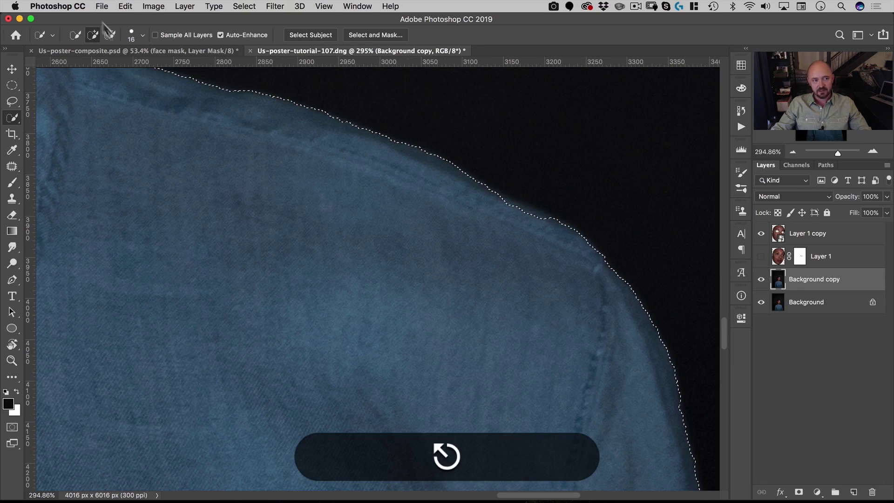
{"action": "key", "text": "super+d"}
Duplicate the Background copy layer and brighten the duplicate strongly with Curves, raising the shadows and adding a point at input 137, output 247
{"action": "left_click_drag", "start_coordinate": [455, 149], "coordinate": [358, 193]}
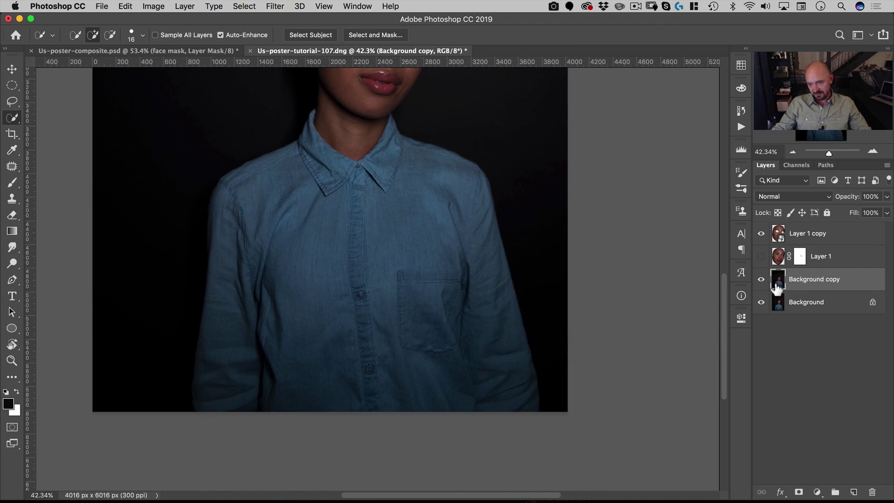
{"action": "key", "text": "super+j"}
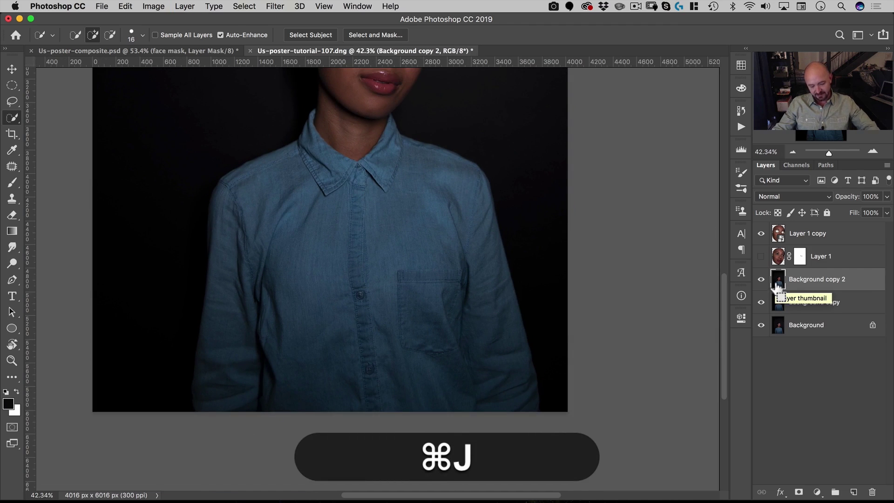
{"action": "key", "text": "super+m"}
{"action": "left_click_drag", "start_coordinate": [475, 99], "coordinate": [674, 117]}
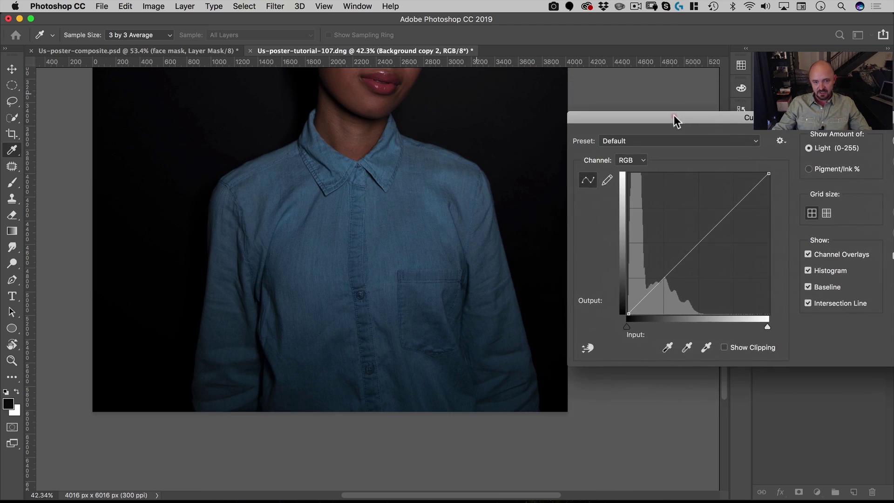
{"action": "left_click_drag", "start_coordinate": [685, 258], "coordinate": [662, 218]}
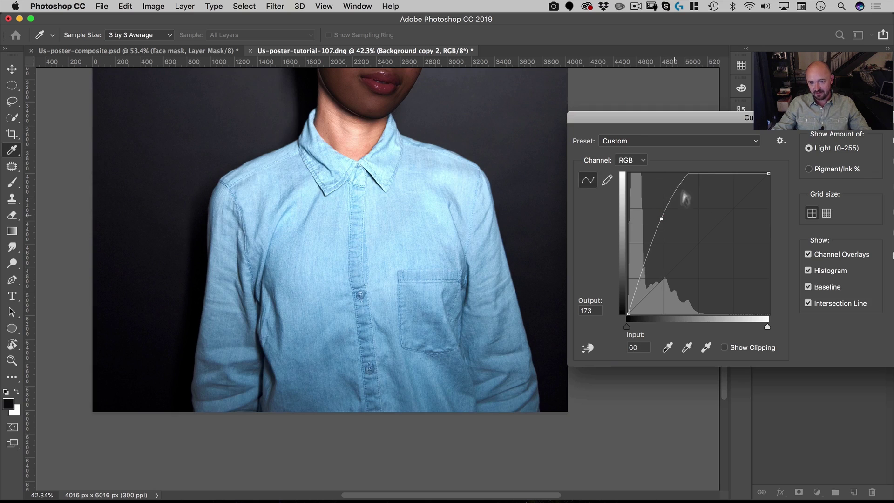
{"action": "left_click_drag", "start_coordinate": [686, 178], "coordinate": [696, 177]}
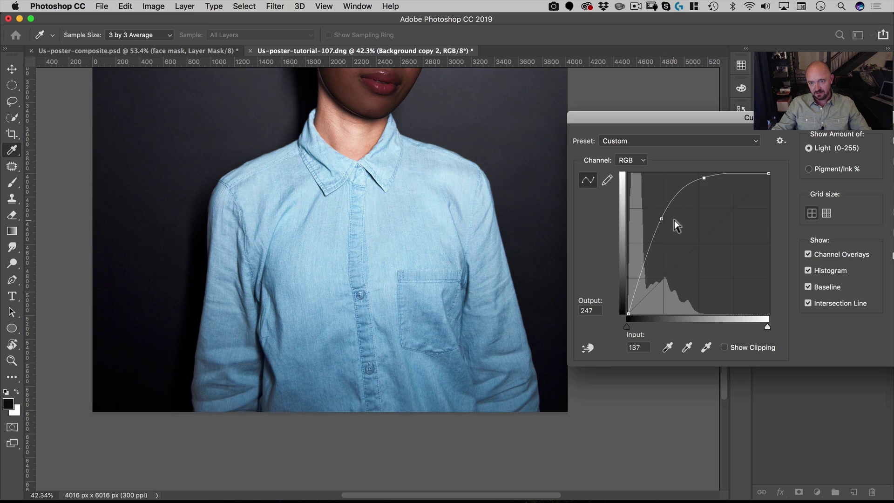
{"action": "left_click_drag", "start_coordinate": [662, 218], "coordinate": [662, 222]}
{"action": "left_click_drag", "start_coordinate": [786, 117], "coordinate": [575, 123]}
{"action": "key", "text": "Return"}
Select the subject on the brightened duplicate and refine the selection edge in Select and Mask using Smart Radius at 3 px
{"action": "key", "text": "w"}
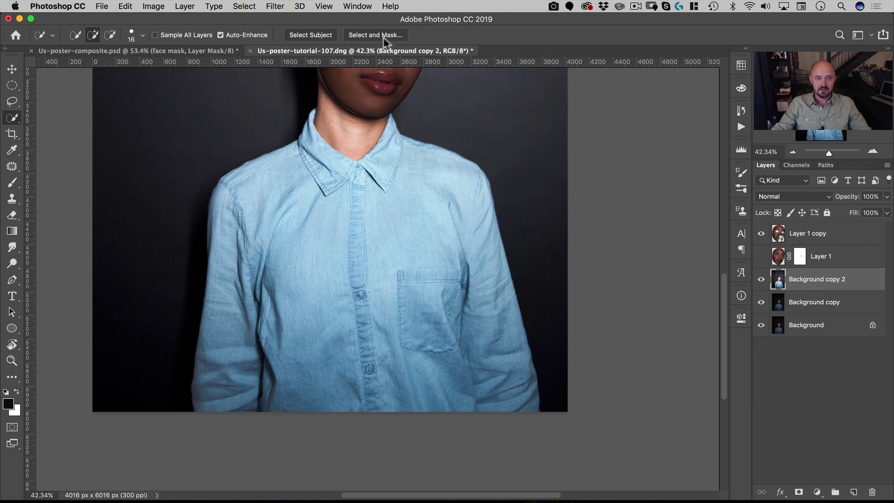
{"action": "left_click", "coordinate": [323, 37]}
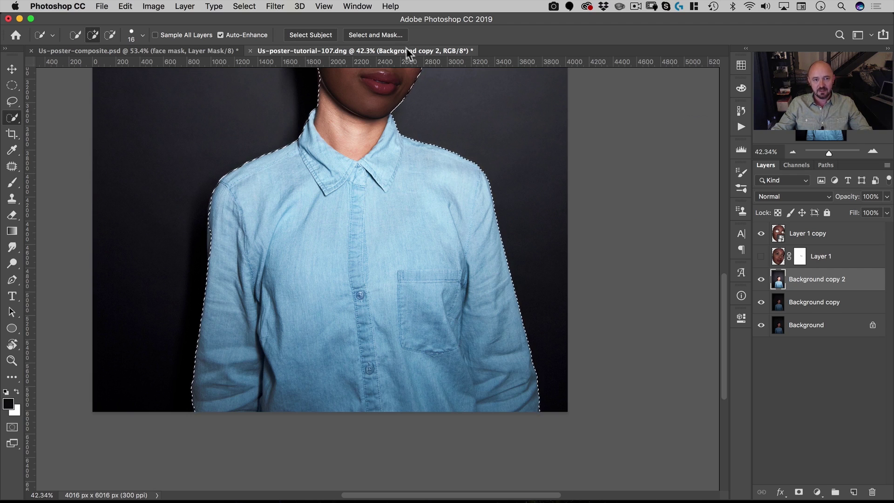
{"action": "left_click", "coordinate": [383, 35]}
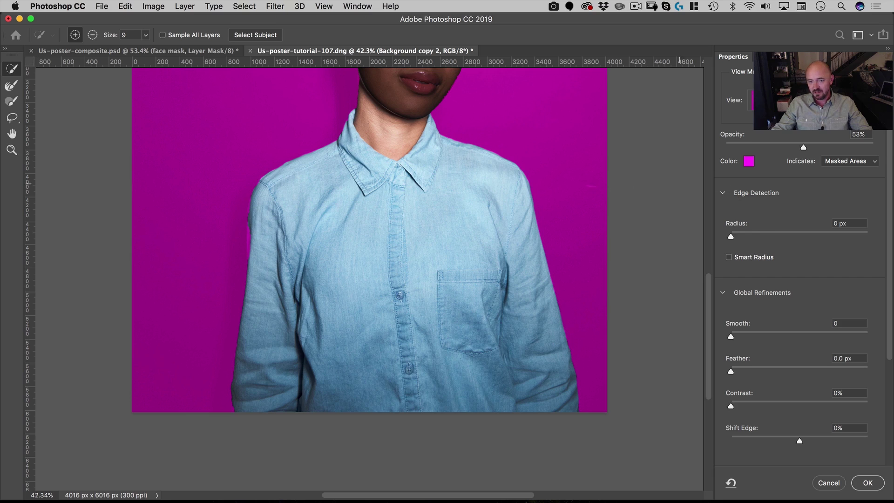
{"action": "key", "text": "super+space"}
{"action": "left_click_drag", "start_coordinate": [507, 154], "coordinate": [563, 144]}
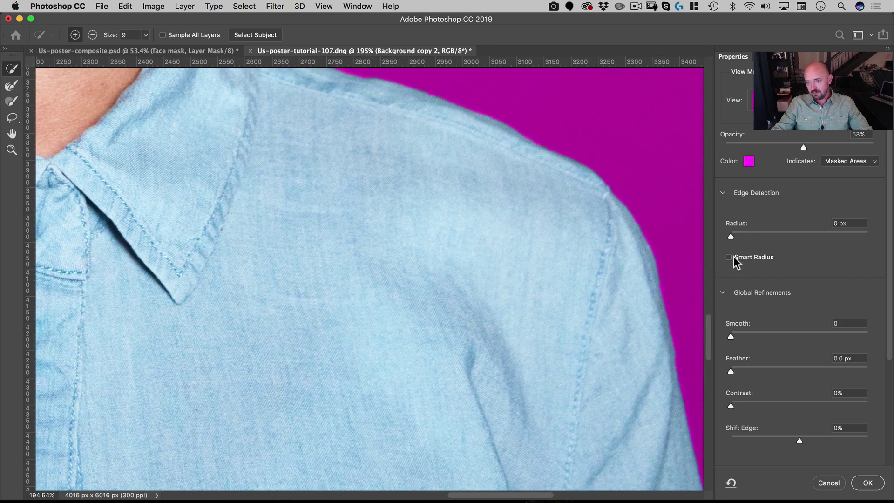
{"action": "left_click_drag", "start_coordinate": [735, 234], "coordinate": [754, 234]}
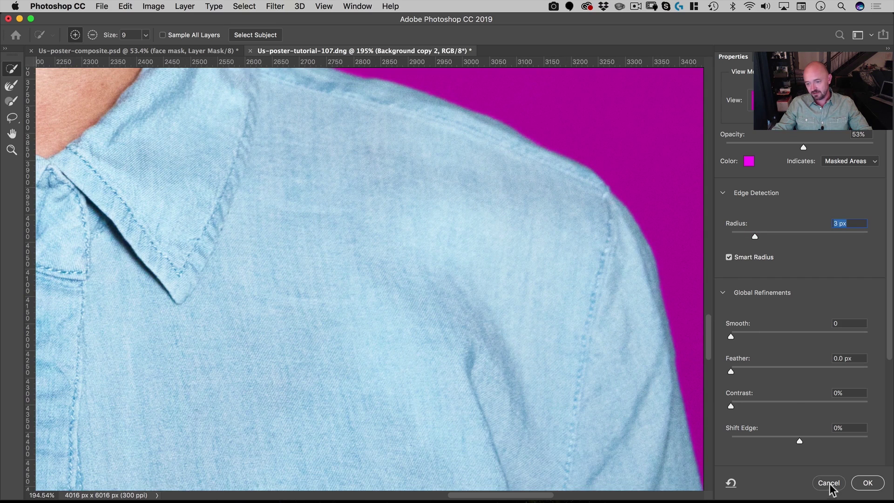
{"action": "left_click", "coordinate": [867, 483]}
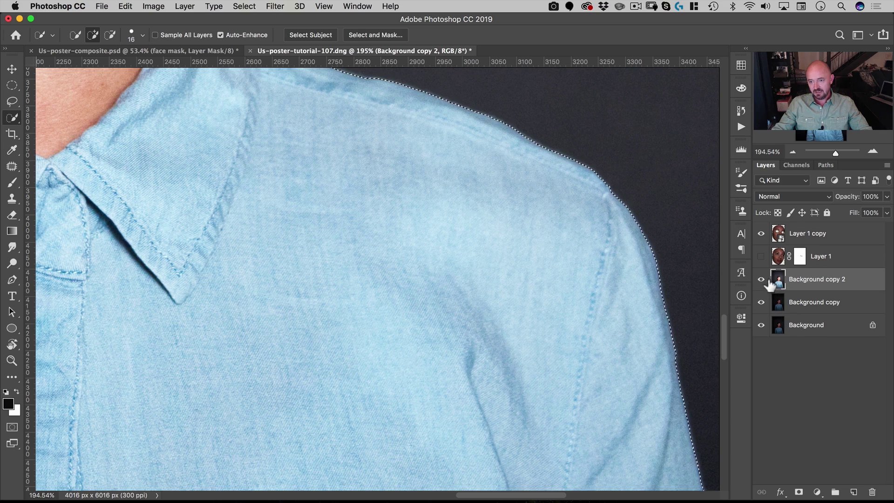
Hide the brightened Background copy 2 layer and make Background copy active, keeping the subject selection
{"action": "left_click", "coordinate": [761, 279]}
{"action": "left_click", "coordinate": [798, 302]}
{"action": "left_click_drag", "start_coordinate": [533, 235], "coordinate": [475, 266]}
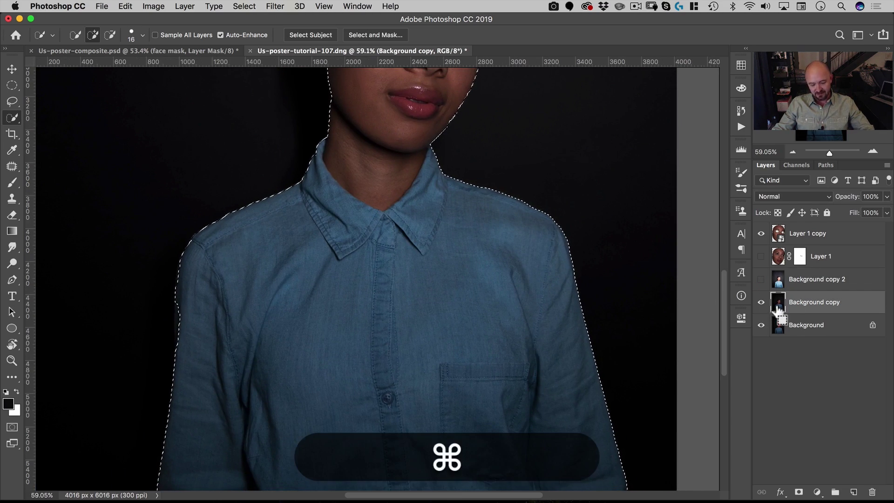
Copy the selected subject from Background copy onto its own layer and hide the Background copy and Background layers
{"action": "key", "text": "super+j"}
{"action": "left_click_drag", "start_coordinate": [762, 325], "coordinate": [762, 348]}
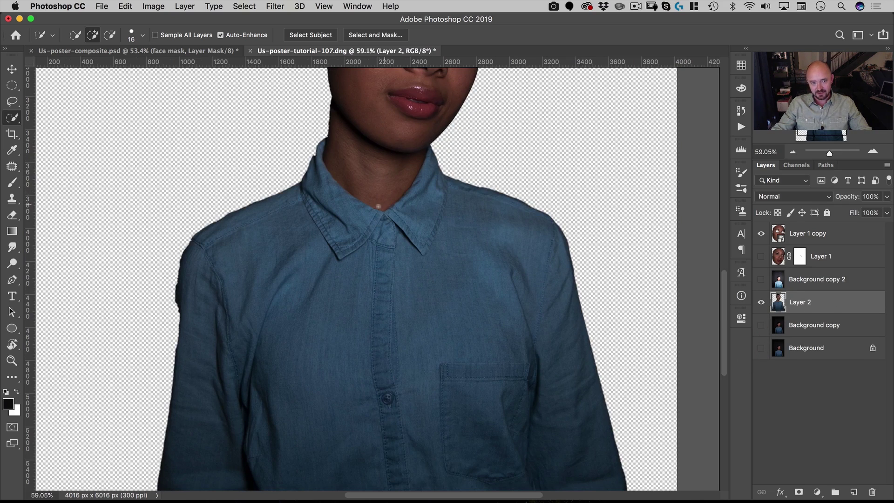
Start a Pen tool path at the collar's tip below the jaw and trace the neckline down to the top of the placket
{"action": "left_click_drag", "start_coordinate": [404, 168], "coordinate": [457, 146]}
{"action": "key", "text": "p"}
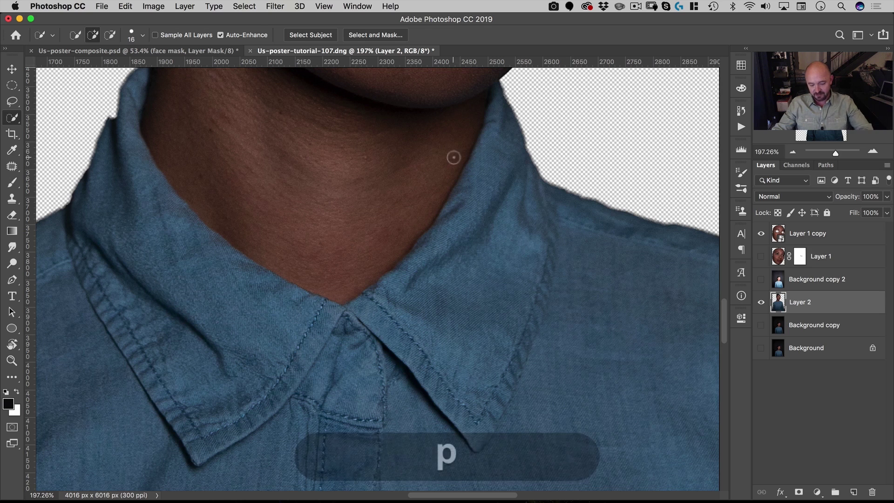
{"action": "key", "text": "space"}
{"action": "left_click_drag", "start_coordinate": [505, 120], "coordinate": [483, 172]}
{"action": "left_click", "coordinate": [484, 126]}
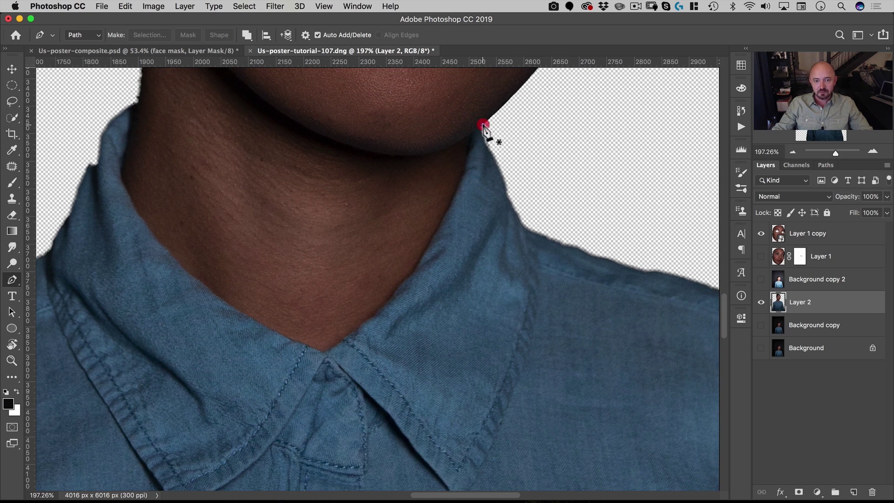
{"action": "left_click_drag", "start_coordinate": [461, 178], "coordinate": [454, 186]}
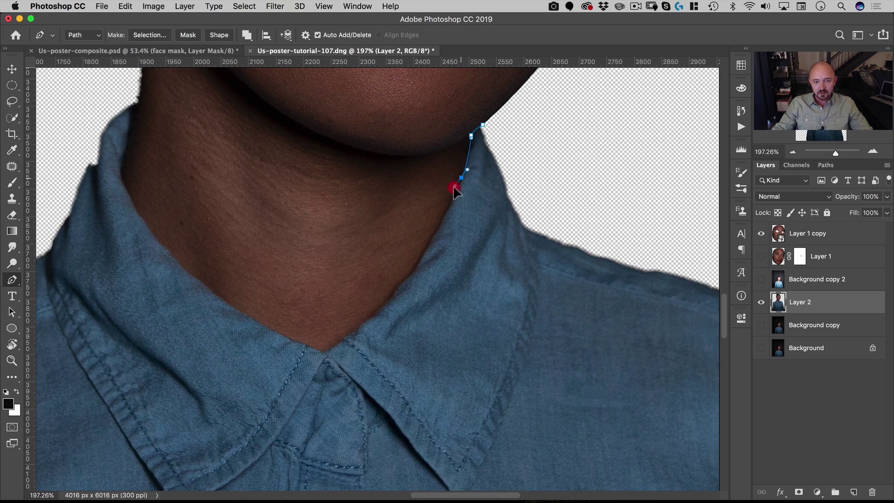
{"action": "left_click_drag", "start_coordinate": [428, 242], "coordinate": [422, 255]}
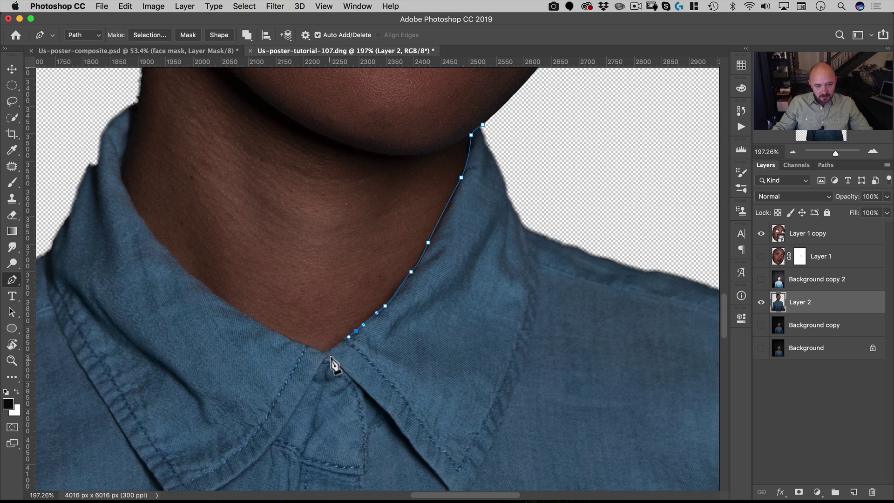
{"action": "key", "text": "space"}
{"action": "left_click_drag", "start_coordinate": [325, 379], "coordinate": [352, 126]}
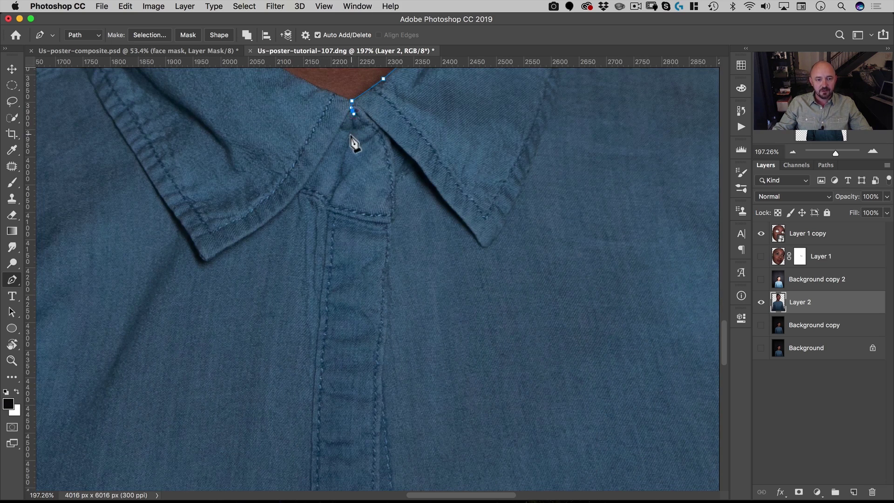
Continue the path from the collar opening down the outer edge of the upper button placket
{"action": "left_click", "coordinate": [328, 218]}
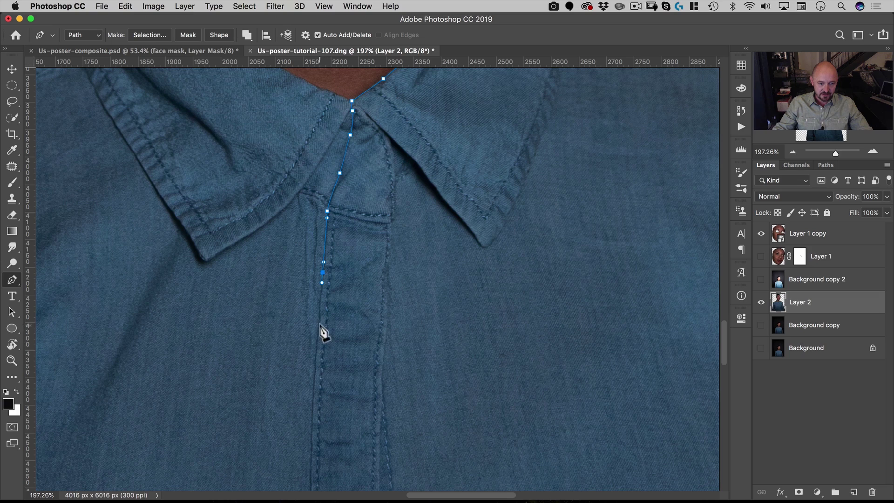
{"action": "left_click", "coordinate": [317, 335]}
{"action": "key", "text": "space"}
{"action": "left_click_drag", "start_coordinate": [325, 401], "coordinate": [345, 264]}
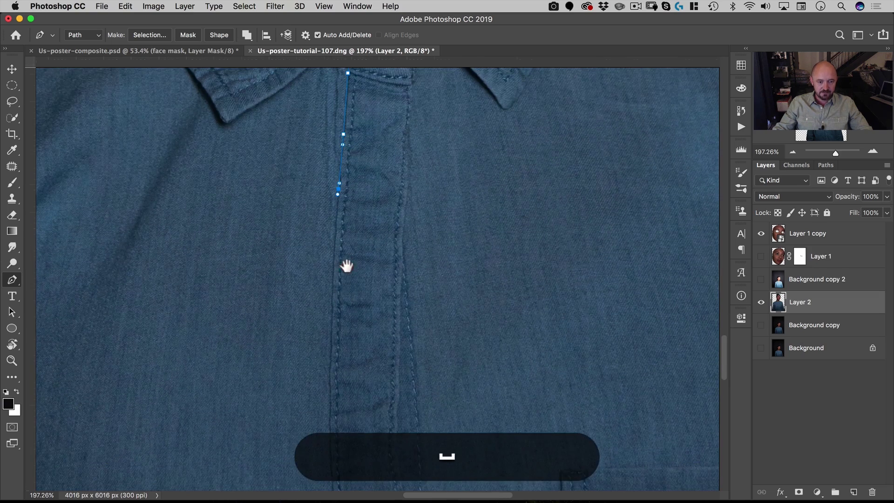
{"action": "left_click", "coordinate": [331, 392]}
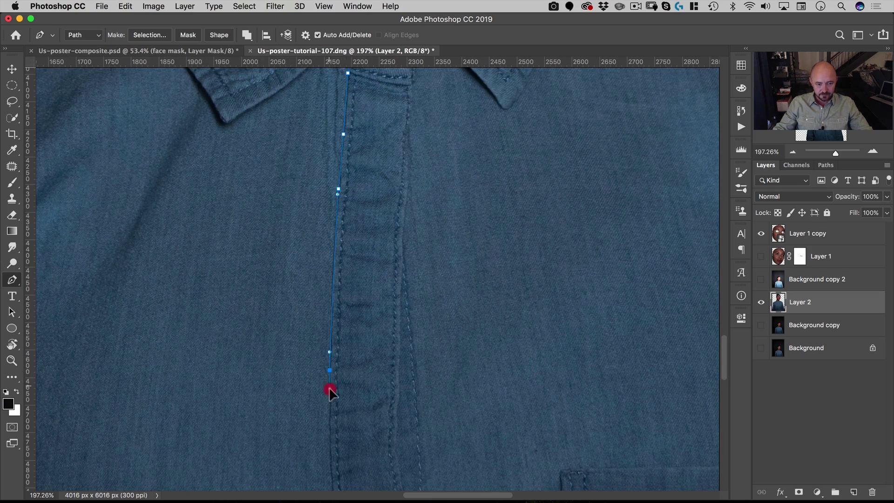
{"action": "key", "text": "space"}
{"action": "left_click_drag", "start_coordinate": [383, 438], "coordinate": [392, 154]}
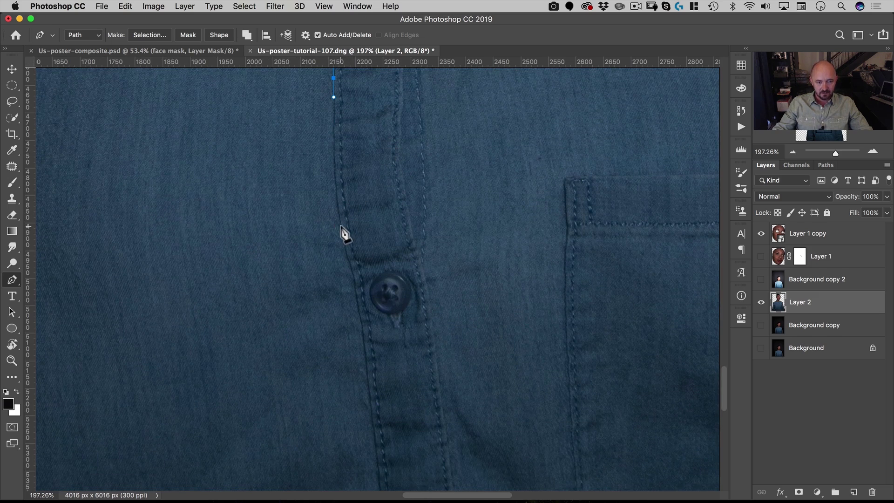
Extend the path past the two lower buttons along the placket edge to just below the image's bottom edge
{"action": "left_click_drag", "start_coordinate": [341, 227], "coordinate": [351, 257]}
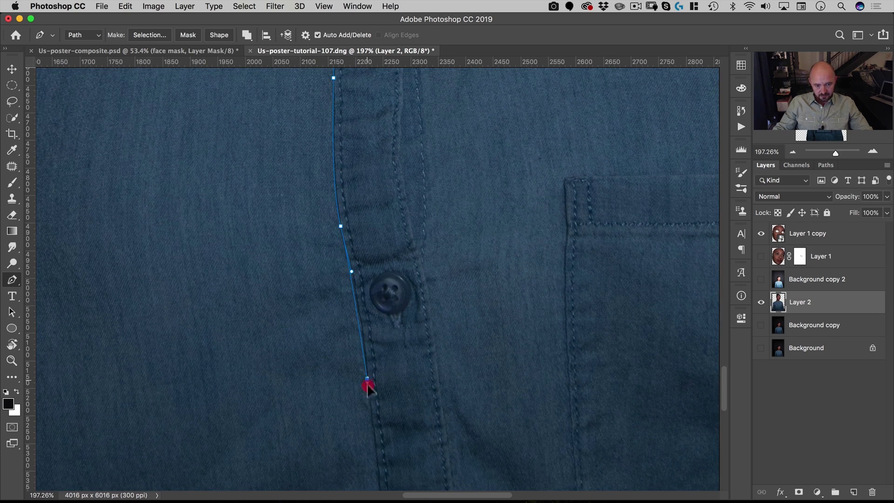
{"action": "left_click_drag", "start_coordinate": [368, 384], "coordinate": [343, 56]}
{"action": "key", "text": "space"}
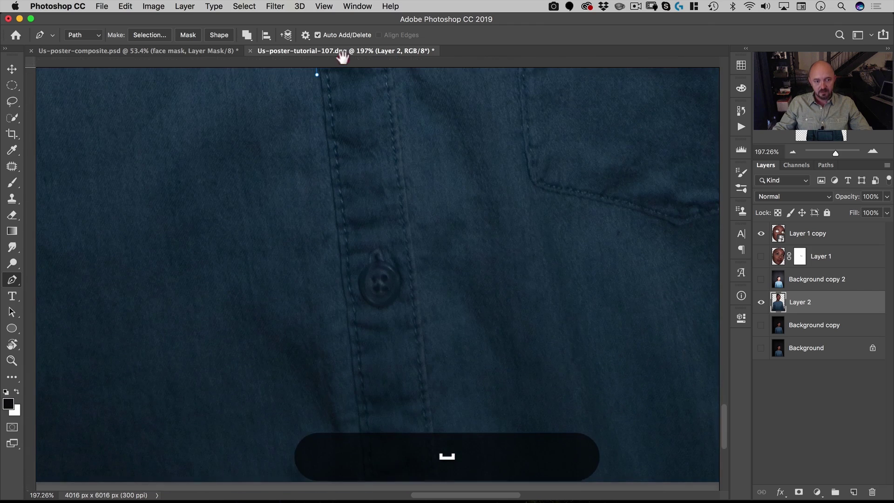
{"action": "left_click", "coordinate": [341, 264]}
{"action": "key", "text": "space"}
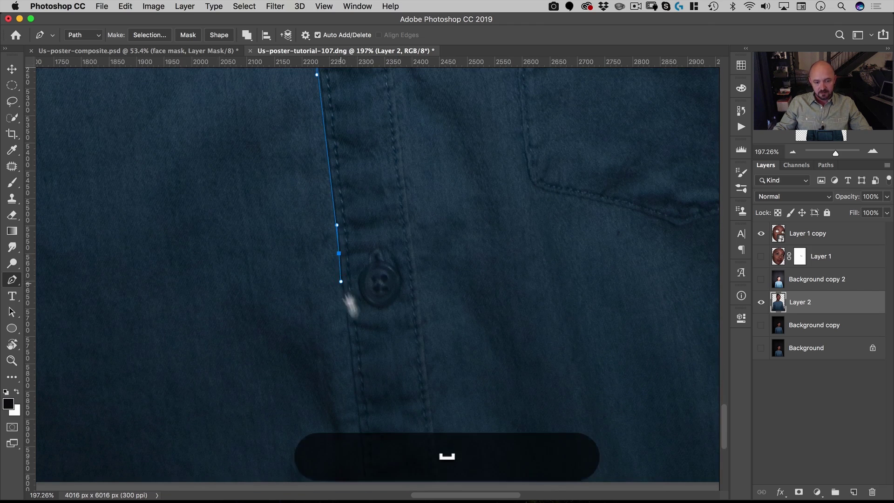
{"action": "left_click_drag", "start_coordinate": [350, 299], "coordinate": [349, 214]}
{"action": "left_click", "coordinate": [340, 264]}
{"action": "key", "text": "space"}
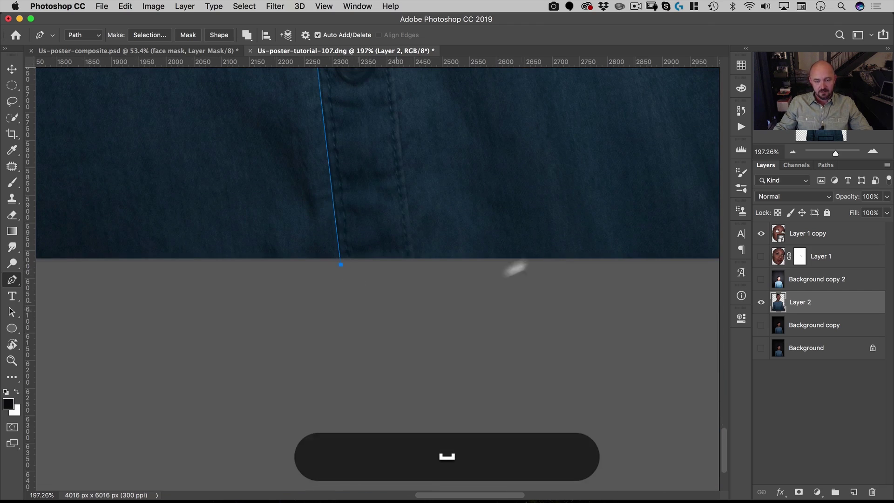
Close the path loosely around the outside of the pocket-side sleeve and shoulder, back to the starting point at the collar
{"action": "left_click_drag", "start_coordinate": [519, 264], "coordinate": [494, 266]}
{"action": "left_click_drag", "start_coordinate": [581, 259], "coordinate": [390, 294]}
{"action": "left_click", "coordinate": [522, 326]}
{"action": "left_click", "coordinate": [506, 231]}
{"action": "key", "text": "space"}
{"action": "left_click_drag", "start_coordinate": [496, 155], "coordinate": [515, 381]}
{"action": "left_click_drag", "start_coordinate": [498, 238], "coordinate": [495, 217]}
{"action": "left_click_drag", "start_coordinate": [464, 186], "coordinate": [449, 177]}
{"action": "left_click", "coordinate": [332, 171]}
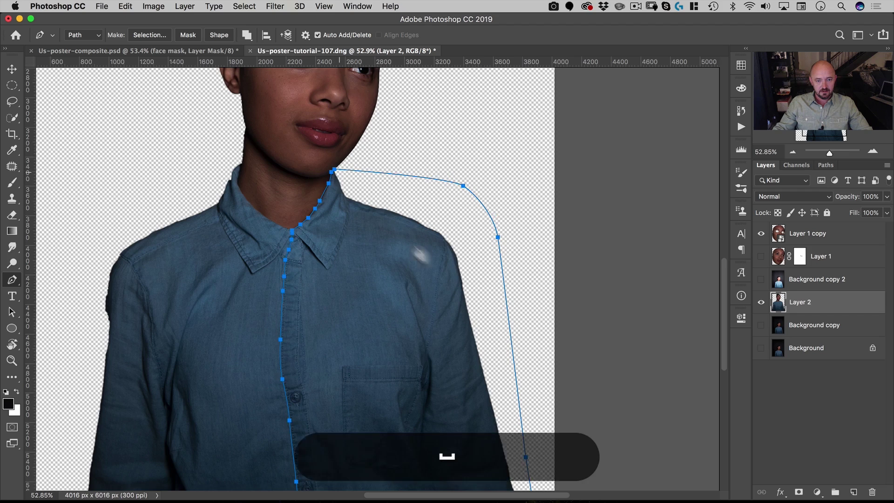
Turn the closed path into a selection and copy that half of the shirt to a new layer
{"action": "scroll", "coordinate": [459, 210], "scroll_direction": "down", "scroll_amount": 3}
{"action": "right_click", "coordinate": [416, 182]}
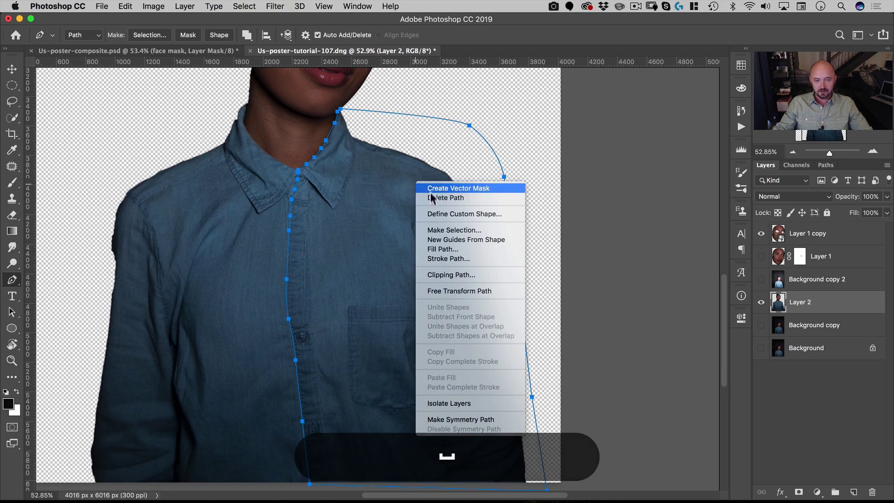
{"action": "left_click", "coordinate": [437, 230]}
{"action": "key", "text": "Return"}
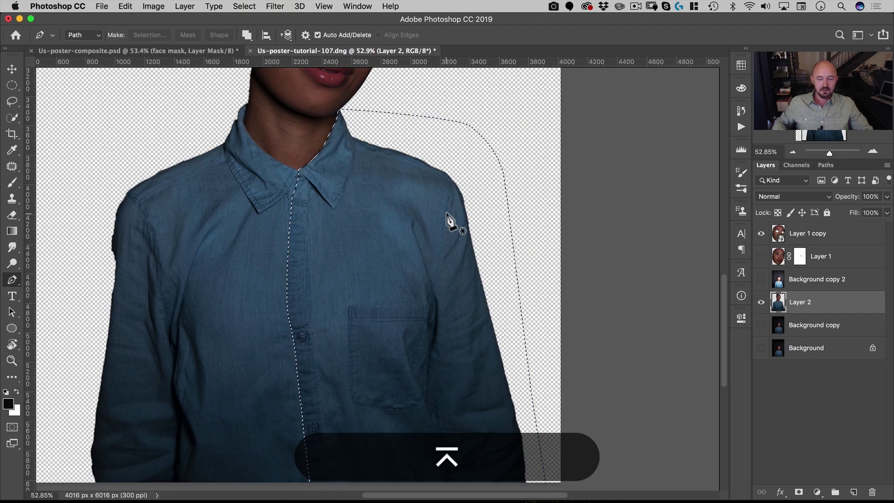
{"action": "key", "text": "super+j"}
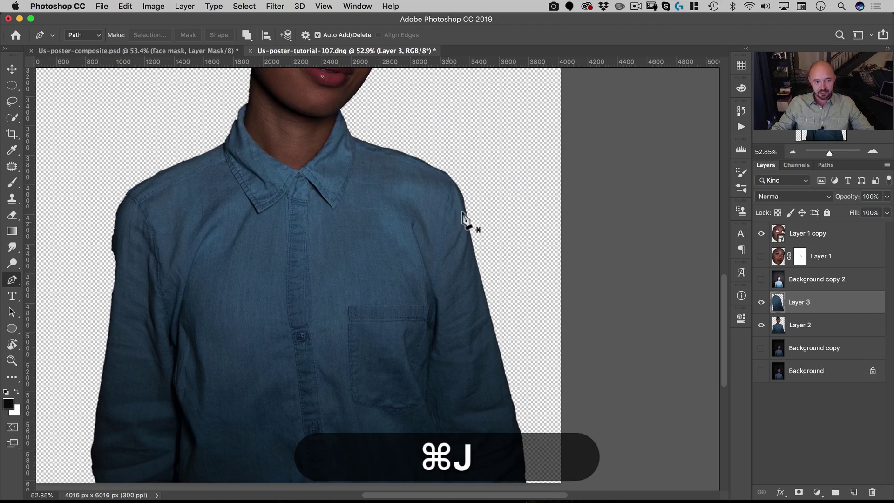
Rename the copied half-shirt layer "side of shirt"
{"action": "key", "text": "v"}
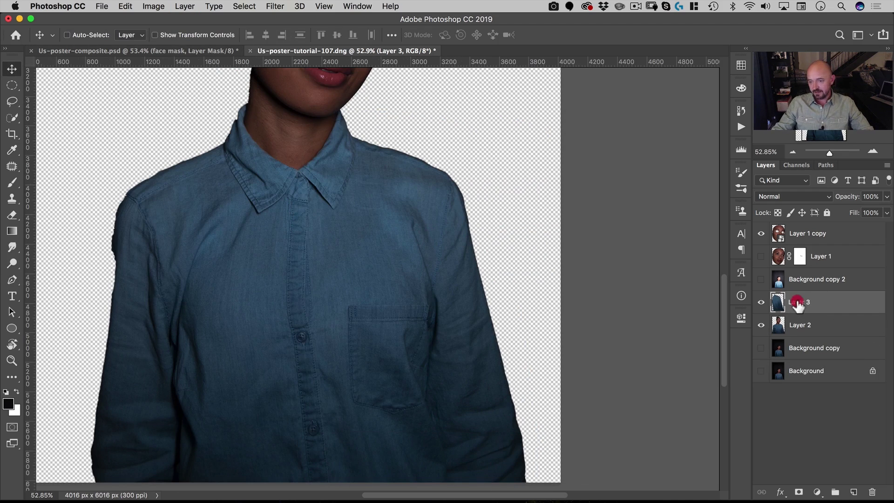
{"action": "double_click", "coordinate": [799, 302]}
{"action": "type", "text": "side of shirt"}
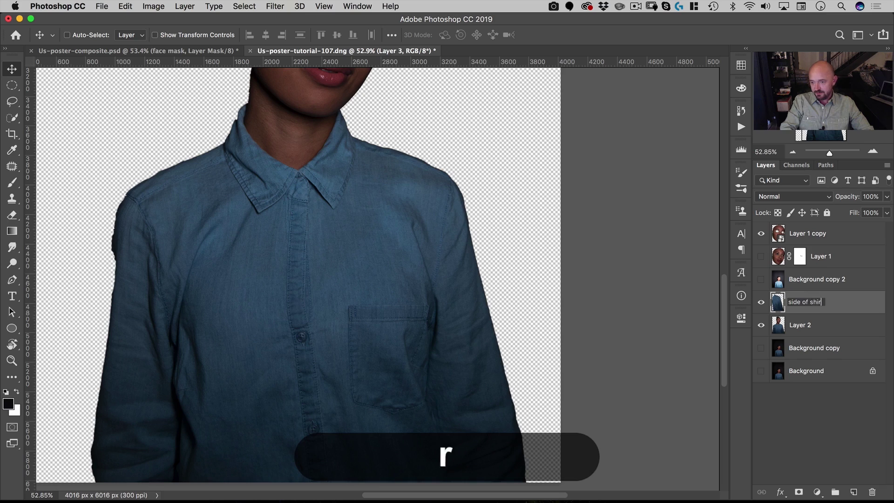
{"action": "key", "text": "Return"}
Bring the side of shirt layer into Us-poster-composite.psd above the face mask layer, placing it over the figure's pocket-side half
{"action": "left_click_drag", "start_coordinate": [328, 51], "coordinate": [471, 118]}
{"action": "left_click_drag", "start_coordinate": [729, 221], "coordinate": [425, 275]}
{"action": "left_click_drag", "start_coordinate": [293, 246], "coordinate": [403, 249]}
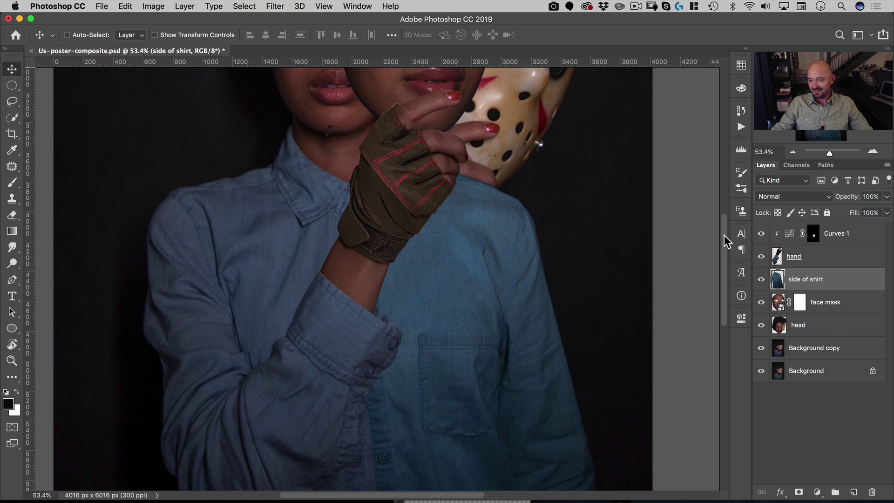
Set the side of shirt layer's blend mode to Difference and move it to line up with the original shoulder
{"action": "left_click", "coordinate": [788, 197]}
{"action": "key", "text": "Escape"}
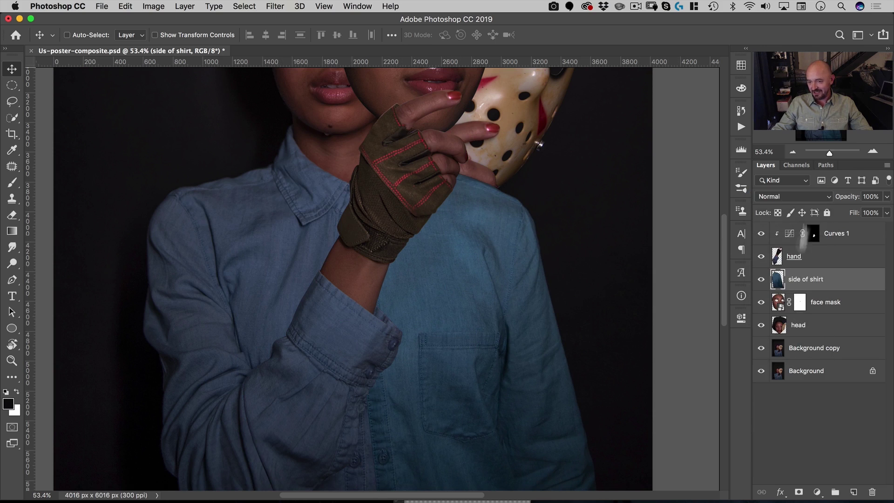
{"action": "left_click", "coordinate": [792, 196]}
{"action": "left_click", "coordinate": [780, 392]}
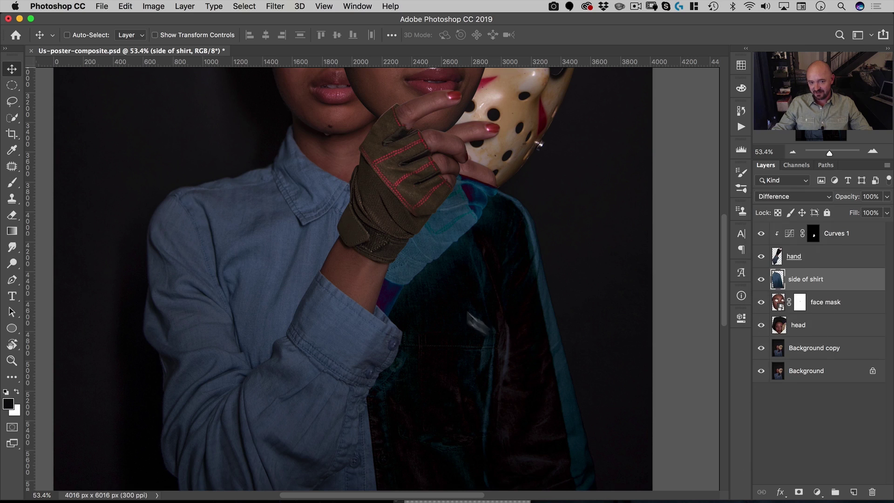
{"action": "left_click_drag", "start_coordinate": [471, 286], "coordinate": [466, 295]}
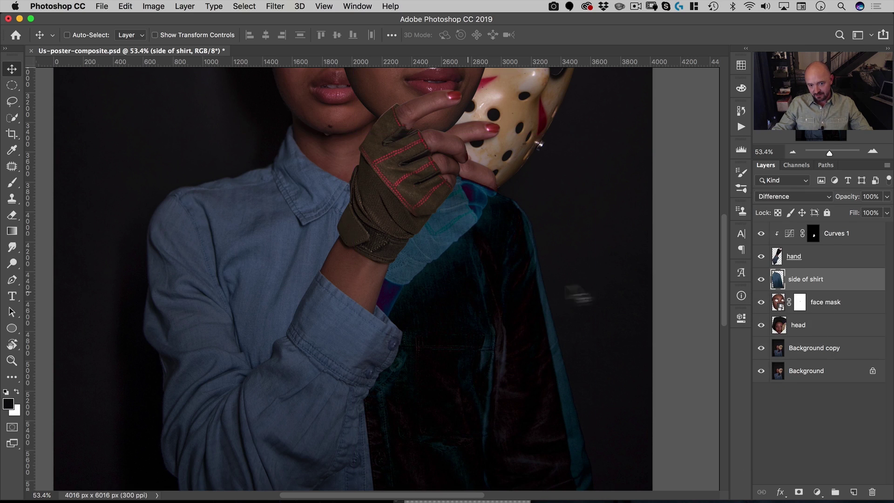
Free Transform the side of shirt layer about a pivot at the shoulder, rotating it 3.34° and scaling it to 103.47%
{"action": "key", "text": "f"}
{"action": "key", "text": "space"}
{"action": "left_click_drag", "start_coordinate": [539, 264], "coordinate": [459, 178]}
{"action": "key", "text": "super+t"}
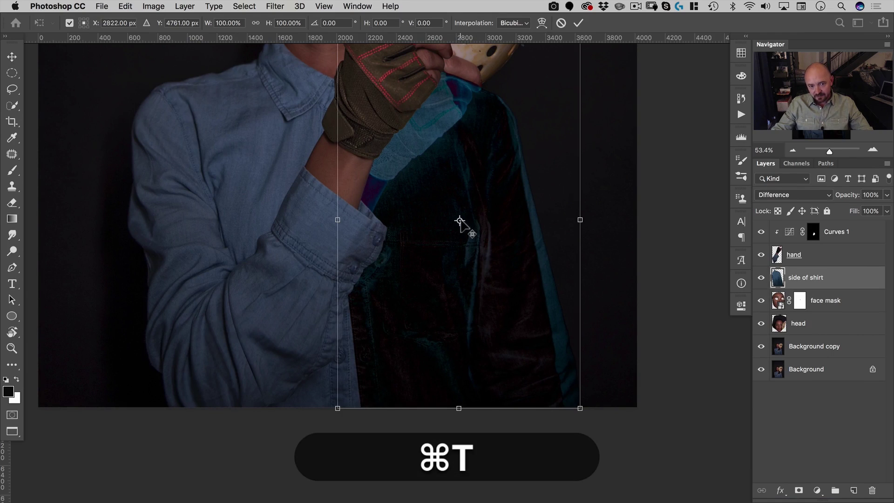
{"action": "left_click_drag", "start_coordinate": [459, 220], "coordinate": [493, 94]}
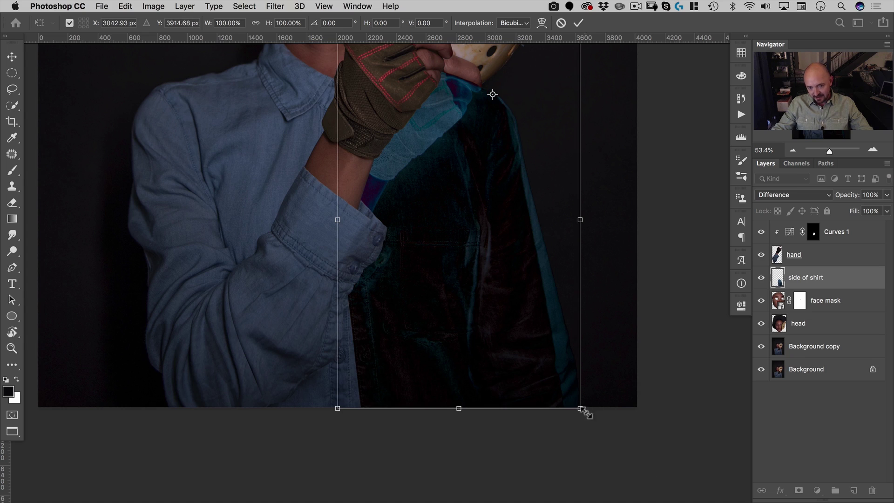
{"action": "left_click_drag", "start_coordinate": [593, 411], "coordinate": [577, 426]}
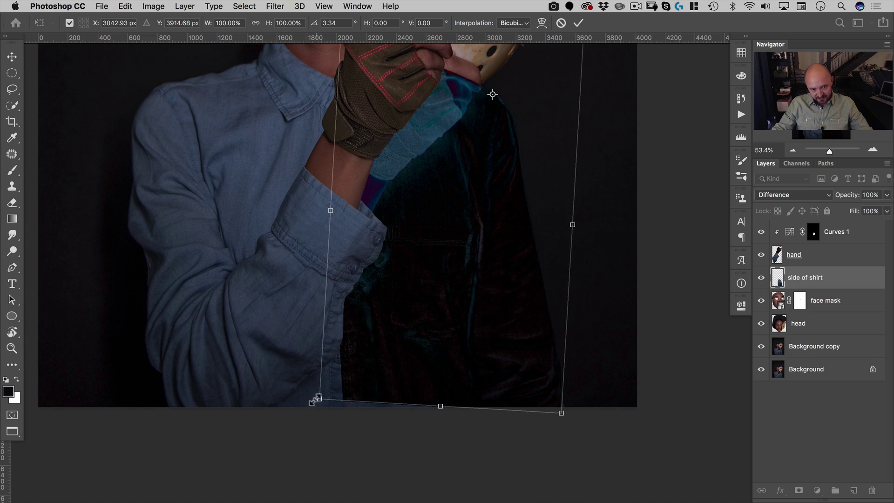
{"action": "key", "text": "shift"}
{"action": "key", "text": "alt"}
{"action": "left_click_drag", "start_coordinate": [318, 399], "coordinate": [297, 401]}
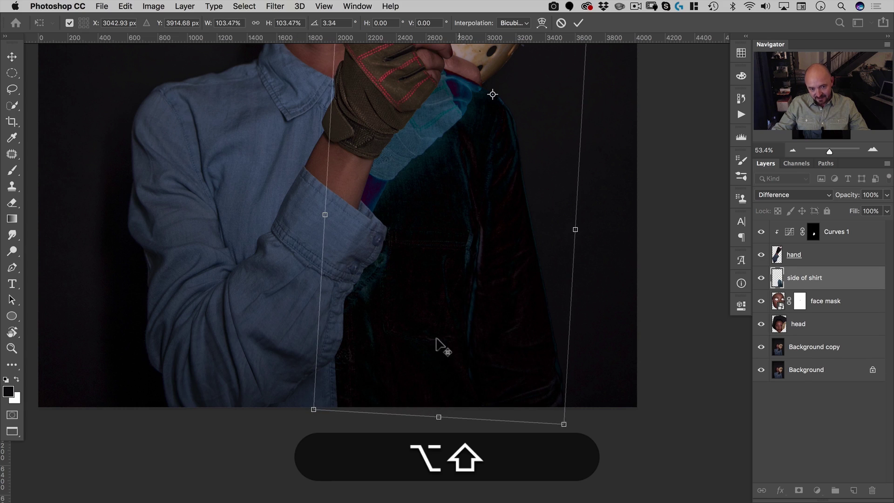
{"action": "double_click", "coordinate": [461, 346]}
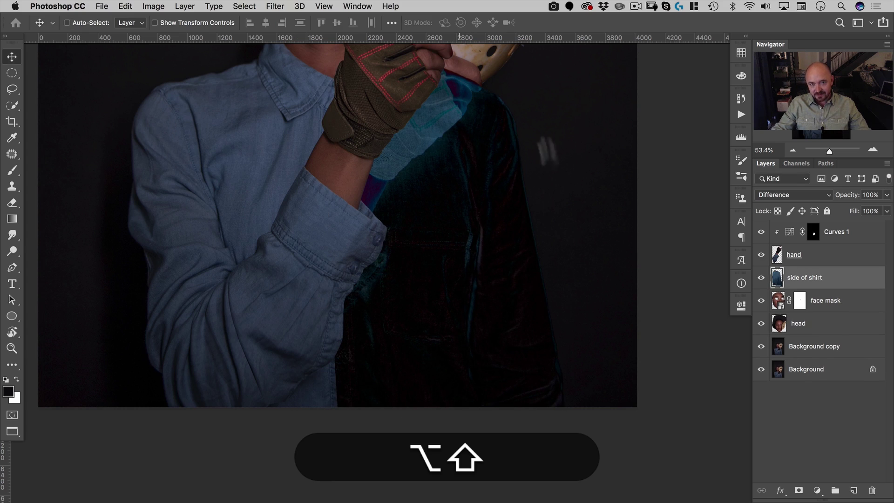
Set the side of shirt layer's blend mode back to Normal
{"action": "left_click", "coordinate": [792, 194]}
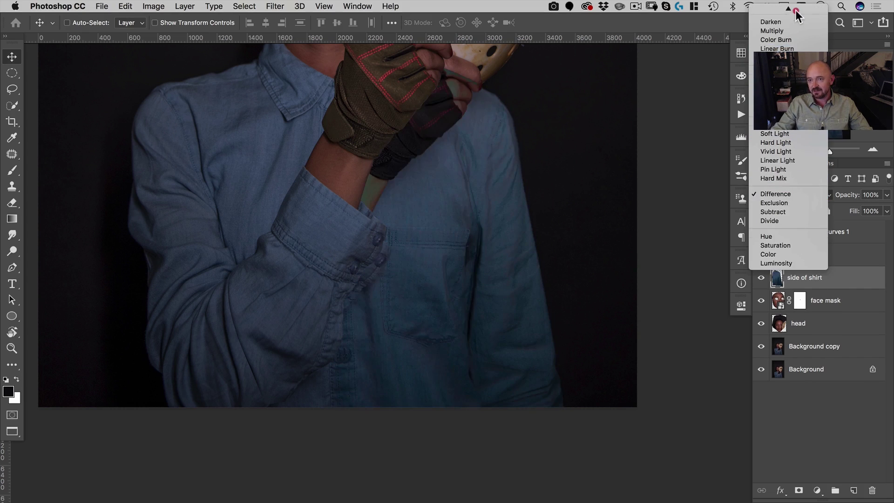
{"action": "left_click", "coordinate": [795, 16]}
{"action": "left_click_drag", "start_coordinate": [479, 173], "coordinate": [481, 202]}
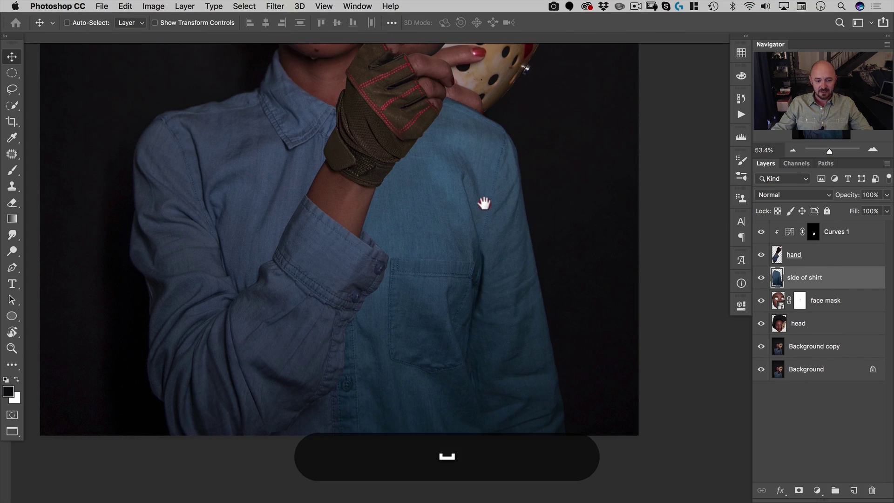
{"action": "left_click_drag", "start_coordinate": [374, 346], "coordinate": [389, 431]}
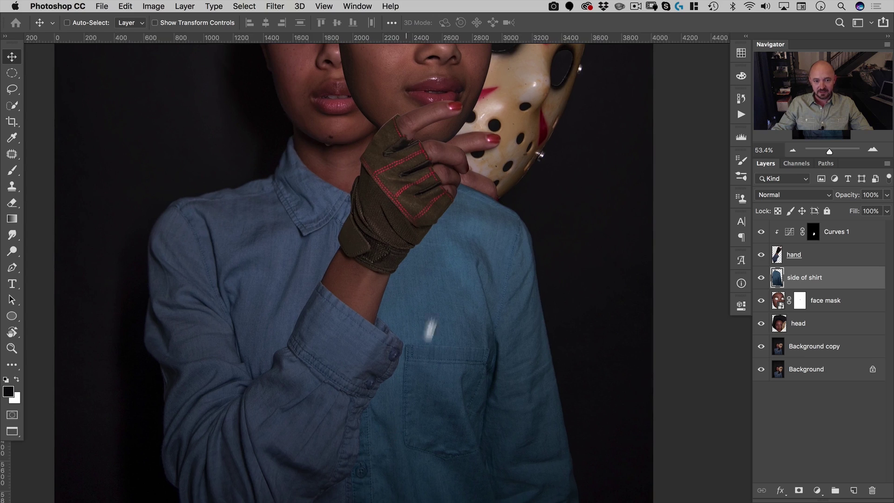
{"action": "left_click_drag", "start_coordinate": [453, 256], "coordinate": [480, 228]}
{"action": "key", "text": "super+r"}
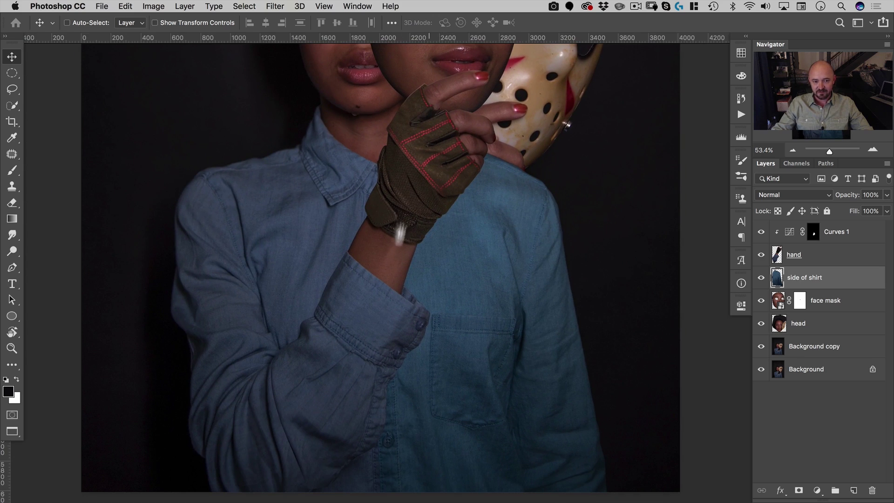
{"action": "left_click_drag", "start_coordinate": [408, 260], "coordinate": [408, 264]}
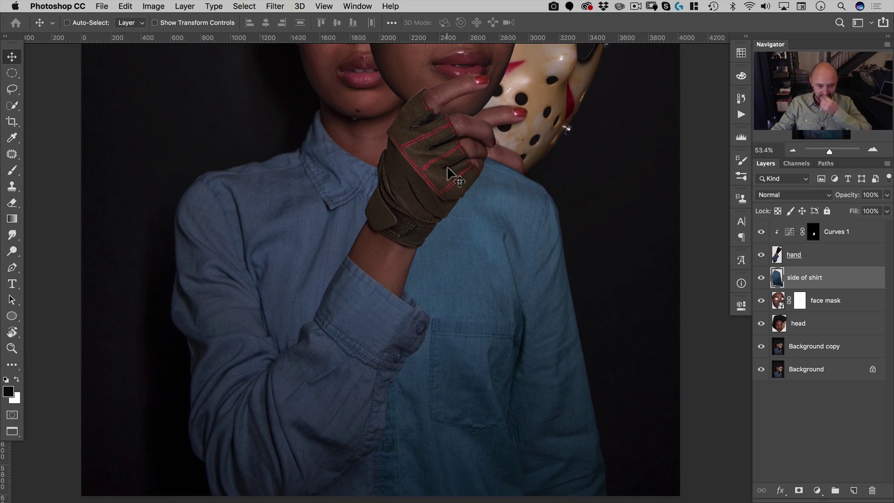
{"action": "scroll", "coordinate": [426, 303], "scroll_direction": "up", "scroll_amount": 3}
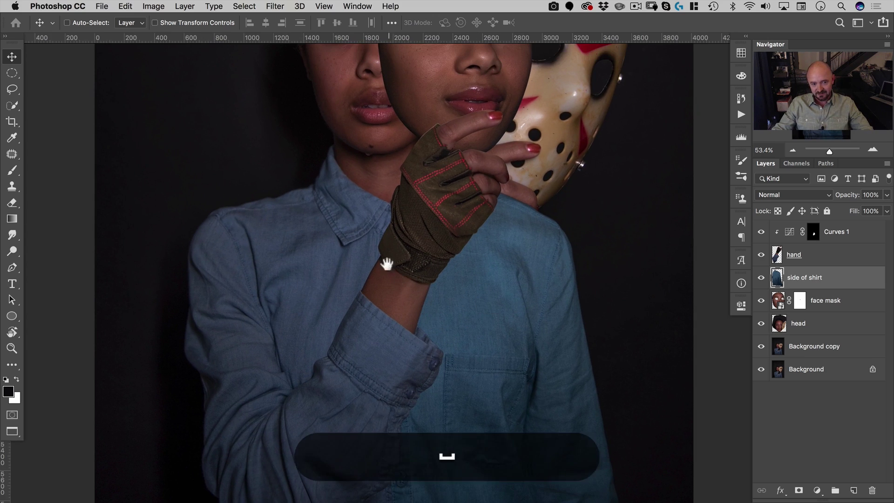
Apply Curves to the side of shirt layer, raising the Red channel from input 115 to output 128
{"action": "left_click_drag", "start_coordinate": [387, 248], "coordinate": [435, 267]}
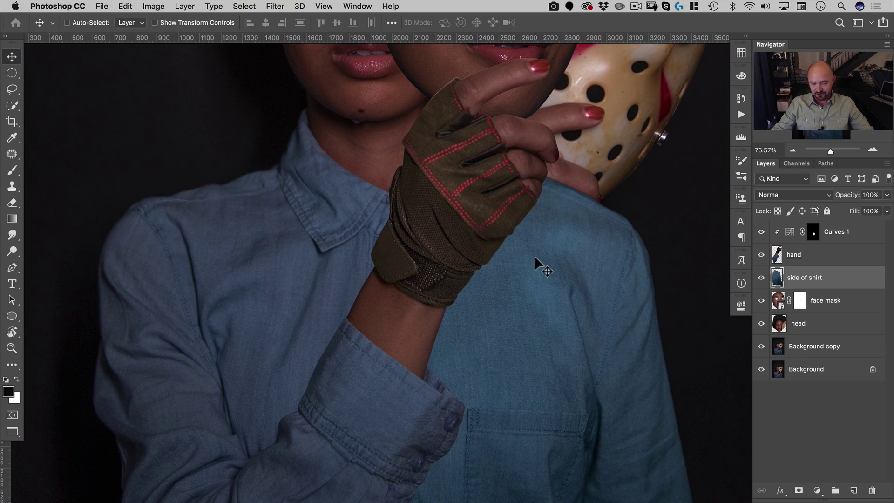
{"action": "left_click_drag", "start_coordinate": [413, 259], "coordinate": [393, 220]}
{"action": "key", "text": "super"}
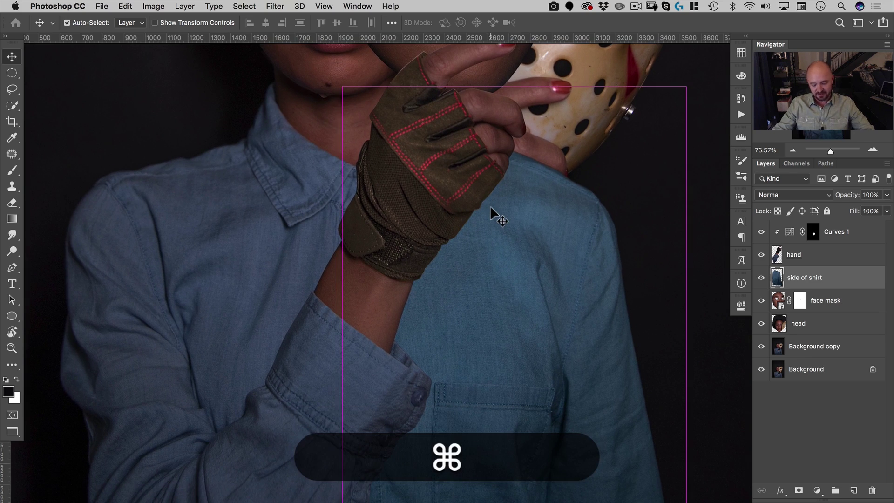
{"action": "key", "text": "super+m"}
{"action": "left_click_drag", "start_coordinate": [494, 126], "coordinate": [657, 88]}
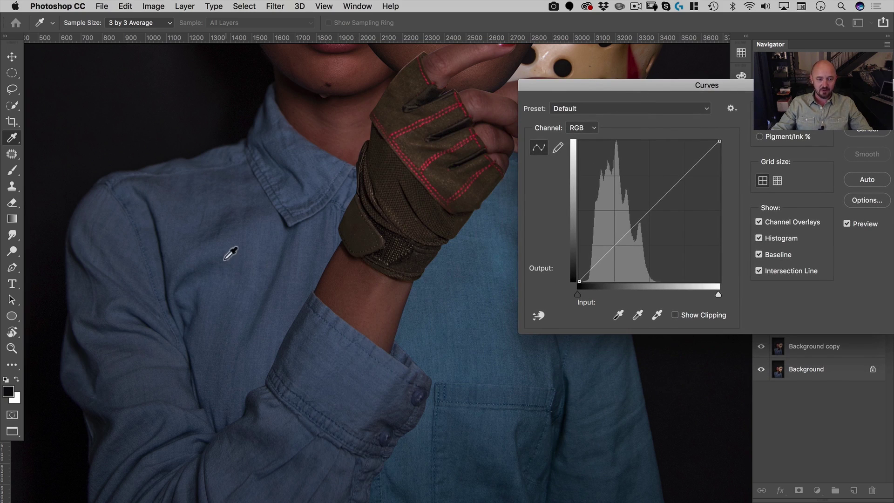
{"action": "left_click", "coordinate": [575, 128]}
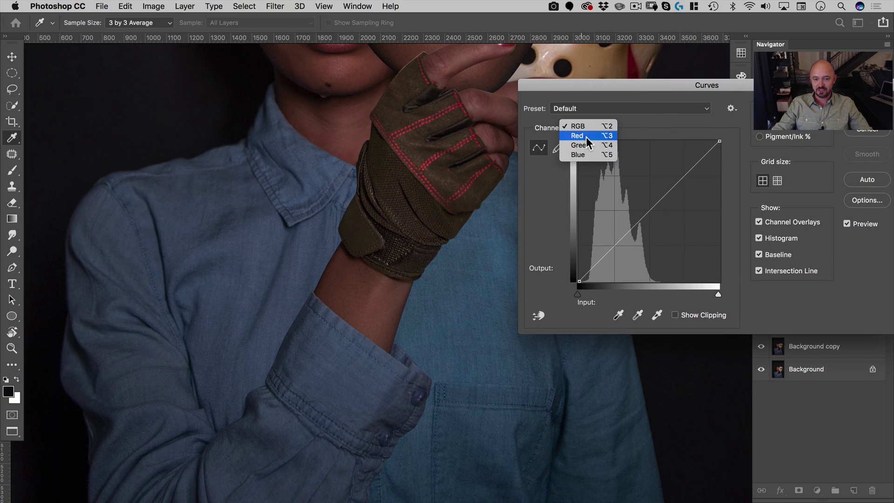
{"action": "left_click", "coordinate": [586, 137]}
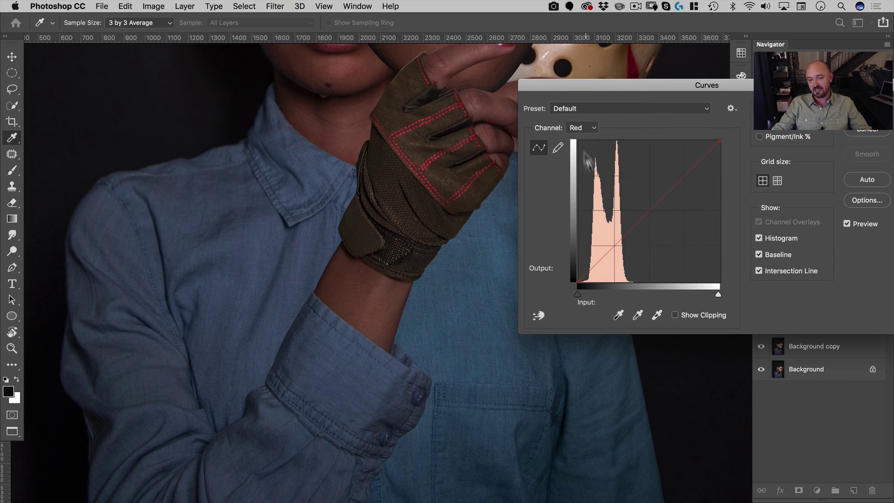
{"action": "left_click_drag", "start_coordinate": [646, 211], "coordinate": [642, 209]}
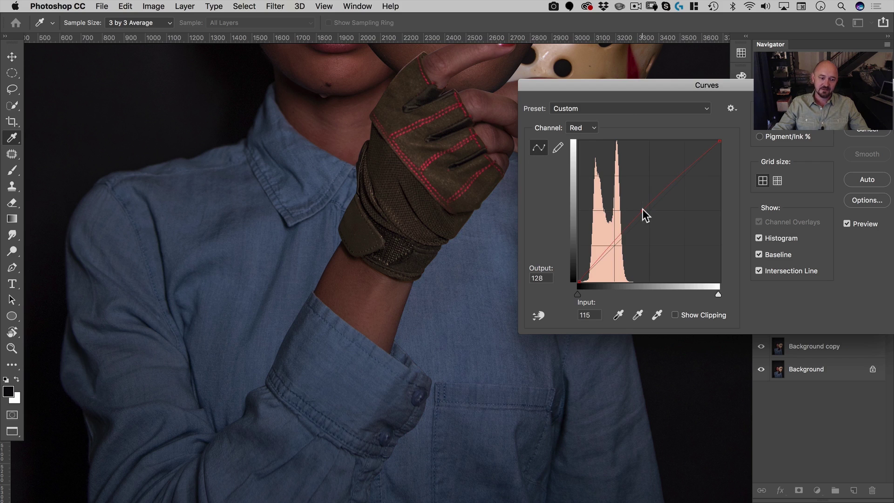
{"action": "key", "text": "Return"}
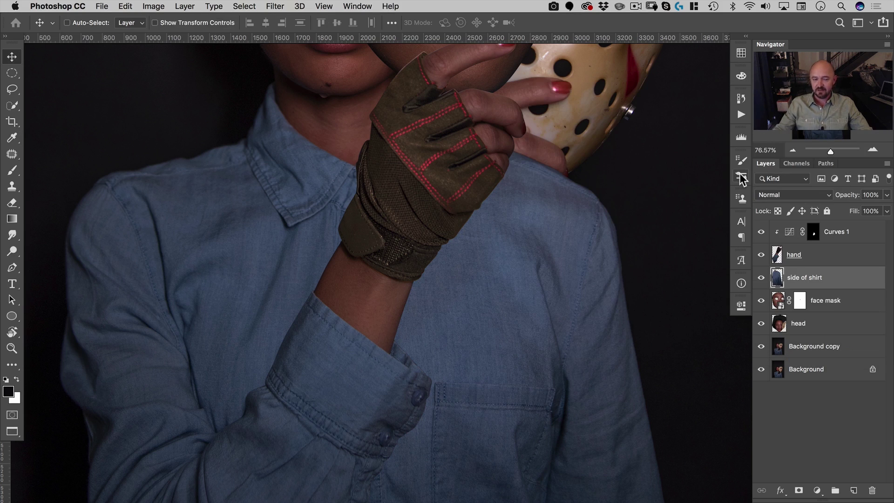
Add a new layer above Background copy and set up a soft 556 px brush with a color sampled from the dark backdrop
{"action": "left_click_drag", "start_coordinate": [523, 228], "coordinate": [474, 324]}
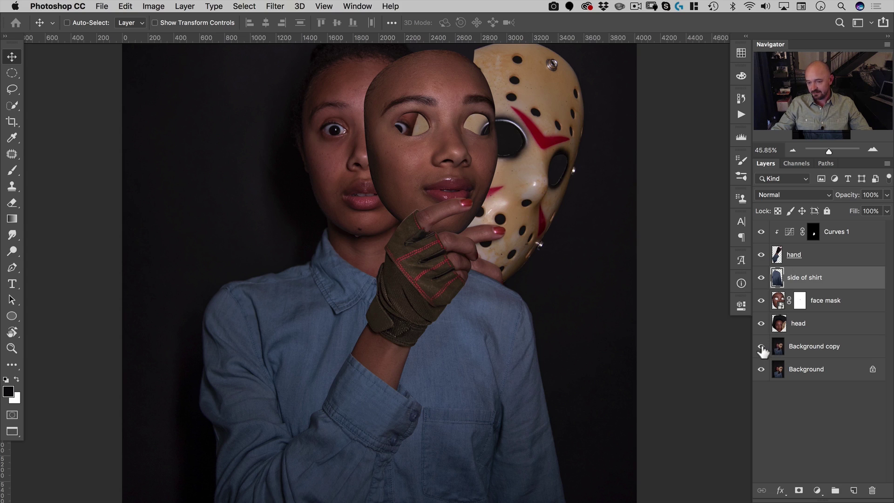
{"action": "left_click", "coordinate": [779, 350]}
{"action": "key", "text": "space"}
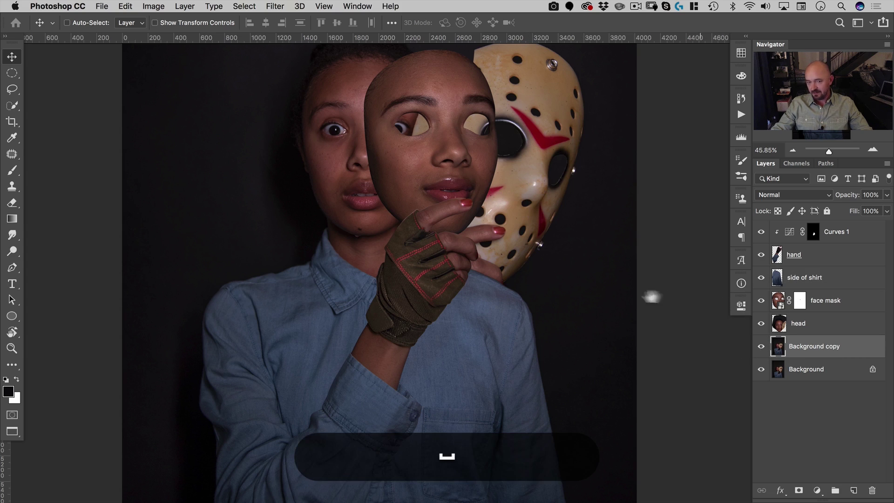
{"action": "left_click_drag", "start_coordinate": [622, 293], "coordinate": [615, 323]}
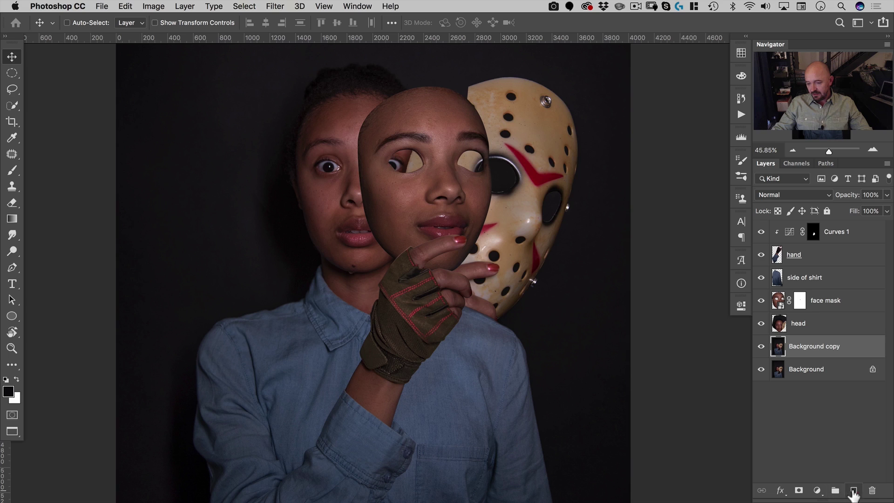
{"action": "left_click", "coordinate": [854, 492]}
{"action": "key", "text": "b"}
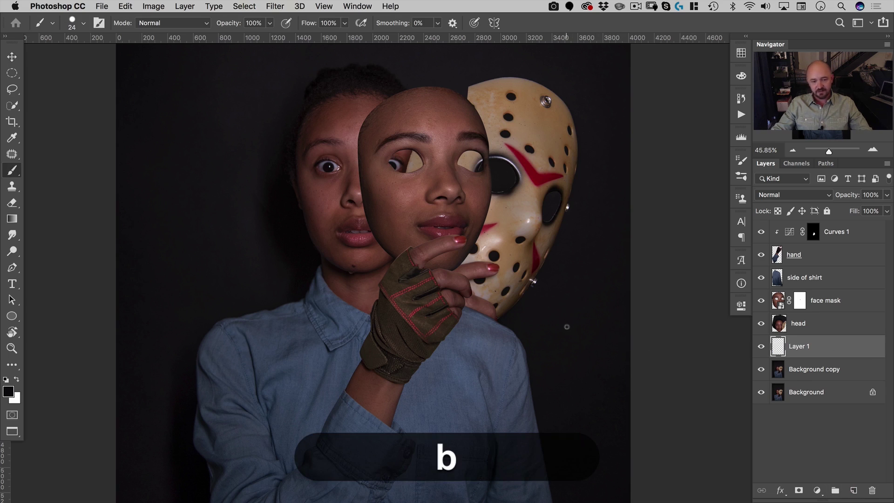
{"action": "mouse_move", "coordinate": [567, 327]}
{"action": "left_mouse_down"}
{"action": "mouse_move", "coordinate": [623, 313]}
{"action": "mouse_move", "coordinate": [590, 350]}
{"action": "left_mouse_up"}
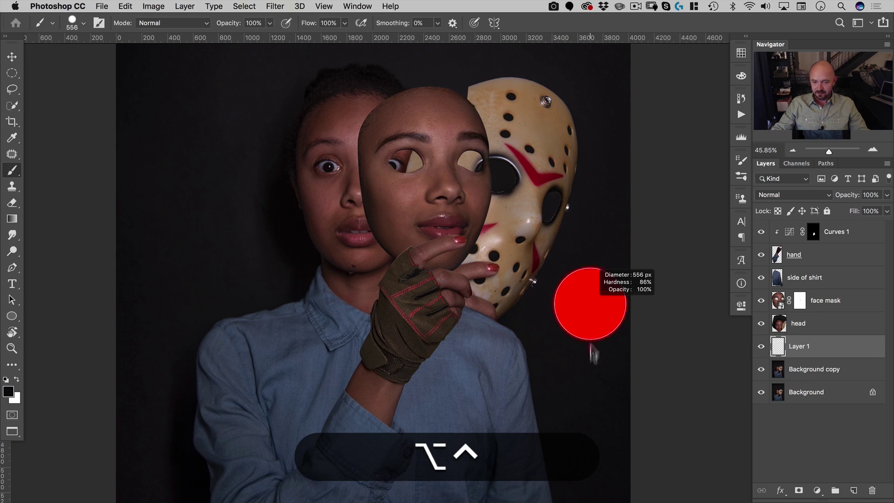
{"action": "left_click", "coordinate": [591, 238], "text": "alt"}
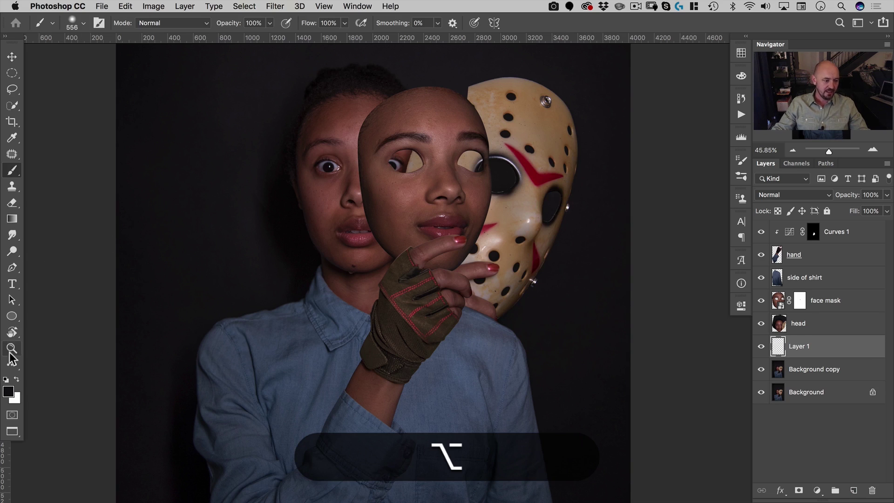
Zoom in on the backdrop's pixel variation and set the Eyedropper's sample size to 5 by 5 Average
{"action": "key", "text": "super+space"}
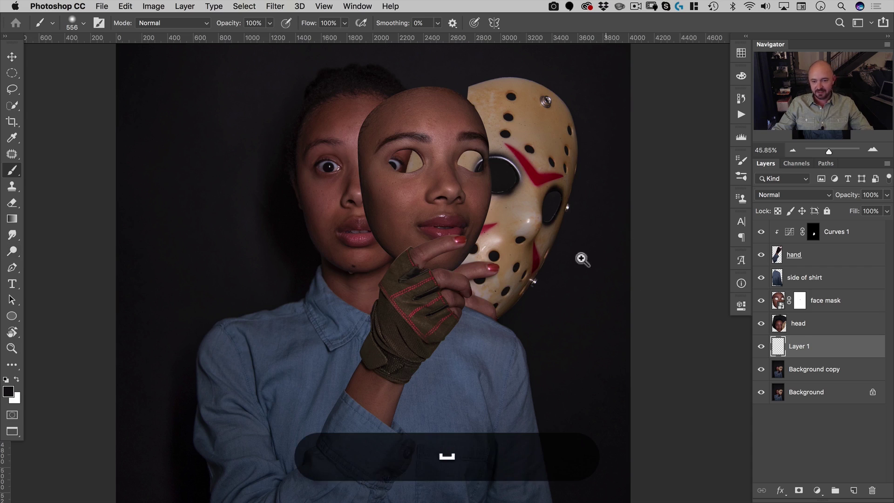
{"action": "left_click_drag", "start_coordinate": [581, 259], "coordinate": [788, 191]}
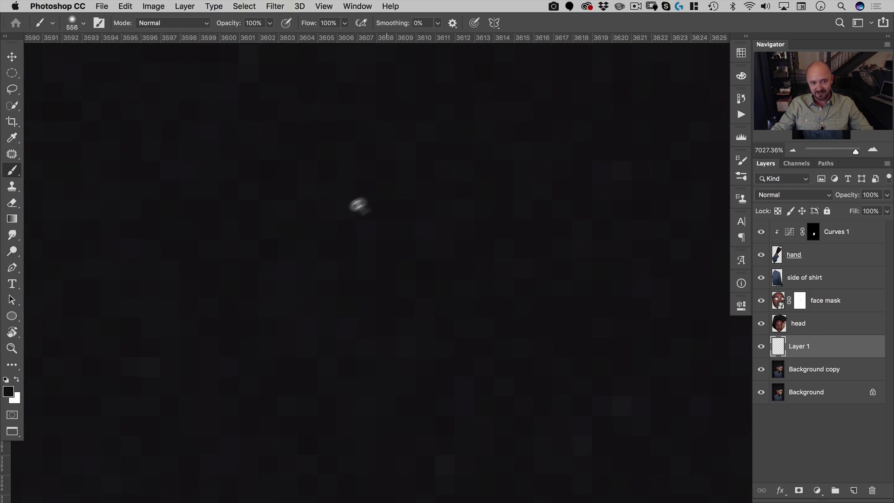
{"action": "left_click_drag", "start_coordinate": [292, 290], "coordinate": [222, 357]}
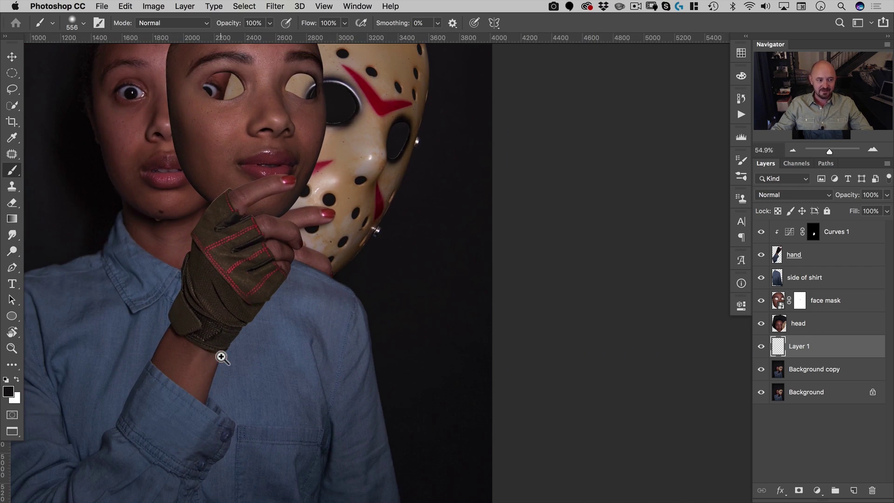
{"action": "key", "text": "super"}
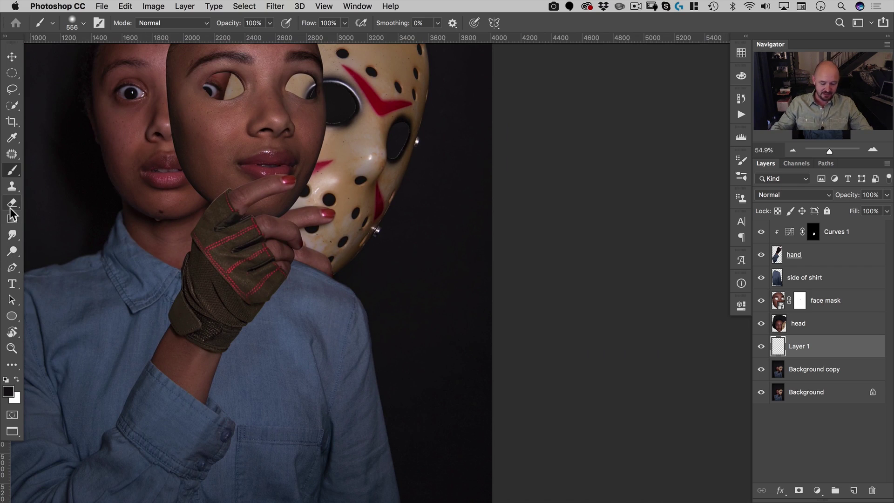
{"action": "key", "text": "i"}
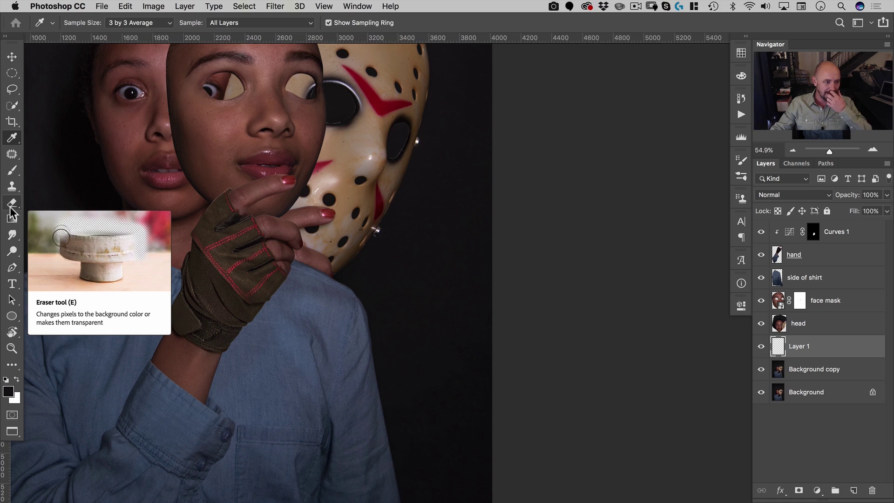
{"action": "left_click", "coordinate": [11, 205]}
{"action": "left_click", "coordinate": [11, 203]}
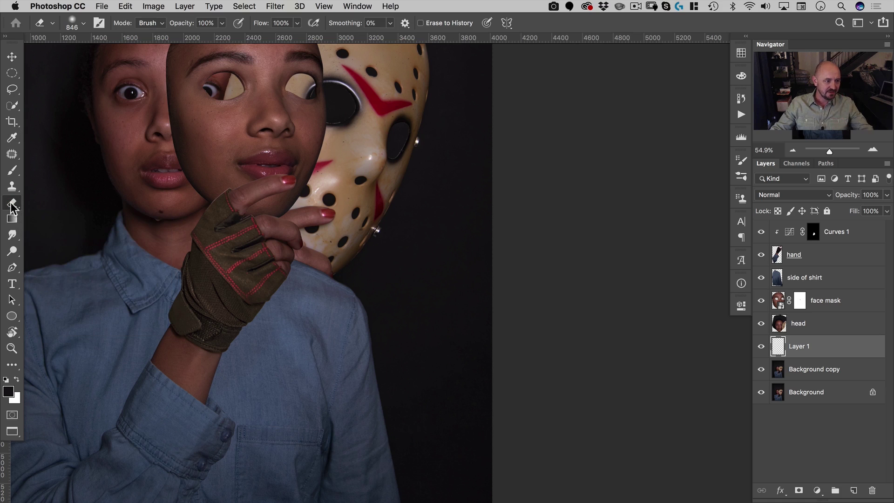
{"action": "left_click", "coordinate": [12, 138]}
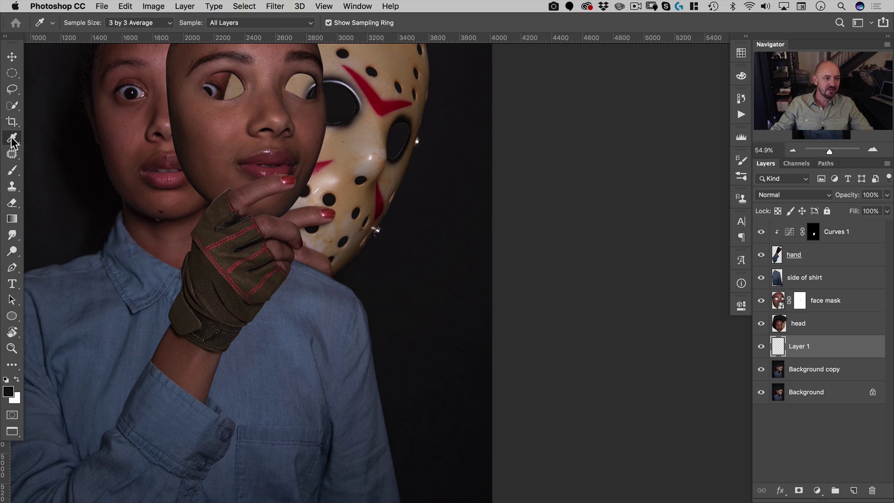
{"action": "left_click", "coordinate": [123, 20]}
{"action": "left_click", "coordinate": [124, 31]}
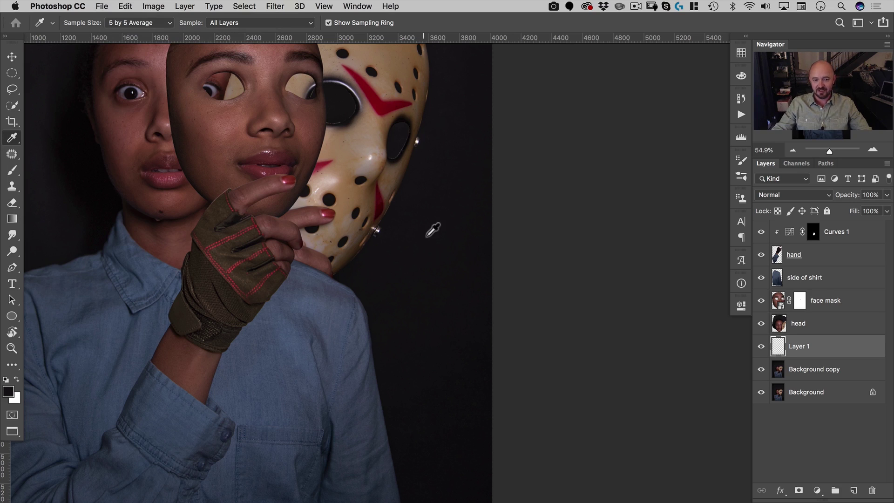
Sample the dark backdrop beside the hockey mask and paint over the mask's lower part on Layer 1
{"action": "left_click_drag", "start_coordinate": [433, 229], "coordinate": [430, 250]}
{"action": "key", "text": "space"}
{"action": "left_click_drag", "start_coordinate": [443, 305], "coordinate": [463, 225]}
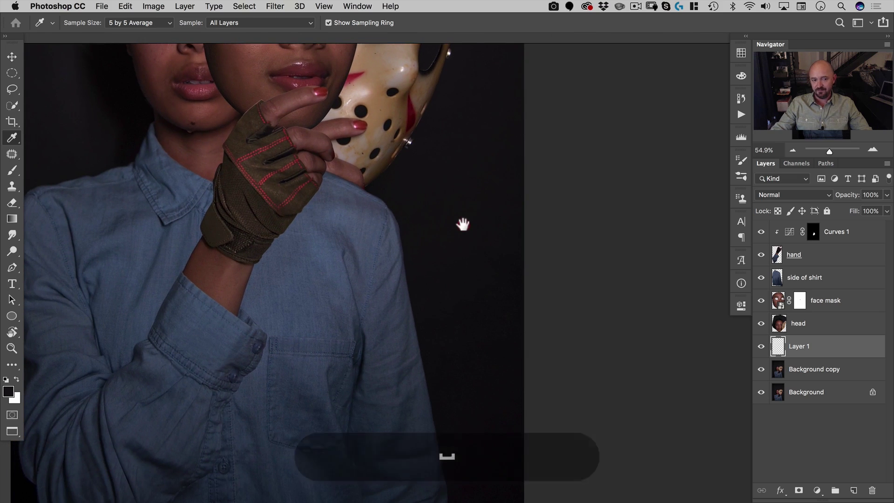
{"action": "key", "text": "b"}
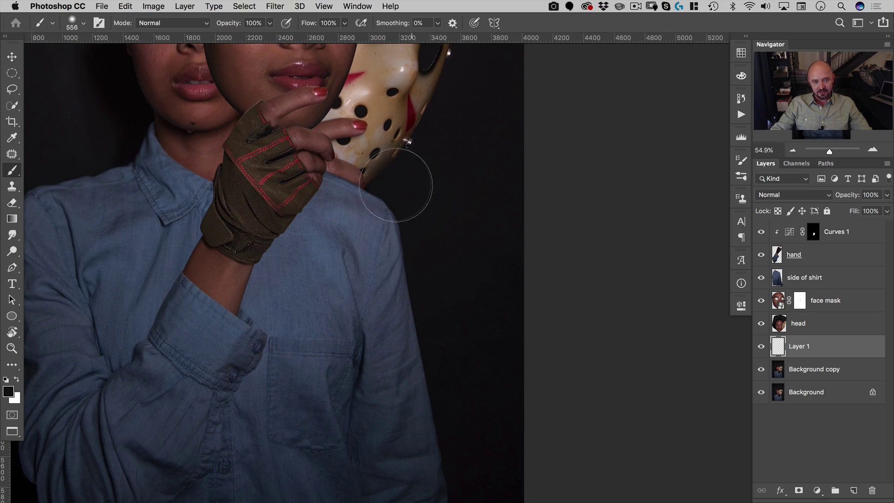
{"action": "mouse_move", "coordinate": [409, 180]}
{"action": "left_mouse_down"}
{"action": "mouse_move", "coordinate": [351, 163]}
{"action": "mouse_move", "coordinate": [350, 151]}
{"action": "mouse_move", "coordinate": [338, 156]}
{"action": "mouse_move", "coordinate": [348, 116]}
{"action": "mouse_move", "coordinate": [373, 149]}
{"action": "mouse_move", "coordinate": [419, 380]}
{"action": "mouse_move", "coordinate": [439, 374]}
{"action": "mouse_move", "coordinate": [497, 256]}
{"action": "mouse_move", "coordinate": [457, 322]}
{"action": "mouse_move", "coordinate": [432, 337]}
{"action": "mouse_move", "coordinate": [440, 282]}
{"action": "mouse_move", "coordinate": [406, 305]}
{"action": "left_mouse_up"}
Paint out the upper part of the hockey mask on Layer 1, resampling nearby backdrop tones between strokes
{"action": "key", "text": "space"}
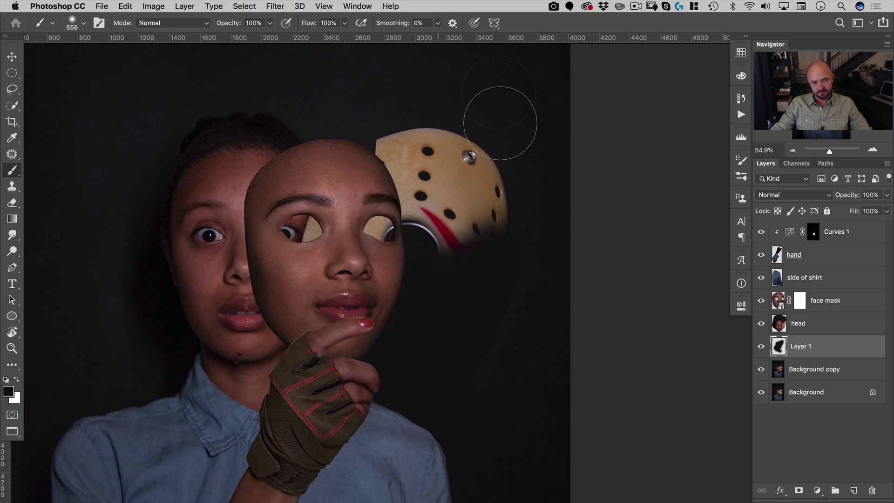
{"action": "left_click", "coordinate": [386, 100], "text": "alt"}
{"action": "mouse_move", "coordinate": [395, 136]}
{"action": "left_mouse_down"}
{"action": "mouse_move", "coordinate": [405, 166]}
{"action": "mouse_move", "coordinate": [398, 146]}
{"action": "mouse_move", "coordinate": [435, 129]}
{"action": "mouse_move", "coordinate": [459, 152]}
{"action": "mouse_move", "coordinate": [468, 192]}
{"action": "mouse_move", "coordinate": [470, 146]}
{"action": "left_mouse_up"}
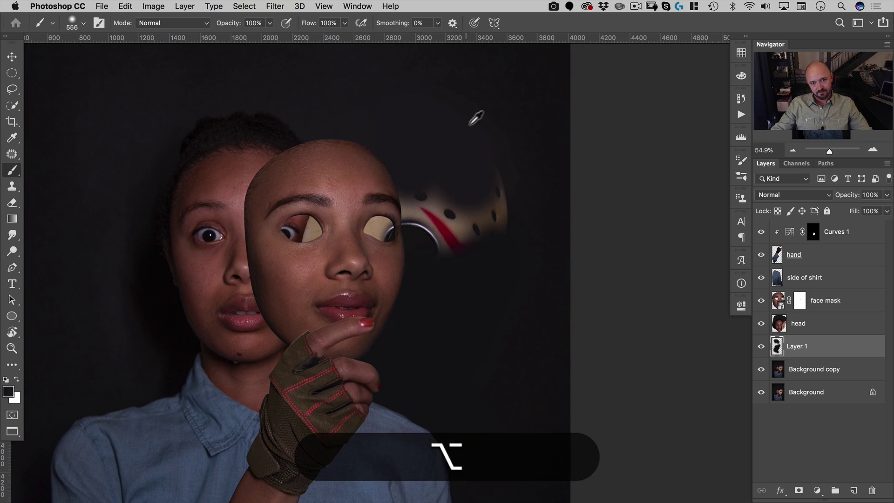
{"action": "left_click", "coordinate": [499, 108], "text": "alt"}
{"action": "mouse_move", "coordinate": [500, 111]}
{"action": "left_mouse_down"}
{"action": "mouse_move", "coordinate": [503, 215]}
{"action": "mouse_move", "coordinate": [480, 246]}
{"action": "mouse_move", "coordinate": [464, 176]}
{"action": "mouse_move", "coordinate": [461, 224]}
{"action": "mouse_move", "coordinate": [446, 257]}
{"action": "mouse_move", "coordinate": [438, 180]}
{"action": "mouse_move", "coordinate": [430, 209]}
{"action": "mouse_move", "coordinate": [423, 194]}
{"action": "mouse_move", "coordinate": [419, 220]}
{"action": "mouse_move", "coordinate": [435, 223]}
{"action": "mouse_move", "coordinate": [393, 232]}
{"action": "mouse_move", "coordinate": [383, 214]}
{"action": "left_mouse_up"}
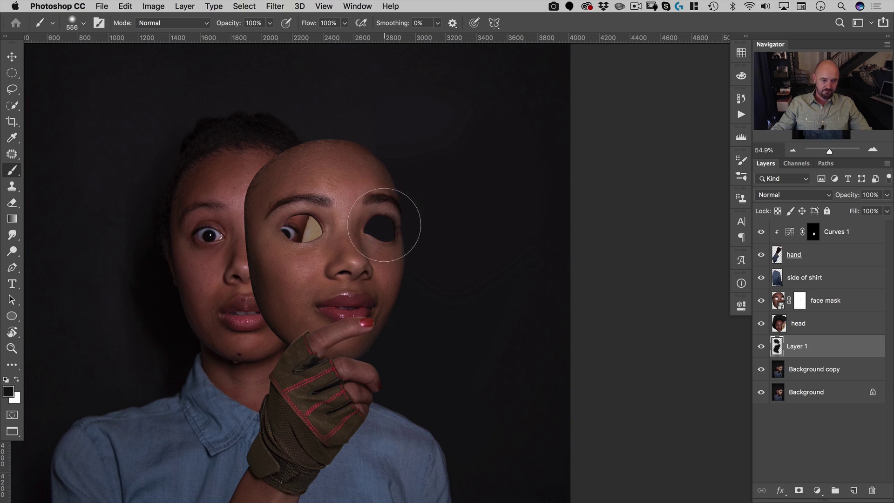
Add a new layer above the head layer and paint dark brown over the hockey mask remnant in the eye hole with a 230 px brush
{"action": "key", "text": "space"}
{"action": "left_click_drag", "start_coordinate": [433, 180], "coordinate": [551, 127]}
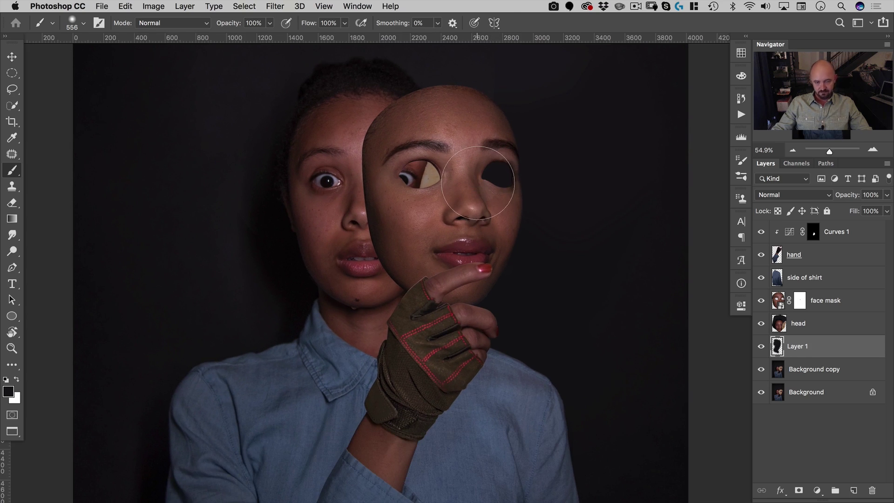
{"action": "key", "text": "space"}
{"action": "mouse_move", "coordinate": [457, 171]}
{"action": "left_mouse_down"}
{"action": "mouse_move", "coordinate": [497, 162]}
{"action": "mouse_move", "coordinate": [532, 177]}
{"action": "mouse_move", "coordinate": [408, 190]}
{"action": "left_mouse_up"}
{"action": "key", "text": "ctrl+alt"}
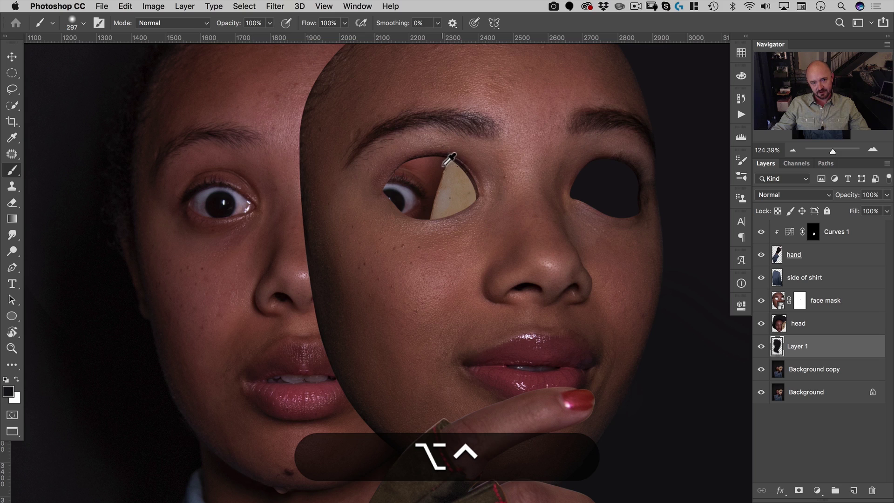
{"action": "mouse_move", "coordinate": [450, 159]}
{"action": "left_mouse_down"}
{"action": "mouse_move", "coordinate": [429, 169]}
{"action": "mouse_move", "coordinate": [425, 184]}
{"action": "mouse_move", "coordinate": [454, 198]}
{"action": "mouse_move", "coordinate": [437, 210]}
{"action": "left_mouse_up"}
{"action": "key", "text": "ctrl+alt"}
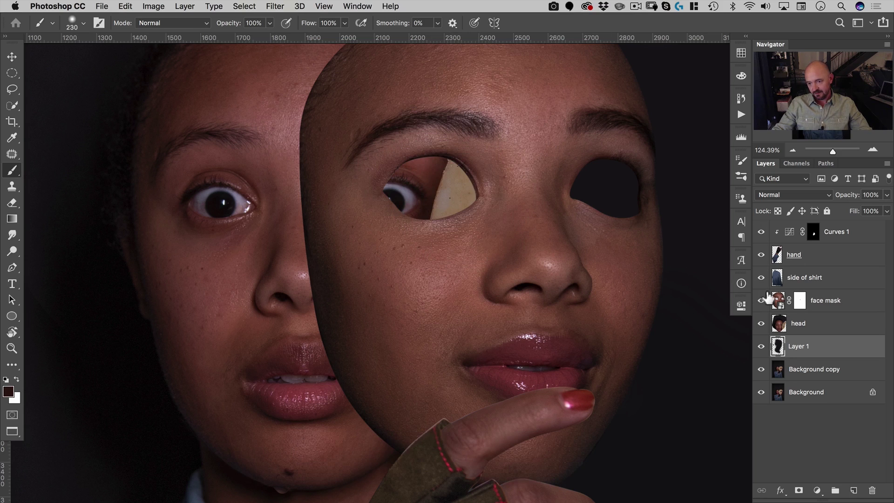
{"action": "left_click", "coordinate": [781, 327]}
{"action": "left_click", "coordinate": [853, 491]}
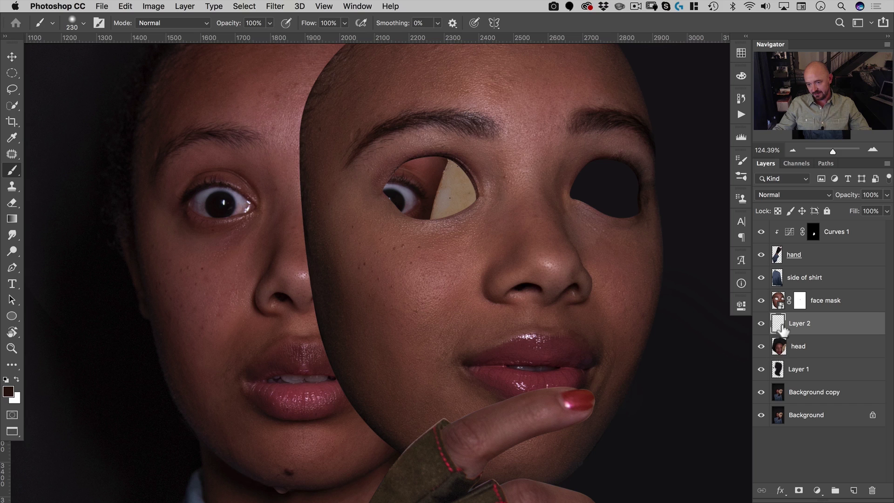
{"action": "mouse_move", "coordinate": [443, 201]}
{"action": "left_mouse_down"}
{"action": "mouse_move", "coordinate": [468, 199]}
{"action": "mouse_move", "coordinate": [461, 213]}
{"action": "mouse_move", "coordinate": [450, 170]}
{"action": "mouse_move", "coordinate": [452, 182]}
{"action": "left_mouse_up"}
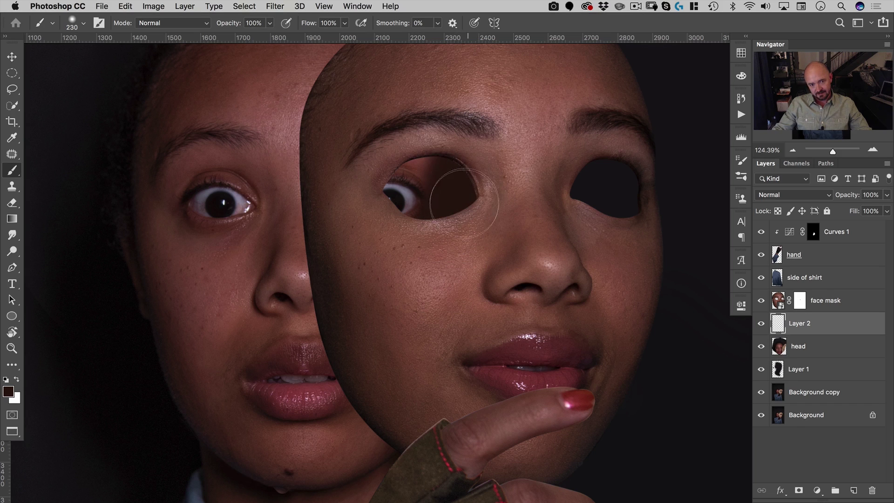
Reset to the default colors and paint black over the brown area in the face mask's eye hole on Layer 2
{"action": "key", "text": "alt"}
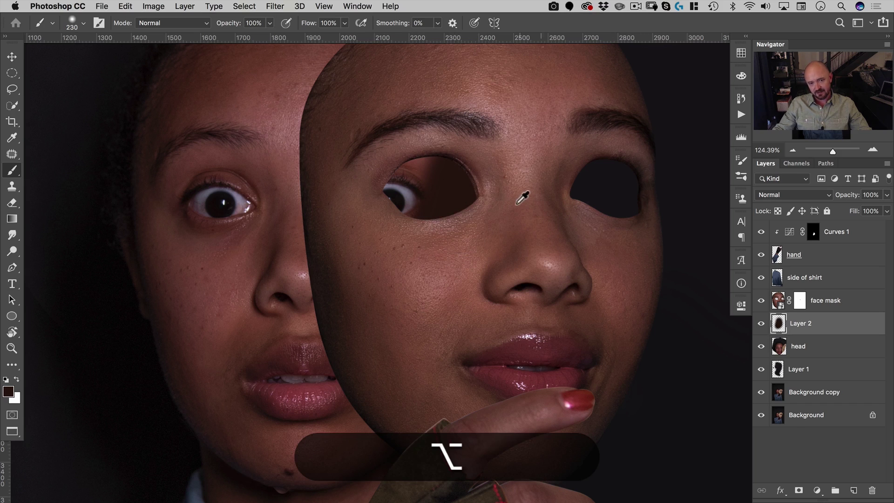
{"action": "key", "text": "alt+d"}
{"action": "key", "text": "d"}
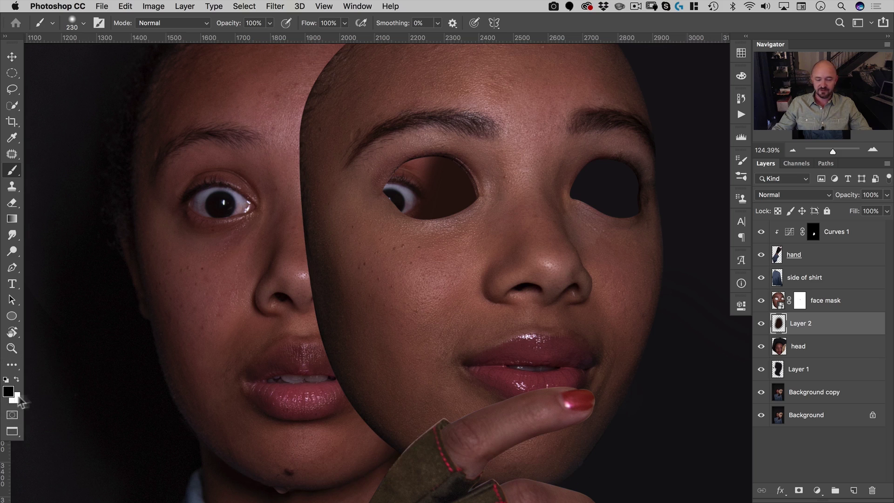
{"action": "mouse_move", "coordinate": [465, 195]}
{"action": "left_mouse_down"}
{"action": "mouse_move", "coordinate": [455, 176]}
{"action": "mouse_move", "coordinate": [470, 134]}
{"action": "mouse_move", "coordinate": [442, 140]}
{"action": "mouse_move", "coordinate": [483, 298]}
{"action": "mouse_move", "coordinate": [461, 322]}
{"action": "left_mouse_up"}
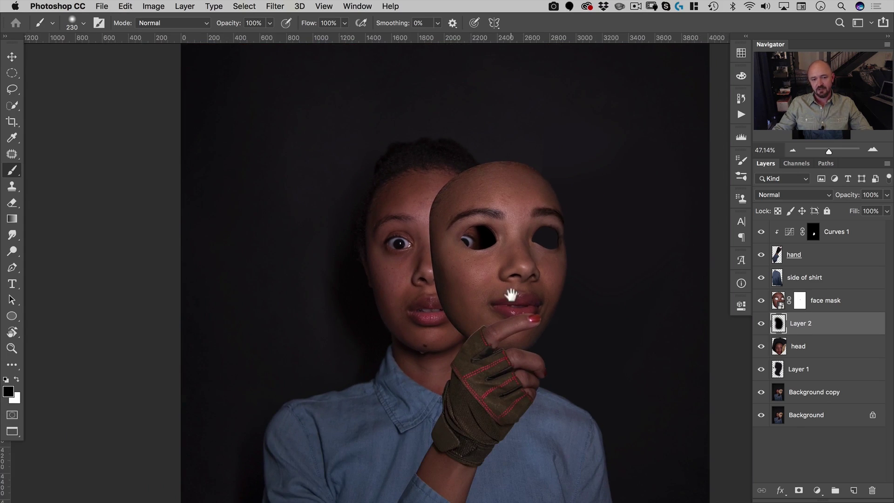
{"action": "left_click_drag", "start_coordinate": [511, 295], "coordinate": [479, 185]}
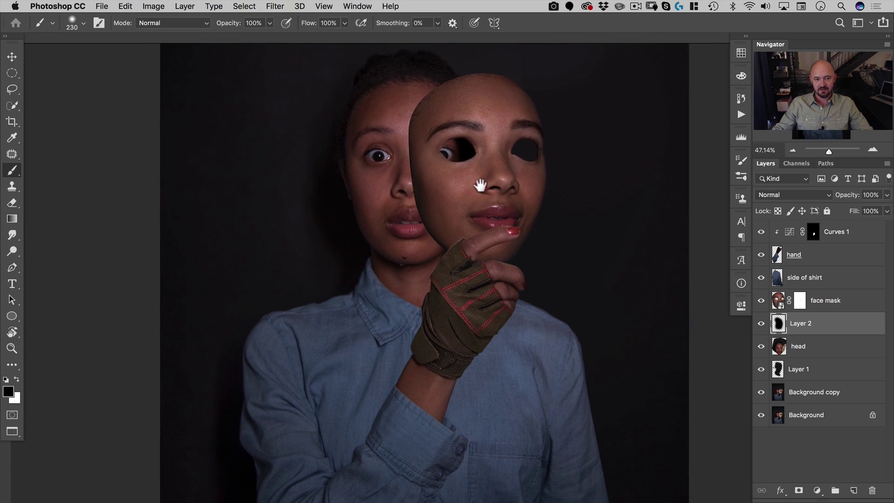
{"action": "key", "text": "super+r"}
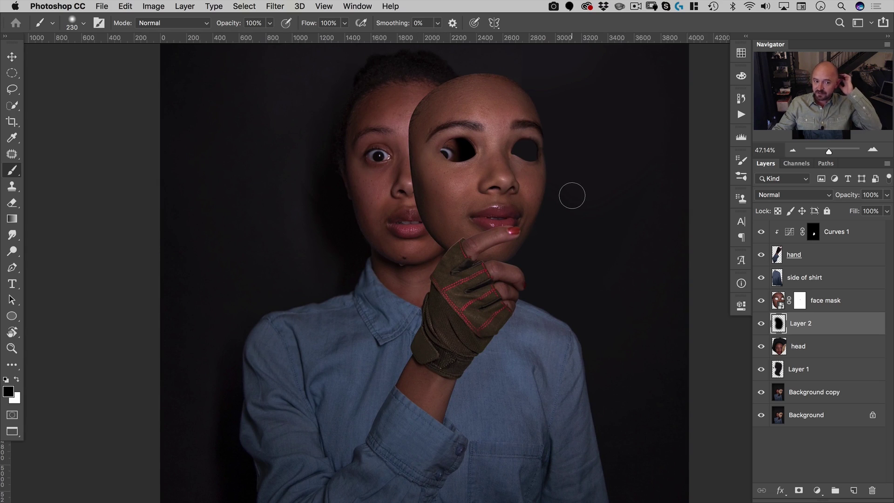
{"action": "key", "text": "space"}
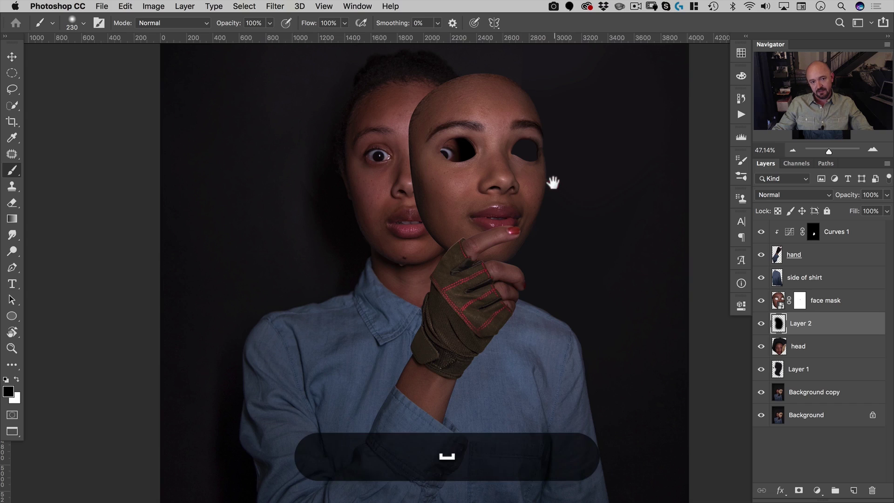
{"action": "left_click_drag", "start_coordinate": [551, 184], "coordinate": [540, 186]}
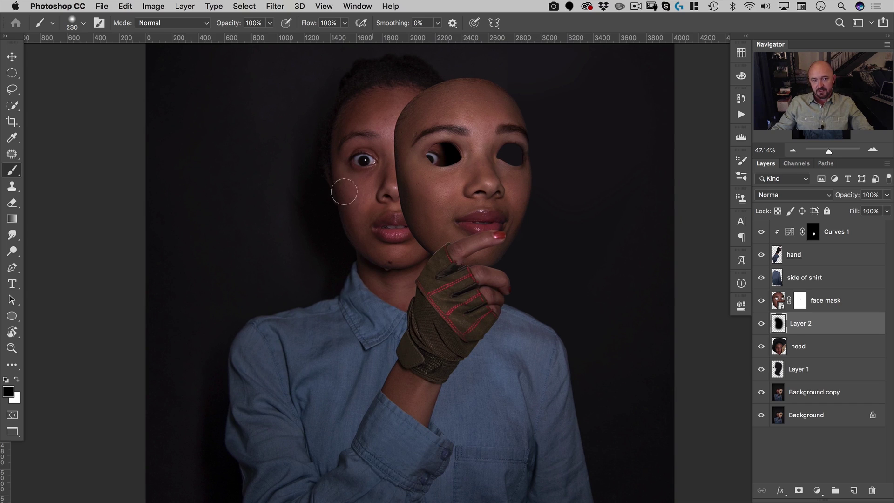
Start a Pen tool path at the inner corner of the woman's uncovered eye
{"action": "key", "text": "super+space"}
{"action": "left_click_drag", "start_coordinate": [382, 169], "coordinate": [419, 151]}
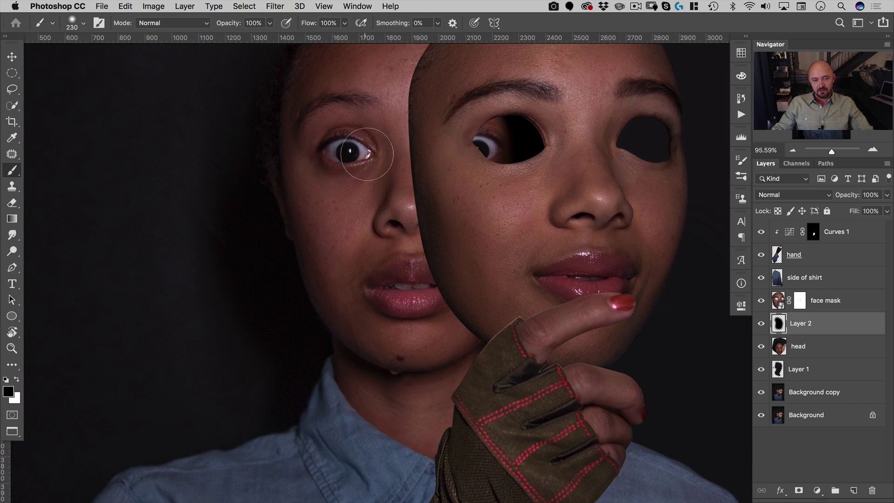
{"action": "key", "text": "space"}
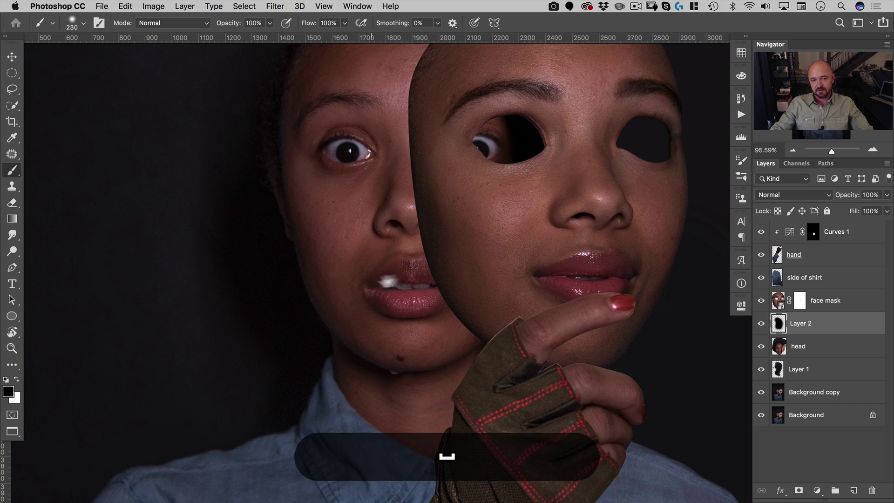
{"action": "left_click_drag", "start_coordinate": [372, 279], "coordinate": [471, 271]}
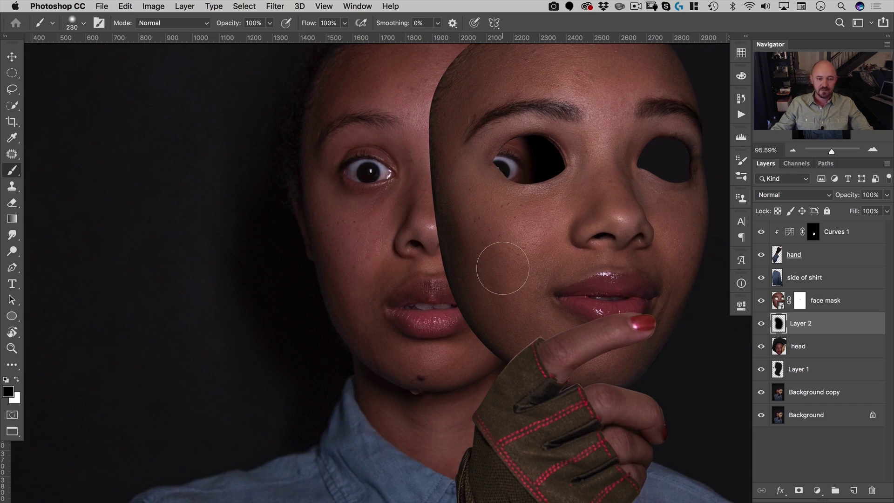
{"action": "key", "text": "super+space"}
{"action": "left_click_drag", "start_coordinate": [399, 180], "coordinate": [439, 193]}
{"action": "left_click_drag", "start_coordinate": [419, 256], "coordinate": [427, 214]}
{"action": "left_click_drag", "start_coordinate": [416, 117], "coordinate": [412, 185]}
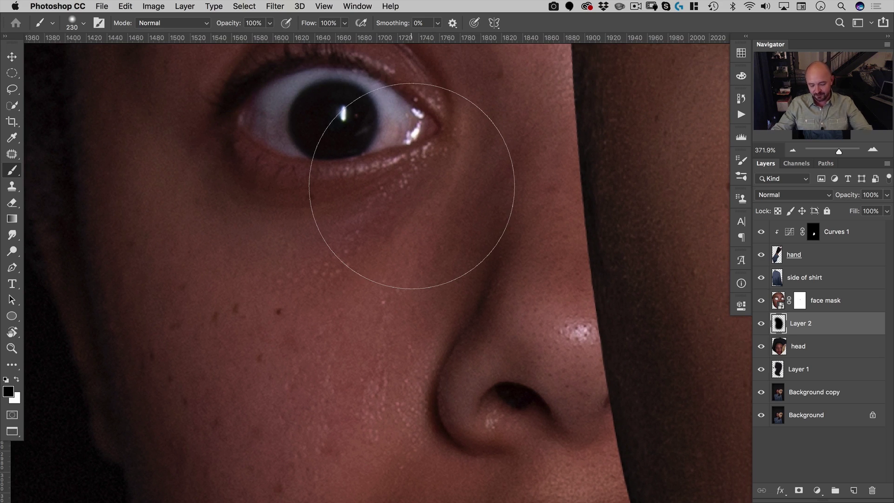
{"action": "key", "text": "p"}
{"action": "left_click", "coordinate": [442, 135], "text": "super"}
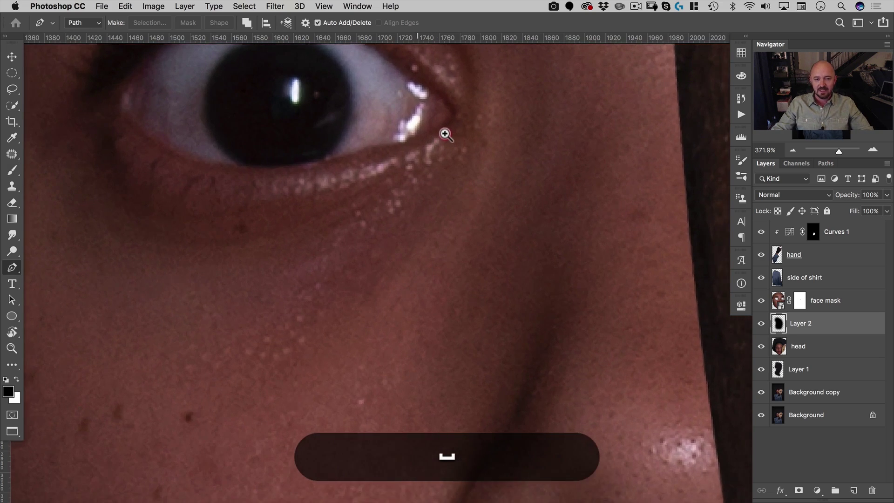
{"action": "left_click_drag", "start_coordinate": [445, 134], "coordinate": [427, 146]}
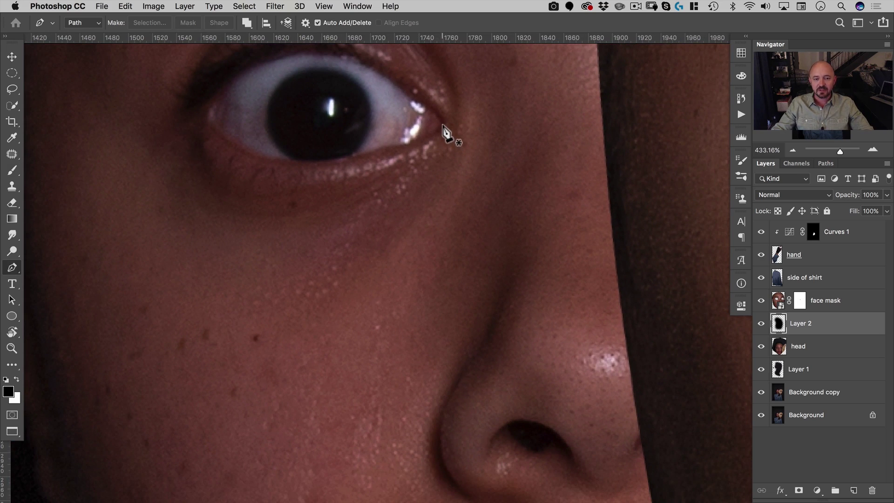
{"action": "left_click", "coordinate": [442, 125]}
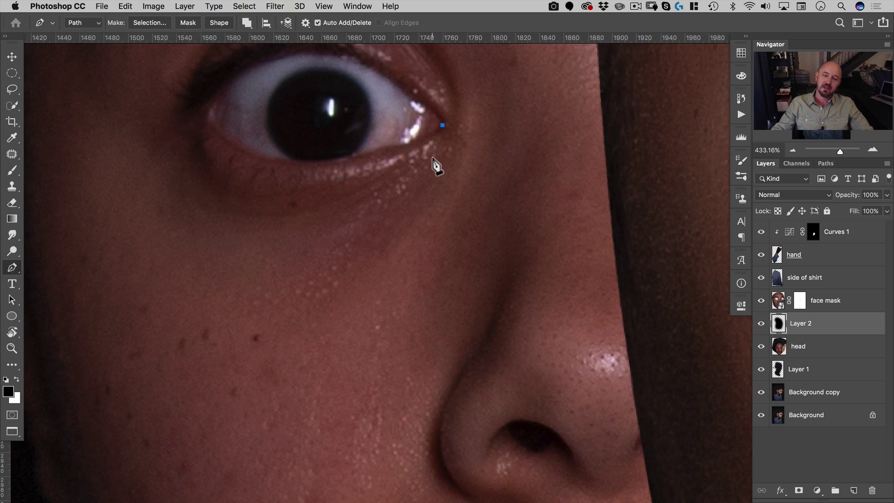
Continue the tear path in short, gently curved segments down the cheek beside the nose
{"action": "left_click_drag", "start_coordinate": [430, 164], "coordinate": [425, 103]}
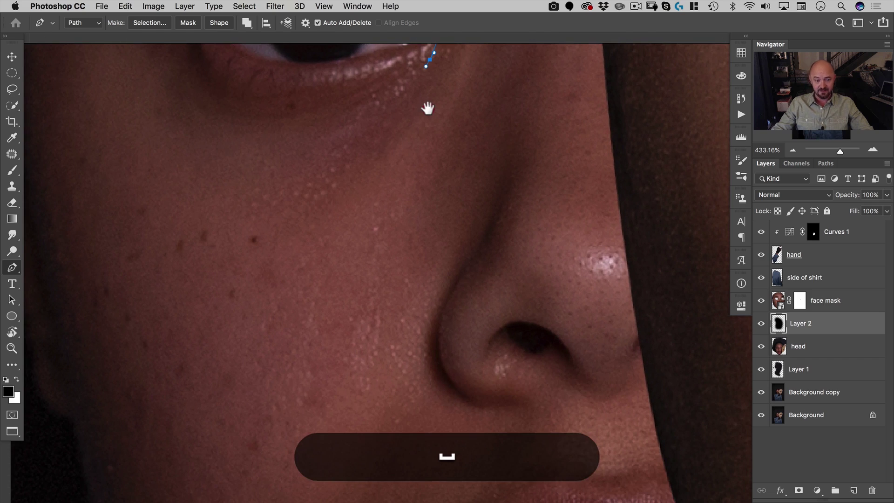
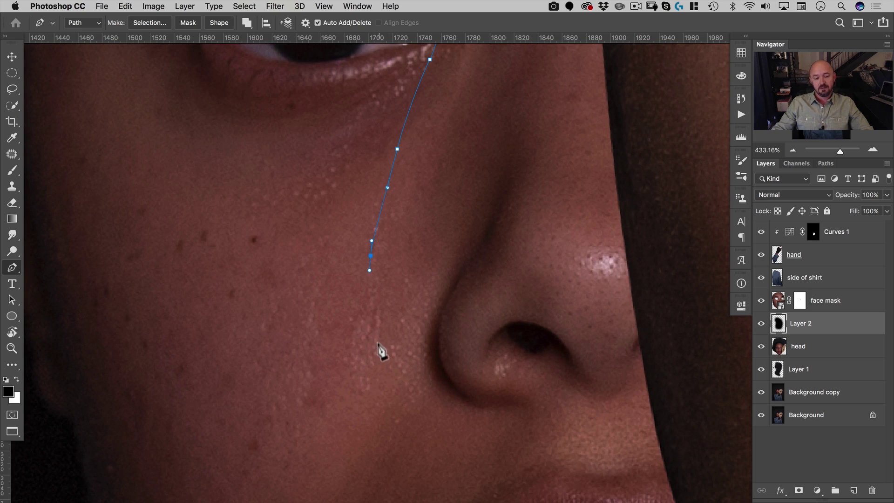
{"action": "left_click_drag", "start_coordinate": [365, 372], "coordinate": [355, 266]}
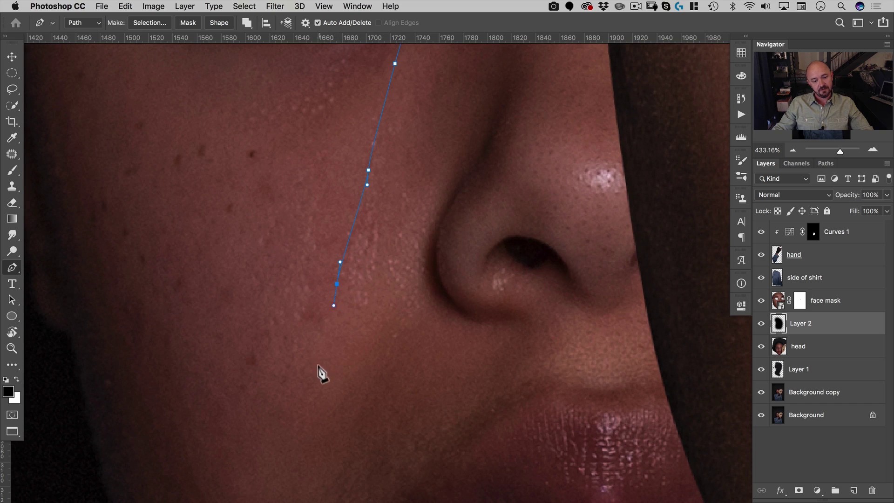
{"action": "left_click_drag", "start_coordinate": [348, 335], "coordinate": [329, 384]}
{"action": "left_click_drag", "start_coordinate": [322, 371], "coordinate": [322, 368]}
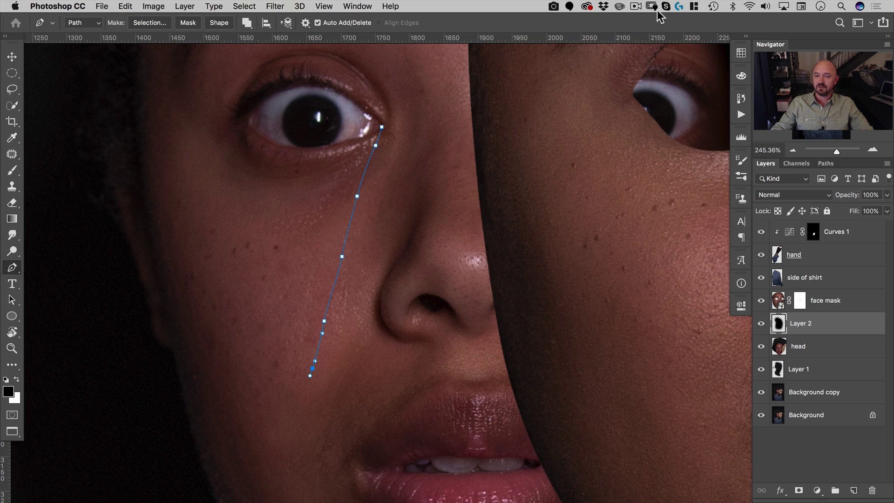
{"action": "left_click", "coordinate": [636, 6]}
{"action": "left_click", "coordinate": [656, 30]}
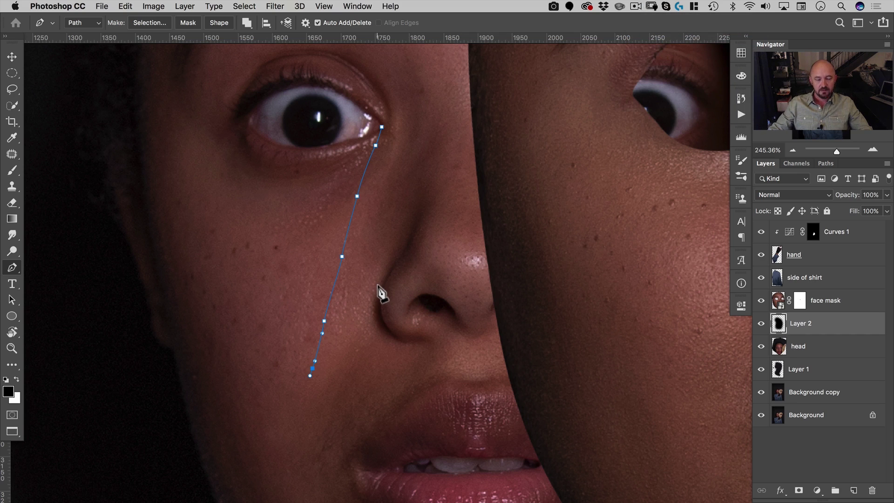
Extend the tear path past the mouth corner to the jawline and turn it back upward close to the first edge
{"action": "key", "text": "space"}
{"action": "left_click_drag", "start_coordinate": [373, 282], "coordinate": [424, 157]}
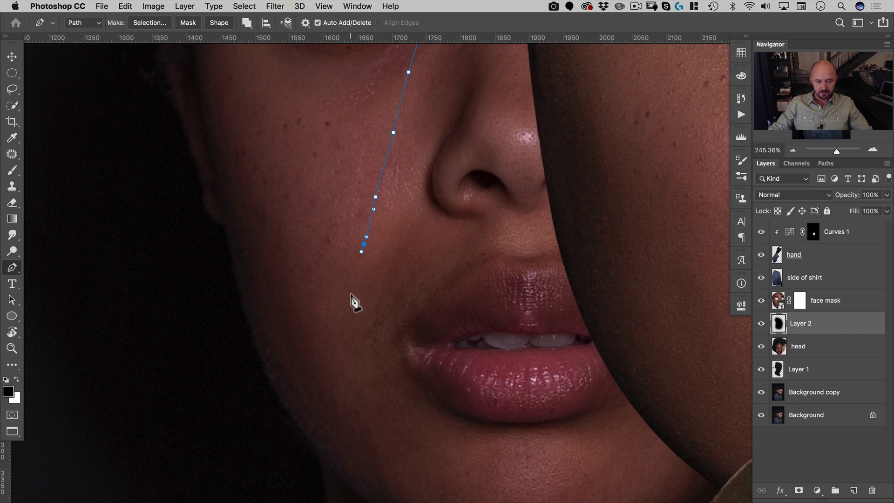
{"action": "left_click_drag", "start_coordinate": [348, 303], "coordinate": [353, 180]}
{"action": "key", "text": "space"}
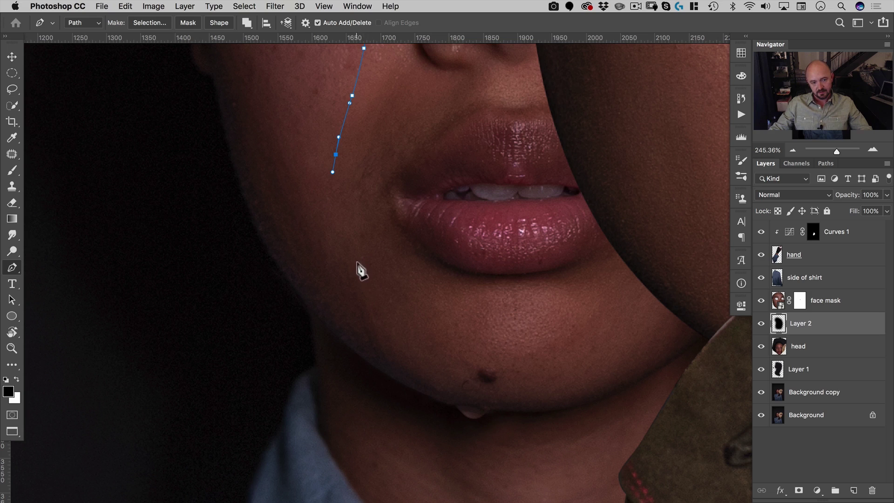
{"action": "left_click_drag", "start_coordinate": [358, 270], "coordinate": [366, 298]}
{"action": "left_click_drag", "start_coordinate": [383, 350], "coordinate": [349, 287]}
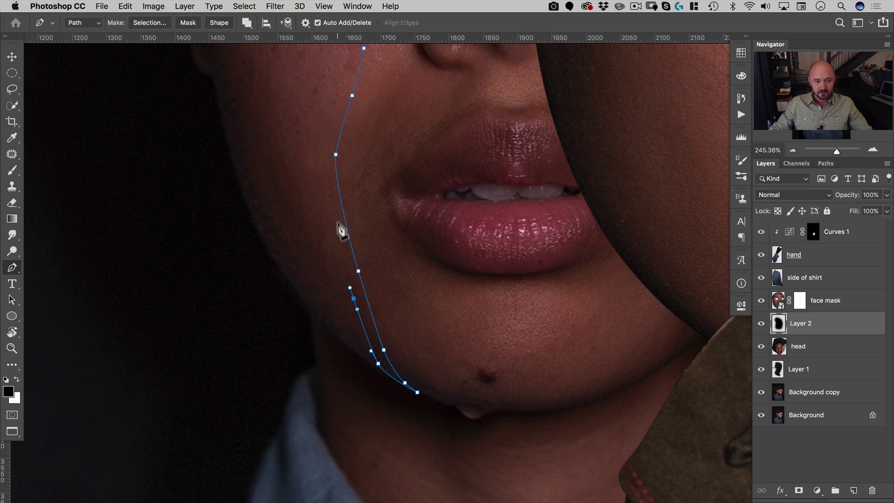
Trace the tear's second edge back up the cheek, parallel to the first, and close the path at the eye corner
{"action": "left_click_drag", "start_coordinate": [329, 211], "coordinate": [327, 194]}
{"action": "left_click_drag", "start_coordinate": [326, 139], "coordinate": [329, 121]}
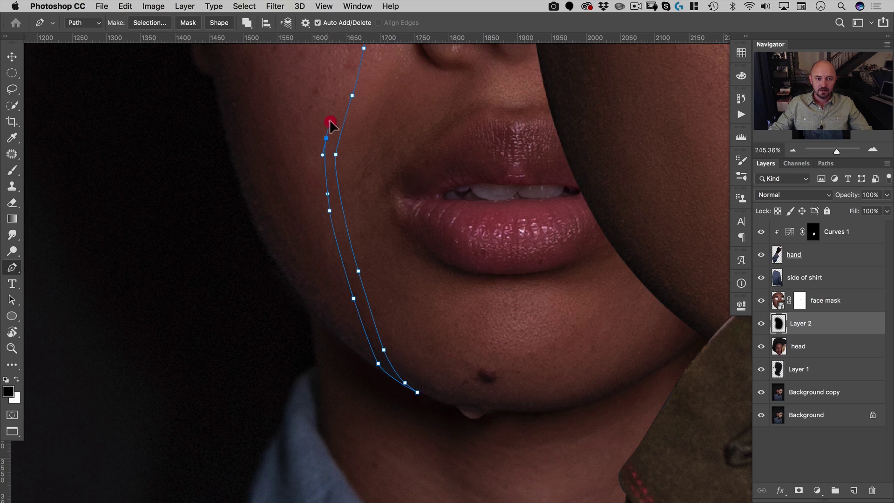
{"action": "key", "text": "space"}
{"action": "left_click_drag", "start_coordinate": [346, 174], "coordinate": [346, 242]}
{"action": "left_click_drag", "start_coordinate": [348, 133], "coordinate": [358, 234]}
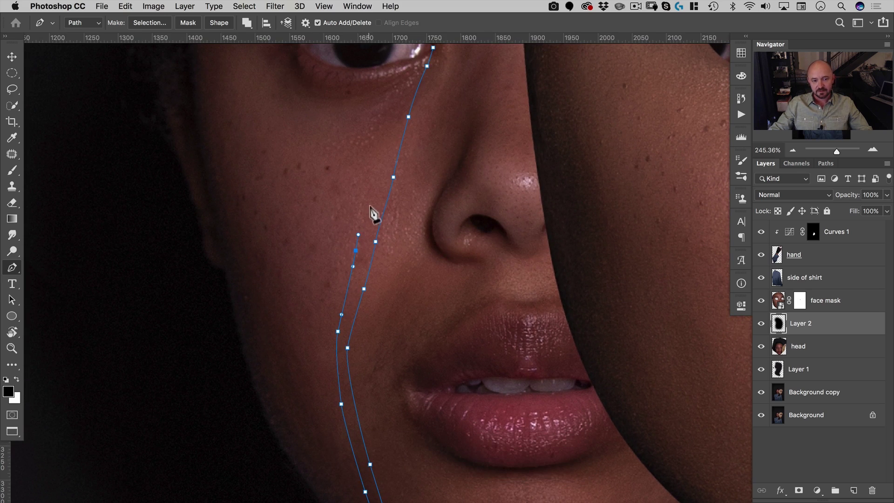
{"action": "key", "text": "space"}
{"action": "left_click_drag", "start_coordinate": [392, 153], "coordinate": [416, 183]}
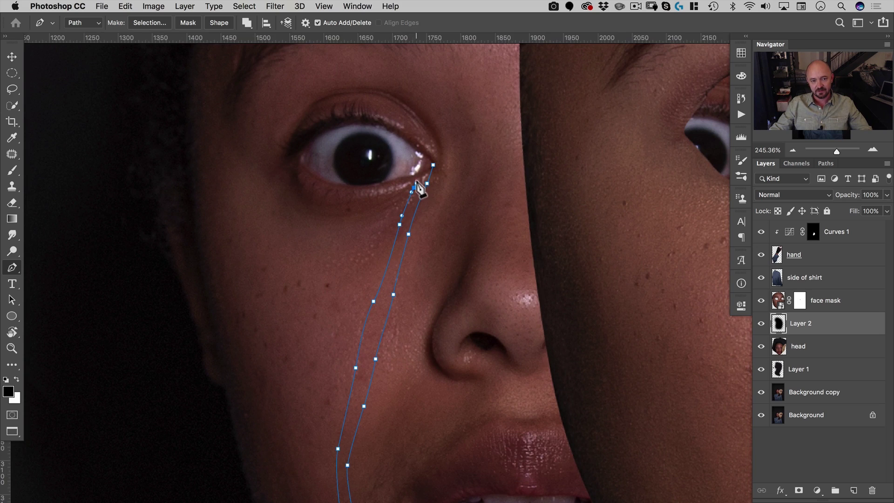
{"action": "left_click", "coordinate": [416, 173]}
Save the work path under the name "tear" and deselect it
{"action": "key", "text": "space"}
{"action": "left_click_drag", "start_coordinate": [429, 339], "coordinate": [303, 293]}
{"action": "key", "text": "super+space"}
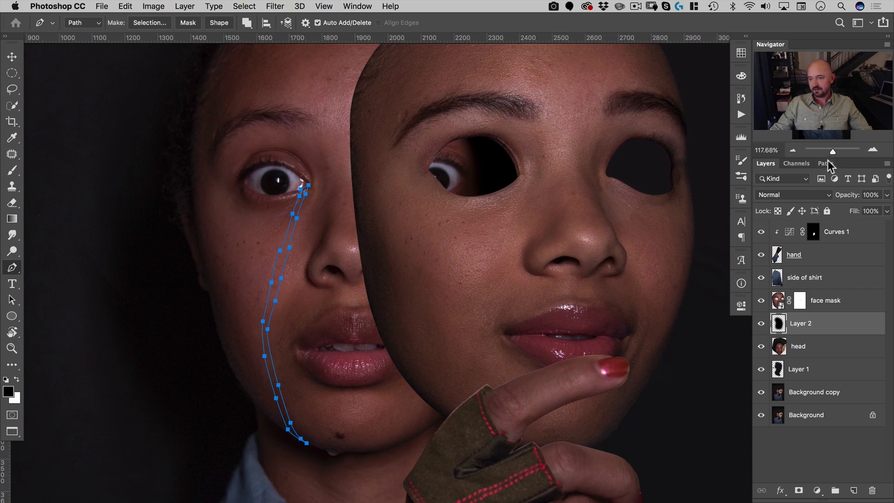
{"action": "left_click", "coordinate": [826, 164]}
{"action": "double_click", "coordinate": [784, 223]}
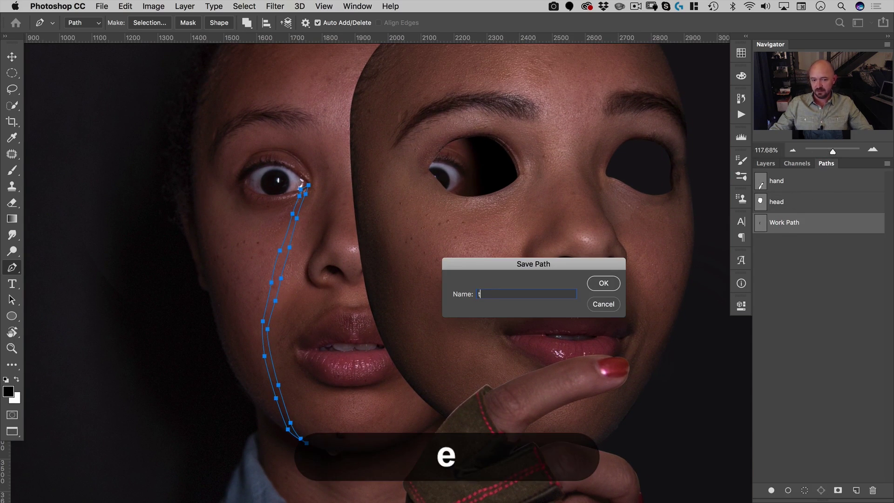
{"action": "type", "text": "tear"}
{"action": "key", "text": "Return"}
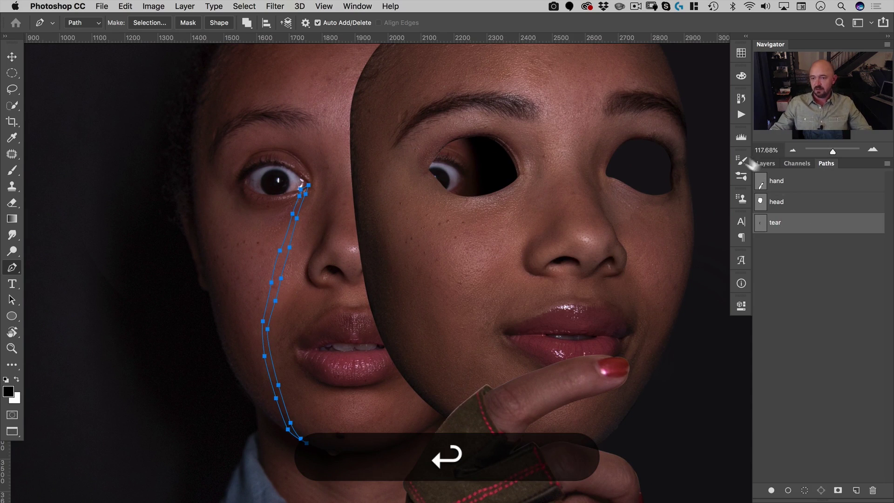
{"action": "left_click", "coordinate": [781, 294]}
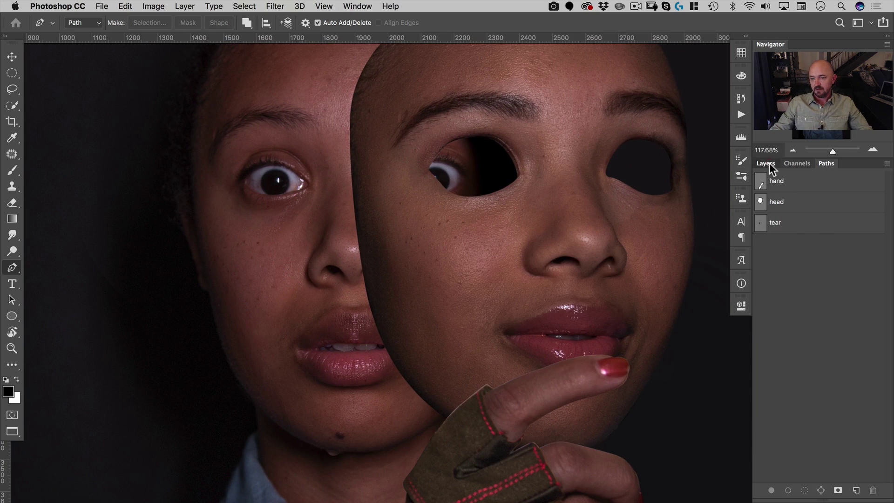
Make a new anti-aliased selection from the tear path with a feather radius of 0 pixels
{"action": "left_click", "coordinate": [768, 164]}
{"action": "left_click", "coordinate": [821, 164]}
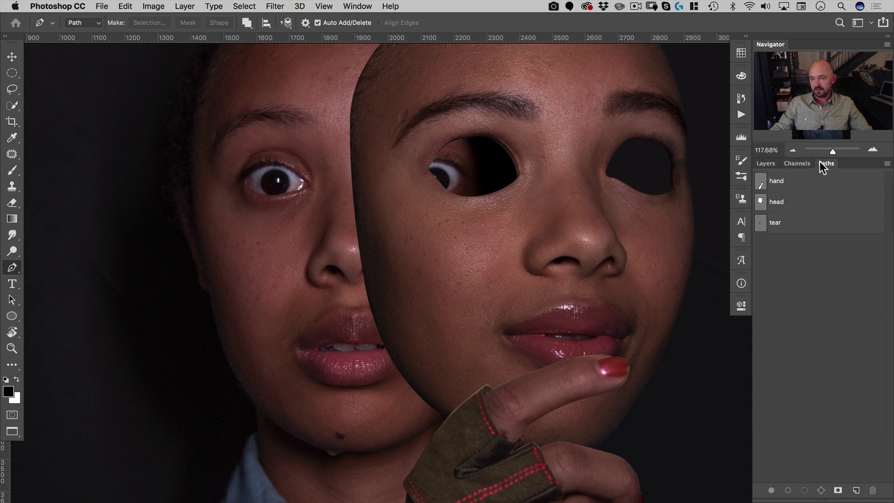
{"action": "left_click", "coordinate": [758, 225], "text": "super"}
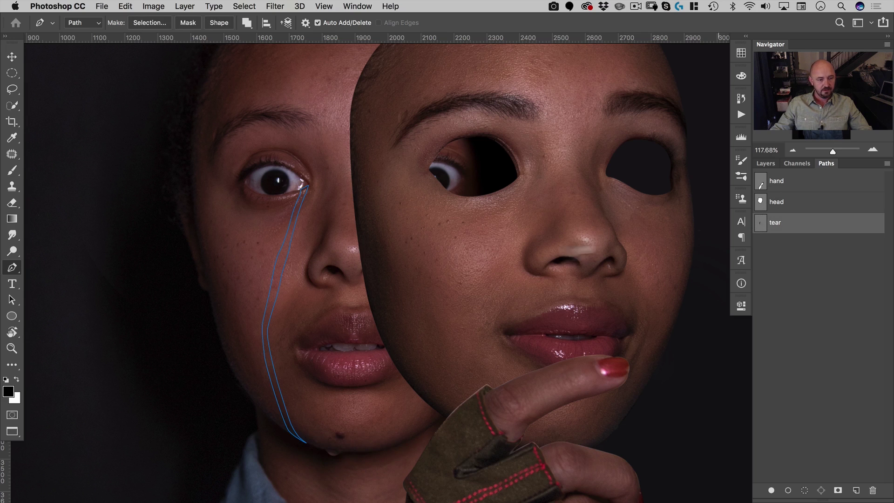
{"action": "right_click", "coordinate": [341, 199]}
{"action": "left_click", "coordinate": [367, 246]}
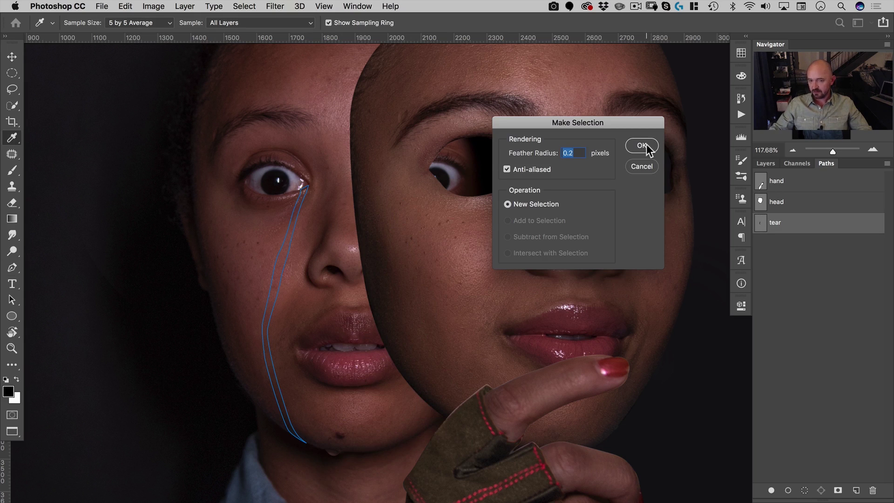
{"action": "type", "text": "0"}
{"action": "key", "text": "Return"}
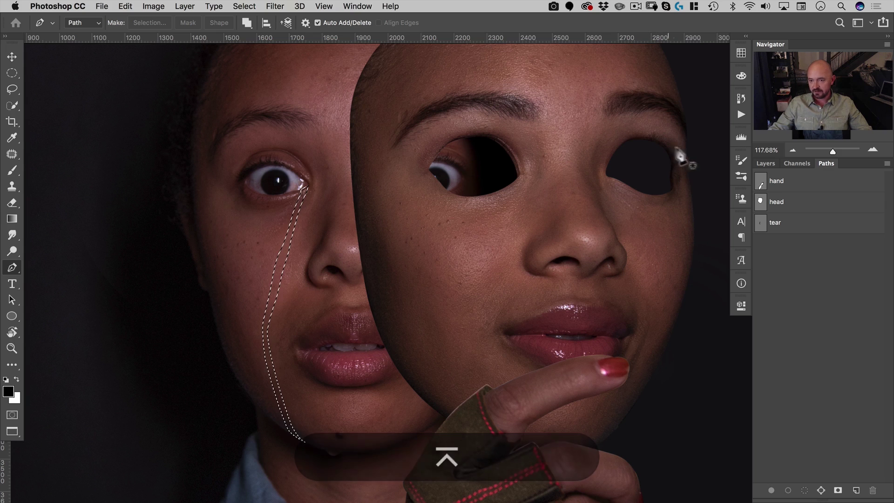
Add a Curves adjustment above the head layer, masked to the tear selection, and darken it with the black point at input 11, output 0
{"action": "left_click", "coordinate": [765, 163]}
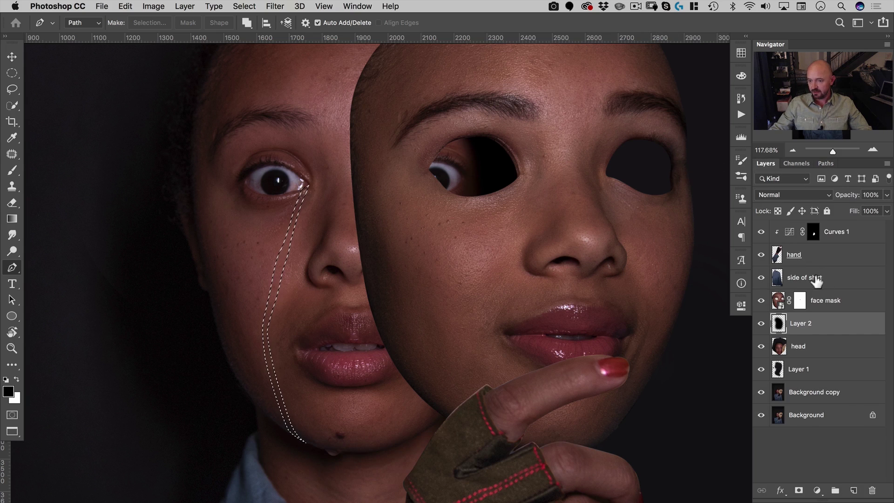
{"action": "left_click", "coordinate": [811, 350]}
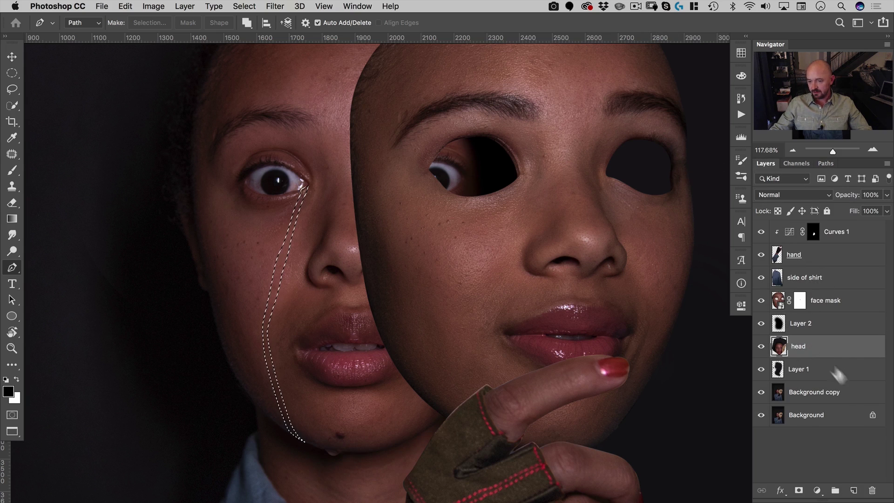
{"action": "left_click", "coordinate": [819, 492]}
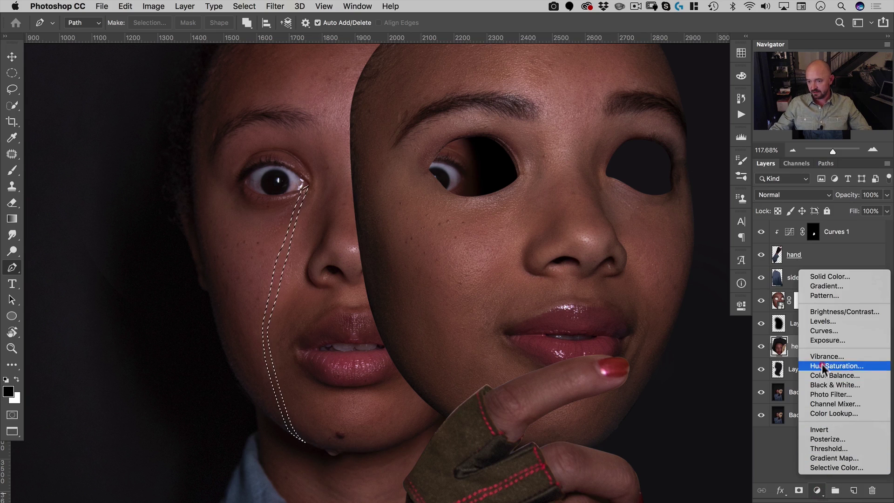
{"action": "left_click", "coordinate": [828, 332]}
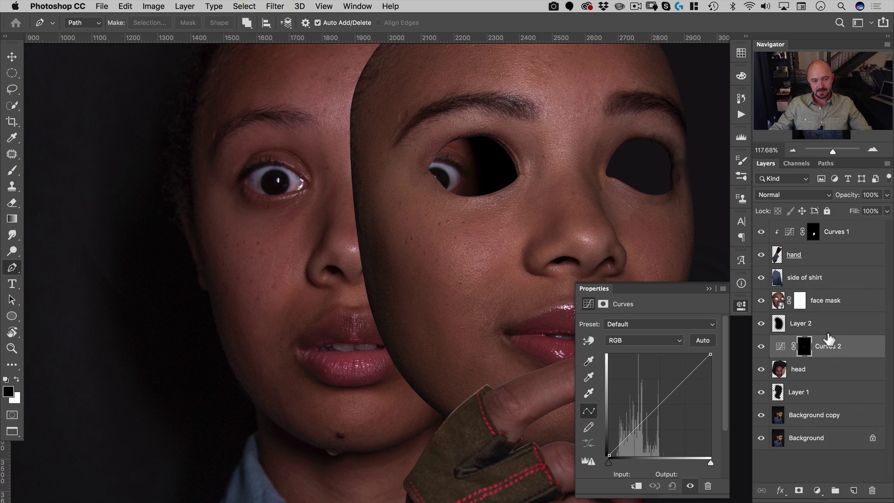
{"action": "left_click", "coordinate": [667, 400]}
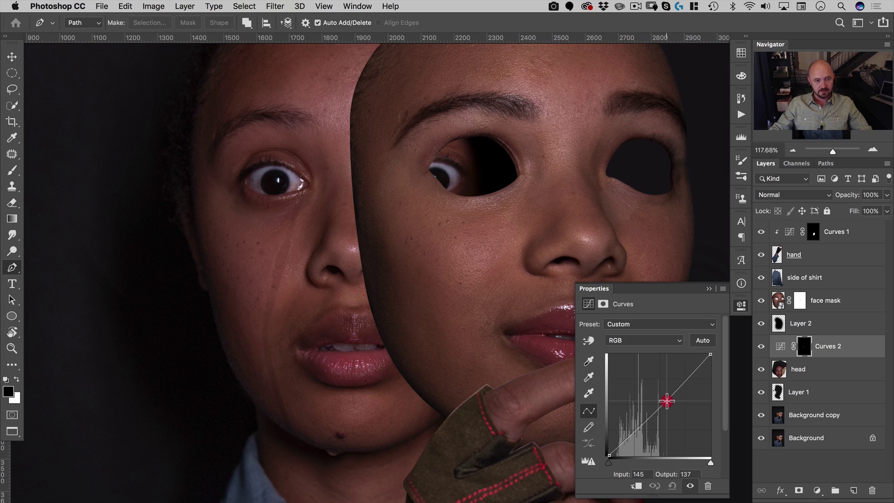
{"action": "left_click_drag", "start_coordinate": [667, 400], "coordinate": [612, 465]}
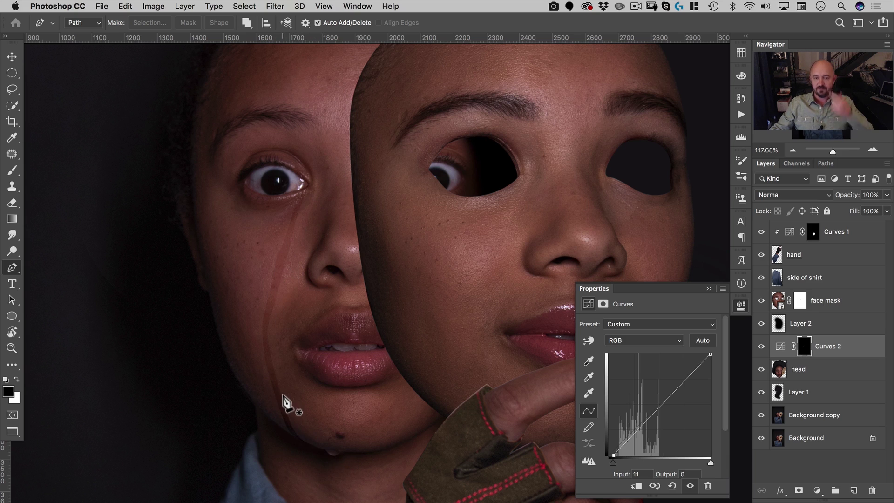
Load the Curves 2 mask as a selection and copy that area of the head layer onto a new layer
{"action": "left_click", "coordinate": [741, 307]}
{"action": "key", "text": "super+space"}
{"action": "left_click_drag", "start_coordinate": [240, 275], "coordinate": [278, 255]}
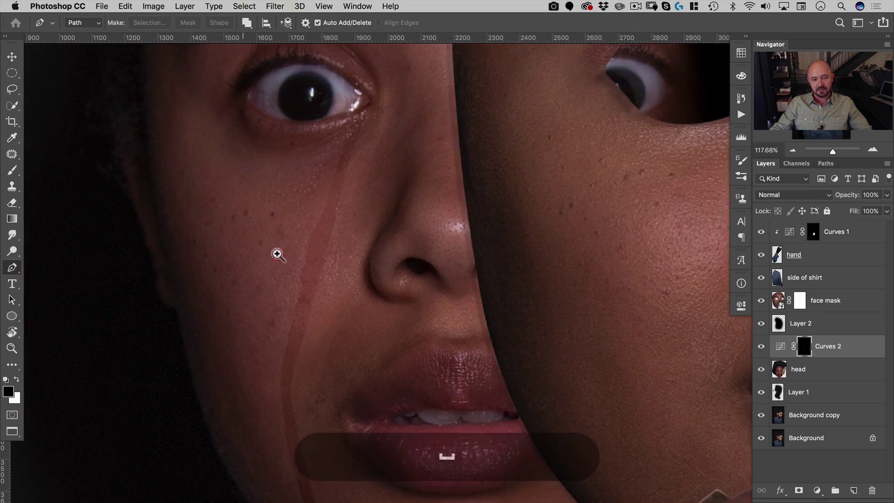
{"action": "left_click_drag", "start_coordinate": [335, 183], "coordinate": [323, 201]}
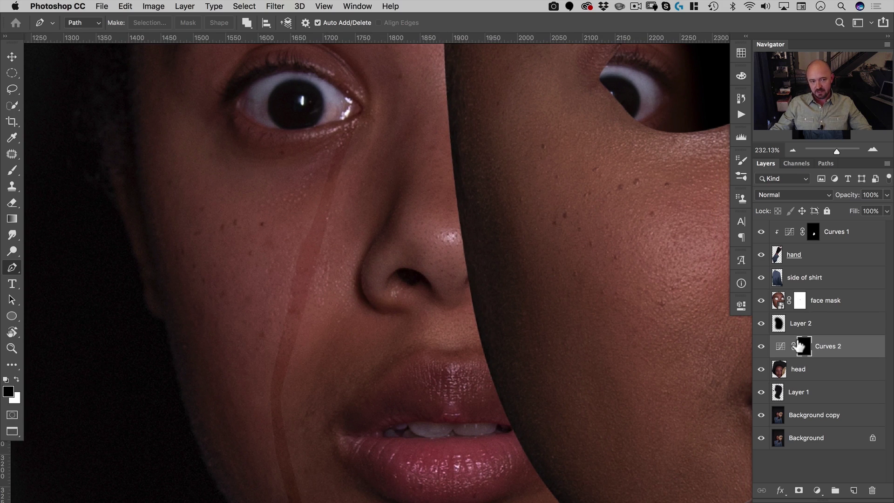
{"action": "left_click", "coordinate": [802, 346], "text": "super"}
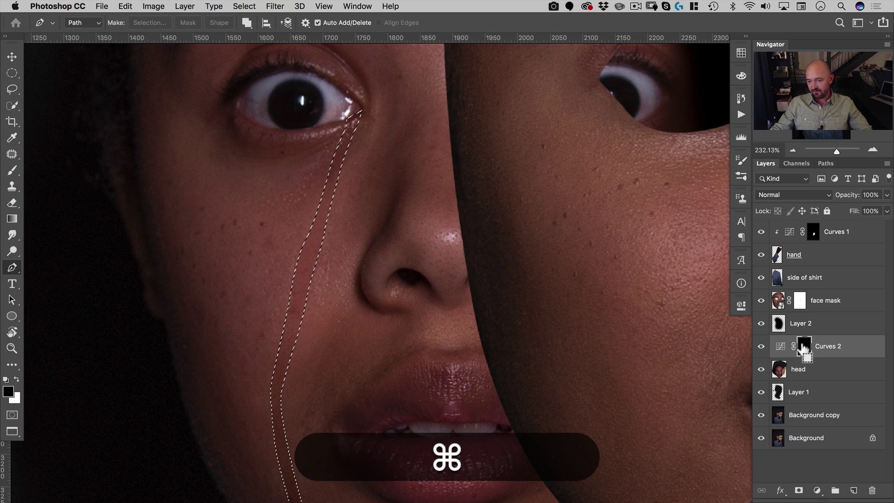
{"action": "left_click", "coordinate": [776, 371]}
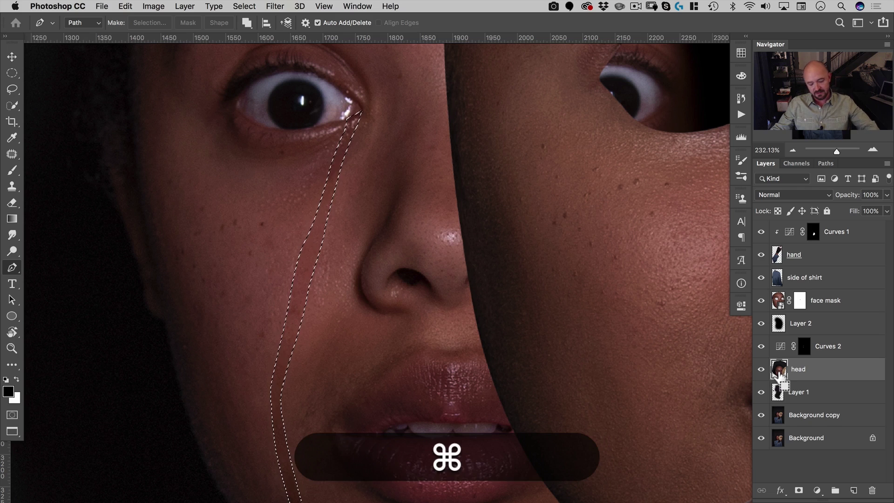
{"action": "key", "text": "super+j"}
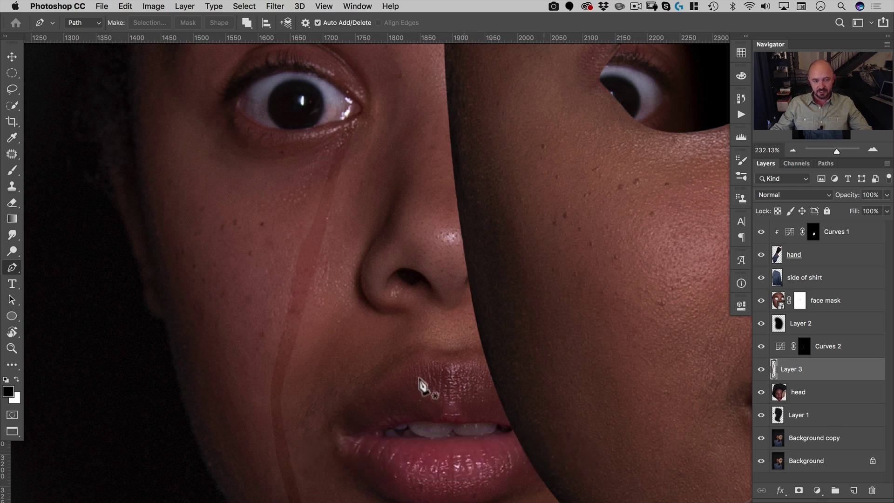
Rename the new layer copied from the head as "tear"
{"action": "key", "text": "space"}
{"action": "left_click_drag", "start_coordinate": [601, 326], "coordinate": [607, 234]}
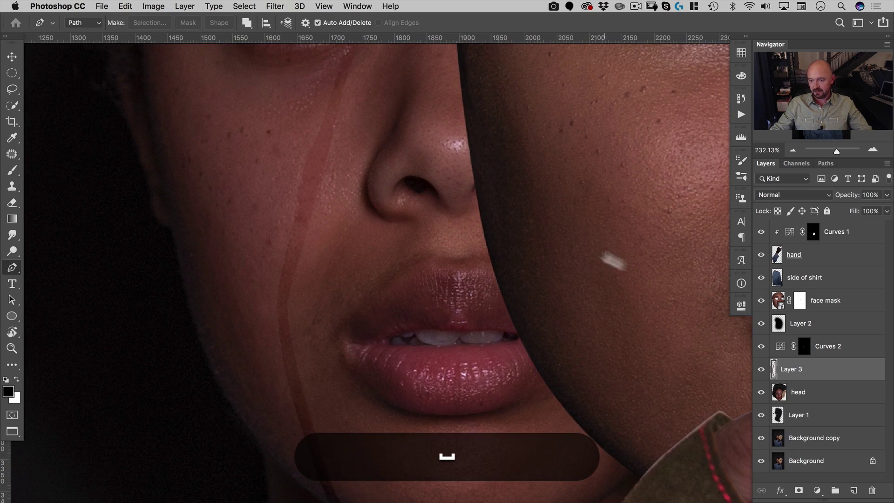
{"action": "double_click", "coordinate": [790, 370]}
{"action": "type", "text": "tear"}
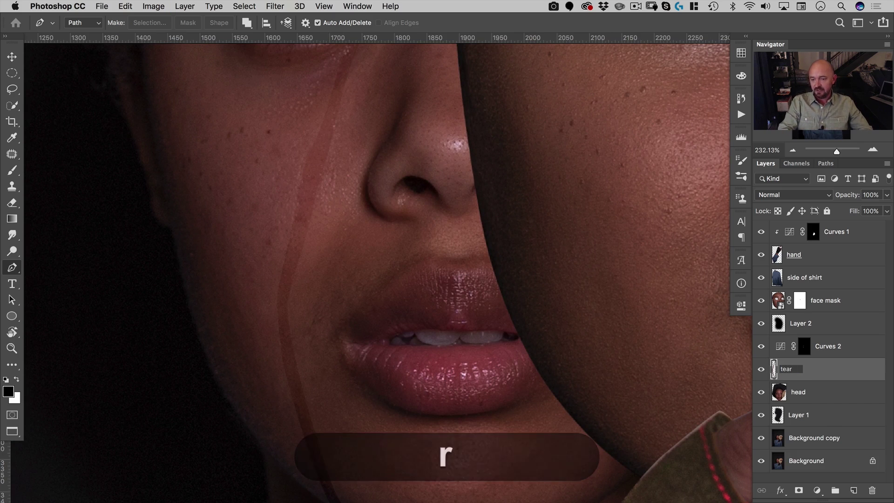
{"action": "key", "text": "Return"}
Apply a Black & White adjustment to the tear layer with Reds -37, Yellows 190, Cyans 43 and Magentas 64
{"action": "key", "text": "super+space"}
{"action": "left_click_drag", "start_coordinate": [369, 224], "coordinate": [354, 242]}
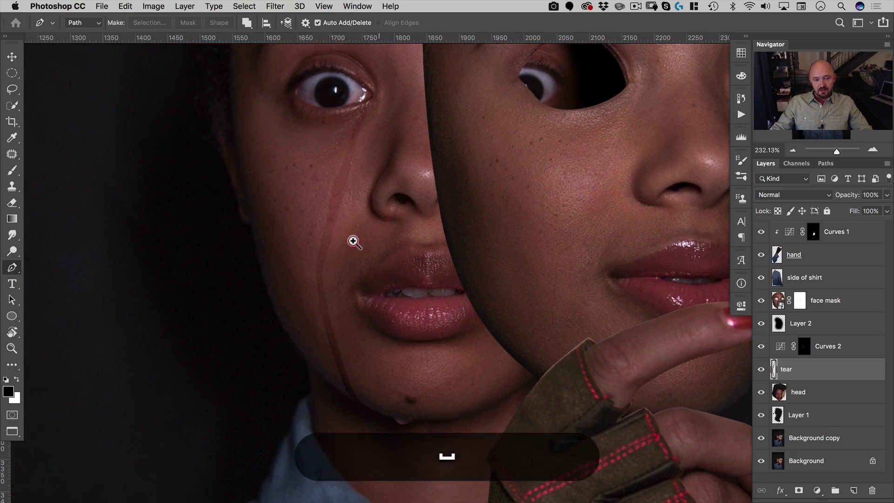
{"action": "left_click", "coordinate": [153, 6]}
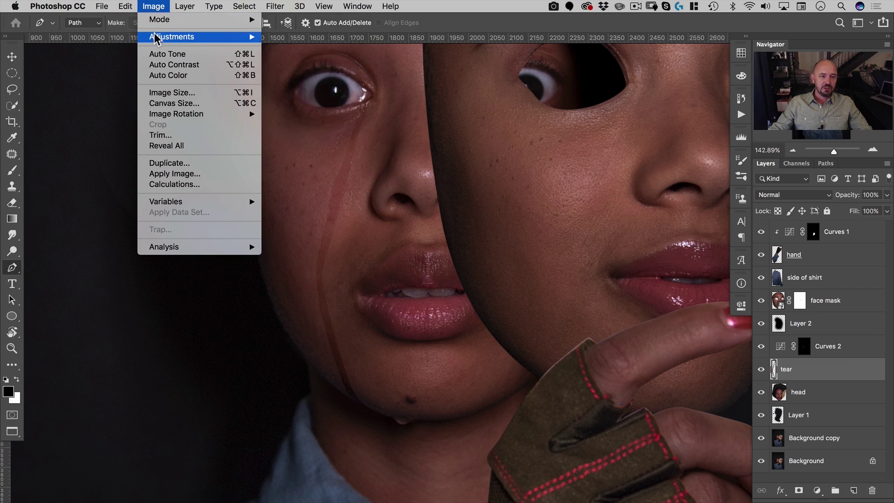
{"action": "mouse_move", "coordinate": [155, 39]}
{"action": "left_click", "coordinate": [277, 120]}
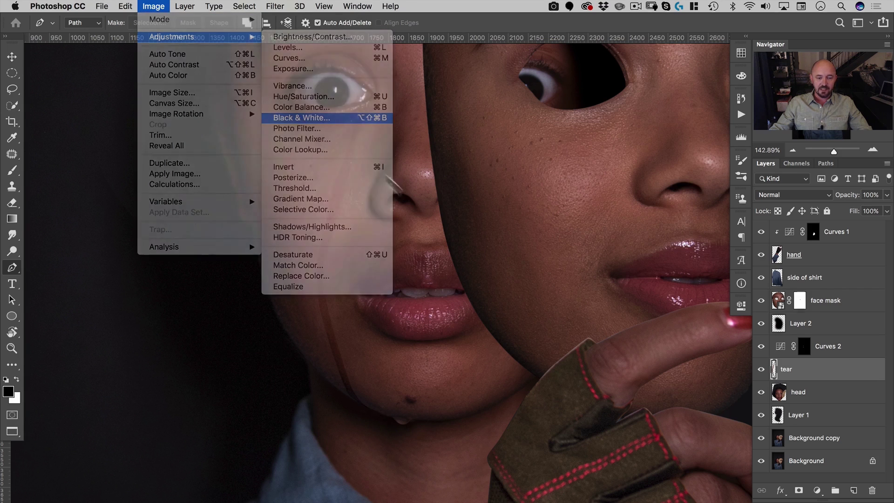
{"action": "left_click_drag", "start_coordinate": [404, 85], "coordinate": [535, 88]}
{"action": "left_click_drag", "start_coordinate": [551, 163], "coordinate": [581, 165]}
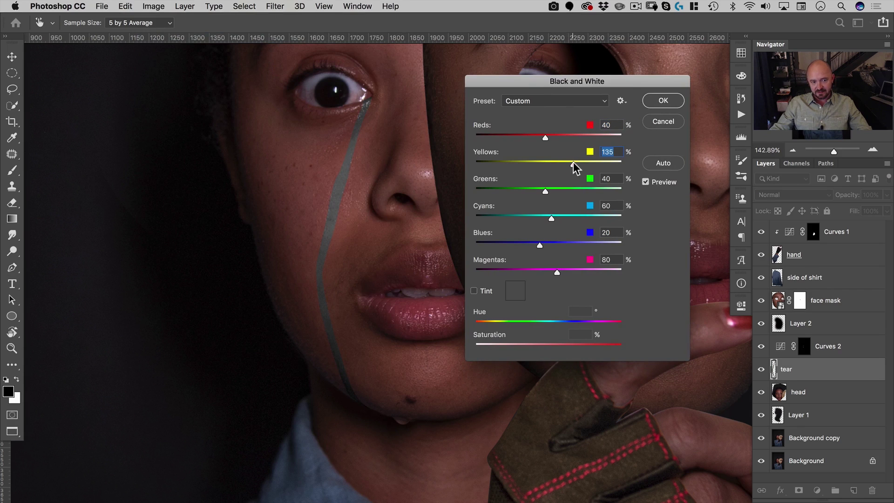
{"action": "mouse_move", "coordinate": [546, 138]}
{"action": "left_mouse_down"}
{"action": "mouse_move", "coordinate": [523, 139]}
{"action": "mouse_move", "coordinate": [554, 139]}
{"action": "mouse_move", "coordinate": [529, 142]}
{"action": "left_mouse_up"}
{"action": "left_click_drag", "start_coordinate": [574, 219], "coordinate": [539, 221]}
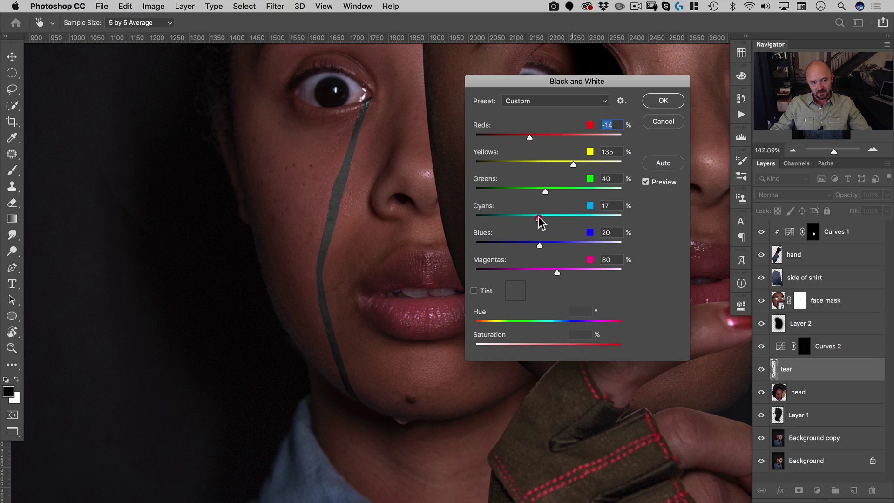
{"action": "left_click_drag", "start_coordinate": [558, 273], "coordinate": [582, 273]}
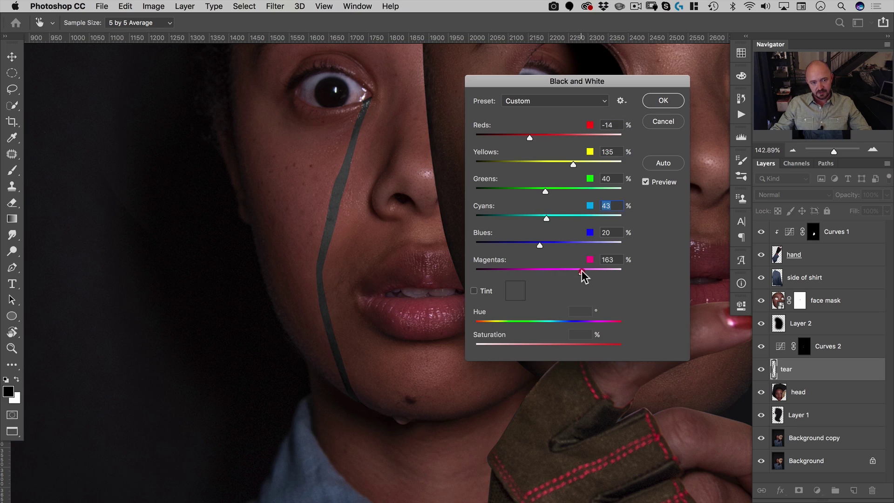
{"action": "left_click_drag", "start_coordinate": [574, 162], "coordinate": [587, 163]}
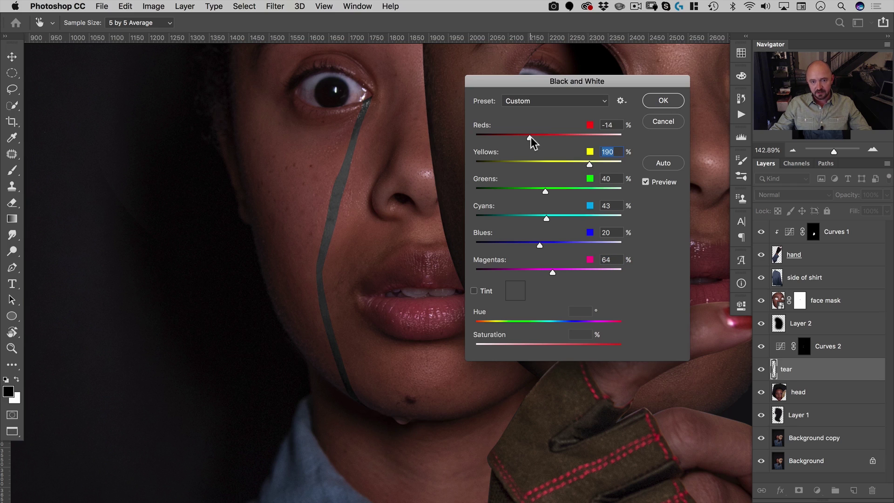
{"action": "left_click_drag", "start_coordinate": [530, 136], "coordinate": [525, 138]}
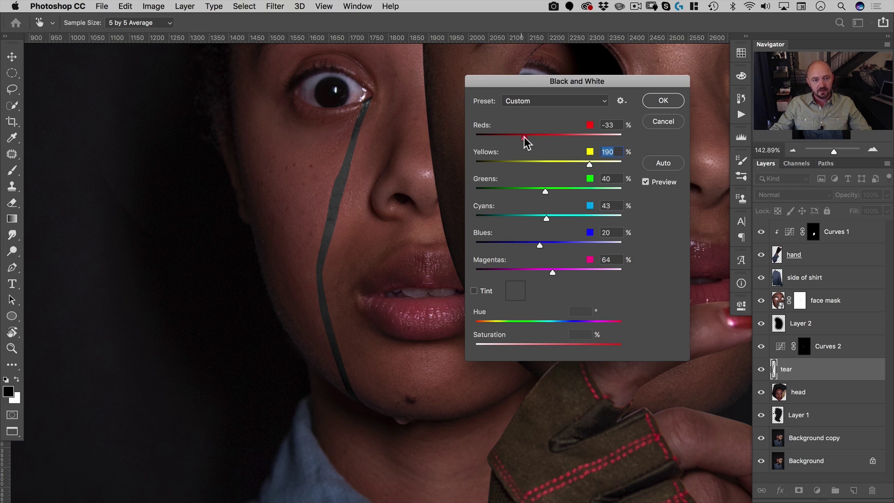
{"action": "left_click_drag", "start_coordinate": [527, 137], "coordinate": [523, 137]}
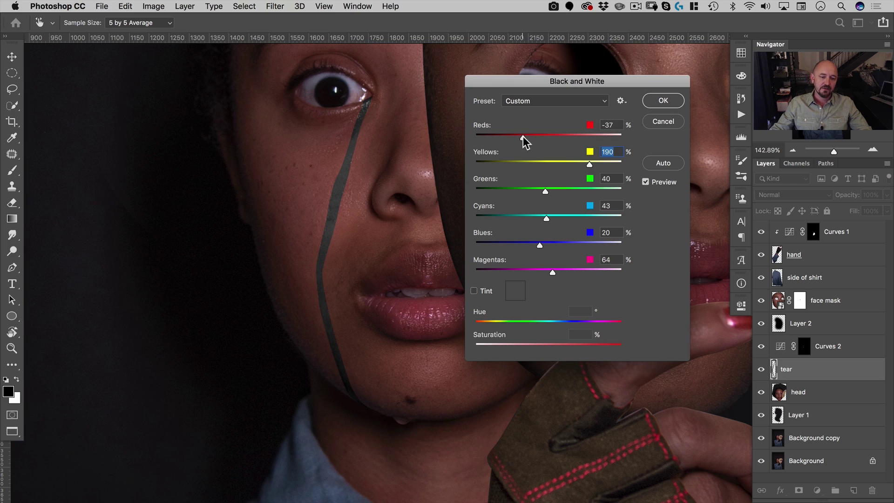
{"action": "left_click", "coordinate": [663, 100]}
{"action": "key", "text": "p"}
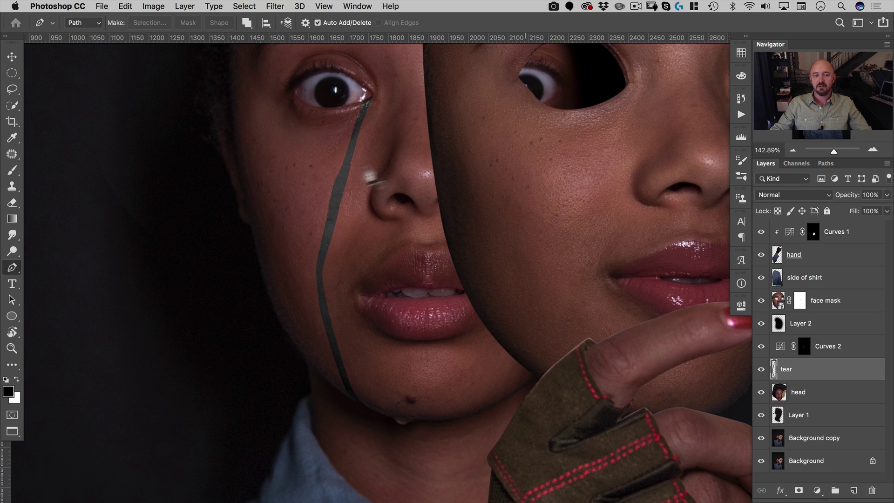
Apply a Levels adjustment to the tear layer with input levels 76, 1.35 and 91
{"action": "key", "text": "v"}
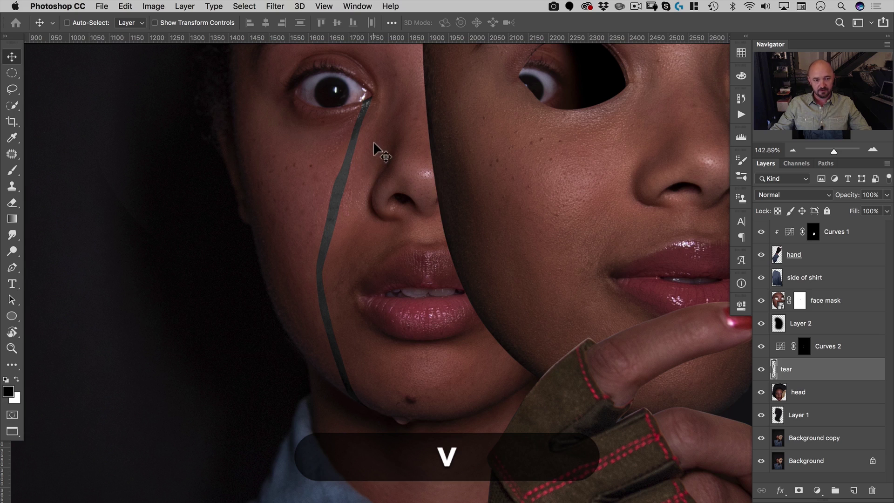
{"action": "left_click", "coordinate": [151, 6]}
{"action": "mouse_move", "coordinate": [150, 20]}
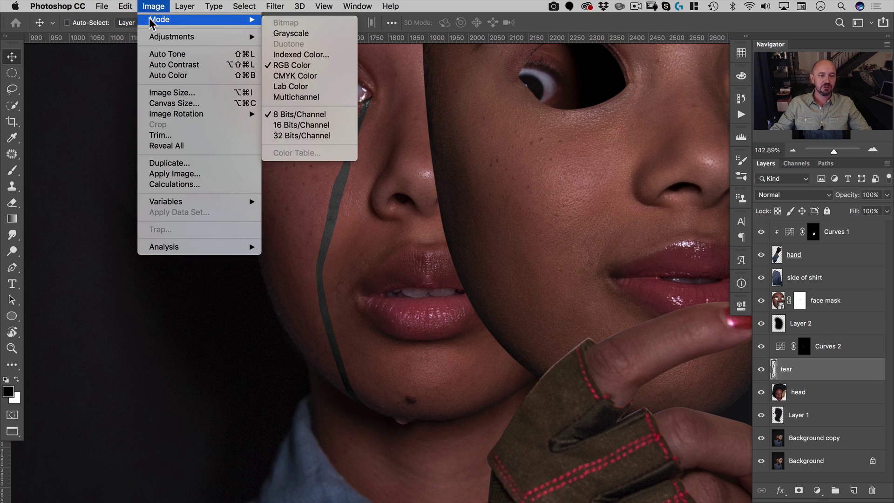
{"action": "mouse_move", "coordinate": [154, 36]}
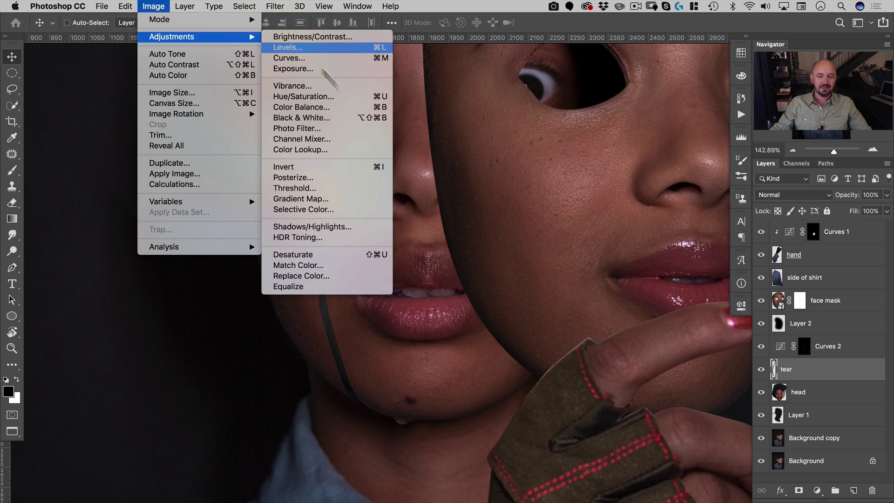
{"action": "left_click", "coordinate": [308, 47]}
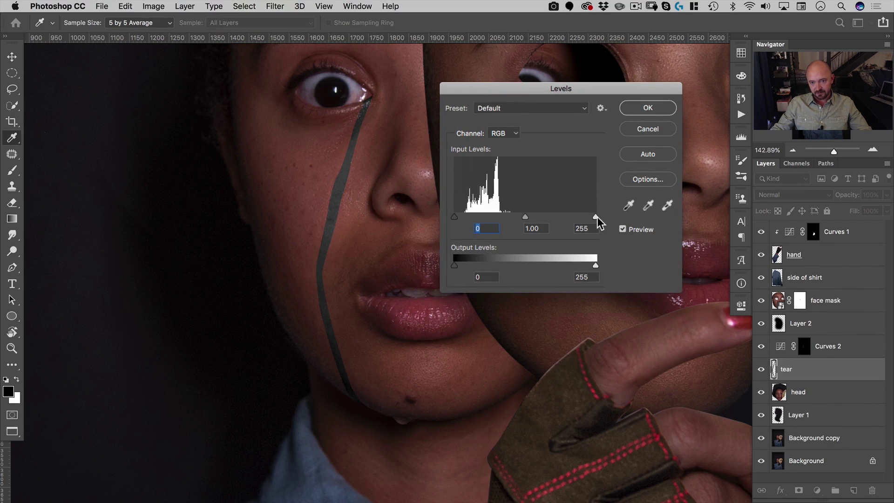
{"action": "left_click_drag", "start_coordinate": [596, 217], "coordinate": [515, 217]}
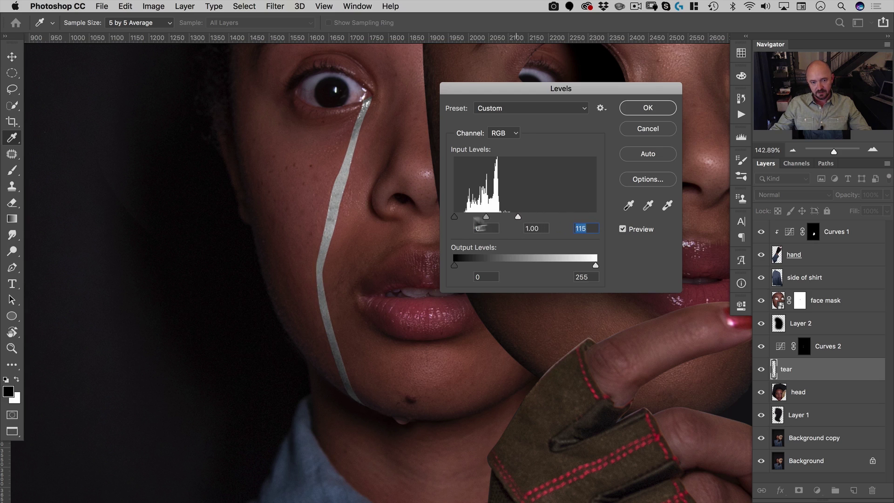
{"action": "left_click_drag", "start_coordinate": [459, 219], "coordinate": [507, 218]}
{"action": "key", "text": "Tab"}
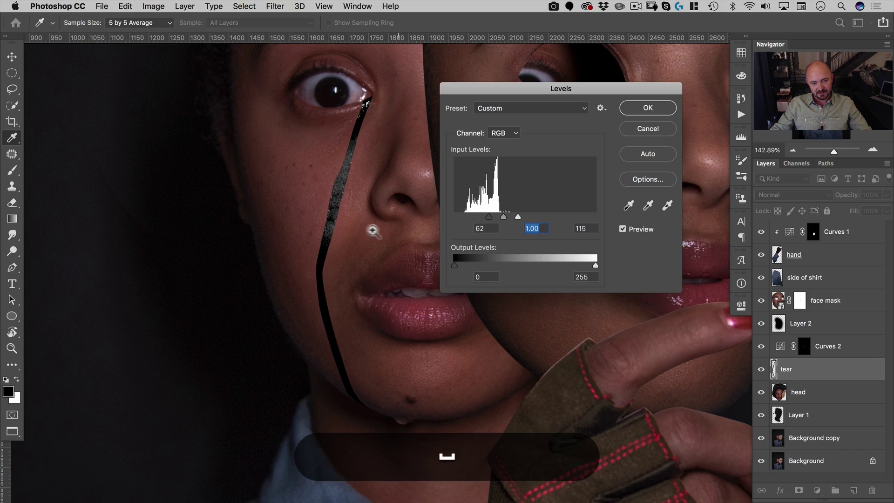
{"action": "left_click_drag", "start_coordinate": [334, 216], "coordinate": [378, 200]}
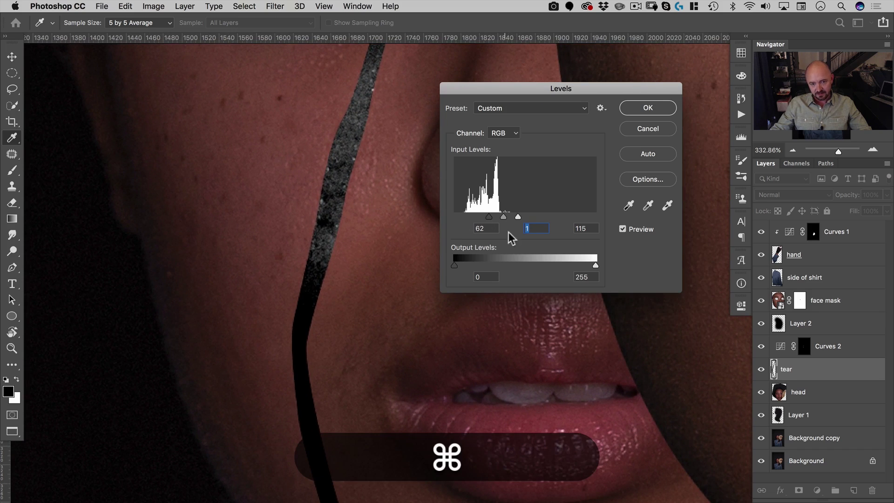
{"action": "mouse_move", "coordinate": [492, 218]}
{"action": "left_mouse_down"}
{"action": "mouse_move", "coordinate": [513, 217]}
{"action": "mouse_move", "coordinate": [494, 217]}
{"action": "mouse_move", "coordinate": [505, 222]}
{"action": "left_mouse_up"}
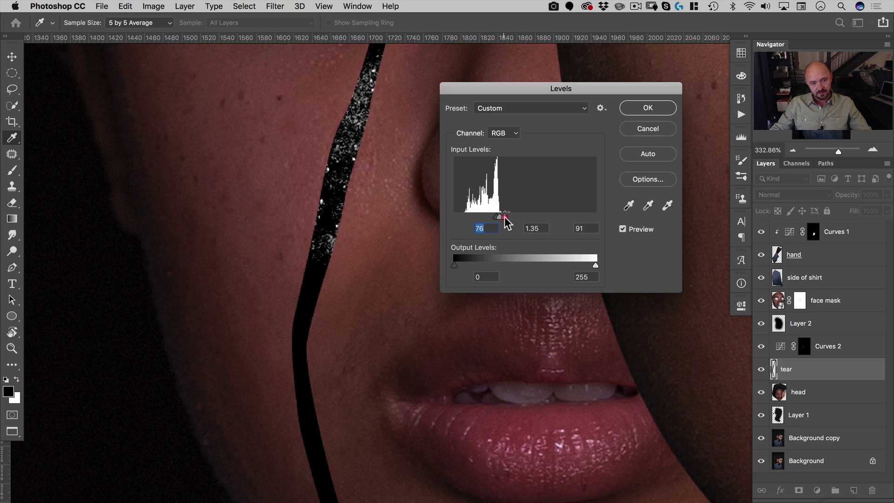
{"action": "left_click", "coordinate": [637, 106]}
Set the tear layer's blend mode to Screen and check the highlights on the cheek
{"action": "key", "text": "v"}
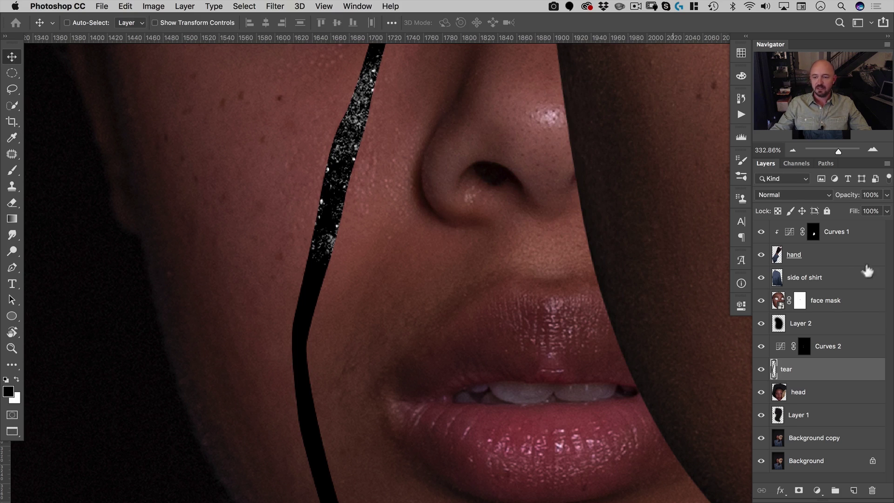
{"action": "left_click", "coordinate": [790, 195]}
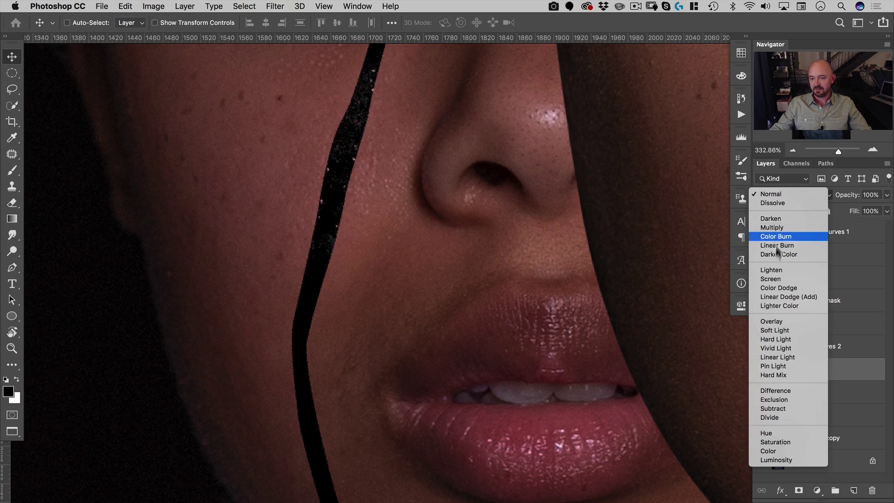
{"action": "left_click", "coordinate": [772, 279]}
{"action": "left_click_drag", "start_coordinate": [390, 232], "coordinate": [289, 303]}
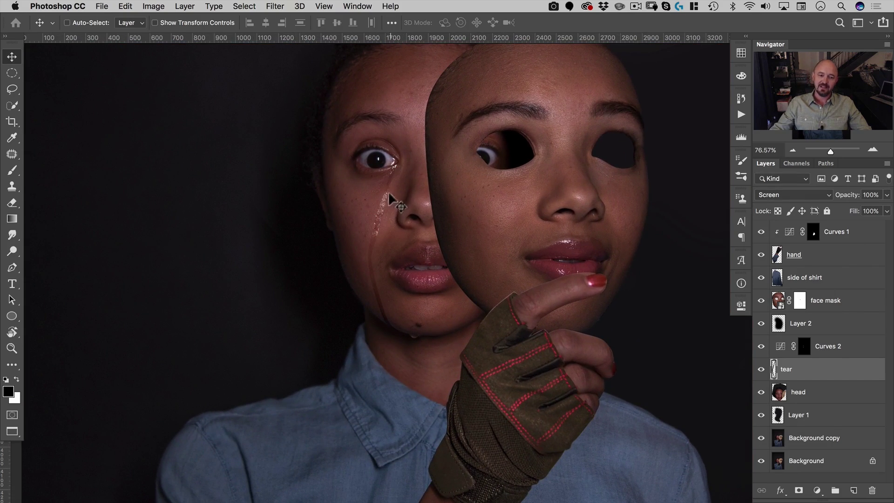
{"action": "mouse_move", "coordinate": [399, 200]}
{"action": "left_mouse_down"}
{"action": "mouse_move", "coordinate": [440, 191]}
{"action": "mouse_move", "coordinate": [425, 216]}
{"action": "mouse_move", "coordinate": [381, 203]}
{"action": "left_mouse_up"}
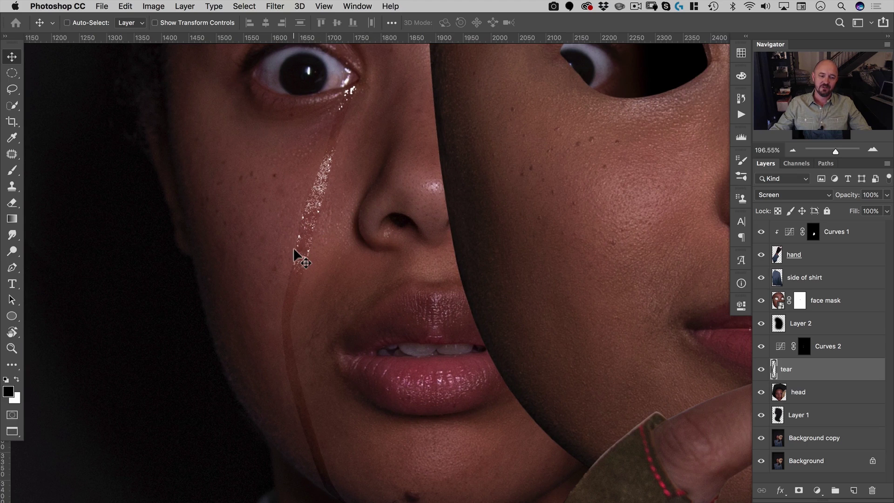
Undo the Screen blend mode and the Levels adjustment on the tear layer
{"action": "key", "text": "super+z"}
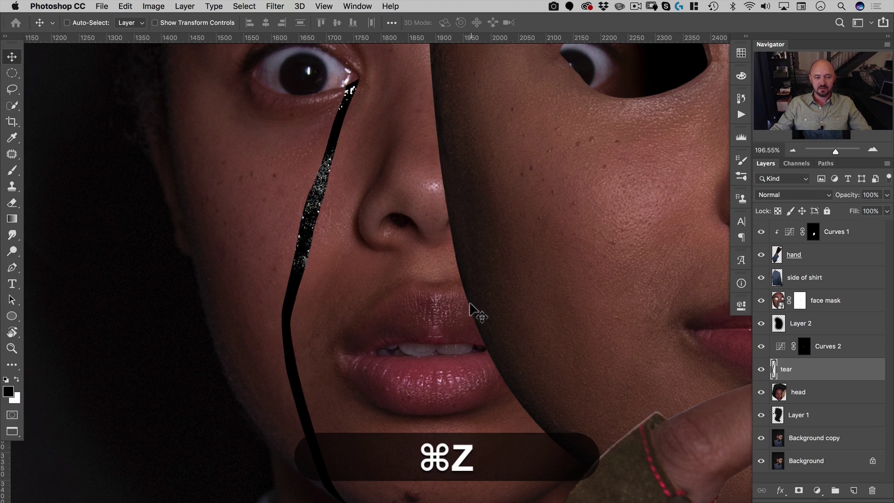
{"action": "key", "text": "super+z"}
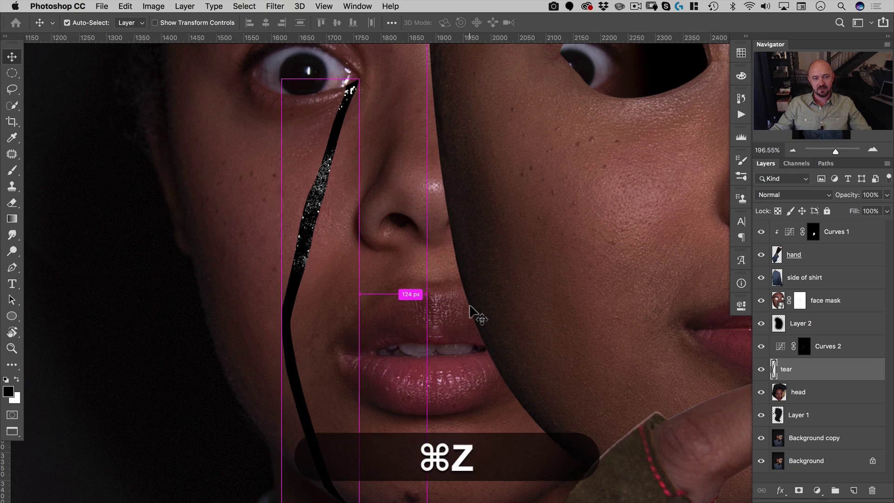
Try a Curves adjustment on the tear layer with the black point at 24 and curve points 66 to 44 and 146 to 181
{"action": "key", "text": "super+m"}
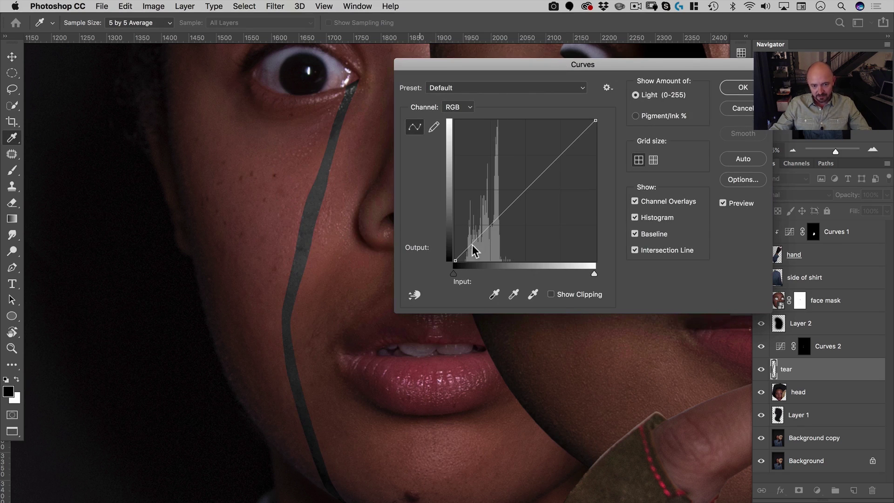
{"action": "left_click_drag", "start_coordinate": [455, 274], "coordinate": [467, 278]}
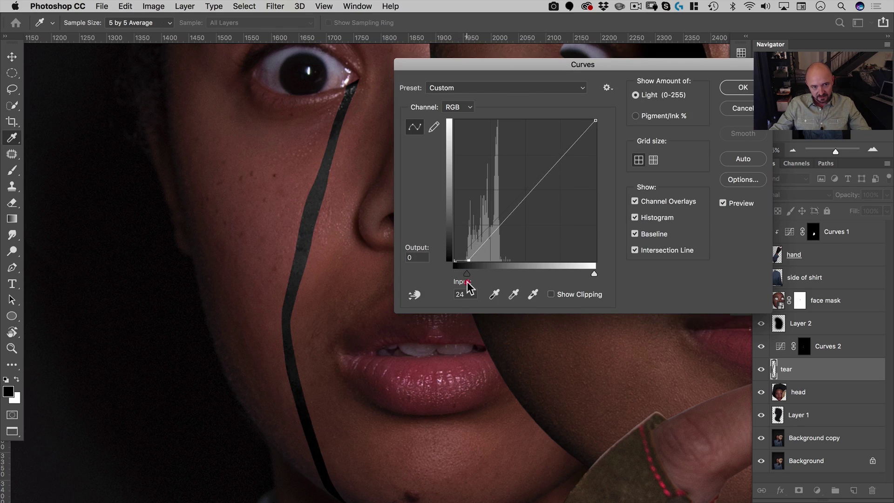
{"action": "left_click_drag", "start_coordinate": [543, 168], "coordinate": [536, 161]}
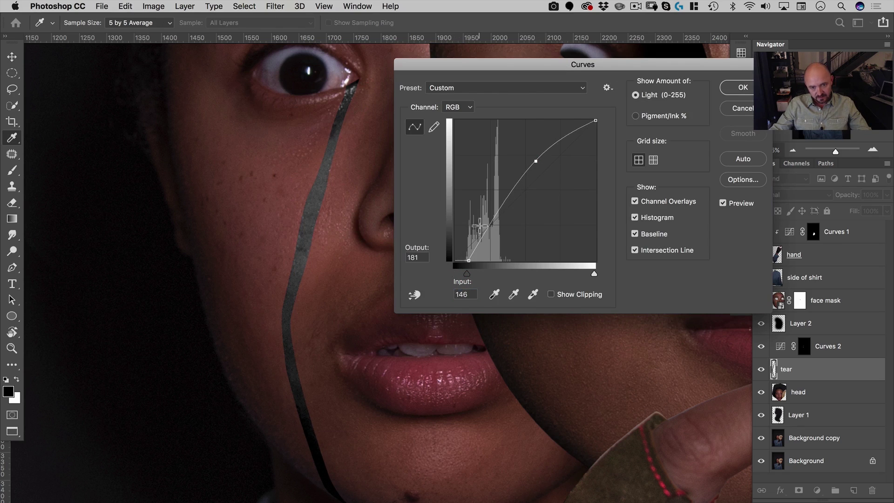
{"action": "mouse_move", "coordinate": [487, 230]}
{"action": "left_mouse_down"}
{"action": "mouse_move", "coordinate": [495, 244]}
{"action": "mouse_move", "coordinate": [491, 236]}
{"action": "left_mouse_up"}
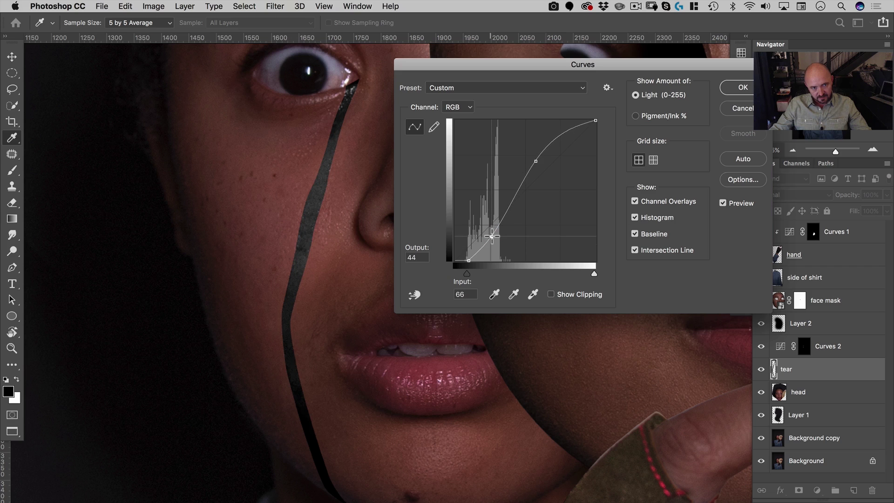
{"action": "key", "text": "Return"}
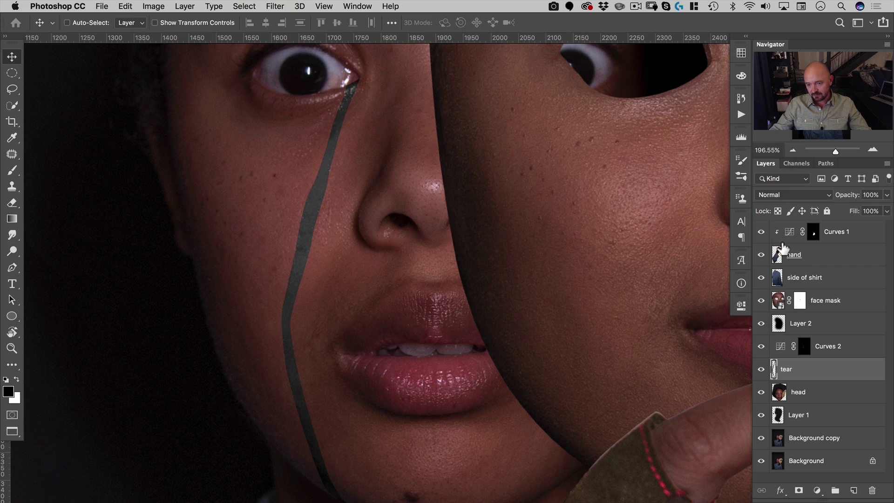
Delete the tear layer and load the Curves 2 mask as a selection on the head layer, shifted about 31 px right and 8 px down
{"action": "key", "text": "Delete"}
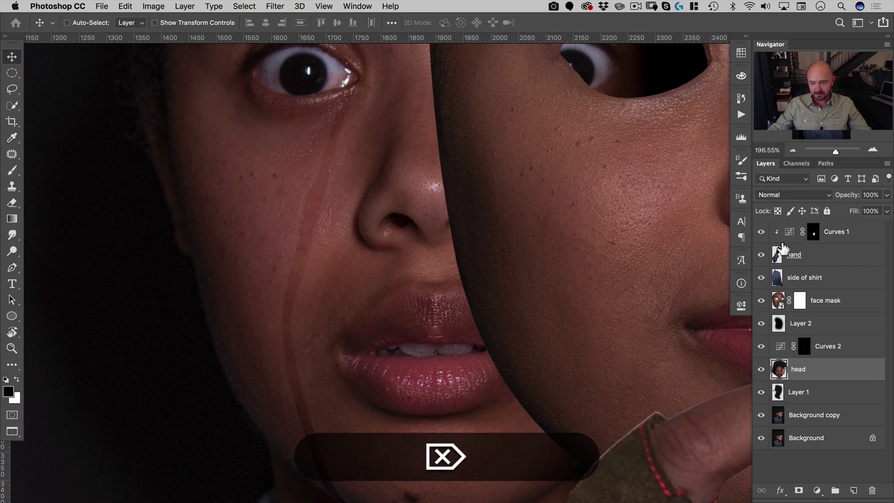
{"action": "left_click", "coordinate": [804, 347], "text": "super"}
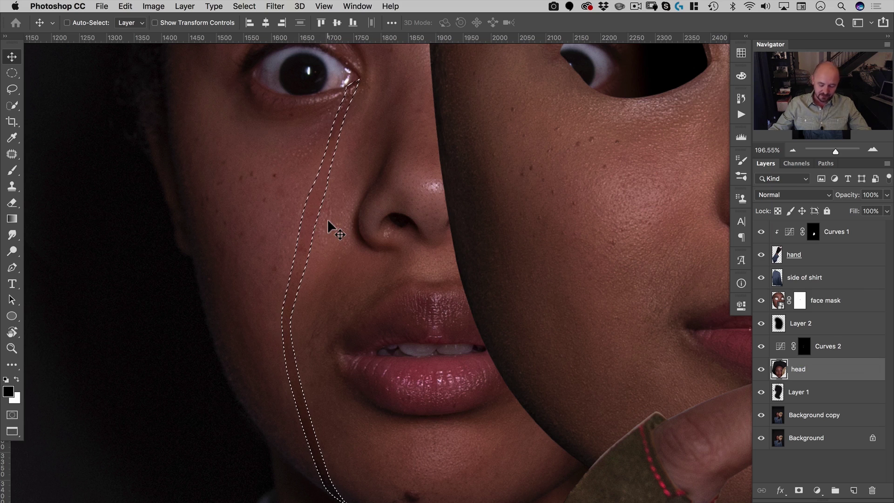
{"action": "key", "text": "m"}
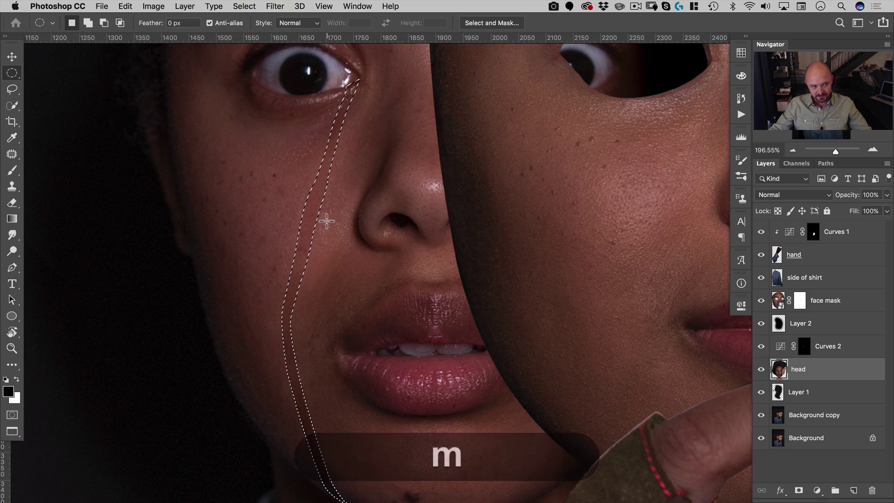
{"action": "left_click_drag", "start_coordinate": [311, 238], "coordinate": [327, 243]}
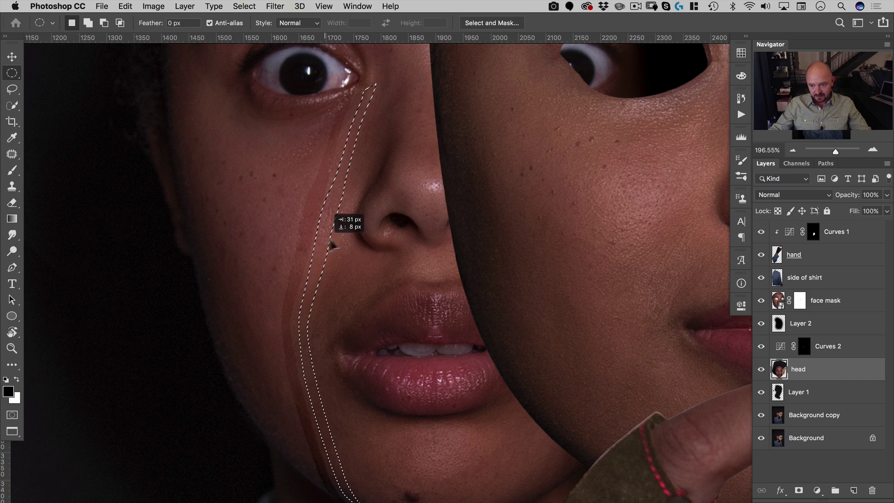
Copy the selected skin from the head layer to a new layer and move it over the tear track on the cheek
{"action": "key", "text": "super+j"}
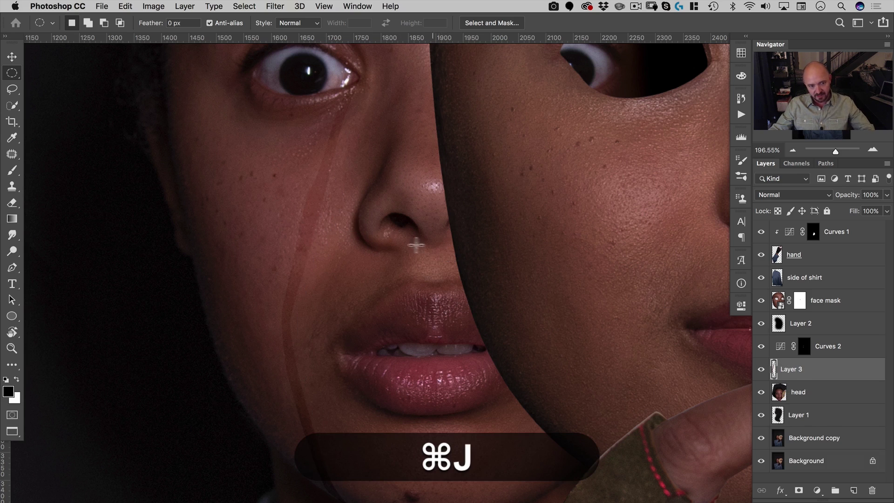
{"action": "key", "text": "v"}
{"action": "left_click_drag", "start_coordinate": [340, 262], "coordinate": [328, 254]}
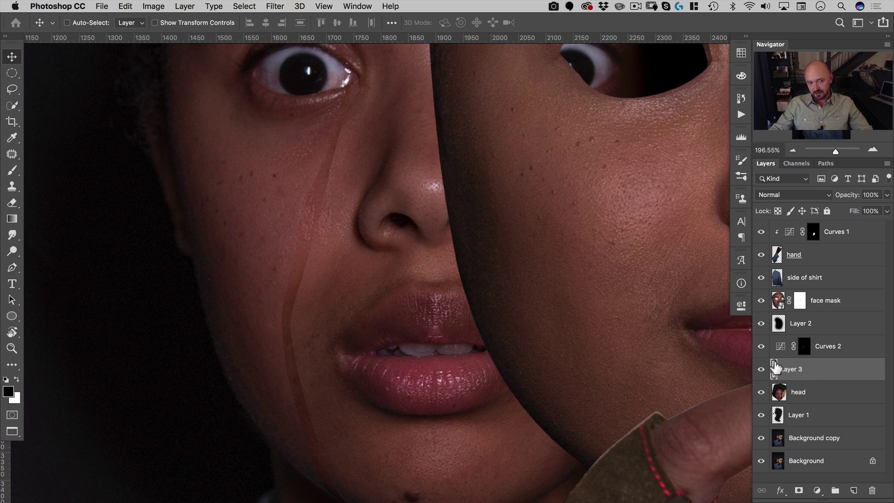
Apply a Black & White adjustment with the default preset to the copied tear strip on Layer 3
{"action": "key", "text": "alt+shift+super"}
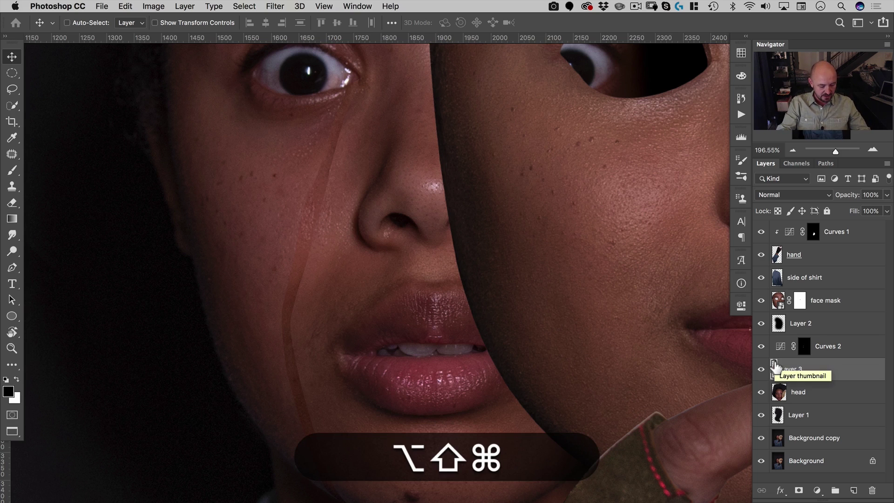
{"action": "key", "text": "alt+shift+super"}
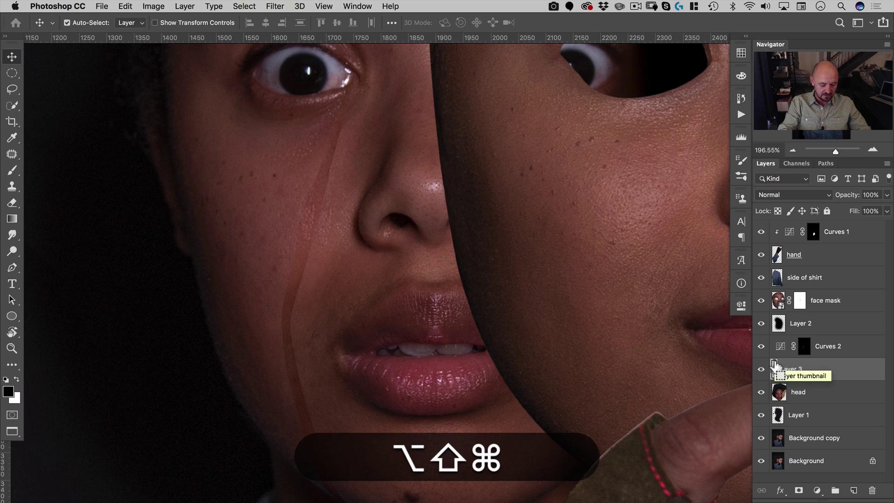
{"action": "key", "text": "alt+shift+super+b"}
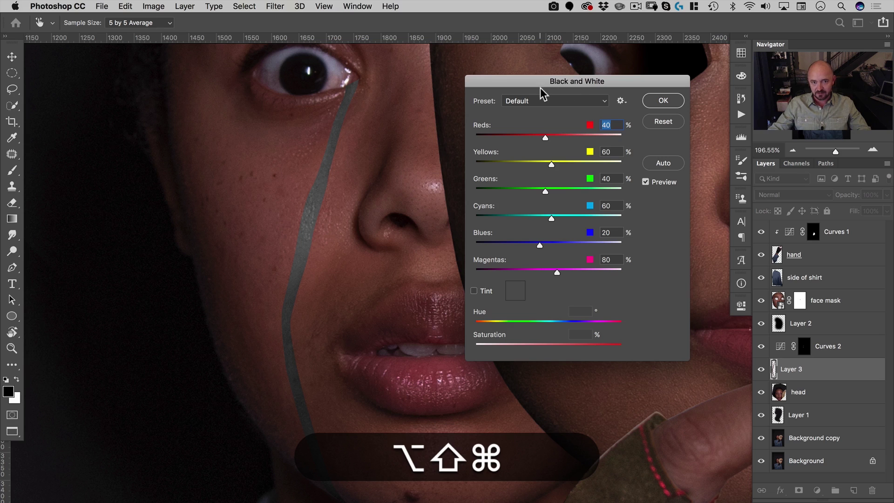
{"action": "left_click", "coordinate": [661, 103]}
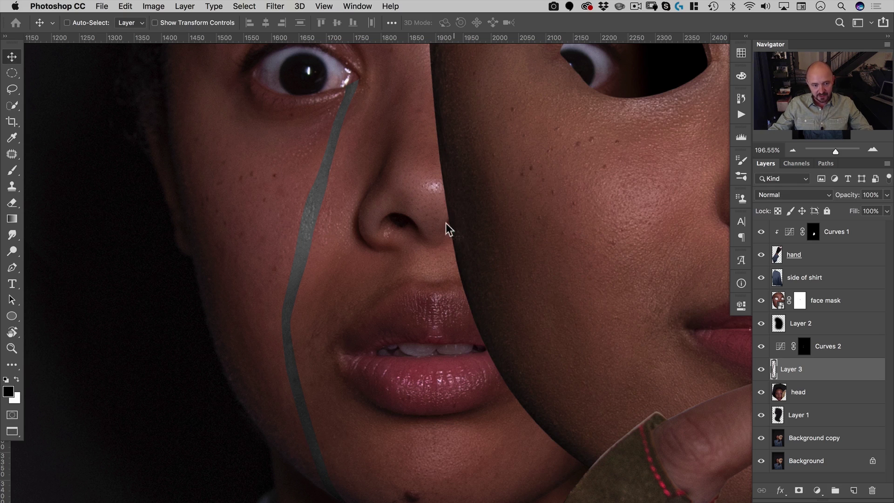
Apply a steep Curves adjustment to Layer 3 with the black point at input 90 and a curve point from input 132 to output 157
{"action": "key", "text": "super+m"}
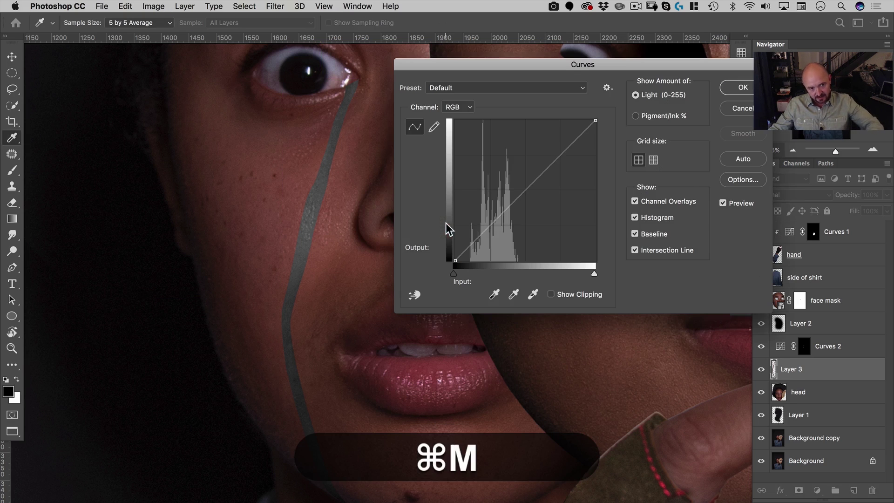
{"action": "left_click", "coordinate": [473, 261]}
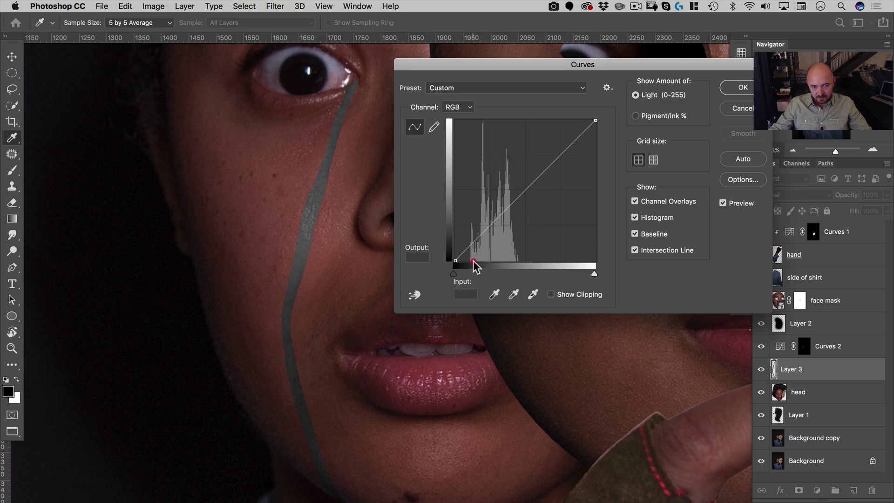
{"action": "left_click_drag", "start_coordinate": [473, 260], "coordinate": [471, 257]}
{"action": "left_click", "coordinate": [531, 188]}
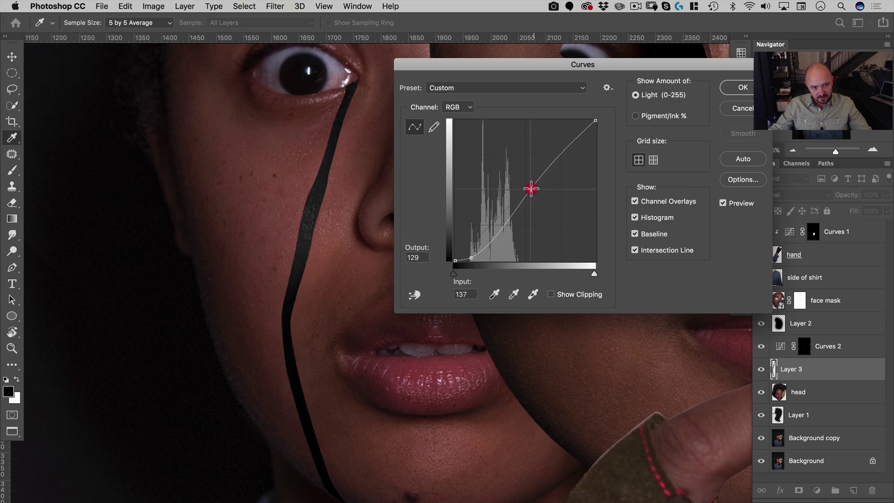
{"action": "left_click_drag", "start_coordinate": [531, 189], "coordinate": [526, 187]}
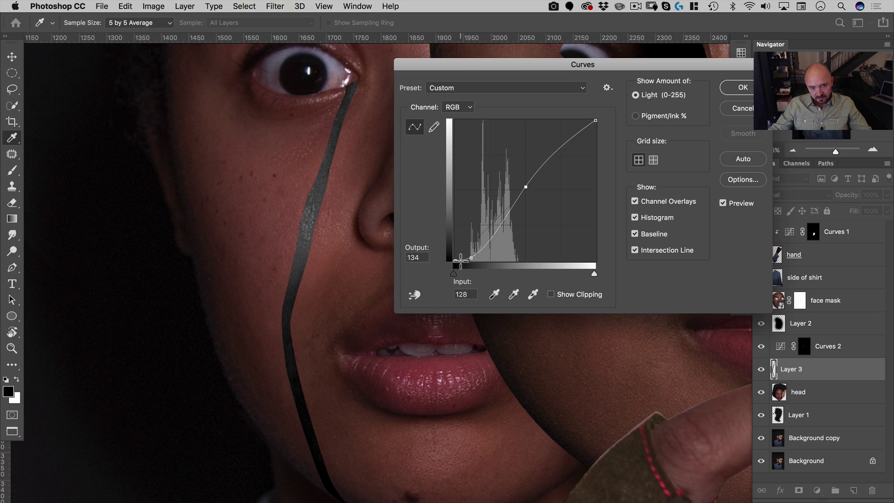
{"action": "left_click_drag", "start_coordinate": [456, 261], "coordinate": [434, 226]}
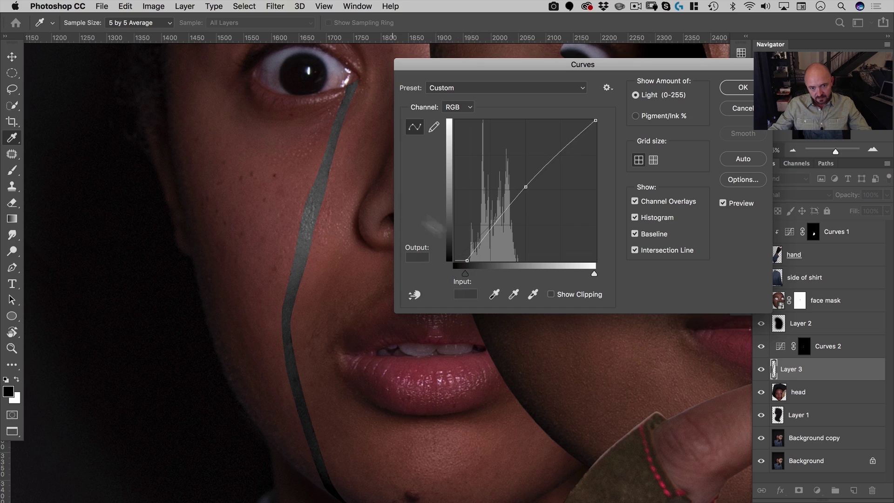
{"action": "left_click_drag", "start_coordinate": [468, 261], "coordinate": [492, 262]}
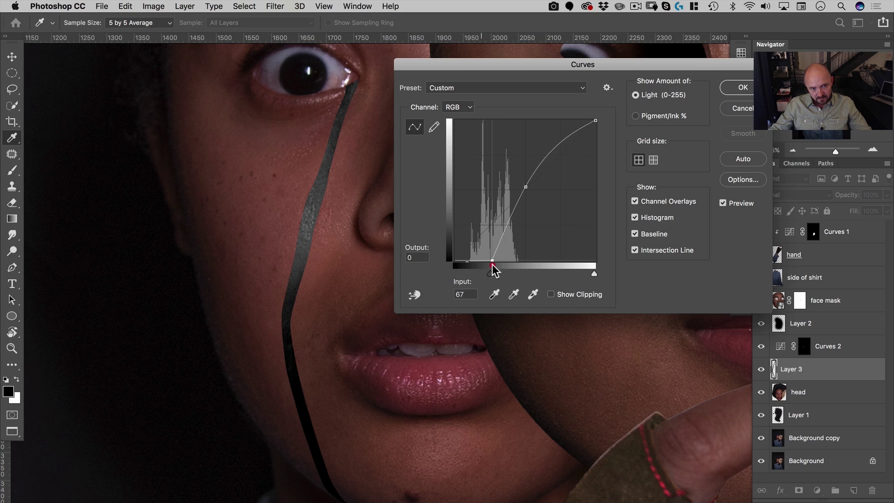
{"action": "left_click_drag", "start_coordinate": [526, 186], "coordinate": [526, 192]}
{"action": "left_click_drag", "start_coordinate": [492, 262], "coordinate": [502, 262]}
{"action": "left_click_drag", "start_coordinate": [526, 192], "coordinate": [526, 187]}
{"action": "left_click_drag", "start_coordinate": [501, 261], "coordinate": [505, 264]}
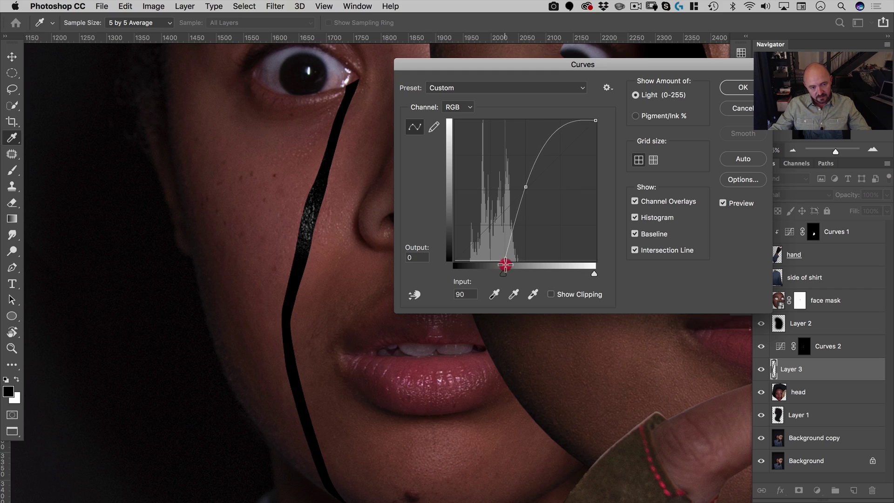
{"action": "left_click_drag", "start_coordinate": [526, 187], "coordinate": [528, 175]}
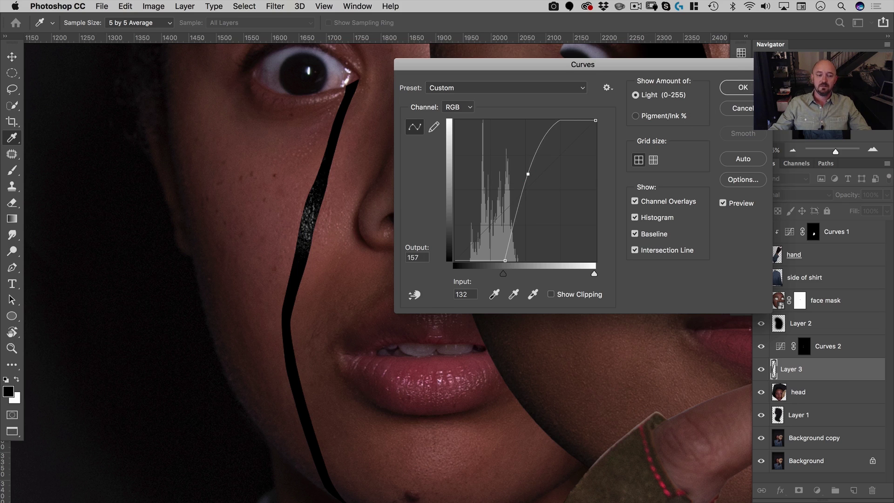
{"action": "key", "text": "Return"}
Set Layer 3's blend mode to Screen so only the strip's highlights remain on the cheek
{"action": "key", "text": "v"}
{"action": "key", "text": "alt+shift+s"}
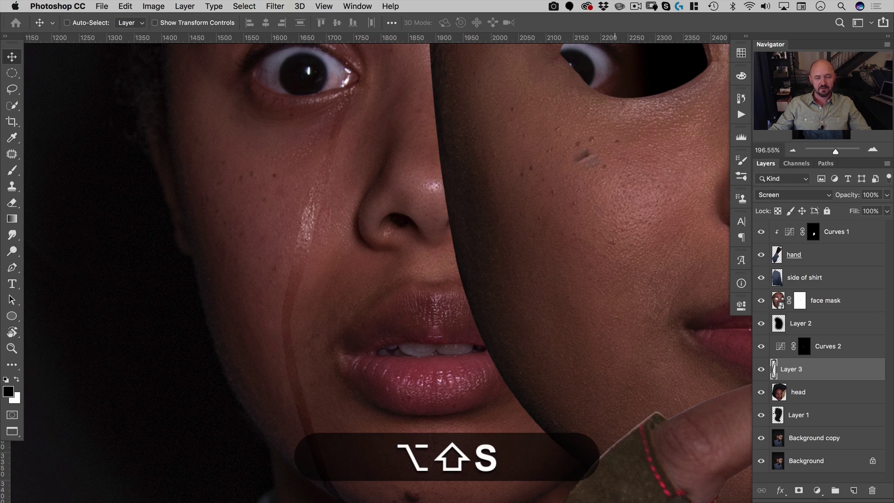
{"action": "key", "text": "super+space"}
{"action": "mouse_move", "coordinate": [348, 228]}
{"action": "left_mouse_down"}
{"action": "mouse_move", "coordinate": [305, 259]}
{"action": "mouse_move", "coordinate": [349, 231]}
{"action": "mouse_move", "coordinate": [341, 240]}
{"action": "left_mouse_up"}
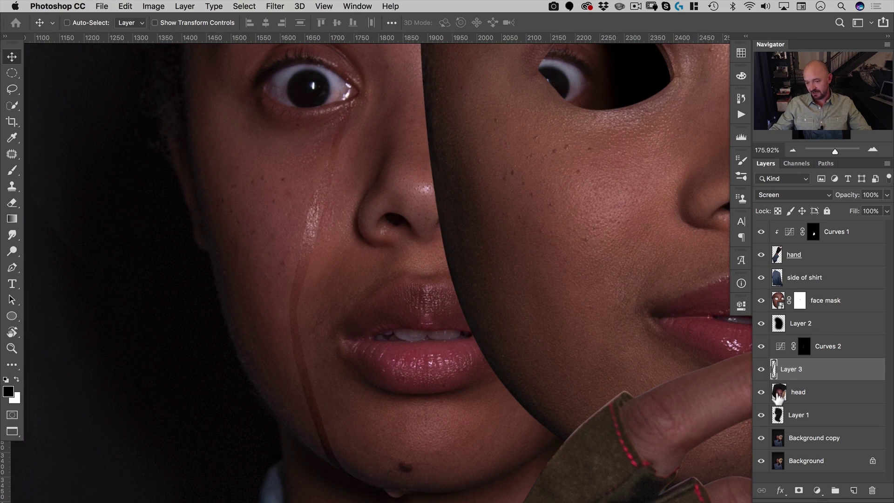
Add a Bevel & Emboss effect to Layer 3 with shadow opacity 0% and highlight opacity 100%
{"action": "left_click", "coordinate": [780, 492]}
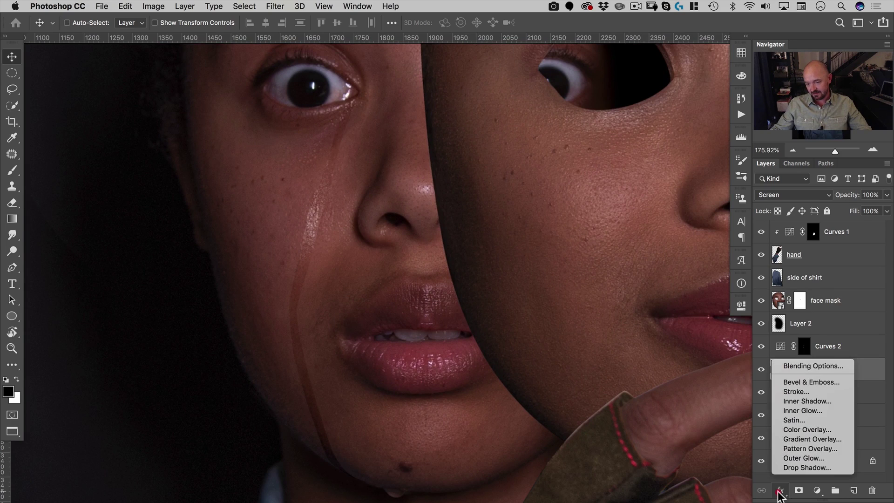
{"action": "left_click", "coordinate": [808, 383]}
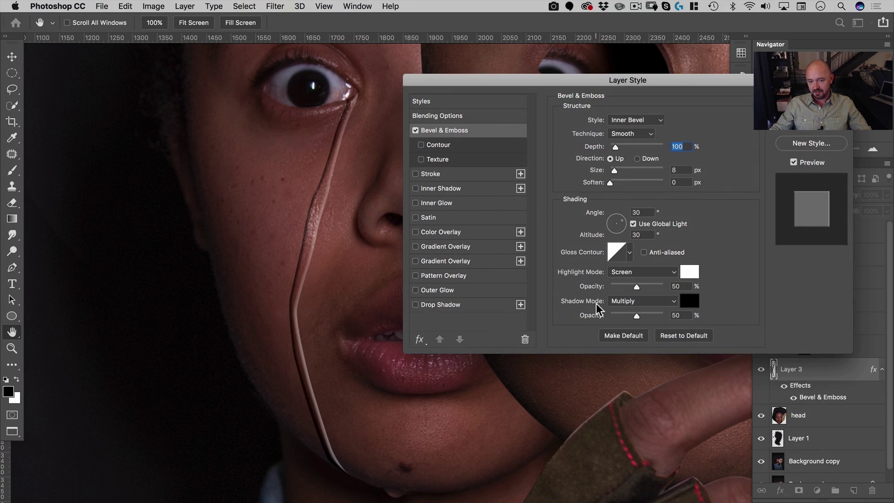
{"action": "left_click_drag", "start_coordinate": [636, 315], "coordinate": [574, 323]}
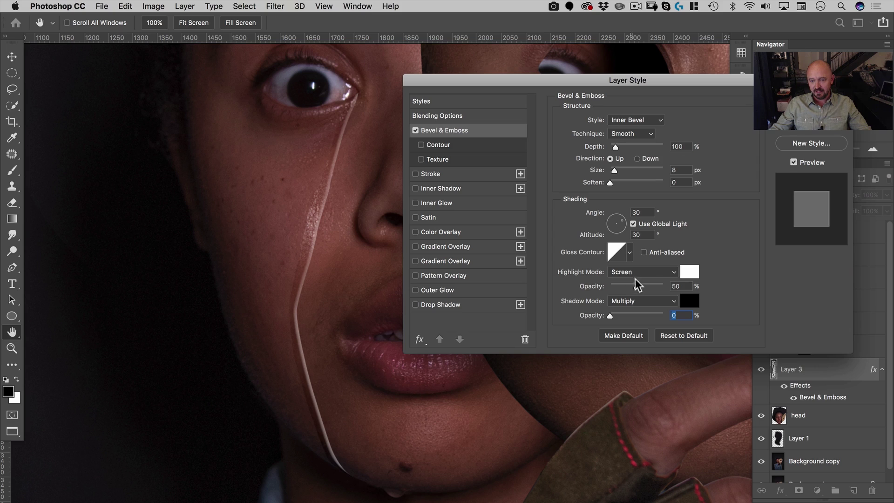
{"action": "left_click_drag", "start_coordinate": [636, 286], "coordinate": [683, 289]}
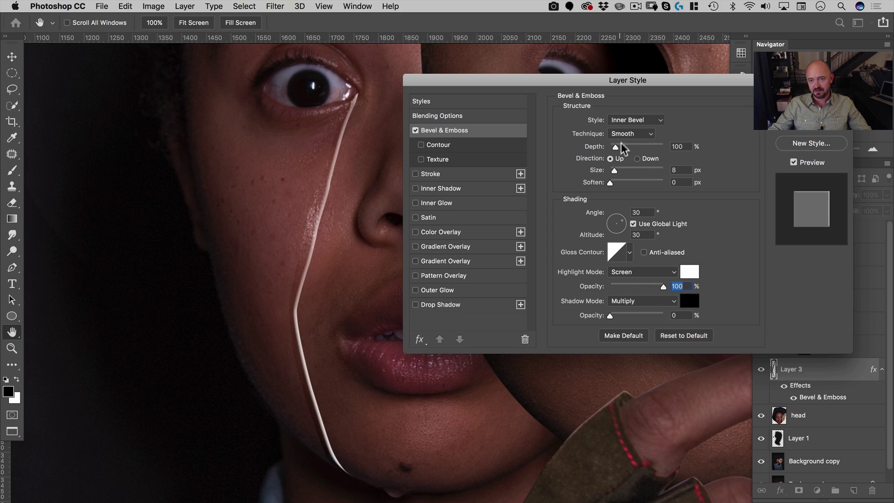
Try the Chisel Hard technique on the tear's inner bevel and return the technique to Smooth
{"action": "left_click", "coordinate": [633, 121]}
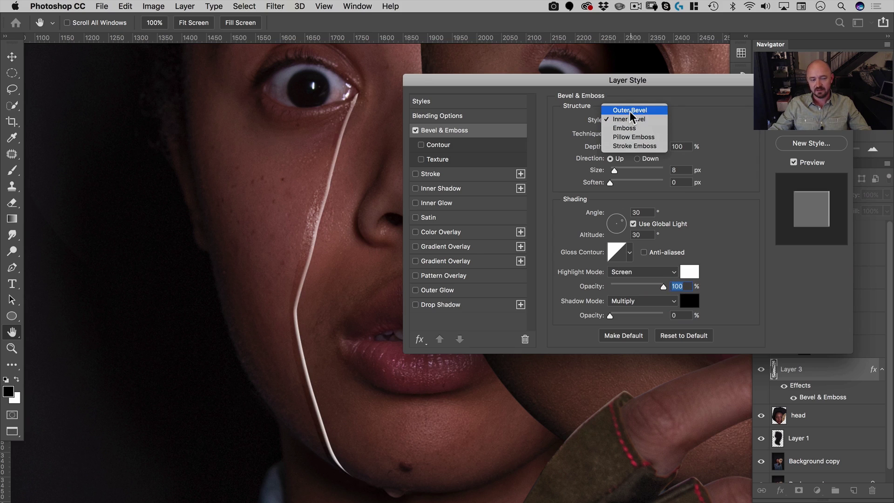
{"action": "left_click", "coordinate": [601, 120]}
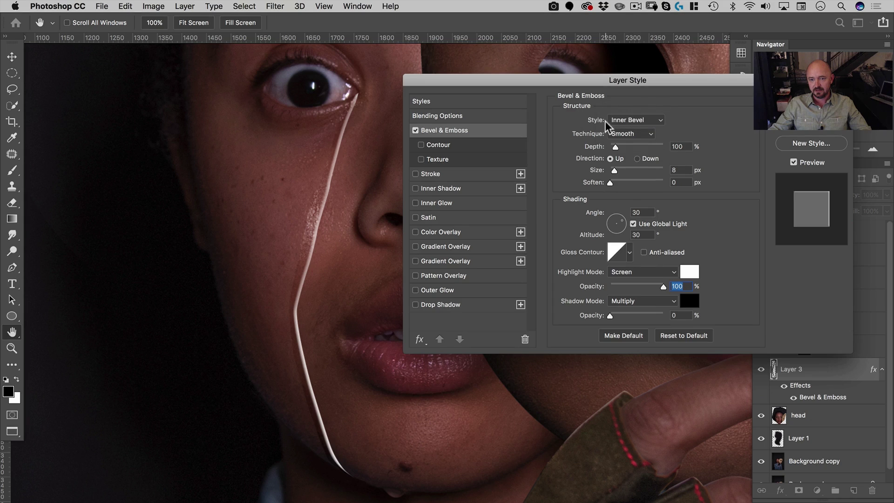
{"action": "left_click", "coordinate": [624, 134]}
{"action": "left_click", "coordinate": [629, 141]}
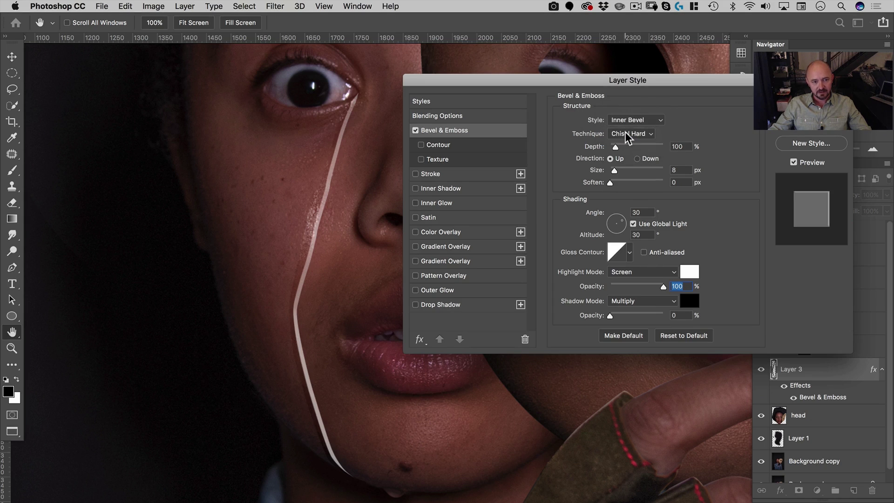
{"action": "left_click", "coordinate": [626, 134]}
{"action": "left_click", "coordinate": [626, 142]}
{"action": "left_click", "coordinate": [627, 134]}
{"action": "left_click", "coordinate": [624, 119]}
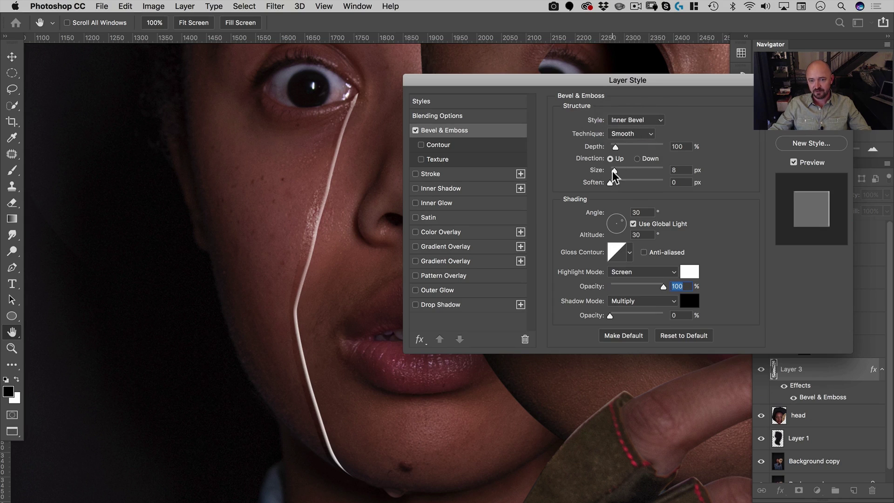
Set the tear bevel's size to 5 px and its depth to 240%
{"action": "left_click_drag", "start_coordinate": [614, 171], "coordinate": [614, 173]}
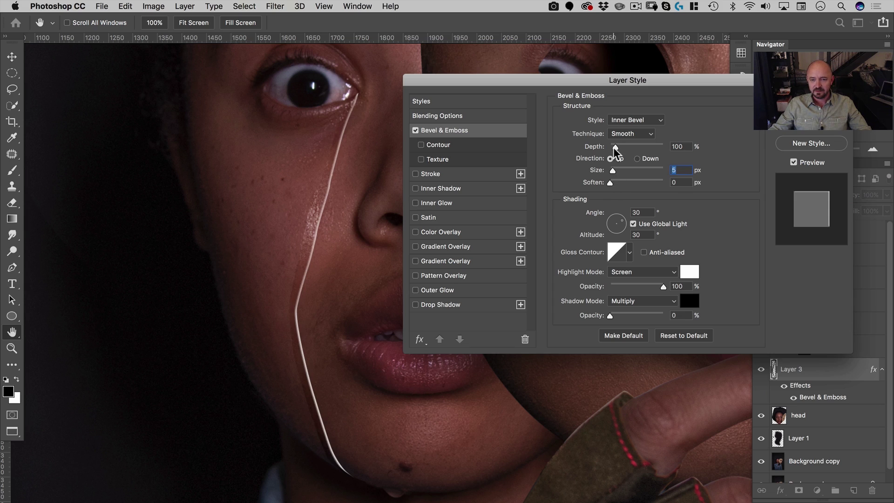
{"action": "mouse_move", "coordinate": [616, 149]}
{"action": "left_mouse_down"}
{"action": "mouse_move", "coordinate": [635, 149]}
{"action": "mouse_move", "coordinate": [613, 150]}
{"action": "mouse_move", "coordinate": [625, 147]}
{"action": "left_mouse_up"}
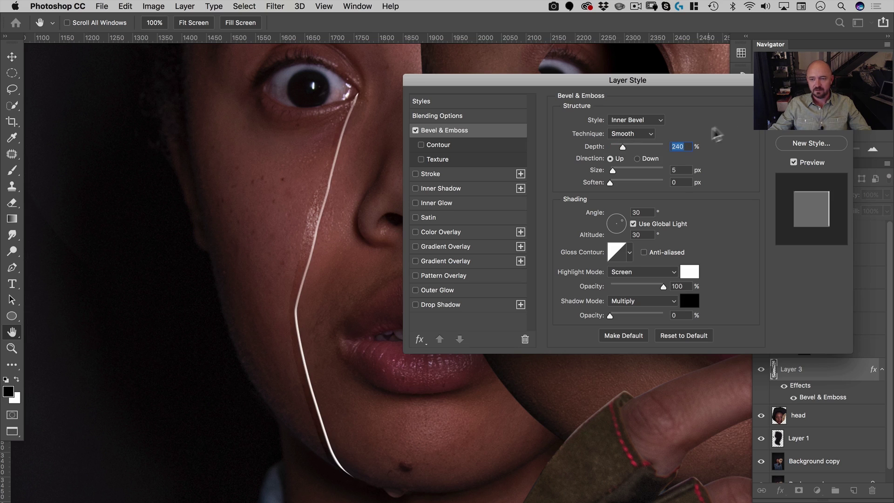
Convert Layer 3's bevel effect into a separate layer, release it from its clipping mask and compare the cheek with and without it
{"action": "key", "text": "Return"}
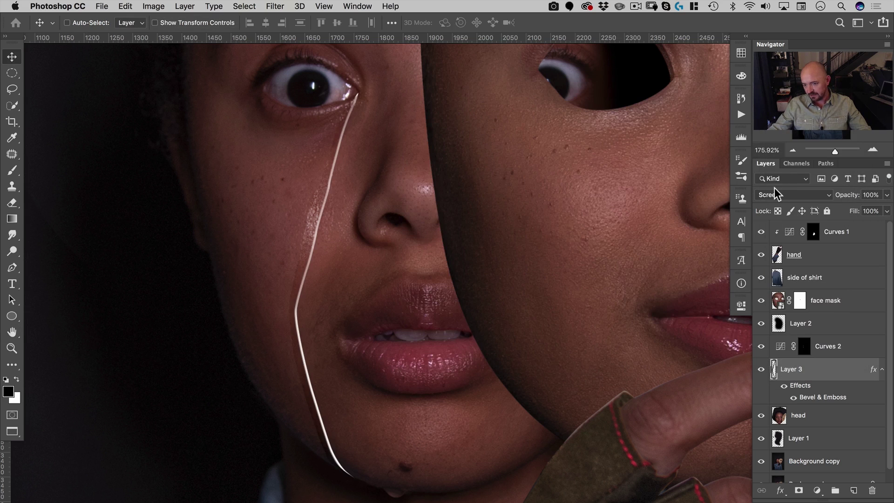
{"action": "right_click", "coordinate": [872, 371]}
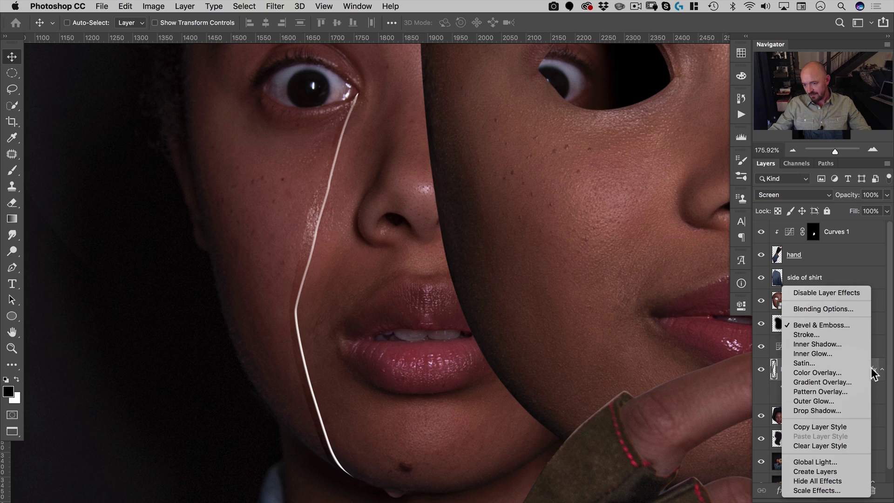
{"action": "left_click", "coordinate": [811, 470]}
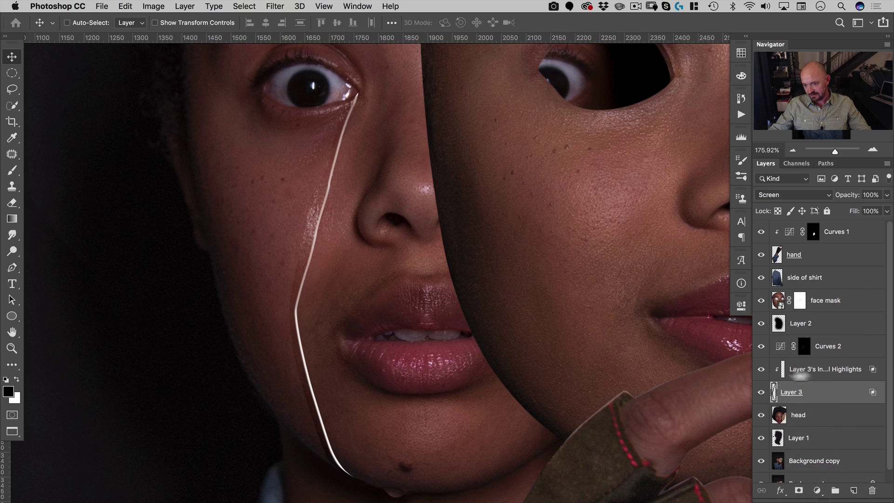
{"action": "left_click", "coordinate": [790, 379], "text": "alt"}
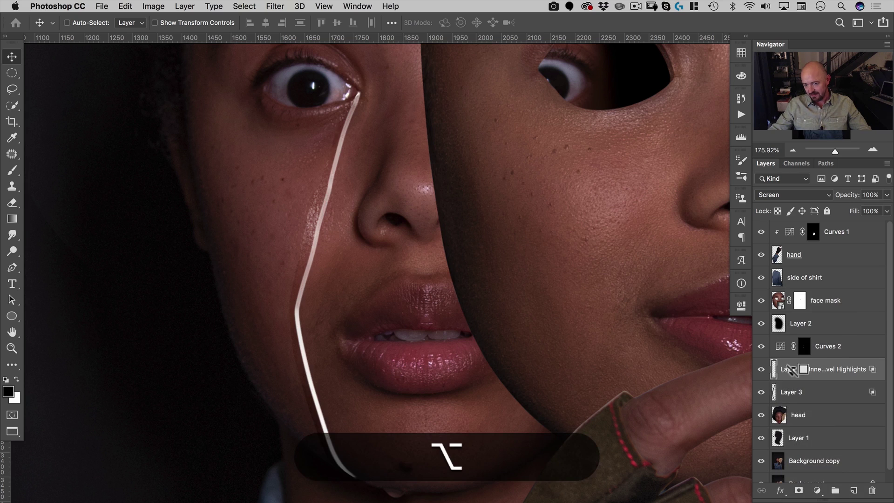
{"action": "left_click", "coordinate": [761, 370]}
{"action": "left_click", "coordinate": [762, 371]}
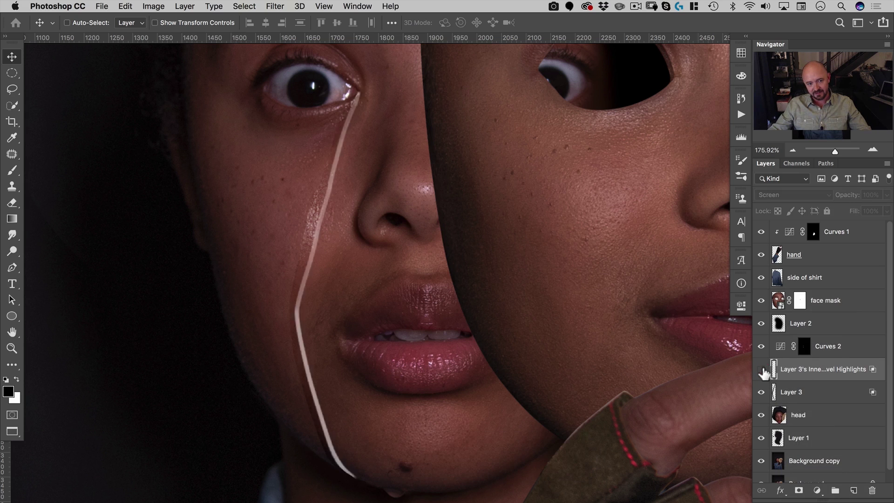
{"action": "left_click", "coordinate": [762, 370]}
{"action": "left_click", "coordinate": [762, 370]}
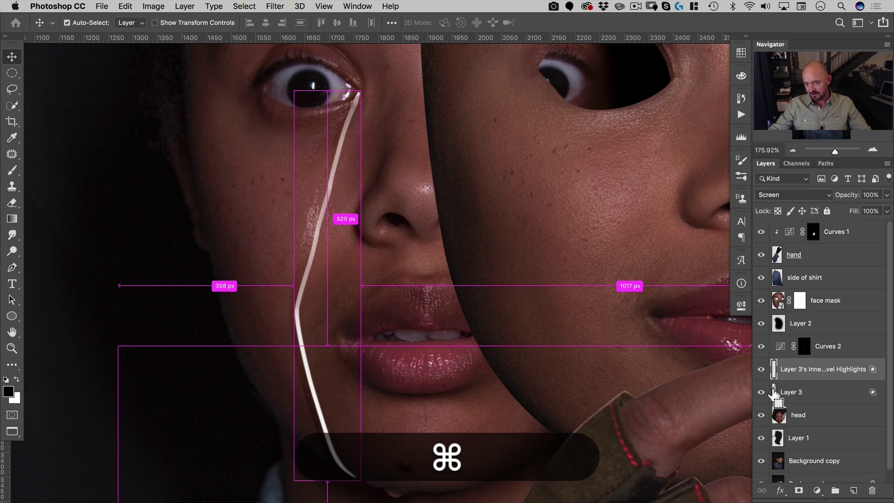
Copy the highlights inside Layer 3's outline to a new layer and delete the original highlights layer
{"action": "left_click", "coordinate": [773, 391], "text": "super"}
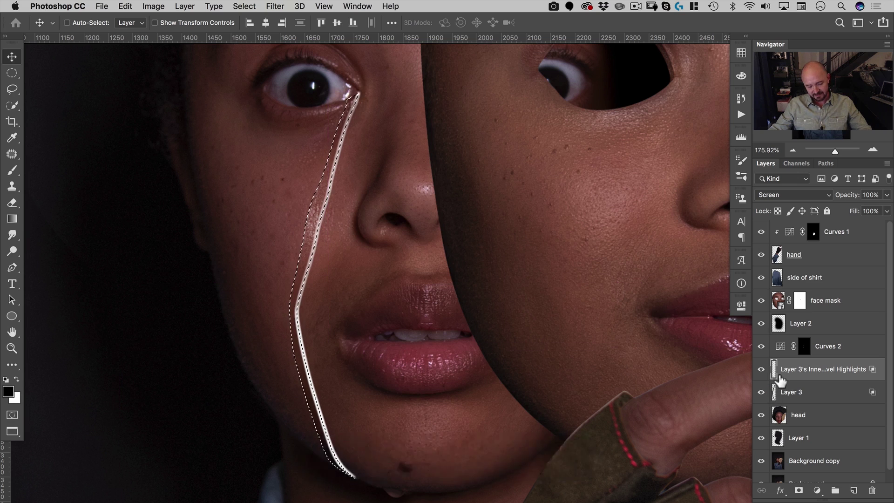
{"action": "key", "text": "super+j"}
{"action": "mouse_move", "coordinate": [787, 391]}
{"action": "left_mouse_down"}
{"action": "mouse_move", "coordinate": [865, 416]}
{"action": "mouse_move", "coordinate": [873, 489]}
{"action": "left_mouse_up"}
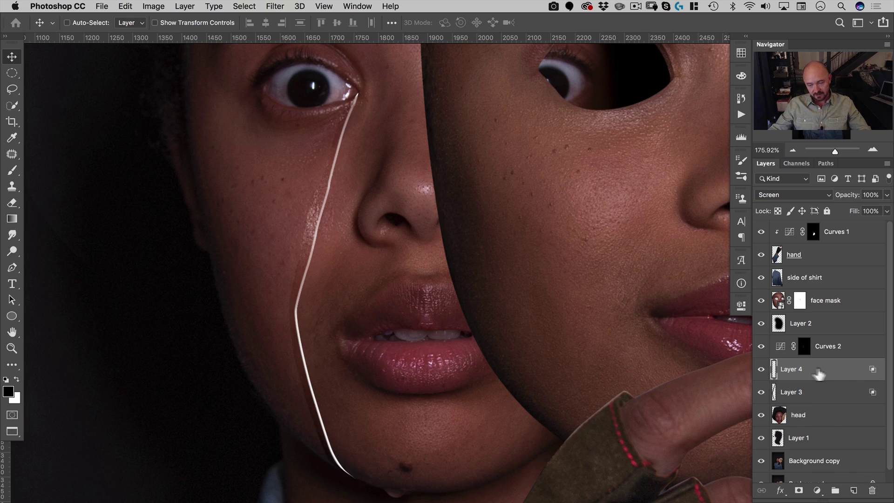
Fade Layer 4 out of the darker skin using Blend If on the underlying layer, splitting the black point at about 86 / 108
{"action": "double_click", "coordinate": [872, 373]}
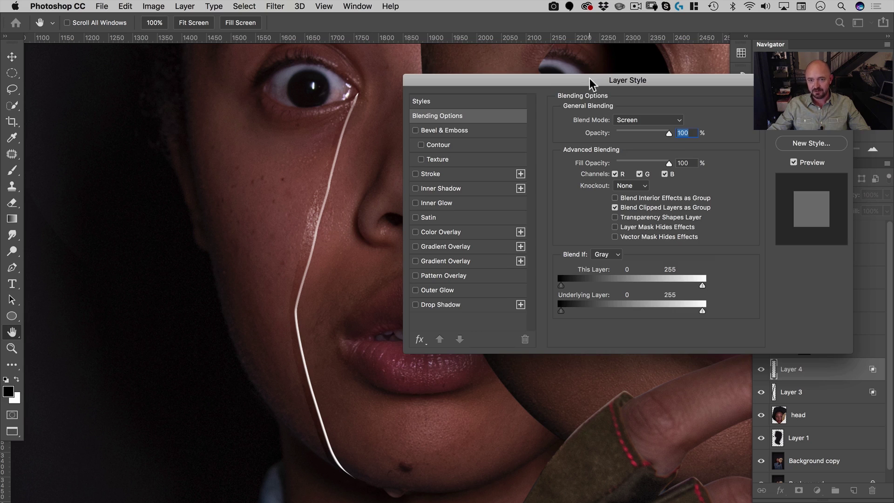
{"action": "left_click_drag", "start_coordinate": [590, 83], "coordinate": [606, 52]}
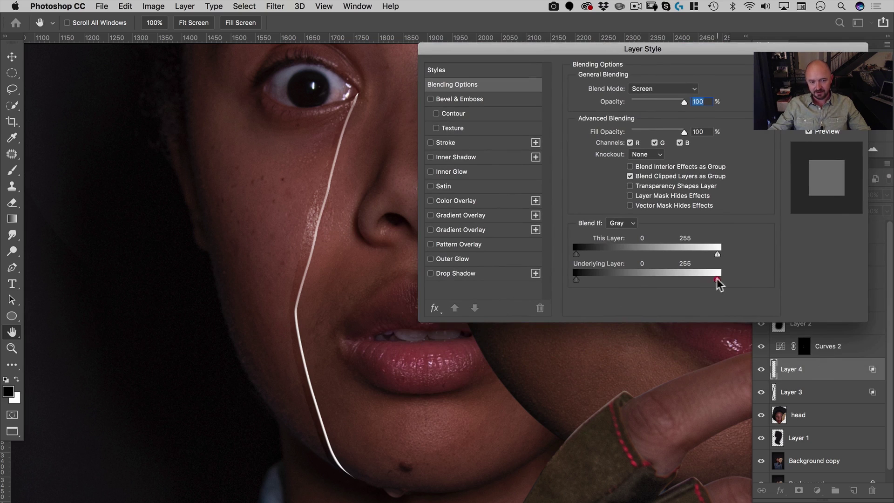
{"action": "left_click_drag", "start_coordinate": [684, 279], "coordinate": [724, 279]}
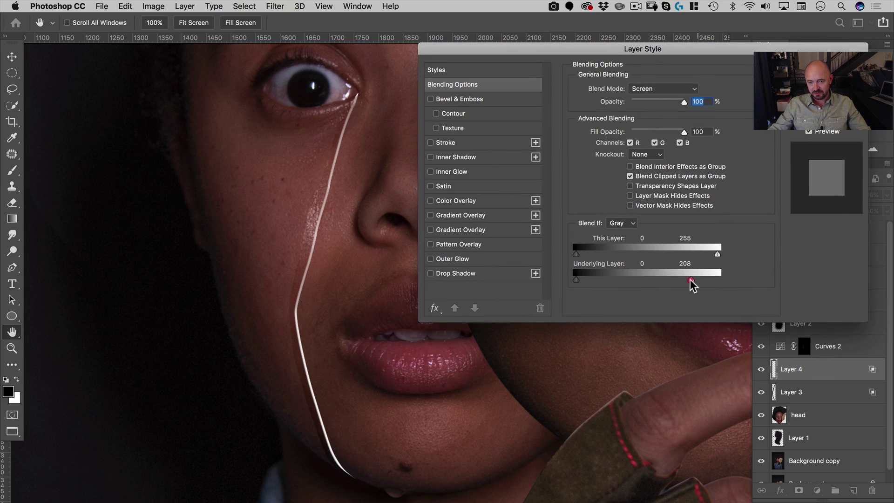
{"action": "mouse_move", "coordinate": [597, 279]}
{"action": "left_mouse_down"}
{"action": "mouse_move", "coordinate": [638, 280]}
{"action": "mouse_move", "coordinate": [624, 276]}
{"action": "left_mouse_up"}
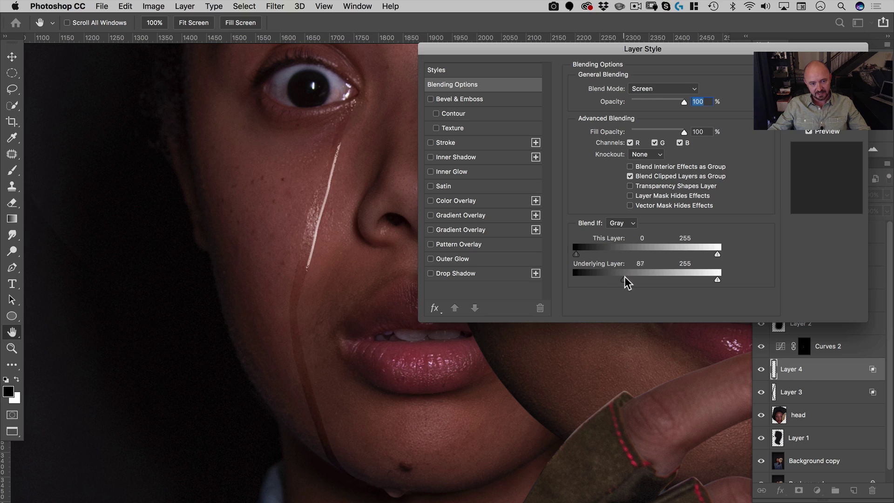
{"action": "key", "text": "alt"}
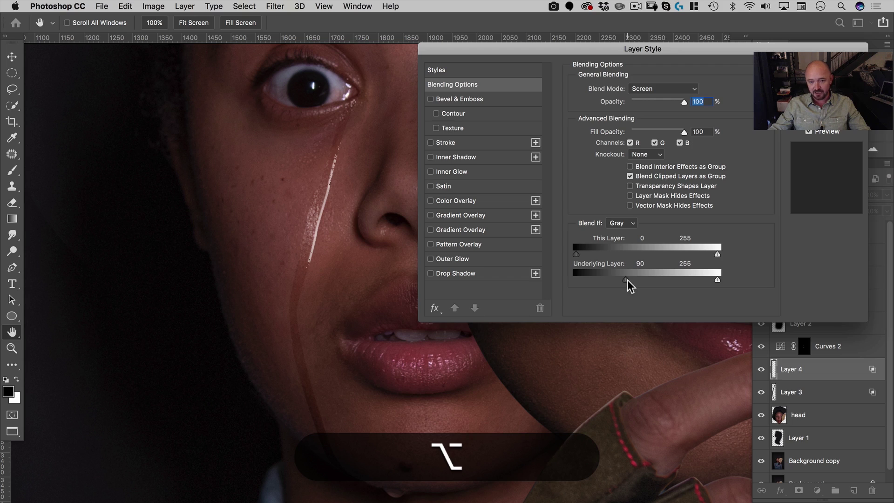
{"action": "mouse_move", "coordinate": [627, 281]}
{"action": "left_mouse_down"}
{"action": "mouse_move", "coordinate": [636, 278]}
{"action": "mouse_move", "coordinate": [624, 278]}
{"action": "left_mouse_up"}
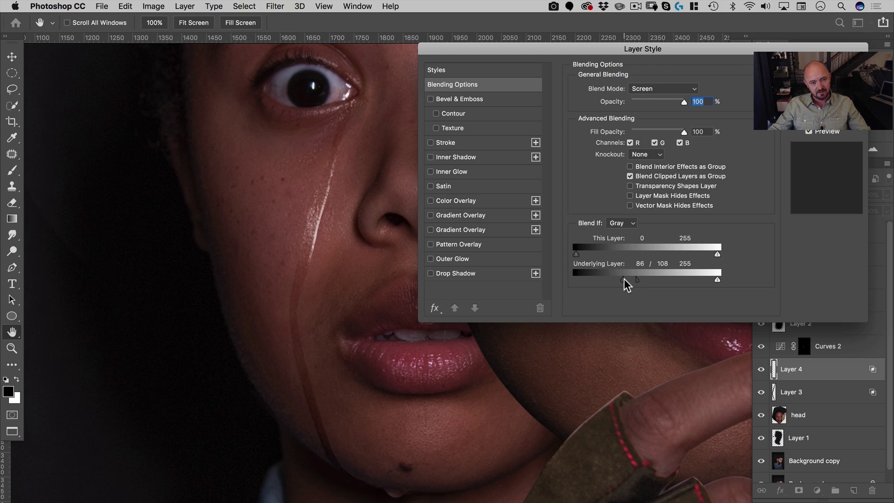
{"action": "left_click_drag", "start_coordinate": [633, 279], "coordinate": [635, 279]}
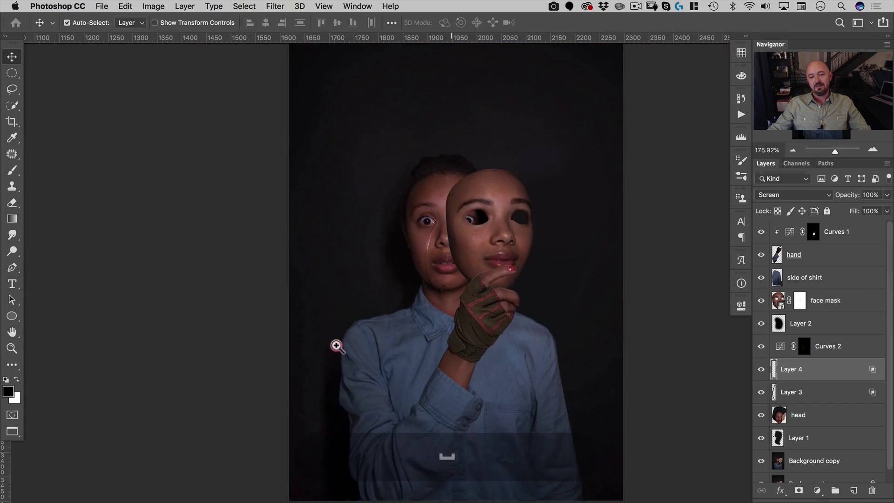
Add a layer mask to the tear highlight on Layer 4
{"action": "left_click_drag", "start_coordinate": [336, 343], "coordinate": [403, 295]}
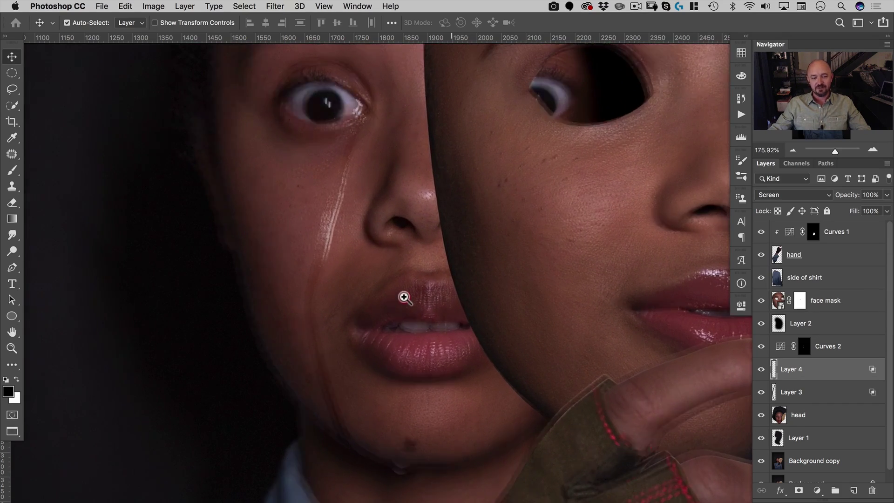
{"action": "left_click", "coordinate": [799, 490]}
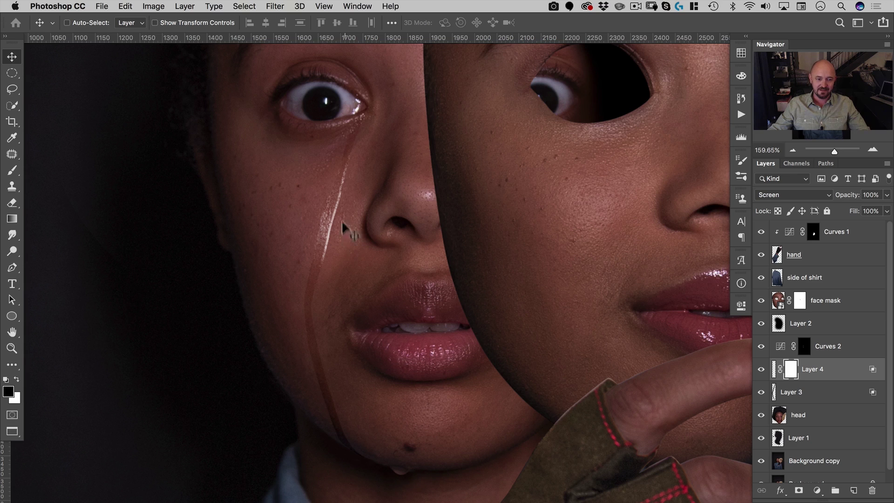
{"action": "right_click", "coordinate": [348, 258]}
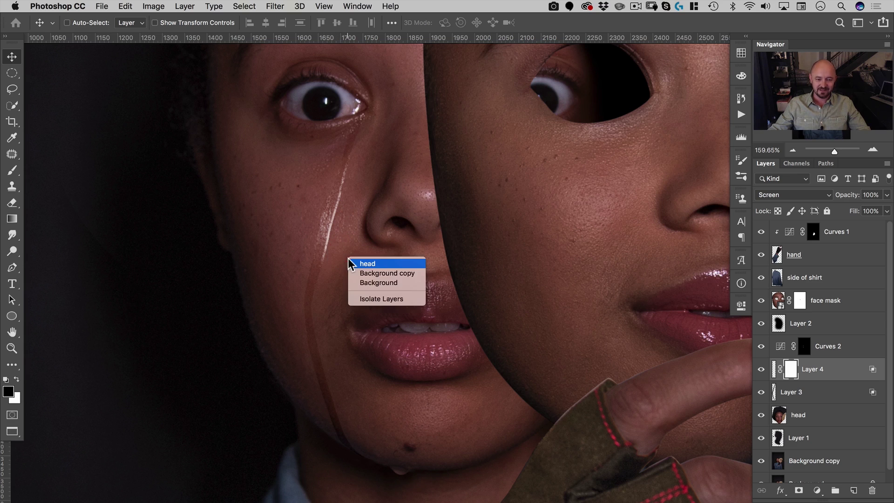
{"action": "left_click", "coordinate": [334, 256]}
Restore the default brushes for the Brush tool, appending them to the existing brush sets
{"action": "key", "text": "b"}
{"action": "right_click", "coordinate": [333, 257]}
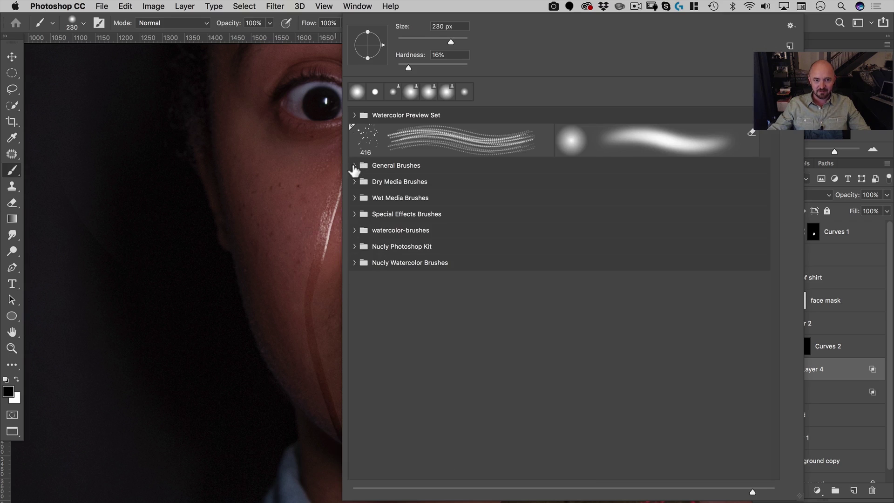
{"action": "left_click", "coordinate": [791, 26]}
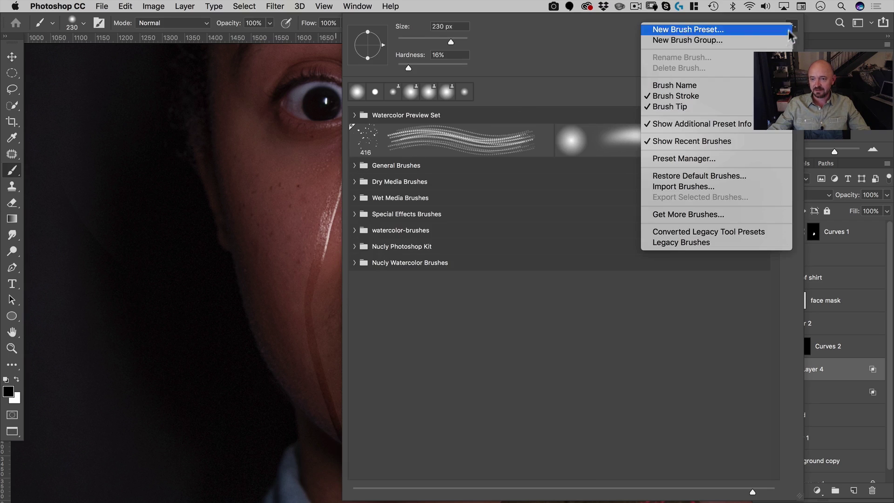
{"action": "left_click", "coordinate": [681, 177]}
{"action": "left_click", "coordinate": [540, 184]}
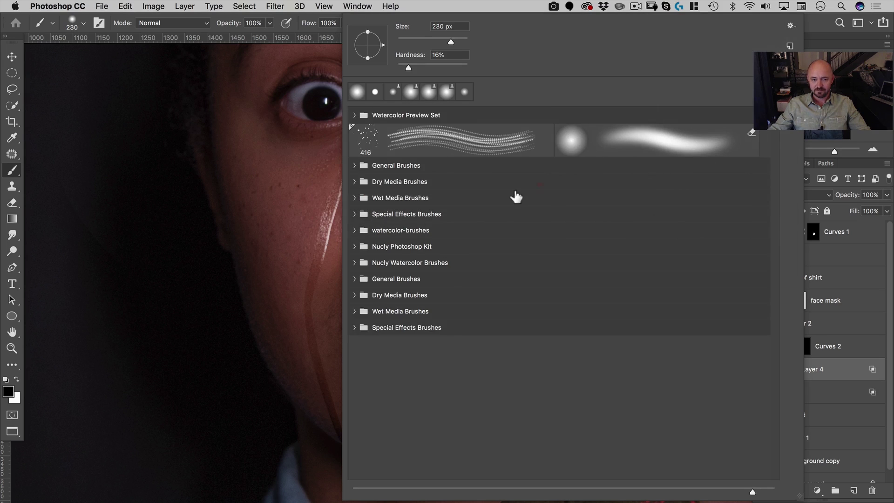
Try the 174 px textured smudge preset from the Special Effects Brushes
{"action": "left_click", "coordinate": [354, 328]}
{"action": "scroll", "coordinate": [432, 356], "scroll_direction": "down", "scroll_amount": 5}
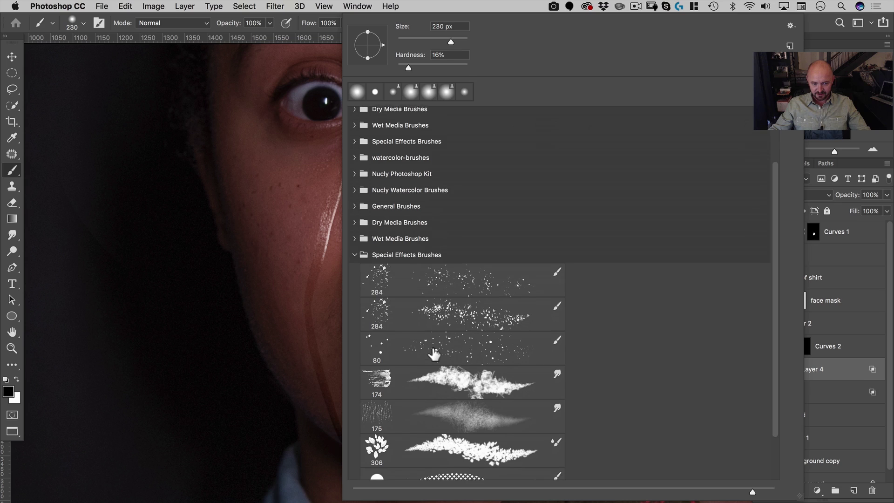
{"action": "scroll", "coordinate": [433, 354], "scroll_direction": "down", "scroll_amount": 2}
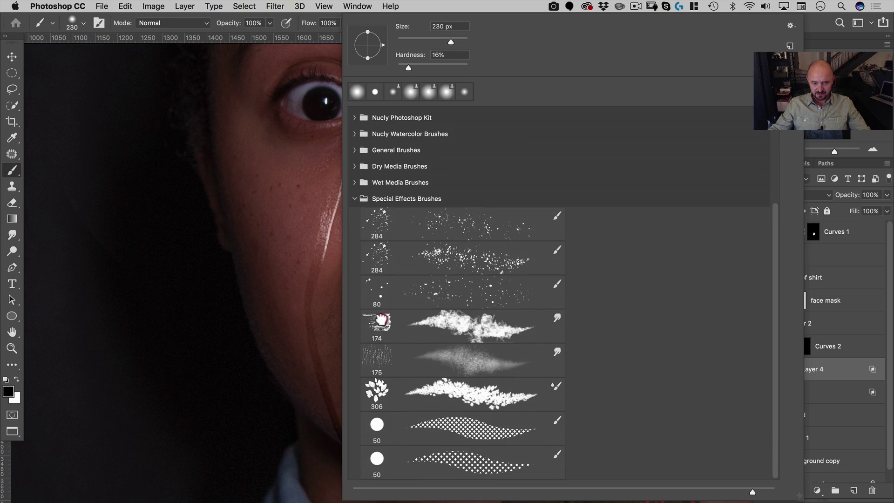
{"action": "left_click", "coordinate": [382, 326]}
{"action": "left_click", "coordinate": [227, 256]}
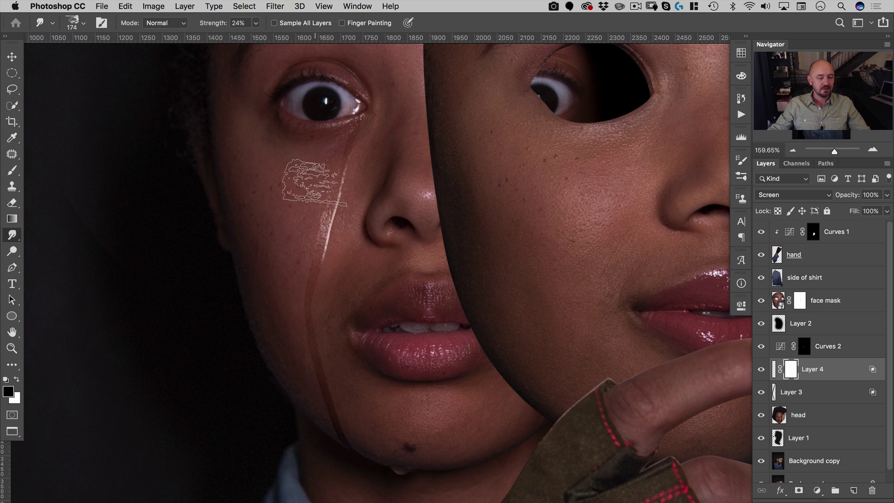
{"action": "key", "text": "b"}
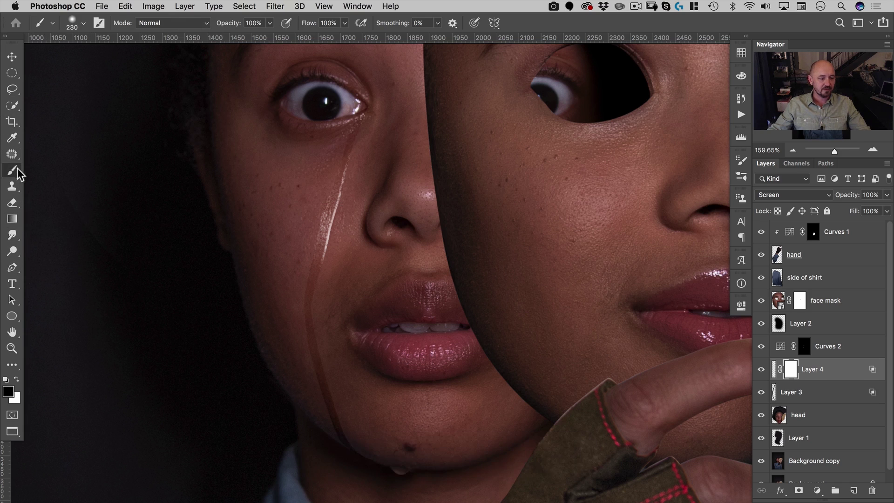
{"action": "right_click", "coordinate": [243, 208]}
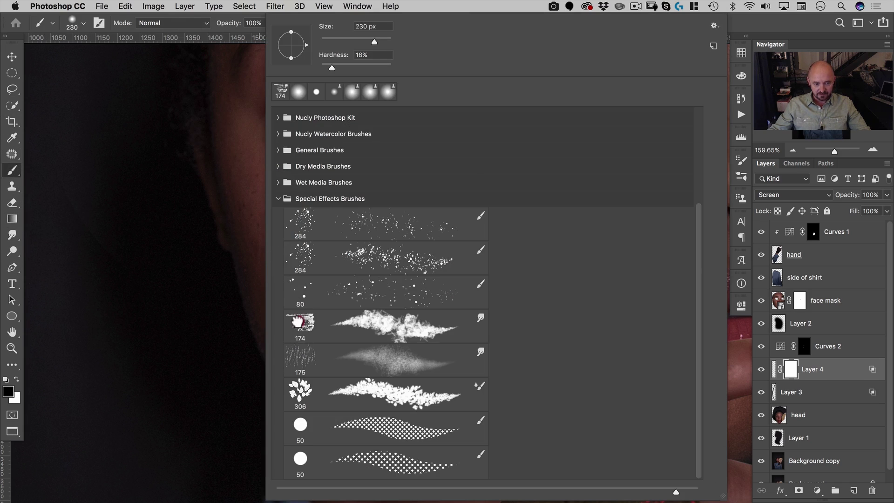
{"action": "left_click", "coordinate": [296, 321]}
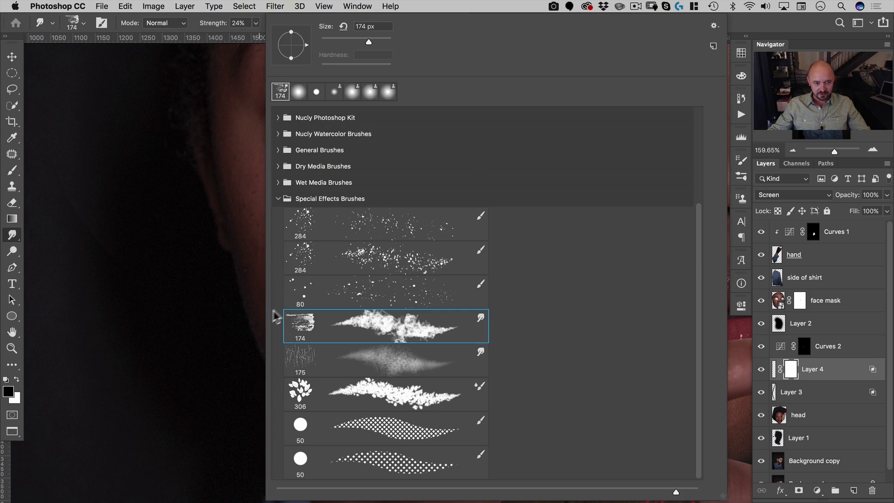
Choose the rough 25 px brush from the Dry Media Brushes and enlarge it to 142 px
{"action": "left_click", "coordinate": [278, 150]}
{"action": "scroll", "coordinate": [305, 214], "scroll_direction": "down", "scroll_amount": 5}
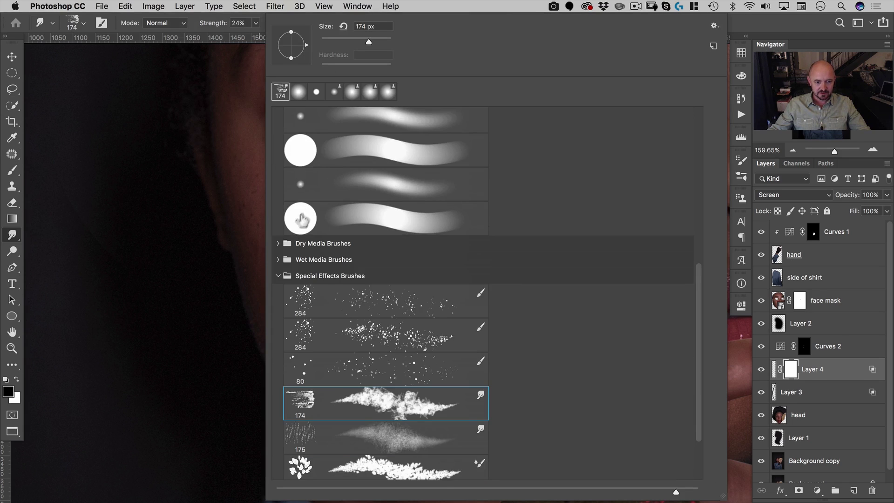
{"action": "left_click", "coordinate": [284, 245]}
{"action": "scroll", "coordinate": [355, 234], "scroll_direction": "down", "scroll_amount": 4}
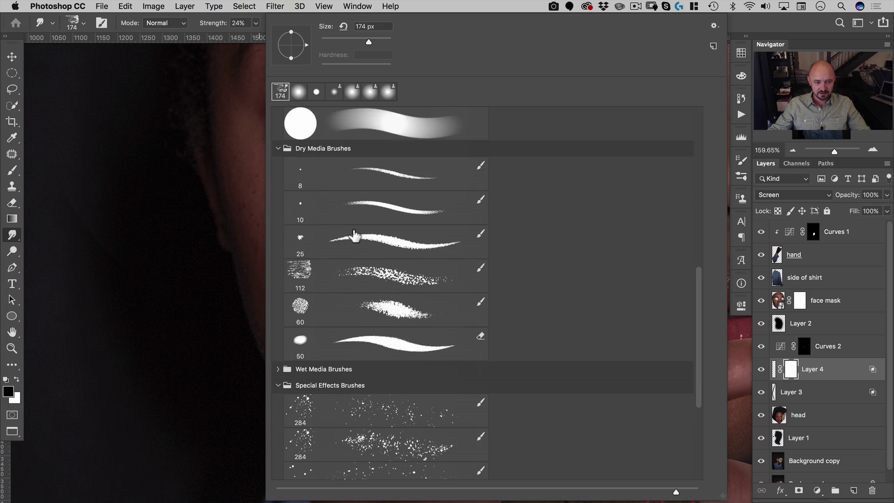
{"action": "scroll", "coordinate": [355, 235], "scroll_direction": "down", "scroll_amount": 2}
{"action": "scroll", "coordinate": [355, 235], "scroll_direction": "down", "scroll_amount": 5}
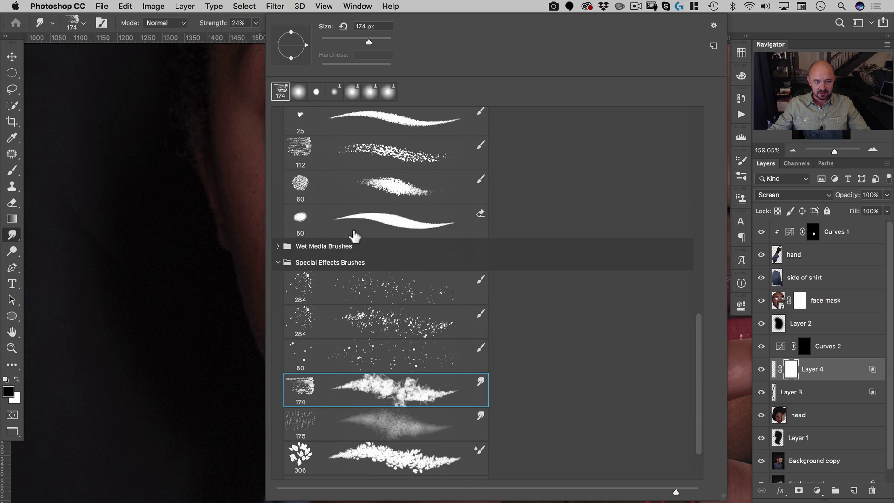
{"action": "scroll", "coordinate": [279, 243], "scroll_direction": "down", "scroll_amount": 3}
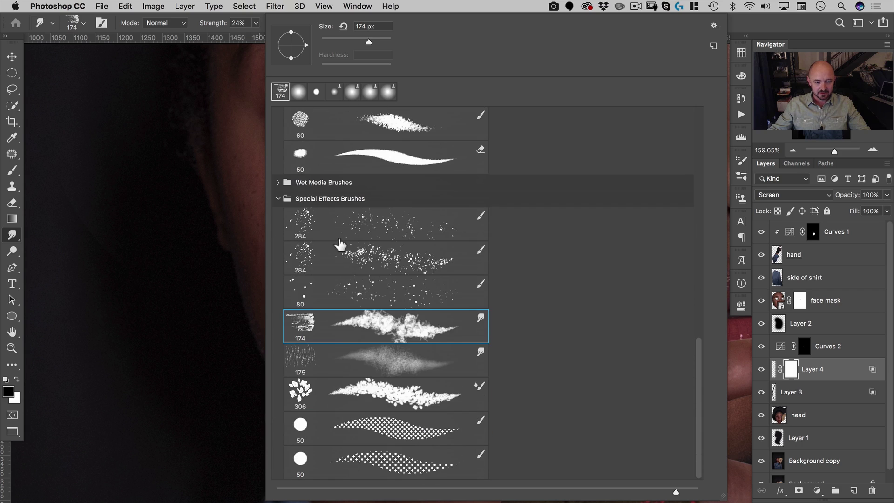
{"action": "scroll", "coordinate": [339, 244], "scroll_direction": "up", "scroll_amount": 15}
{"action": "scroll", "coordinate": [339, 244], "scroll_direction": "up", "scroll_amount": 12}
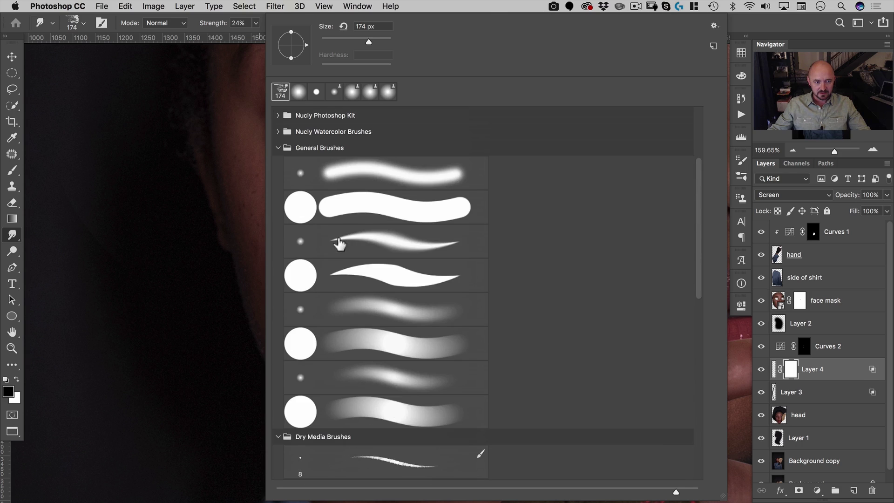
{"action": "scroll", "coordinate": [339, 243], "scroll_direction": "down", "scroll_amount": 9}
{"action": "scroll", "coordinate": [339, 244], "scroll_direction": "down", "scroll_amount": 4}
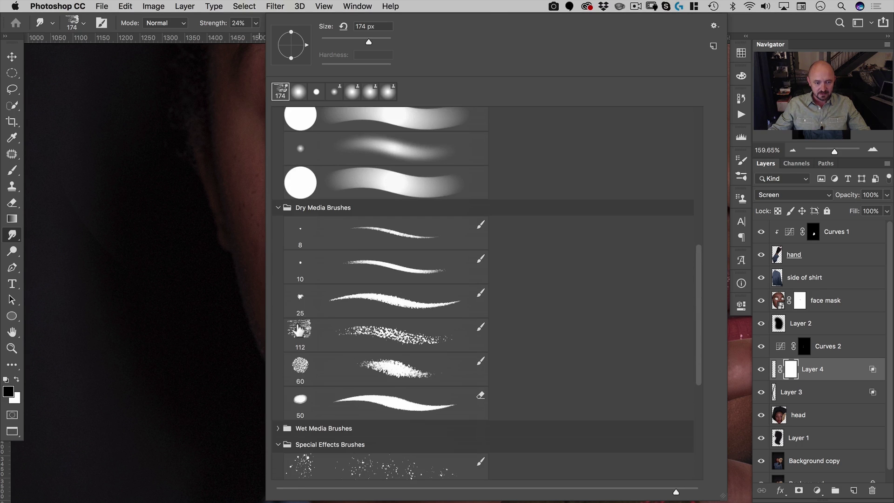
{"action": "left_click", "coordinate": [300, 303]}
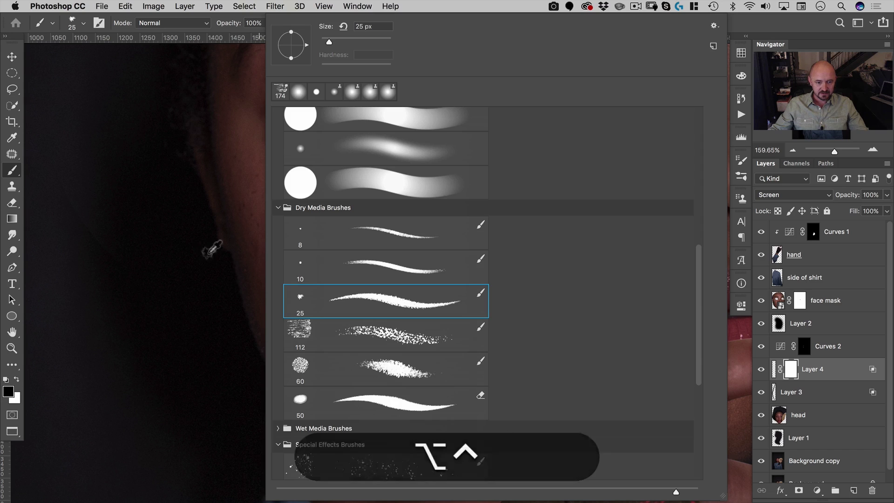
{"action": "left_click_drag", "start_coordinate": [207, 250], "coordinate": [265, 240]}
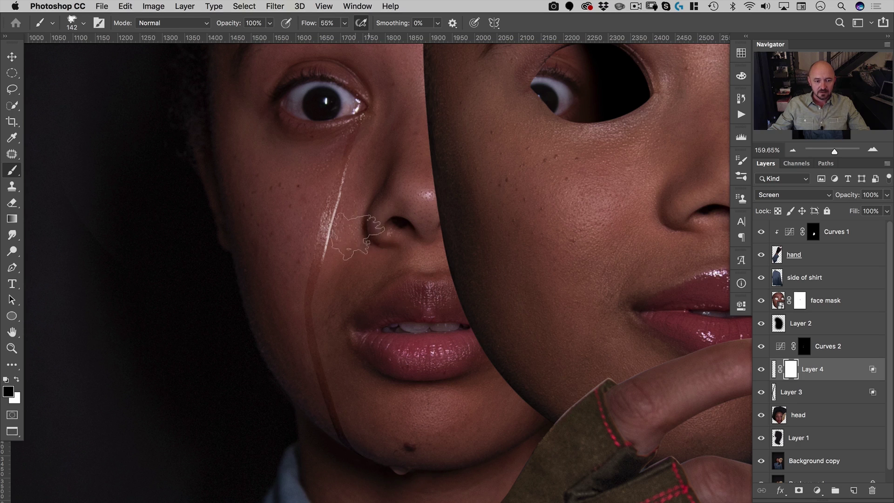
Undo the last mask stroke and break up the tear highlight with the rough 142 px brush on Layer 4's mask
{"action": "key", "text": "super+z"}
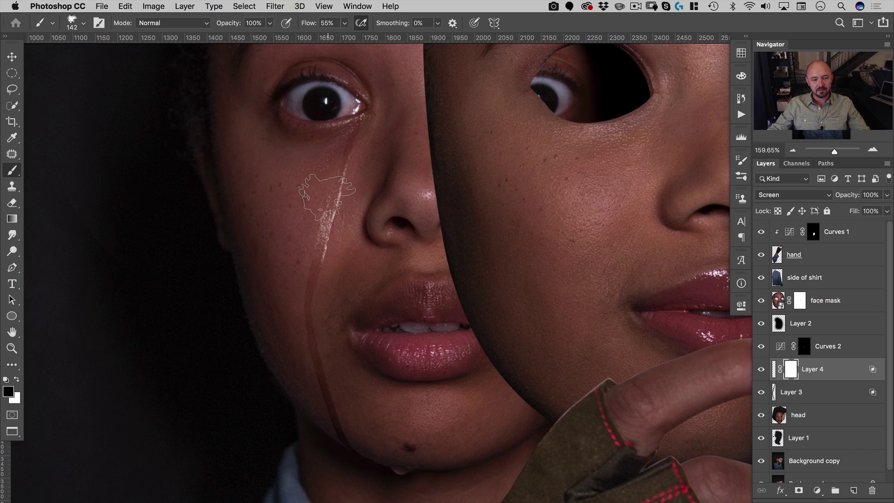
{"action": "key", "text": "space"}
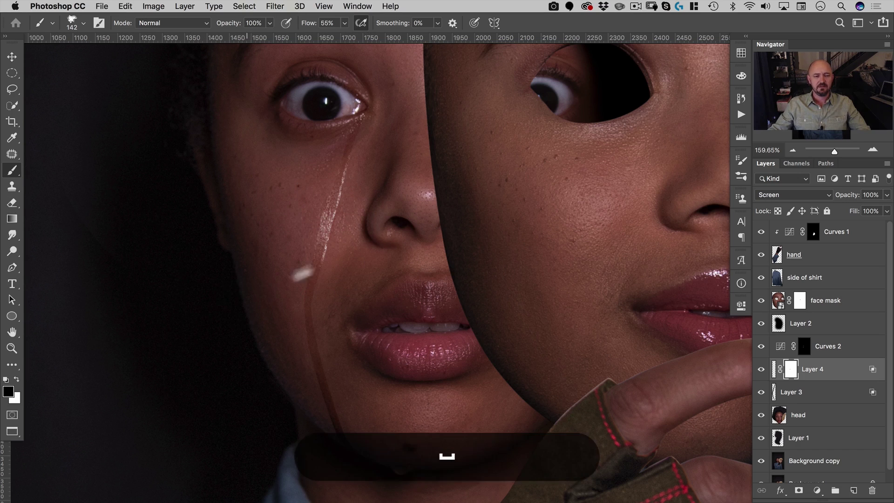
{"action": "left_click_drag", "start_coordinate": [332, 257], "coordinate": [265, 292]}
Group Curves 2, Layer 4 and Layer 3 and name the group "tear"
{"action": "key", "text": "v"}
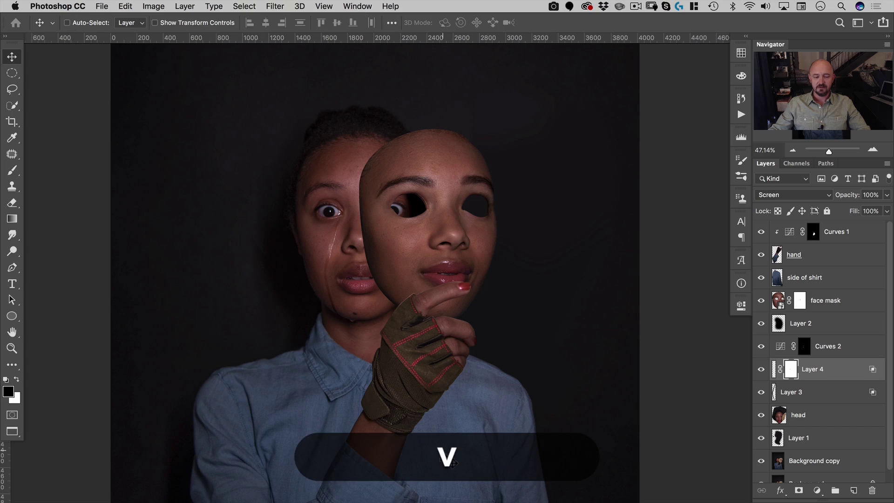
{"action": "left_click", "coordinate": [835, 347]}
{"action": "left_click", "coordinate": [814, 394], "text": "shift"}
{"action": "key", "text": "shift+super+g"}
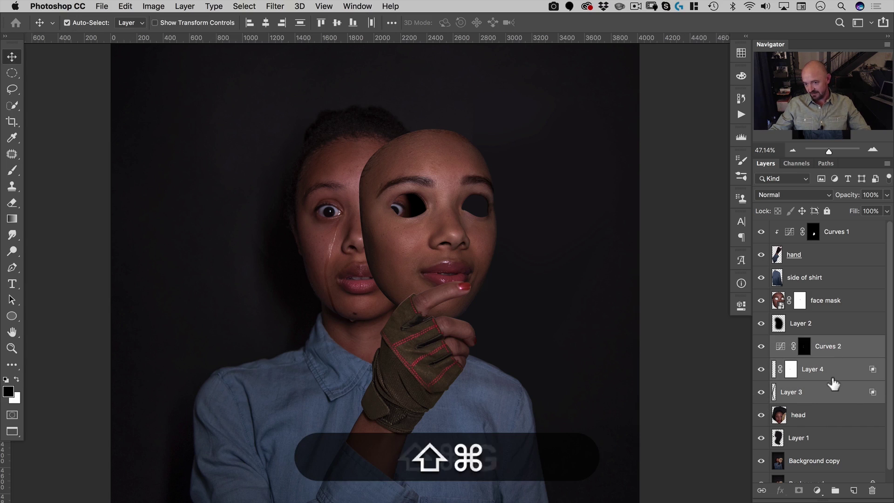
{"action": "double_click", "coordinate": [804, 343]}
{"action": "type", "text": "tear"}
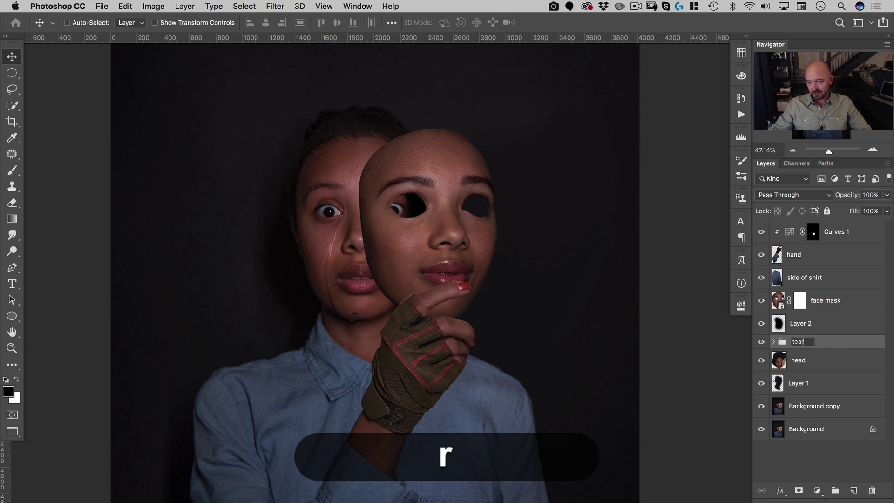
Add a layer mask to the tear group and activate the Brush tool
{"action": "left_click_drag", "start_coordinate": [324, 284], "coordinate": [343, 266]}
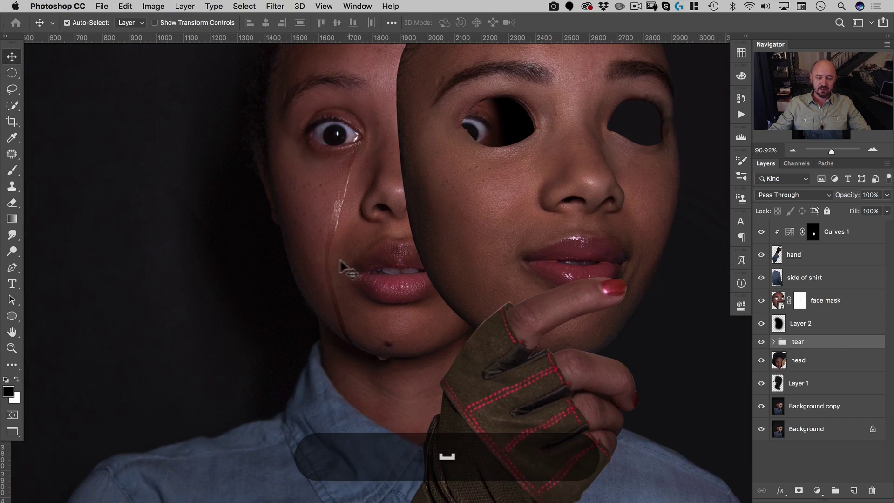
{"action": "right_click", "coordinate": [276, 269]}
{"action": "key", "text": "b"}
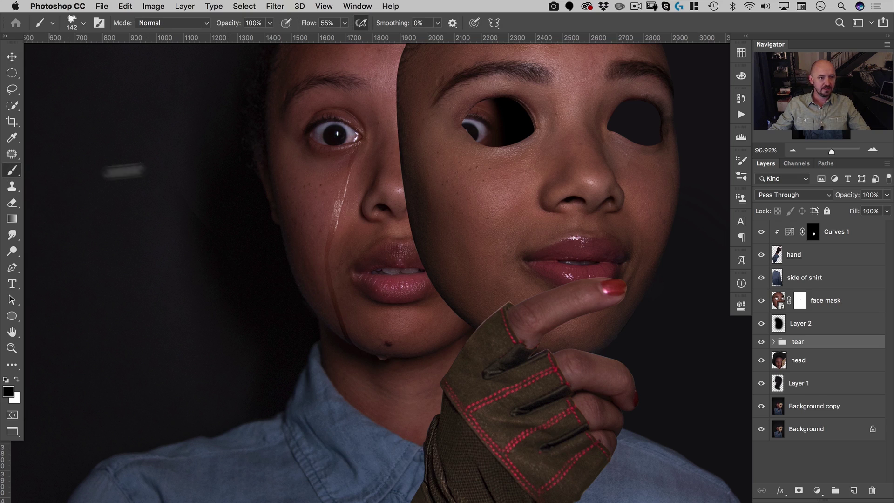
{"action": "left_click", "coordinate": [798, 490]}
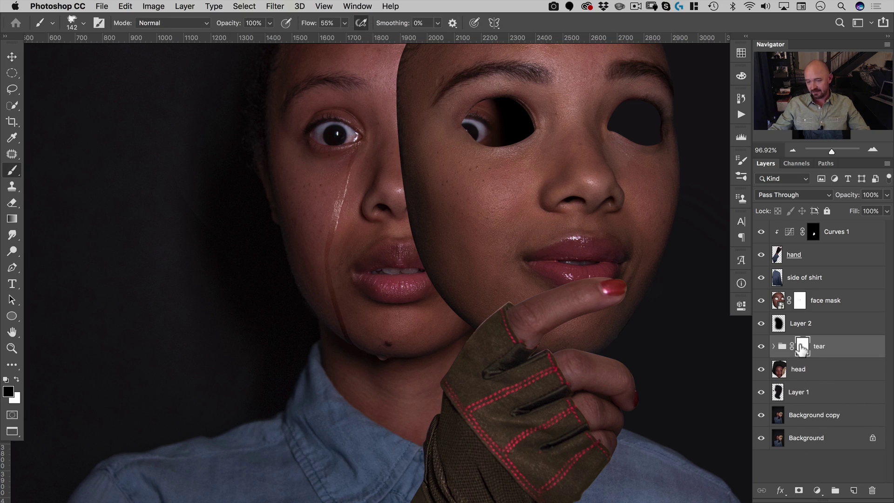
Fade out the lower part of the tear streak on the tear group's mask with a soft General brush enlarged to 346 px
{"action": "right_click", "coordinate": [333, 251]}
{"action": "scroll", "coordinate": [410, 288], "scroll_direction": "up", "scroll_amount": 5}
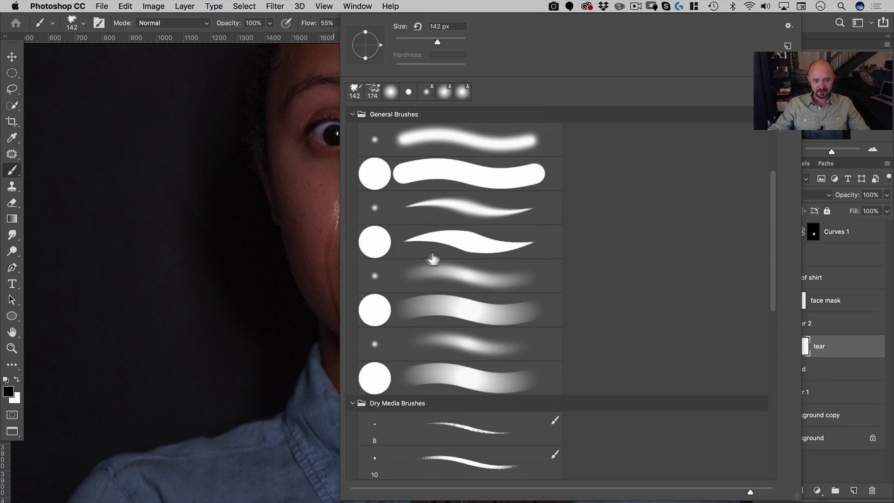
{"action": "left_click", "coordinate": [435, 277]}
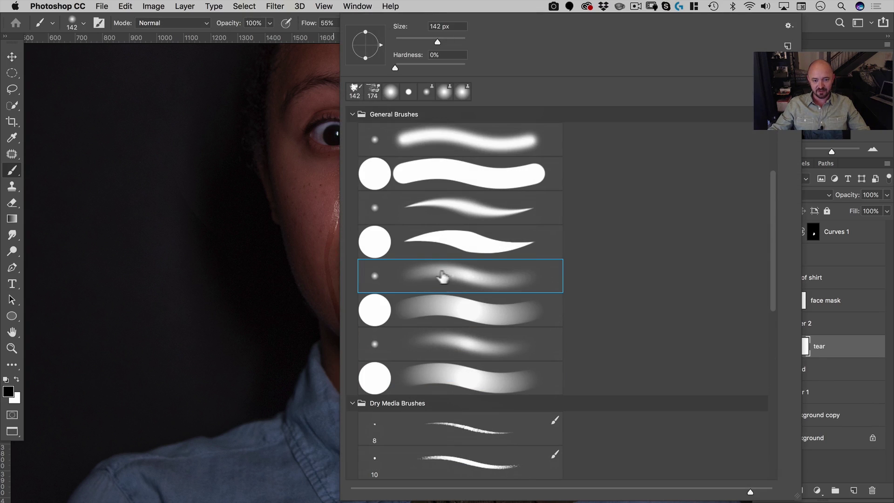
{"action": "left_click", "coordinate": [418, 356]}
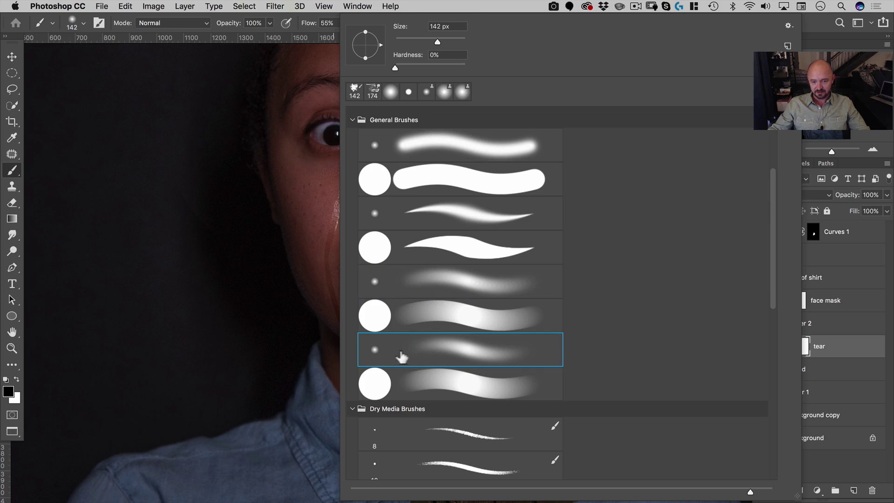
{"action": "mouse_move", "coordinate": [208, 280]}
{"action": "left_mouse_down"}
{"action": "mouse_move", "coordinate": [308, 263]}
{"action": "mouse_move", "coordinate": [293, 278]}
{"action": "mouse_move", "coordinate": [306, 321]}
{"action": "mouse_move", "coordinate": [322, 337]}
{"action": "mouse_move", "coordinate": [334, 315]}
{"action": "mouse_move", "coordinate": [320, 319]}
{"action": "mouse_move", "coordinate": [293, 365]}
{"action": "mouse_move", "coordinate": [324, 326]}
{"action": "left_mouse_up"}
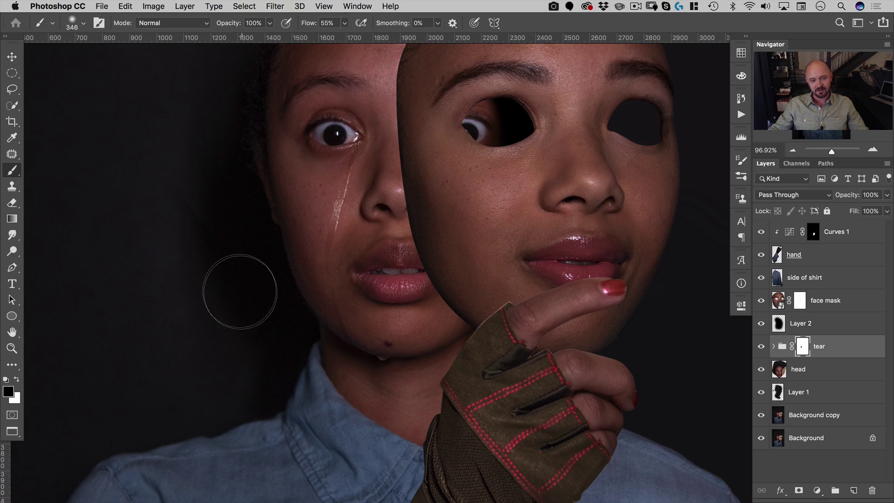
{"action": "left_click_drag", "start_coordinate": [375, 232], "coordinate": [322, 274]}
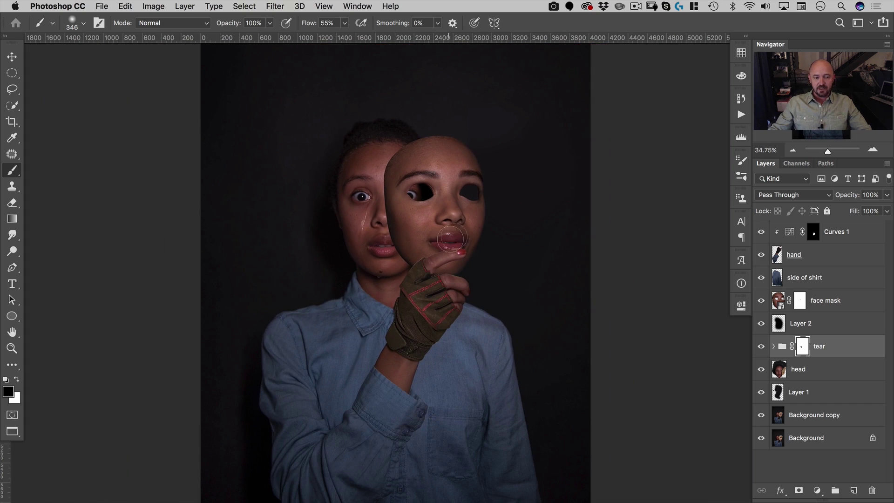
Select the head layer and hide all other layers to isolate the woman's eyes
{"action": "left_click_drag", "start_coordinate": [359, 193], "coordinate": [457, 166]}
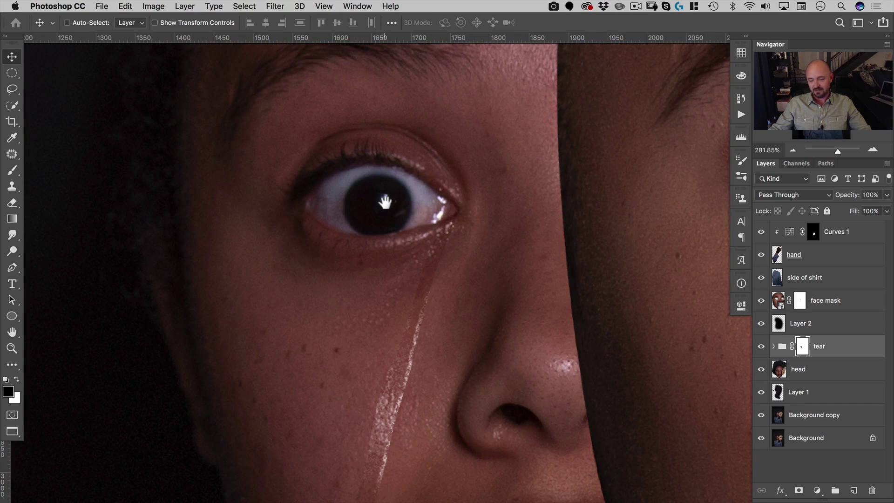
{"action": "left_click", "coordinate": [775, 369]}
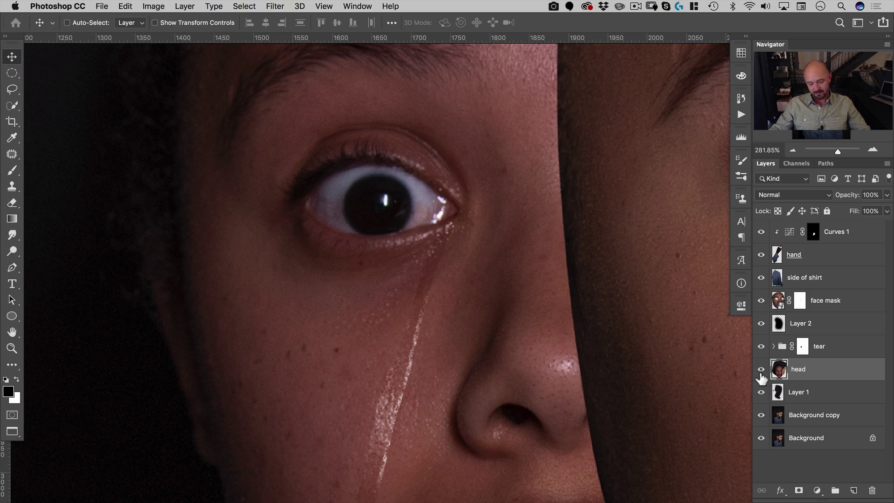
{"action": "left_click", "coordinate": [761, 370], "text": "alt"}
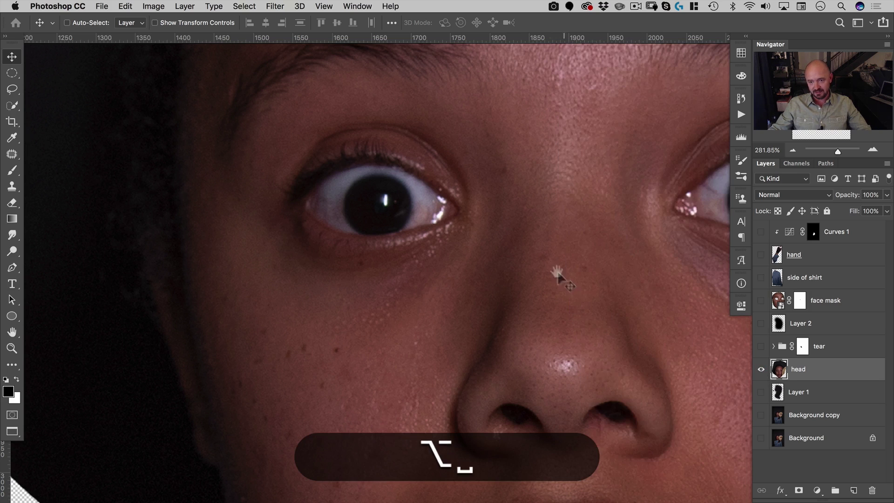
{"action": "left_click_drag", "start_coordinate": [563, 278], "coordinate": [395, 245]}
{"action": "key", "text": "super+r"}
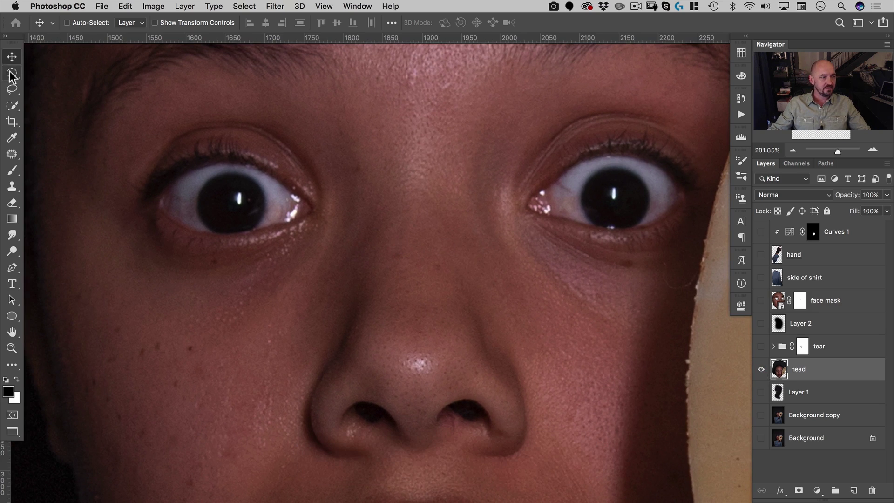
Lasso the bright catchlight in the pupil of the eye above the tear and start Free Transform on it
{"action": "left_click", "coordinate": [12, 73]}
{"action": "key", "text": "space"}
{"action": "left_click_drag", "start_coordinate": [197, 185], "coordinate": [247, 163]}
{"action": "left_click", "coordinate": [11, 90]}
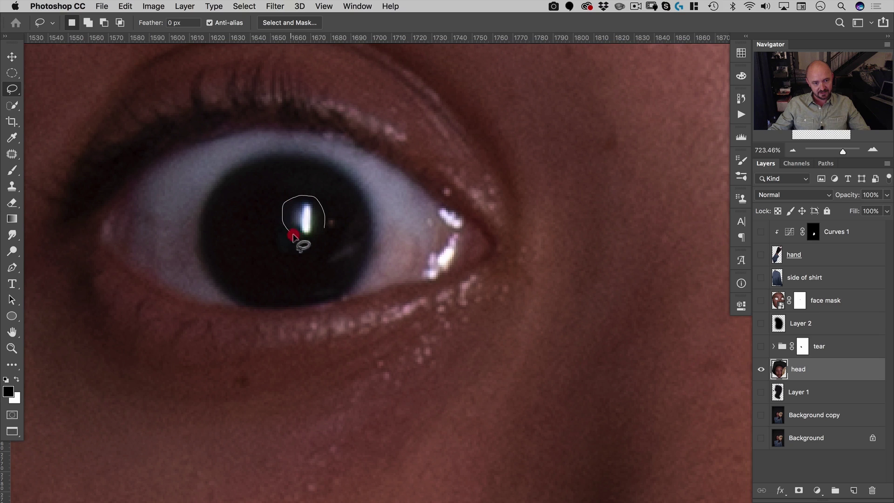
{"action": "key", "text": "super+t"}
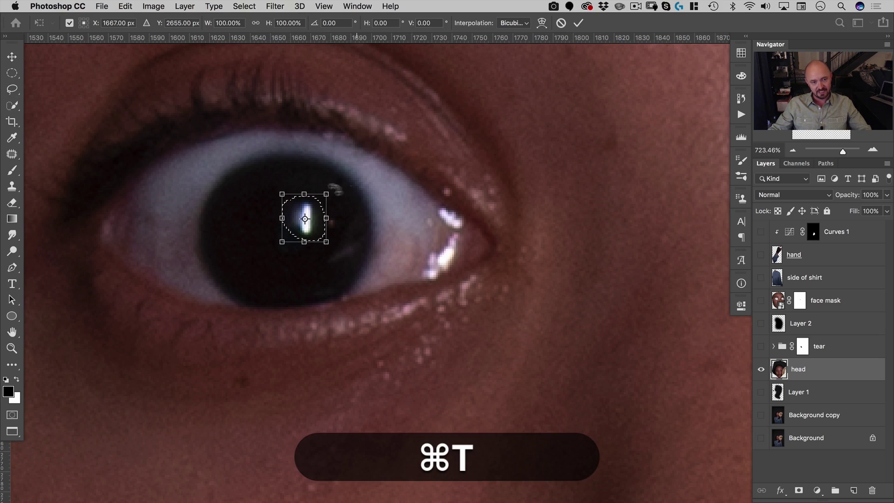
Enlarge the first eye's catchlight to about 220% and select and scale the other eye's catchlight to about 250% on the head layer
{"action": "left_click_drag", "start_coordinate": [325, 196], "coordinate": [361, 169]}
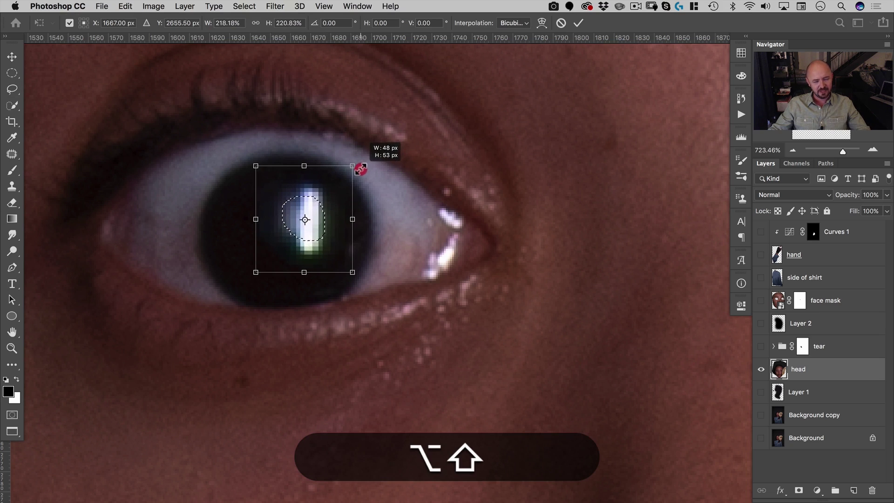
{"action": "double_click", "coordinate": [320, 198]}
{"action": "key", "text": "space"}
{"action": "left_click_drag", "start_coordinate": [525, 217], "coordinate": [77, 167]}
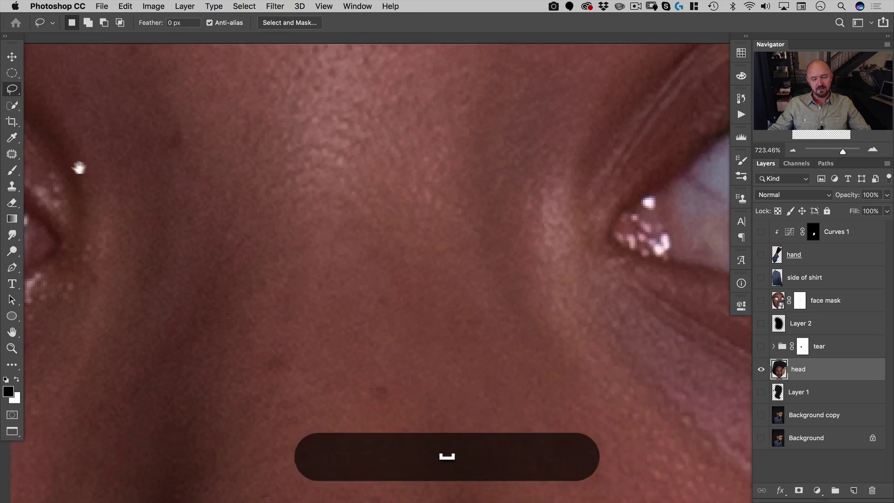
{"action": "left_click_drag", "start_coordinate": [530, 163], "coordinate": [289, 210]}
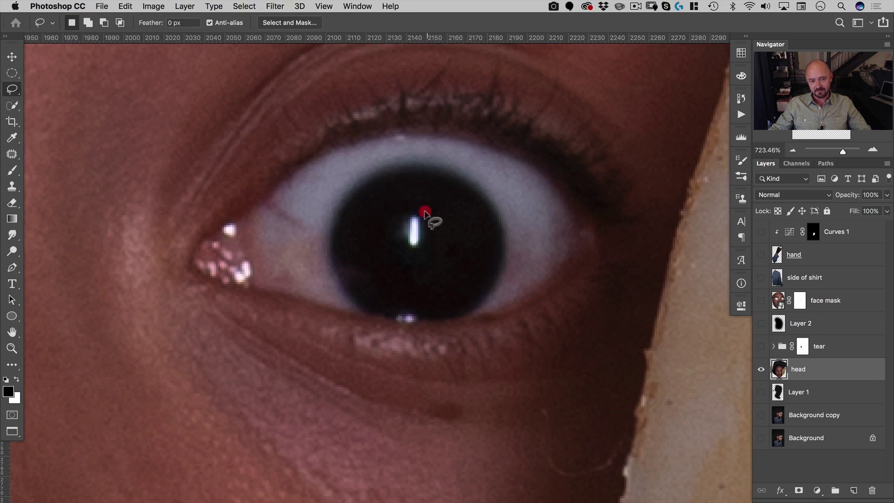
{"action": "key", "text": "super+t"}
{"action": "left_click_drag", "start_coordinate": [427, 216], "coordinate": [467, 174]}
{"action": "left_click_drag", "start_coordinate": [430, 222], "coordinate": [443, 226]}
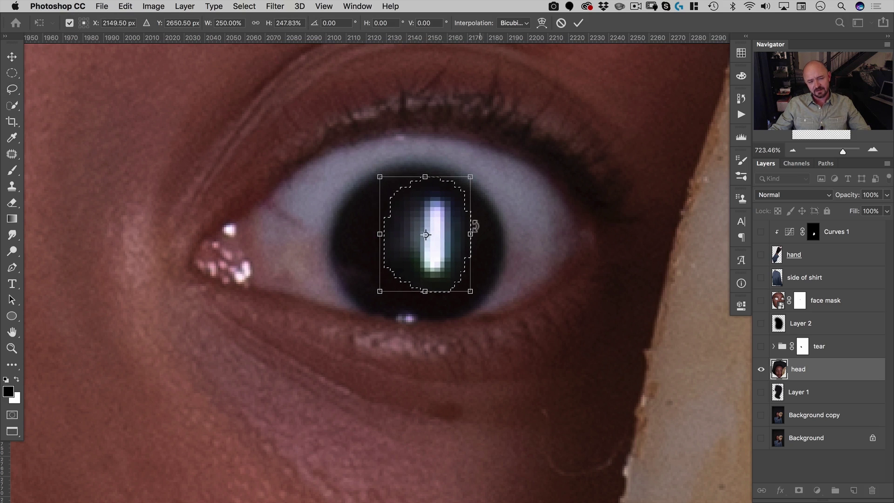
{"action": "double_click", "coordinate": [422, 226]}
Show all the hidden layers again so the whole composite is displayed along with the head layer
{"action": "key", "text": "super+space"}
{"action": "left_click", "coordinate": [347, 254]}
{"action": "mouse_move", "coordinate": [356, 214]}
{"action": "left_mouse_down"}
{"action": "mouse_move", "coordinate": [244, 280]}
{"action": "mouse_move", "coordinate": [384, 246]}
{"action": "left_mouse_up"}
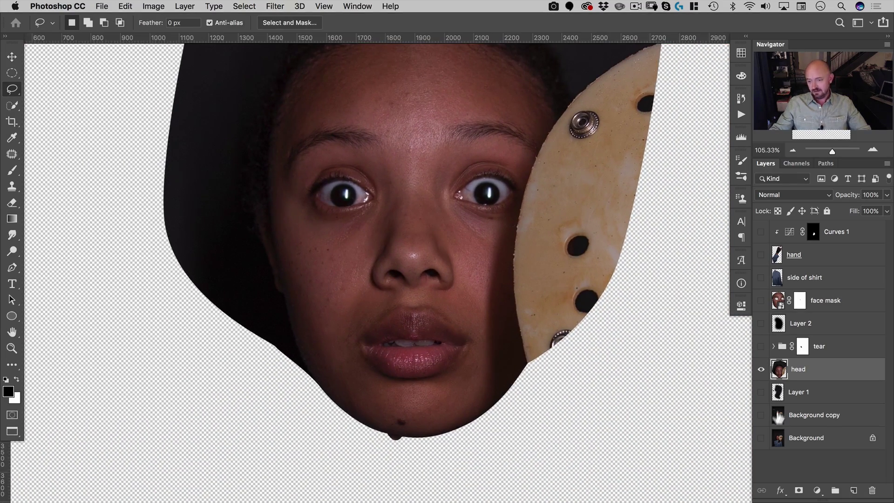
{"action": "left_click", "coordinate": [761, 369], "text": "alt"}
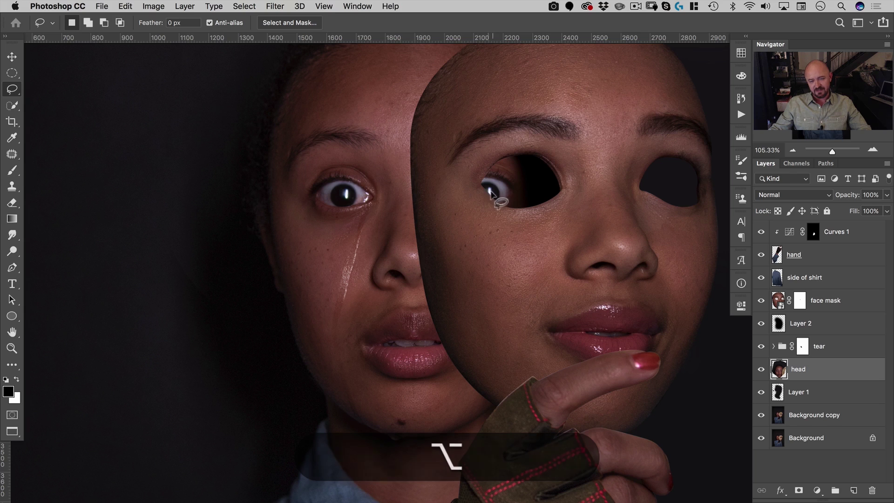
Load the face mask layer's outline as a selection and create a layer named "mask shadow" directly above Layer 2
{"action": "key", "text": "v"}
{"action": "key", "text": "super+space"}
{"action": "mouse_move", "coordinate": [485, 205]}
{"action": "left_mouse_down"}
{"action": "mouse_move", "coordinate": [464, 200]}
{"action": "mouse_move", "coordinate": [403, 219]}
{"action": "mouse_move", "coordinate": [395, 212]}
{"action": "mouse_move", "coordinate": [393, 250]}
{"action": "left_mouse_up"}
{"action": "key", "text": "super+space"}
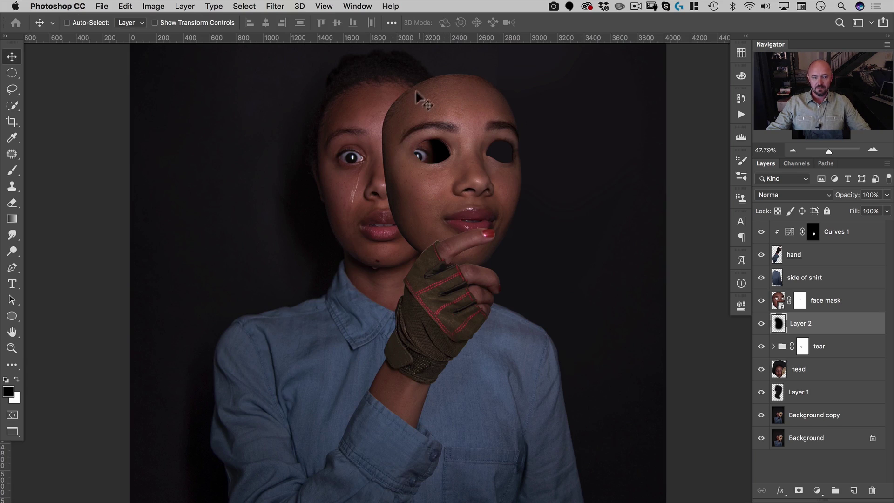
{"action": "left_click", "coordinate": [778, 300], "text": "super"}
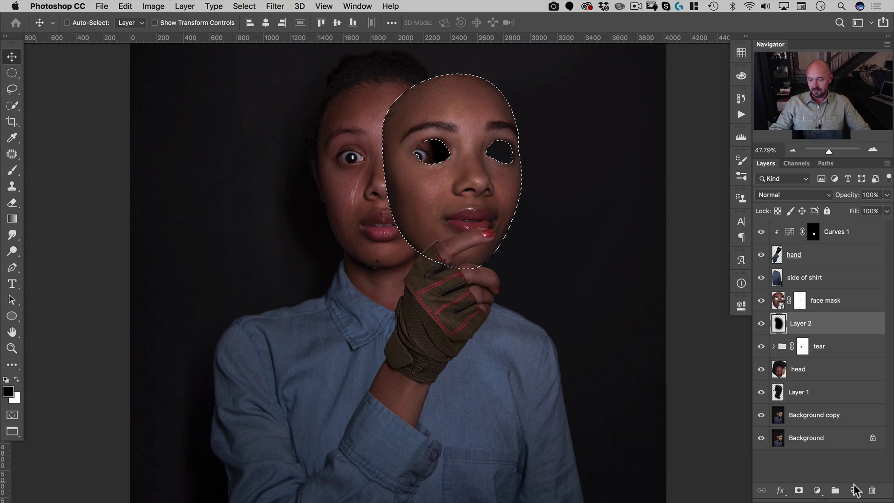
{"action": "left_click", "coordinate": [855, 490]}
{"action": "double_click", "coordinate": [800, 325]}
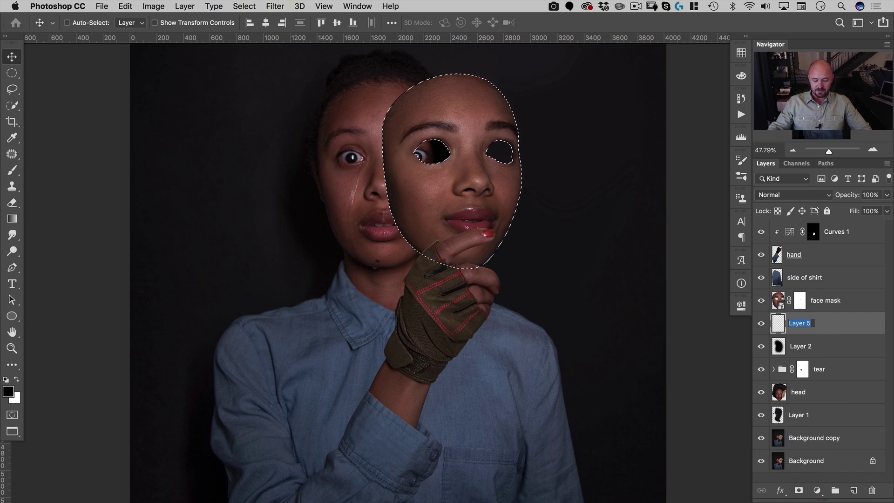
{"action": "type", "text": "mask shadow"}
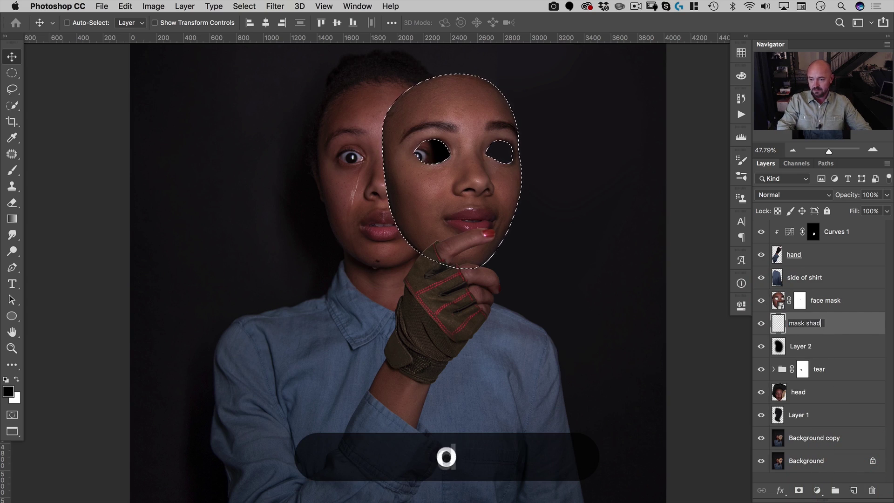
{"action": "key", "text": "Return"}
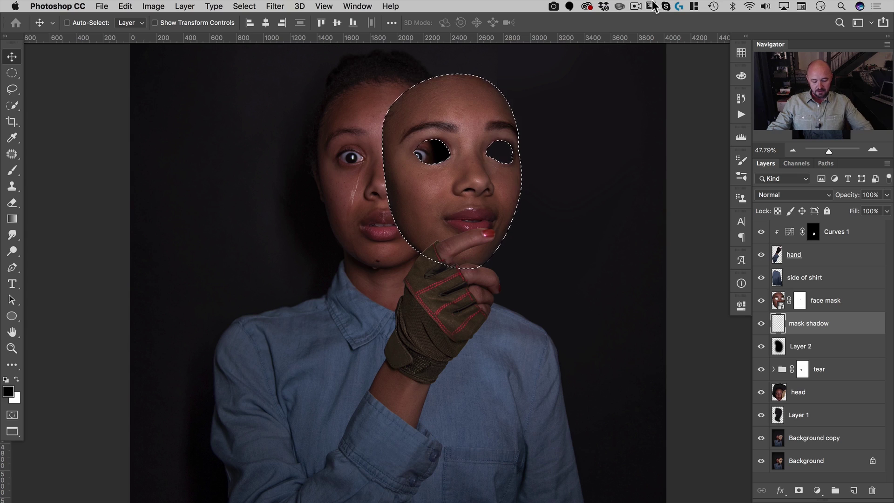
Shift the mask-shaped selection slightly down and left, fill it with black on the mask shadow layer, and deselect
{"action": "left_click", "coordinate": [11, 73]}
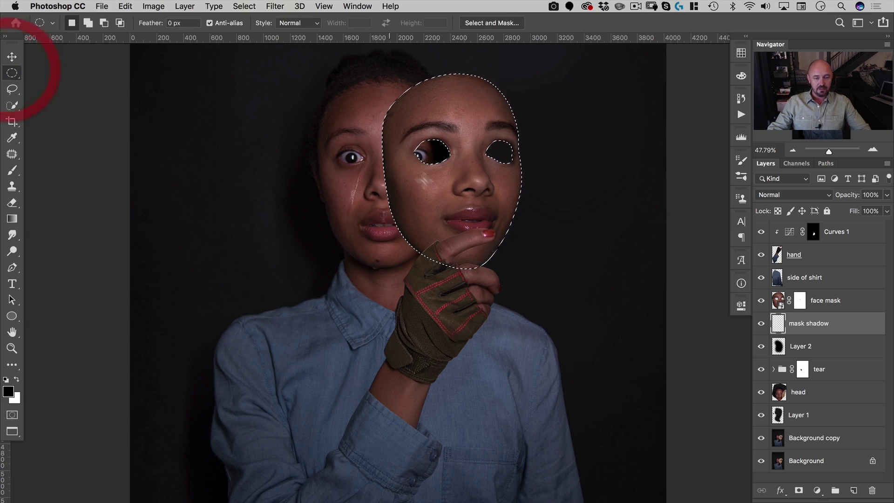
{"action": "left_click_drag", "start_coordinate": [441, 194], "coordinate": [433, 205]}
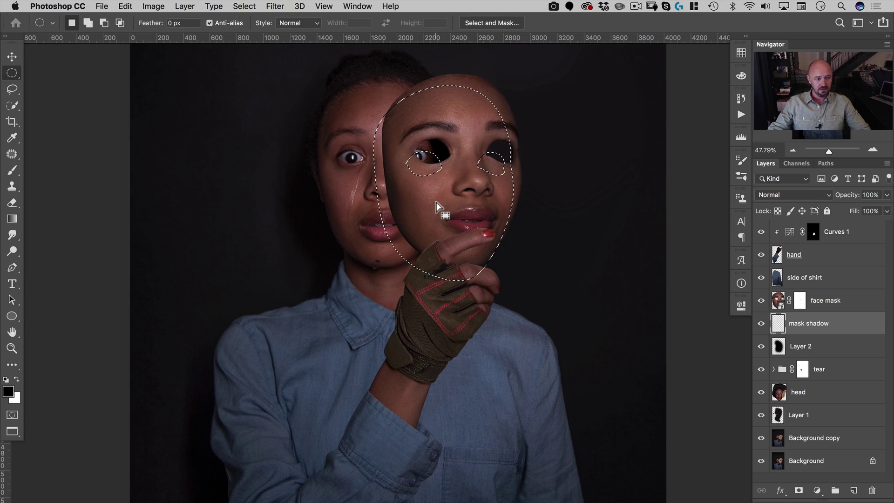
{"action": "key", "text": "alt"}
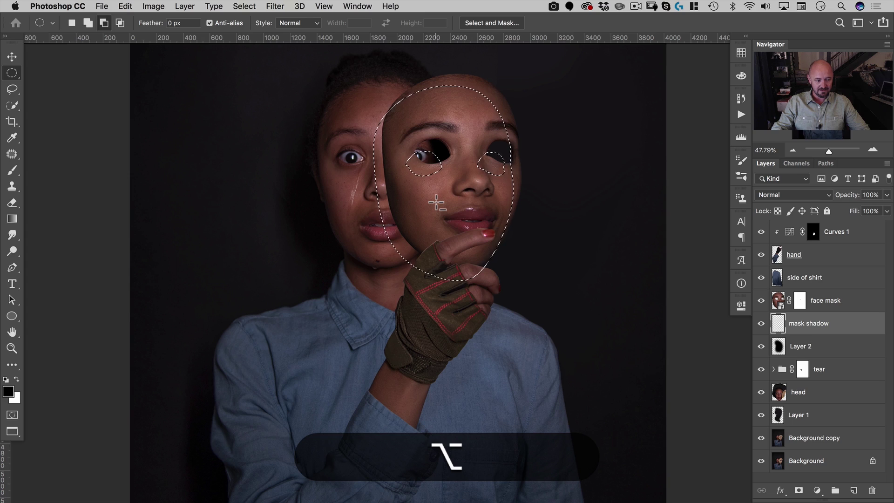
{"action": "key", "text": "alt+BackSpace"}
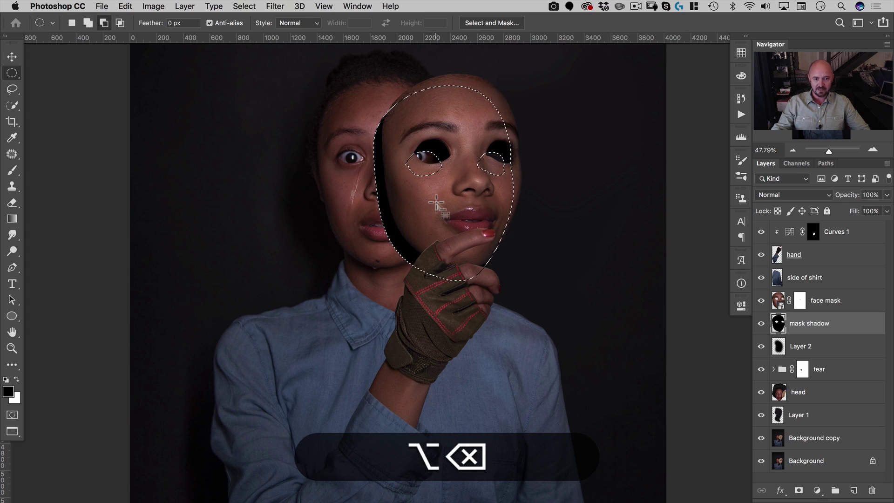
{"action": "key", "text": "super+d"}
{"action": "key", "text": "v"}
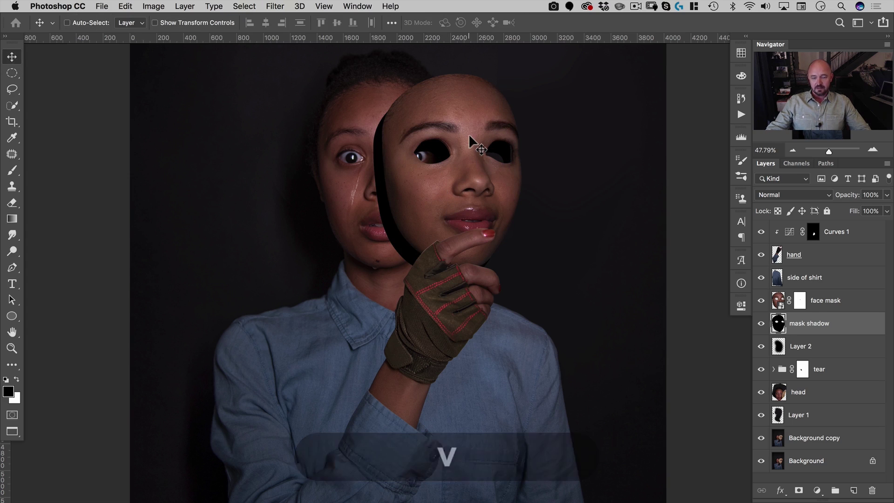
Apply a Gaussian Blur with a radius of 14.8 pixels to the mask shadow layer
{"action": "left_click", "coordinate": [279, 6]}
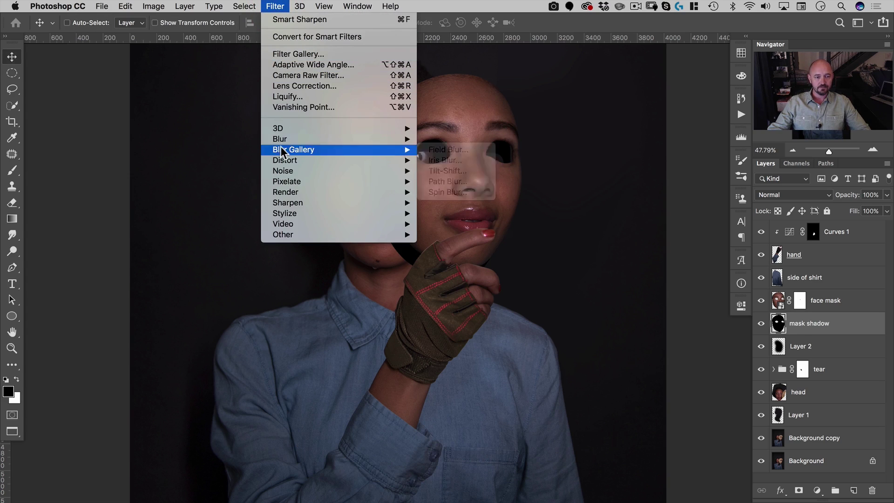
{"action": "mouse_move", "coordinate": [391, 138]}
{"action": "left_click", "coordinate": [450, 181]}
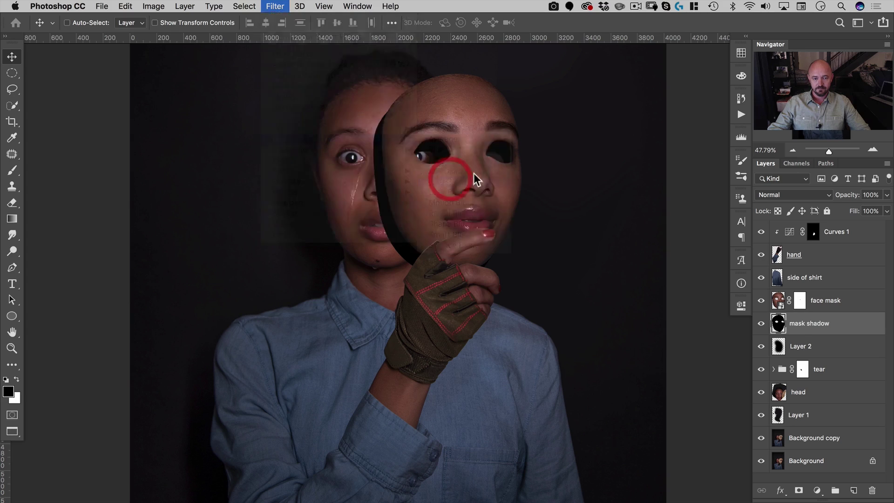
{"action": "left_click_drag", "start_coordinate": [540, 118], "coordinate": [541, 118]}
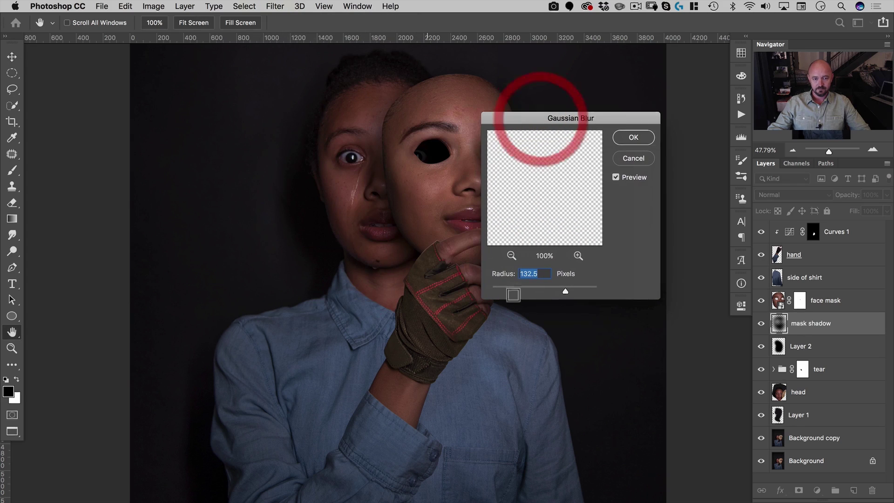
{"action": "left_click", "coordinate": [526, 288]}
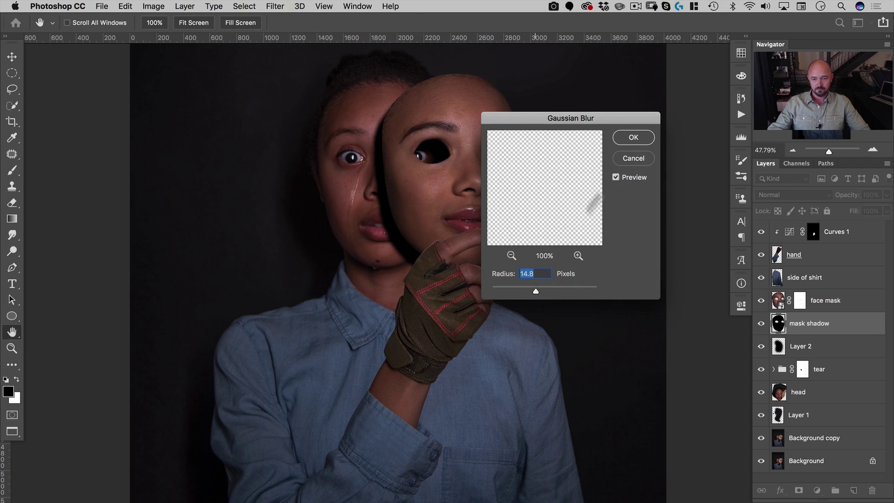
{"action": "left_click", "coordinate": [633, 137]}
Rotate the mask shadow 4.89° and move it slightly up behind the mask, and set its layer opacity to 65%
{"action": "key", "text": "super+t"}
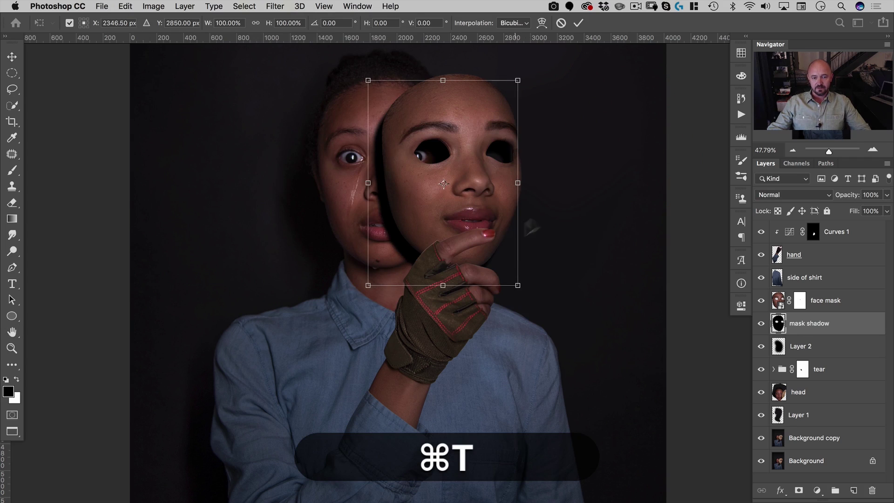
{"action": "mouse_move", "coordinate": [529, 225]}
{"action": "left_mouse_down"}
{"action": "mouse_move", "coordinate": [543, 235]}
{"action": "mouse_move", "coordinate": [540, 221]}
{"action": "left_mouse_up"}
{"action": "left_click_drag", "start_coordinate": [461, 247], "coordinate": [461, 235]}
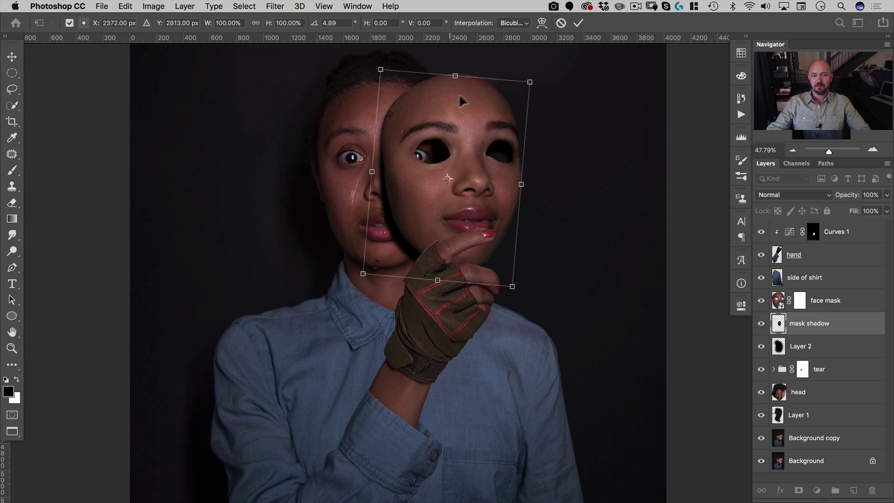
{"action": "left_click", "coordinate": [579, 23]}
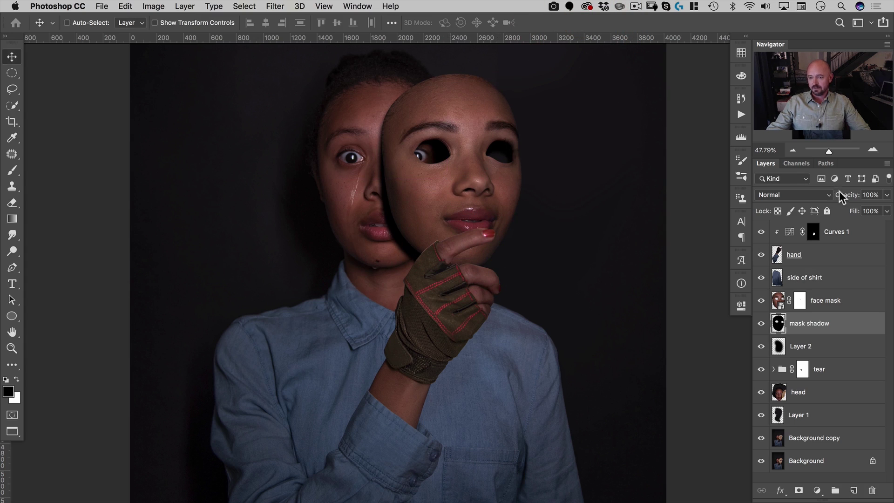
{"action": "left_click_drag", "start_coordinate": [848, 193], "coordinate": [831, 195]}
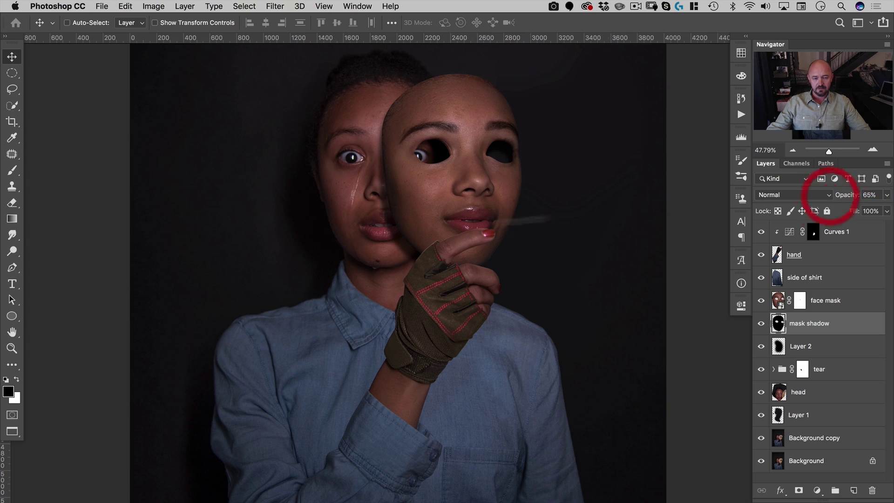
Add a layer mask to the mask shadow layer and brush black over the nose to hide the shadow there
{"action": "key", "text": "super+space"}
{"action": "left_click_drag", "start_coordinate": [374, 207], "coordinate": [439, 199]}
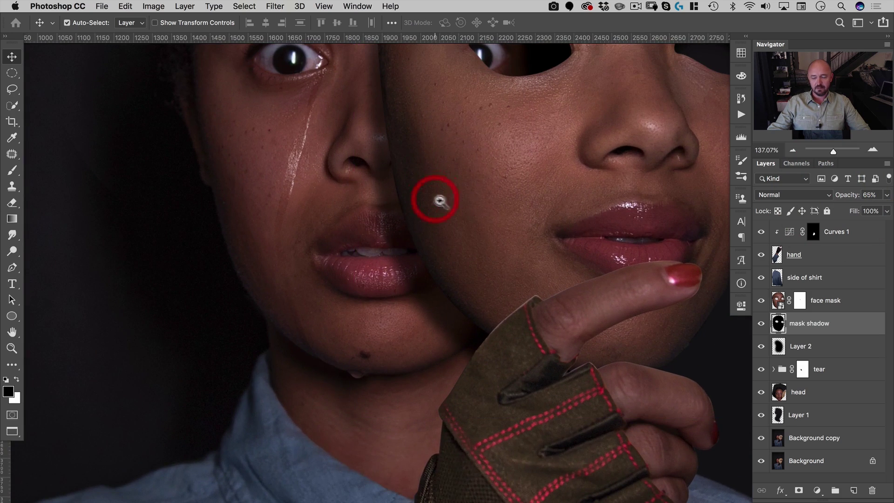
{"action": "left_click", "coordinate": [798, 491]}
{"action": "key", "text": "space"}
{"action": "mouse_move", "coordinate": [304, 155]}
{"action": "left_mouse_down"}
{"action": "mouse_move", "coordinate": [345, 217]}
{"action": "mouse_move", "coordinate": [298, 228]}
{"action": "left_mouse_up"}
{"action": "key", "text": "b"}
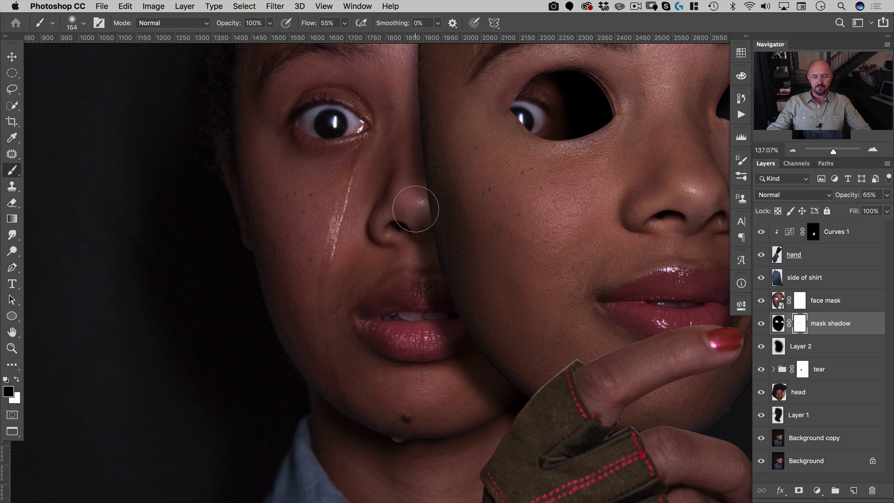
{"action": "key", "text": "super+z"}
{"action": "key", "text": "alt+super+z"}
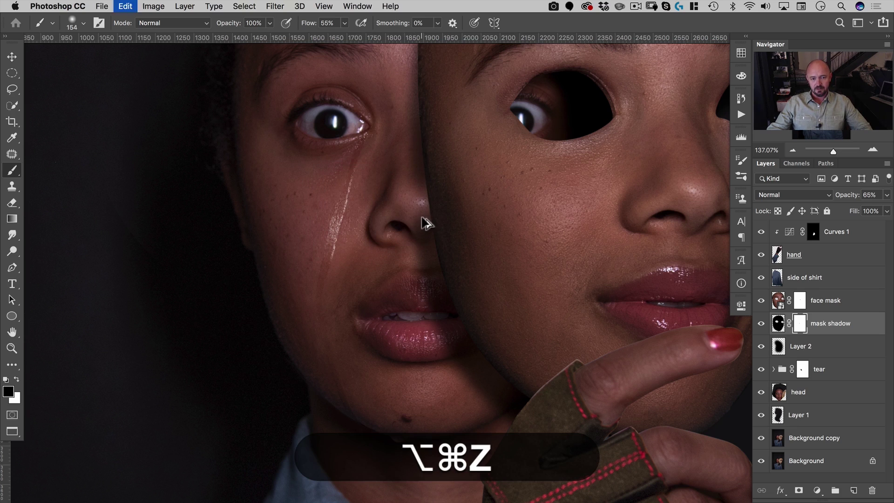
{"action": "key", "text": "alt+super+z"}
{"action": "key", "text": "super+z"}
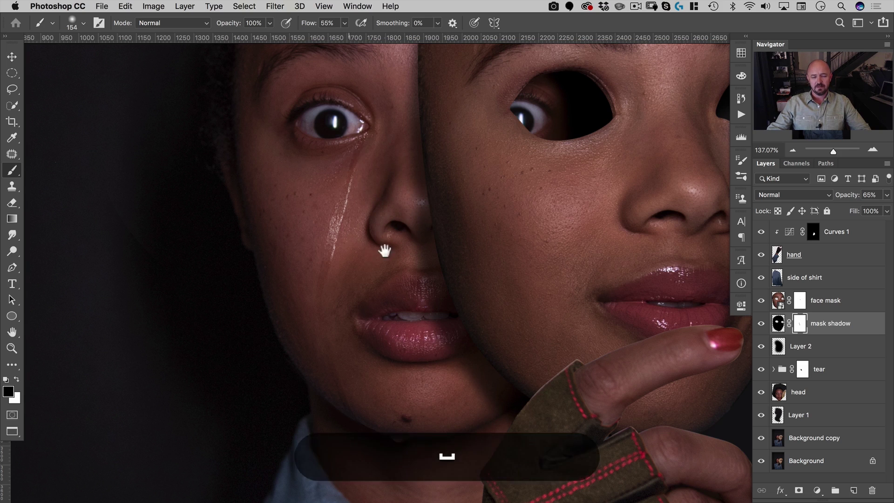
Load the hand layer's outline as a selection and create a layer named "hand shadow" above the side of shirt layer
{"action": "left_click_drag", "start_coordinate": [384, 251], "coordinate": [342, 282]}
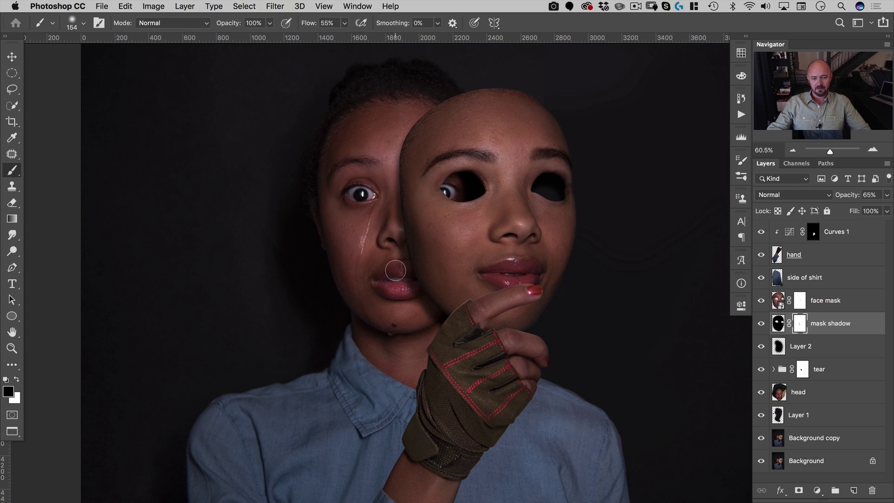
{"action": "left_click_drag", "start_coordinate": [330, 250], "coordinate": [320, 232]}
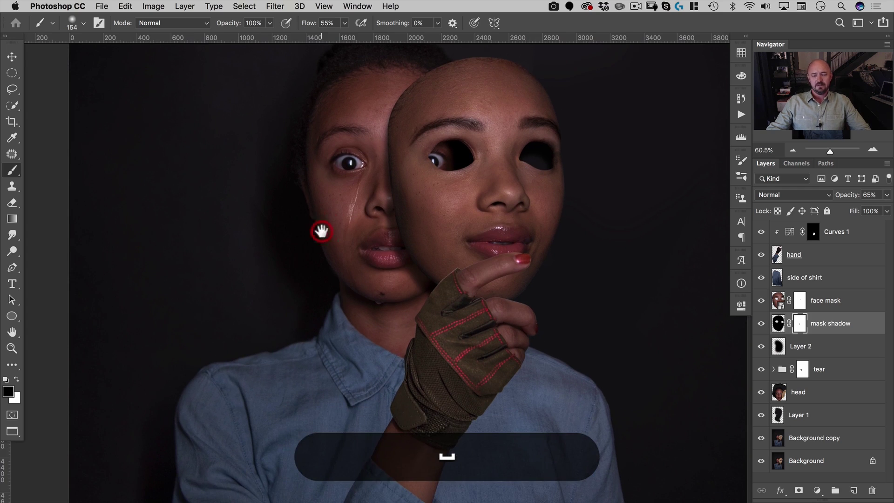
{"action": "left_click", "coordinate": [776, 254], "text": "super"}
{"action": "left_click", "coordinate": [809, 277]}
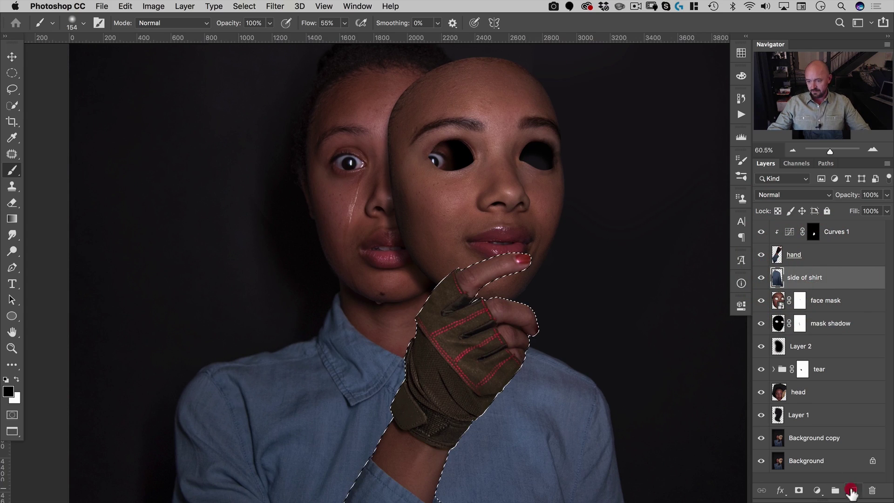
{"action": "left_click", "coordinate": [851, 490]}
{"action": "double_click", "coordinate": [799, 278]}
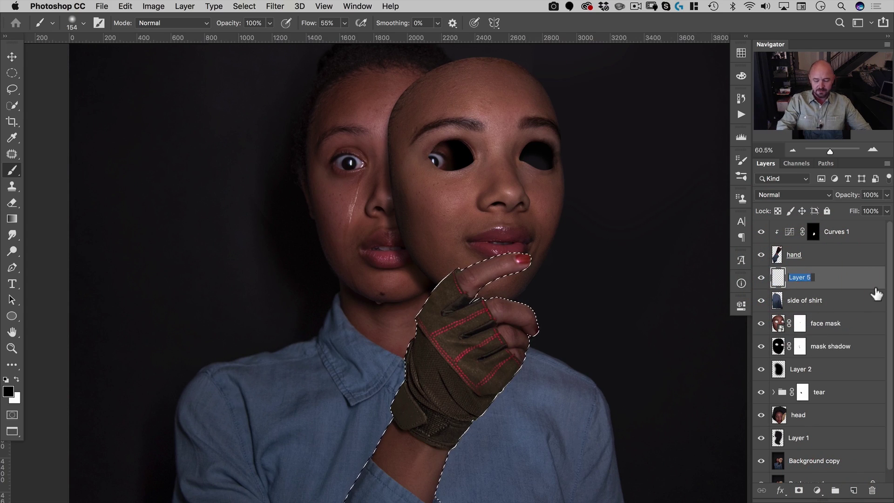
{"action": "type", "text": "hand shadow"}
{"action": "key", "text": "Return"}
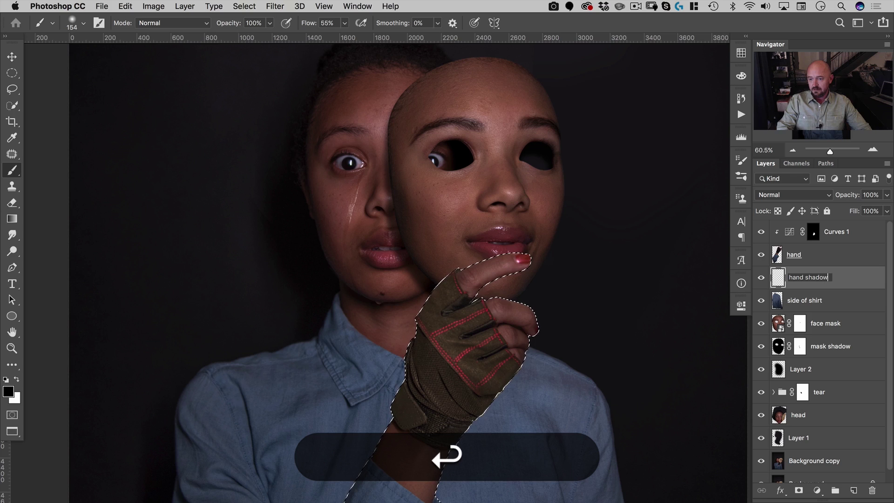
Fill the hand-shaped selection with black on the hand shadow layer and deselect
{"action": "key", "text": "alt+BackSpace"}
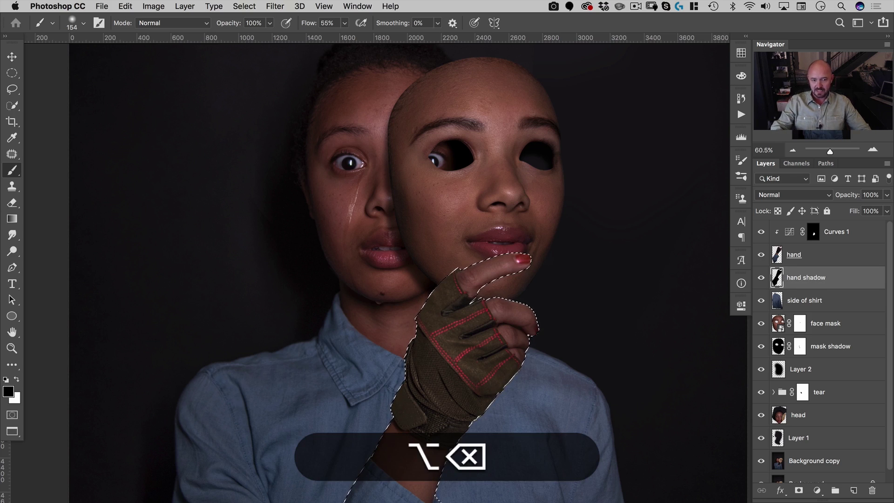
{"action": "key", "text": "super+d"}
{"action": "key", "text": "v"}
Reapply the last Gaussian Blur to the hand shadow layer
{"action": "left_click", "coordinate": [274, 6]}
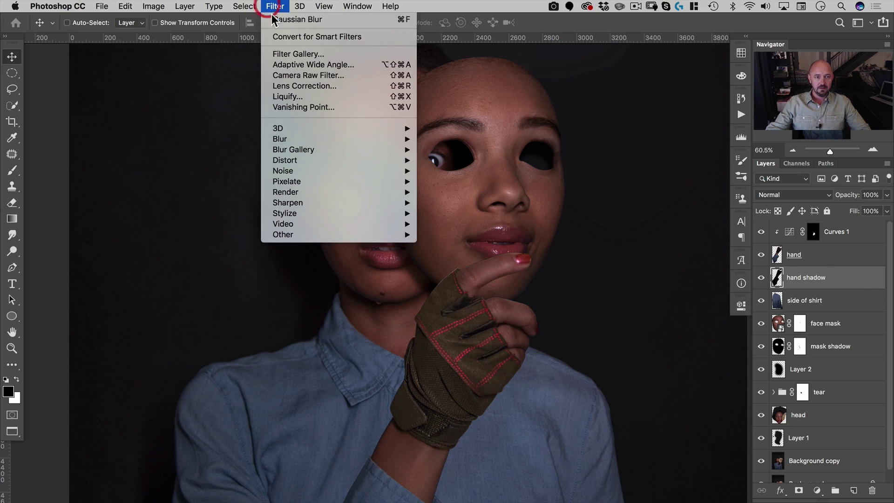
{"action": "left_click", "coordinate": [272, 19]}
{"action": "left_click_drag", "start_coordinate": [464, 361], "coordinate": [435, 253]}
{"action": "key", "text": "super+z"}
Rotate the hand shadow -3.13° around a reference point placed on the lower shirt sleeve
{"action": "key", "text": "super+t"}
{"action": "left_click_drag", "start_coordinate": [410, 381], "coordinate": [318, 449]}
{"action": "left_click_drag", "start_coordinate": [581, 349], "coordinate": [565, 331]}
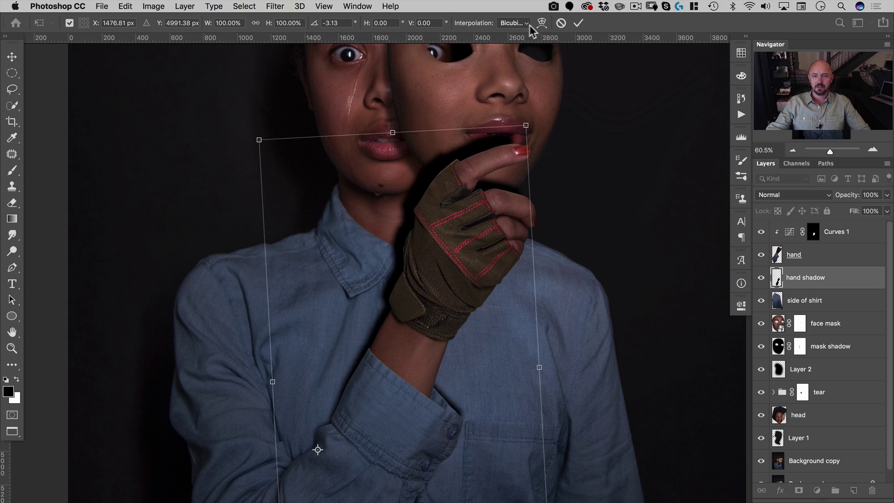
Warp the upper end of the hand shadow down toward the index fingertip and set its layer opacity to 61%
{"action": "left_click", "coordinate": [541, 23]}
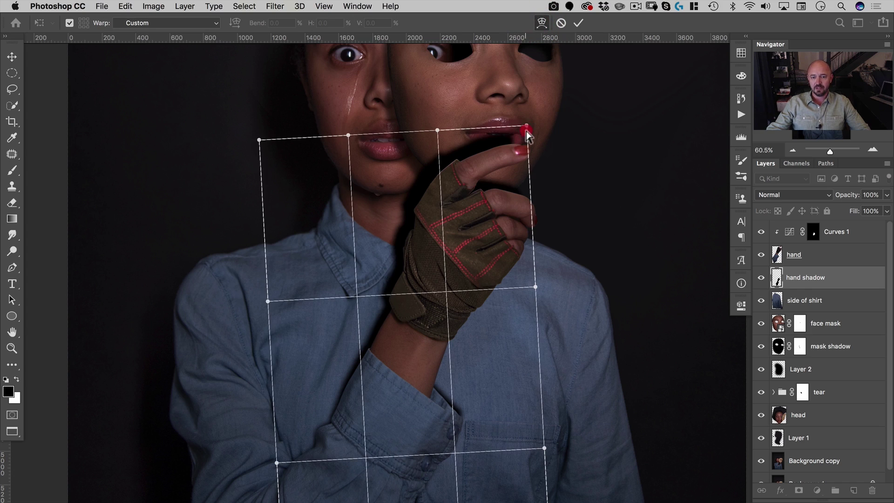
{"action": "left_click_drag", "start_coordinate": [526, 132], "coordinate": [542, 142]}
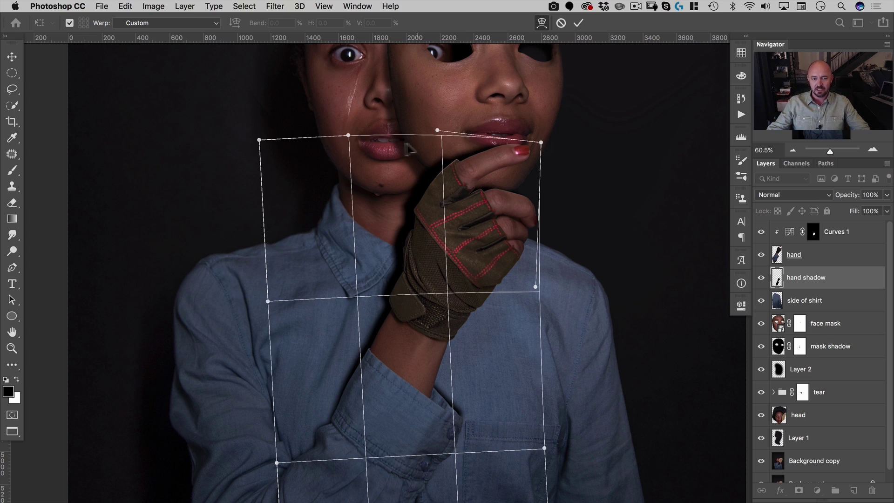
{"action": "left_click_drag", "start_coordinate": [388, 163], "coordinate": [387, 162]}
{"action": "left_click", "coordinate": [579, 23]}
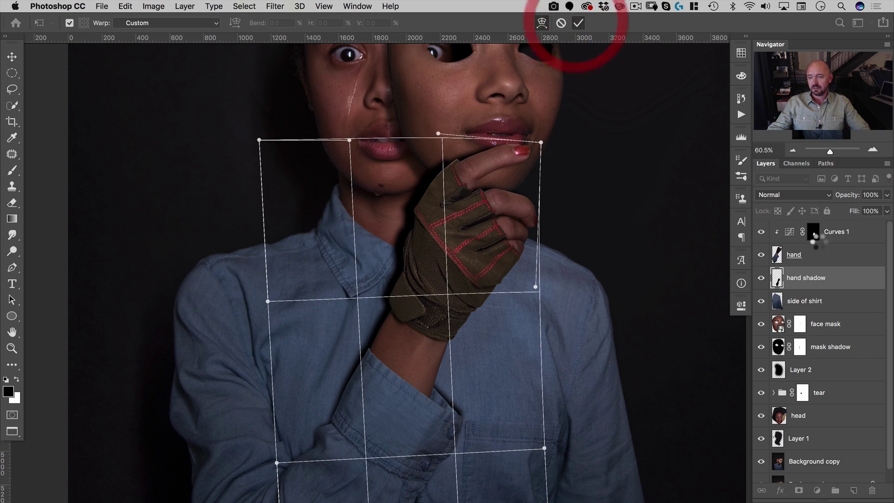
{"action": "left_click_drag", "start_coordinate": [845, 194], "coordinate": [827, 201]}
Add a layer mask to the hand shadow layer and brush black around the index finger's base to hide excess shadow
{"action": "key", "text": "space"}
{"action": "scroll", "coordinate": [460, 166], "scroll_direction": "up", "scroll_amount": 5}
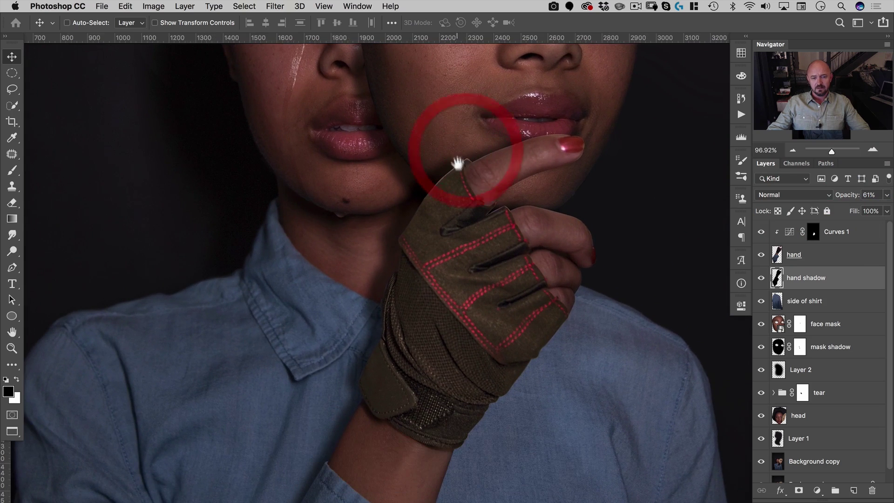
{"action": "left_click_drag", "start_coordinate": [461, 158], "coordinate": [464, 173]}
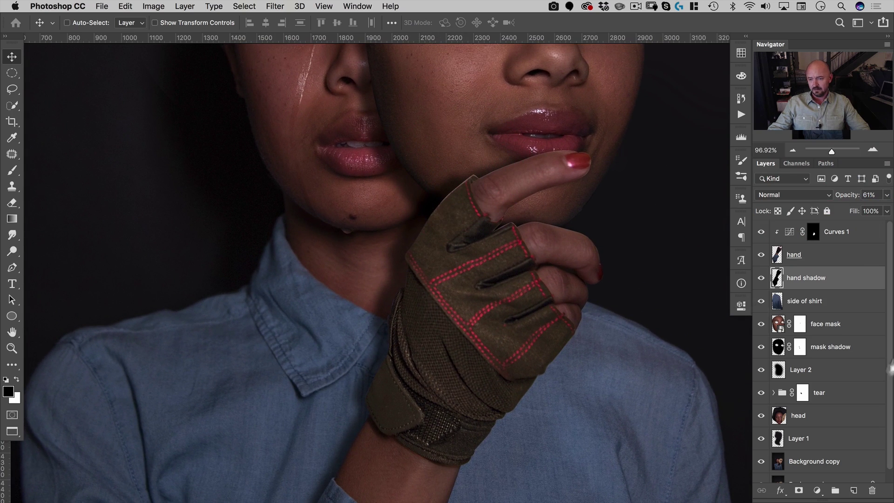
{"action": "left_click", "coordinate": [799, 491]}
{"action": "key", "text": "b"}
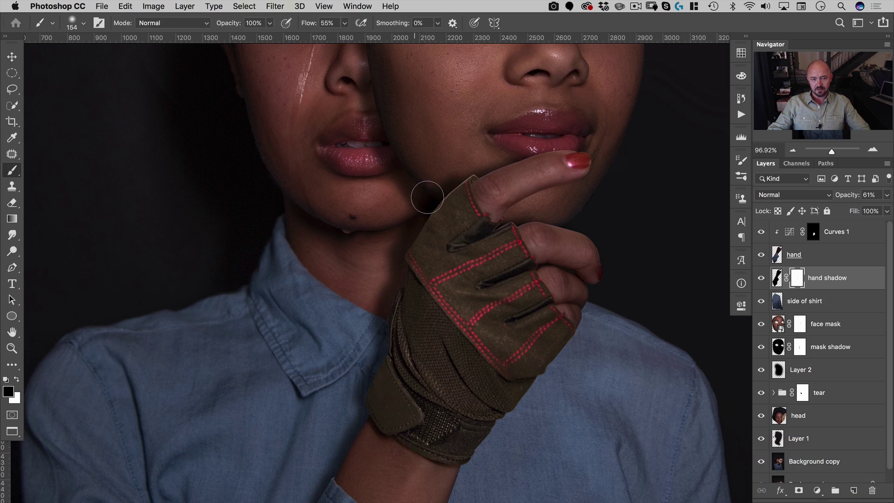
{"action": "left_click_drag", "start_coordinate": [500, 220], "coordinate": [465, 244]}
{"action": "key", "text": "v"}
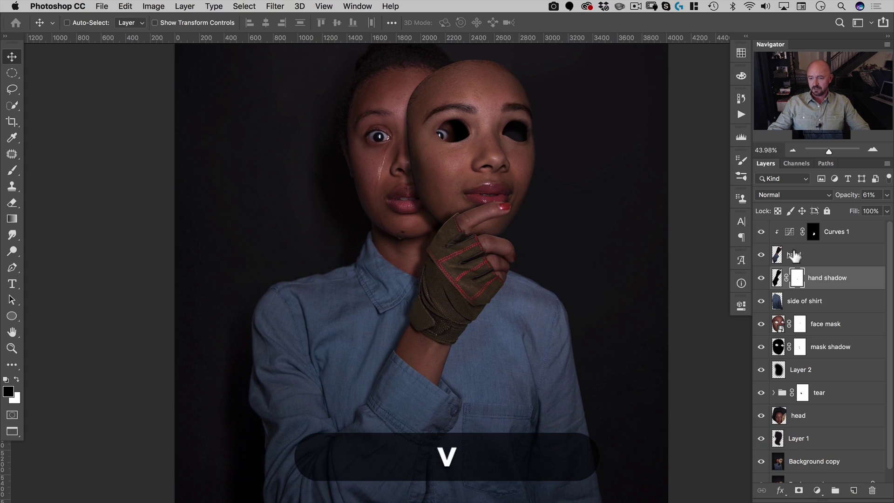
Load the combined outlines of the hand and face mask layers as a selection and create a layer named "big shadow" above mask shadow
{"action": "left_click", "coordinate": [777, 255], "text": "super"}
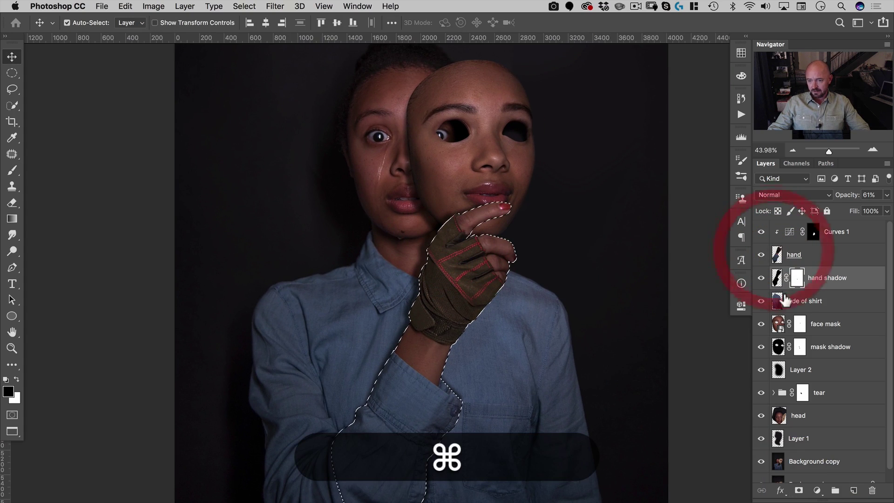
{"action": "left_click", "coordinate": [781, 324], "text": "shift+super"}
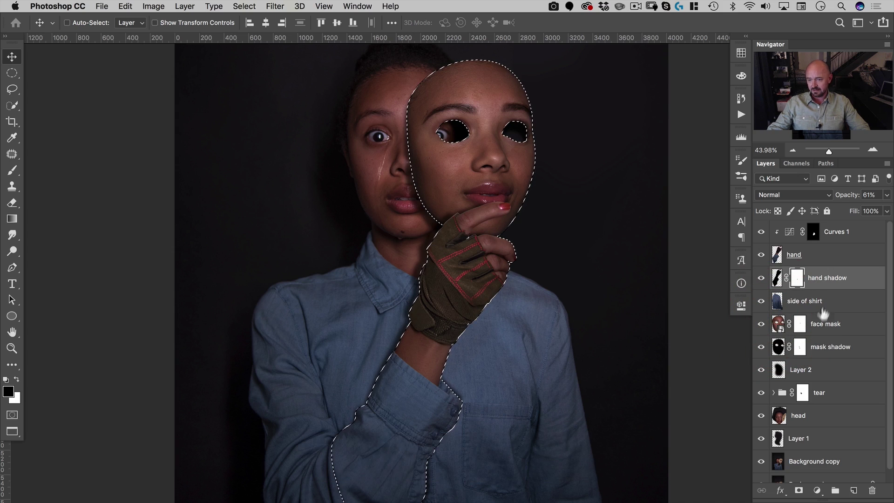
{"action": "left_click", "coordinate": [832, 353]}
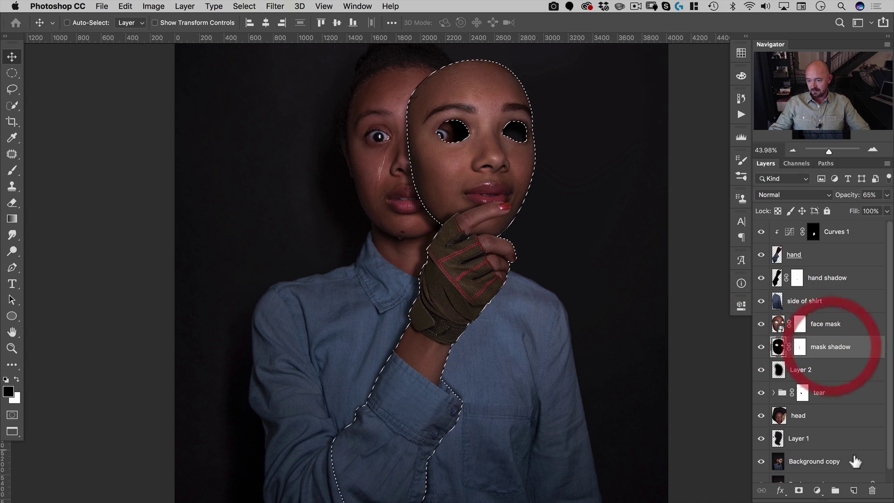
{"action": "left_click", "coordinate": [853, 491]}
{"action": "double_click", "coordinate": [797, 348]}
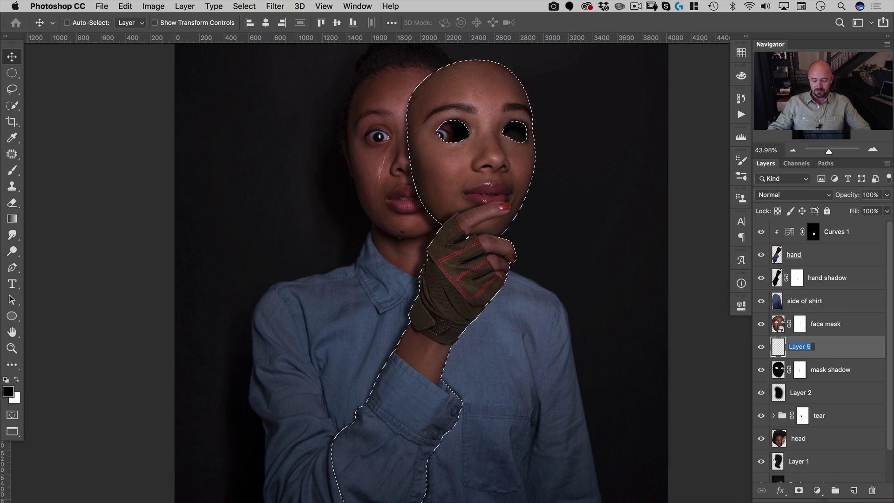
{"action": "type", "text": "big shadow"}
{"action": "key", "text": "Return"}
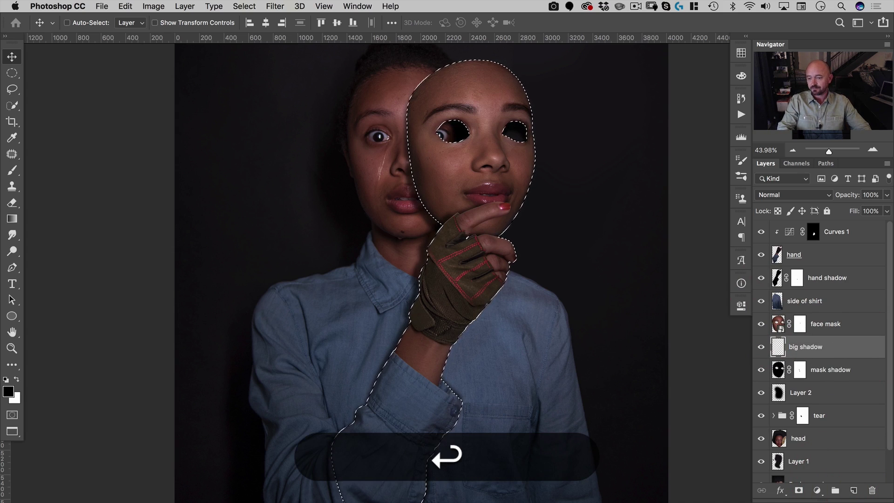
Fill the combined hand and mask selection with black on the big shadow layer and deselect
{"action": "key", "text": "alt+BackSpace"}
{"action": "key", "text": "alt+super+d"}
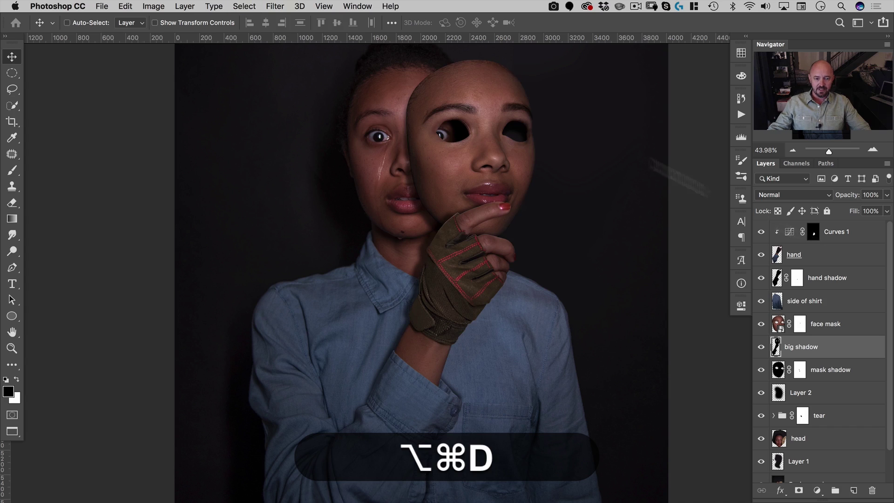
Apply a Gaussian Blur with a 53.1-pixel radius to the big shadow layer and set its opacity to 85%
{"action": "left_click", "coordinate": [274, 6]}
{"action": "mouse_move", "coordinate": [289, 138]}
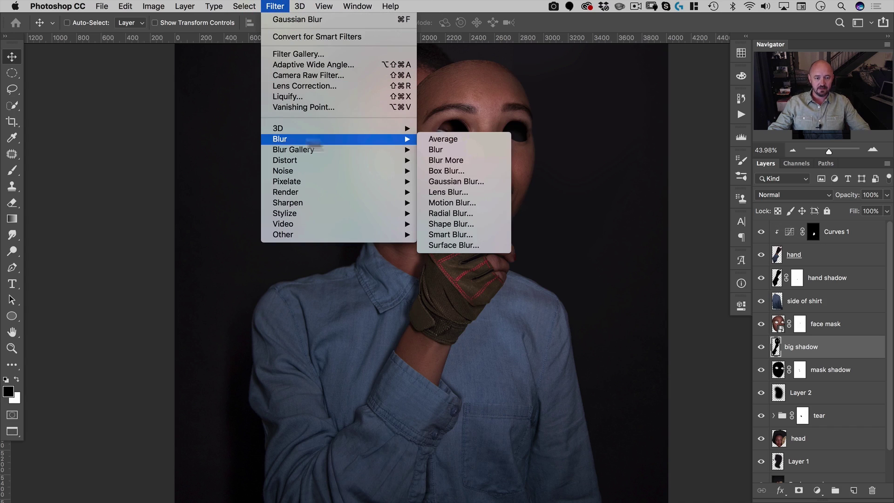
{"action": "left_click", "coordinate": [447, 181]}
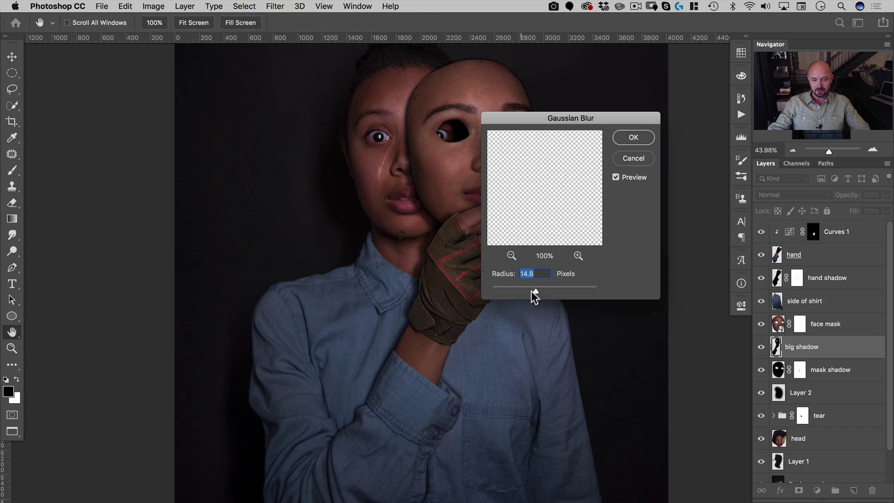
{"action": "left_click_drag", "start_coordinate": [536, 291], "coordinate": [560, 291]}
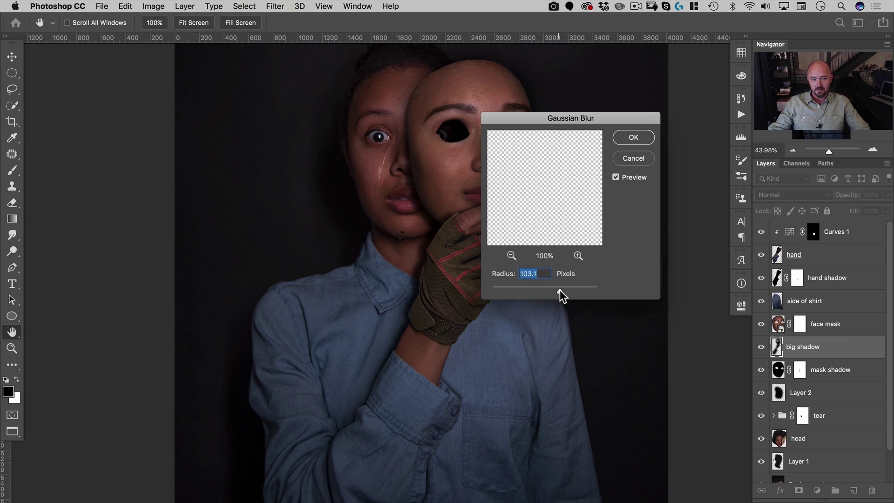
{"action": "left_click", "coordinate": [549, 289]}
{"action": "left_click", "coordinate": [543, 290]}
{"action": "left_click", "coordinate": [546, 289]}
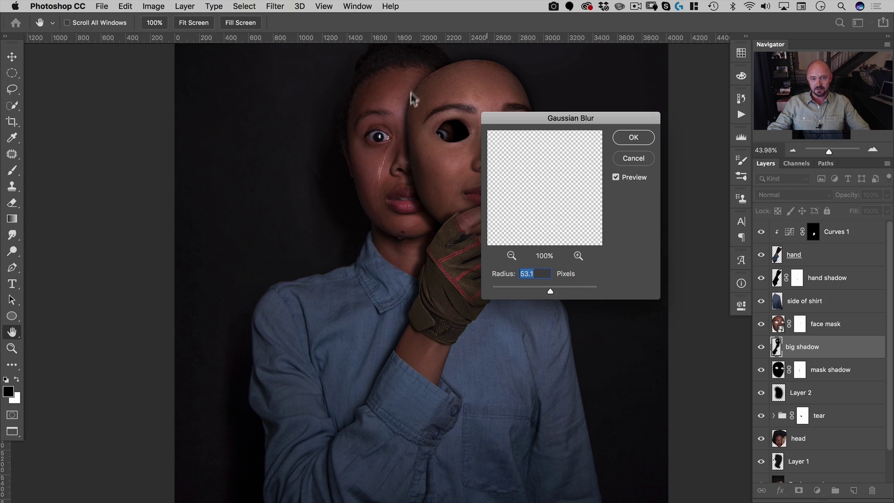
{"action": "left_click", "coordinate": [634, 138]}
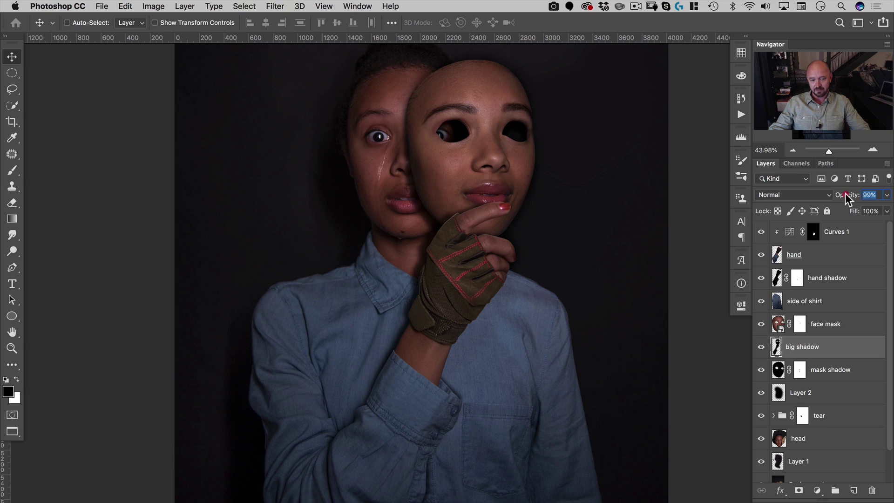
{"action": "left_click_drag", "start_coordinate": [846, 193], "coordinate": [837, 193]}
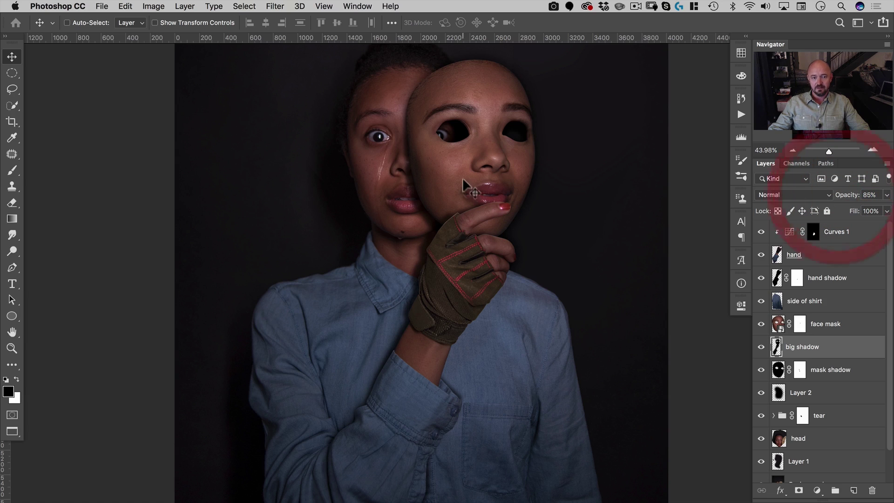
Make the hand layer active and load its outline as a selection
{"action": "left_click_drag", "start_coordinate": [462, 177], "coordinate": [526, 208]}
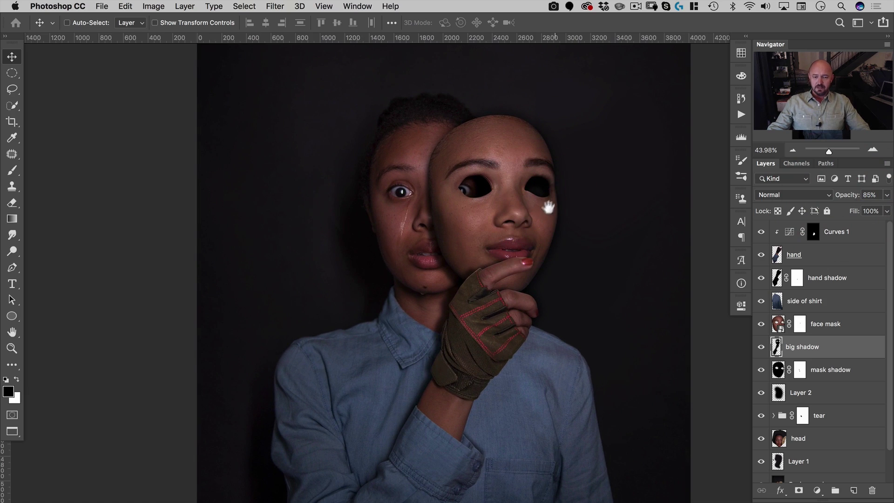
{"action": "left_click_drag", "start_coordinate": [489, 273], "coordinate": [550, 231]}
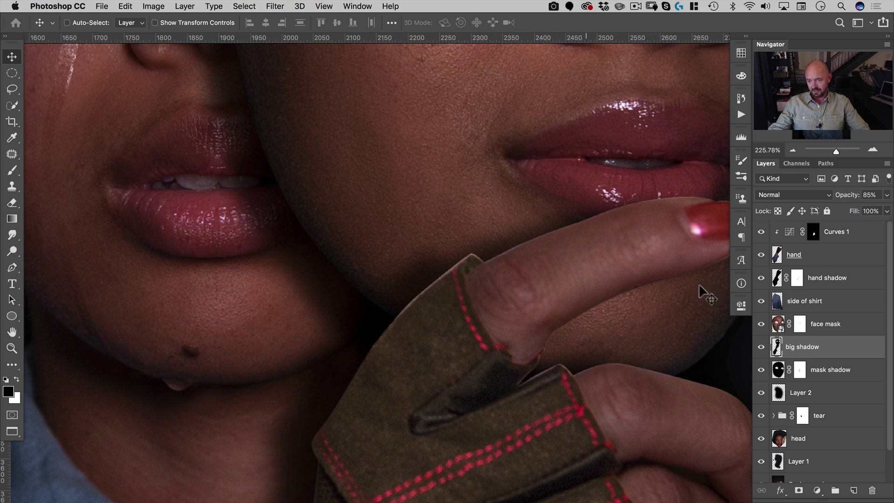
{"action": "left_click", "coordinate": [776, 257]}
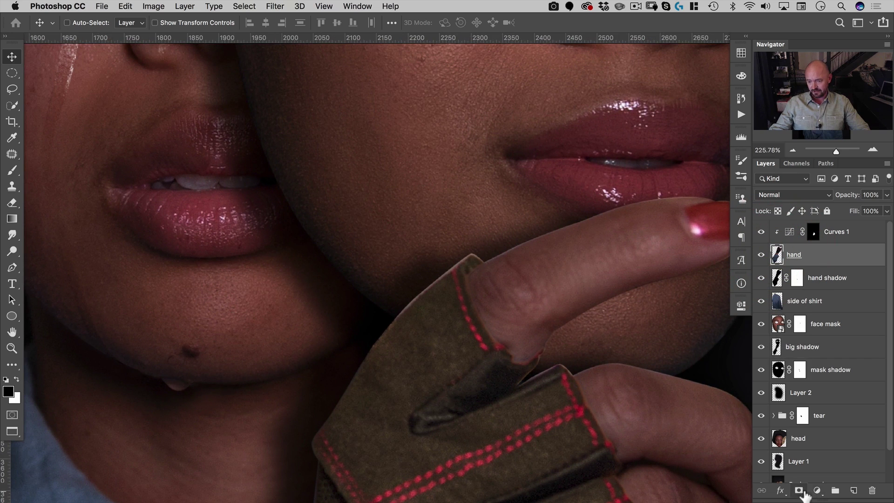
{"action": "key", "text": "super"}
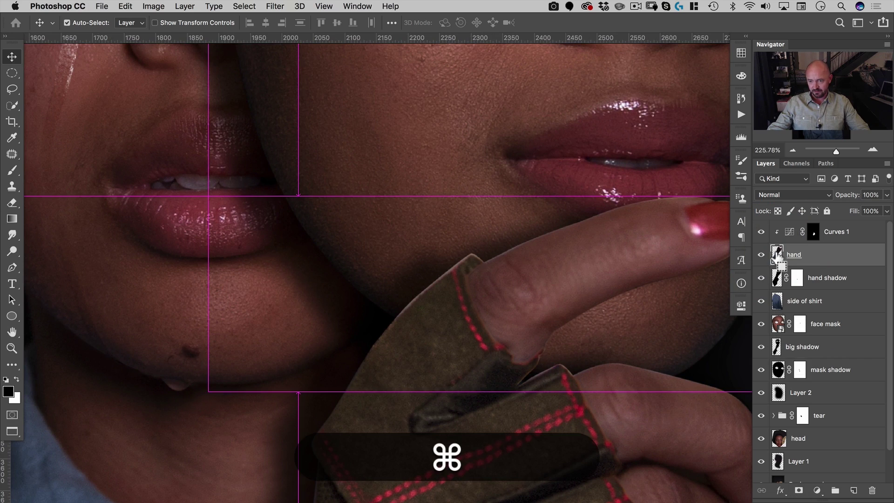
{"action": "left_click", "coordinate": [776, 255], "text": "super"}
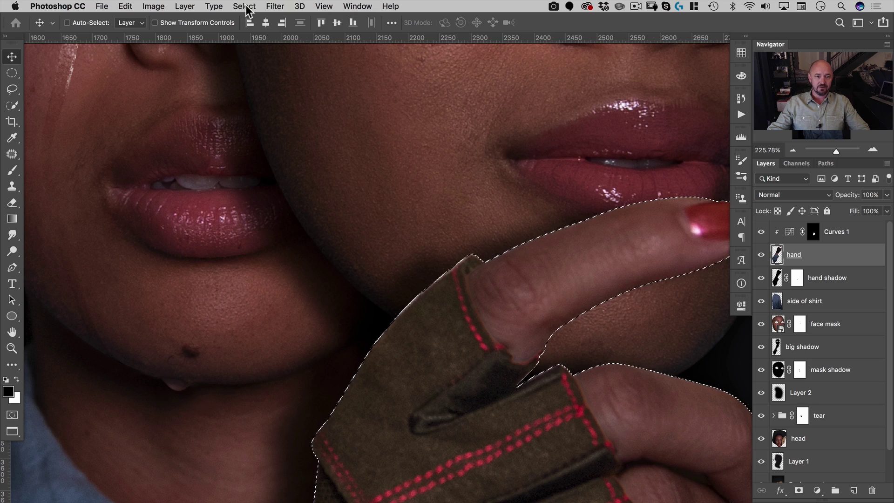
Refine the hand selection in Select and Mask with Smart Radius on, Radius 2 px, Feather 0.4 px and Shift Edge -13%
{"action": "left_click", "coordinate": [12, 73]}
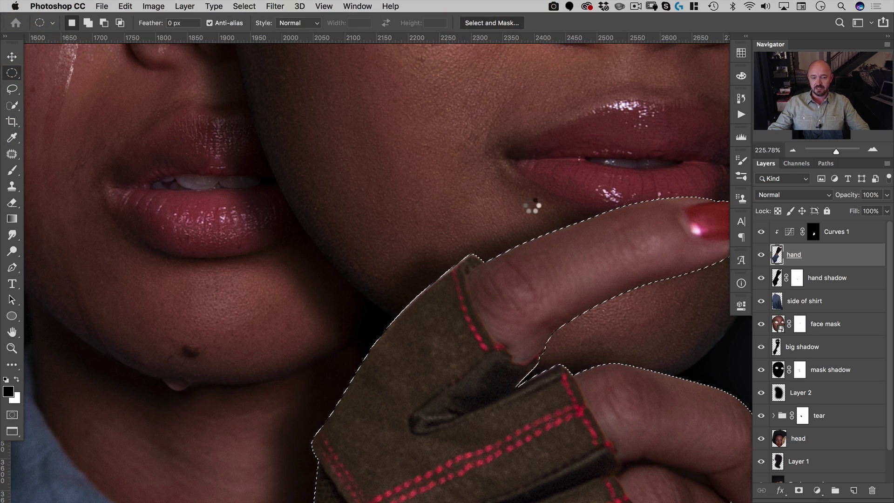
{"action": "left_click", "coordinate": [492, 23]}
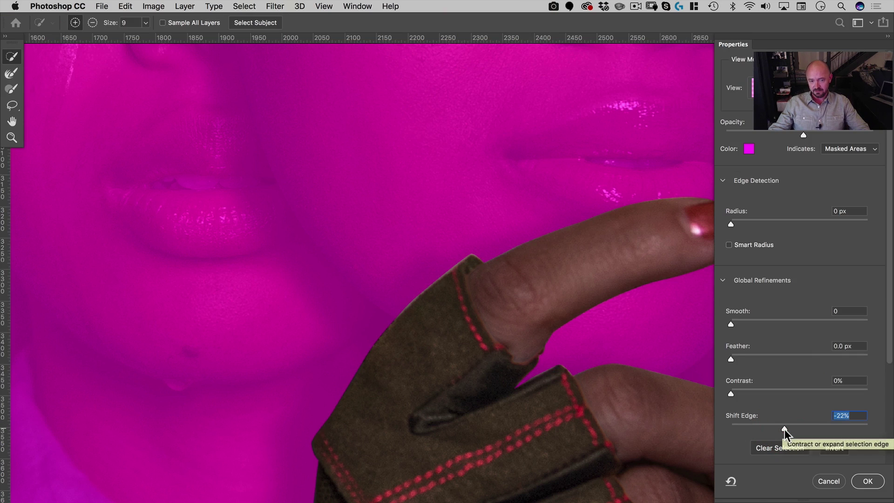
{"action": "mouse_move", "coordinate": [785, 429]}
{"action": "left_mouse_down"}
{"action": "mouse_move", "coordinate": [769, 428]}
{"action": "mouse_move", "coordinate": [806, 425]}
{"action": "mouse_move", "coordinate": [773, 429]}
{"action": "left_mouse_up"}
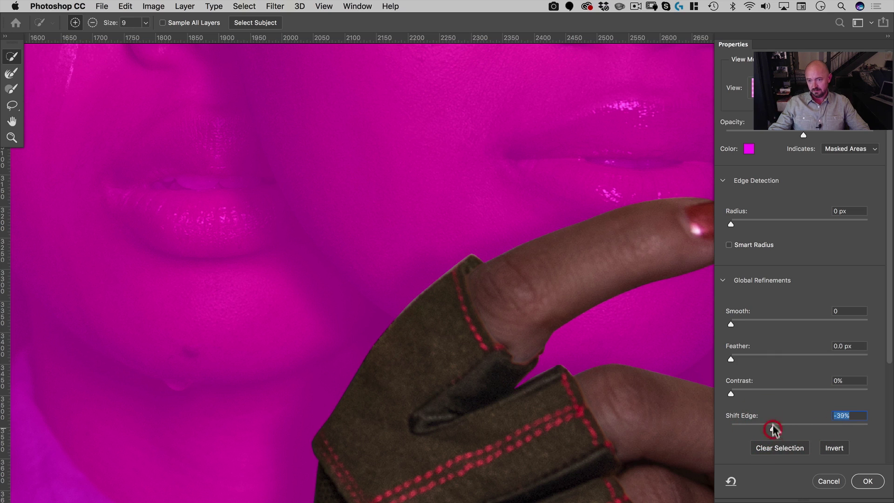
{"action": "left_click", "coordinate": [729, 245]}
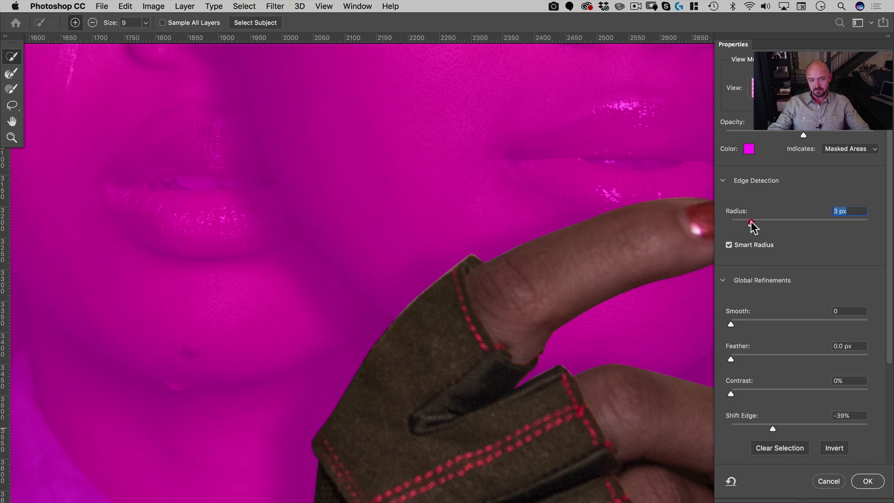
{"action": "left_click", "coordinate": [751, 224]}
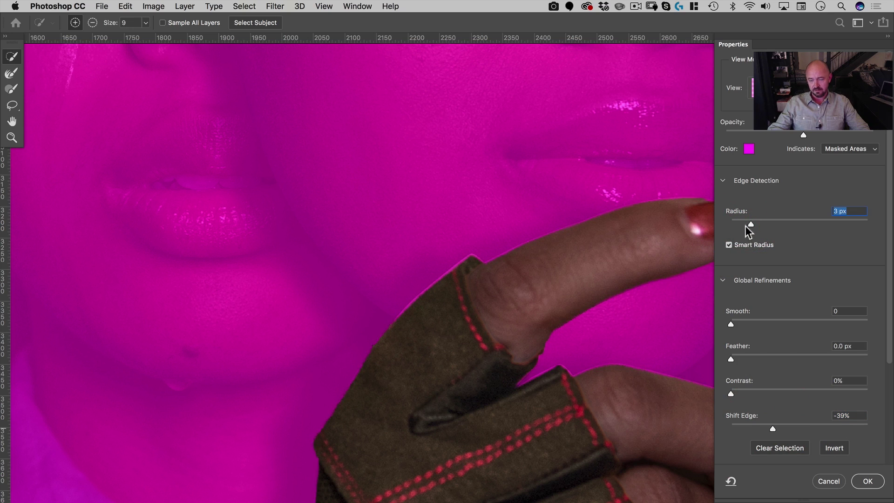
{"action": "left_click", "coordinate": [745, 224]}
{"action": "left_click_drag", "start_coordinate": [730, 360], "coordinate": [741, 359]}
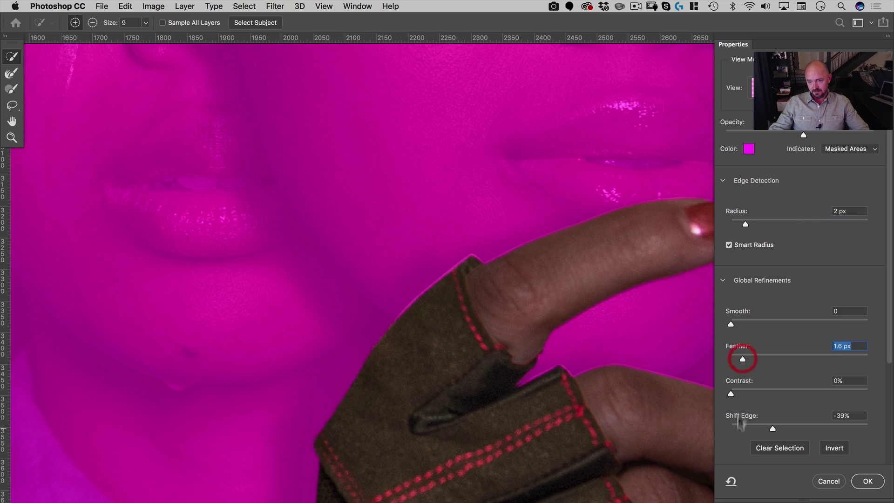
{"action": "left_click_drag", "start_coordinate": [772, 427], "coordinate": [791, 427]}
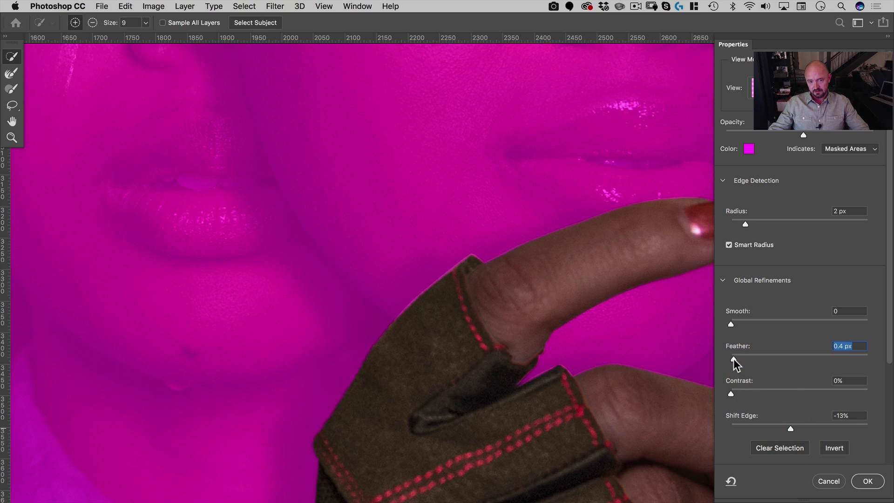
{"action": "left_click", "coordinate": [865, 485]}
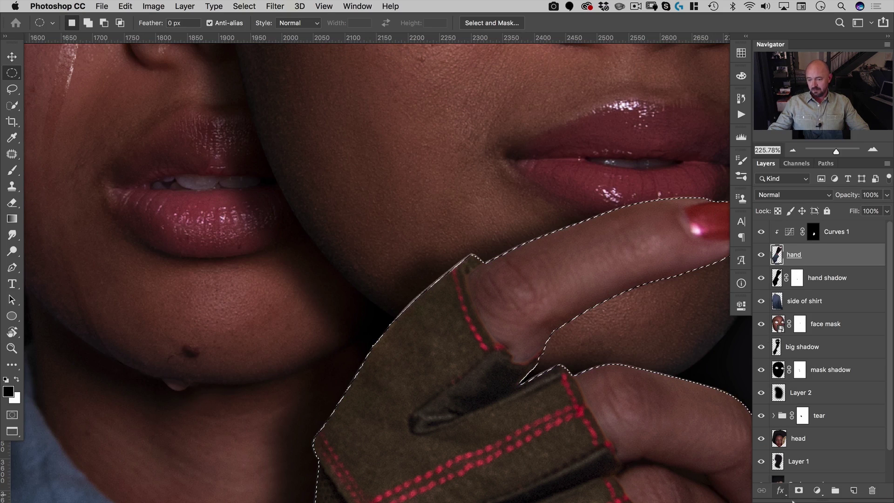
Add a layer mask to the hand layer from the refined selection
{"action": "left_click", "coordinate": [798, 491]}
{"action": "left_click_drag", "start_coordinate": [510, 249], "coordinate": [496, 276]}
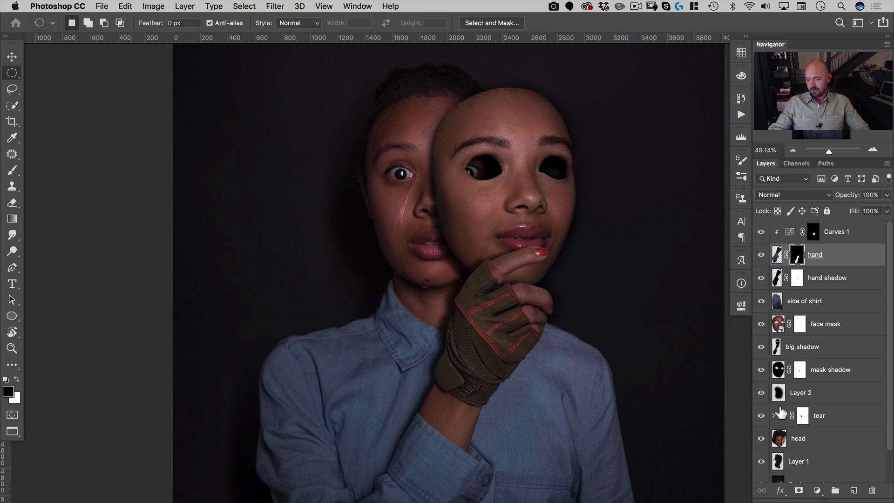
Open Curves on the head layer and lower the Red channel midtones from input 120 to output 114
{"action": "left_click", "coordinate": [779, 440]}
{"action": "left_click_drag", "start_coordinate": [419, 205], "coordinate": [458, 190]}
{"action": "left_click_drag", "start_coordinate": [519, 193], "coordinate": [512, 240]}
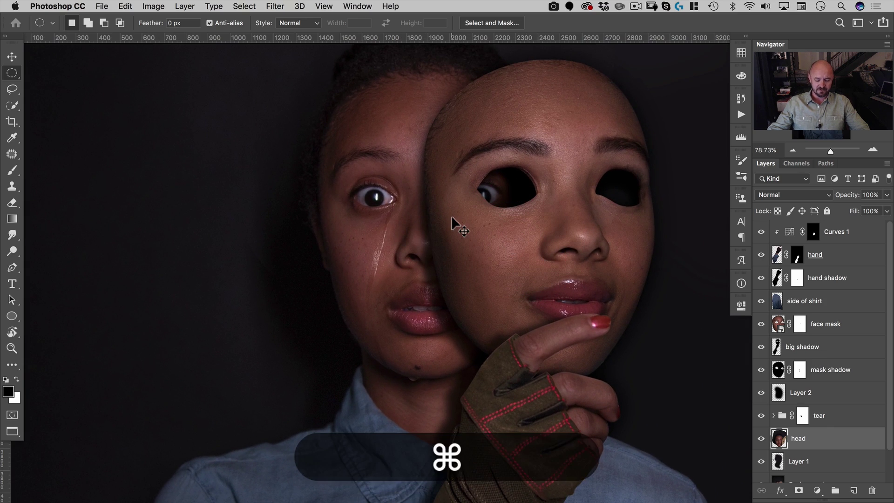
{"action": "key", "text": "super+m"}
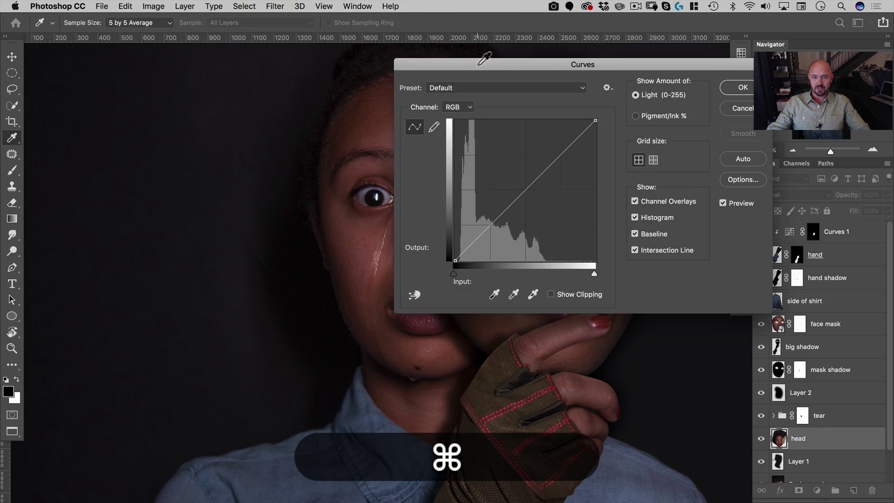
{"action": "left_click_drag", "start_coordinate": [480, 65], "coordinate": [593, 60]}
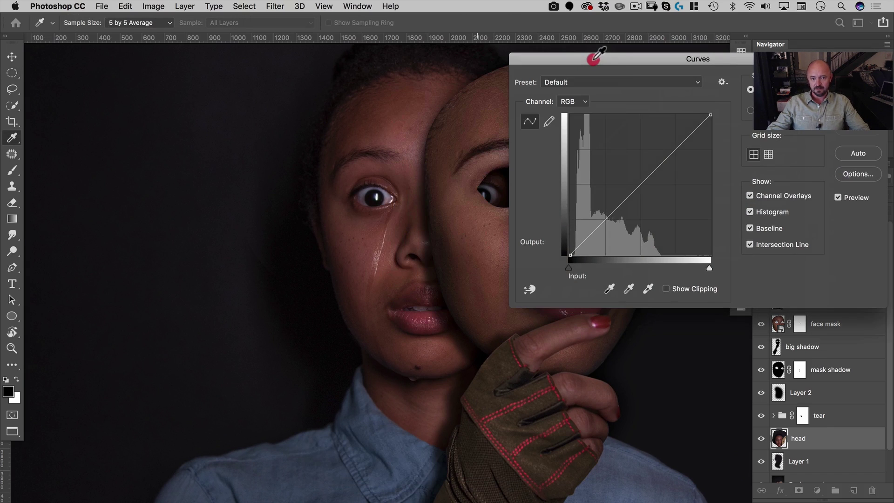
{"action": "left_click", "coordinate": [577, 101]}
{"action": "left_click", "coordinate": [574, 110]}
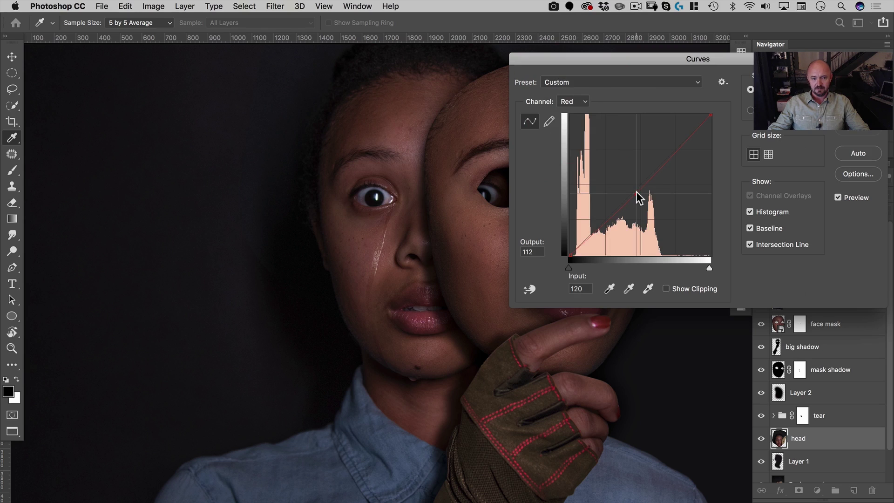
{"action": "left_click", "coordinate": [636, 192]}
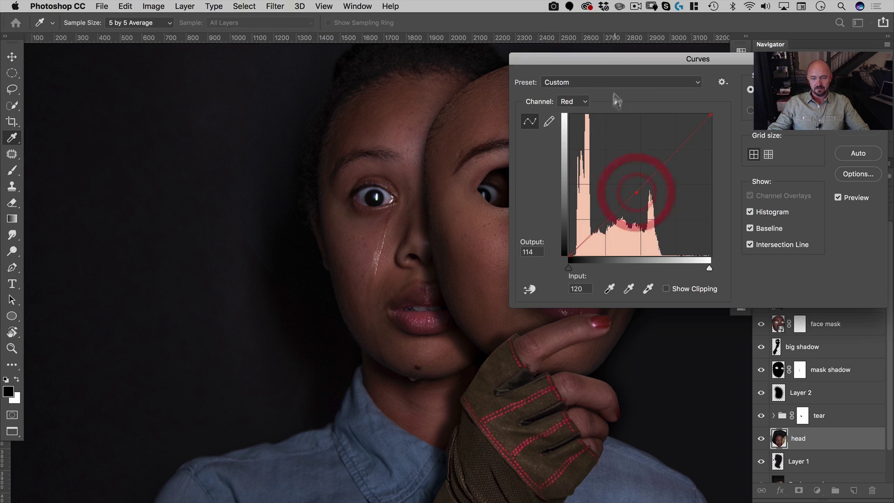
Lower the Blue channel midtones from input 130 to about output 123 and apply the curves adjustment
{"action": "left_click", "coordinate": [573, 101]}
{"action": "left_click", "coordinate": [575, 116]}
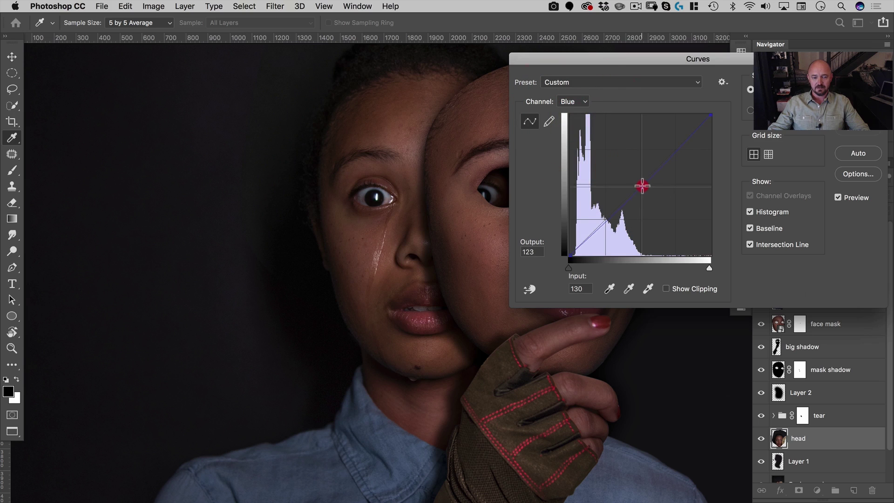
{"action": "left_click_drag", "start_coordinate": [594, 57], "coordinate": [497, 65]}
{"action": "left_click", "coordinate": [759, 87]}
{"action": "key", "text": "space"}
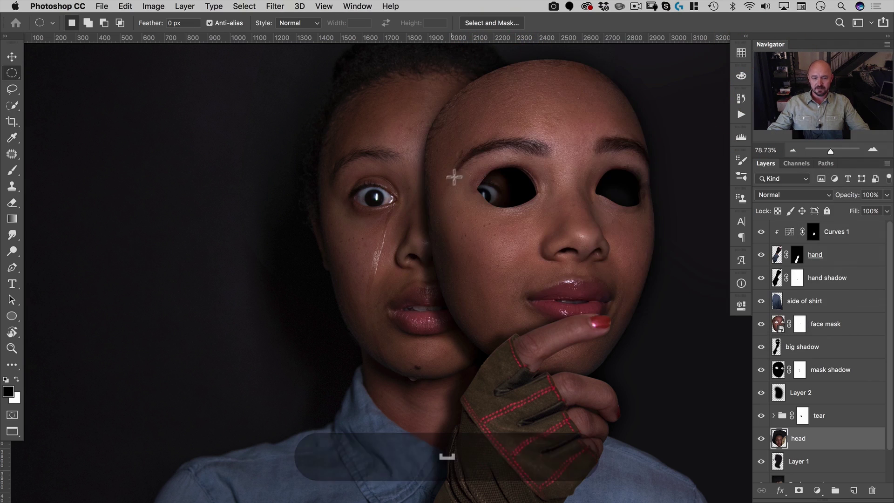
Compare the head's colour against the face mask with the Curves adjustment undone and redone
{"action": "left_click_drag", "start_coordinate": [455, 177], "coordinate": [438, 182]}
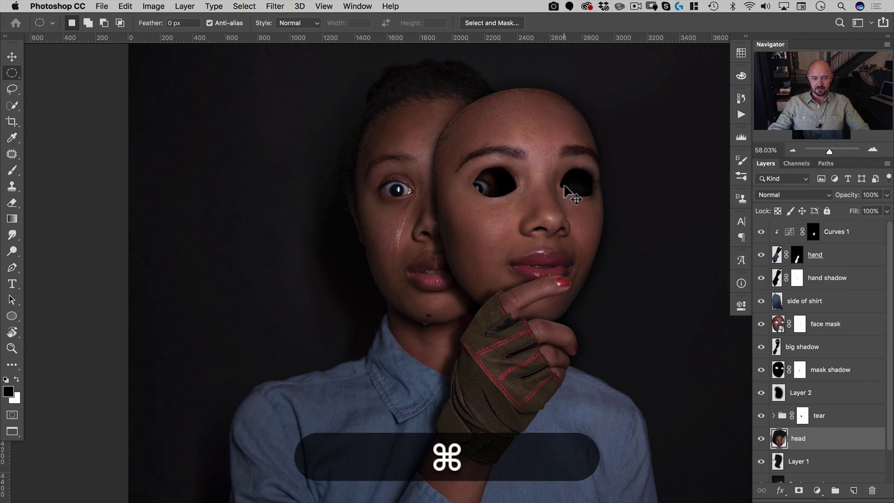
{"action": "key", "text": "super+z"}
{"action": "key", "text": "super+shift+z"}
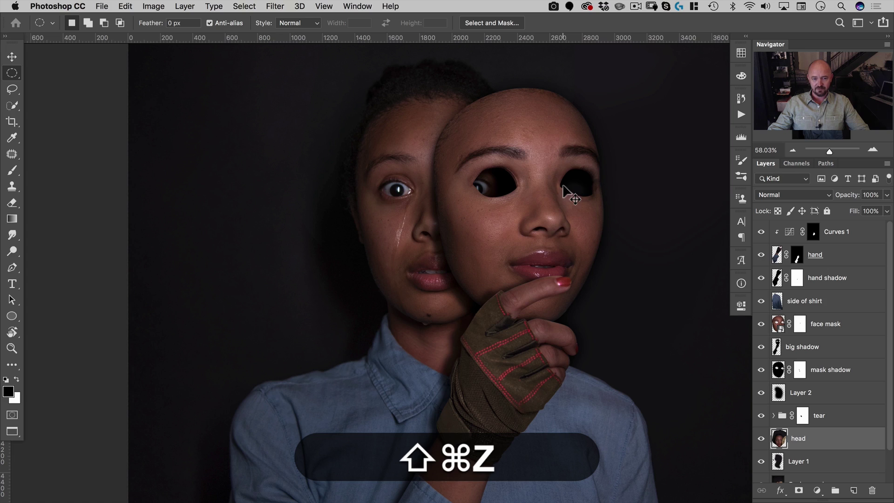
{"action": "key", "text": "super+shift+z"}
{"action": "mouse_move", "coordinate": [475, 173]}
{"action": "left_mouse_down"}
{"action": "mouse_move", "coordinate": [458, 177]}
{"action": "mouse_move", "coordinate": [463, 185]}
{"action": "left_mouse_up"}
{"action": "left_click", "coordinate": [464, 185]}
{"action": "key", "text": "v"}
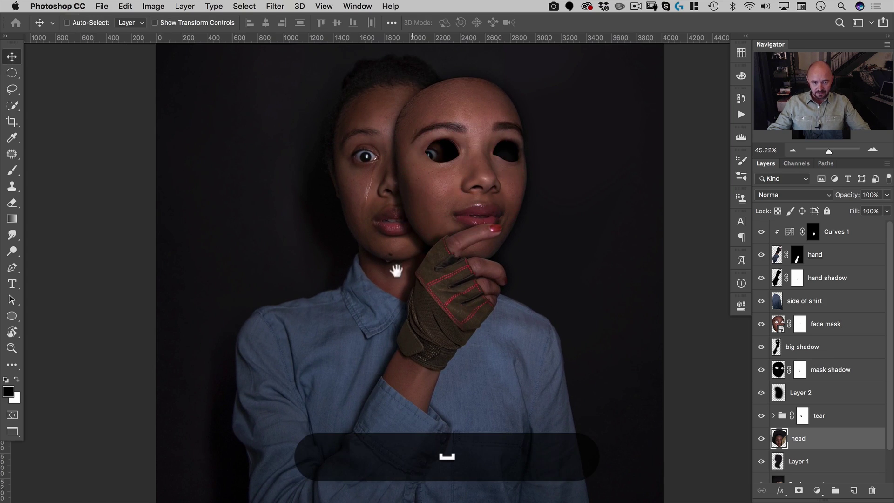
{"action": "left_click_drag", "start_coordinate": [395, 265], "coordinate": [425, 209]}
{"action": "left_click_drag", "start_coordinate": [392, 162], "coordinate": [398, 181]}
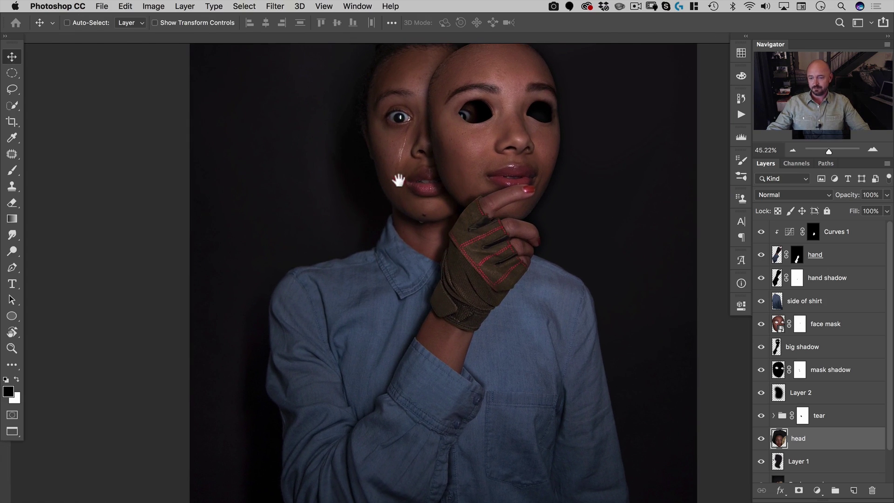
Remove the mole on the woman's chin with the Patch tool, using clean skin nearby, and deselect
{"action": "left_click", "coordinate": [509, 197], "text": "super"}
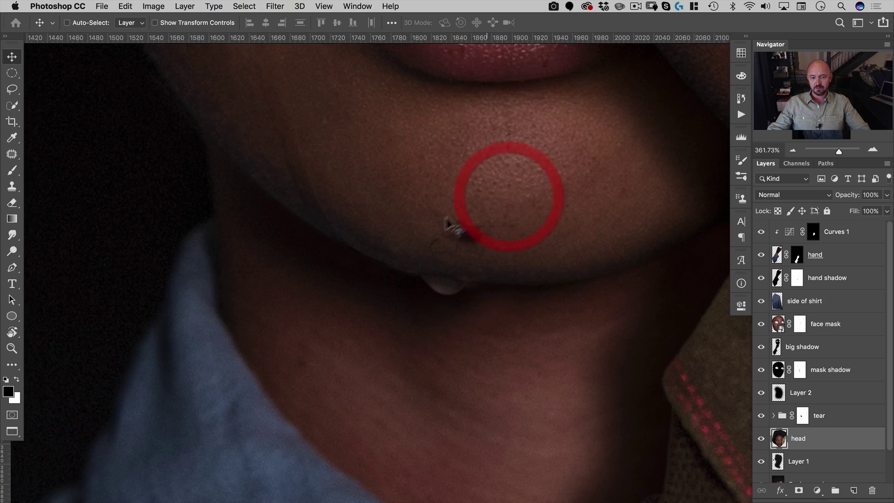
{"action": "left_click", "coordinate": [12, 156]}
{"action": "mouse_move", "coordinate": [485, 217]}
{"action": "left_mouse_down"}
{"action": "mouse_move", "coordinate": [441, 223]}
{"action": "mouse_move", "coordinate": [441, 234]}
{"action": "mouse_move", "coordinate": [489, 248]}
{"action": "mouse_move", "coordinate": [487, 225]}
{"action": "left_mouse_up"}
{"action": "mouse_move", "coordinate": [483, 229]}
{"action": "left_mouse_down"}
{"action": "mouse_move", "coordinate": [553, 229]}
{"action": "mouse_move", "coordinate": [540, 225]}
{"action": "left_mouse_up"}
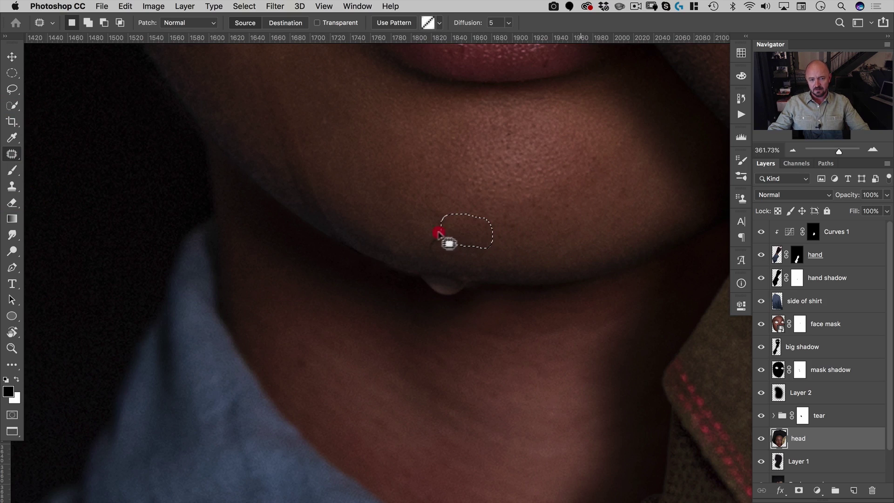
{"action": "mouse_move", "coordinate": [438, 233]}
{"action": "left_mouse_down"}
{"action": "mouse_move", "coordinate": [433, 257]}
{"action": "mouse_move", "coordinate": [451, 256]}
{"action": "mouse_move", "coordinate": [449, 240]}
{"action": "mouse_move", "coordinate": [490, 251]}
{"action": "left_mouse_up"}
{"action": "left_click", "coordinate": [507, 251]}
{"action": "key", "text": "space"}
{"action": "left_click_drag", "start_coordinate": [377, 229], "coordinate": [333, 249]}
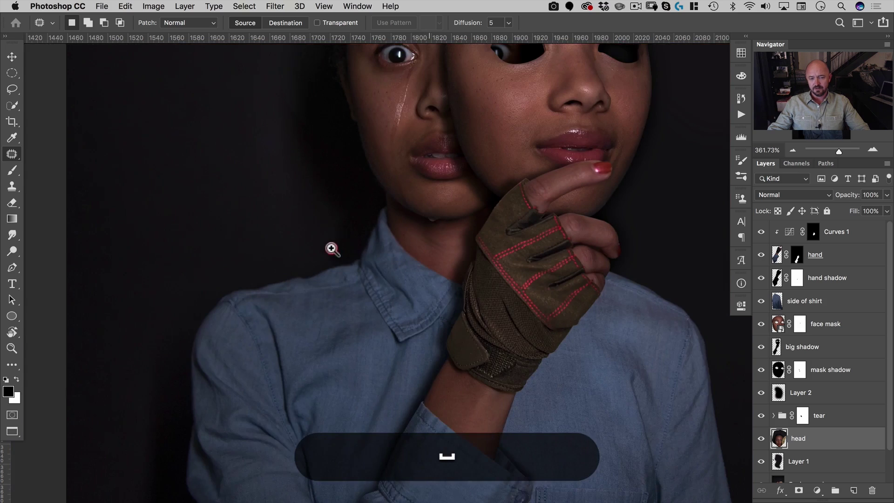
Check the extent of the side of shirt layer by loading its outline as a selection, and deselect
{"action": "left_click_drag", "start_coordinate": [418, 249], "coordinate": [391, 204]}
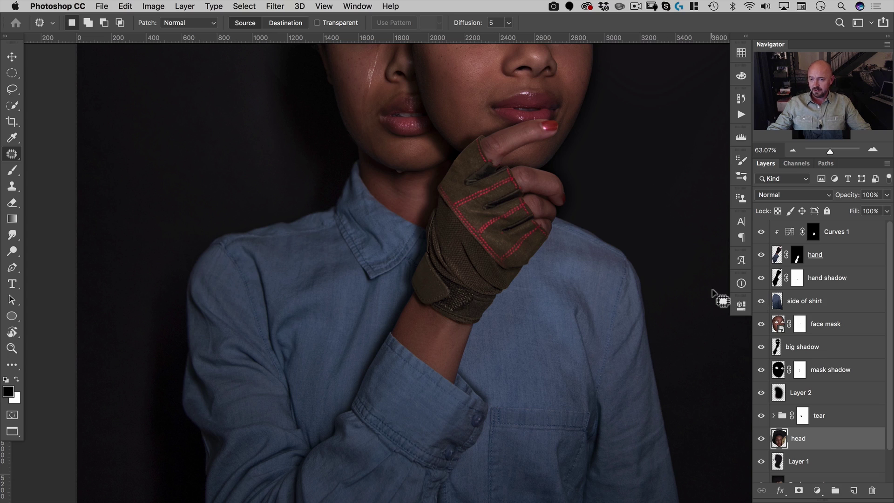
{"action": "left_click_drag", "start_coordinate": [497, 319], "coordinate": [503, 240]}
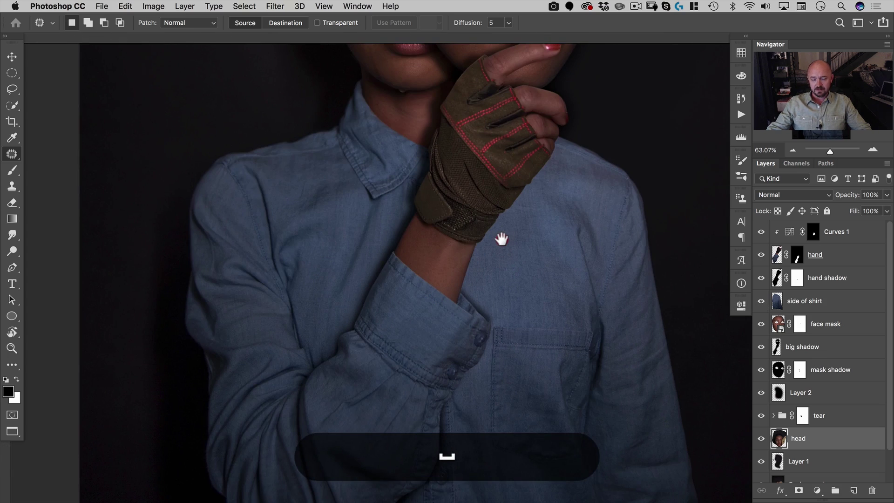
{"action": "left_click", "coordinate": [777, 301], "text": "super"}
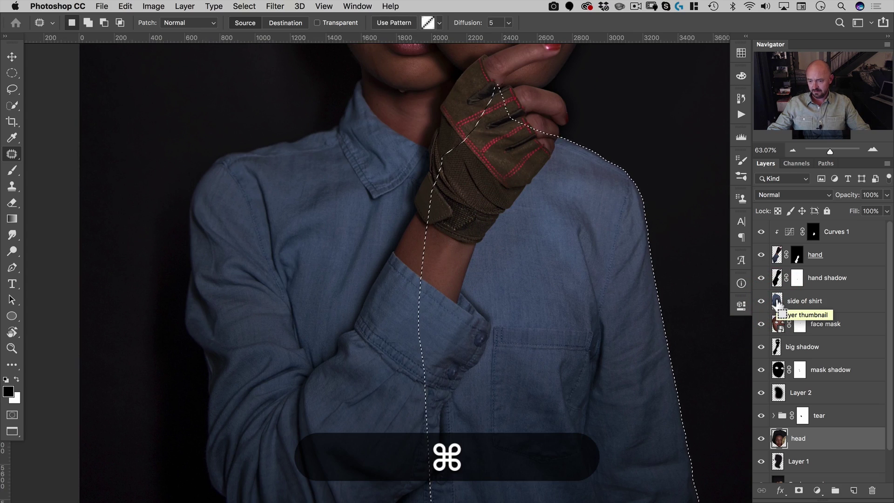
{"action": "scroll", "coordinate": [787, 307], "scroll_direction": "down", "scroll_amount": 3}
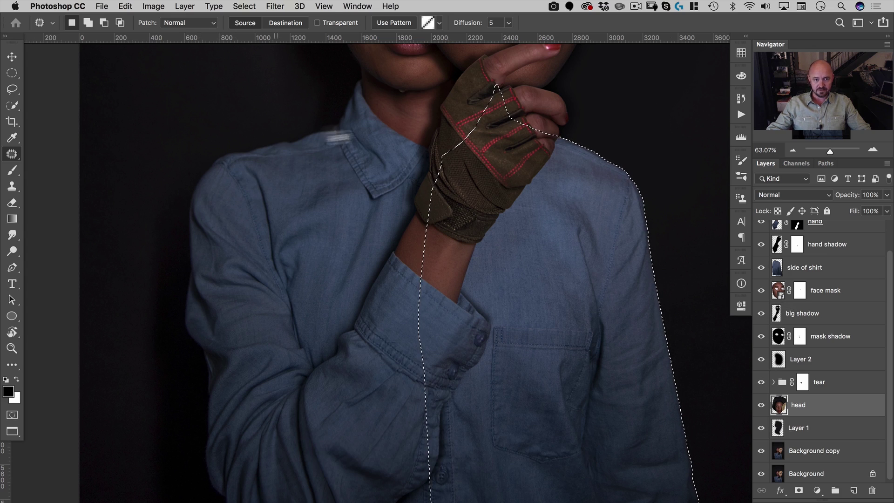
{"action": "key", "text": "super+d"}
{"action": "key", "text": "space"}
{"action": "left_click_drag", "start_coordinate": [541, 400], "coordinate": [537, 354]}
{"action": "key", "text": "super+r"}
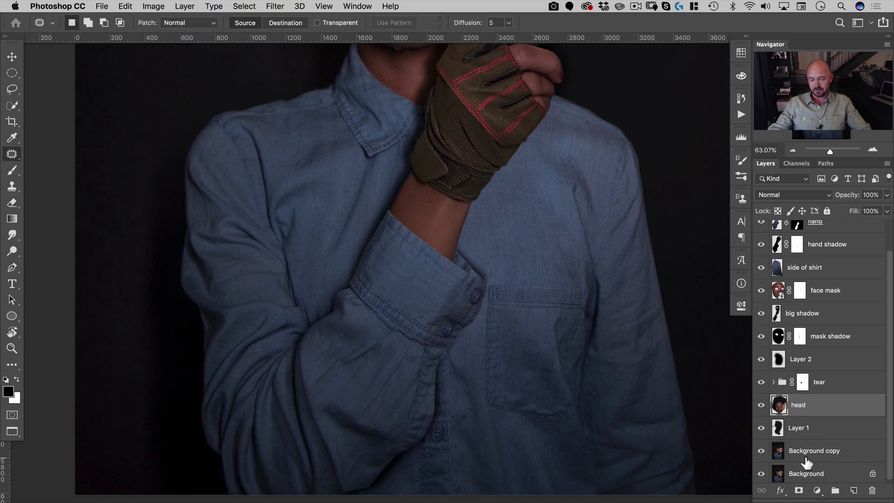
Duplicate the Background copy layer and rename the duplicate "brighter"
{"action": "left_click", "coordinate": [801, 458]}
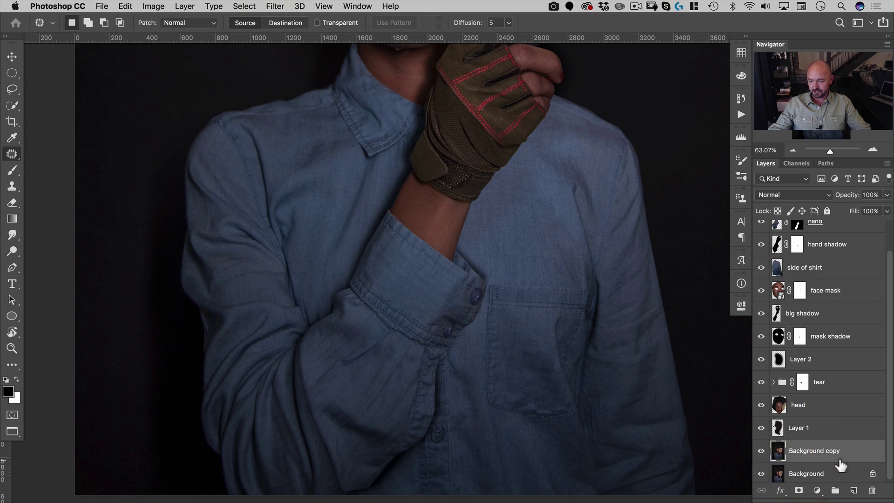
{"action": "key", "text": "super+j"}
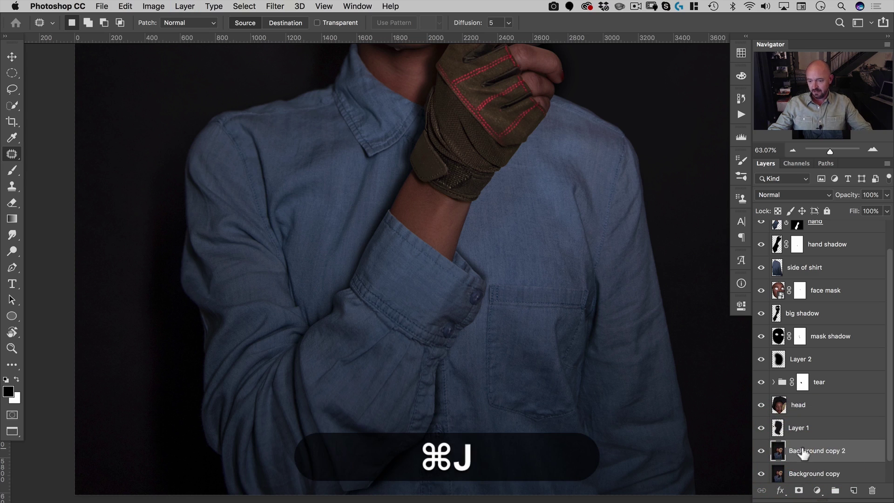
{"action": "double_click", "coordinate": [833, 447]}
{"action": "type", "text": "brighter"}
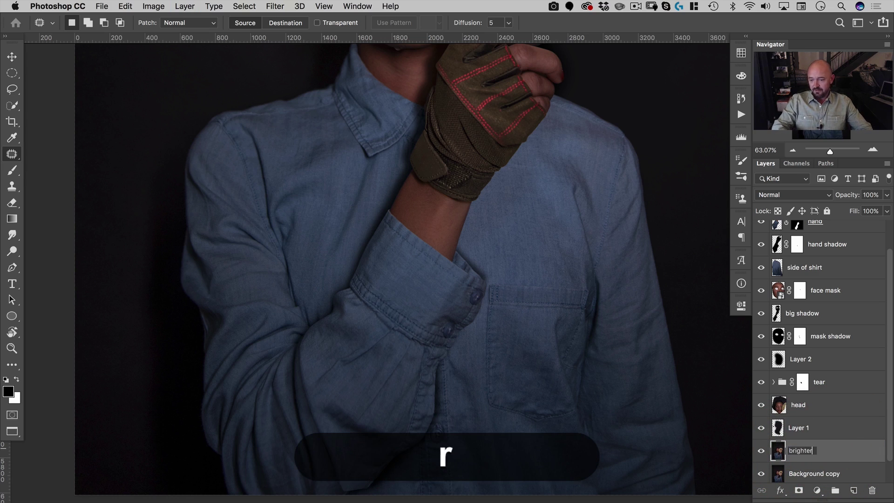
{"action": "key", "text": "Return"}
{"action": "key", "text": "super+Return"}
Strongly brighten the brighter layer with an RGB curve raised from input 49 to output 120
{"action": "key", "text": "super+m"}
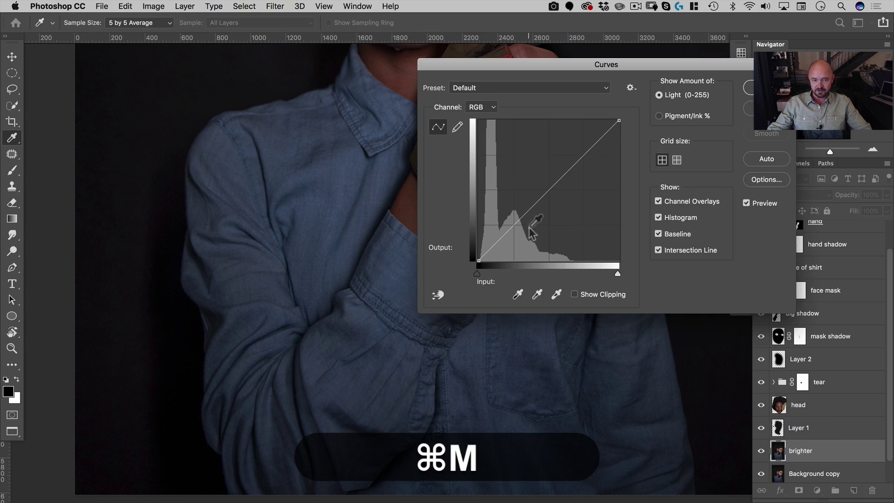
{"action": "left_click_drag", "start_coordinate": [506, 234], "coordinate": [506, 194]}
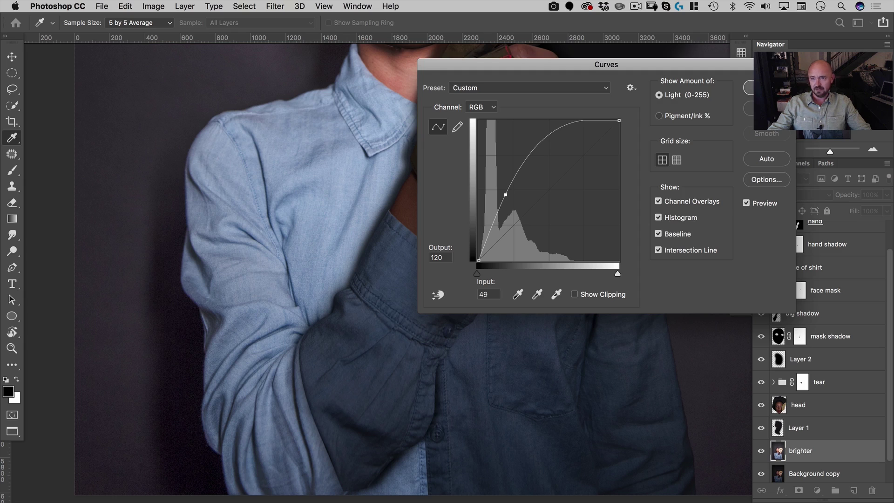
{"action": "left_click", "coordinate": [764, 88]}
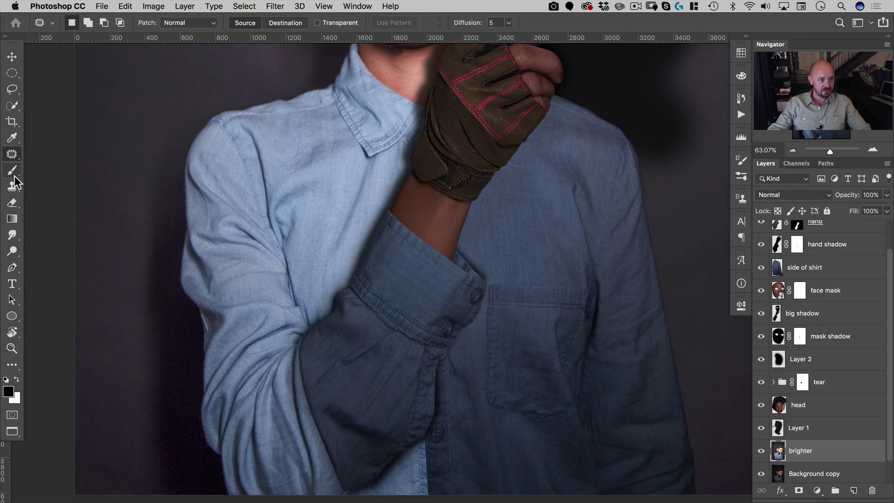
Select the subject on the brighter layer and refine the selection in Select and Mask with Smart Radius on and Radius 24 px
{"action": "key", "text": "w"}
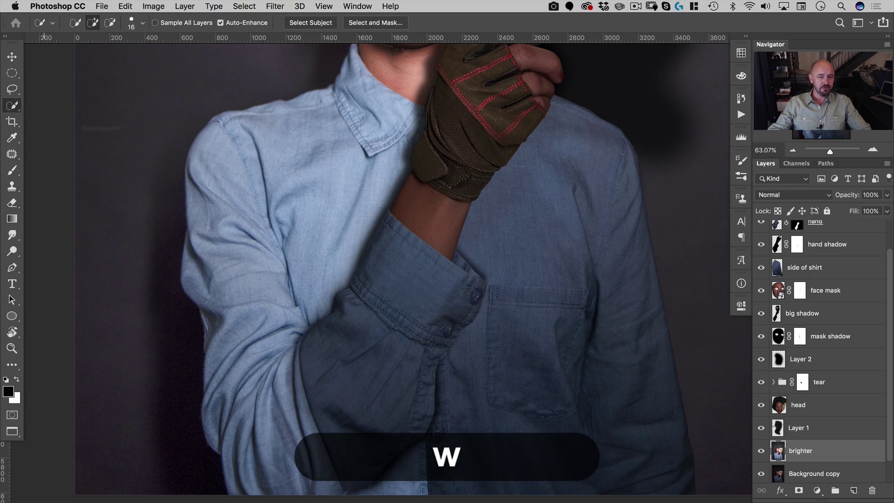
{"action": "left_click", "coordinate": [320, 23]}
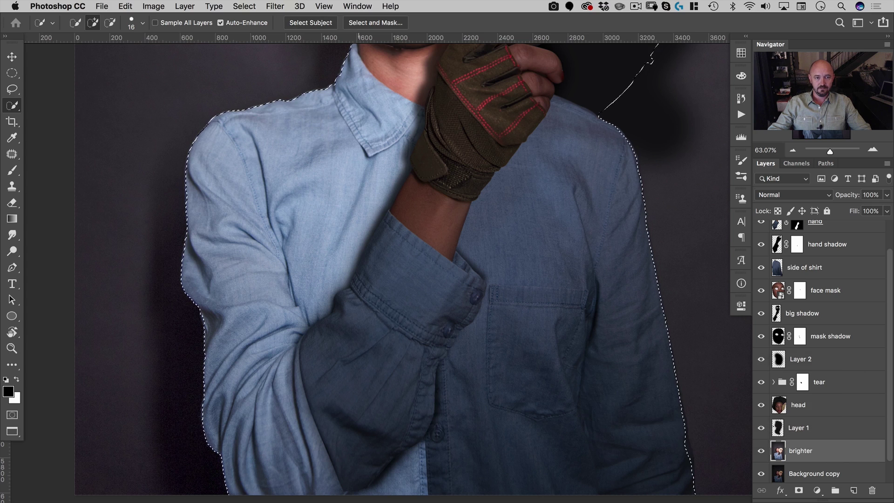
{"action": "left_click", "coordinate": [379, 24]}
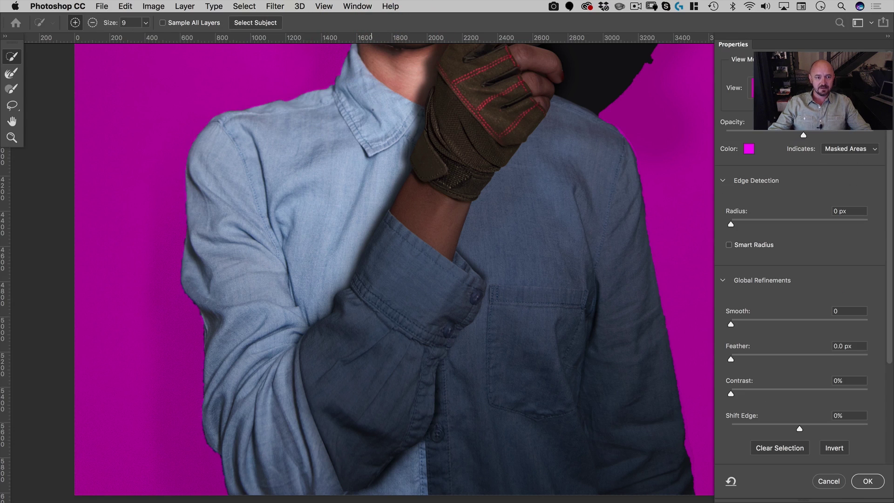
{"action": "left_click", "coordinate": [731, 244]}
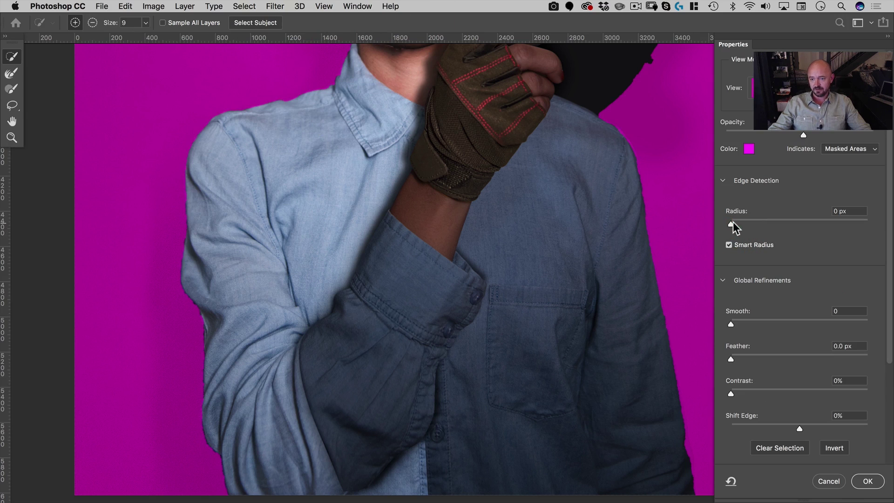
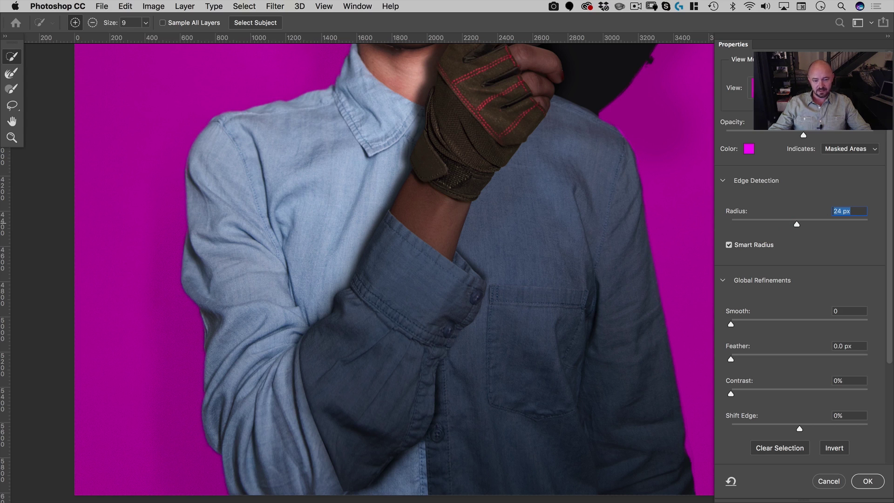
{"action": "left_click", "coordinate": [859, 483]}
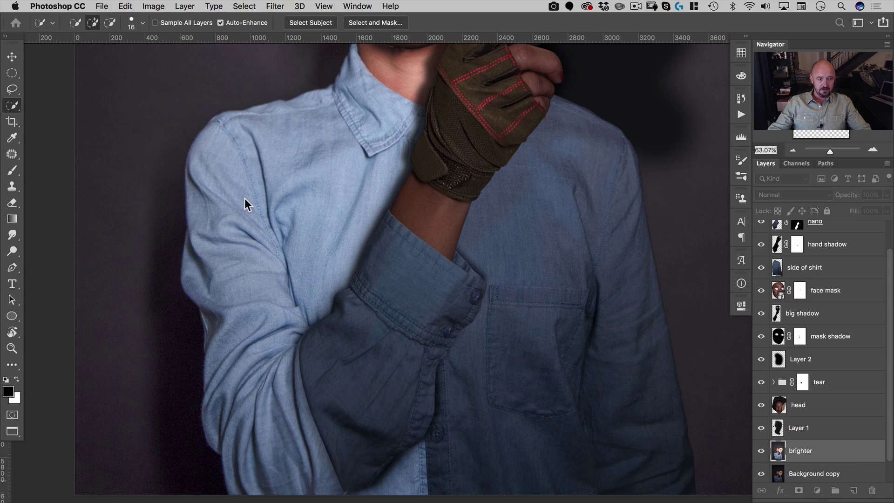
Show the selection as a Quick Mask and paint the missing patch of shoulder edge back in with a white 49 px brush
{"action": "key", "text": "q"}
{"action": "key", "text": "space"}
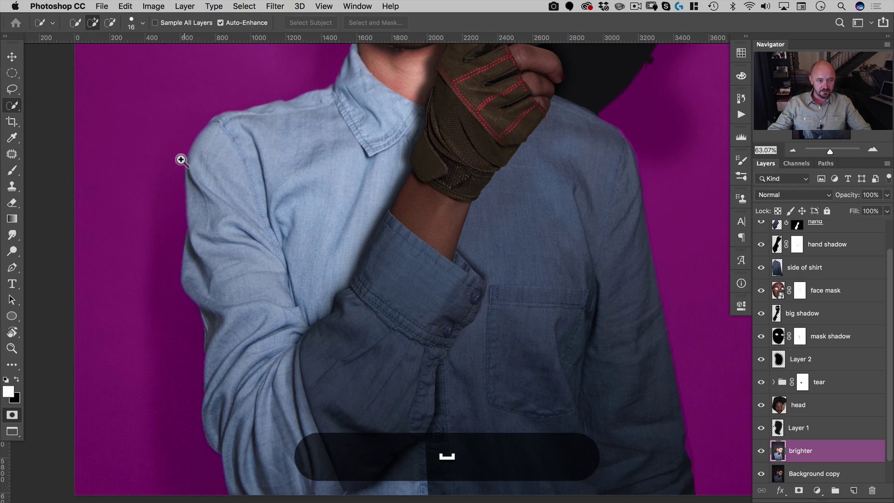
{"action": "left_click_drag", "start_coordinate": [181, 160], "coordinate": [242, 145]}
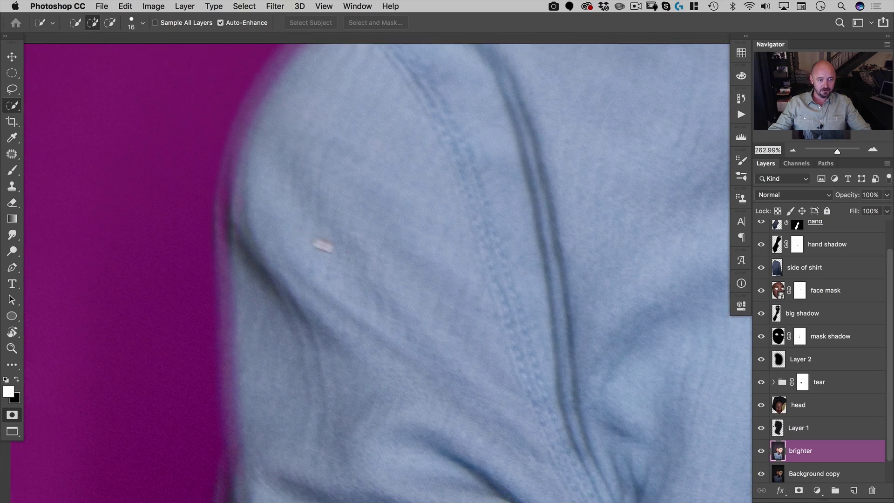
{"action": "left_click_drag", "start_coordinate": [324, 246], "coordinate": [364, 254]}
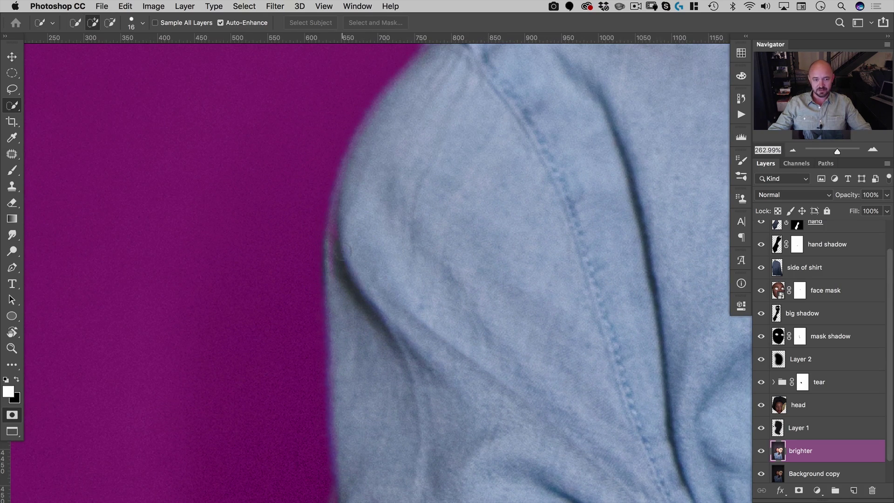
{"action": "key", "text": "b"}
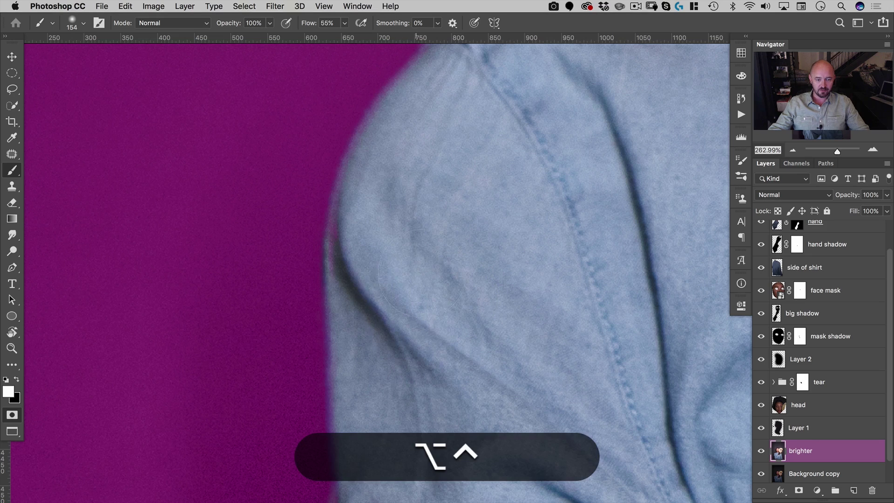
{"action": "left_click_drag", "start_coordinate": [416, 270], "coordinate": [350, 293], "text": "ctrl+alt"}
{"action": "left_click_drag", "start_coordinate": [361, 255], "coordinate": [320, 276], "text": "ctrl+alt"}
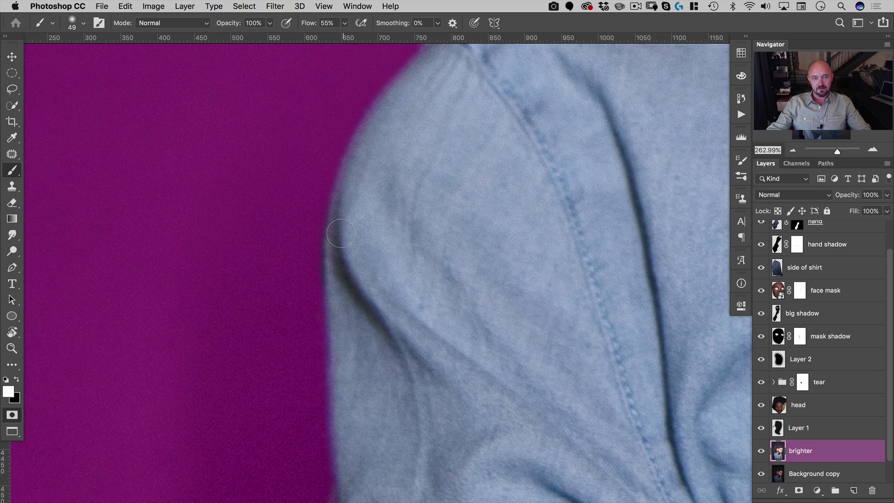
Examine the Quick Mask edge along the top of the shoulder, down the lighter sleeve and around the whole shirt
{"action": "key", "text": "space"}
{"action": "left_click_drag", "start_coordinate": [387, 166], "coordinate": [286, 485]}
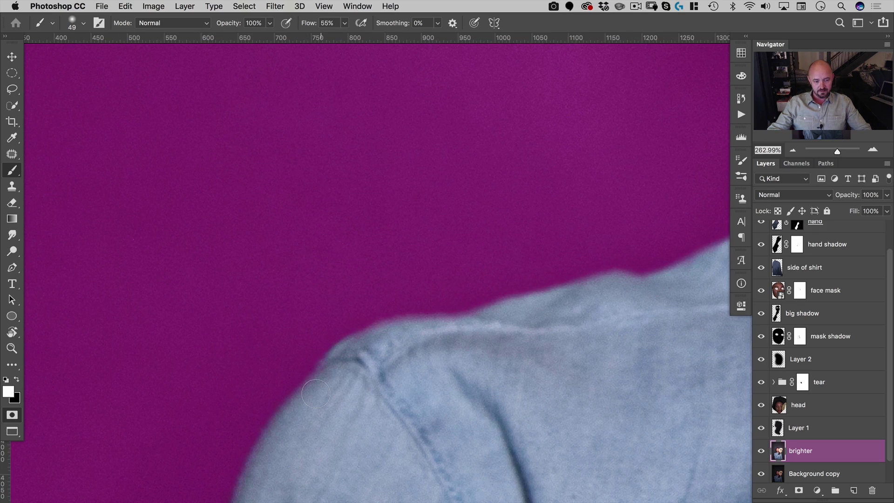
{"action": "key", "text": "space"}
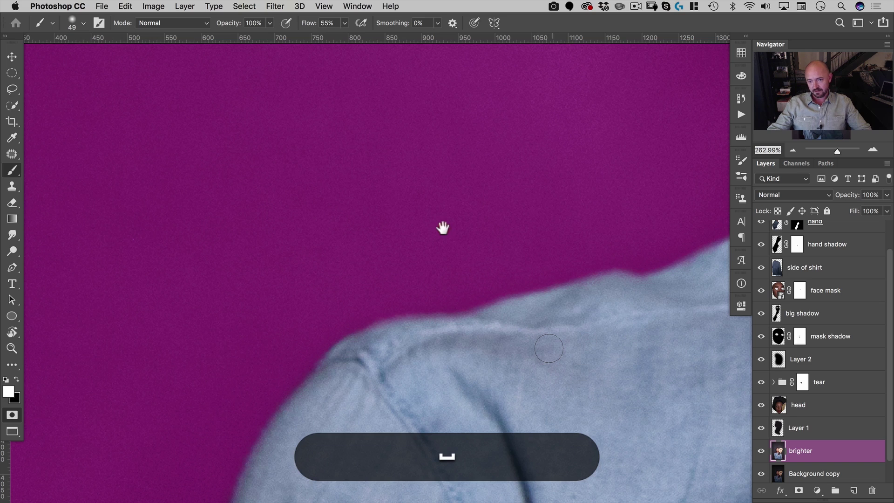
{"action": "left_click_drag", "start_coordinate": [443, 262], "coordinate": [530, 287]}
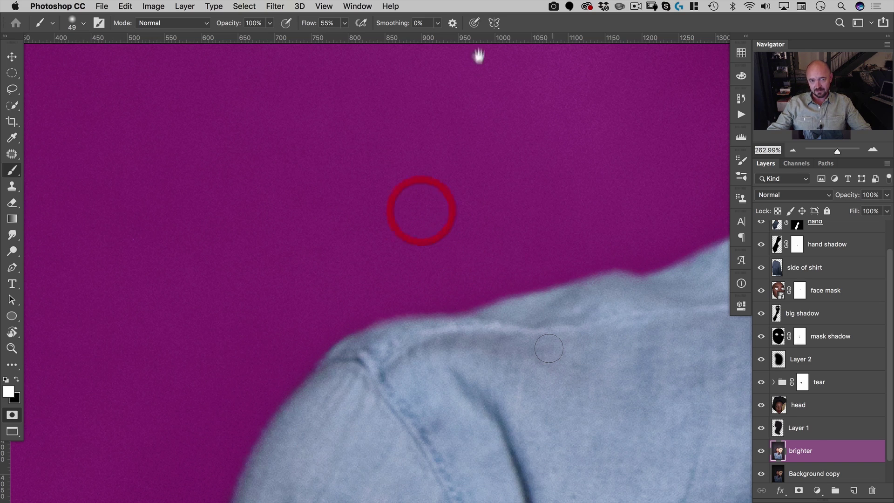
{"action": "key", "text": "super+space"}
{"action": "key", "text": "space"}
{"action": "mouse_move", "coordinate": [549, 349]}
{"action": "left_mouse_down"}
{"action": "mouse_move", "coordinate": [400, 368]}
{"action": "mouse_move", "coordinate": [391, 266]}
{"action": "mouse_move", "coordinate": [334, 232]}
{"action": "left_mouse_up"}
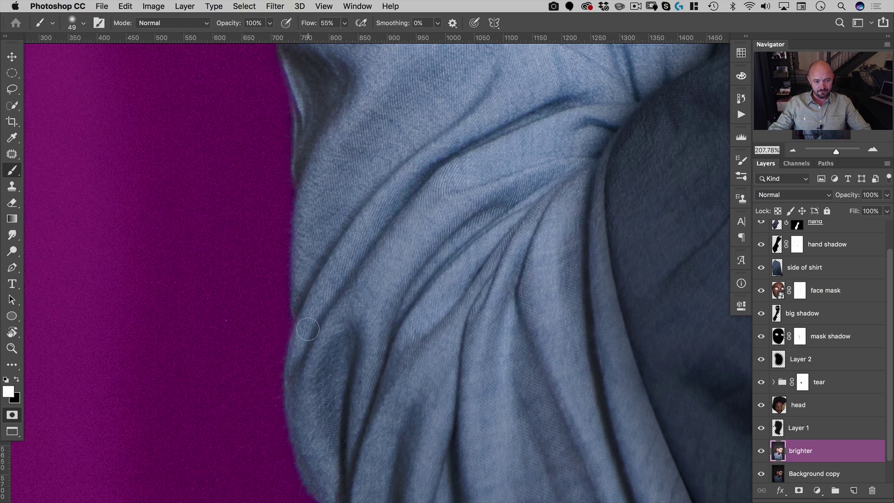
{"action": "key", "text": "super+space"}
{"action": "left_click_drag", "start_coordinate": [399, 311], "coordinate": [363, 352]}
{"action": "key", "text": "space"}
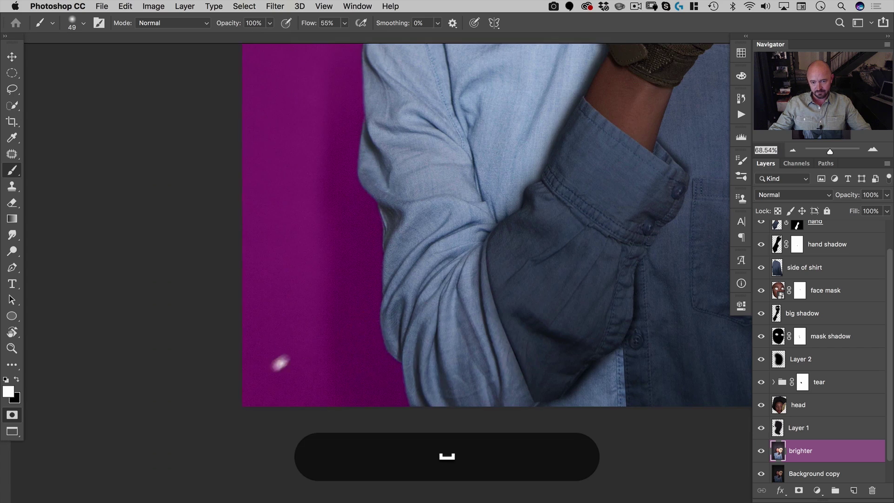
{"action": "left_click_drag", "start_coordinate": [438, 317], "coordinate": [250, 384]}
{"action": "key", "text": "super+space"}
{"action": "left_click_drag", "start_coordinate": [383, 287], "coordinate": [348, 311]}
{"action": "key", "text": "space"}
{"action": "left_click_drag", "start_coordinate": [471, 240], "coordinate": [451, 278]}
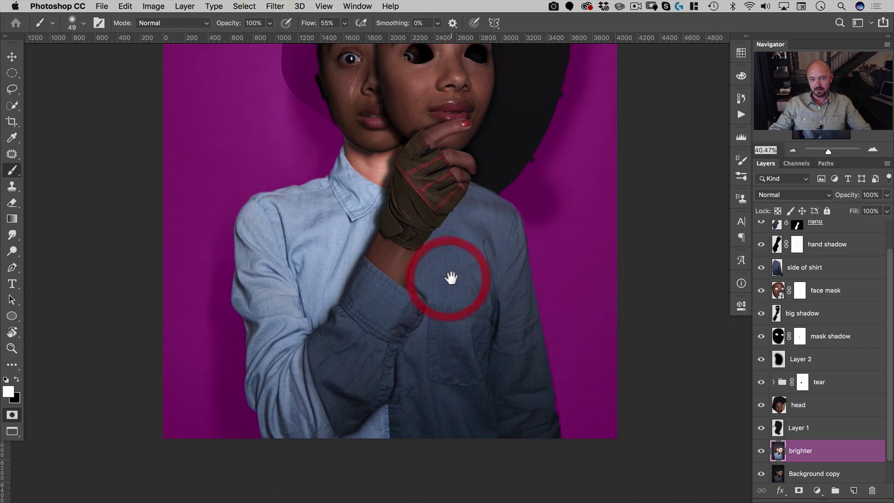
Load the side of shirt layer's outline, fill it with white in the Quick Mask, deselect and convert the mask back to a selection
{"action": "key", "text": "super"}
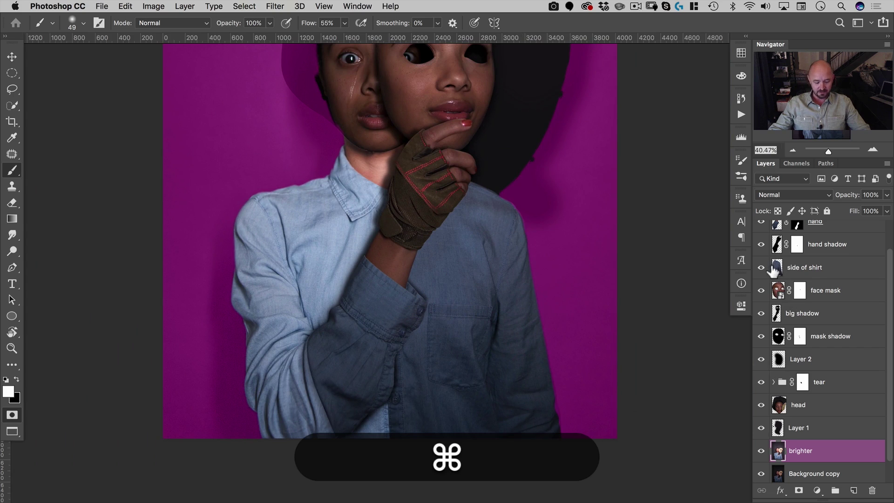
{"action": "left_click", "coordinate": [777, 269], "text": "super"}
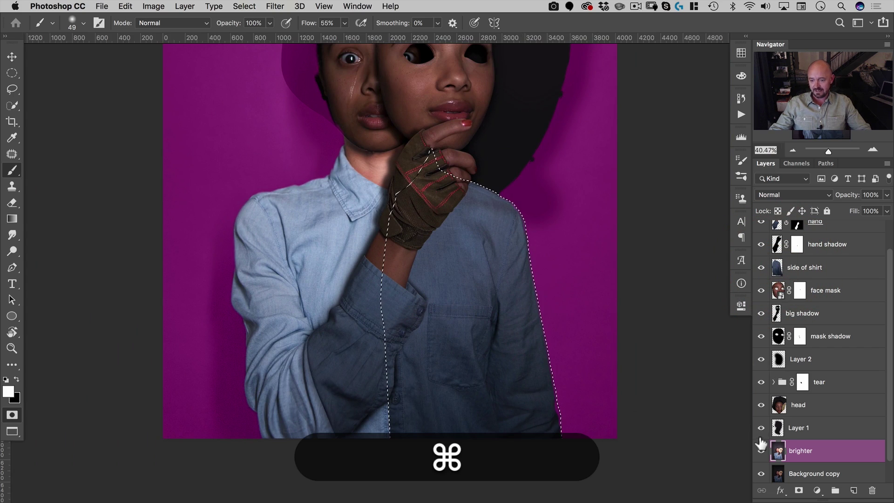
{"action": "key", "text": "alt"}
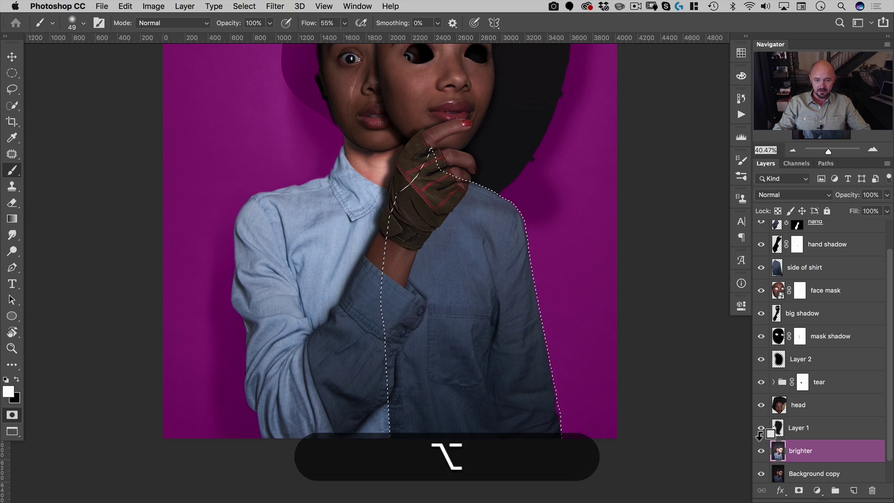
{"action": "key", "text": "alt+BackSpace"}
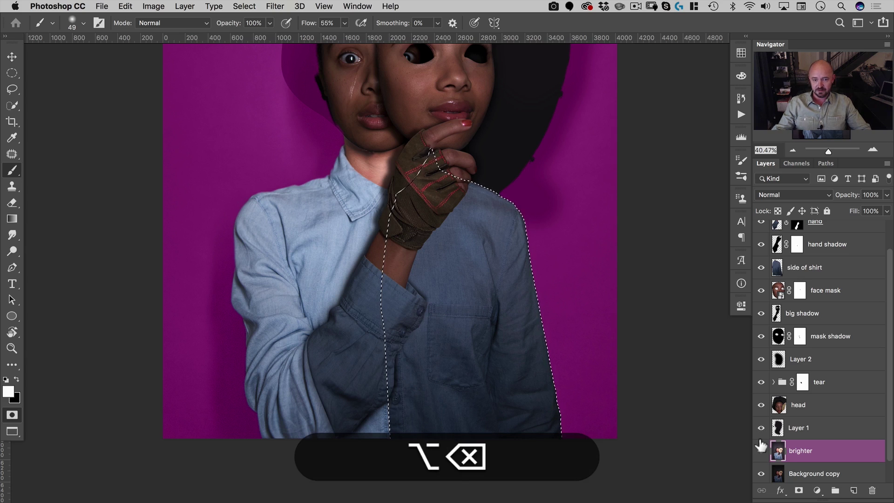
{"action": "key", "text": "space"}
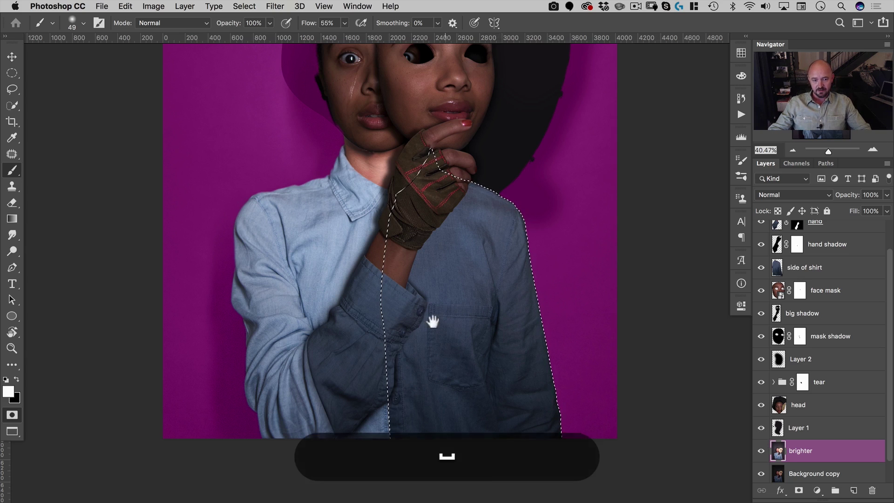
{"action": "left_click_drag", "start_coordinate": [432, 321], "coordinate": [436, 285]}
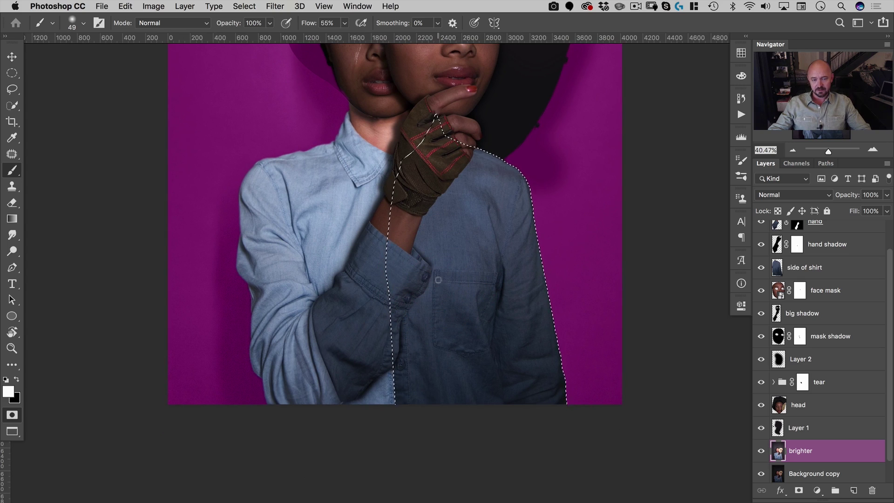
{"action": "key", "text": "cmd+d"}
{"action": "key", "text": "q"}
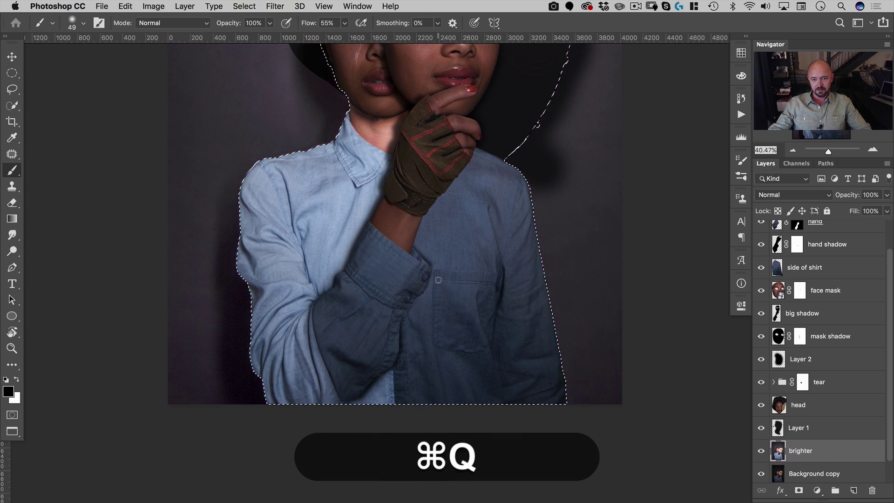
Return to Quick Mask and start a Pen path at the collar's upper tip, curving down where the collar meets the neck
{"action": "key", "text": "space"}
{"action": "left_click_drag", "start_coordinate": [479, 260], "coordinate": [481, 303]}
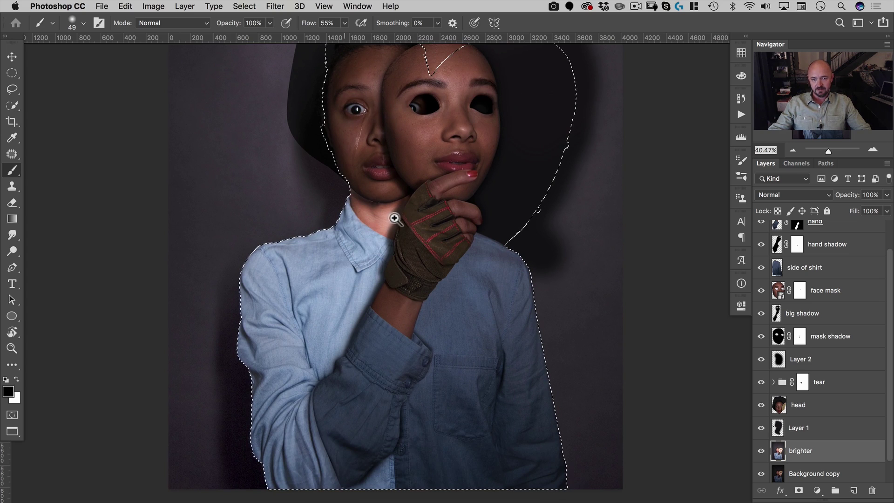
{"action": "left_click", "coordinate": [442, 201], "text": "ctrl"}
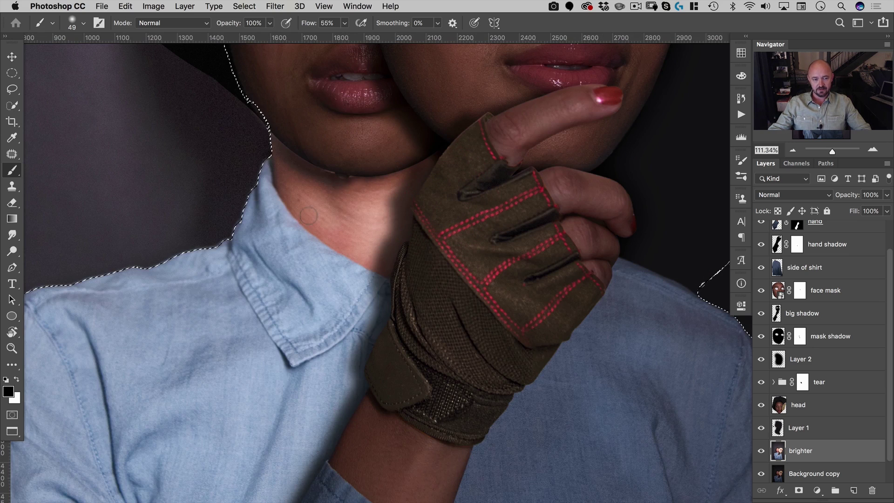
{"action": "key", "text": "q"}
{"action": "key", "text": "p"}
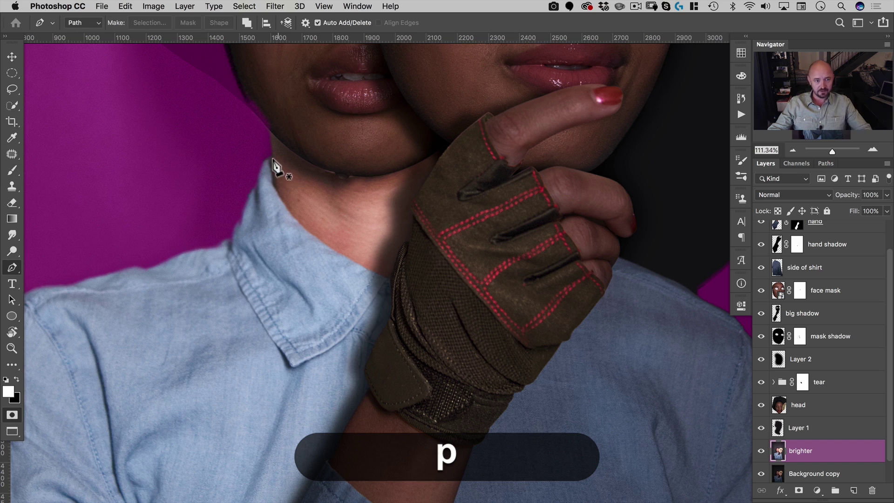
{"action": "left_click", "coordinate": [268, 153]}
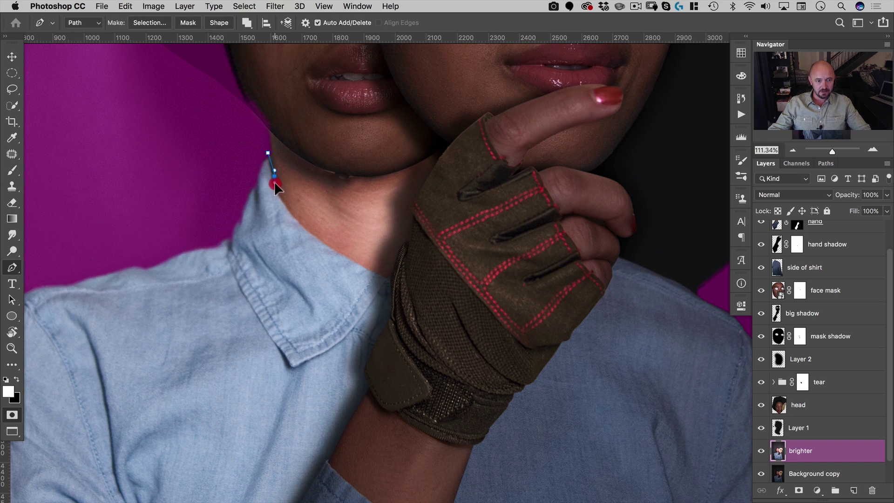
{"action": "left_click_drag", "start_coordinate": [274, 177], "coordinate": [329, 172]}
{"action": "key", "text": "space"}
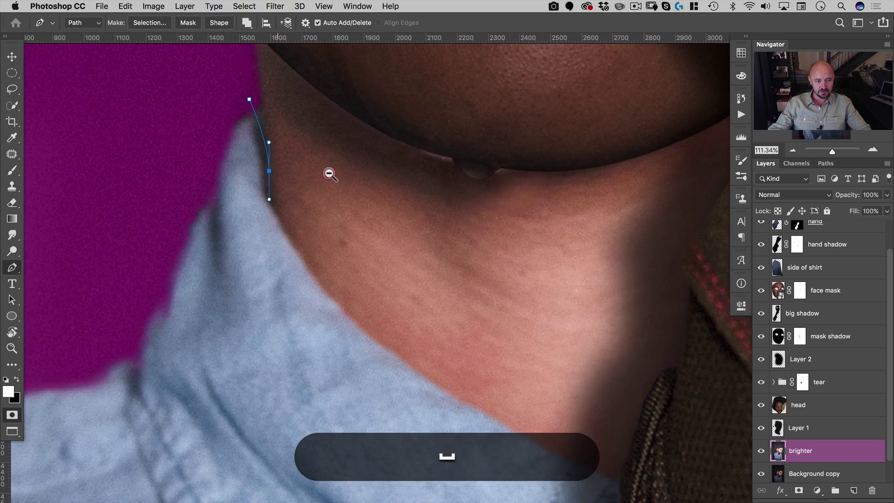
{"action": "left_click_drag", "start_coordinate": [300, 257], "coordinate": [303, 259]}
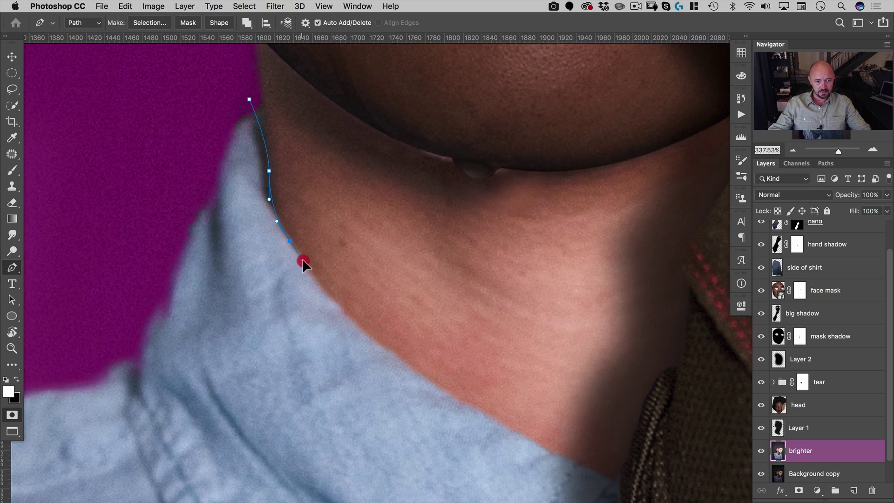
{"action": "left_click_drag", "start_coordinate": [328, 294], "coordinate": [340, 307]}
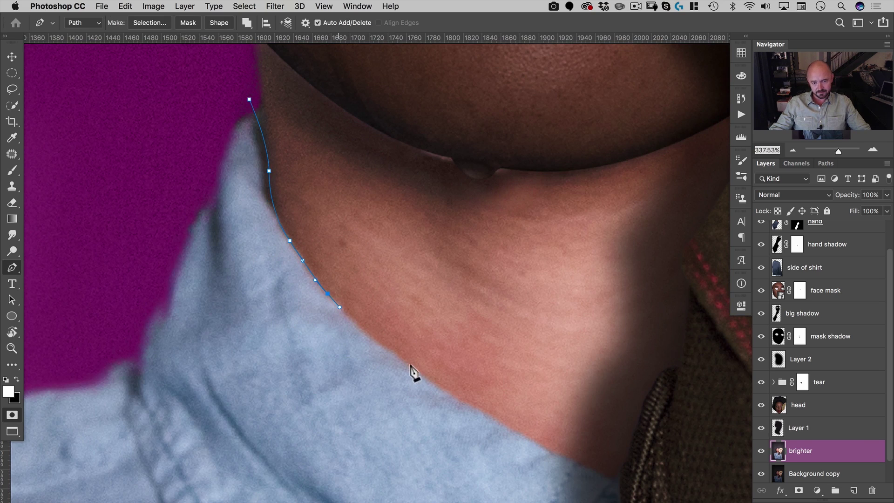
Continue the path along the lower collar edge to the glove, undoing the misplaced anchor and setting it closer to the previous one
{"action": "left_click_drag", "start_coordinate": [456, 386], "coordinate": [456, 390]}
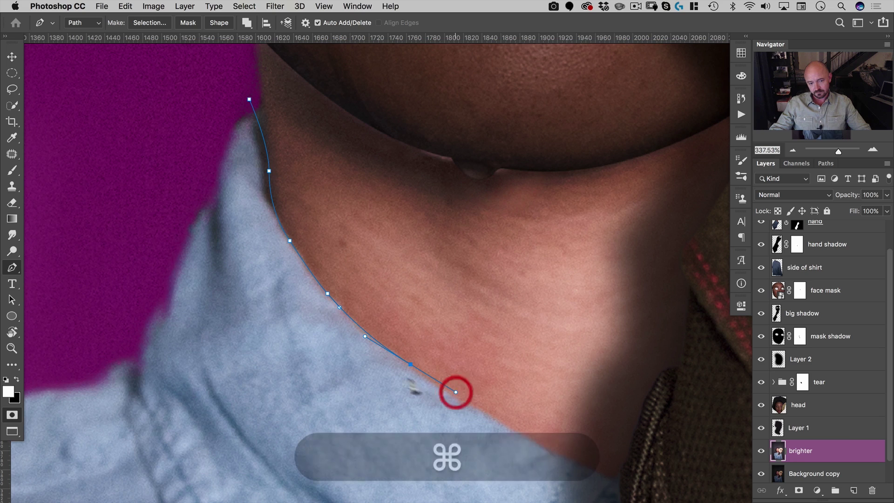
{"action": "key", "text": "super+z"}
{"action": "left_click_drag", "start_coordinate": [400, 363], "coordinate": [417, 370]}
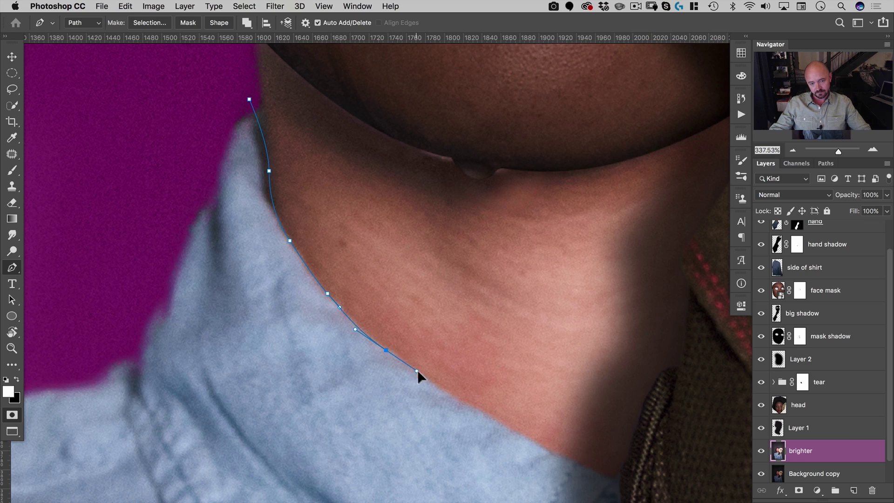
{"action": "left_click_drag", "start_coordinate": [526, 436], "coordinate": [429, 85]}
{"action": "key", "text": "space"}
{"action": "key", "text": "space"}
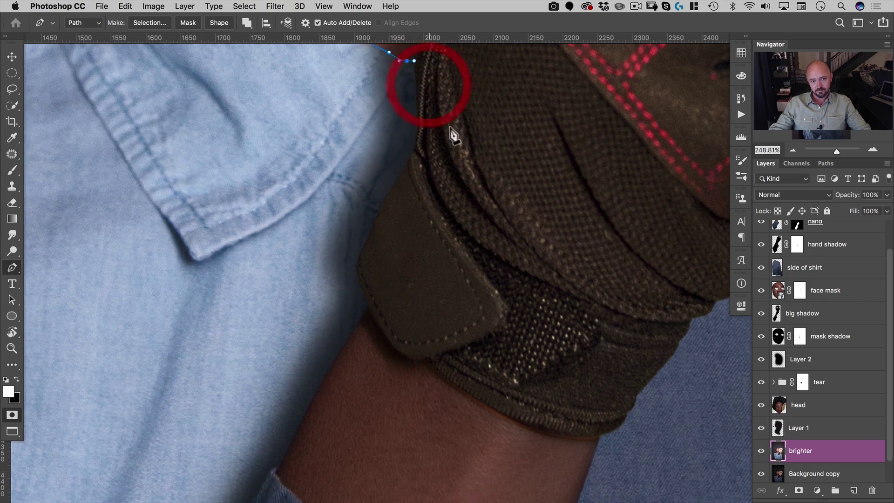
Carry the path across the gloved hand and along the darker shoulder's top edge to where it meets the hat
{"action": "key", "text": "space"}
{"action": "left_click_drag", "start_coordinate": [458, 147], "coordinate": [399, 235]}
{"action": "left_click", "coordinate": [557, 196]}
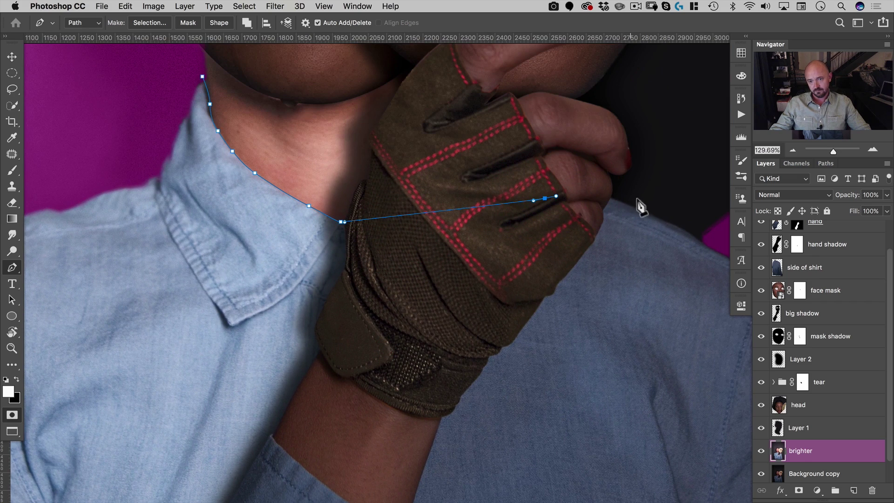
{"action": "left_click_drag", "start_coordinate": [624, 199], "coordinate": [662, 219]}
{"action": "key", "text": "super+z"}
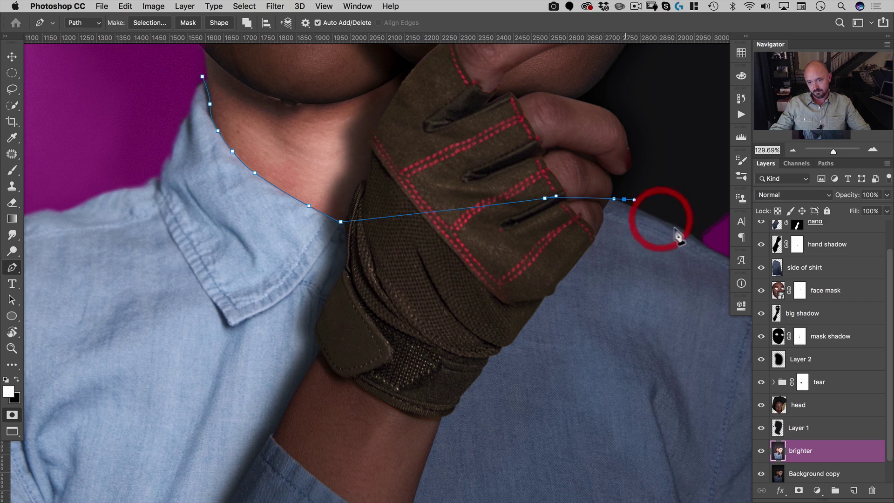
{"action": "key", "text": "space"}
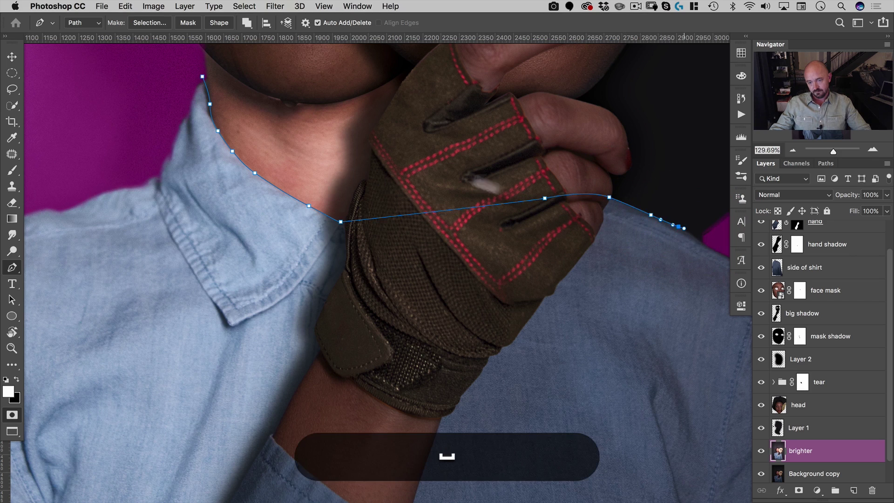
{"action": "left_click_drag", "start_coordinate": [705, 251], "coordinate": [485, 184]}
Loop the path loosely around the hat and head and close it at the collar's upper tip
{"action": "key", "text": "space"}
{"action": "left_click_drag", "start_coordinate": [556, 143], "coordinate": [649, 199]}
{"action": "key", "text": "space"}
{"action": "left_click_drag", "start_coordinate": [669, 168], "coordinate": [614, 293]}
{"action": "left_click_drag", "start_coordinate": [621, 199], "coordinate": [615, 123]}
{"action": "left_click_drag", "start_coordinate": [561, 82], "coordinate": [521, 61]}
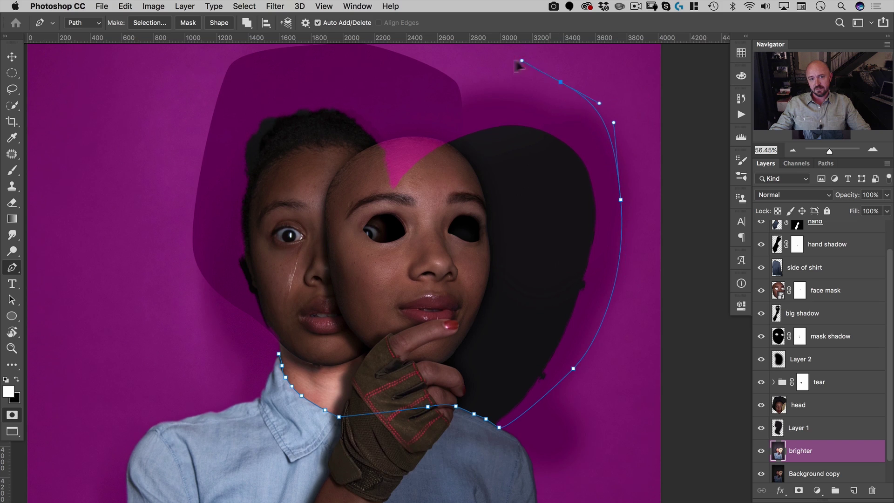
{"action": "left_click_drag", "start_coordinate": [160, 61], "coordinate": [133, 99]}
{"action": "left_click_drag", "start_coordinate": [120, 225], "coordinate": [144, 262]}
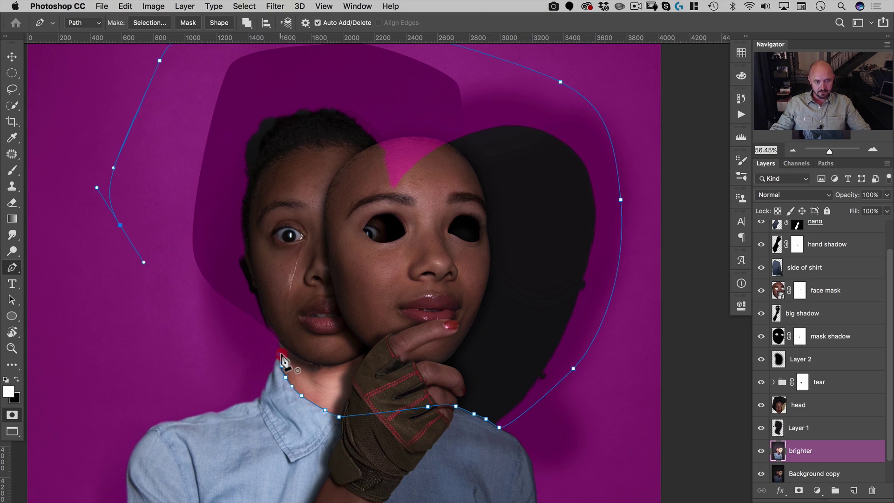
{"action": "left_click", "coordinate": [280, 355]}
Convert the closed path to a selection with 0 px feather, fill it with black in the Quick Mask, and deselect
{"action": "right_click", "coordinate": [338, 219]}
{"action": "left_click", "coordinate": [360, 269]}
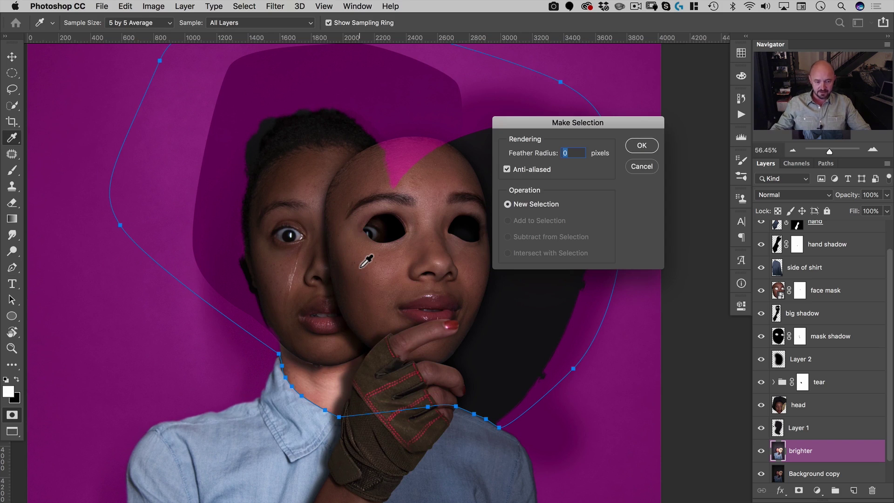
{"action": "left_click_drag", "start_coordinate": [318, 401], "coordinate": [391, 376]}
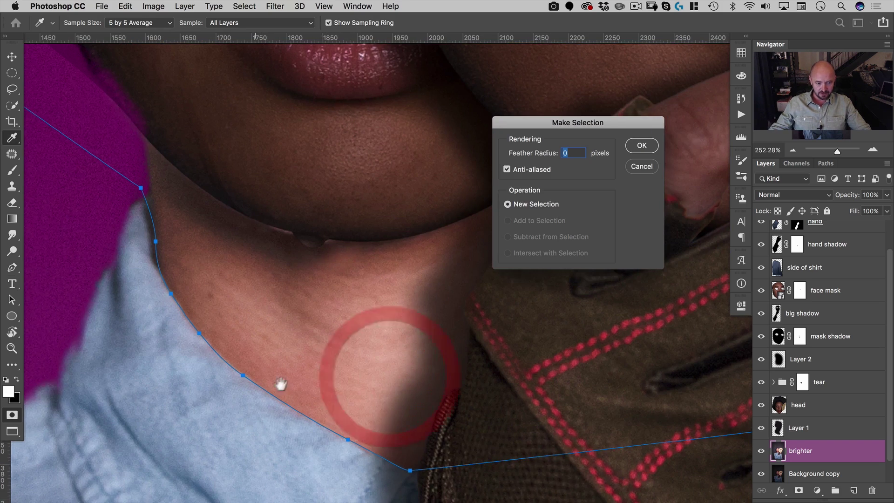
{"action": "left_click_drag", "start_coordinate": [291, 390], "coordinate": [324, 314]}
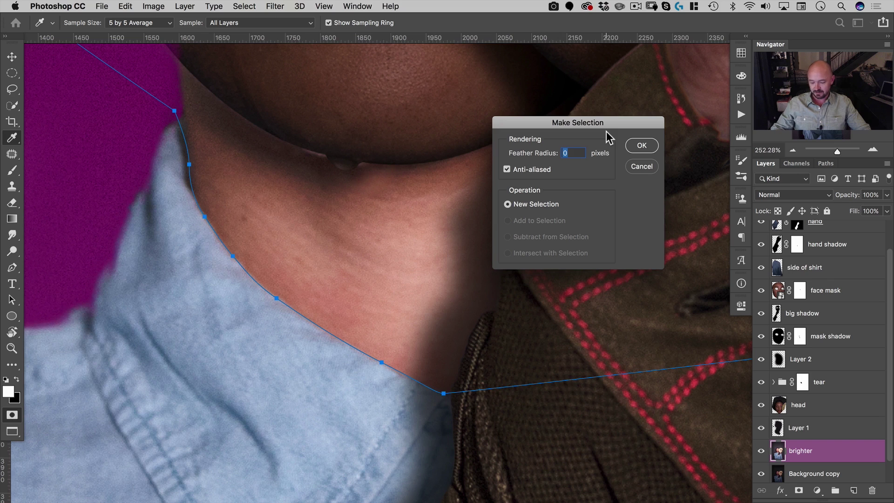
{"action": "key", "text": "Return"}
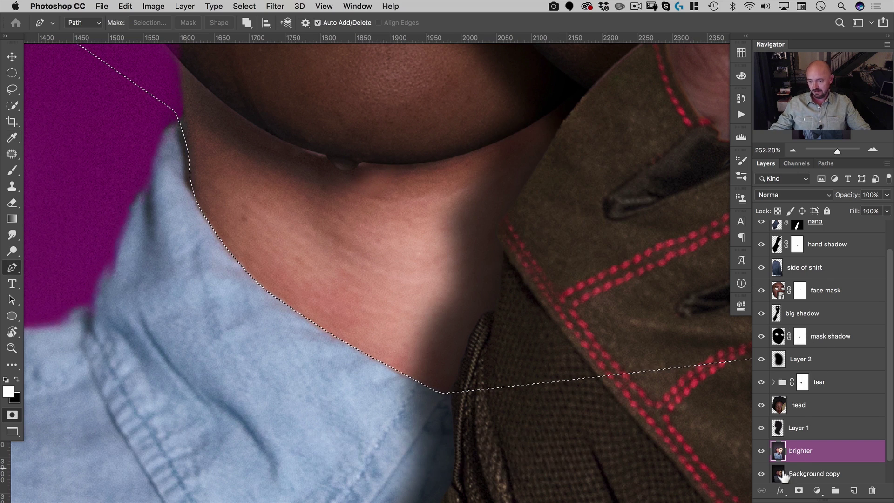
{"action": "key", "text": "super+BackSpace"}
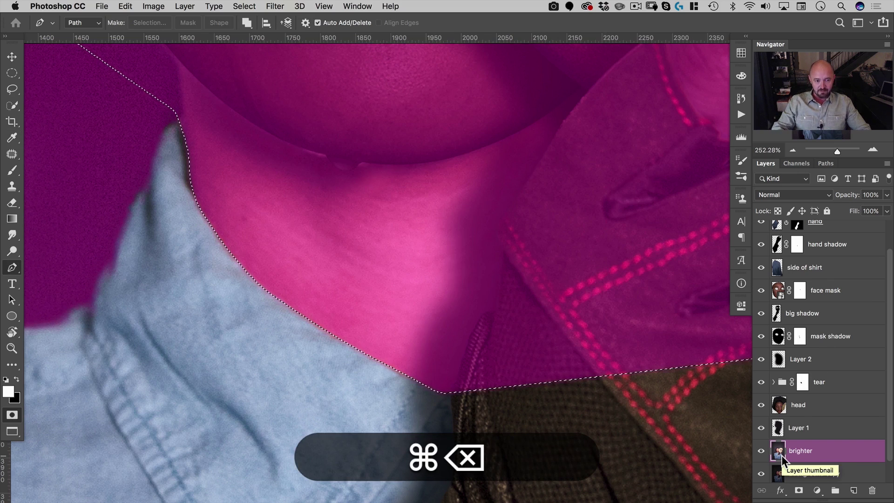
{"action": "left_click_drag", "start_coordinate": [443, 206], "coordinate": [375, 226]}
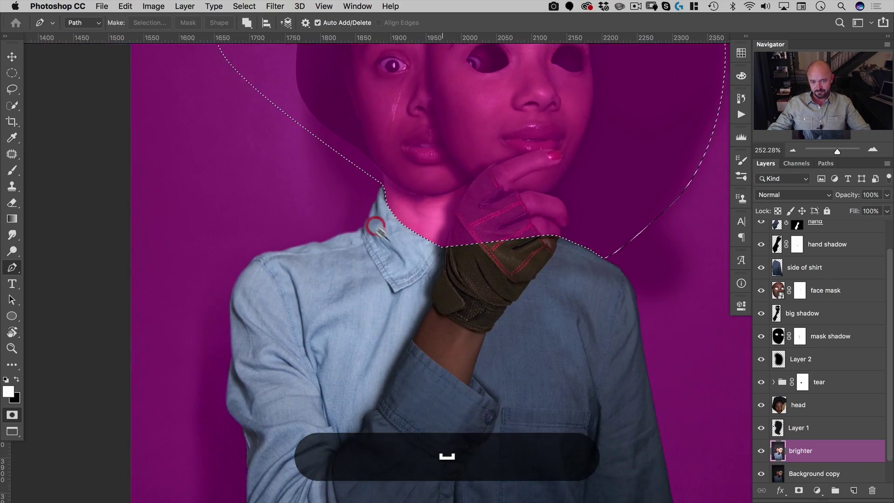
{"action": "left_click_drag", "start_coordinate": [435, 275], "coordinate": [368, 175]}
{"action": "left_click_drag", "start_coordinate": [425, 183], "coordinate": [445, 177]}
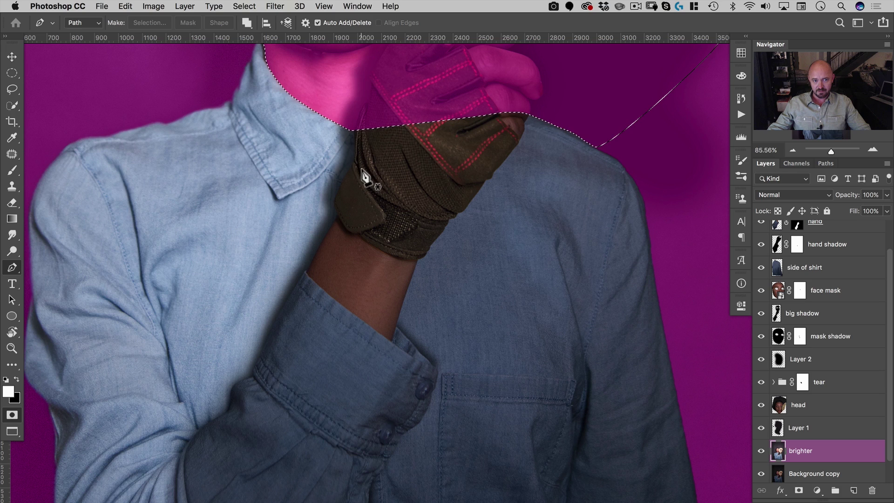
{"action": "key", "text": "super+d"}
Load the hand layer's mask as a selection
{"action": "scroll", "coordinate": [780, 257], "scroll_direction": "up", "scroll_amount": 2}
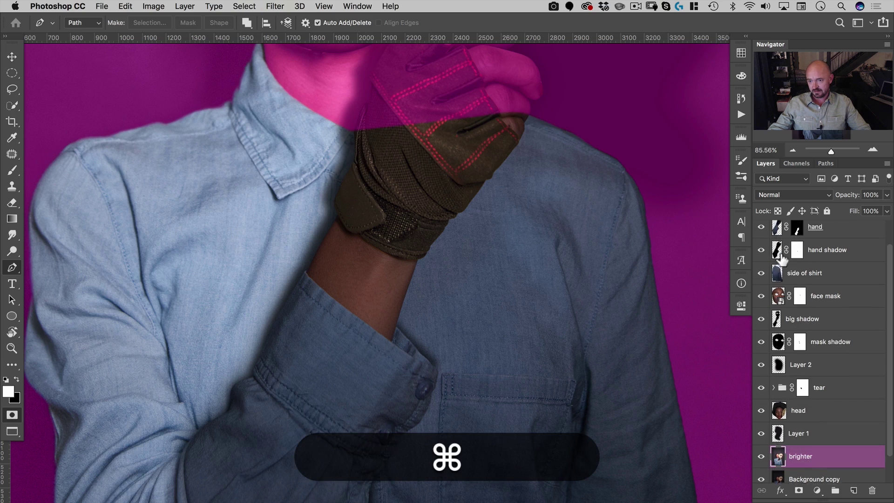
{"action": "left_click", "coordinate": [798, 255], "text": "super"}
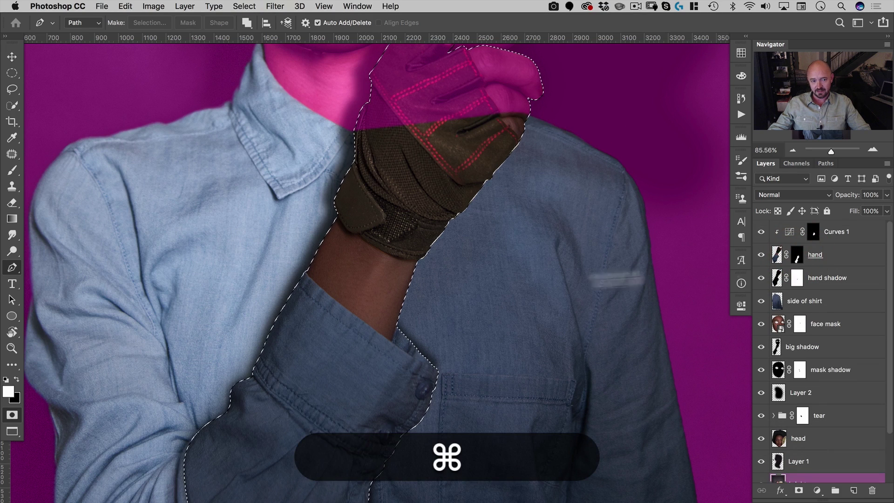
{"action": "left_click_drag", "start_coordinate": [320, 266], "coordinate": [314, 200]}
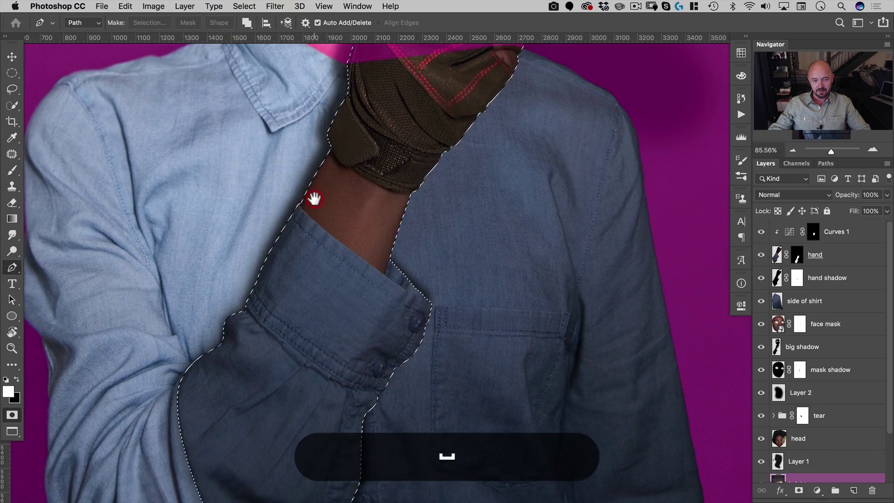
{"action": "left_click_drag", "start_coordinate": [347, 242], "coordinate": [385, 237]}
{"action": "left_click", "coordinate": [383, 225]}
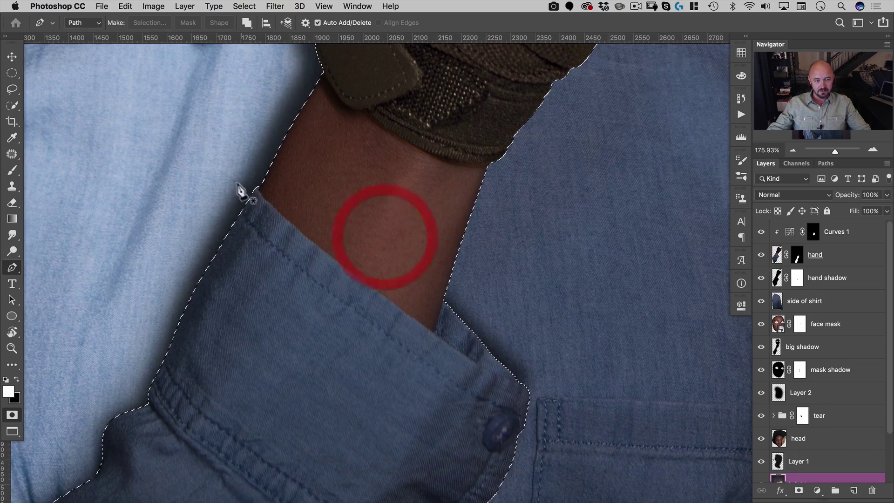
Start a subtracting Lasso outline along the cuff's edge, following it across the wrist to the far side of the arm
{"action": "left_click", "coordinate": [12, 89]}
{"action": "key", "text": "shift"}
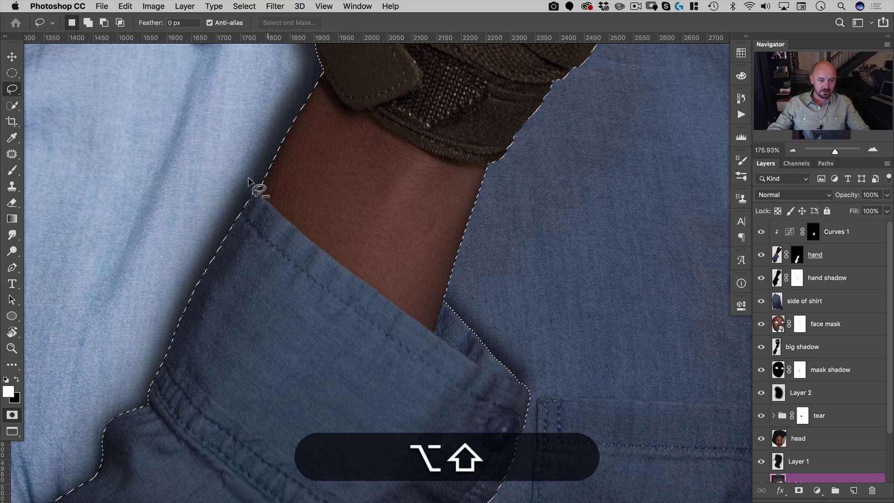
{"action": "left_click_drag", "start_coordinate": [254, 183], "coordinate": [260, 194]}
{"action": "left_click", "coordinate": [264, 199], "text": "alt"}
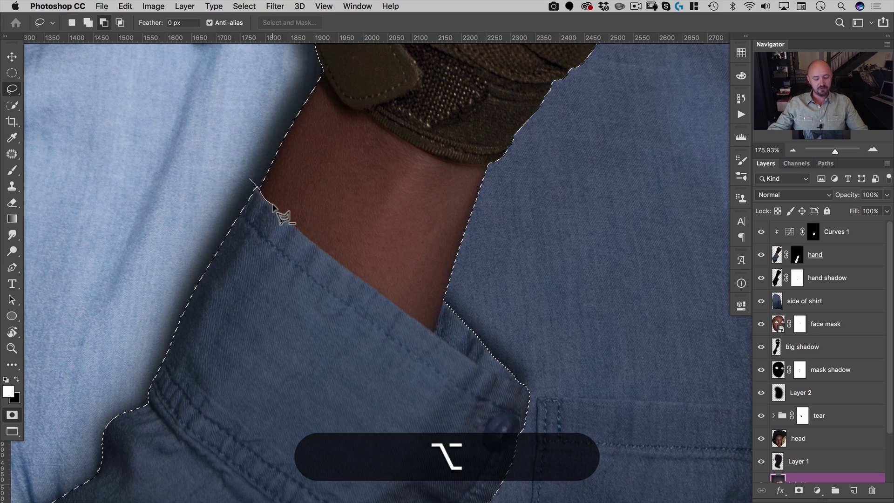
{"action": "left_click", "coordinate": [275, 202], "text": "alt"}
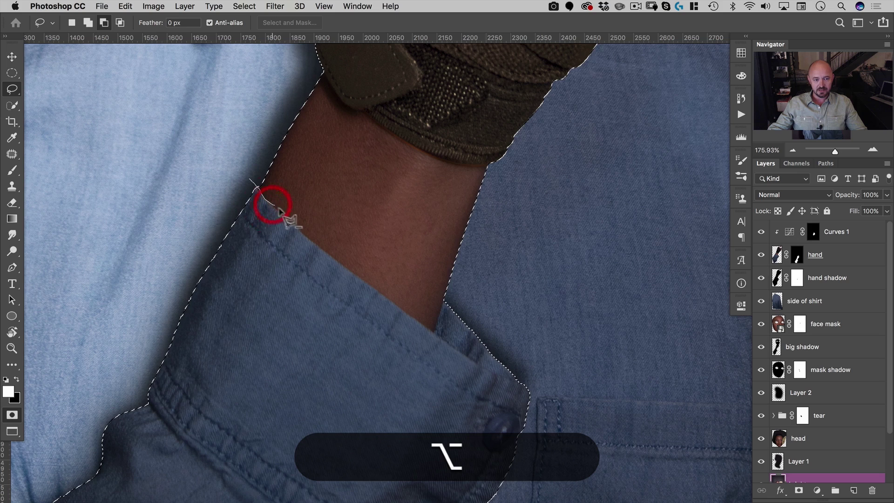
{"action": "left_click", "coordinate": [283, 215], "text": "alt"}
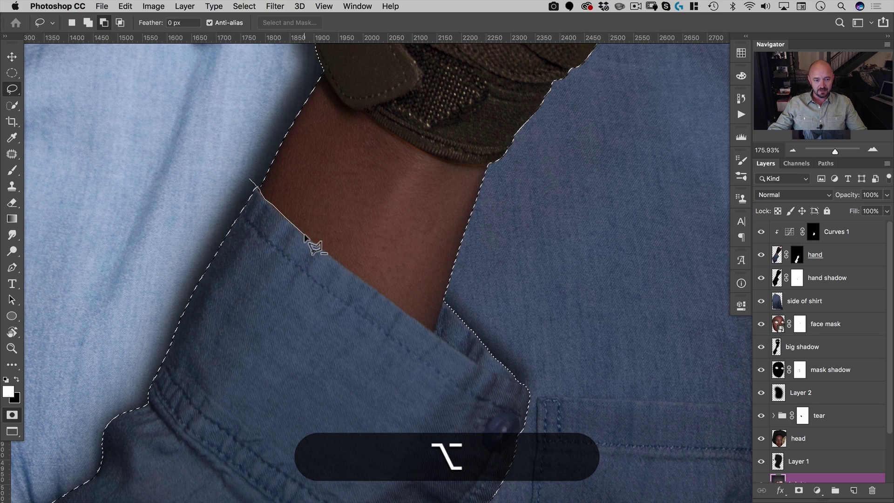
{"action": "left_click", "coordinate": [338, 261], "text": "alt"}
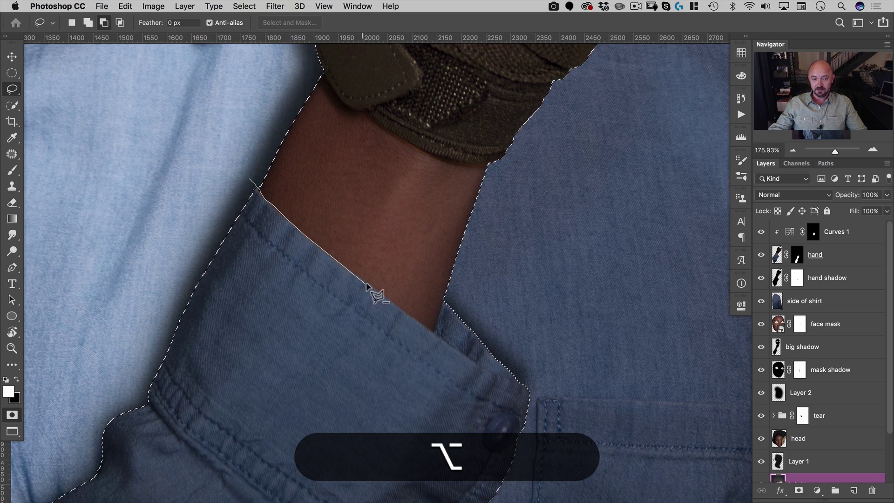
{"action": "left_click", "coordinate": [368, 280], "text": "alt"}
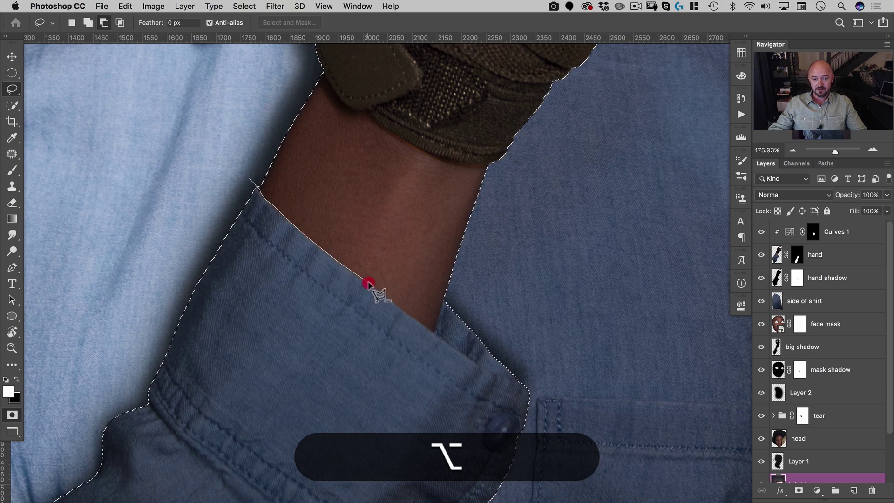
{"action": "left_click", "coordinate": [409, 315], "text": "alt"}
{"action": "left_click", "coordinate": [428, 329], "text": "alt"}
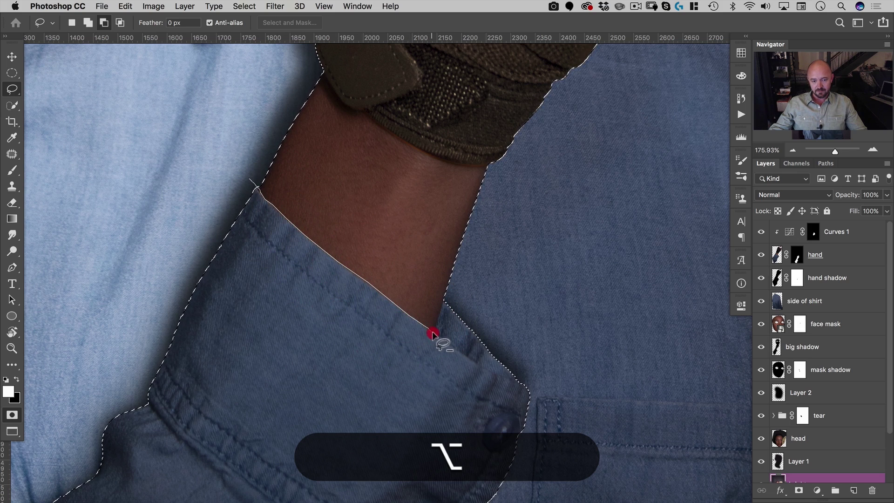
{"action": "left_click", "coordinate": [443, 303], "text": "alt"}
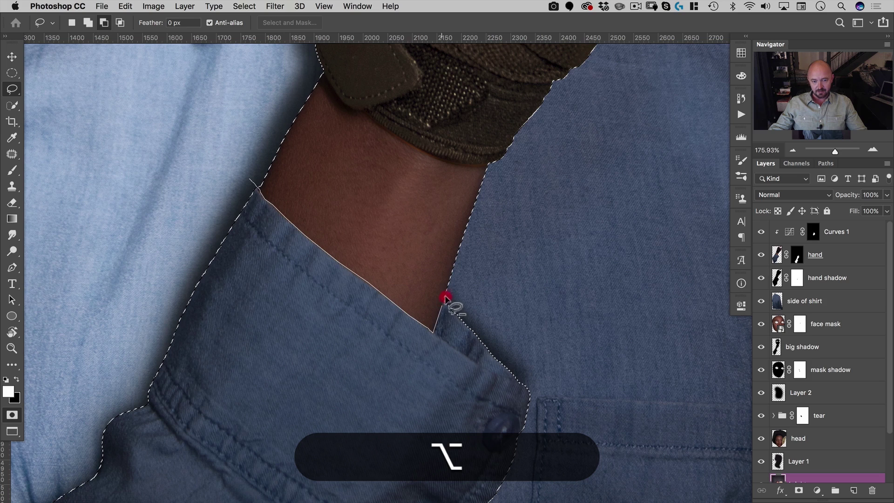
Close the subtracting outline around the cuff and subtract the remaining sleeve with a second loop, leaving only hand and wrist selected
{"action": "mouse_move", "coordinate": [479, 287]}
{"action": "left_mouse_down"}
{"action": "mouse_move", "coordinate": [553, 295]}
{"action": "mouse_move", "coordinate": [611, 334]}
{"action": "mouse_move", "coordinate": [621, 400]}
{"action": "mouse_move", "coordinate": [587, 460]}
{"action": "left_mouse_up"}
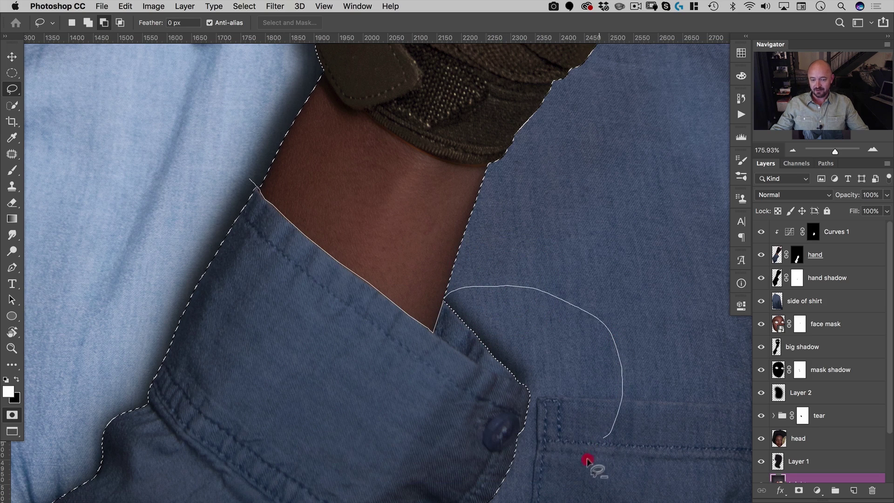
{"action": "mouse_move", "coordinate": [548, 501]}
{"action": "left_mouse_down"}
{"action": "mouse_move", "coordinate": [256, 418]}
{"action": "mouse_move", "coordinate": [175, 324]}
{"action": "mouse_move", "coordinate": [182, 190]}
{"action": "mouse_move", "coordinate": [203, 150]}
{"action": "left_mouse_up"}
{"action": "left_click_drag", "start_coordinate": [454, 232], "coordinate": [475, 134]}
{"action": "key", "text": "alt"}
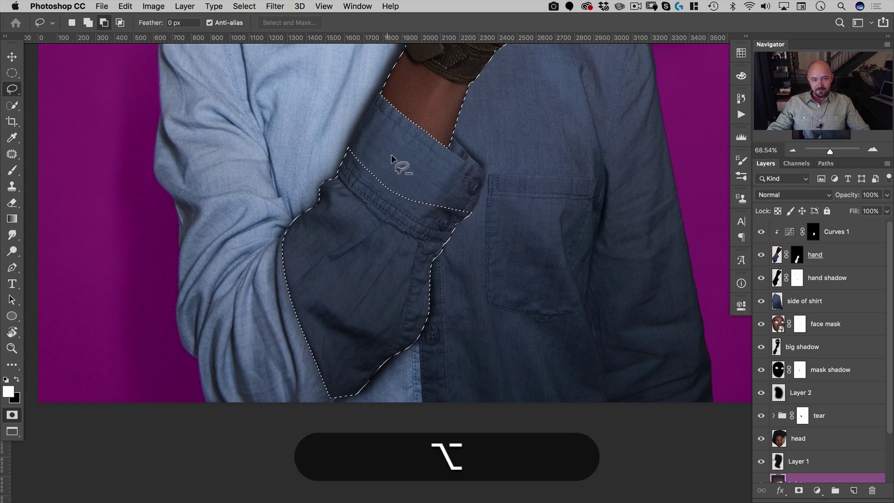
{"action": "mouse_move", "coordinate": [392, 154]}
{"action": "left_mouse_down"}
{"action": "mouse_move", "coordinate": [255, 188]}
{"action": "mouse_move", "coordinate": [246, 324]}
{"action": "mouse_move", "coordinate": [331, 429]}
{"action": "mouse_move", "coordinate": [427, 429]}
{"action": "mouse_move", "coordinate": [487, 334]}
{"action": "mouse_move", "coordinate": [503, 207]}
{"action": "left_mouse_up"}
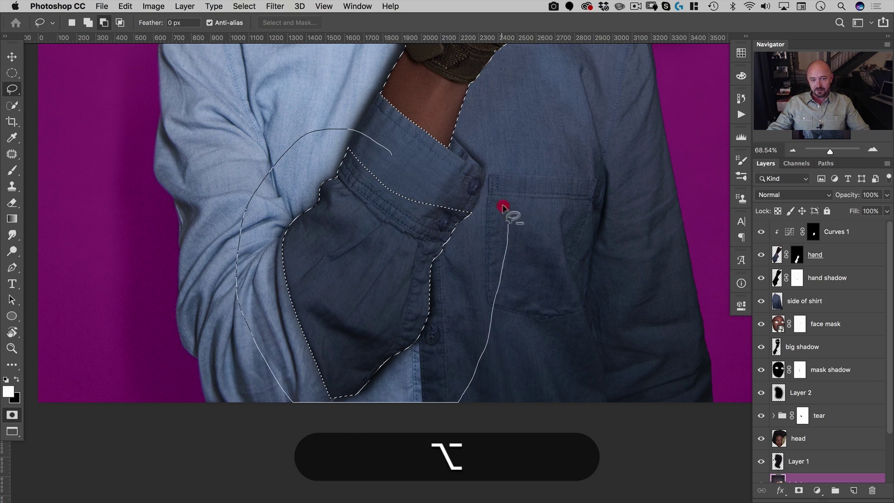
{"action": "left_click_drag", "start_coordinate": [417, 164], "coordinate": [411, 160]}
{"action": "left_click_drag", "start_coordinate": [523, 151], "coordinate": [459, 389]}
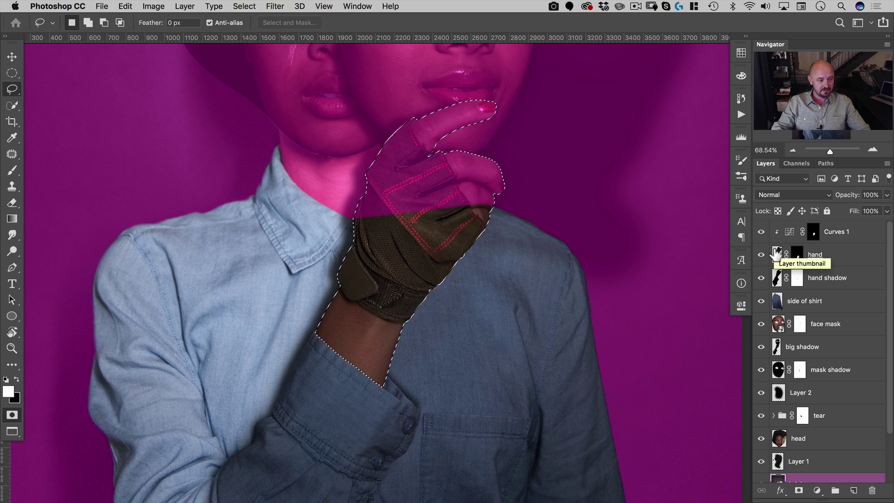
Fill the hand and wrist selection with black in the Quick Mask, deselect, and exit Quick Mask to load the shirt selection
{"action": "key", "text": "super"}
{"action": "key", "text": "super+BackSpace"}
{"action": "key", "text": "super+d"}
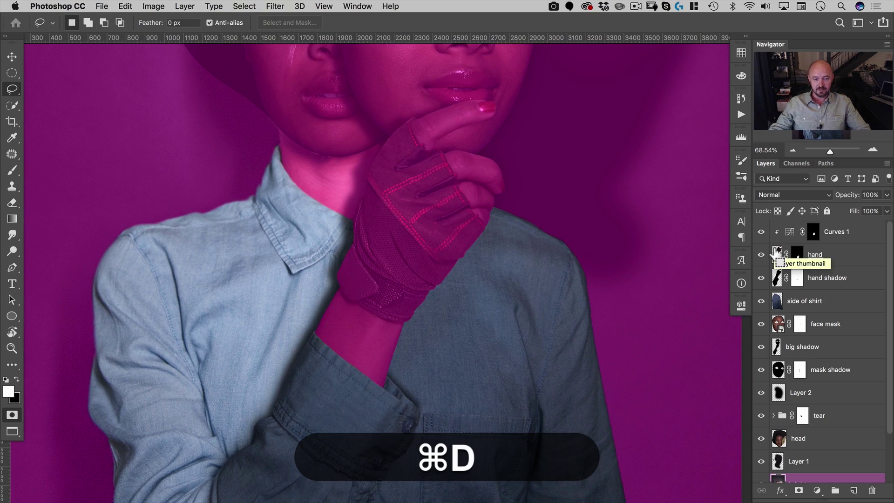
{"action": "key", "text": "super+space"}
{"action": "left_click_drag", "start_coordinate": [448, 150], "coordinate": [458, 198]}
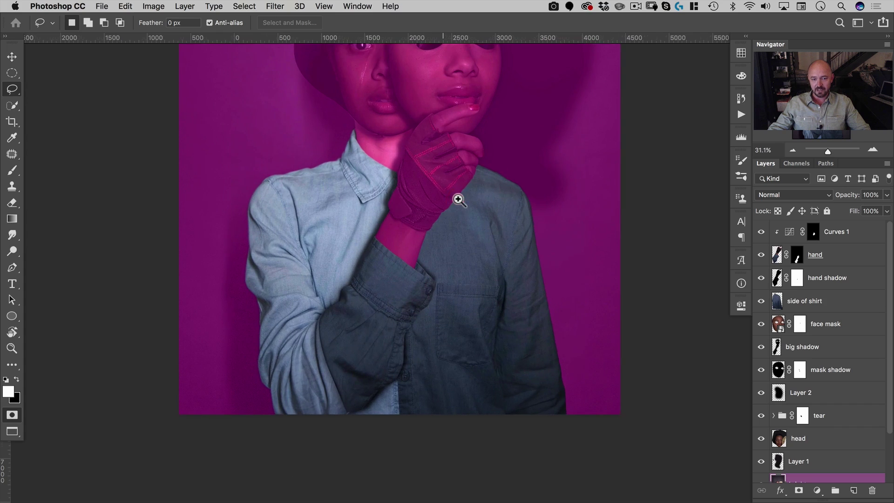
{"action": "key", "text": "q"}
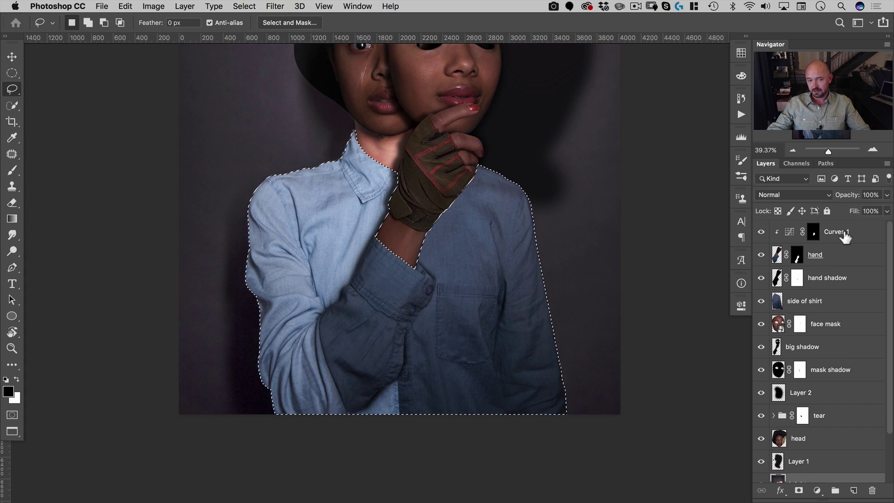
Make Curves 1 the active layer and delete the "brighter" layer
{"action": "left_click", "coordinate": [845, 237]}
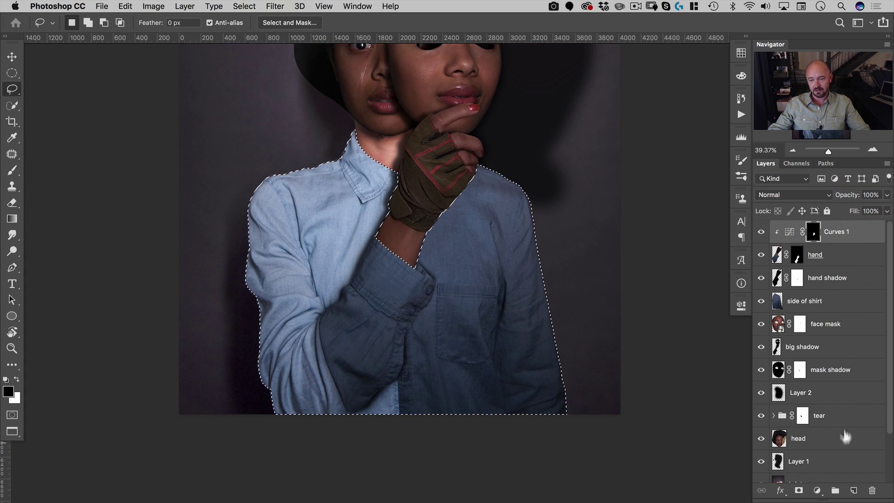
{"action": "scroll", "coordinate": [807, 453], "scroll_direction": "down", "scroll_amount": 3}
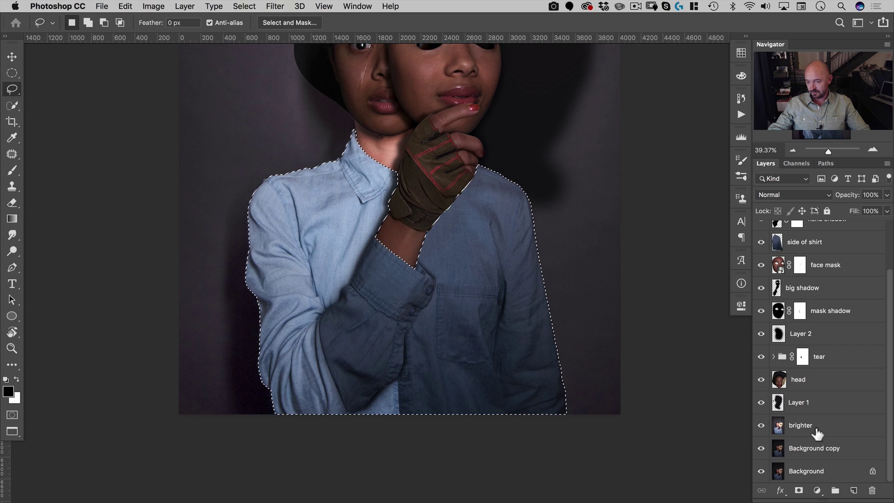
{"action": "left_click_drag", "start_coordinate": [817, 425], "coordinate": [873, 491]}
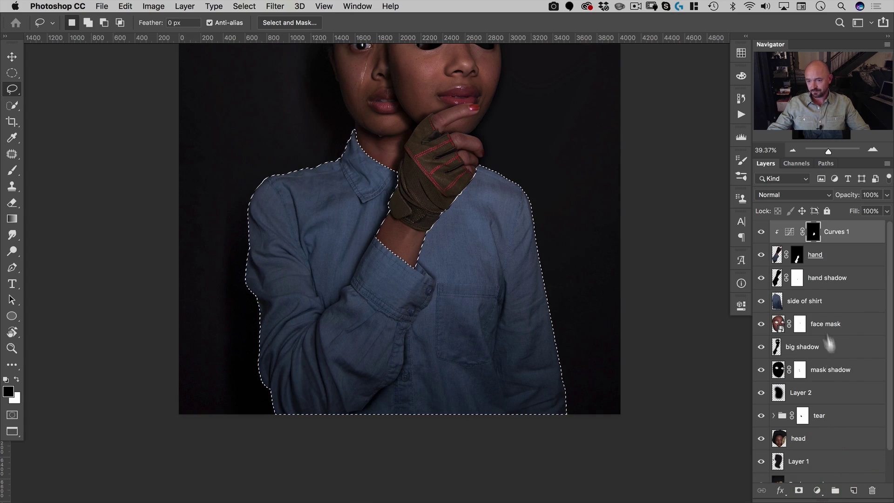
Add a Hue/Saturation adjustment layer masked to the shirt, with Hue +118 and Saturation +17
{"action": "left_click", "coordinate": [818, 490]}
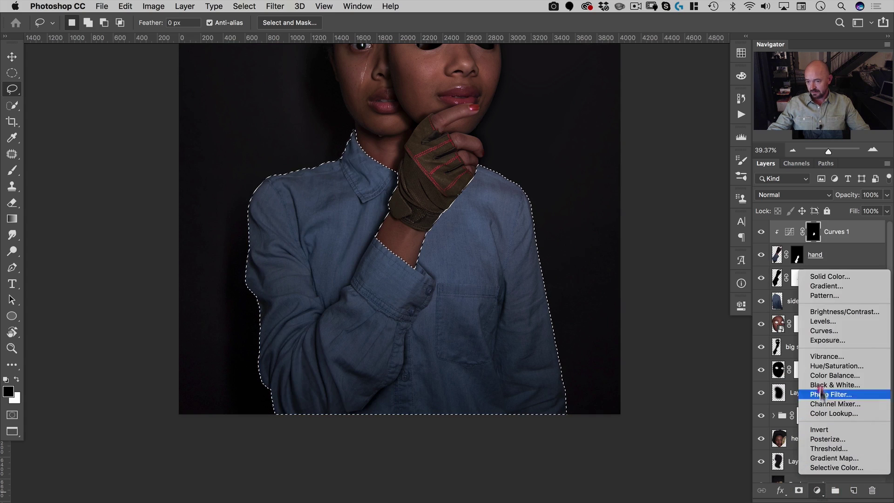
{"action": "left_click", "coordinate": [822, 367]}
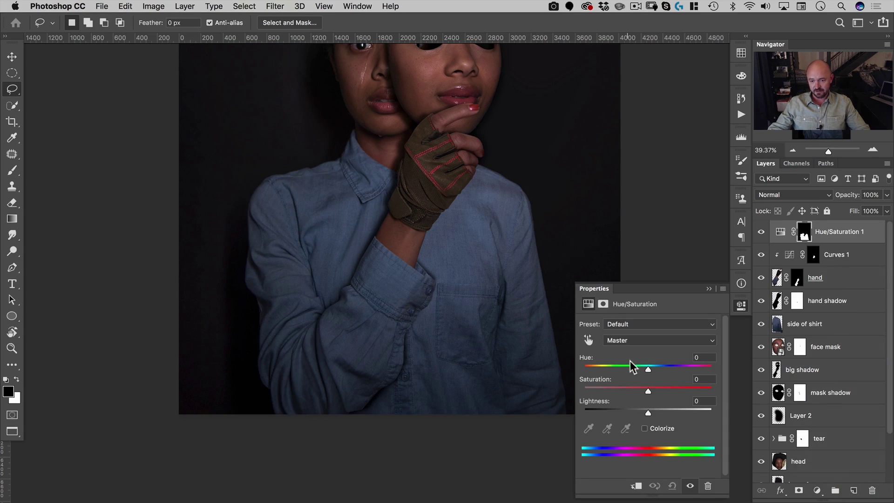
{"action": "left_click_drag", "start_coordinate": [630, 369], "coordinate": [610, 370]}
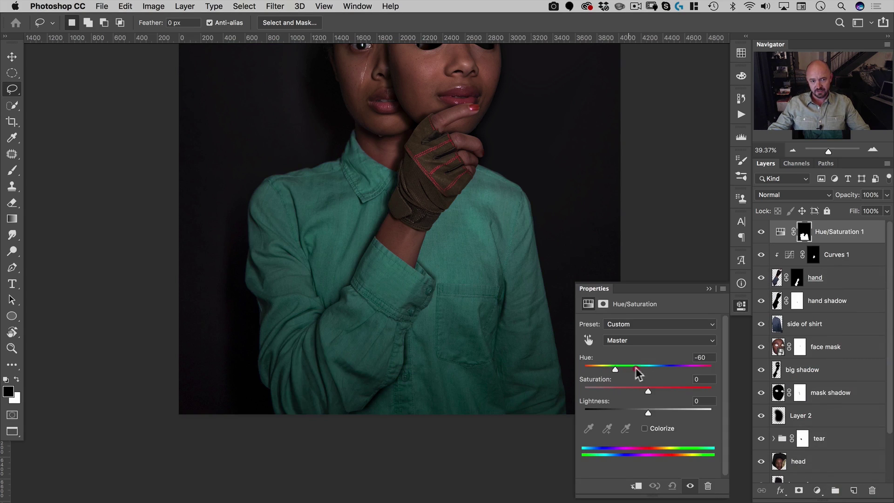
{"action": "left_click", "coordinate": [699, 367]}
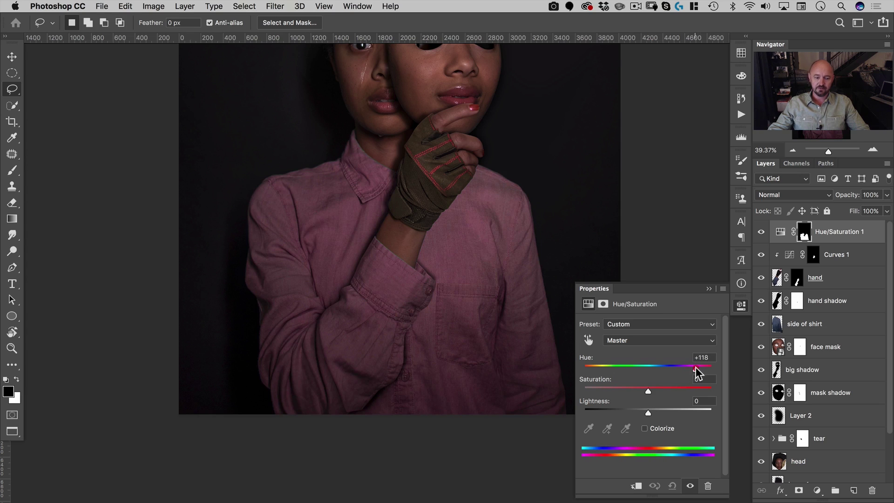
{"action": "left_click_drag", "start_coordinate": [696, 367], "coordinate": [695, 367]}
{"action": "left_click_drag", "start_coordinate": [649, 390], "coordinate": [658, 390]}
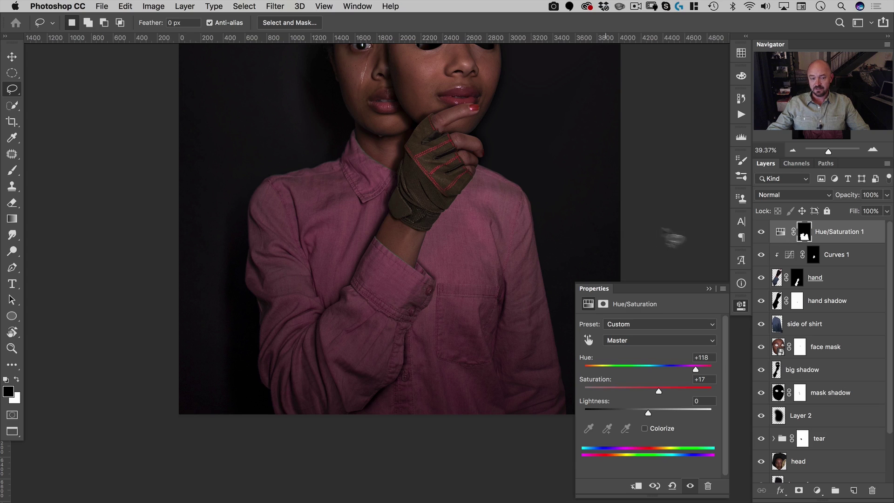
{"action": "left_click", "coordinate": [741, 306]}
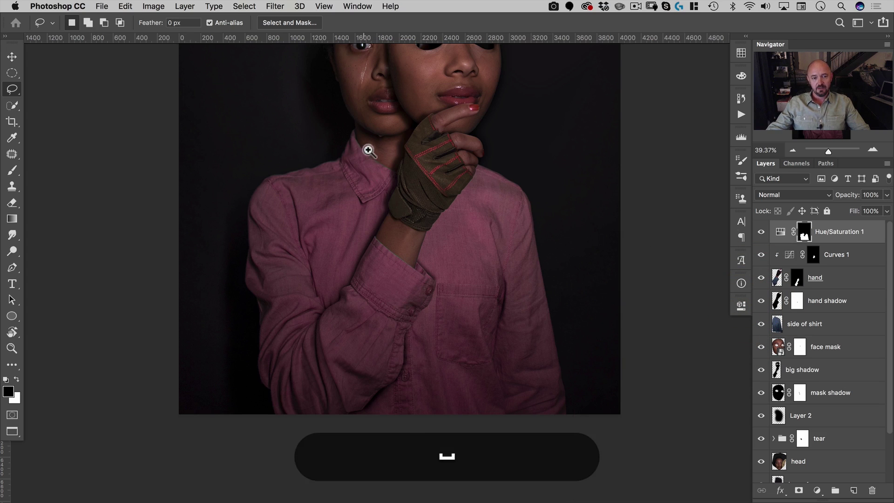
Load the Hue/Saturation layer's shirt mask as a selection and delete that adjustment layer
{"action": "left_click_drag", "start_coordinate": [368, 150], "coordinate": [450, 145]}
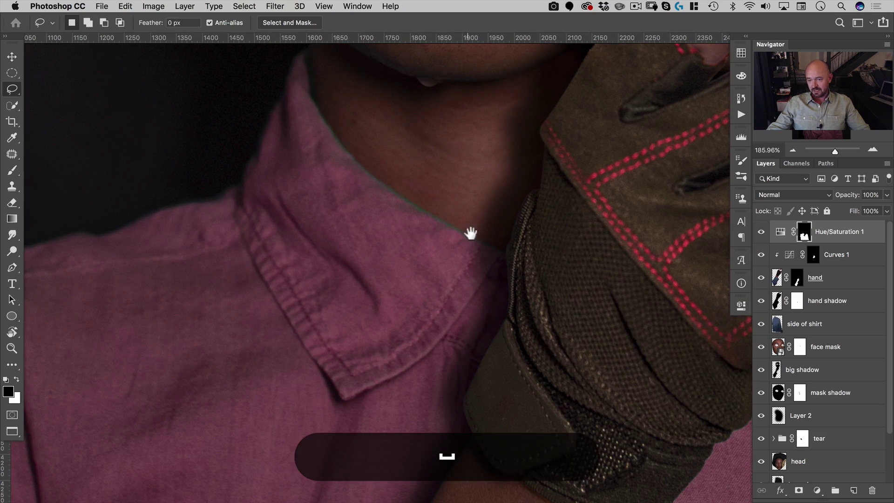
{"action": "left_click_drag", "start_coordinate": [471, 233], "coordinate": [511, 260]}
{"action": "left_click_drag", "start_coordinate": [354, 146], "coordinate": [375, 146]}
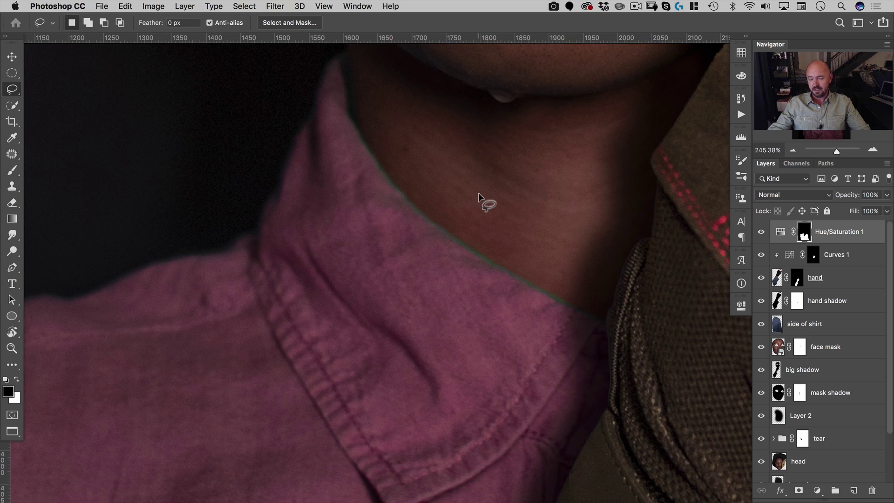
{"action": "left_click_drag", "start_coordinate": [804, 233], "coordinate": [872, 491]}
{"action": "left_click", "coordinate": [761, 232]}
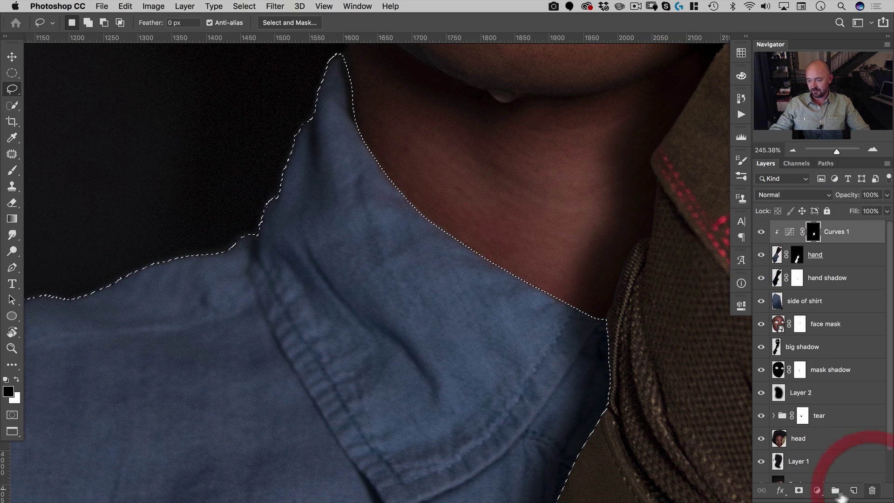
Add a Curves adjustment layer masked to the shirt selection
{"action": "left_click", "coordinate": [817, 491]}
{"action": "left_click", "coordinate": [818, 331]}
{"action": "key", "text": "space"}
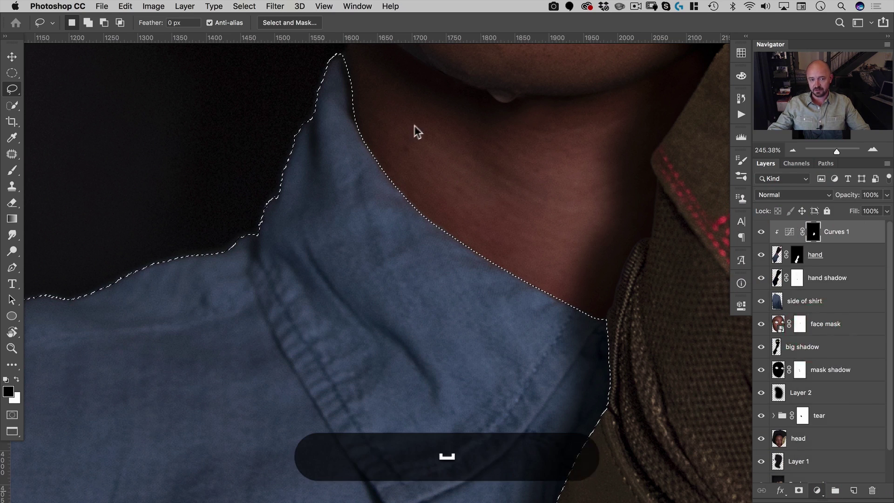
{"action": "left_click_drag", "start_coordinate": [394, 140], "coordinate": [321, 195]}
{"action": "left_click_drag", "start_coordinate": [485, 186], "coordinate": [448, 197]}
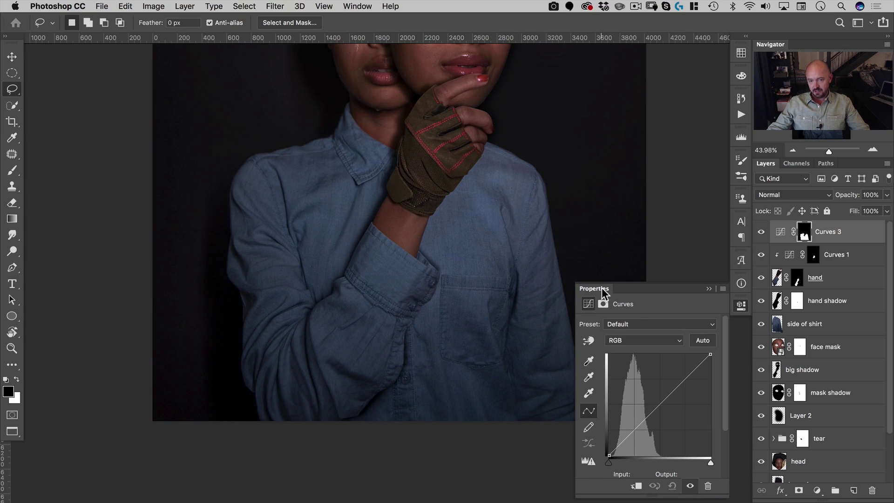
{"action": "left_click_drag", "start_coordinate": [602, 293], "coordinate": [588, 175]}
Lower the shirt's Green curve from input 139 to output 105, and its Blue curve from input 143 to output 96
{"action": "left_click", "coordinate": [625, 221]}
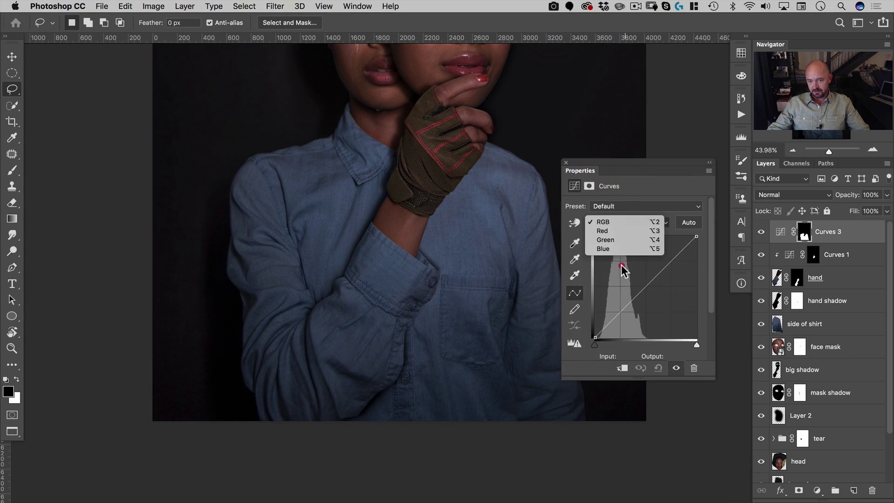
{"action": "left_click", "coordinate": [617, 240]}
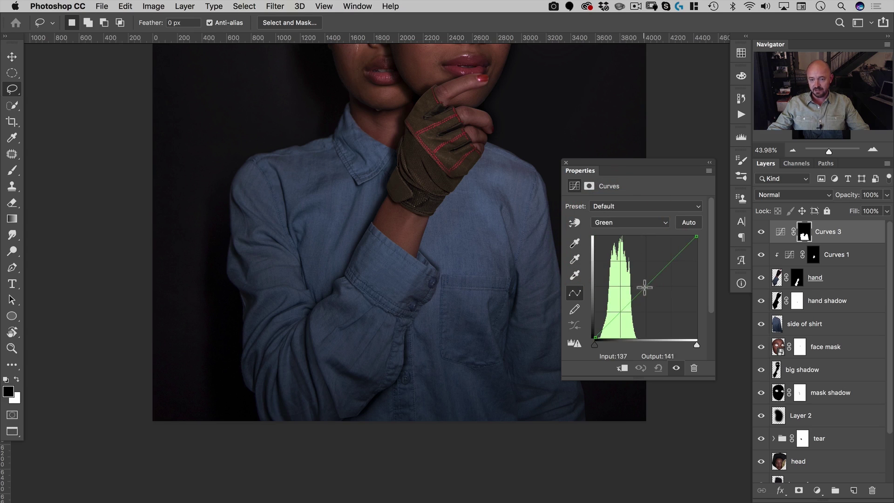
{"action": "left_click_drag", "start_coordinate": [646, 286], "coordinate": [650, 294]}
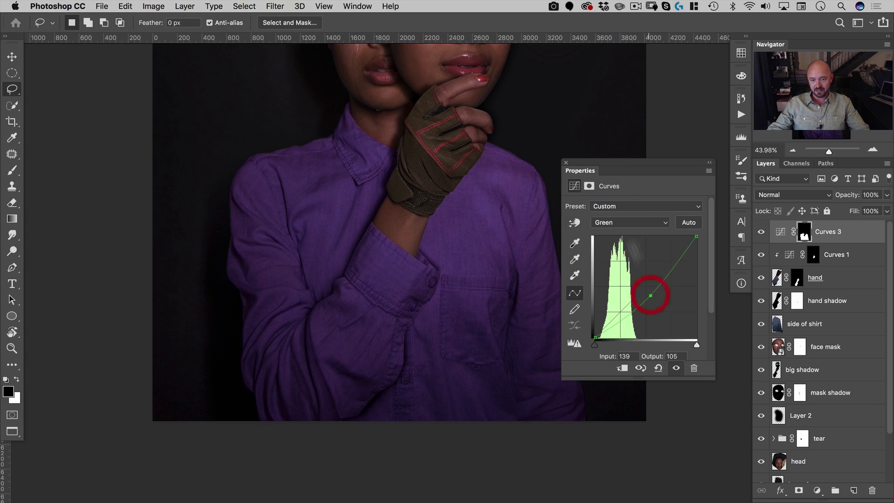
{"action": "left_click", "coordinate": [619, 223]}
{"action": "left_click", "coordinate": [610, 233]}
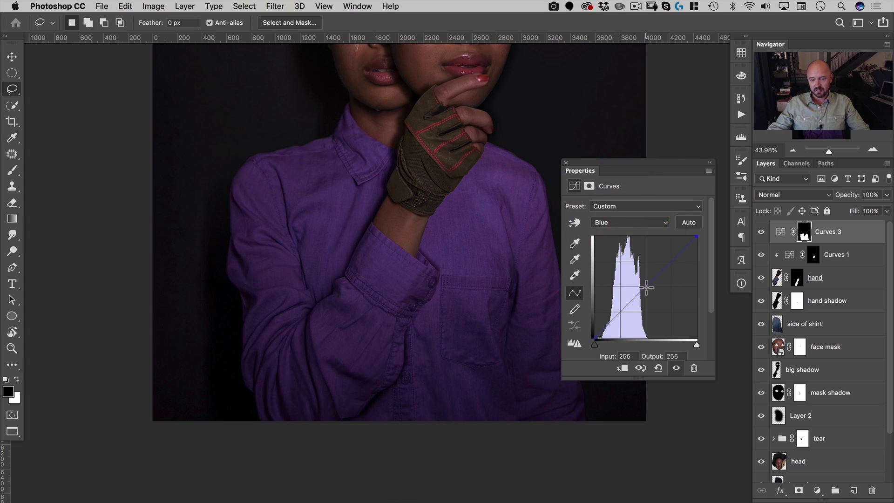
Raise the shirt's Red curve to output 157 at input 120, and lower the Green curve to output 98 at input 143
{"action": "left_click", "coordinate": [627, 224]}
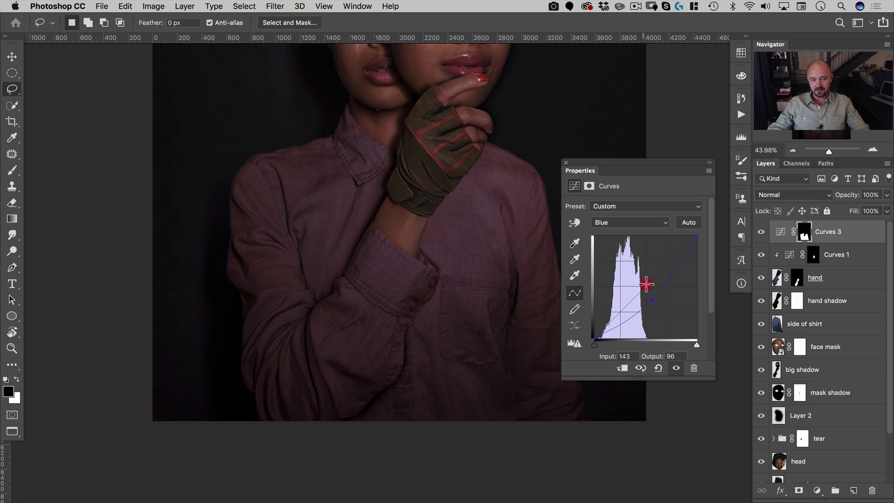
{"action": "key", "text": "alt+3"}
{"action": "left_click_drag", "start_coordinate": [645, 286], "coordinate": [645, 278]}
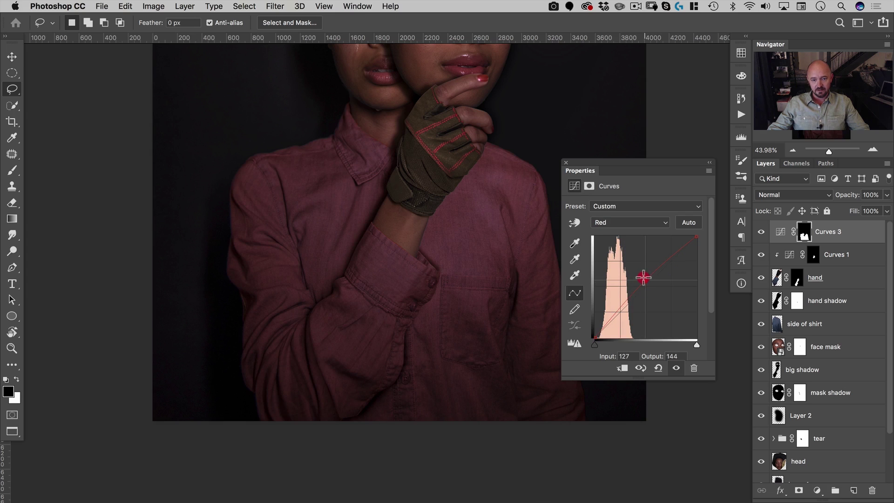
{"action": "left_click", "coordinate": [620, 225]}
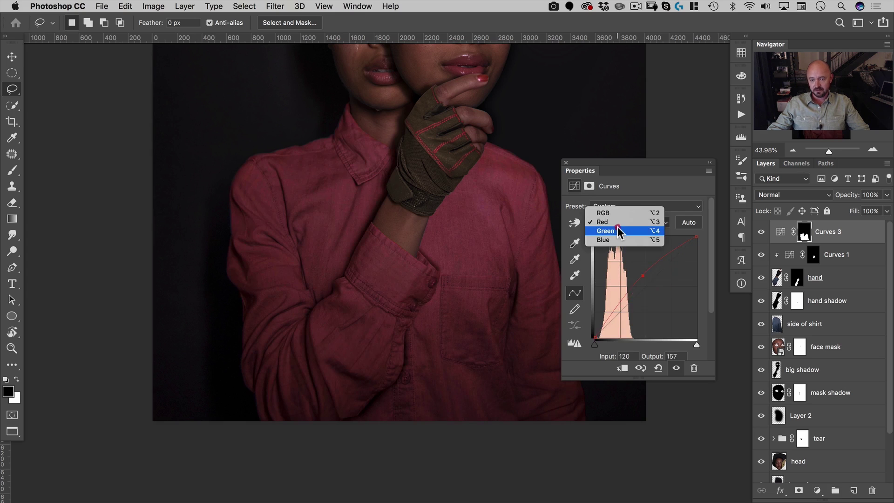
{"action": "left_click", "coordinate": [619, 231]}
{"action": "left_click_drag", "start_coordinate": [649, 282], "coordinate": [649, 294]}
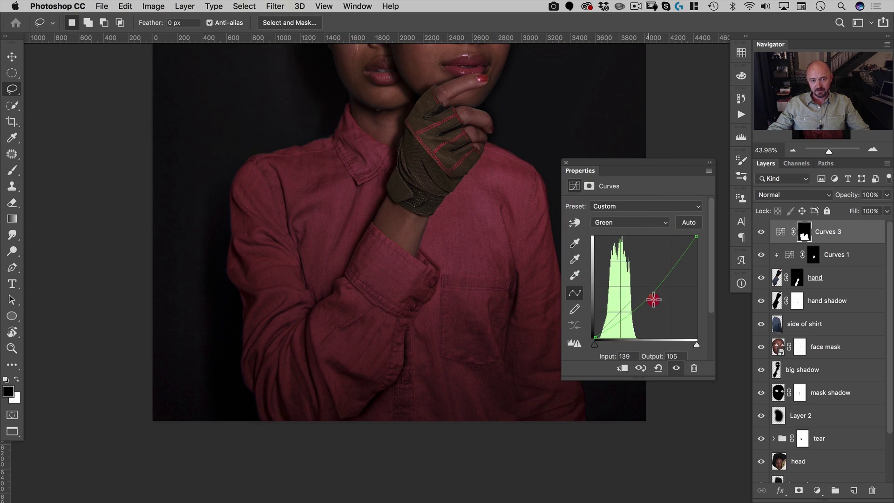
Refine the Blue curve to input 149, output 82, and the Green curve to input 144, output 92
{"action": "left_click", "coordinate": [619, 223]}
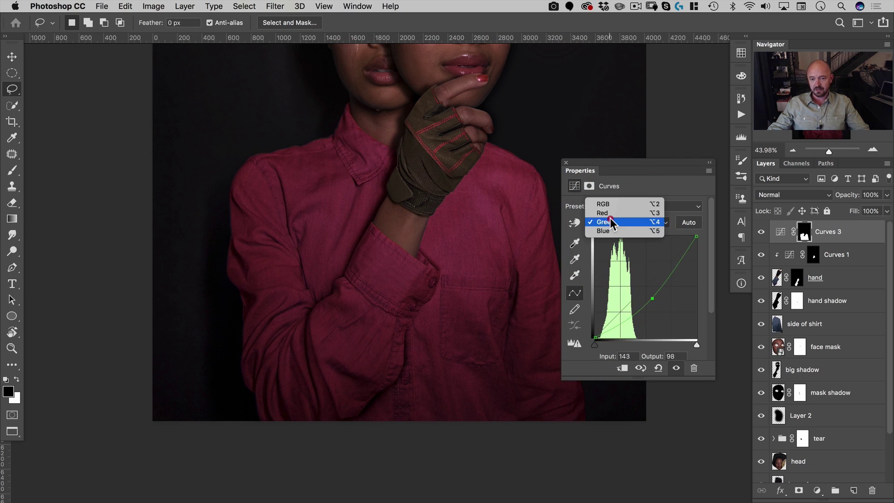
{"action": "left_click", "coordinate": [620, 233]}
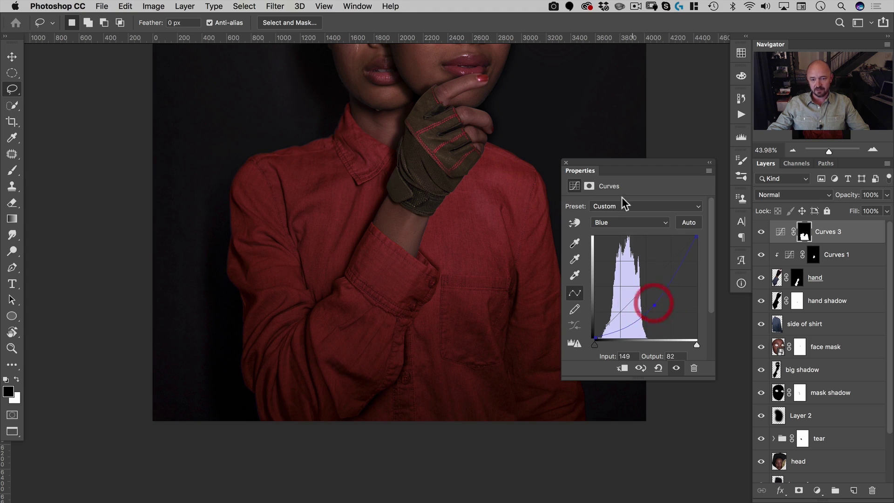
{"action": "left_click", "coordinate": [619, 223]}
{"action": "left_click", "coordinate": [619, 211]}
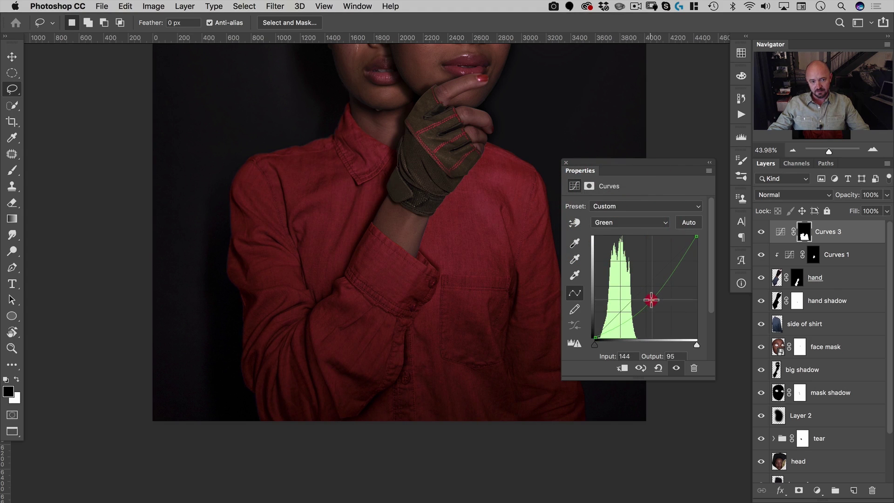
Darken the shirt by lowering the composite RGB curve to output 100 at input 117, and close the curve settings
{"action": "key", "text": "space"}
{"action": "left_click_drag", "start_coordinate": [433, 126], "coordinate": [465, 222]}
{"action": "key", "text": "super+r"}
{"action": "left_click", "coordinate": [629, 222]}
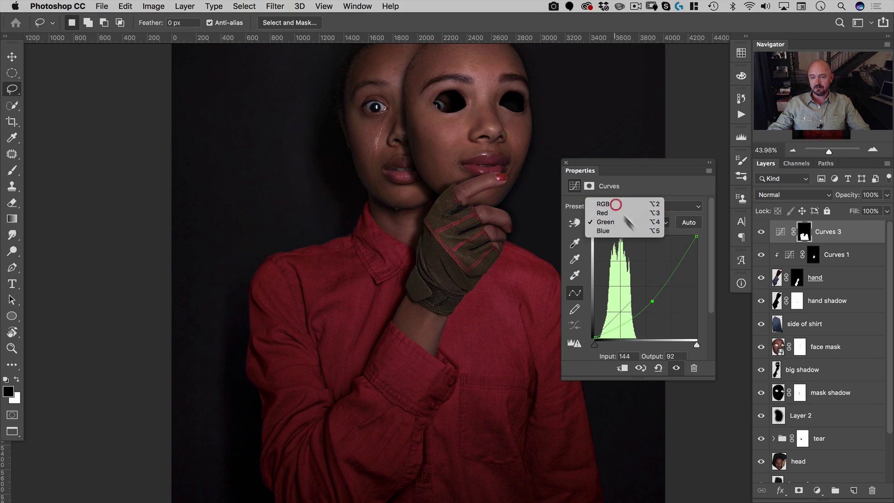
{"action": "left_click", "coordinate": [615, 205]}
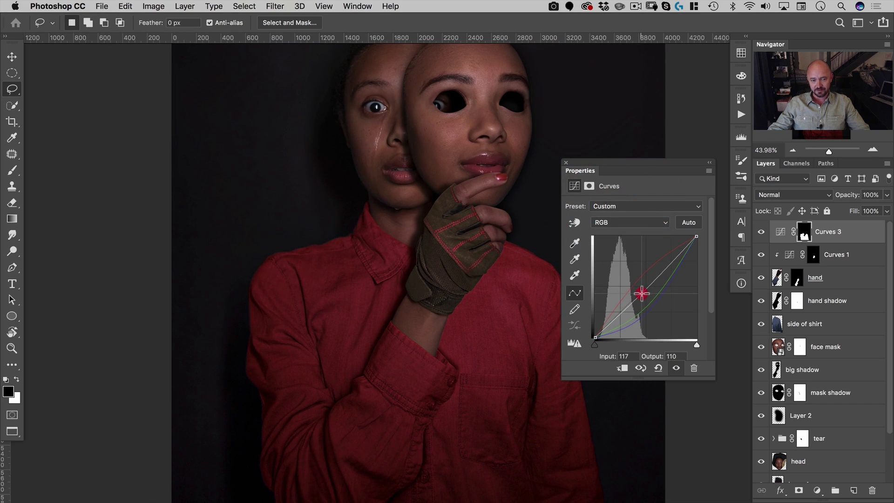
{"action": "left_click_drag", "start_coordinate": [643, 297], "coordinate": [642, 298]}
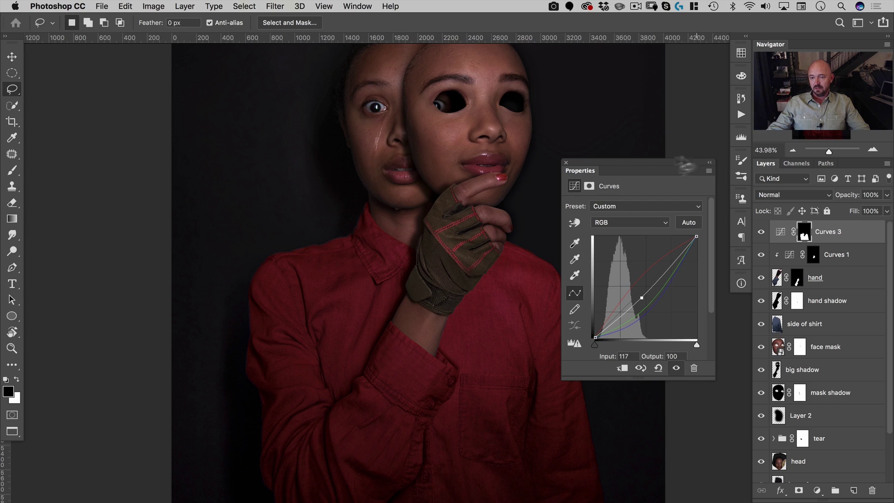
{"action": "left_click_drag", "start_coordinate": [589, 173], "coordinate": [724, 296]}
{"action": "scroll", "coordinate": [502, 271], "scroll_direction": "up", "scroll_amount": 3}
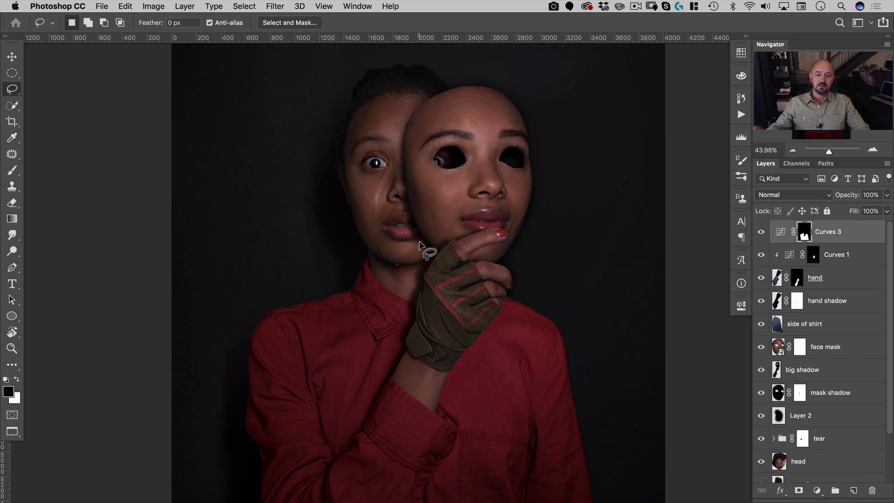
Create a new layer in Soft Light mode filled with the neutral 50% gray color
{"action": "left_click", "coordinate": [184, 6]}
{"action": "mouse_move", "coordinate": [189, 19]}
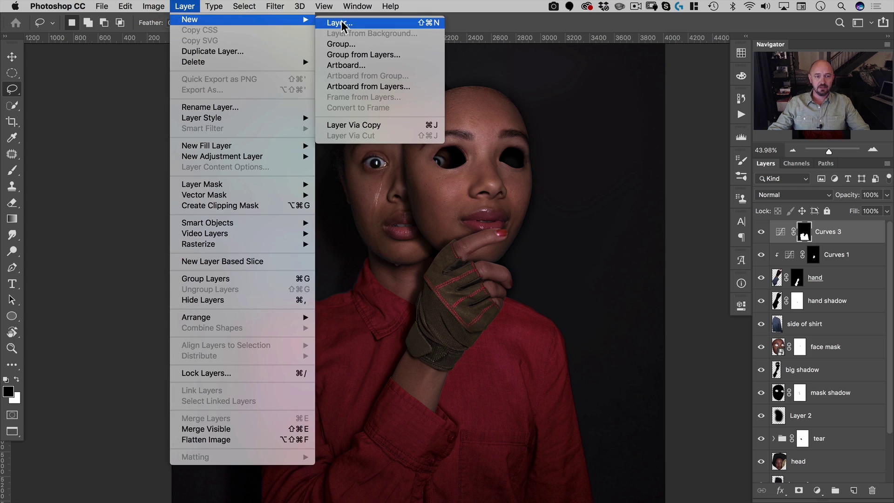
{"action": "left_click", "coordinate": [339, 23]}
{"action": "left_click", "coordinate": [517, 186]}
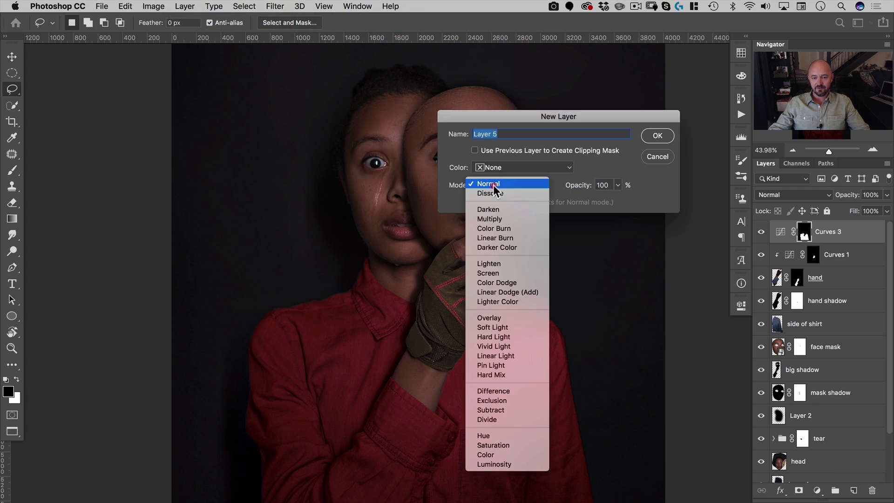
{"action": "left_click", "coordinate": [495, 325]}
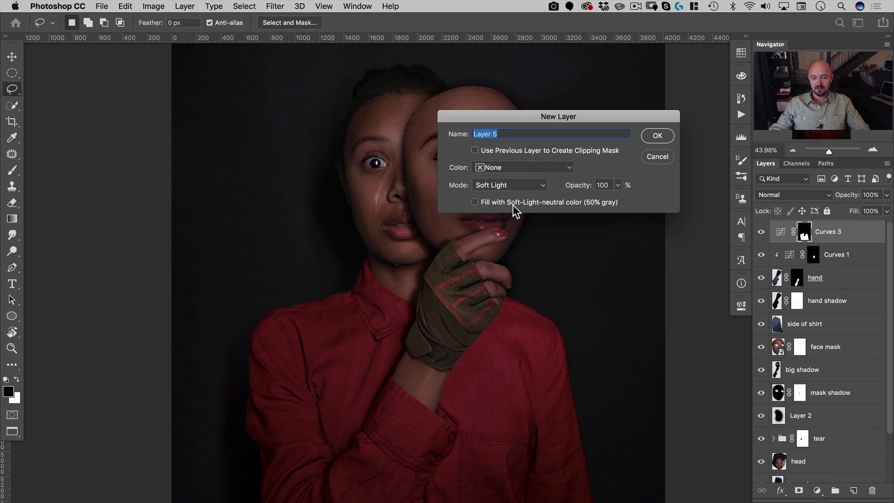
{"action": "left_click", "coordinate": [475, 202]}
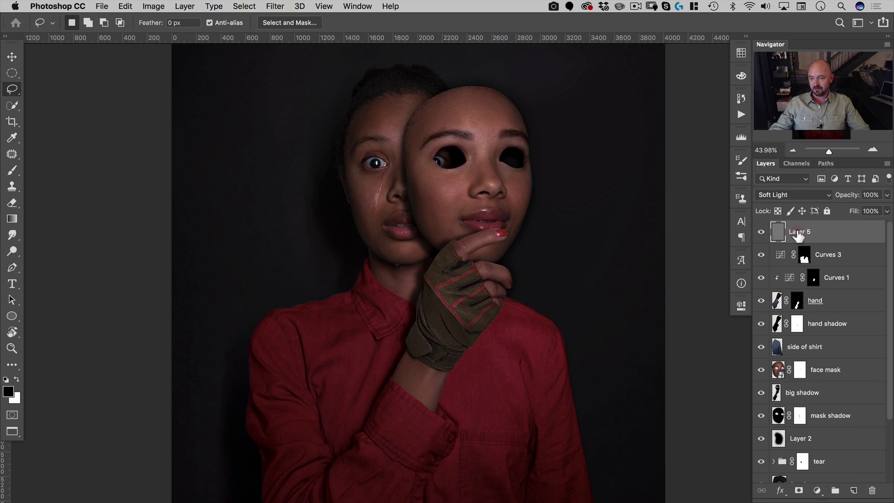
Rename the gray Soft Light layer "burn and dodge"
{"action": "double_click", "coordinate": [798, 233]}
{"action": "type", "text": "bor"}
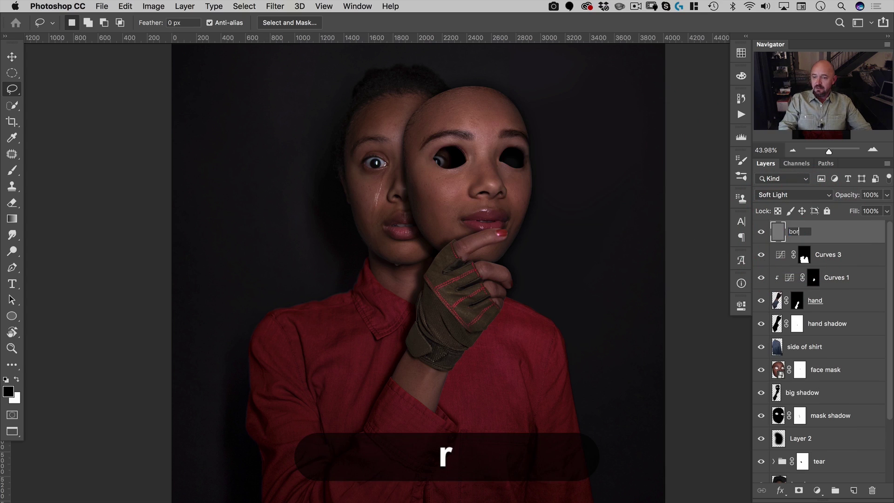
{"action": "type", "text": "n"}
{"action": "key", "text": "BackSpace"}
{"action": "key", "text": "BackSpace"}
{"action": "key", "text": "BackSpace"}
{"action": "type", "text": "urn"}
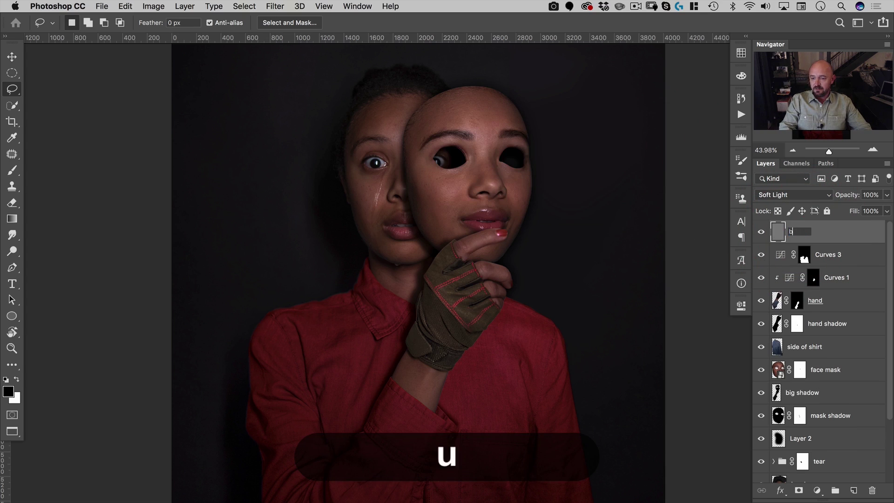
{"action": "type", "text": " and dodge"}
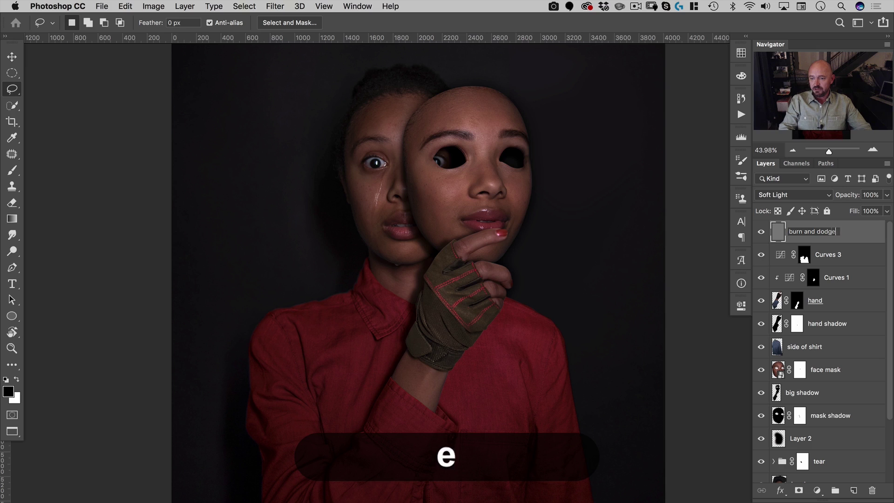
{"action": "key", "text": "Return"}
Set up the Brush tool at 20% opacity with a size of 251 px for painting over the faces
{"action": "mouse_move", "coordinate": [417, 167]}
{"action": "left_mouse_down"}
{"action": "mouse_move", "coordinate": [458, 135]}
{"action": "mouse_move", "coordinate": [379, 157]}
{"action": "left_mouse_up"}
{"action": "key", "text": "super+r"}
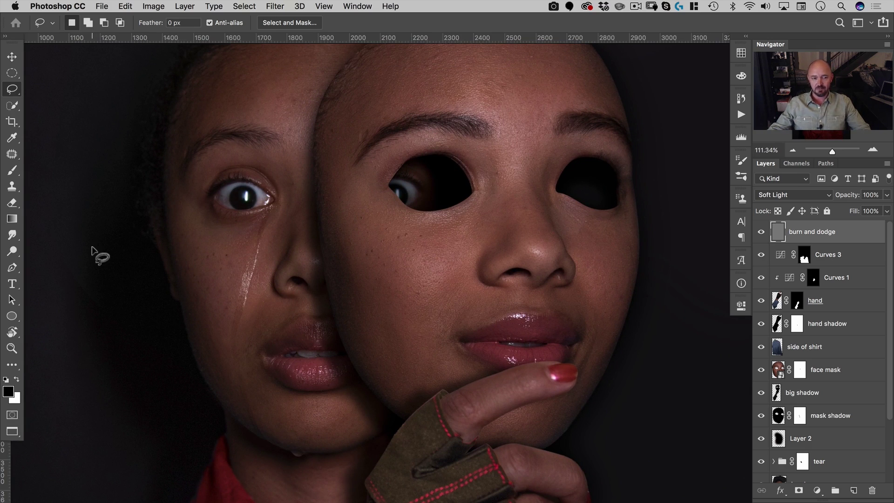
{"action": "key", "text": "space"}
{"action": "left_click_drag", "start_coordinate": [136, 230], "coordinate": [149, 245]}
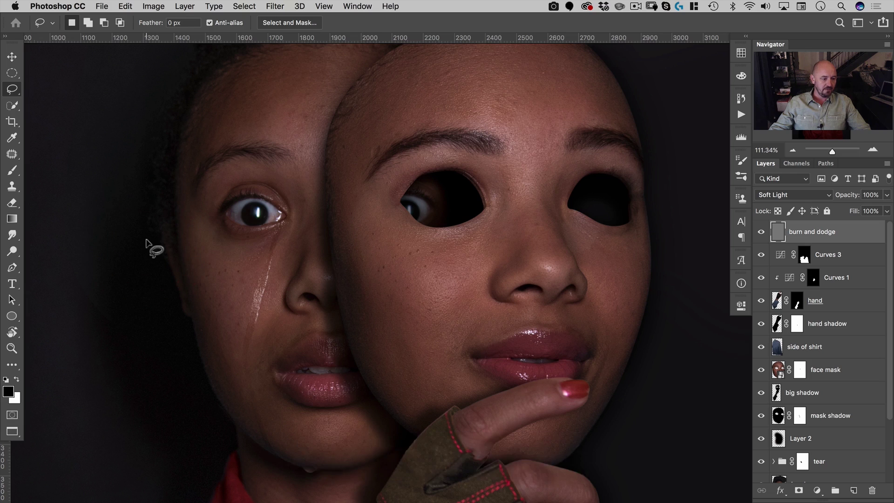
{"action": "key", "text": "b"}
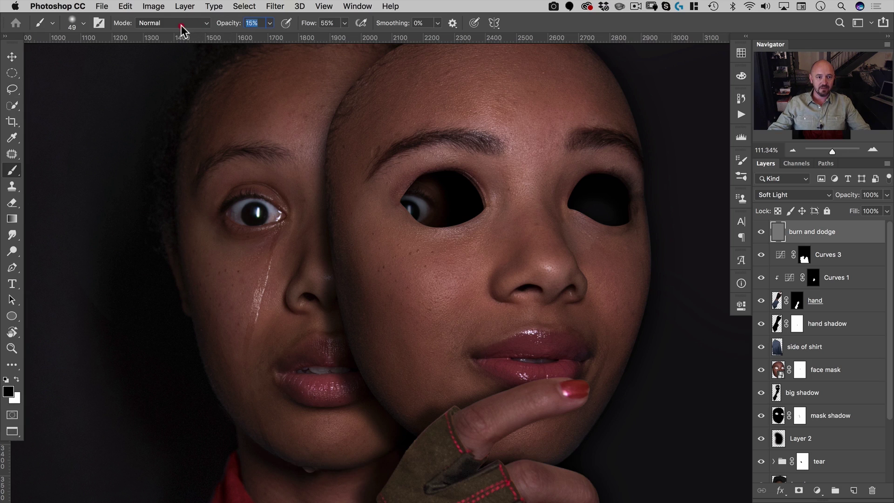
{"action": "type", "text": "20"}
{"action": "key", "text": "Return"}
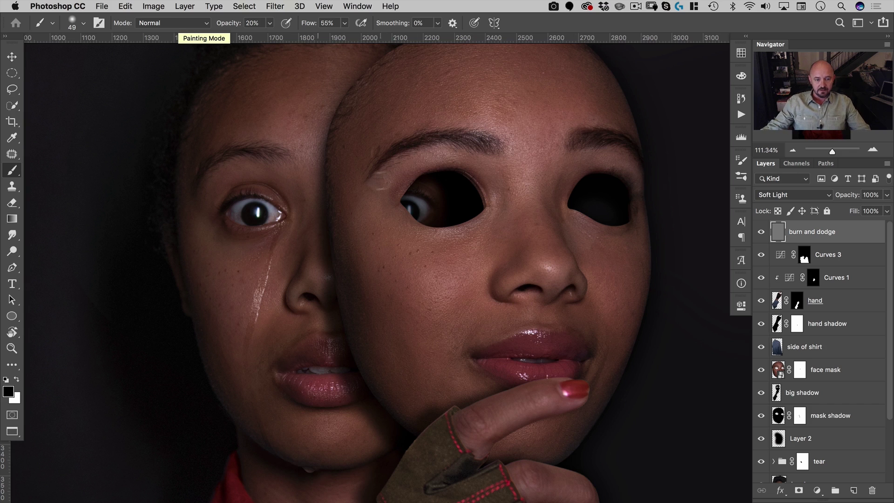
{"action": "left_click_drag", "start_coordinate": [434, 297], "coordinate": [382, 252]}
{"action": "mouse_move", "coordinate": [421, 261]}
{"action": "left_mouse_down"}
{"action": "mouse_move", "coordinate": [394, 270]}
{"action": "mouse_move", "coordinate": [439, 263]}
{"action": "mouse_move", "coordinate": [425, 266]}
{"action": "left_mouse_up"}
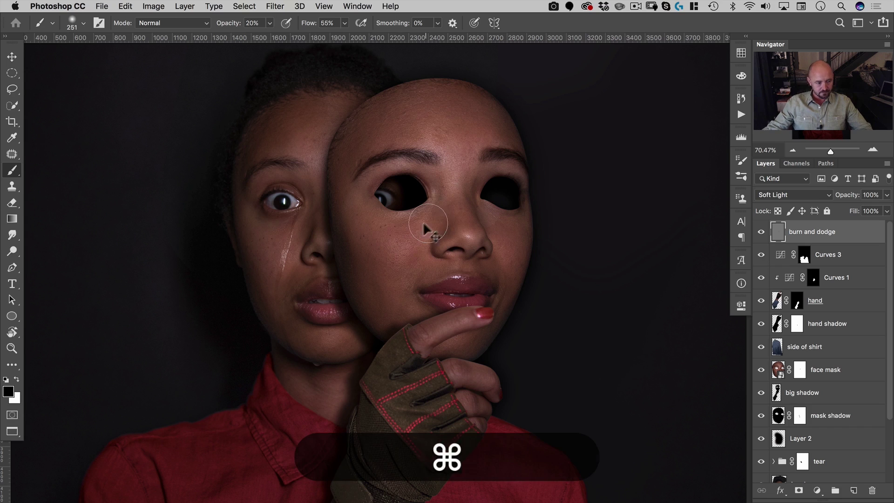
Undo the last stroke and set up a 197 px brush with black as the foreground color
{"action": "key", "text": "super+z"}
{"action": "key", "text": "super+x"}
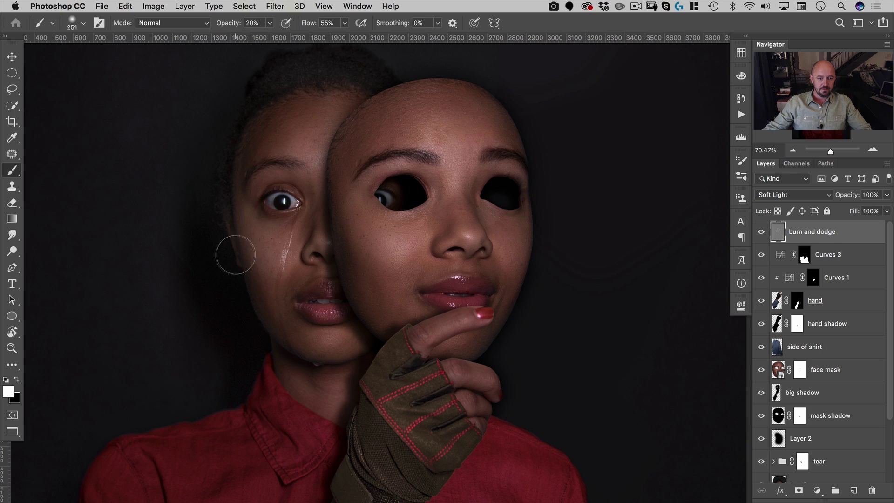
{"action": "key", "text": "x"}
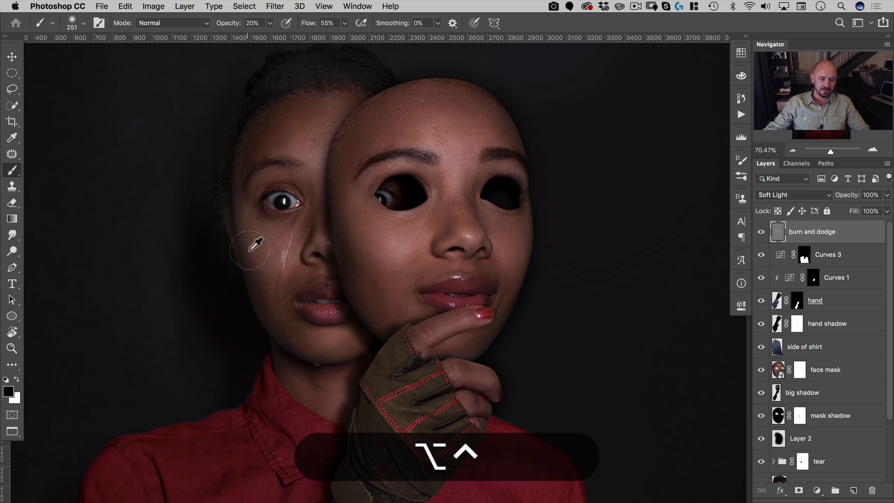
{"action": "left_click_drag", "start_coordinate": [250, 249], "coordinate": [228, 249]}
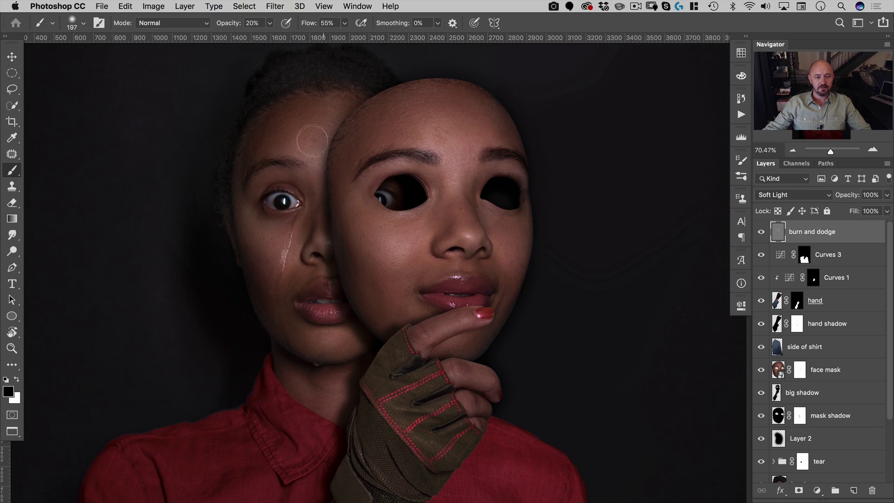
Darken the face mask's lower edge within a selection loaded from its layer, deselect, and burn the neck beneath the chin
{"action": "left_click", "coordinate": [778, 370], "text": "super"}
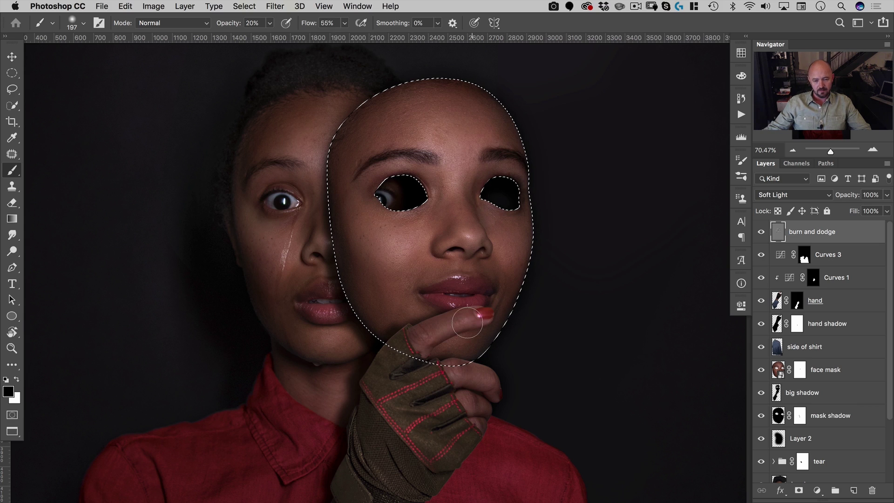
{"action": "mouse_move", "coordinate": [472, 346]}
{"action": "left_mouse_down"}
{"action": "mouse_move", "coordinate": [428, 354]}
{"action": "mouse_move", "coordinate": [503, 190]}
{"action": "mouse_move", "coordinate": [524, 216]}
{"action": "left_mouse_up"}
{"action": "key", "text": "space"}
{"action": "key", "text": "super+d"}
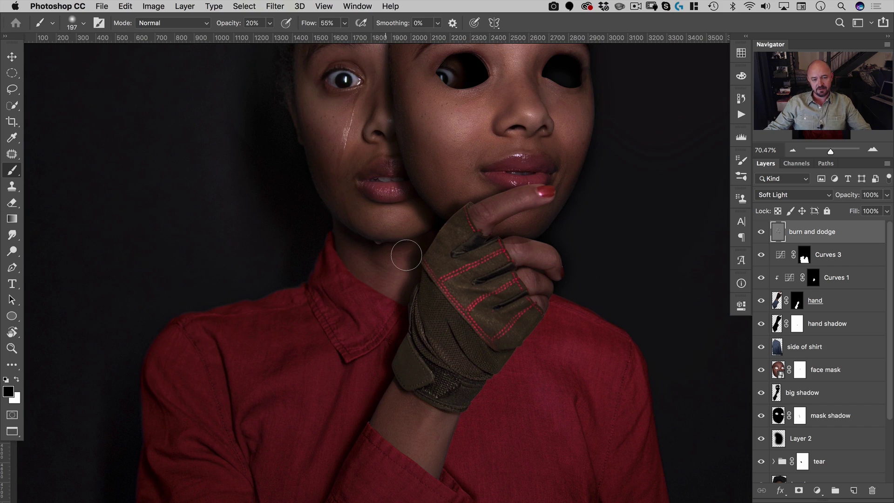
{"action": "left_click_drag", "start_coordinate": [406, 256], "coordinate": [394, 275]}
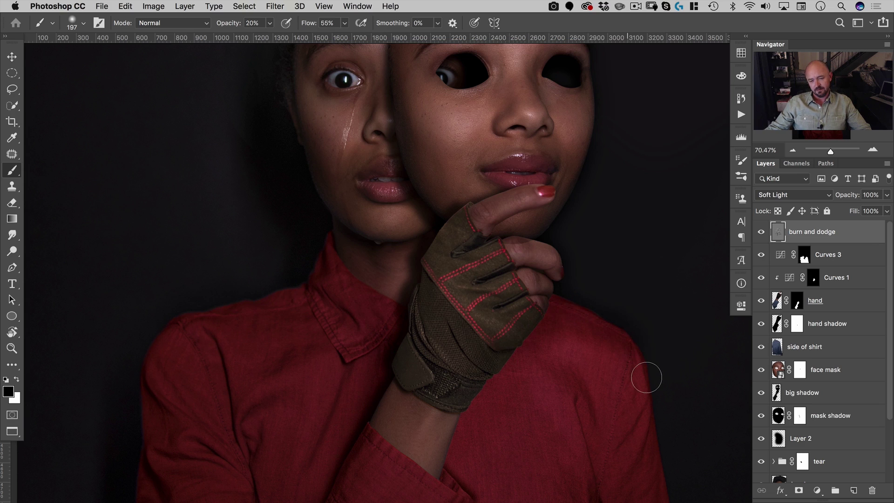
Examine the burned shading across both faces, the gloved hand and the shirt's shoulders, up close and in the full composition
{"action": "key", "text": "h"}
{"action": "left_click", "coordinate": [528, 320]}
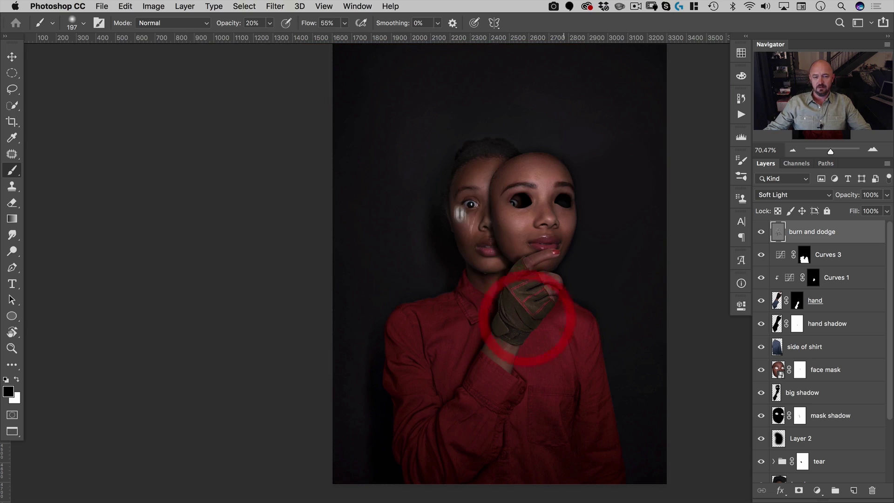
{"action": "mouse_move", "coordinate": [528, 319]}
{"action": "left_mouse_down"}
{"action": "mouse_move", "coordinate": [525, 140]}
{"action": "mouse_move", "coordinate": [532, 136]}
{"action": "left_mouse_up"}
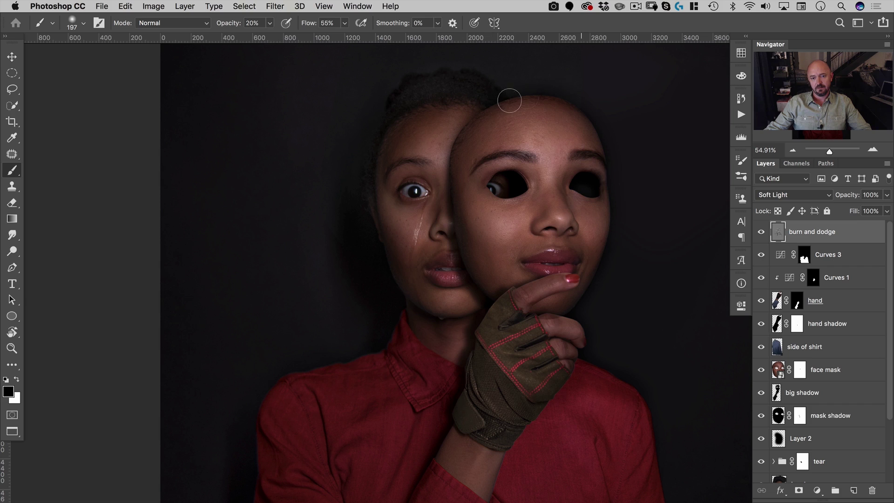
{"action": "key", "text": "space"}
{"action": "left_click_drag", "start_coordinate": [614, 284], "coordinate": [571, 212]}
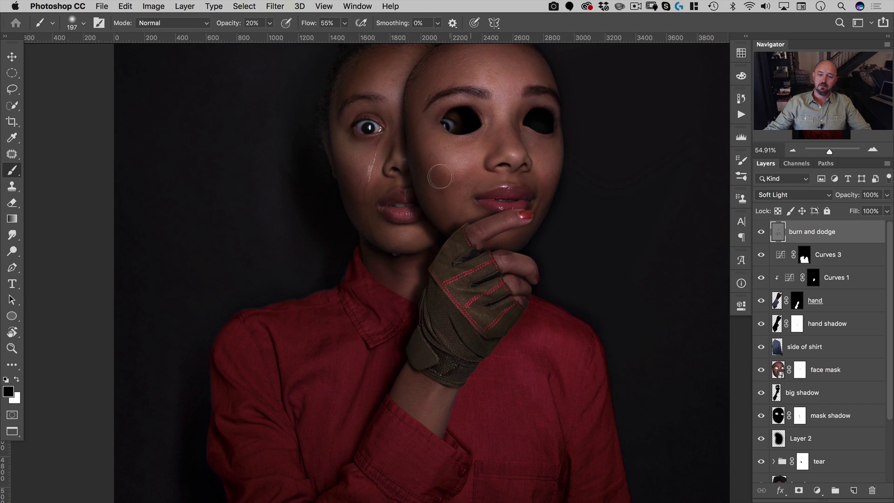
{"action": "key", "text": "space"}
{"action": "left_click_drag", "start_coordinate": [557, 244], "coordinate": [536, 236]}
{"action": "key", "text": "super+space"}
{"action": "key", "text": "space"}
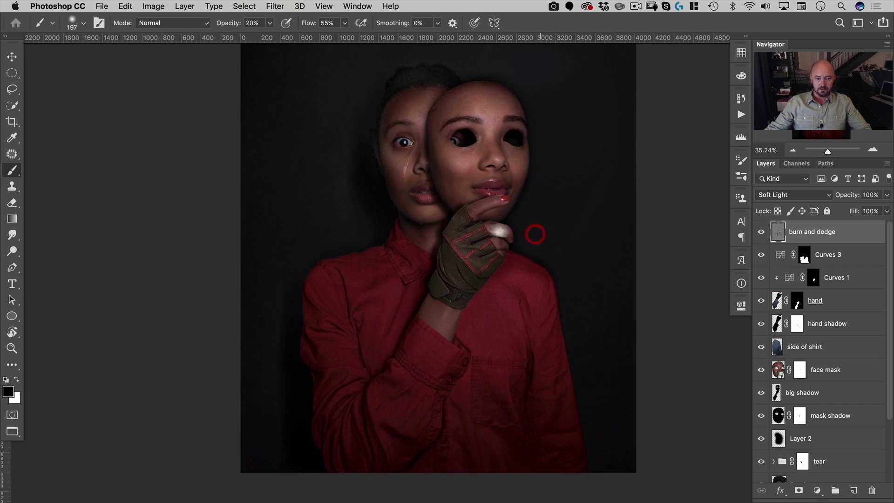
{"action": "key", "text": "super+space"}
{"action": "left_click_drag", "start_coordinate": [426, 224], "coordinate": [456, 213]}
{"action": "left_click", "coordinate": [456, 214]}
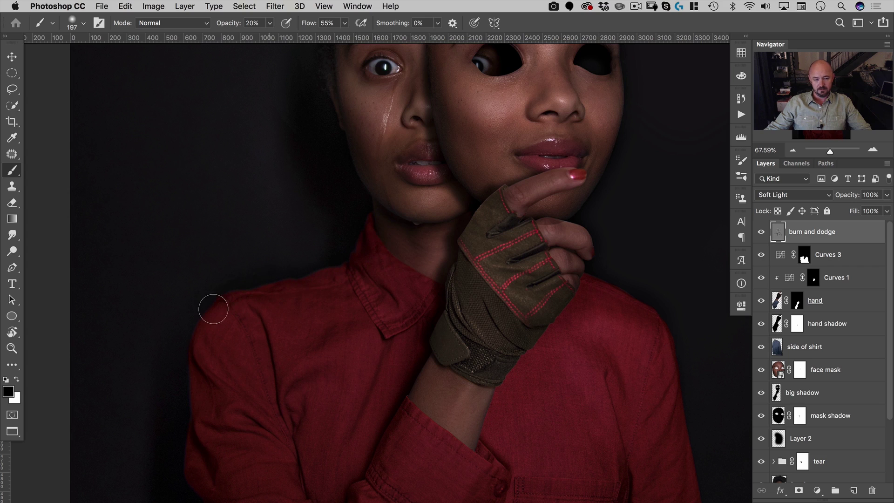
{"action": "key", "text": "super+space"}
{"action": "mouse_move", "coordinate": [415, 295]}
{"action": "left_mouse_down"}
{"action": "mouse_move", "coordinate": [393, 306]}
{"action": "mouse_move", "coordinate": [608, 285]}
{"action": "mouse_move", "coordinate": [349, 209]}
{"action": "left_mouse_up"}
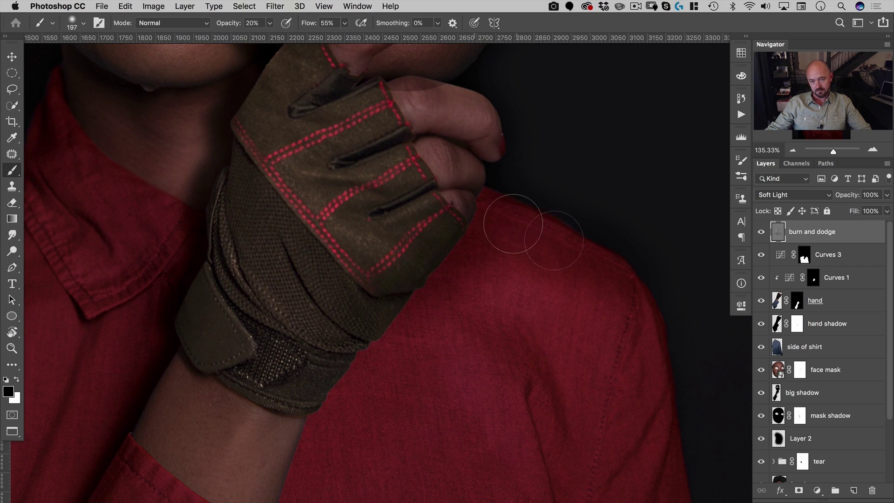
{"action": "key", "text": "super+space"}
{"action": "left_click_drag", "start_coordinate": [459, 259], "coordinate": [426, 267]}
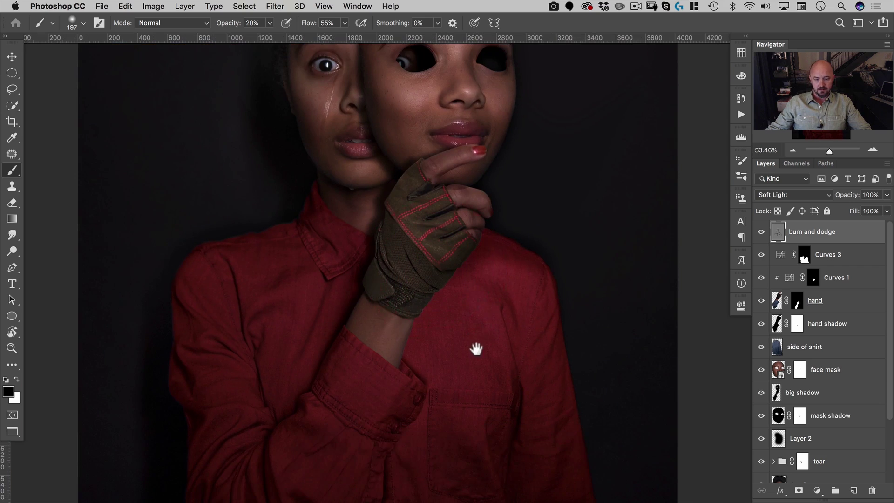
{"action": "left_click_drag", "start_coordinate": [476, 348], "coordinate": [509, 254]}
{"action": "key", "text": "space"}
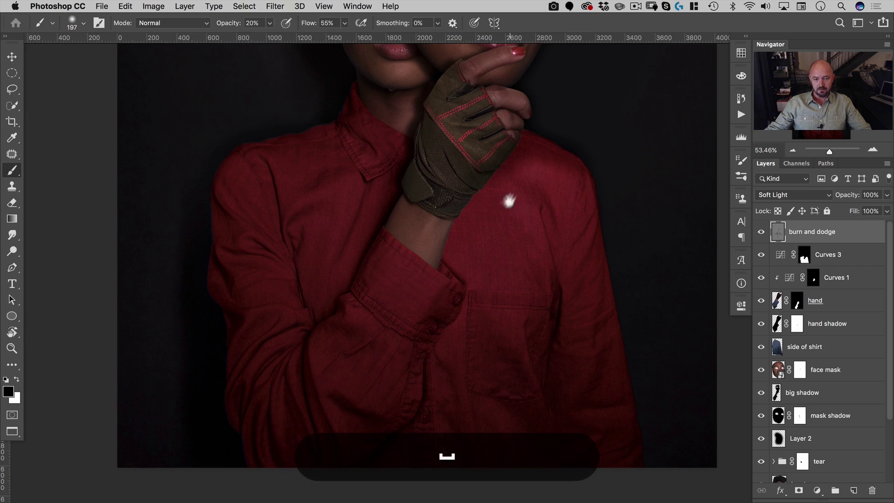
{"action": "left_click_drag", "start_coordinate": [509, 199], "coordinate": [509, 365]}
{"action": "key", "text": "super+space"}
{"action": "left_click_drag", "start_coordinate": [545, 234], "coordinate": [560, 264]}
{"action": "key", "text": "space"}
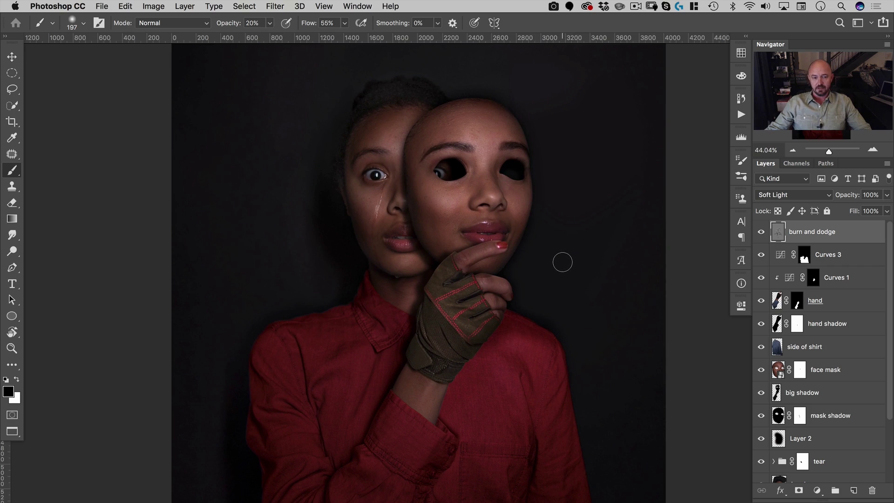
Try to scale the face mask and mask shadow layers together to about 97% around a pivot placed at the mask's chin by the index finger
{"action": "key", "text": "v"}
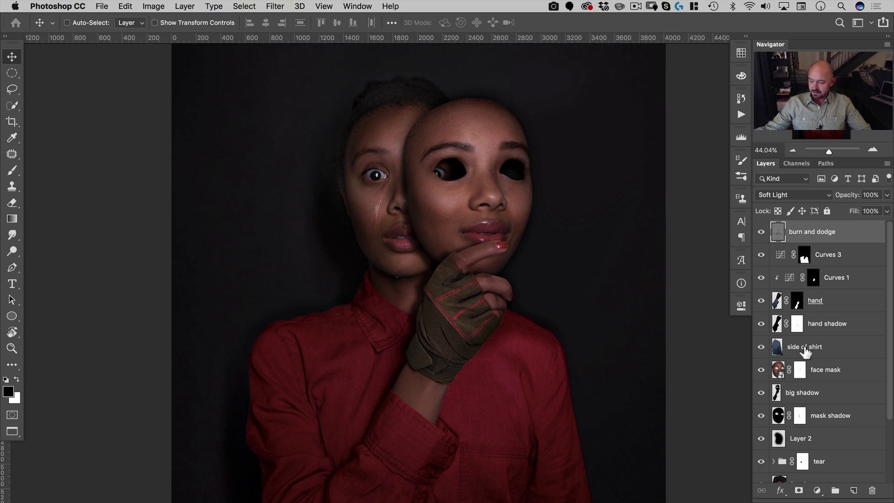
{"action": "left_click", "coordinate": [777, 370]}
{"action": "scroll", "coordinate": [820, 363], "scroll_direction": "down", "scroll_amount": 3}
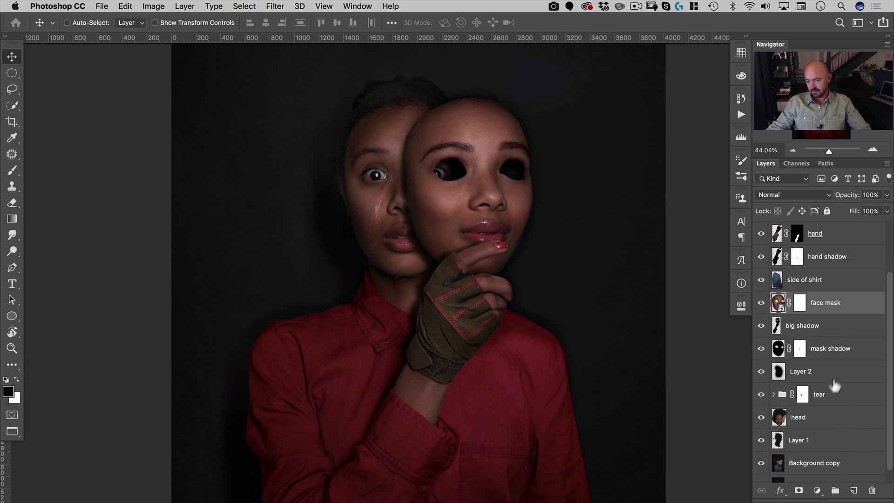
{"action": "key", "text": "super"}
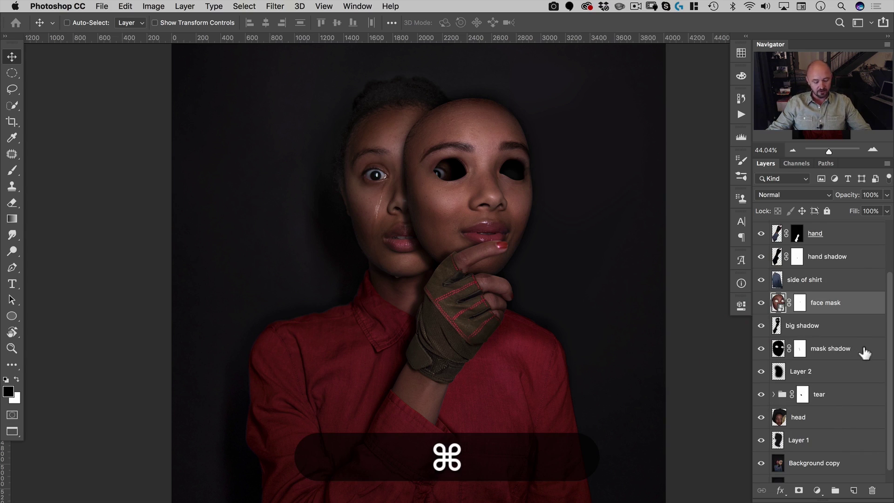
{"action": "left_click", "coordinate": [864, 355], "text": "super"}
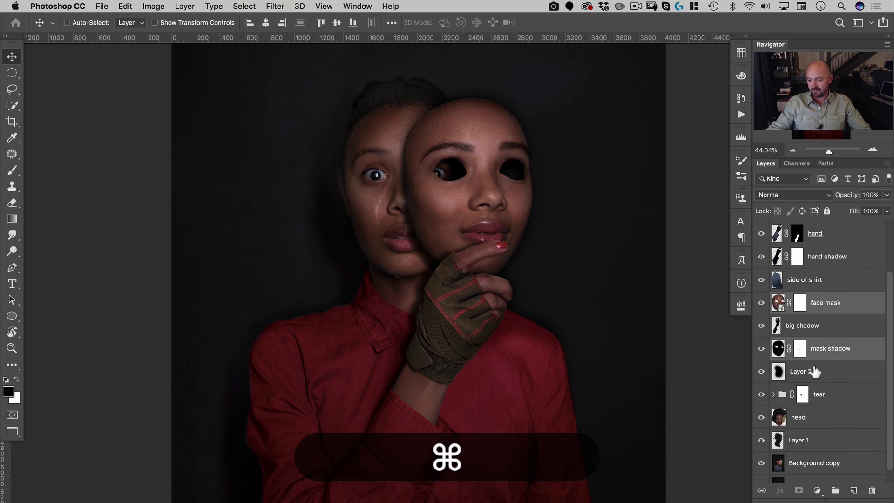
{"action": "scroll", "coordinate": [843, 390], "scroll_direction": "down", "scroll_amount": 1}
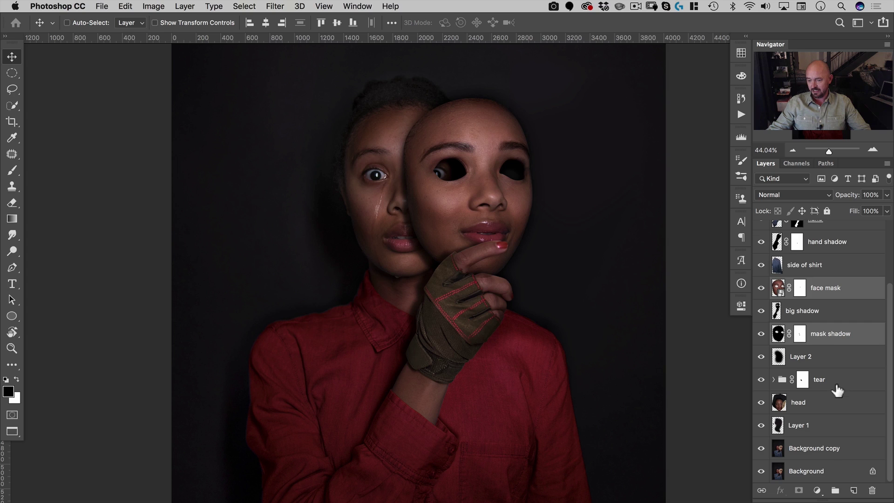
{"action": "scroll", "coordinate": [837, 391], "scroll_direction": "up", "scroll_amount": 5}
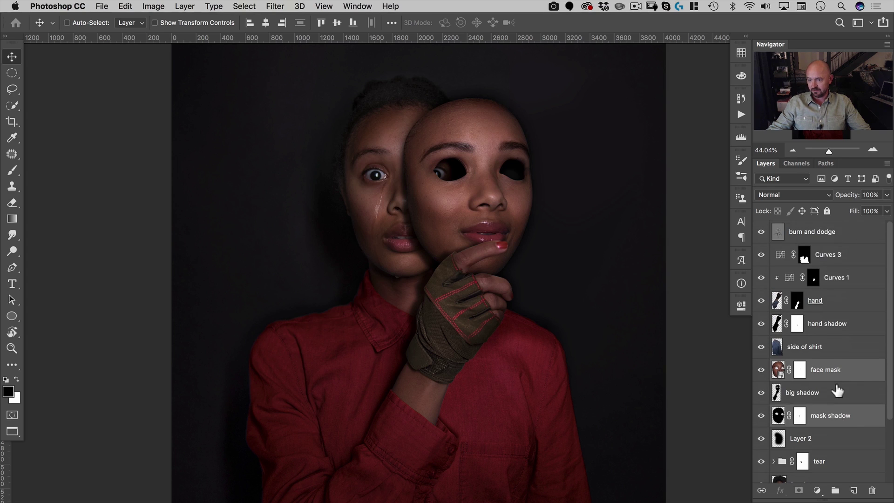
{"action": "scroll", "coordinate": [838, 391], "scroll_direction": "down", "scroll_amount": 1}
{"action": "key", "text": "super+t"}
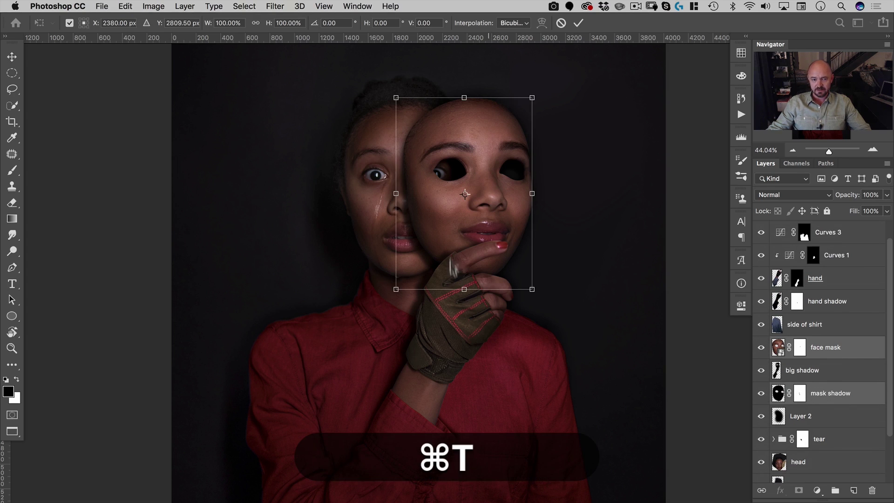
{"action": "left_click_drag", "start_coordinate": [468, 232], "coordinate": [452, 256]}
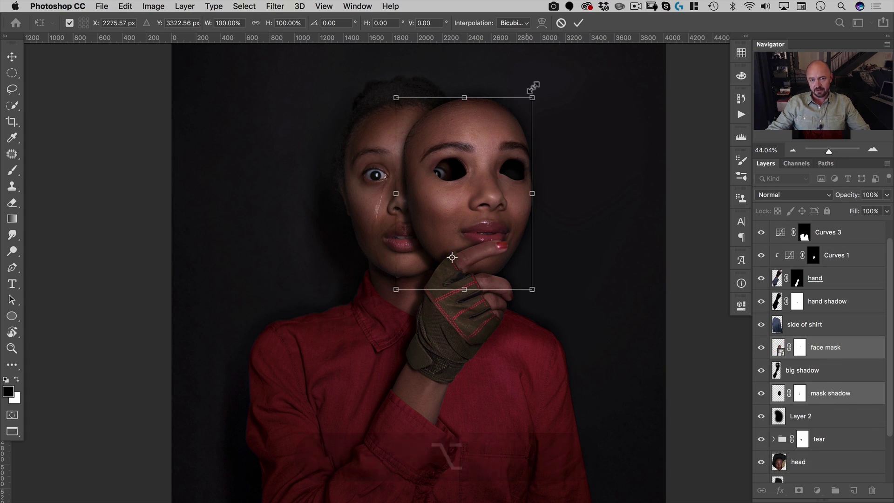
{"action": "left_click_drag", "start_coordinate": [534, 91], "coordinate": [534, 91]}
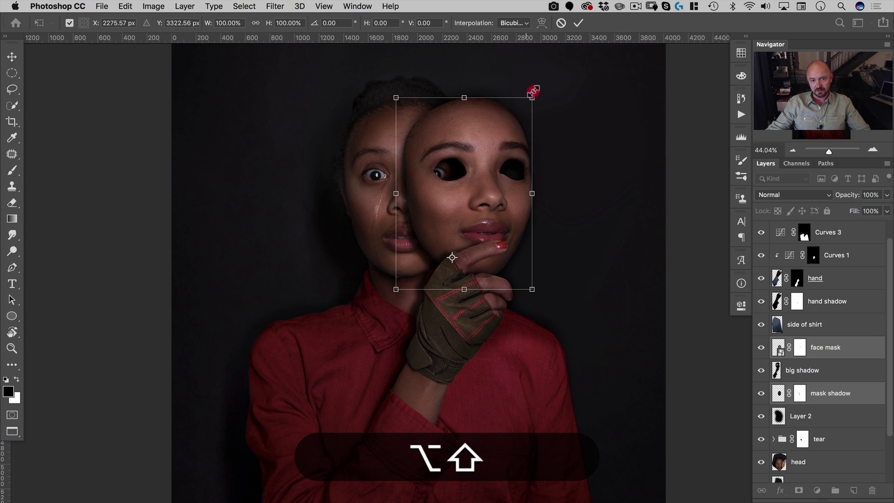
{"action": "left_click_drag", "start_coordinate": [529, 95], "coordinate": [528, 93]}
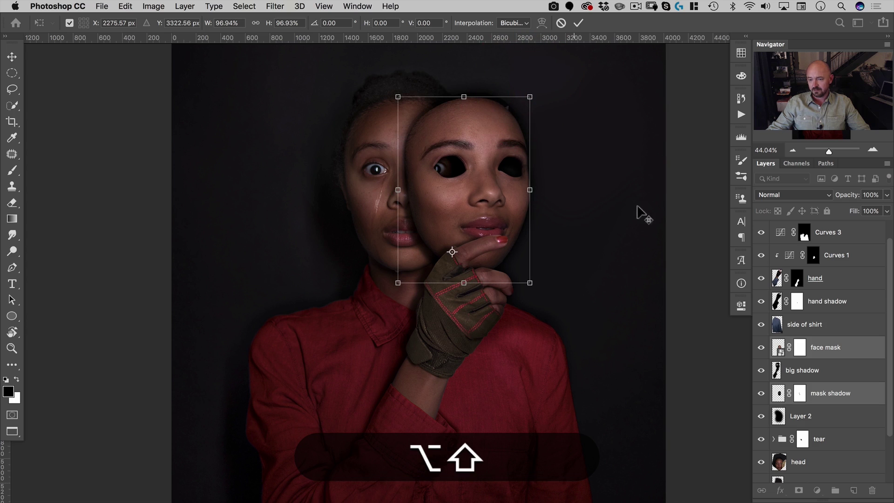
{"action": "key", "text": "Return"}
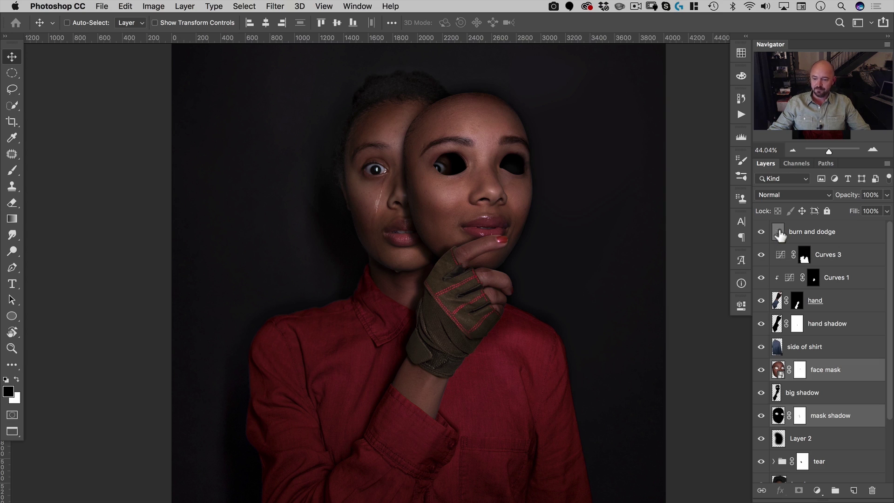
Move the burn and dodge layer directly below the face mask layer and try a free transform on the face mask through mask shadow layers
{"action": "mouse_move", "coordinate": [781, 235]}
{"action": "left_mouse_down"}
{"action": "mouse_move", "coordinate": [792, 387]}
{"action": "mouse_move", "coordinate": [787, 380]}
{"action": "left_mouse_up"}
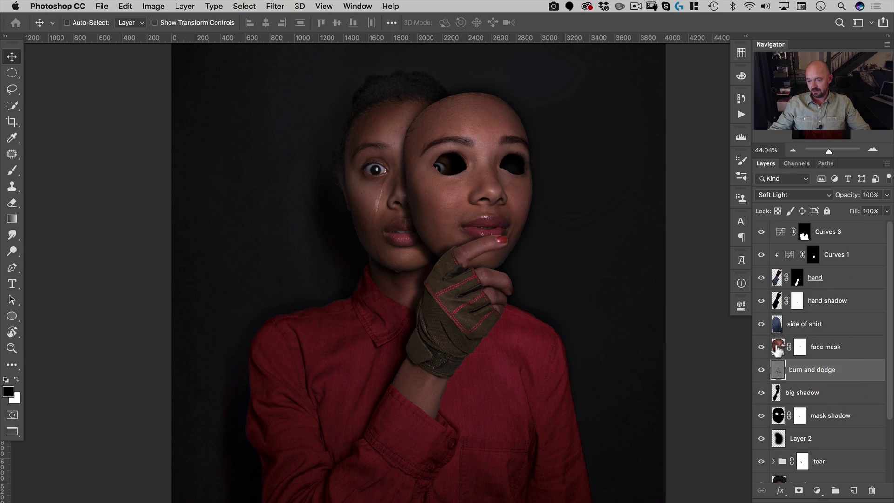
{"action": "left_click", "coordinate": [777, 349]}
{"action": "left_click", "coordinate": [775, 414], "text": "shift"}
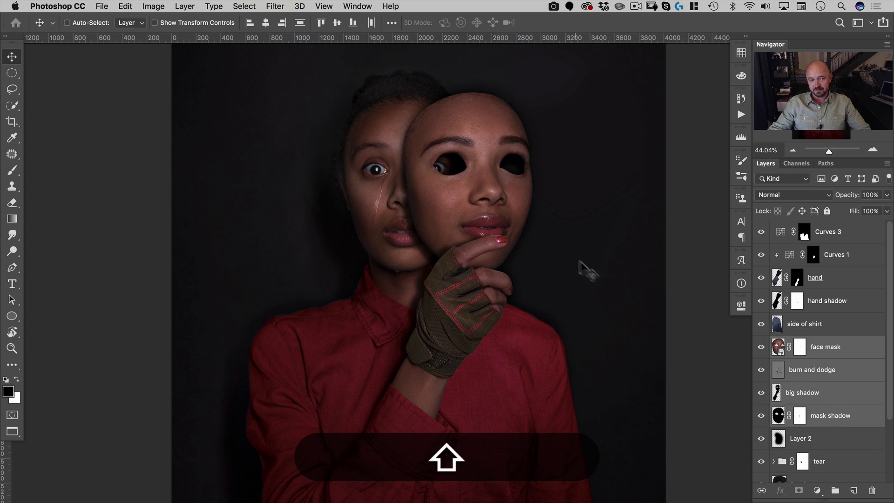
{"action": "key", "text": "super+t"}
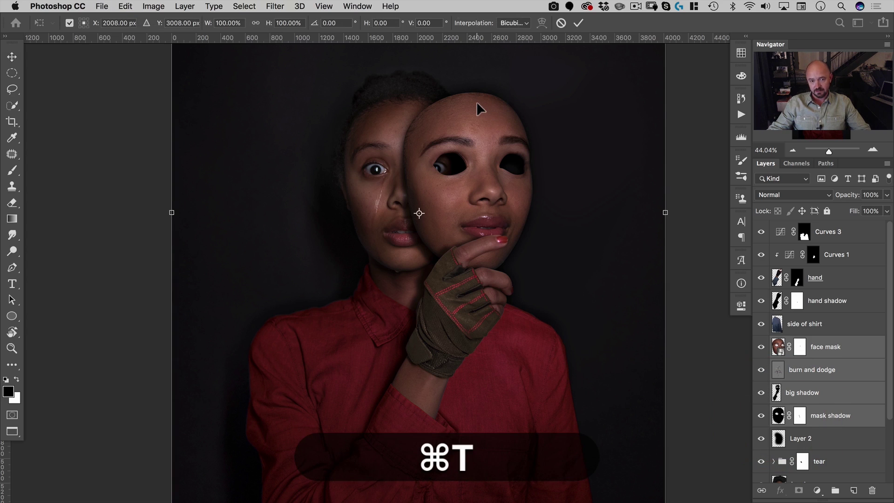
{"action": "key", "text": "Escape"}
{"action": "left_click", "coordinate": [856, 349]}
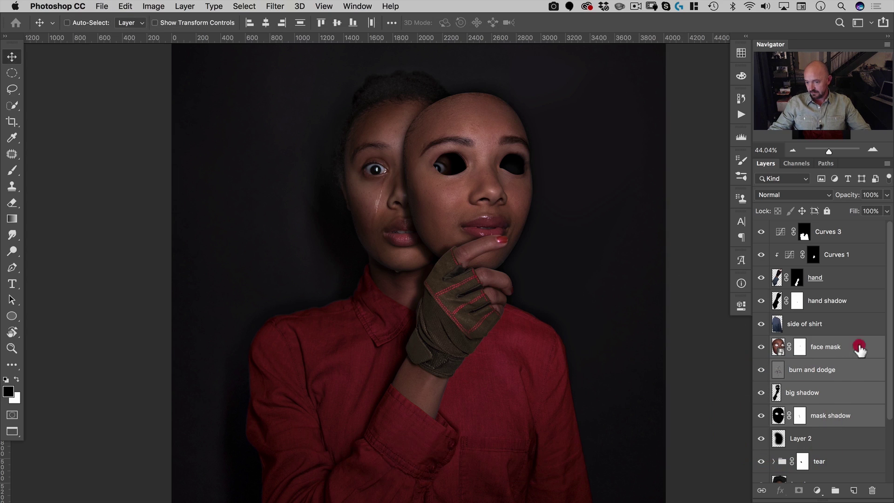
{"action": "left_click", "coordinate": [857, 417], "text": "super"}
{"action": "key", "text": "super+t"}
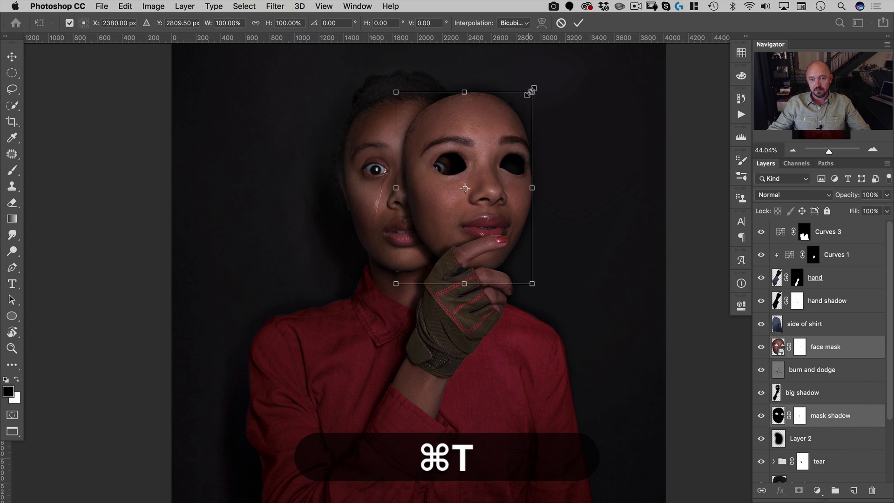
{"action": "left_click_drag", "start_coordinate": [532, 93], "coordinate": [529, 81]}
{"action": "key", "text": "alt+shift+super+z"}
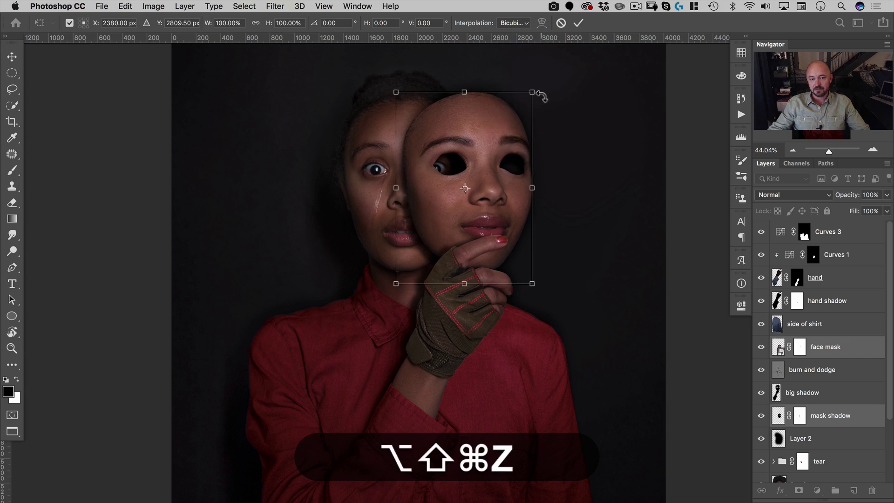
{"action": "key", "text": "super+Escape"}
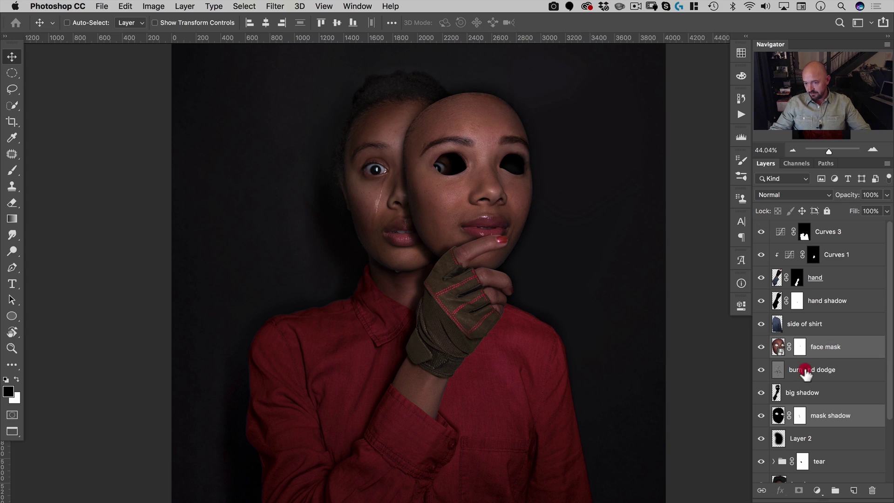
Delete the burn and dodge layer
{"action": "mouse_move", "coordinate": [806, 373]}
{"action": "left_mouse_down"}
{"action": "mouse_move", "coordinate": [848, 369]}
{"action": "mouse_move", "coordinate": [872, 487]}
{"action": "left_mouse_up"}
{"action": "left_click", "coordinate": [829, 349]}
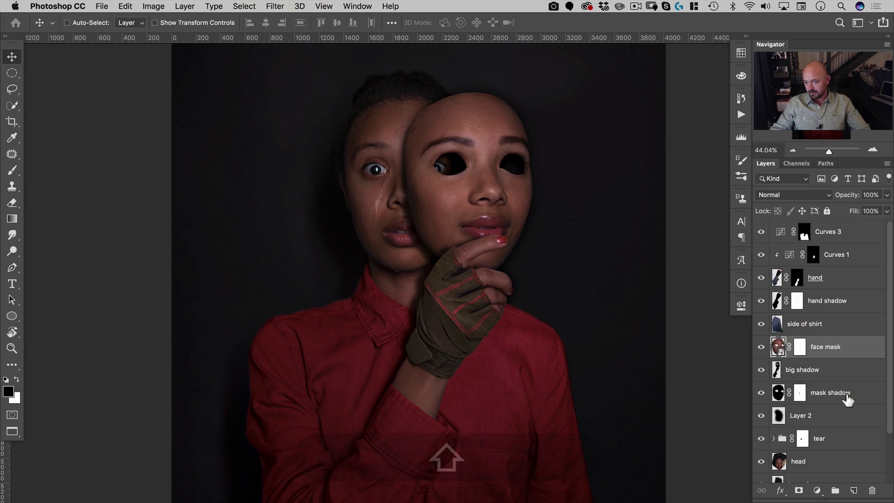
{"action": "left_click", "coordinate": [847, 393], "text": "shift"}
{"action": "key", "text": "super+shift+t"}
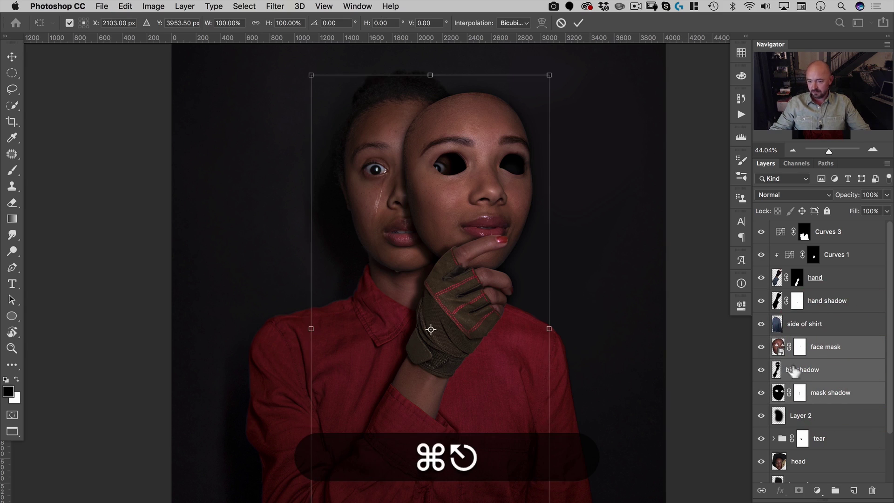
{"action": "key", "text": "Escape"}
Scale the face mask and mask shadow layers together to about 94.7% around a pivot placed at the mask's chin
{"action": "left_click", "coordinate": [819, 347]}
{"action": "left_click", "coordinate": [861, 393], "text": "super"}
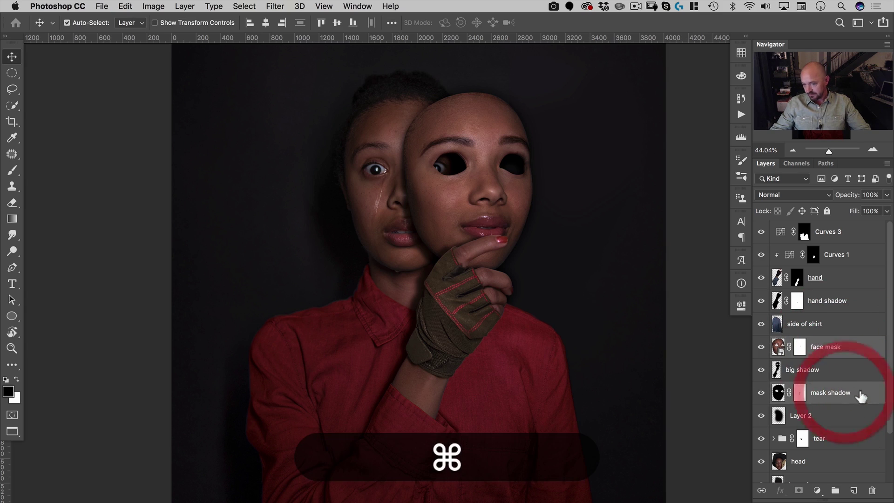
{"action": "key", "text": "super+t"}
{"action": "left_click_drag", "start_coordinate": [463, 187], "coordinate": [452, 250]}
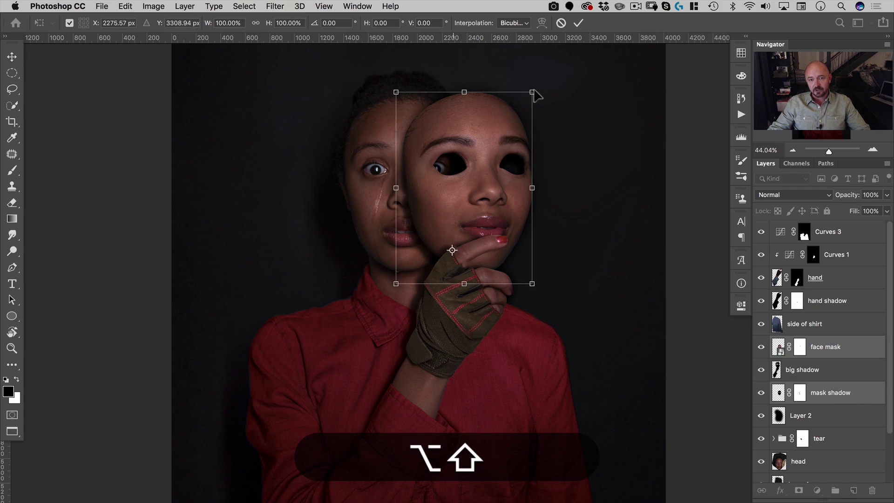
{"action": "left_click_drag", "start_coordinate": [533, 91], "coordinate": [529, 100]}
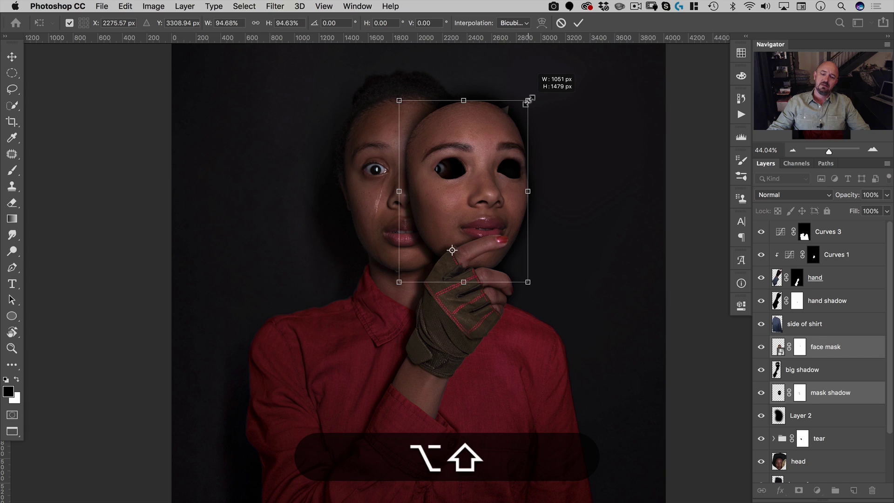
Rotate the mask and its shadow about 5.5° clockwise around a pivot at the eye hole nearest the woman's face and apply the transform
{"action": "left_click_drag", "start_coordinate": [452, 250], "coordinate": [437, 169]}
{"action": "left_click_drag", "start_coordinate": [542, 285], "coordinate": [529, 292]}
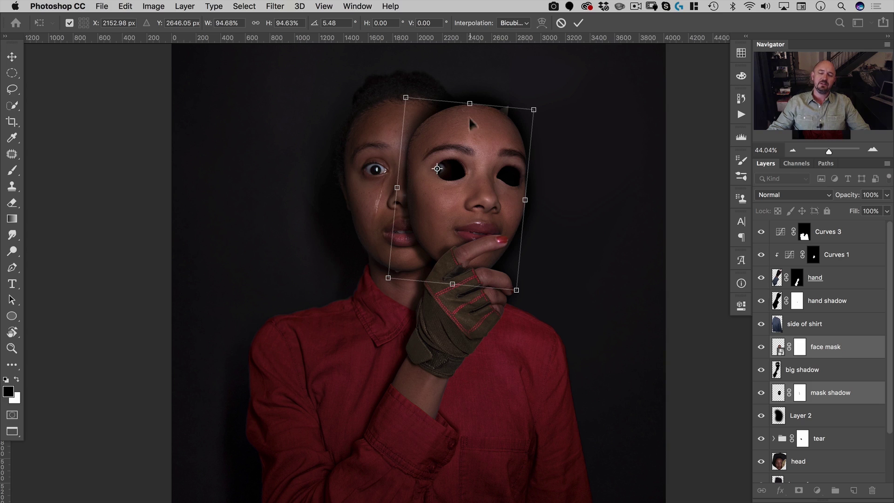
{"action": "double_click", "coordinate": [449, 119]}
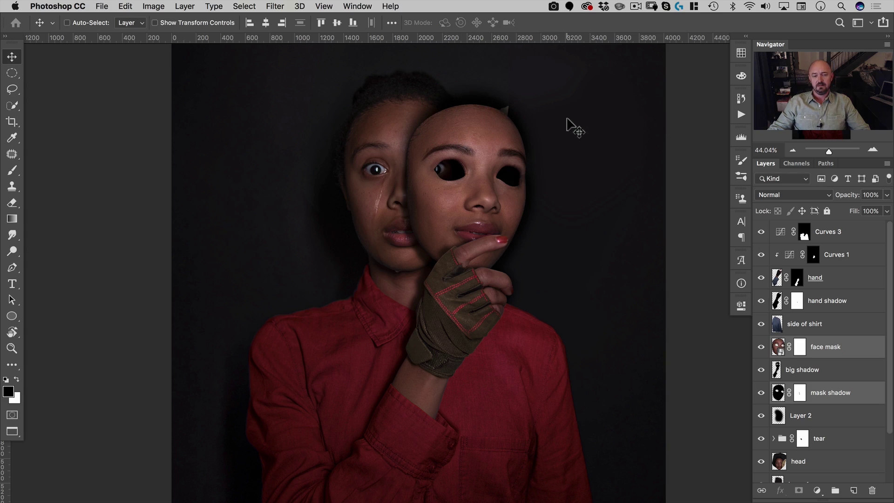
Paint out the leftover green spot behind the mask's upper edge on Layer 1 at 97% brush opacity, with that layer above the head layer
{"action": "scroll", "coordinate": [802, 366], "scroll_direction": "down", "scroll_amount": 3}
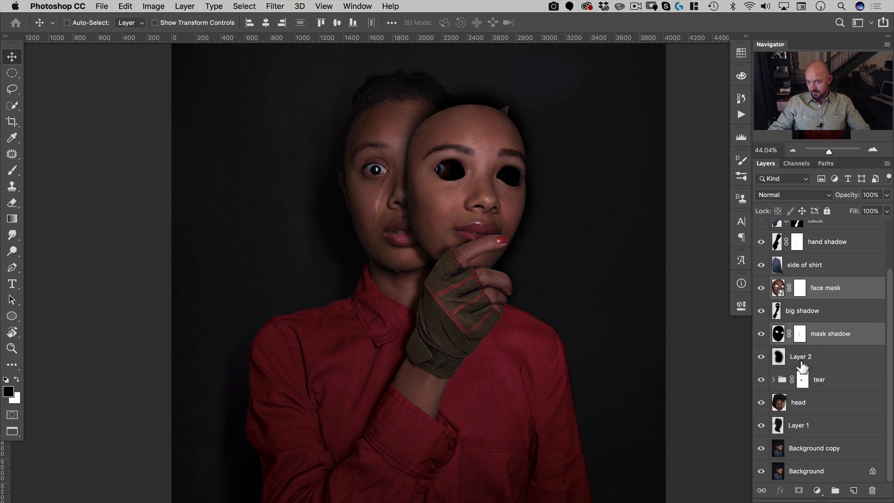
{"action": "left_click", "coordinate": [779, 359]}
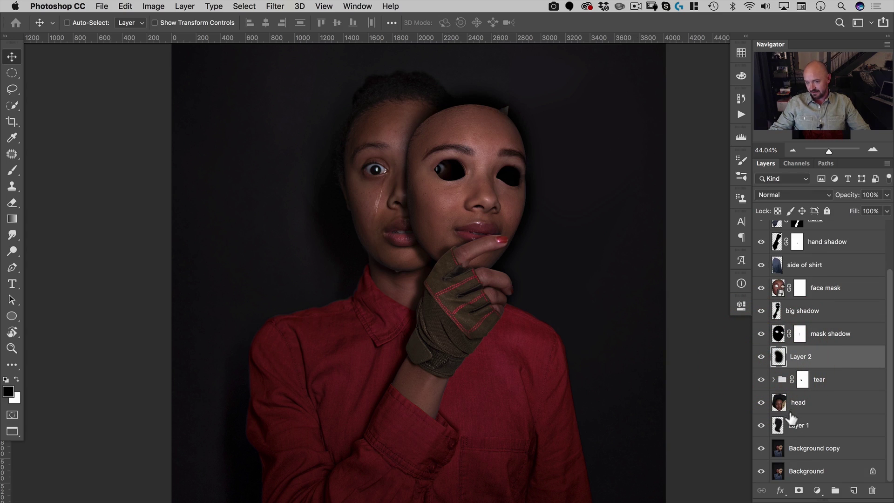
{"action": "left_click", "coordinate": [779, 430]}
{"action": "key", "text": "b"}
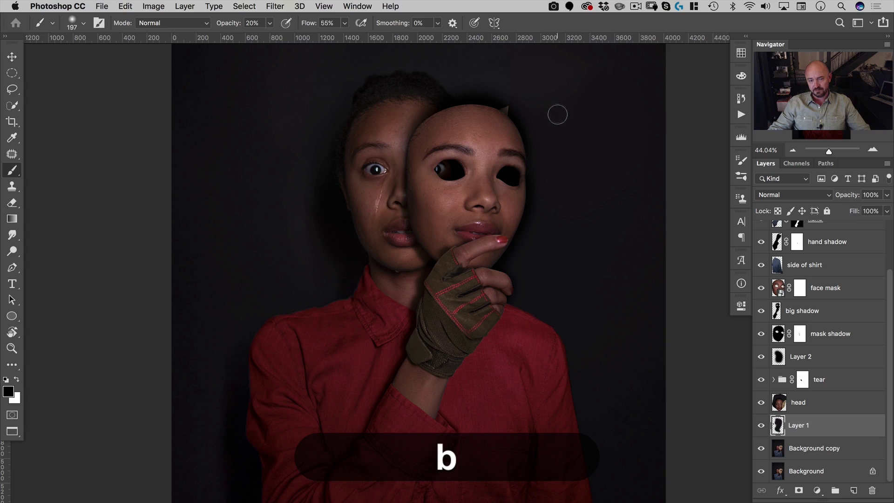
{"action": "left_click_drag", "start_coordinate": [558, 125], "coordinate": [602, 116]}
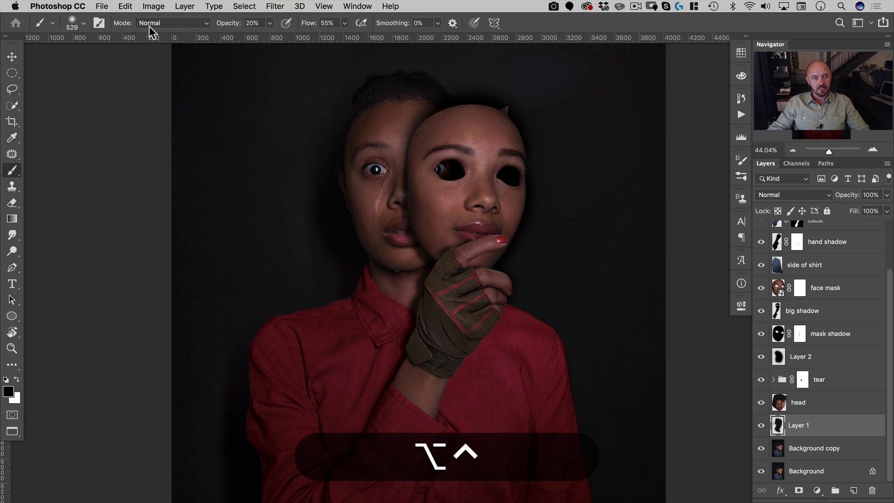
{"action": "left_click_drag", "start_coordinate": [228, 28], "coordinate": [429, 40]}
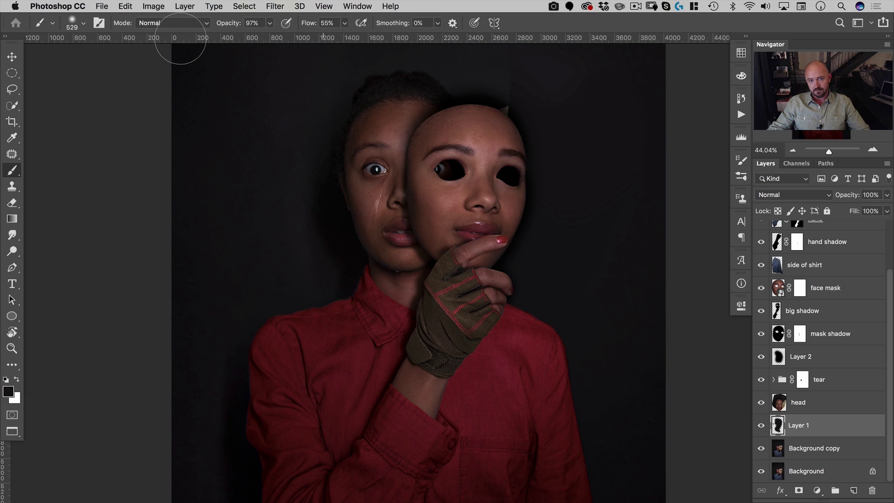
{"action": "left_click", "coordinate": [538, 94], "text": "alt"}
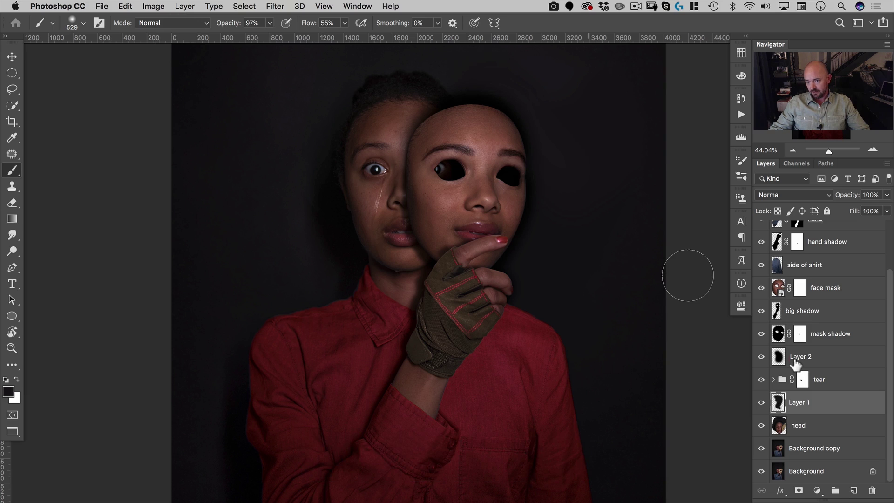
Erase part of the Layer 2 shadow with a large soft eraser and compare the big shadow layer hidden and shown
{"action": "left_click", "coordinate": [796, 363]}
{"action": "key", "text": "e"}
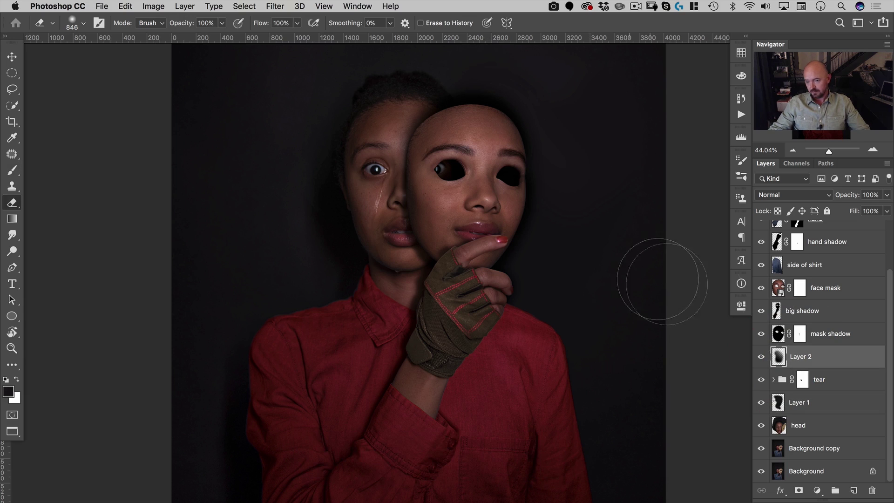
{"action": "left_click", "coordinate": [762, 310]}
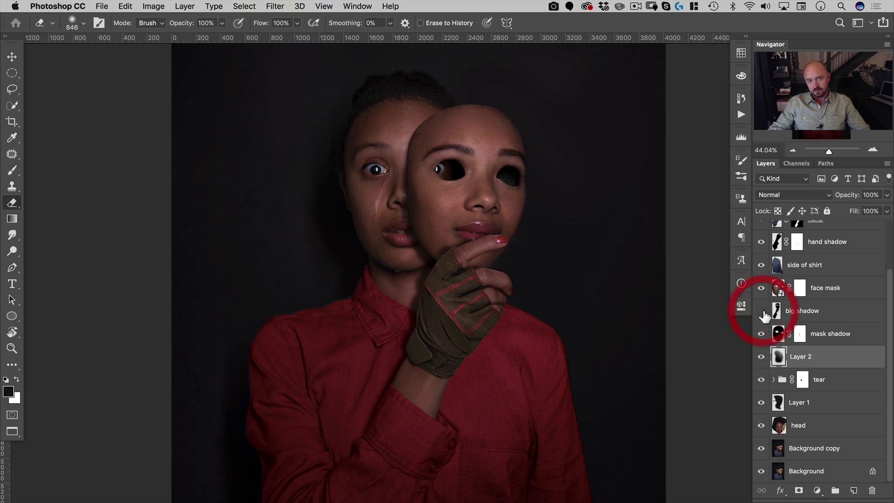
{"action": "left_click", "coordinate": [761, 311]}
Add a layer mask to the big shadow layer and paint black over the shadow above the face mask with a 638 px brush
{"action": "left_click", "coordinate": [802, 310]}
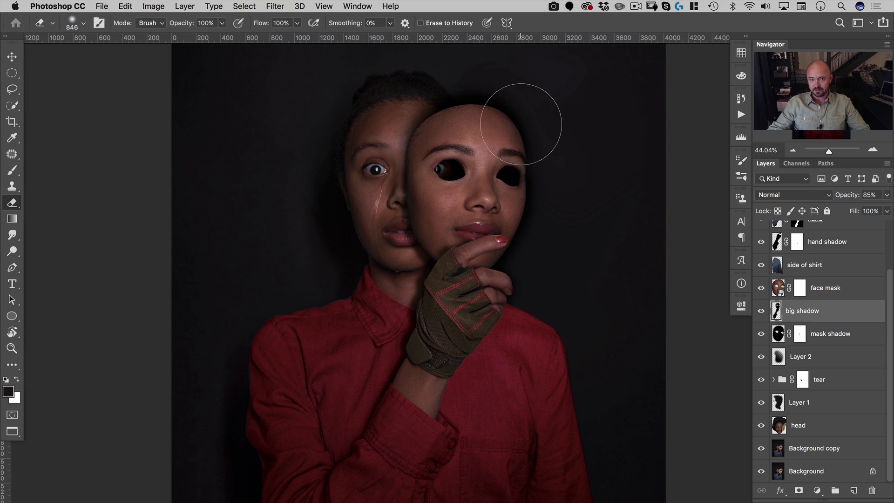
{"action": "left_click", "coordinate": [799, 492]}
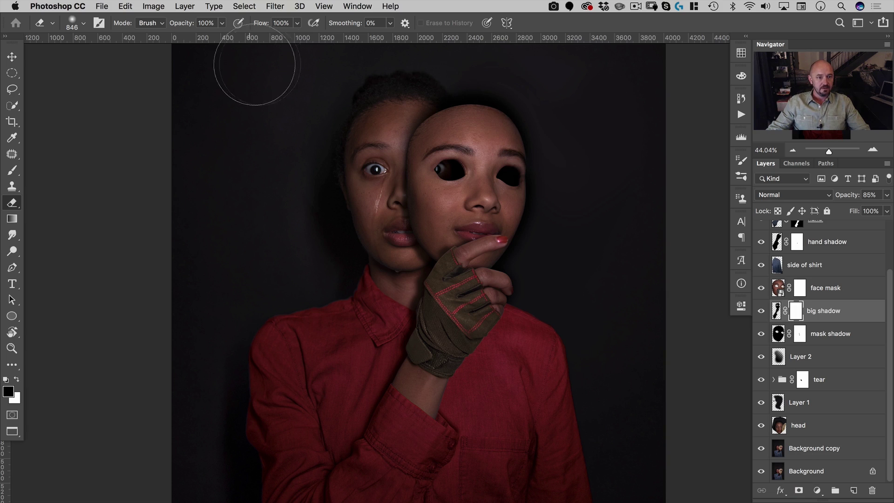
{"action": "key", "text": "b"}
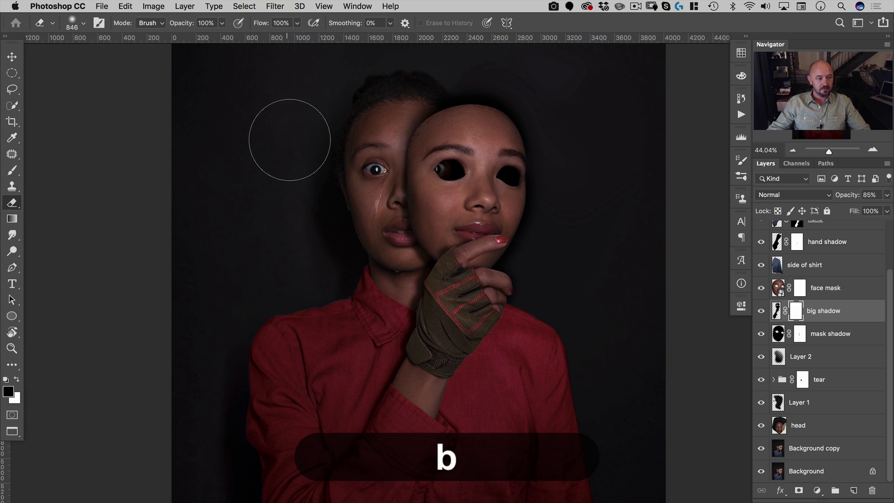
{"action": "left_click_drag", "start_coordinate": [527, 118], "coordinate": [552, 121]}
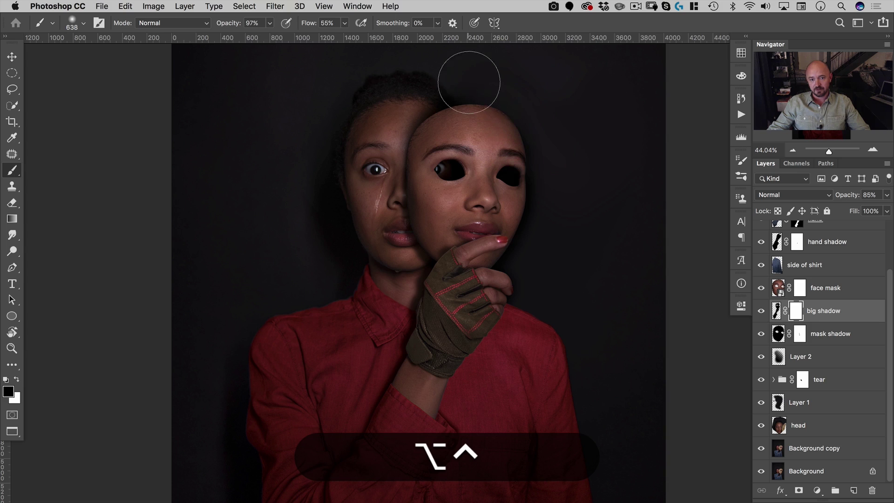
{"action": "key", "text": "v"}
{"action": "key", "text": "space"}
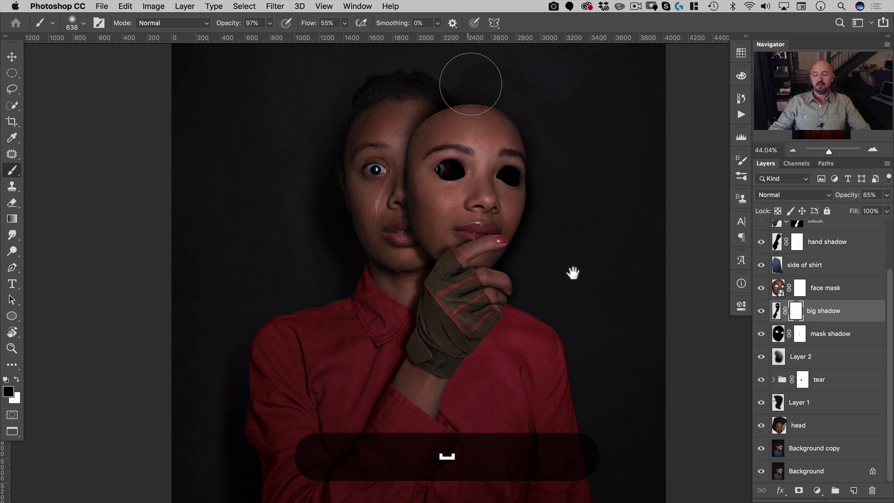
Create a new layer named "burn and dodge" above Curves 3 in Soft Light mode, filled with its neutral gray
{"action": "scroll", "coordinate": [838, 236], "scroll_direction": "up", "scroll_amount": 3}
{"action": "left_click", "coordinate": [837, 231]}
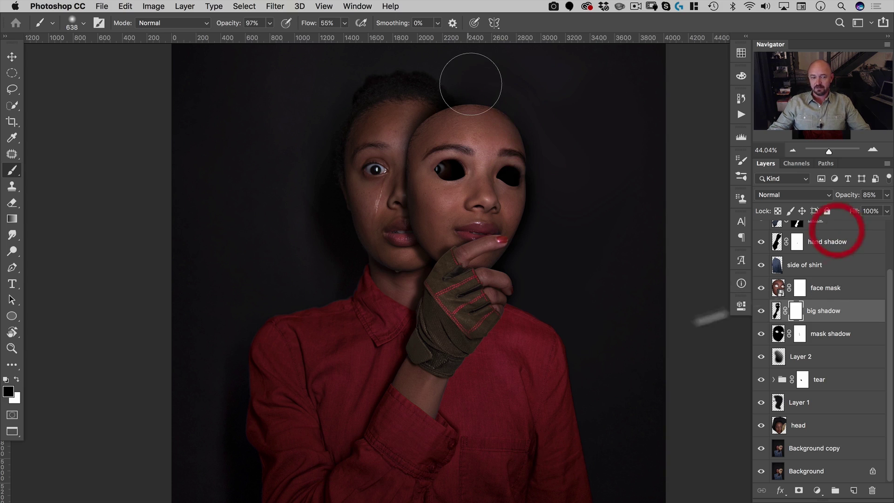
{"action": "left_click", "coordinate": [236, 6]}
{"action": "mouse_move", "coordinate": [185, 6]}
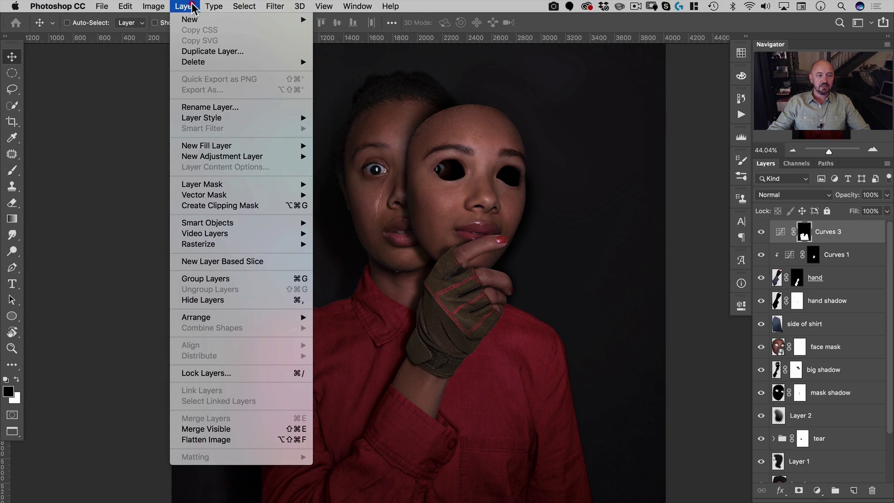
{"action": "mouse_move", "coordinate": [198, 19]}
{"action": "left_click", "coordinate": [331, 23]}
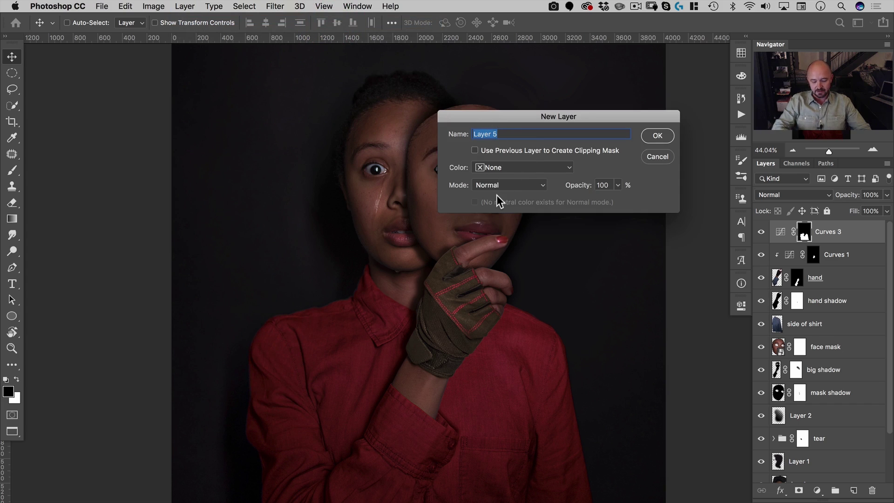
{"action": "type", "text": "burn and"}
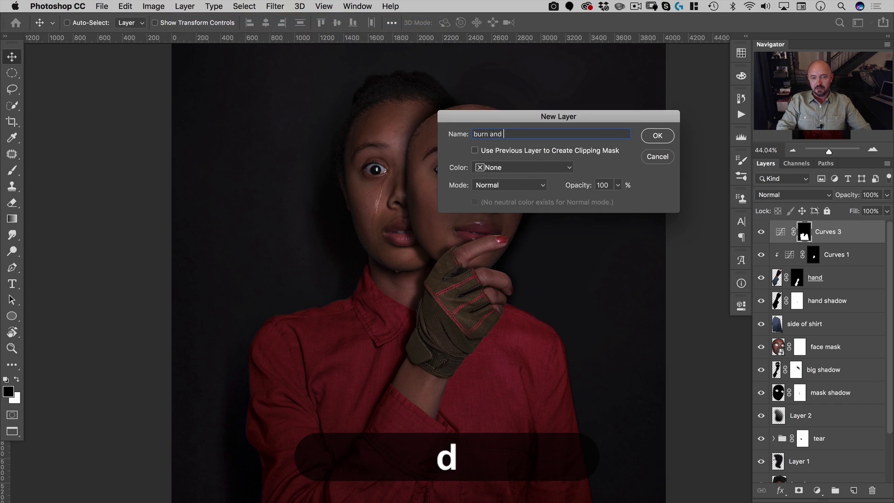
{"action": "type", "text": " dodge"}
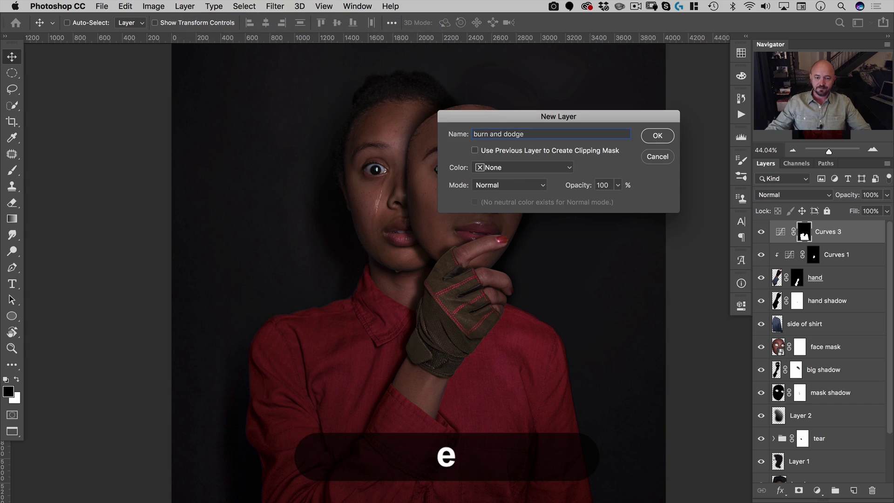
{"action": "left_click", "coordinate": [503, 188]}
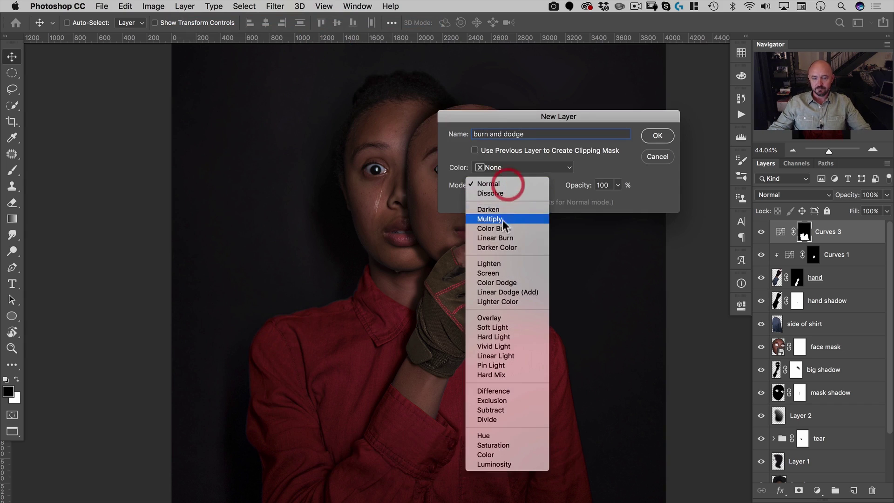
{"action": "left_click", "coordinate": [492, 327]}
{"action": "left_click", "coordinate": [485, 201]}
{"action": "left_click", "coordinate": [667, 134]}
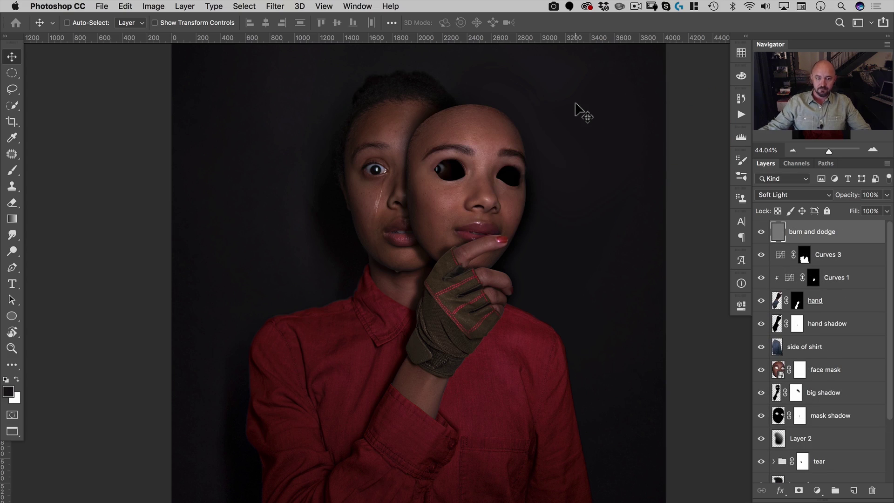
Burn the woman's face around the eye, mouth and jaw and the area by the gloved hand with a 239 px black brush at 21% opacity
{"action": "key", "text": "space"}
{"action": "mouse_move", "coordinate": [423, 181]}
{"action": "left_mouse_down"}
{"action": "mouse_move", "coordinate": [464, 158]}
{"action": "mouse_move", "coordinate": [459, 258]}
{"action": "left_mouse_up"}
{"action": "key", "text": "b"}
{"action": "mouse_move", "coordinate": [306, 186]}
{"action": "left_mouse_down"}
{"action": "mouse_move", "coordinate": [289, 224]}
{"action": "mouse_move", "coordinate": [208, 228]}
{"action": "left_mouse_up"}
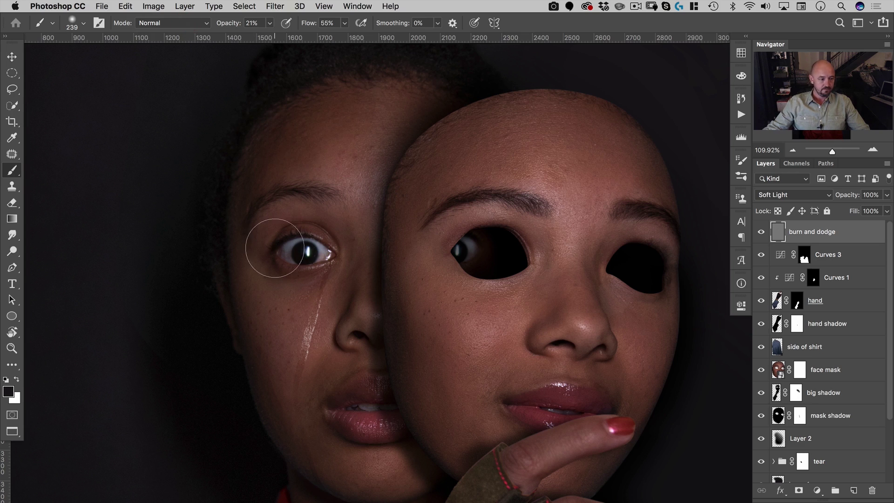
{"action": "key", "text": "space"}
{"action": "left_click_drag", "start_coordinate": [309, 235], "coordinate": [315, 176]}
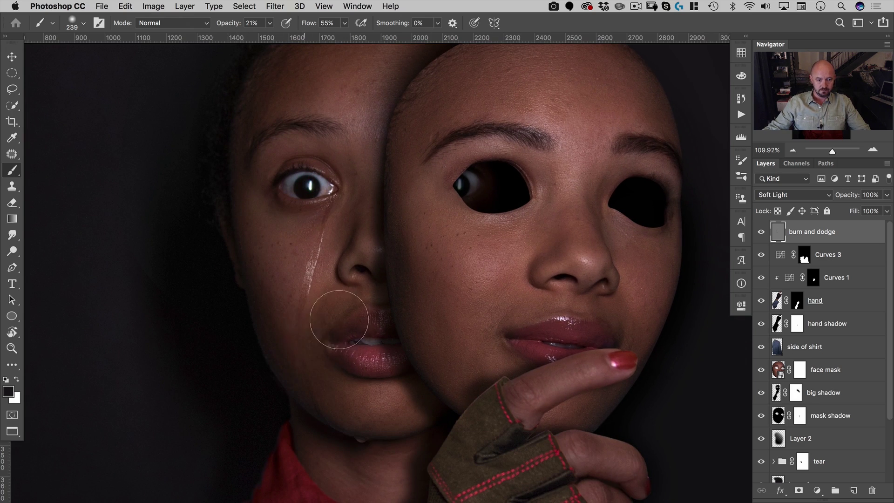
{"action": "key", "text": "space"}
{"action": "mouse_move", "coordinate": [379, 429]}
{"action": "left_mouse_down"}
{"action": "mouse_move", "coordinate": [339, 236]}
{"action": "mouse_move", "coordinate": [290, 251]}
{"action": "left_mouse_up"}
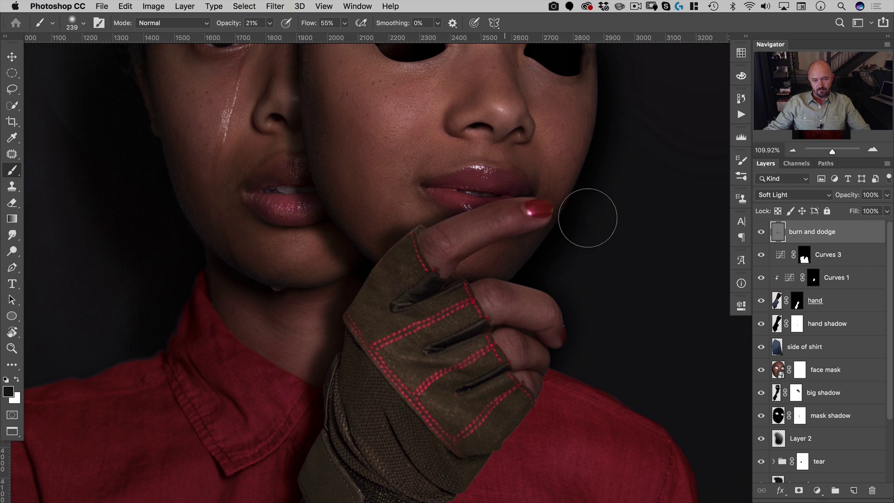
{"action": "left_click_drag", "start_coordinate": [522, 256], "coordinate": [479, 267]}
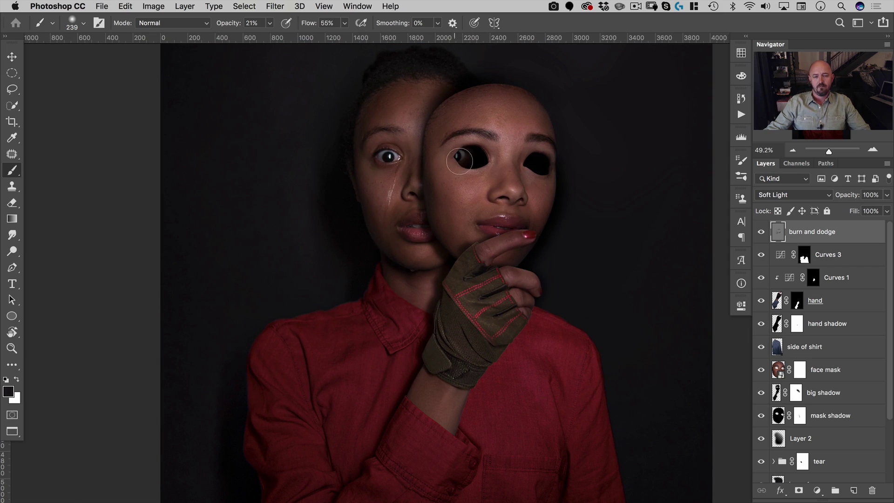
Load the face mask's outline as a selection and burn around its eye holes and outer edges with a 144 px brush at 40% opacity
{"action": "mouse_move", "coordinate": [488, 160]}
{"action": "left_mouse_down"}
{"action": "mouse_move", "coordinate": [474, 157]}
{"action": "mouse_move", "coordinate": [536, 141]}
{"action": "left_mouse_up"}
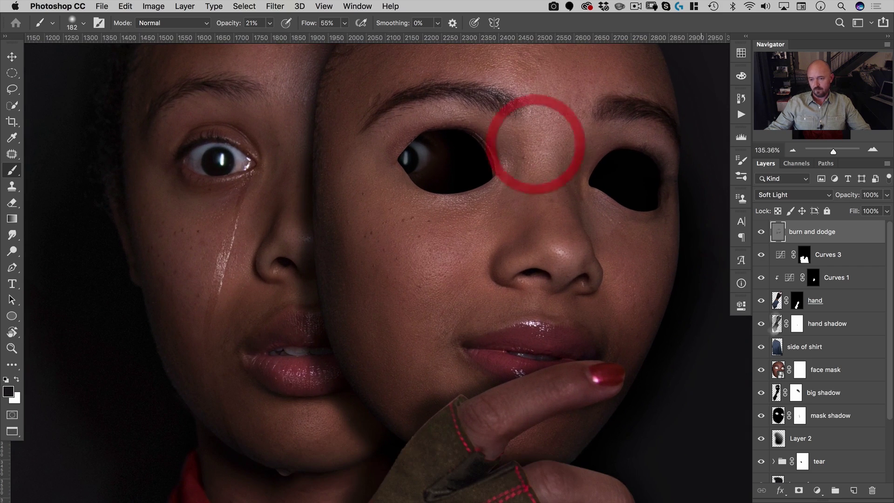
{"action": "left_click", "coordinate": [778, 368], "text": "super"}
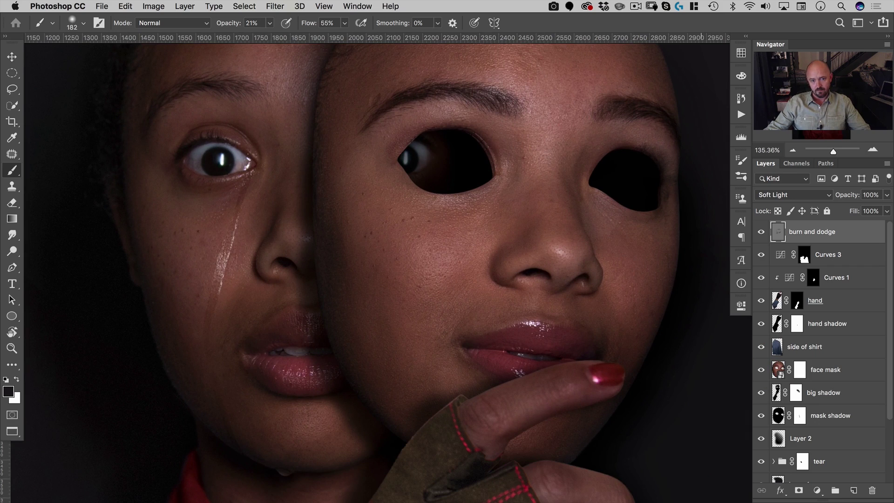
{"action": "left_click_drag", "start_coordinate": [484, 175], "coordinate": [485, 175]}
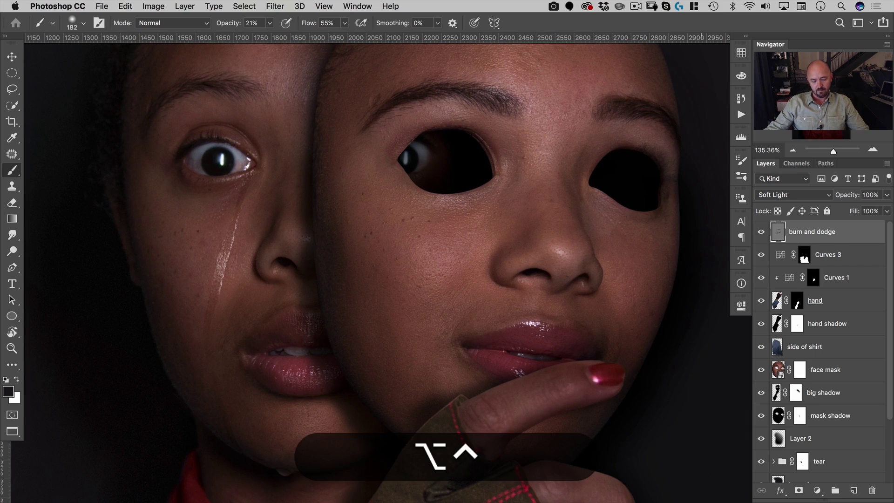
{"action": "key", "text": "4"}
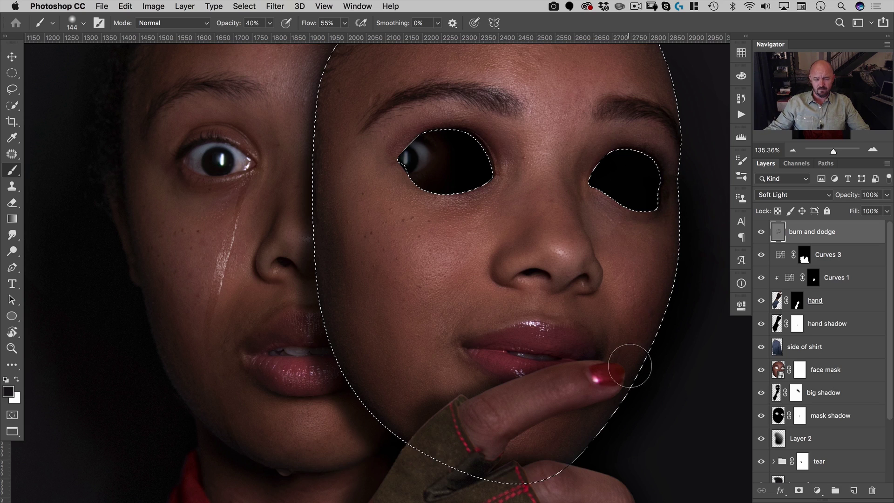
{"action": "left_click_drag", "start_coordinate": [571, 301], "coordinate": [631, 212]}
{"action": "left_click_drag", "start_coordinate": [577, 226], "coordinate": [550, 239]}
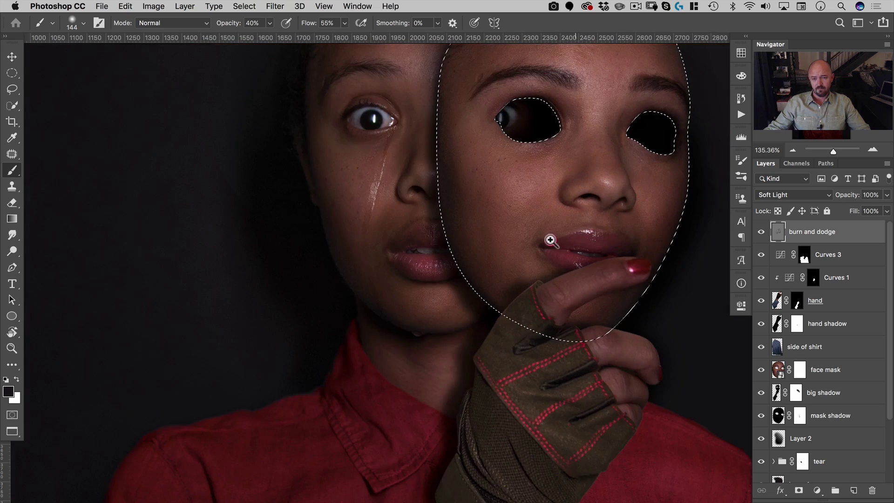
{"action": "left_click_drag", "start_coordinate": [604, 186], "coordinate": [564, 203]}
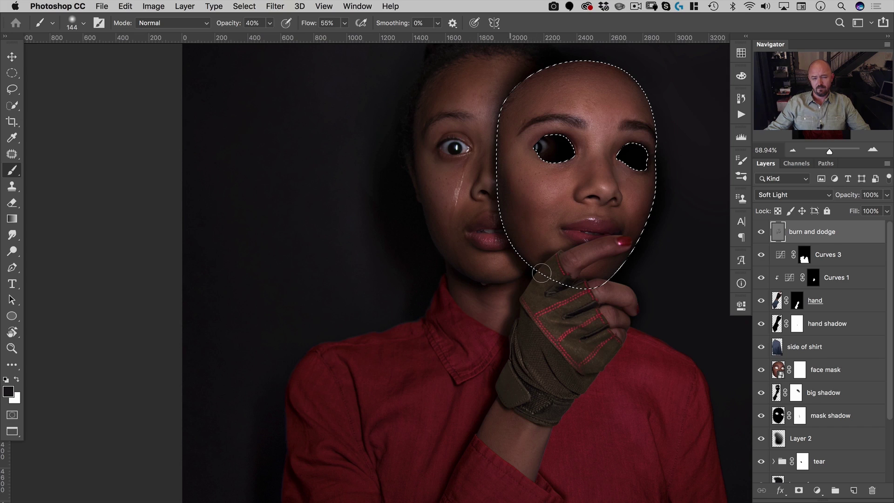
Dodge the face mask's skin inside the selection with a 300 px white brush at 20% opacity
{"action": "left_click_drag", "start_coordinate": [550, 210], "coordinate": [548, 256]}
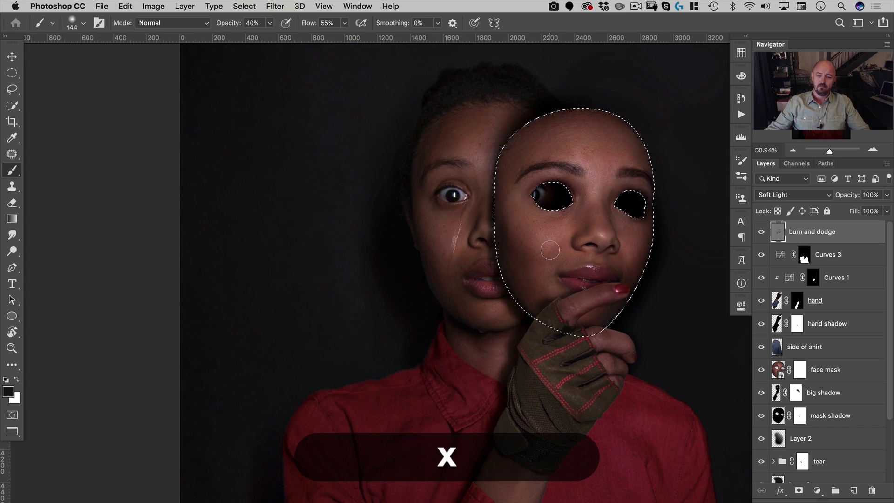
{"action": "key", "text": "x"}
{"action": "key", "text": "2"}
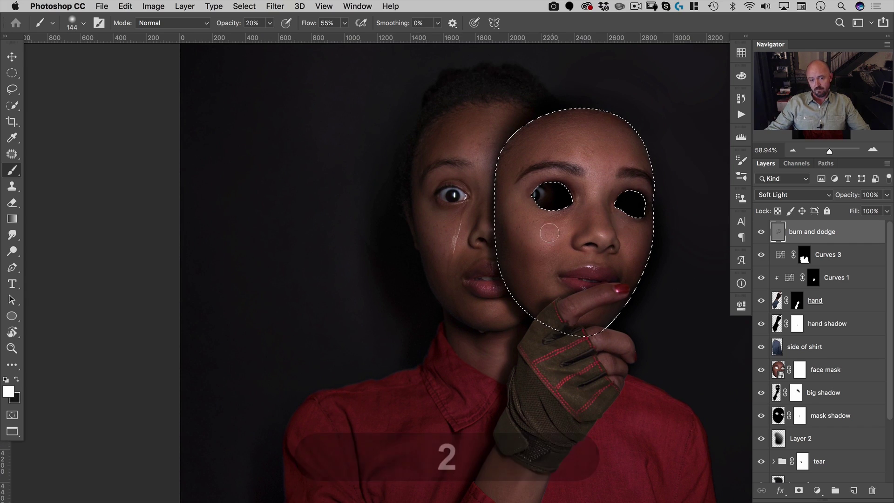
{"action": "key", "text": "ctrl+alt"}
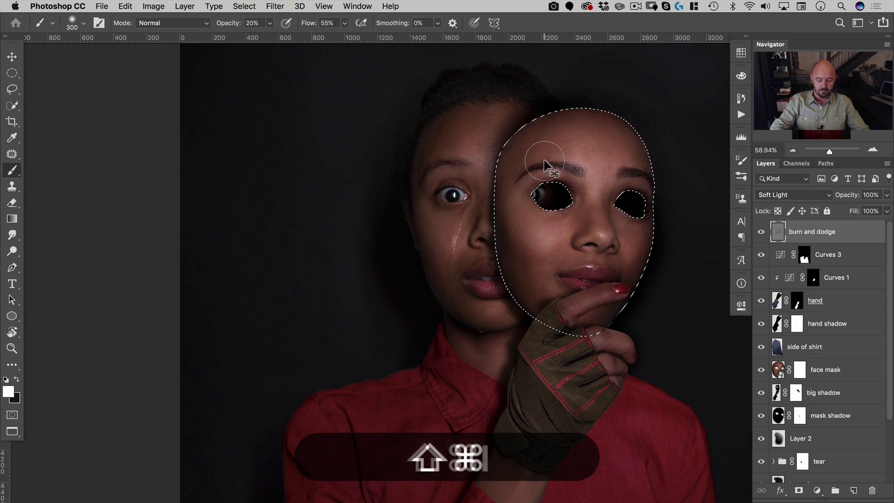
Invert the selection, dodge the woman's chin, mouth and neck beside the face mask with the white brush, and deselect
{"action": "key", "text": "super+shift+i"}
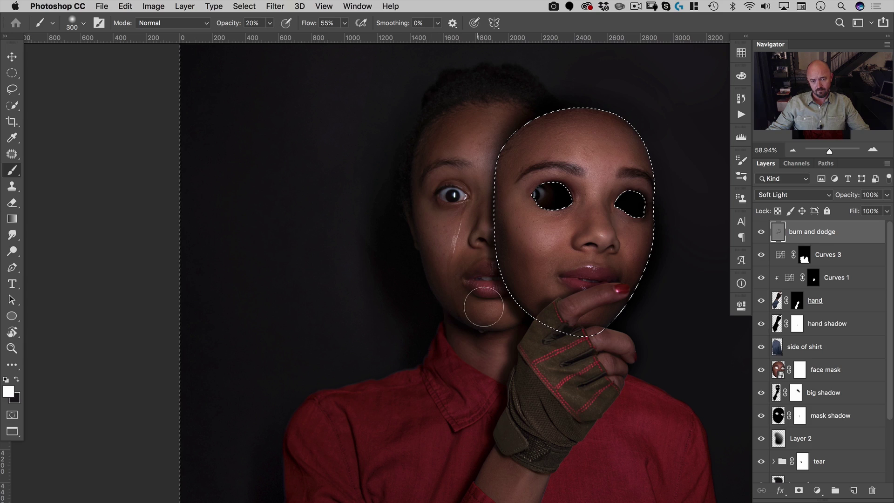
{"action": "left_click_drag", "start_coordinate": [484, 308], "coordinate": [490, 274]}
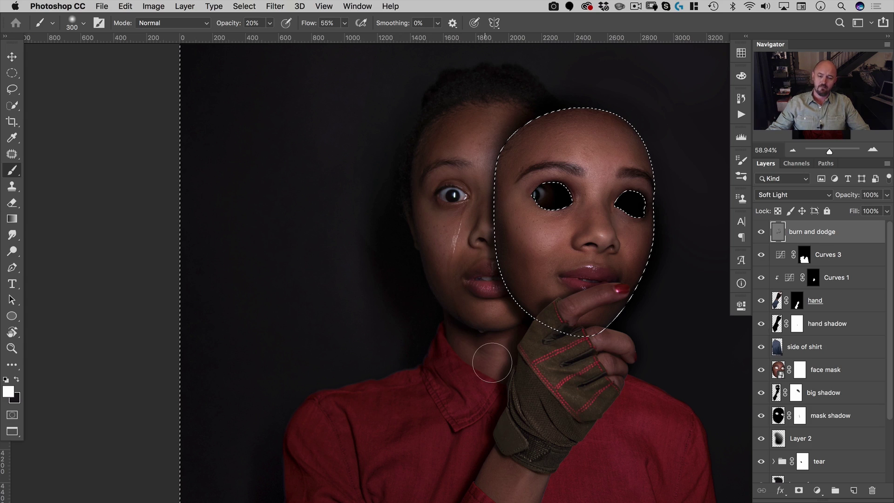
{"action": "left_click_drag", "start_coordinate": [494, 339], "coordinate": [486, 235]}
{"action": "key", "text": "super+d"}
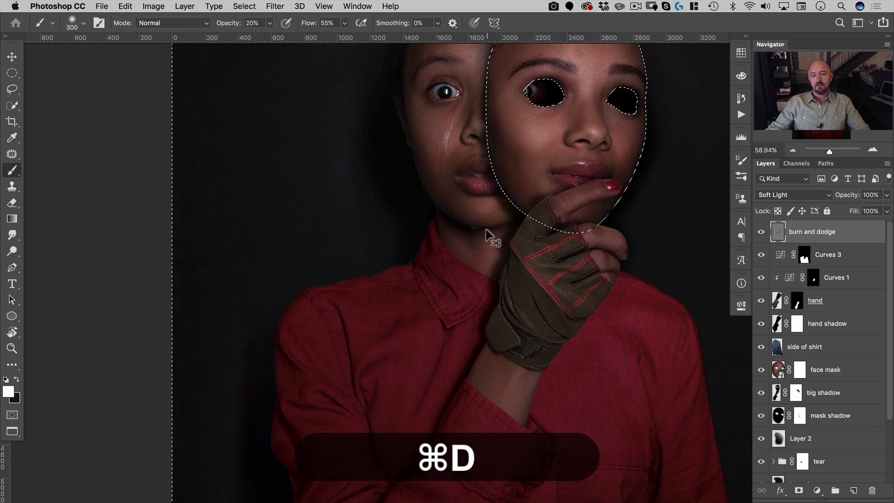
{"action": "left_click_drag", "start_coordinate": [515, 200], "coordinate": [417, 287]}
{"action": "key", "text": "v"}
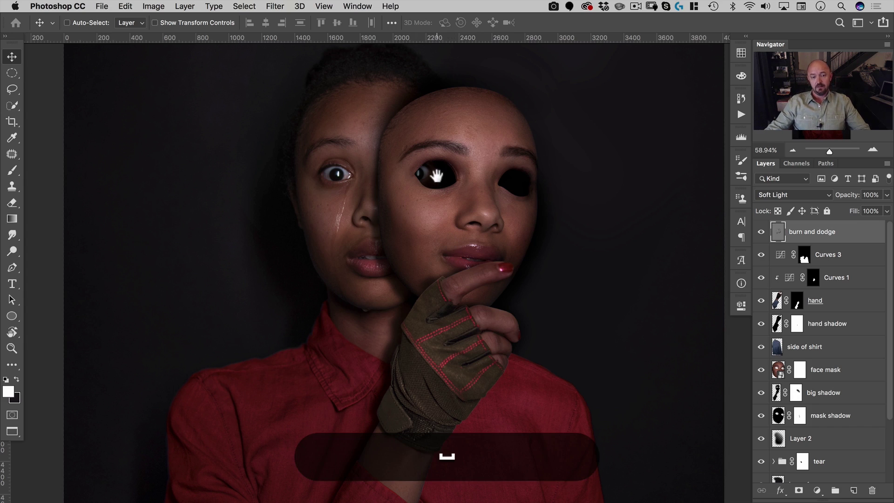
{"action": "left_click_drag", "start_coordinate": [439, 177], "coordinate": [469, 237]}
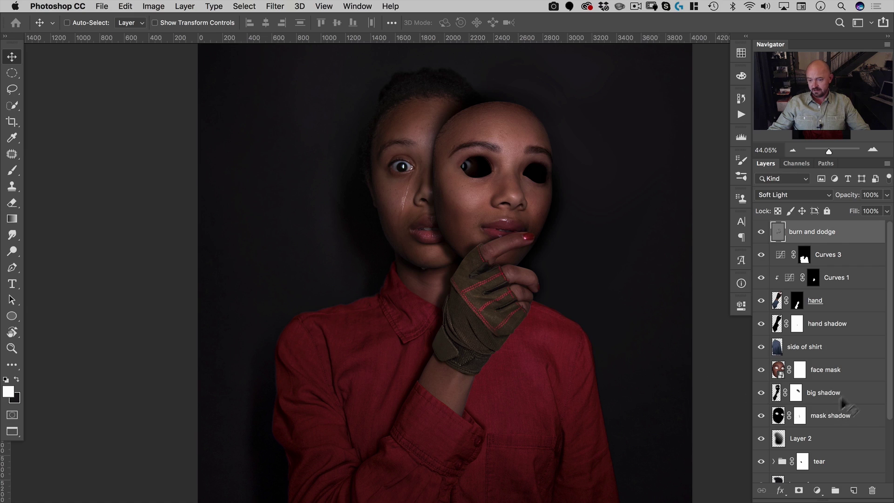
Load the Curves 3 mask as a selection and add the outlines of the face mask and hand layers to it
{"action": "scroll", "coordinate": [845, 392], "scroll_direction": "down", "scroll_amount": 4}
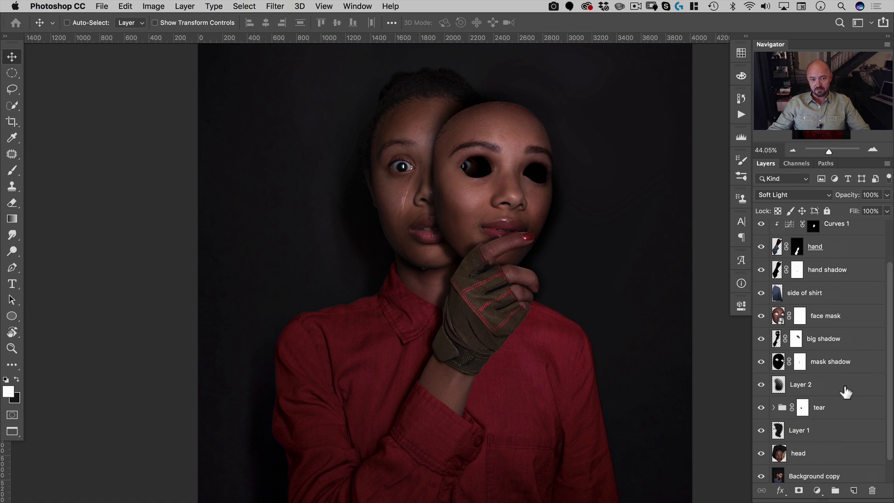
{"action": "scroll", "coordinate": [846, 392], "scroll_direction": "up", "scroll_amount": 1}
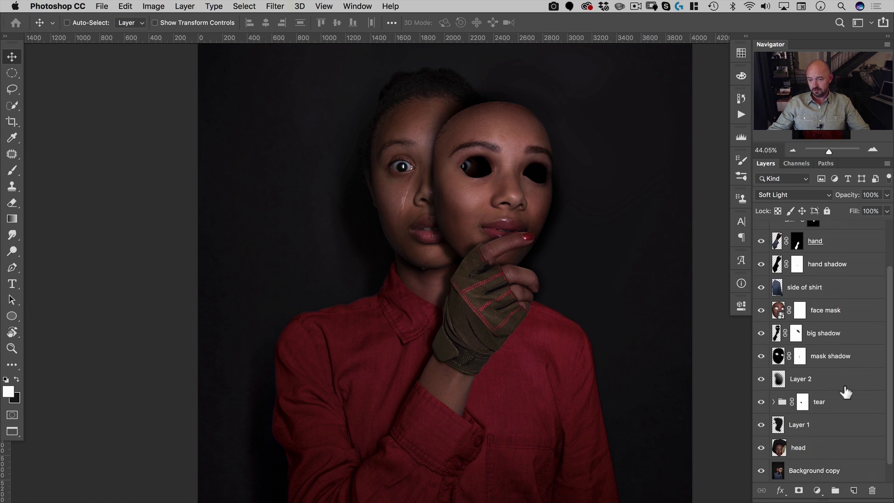
{"action": "scroll", "coordinate": [803, 450], "scroll_direction": "down", "scroll_amount": 1}
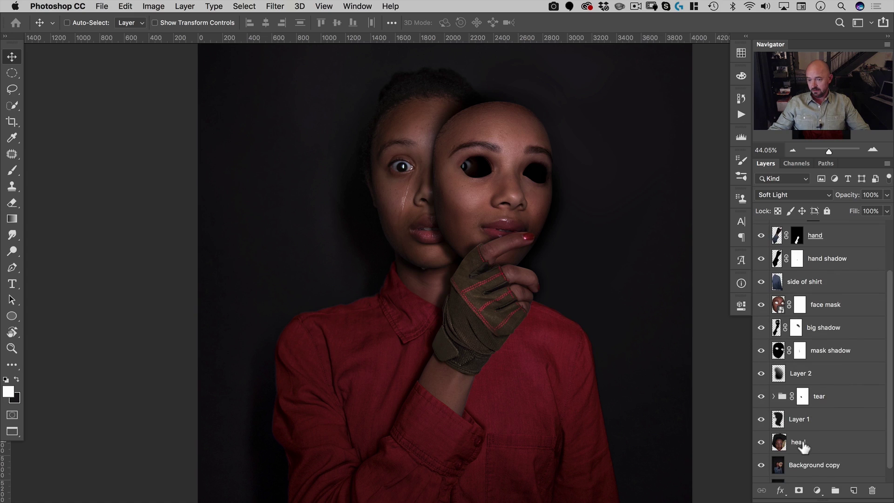
{"action": "scroll", "coordinate": [802, 448], "scroll_direction": "up", "scroll_amount": 4}
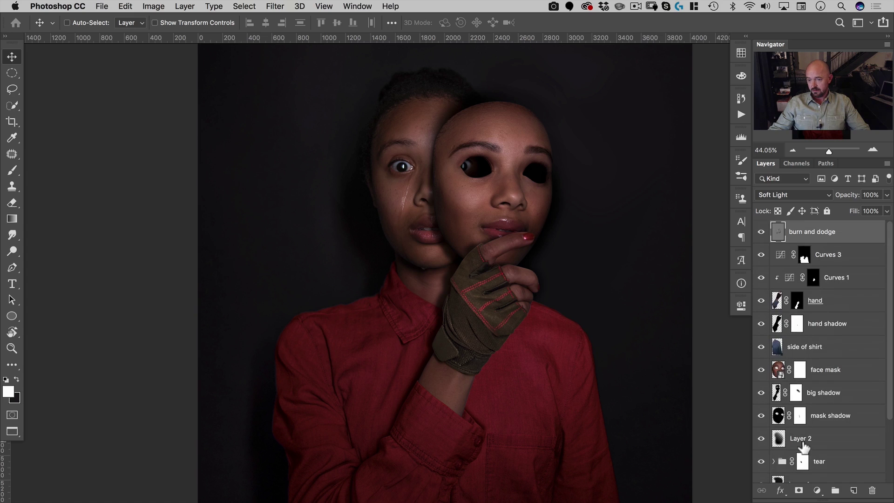
{"action": "key", "text": "super"}
{"action": "left_click", "coordinate": [804, 256], "text": "super"}
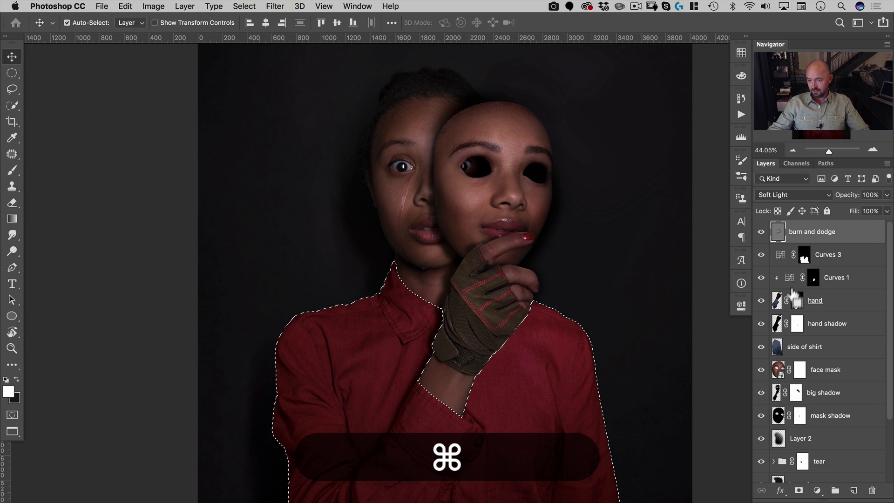
{"action": "left_click", "coordinate": [778, 369], "text": "shift+super"}
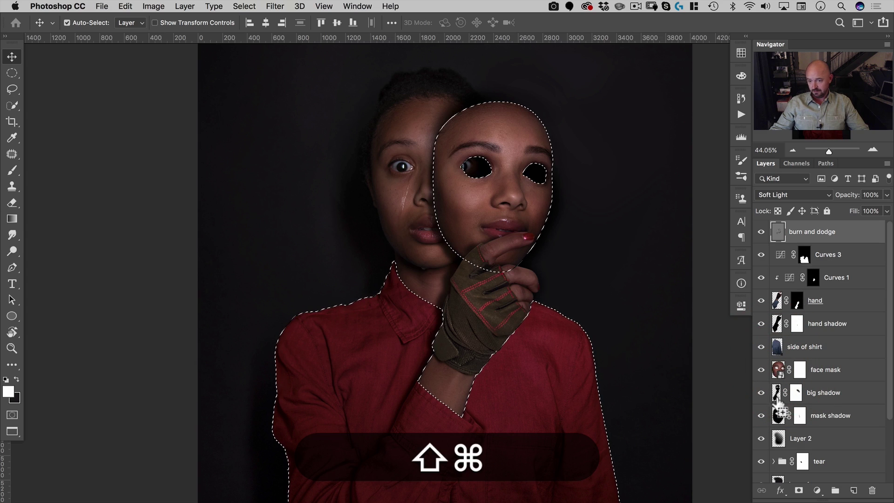
{"action": "left_click", "coordinate": [777, 300], "text": "shift+super"}
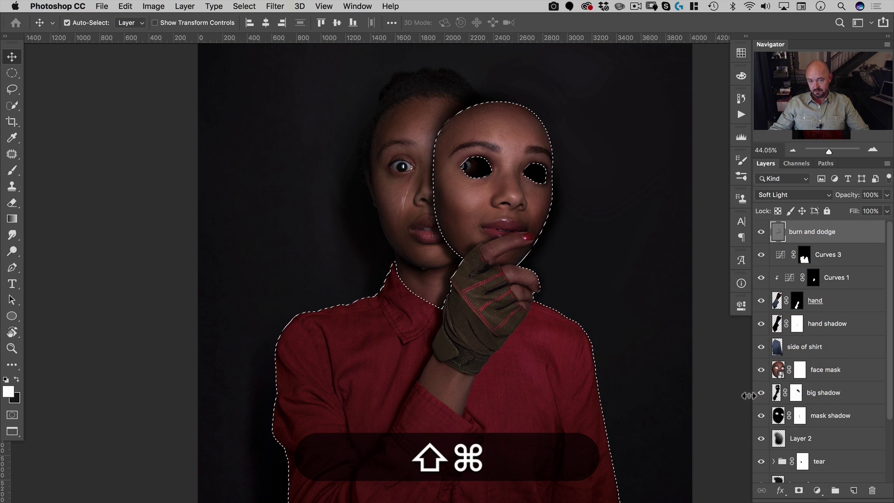
{"action": "scroll", "coordinate": [787, 404], "scroll_direction": "down", "scroll_amount": 4}
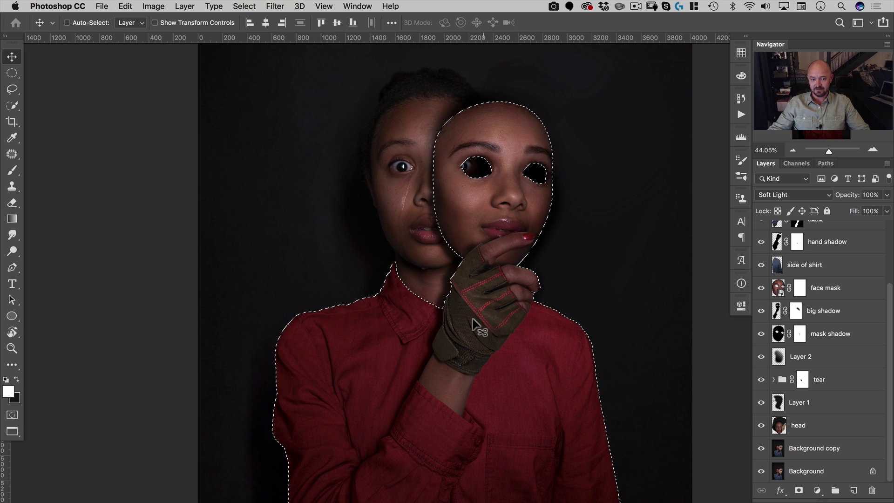
Turn the combined selection into a quick mask to work on the uncovered head
{"action": "key", "text": "q"}
{"action": "left_click_drag", "start_coordinate": [405, 200], "coordinate": [433, 181]}
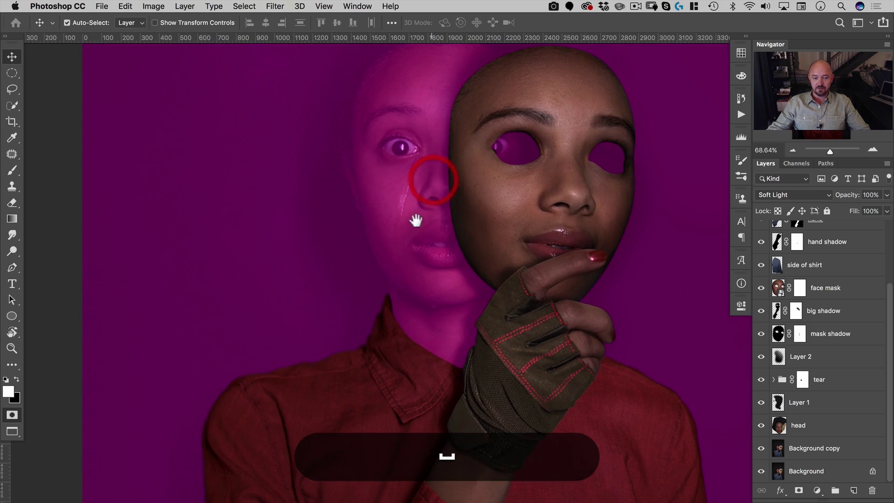
{"action": "left_click_drag", "start_coordinate": [415, 224], "coordinate": [413, 285]}
{"action": "left_click_drag", "start_coordinate": [373, 330], "coordinate": [402, 306]}
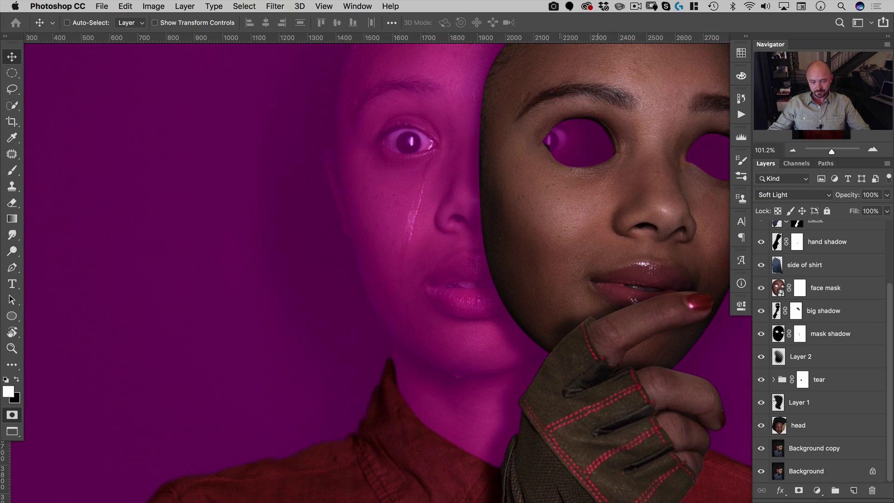
{"action": "left_click", "coordinate": [780, 427], "text": "super"}
{"action": "mouse_move", "coordinate": [416, 237]}
{"action": "left_mouse_down"}
{"action": "mouse_move", "coordinate": [413, 289]}
{"action": "mouse_move", "coordinate": [417, 254]}
{"action": "left_mouse_up"}
{"action": "key", "text": "super+d"}
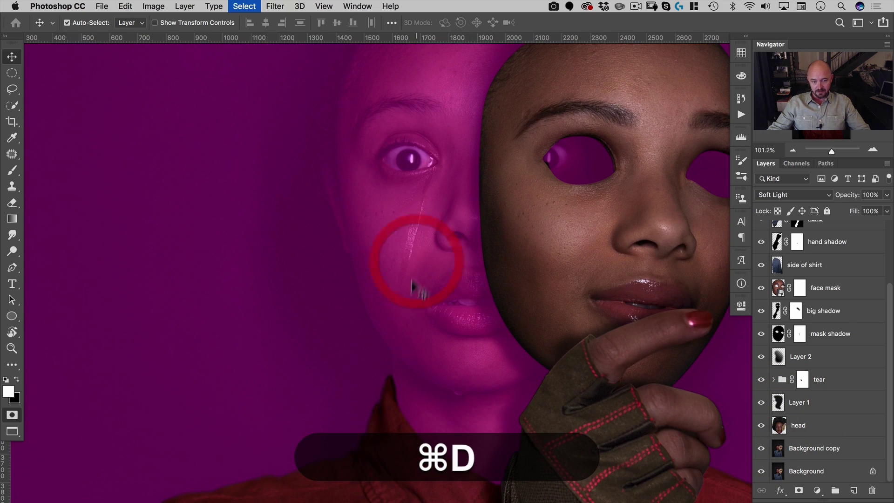
Start a Pen tool path at the shirt collar's tip, trace up the lower jaw, and undo the misplaced last anchor
{"action": "key", "text": "p"}
{"action": "left_click", "coordinate": [391, 379]}
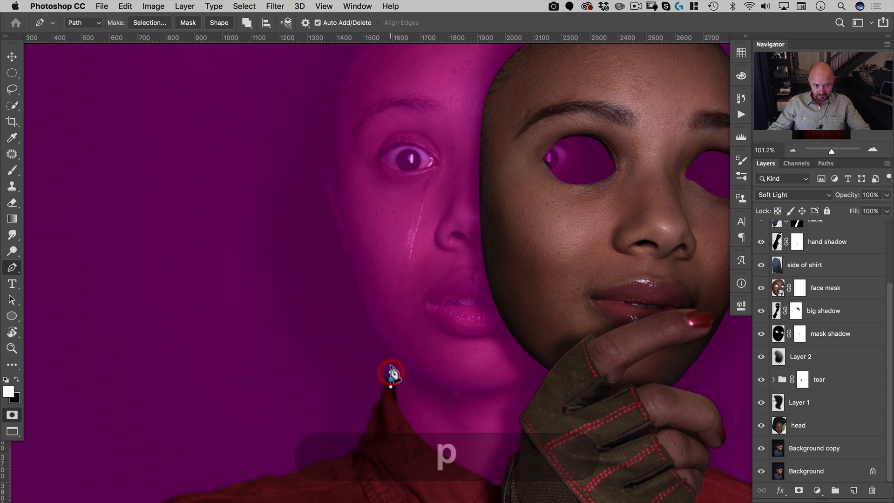
{"action": "left_click_drag", "start_coordinate": [388, 358], "coordinate": [386, 350]}
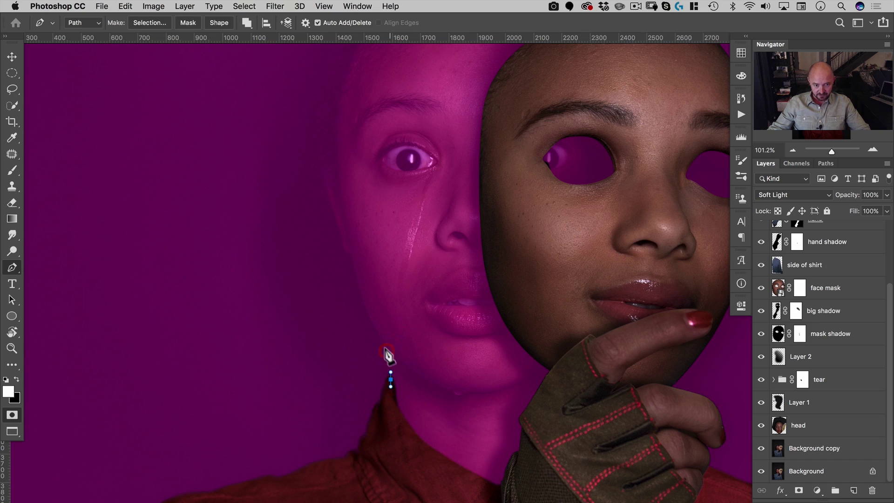
{"action": "left_click", "coordinate": [350, 254]}
{"action": "key", "text": "super+space"}
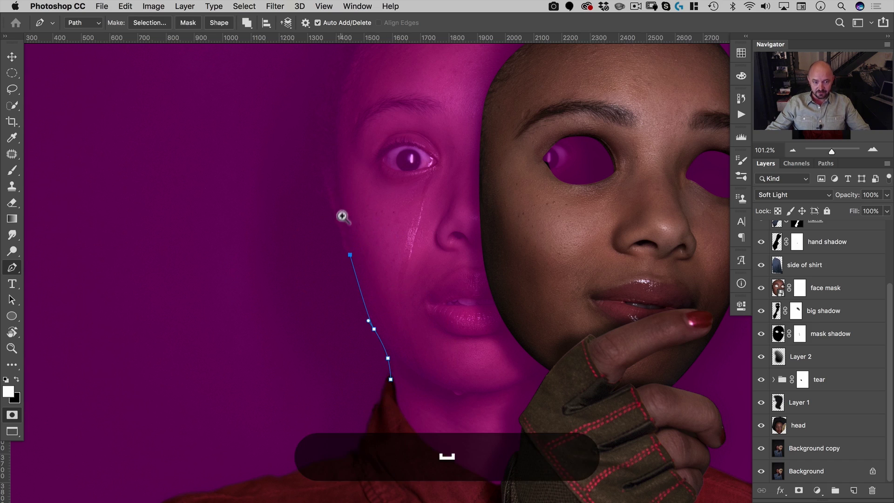
{"action": "left_click_drag", "start_coordinate": [343, 214], "coordinate": [365, 208]}
{"action": "key", "text": "super+z"}
{"action": "key", "text": "super+z"}
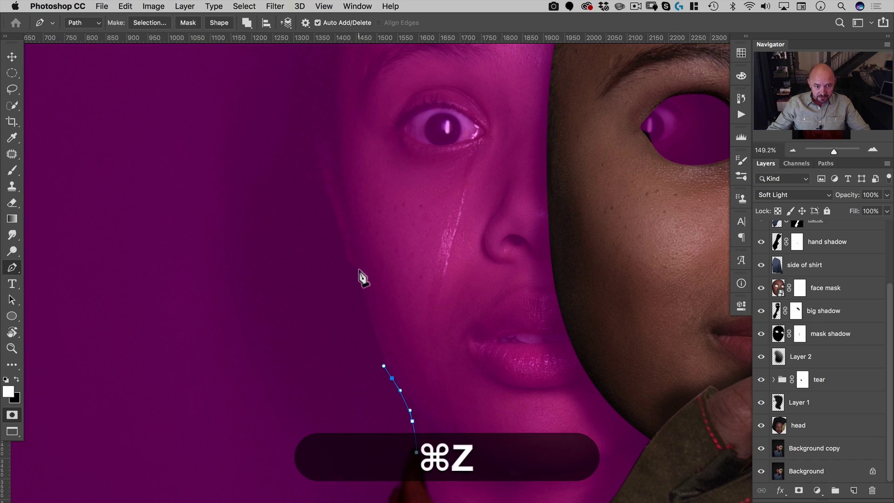
Continue the path up the woman's jaw and around the outer edge of her ear
{"action": "left_click_drag", "start_coordinate": [358, 270], "coordinate": [345, 258]}
{"action": "left_click", "coordinate": [358, 270], "text": "alt"}
{"action": "left_click_drag", "start_coordinate": [332, 206], "coordinate": [303, 169]}
{"action": "key", "text": "space"}
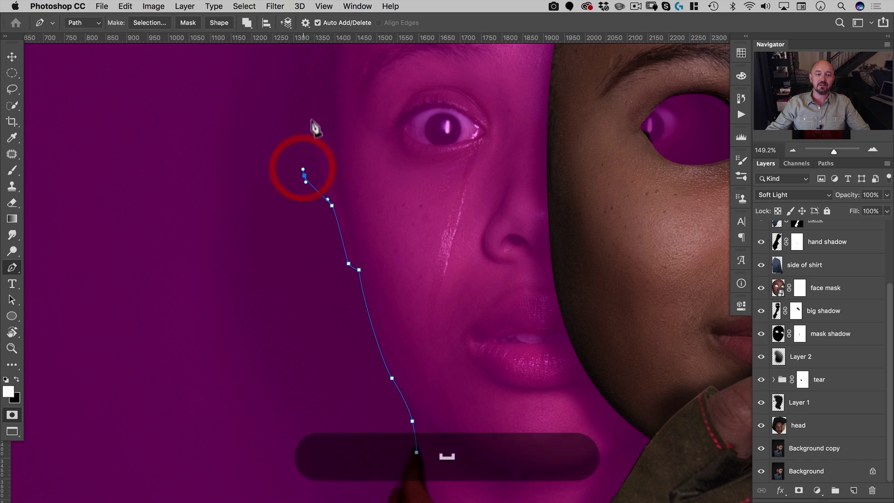
Trace the path up the side of the woman's head and along the upper edge of her hair
{"action": "left_click_drag", "start_coordinate": [315, 127], "coordinate": [312, 394]}
{"action": "left_click_drag", "start_coordinate": [320, 265], "coordinate": [345, 217]}
{"action": "left_click_drag", "start_coordinate": [367, 169], "coordinate": [369, 150]}
{"action": "left_click_drag", "start_coordinate": [379, 132], "coordinate": [388, 124]}
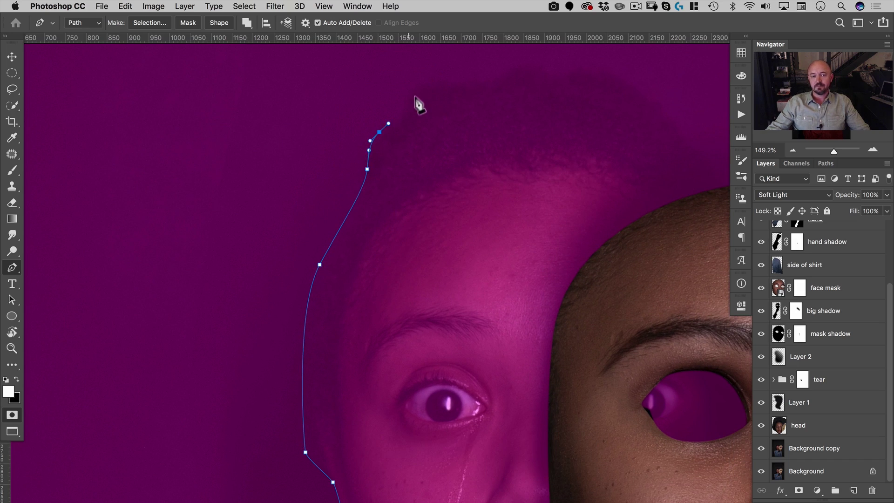
{"action": "left_click_drag", "start_coordinate": [458, 81], "coordinate": [485, 82]}
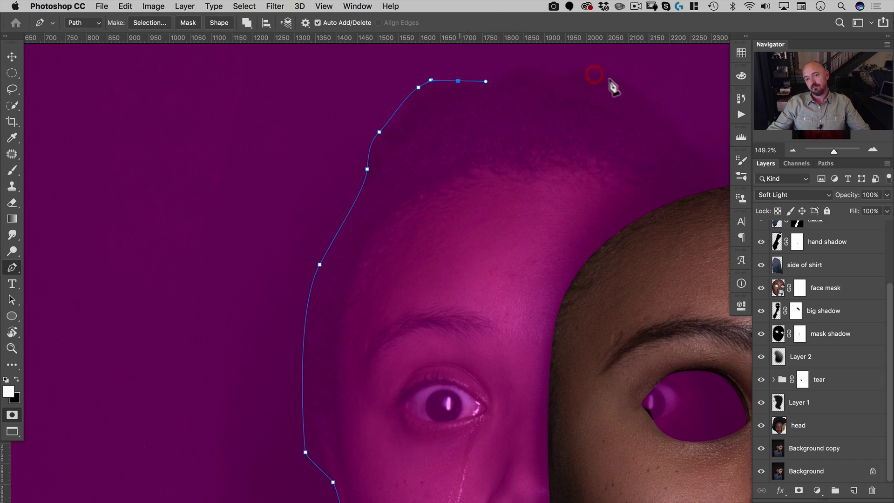
{"action": "key", "text": "space"}
{"action": "left_click", "coordinate": [520, 100]}
{"action": "left_click", "coordinate": [561, 166]}
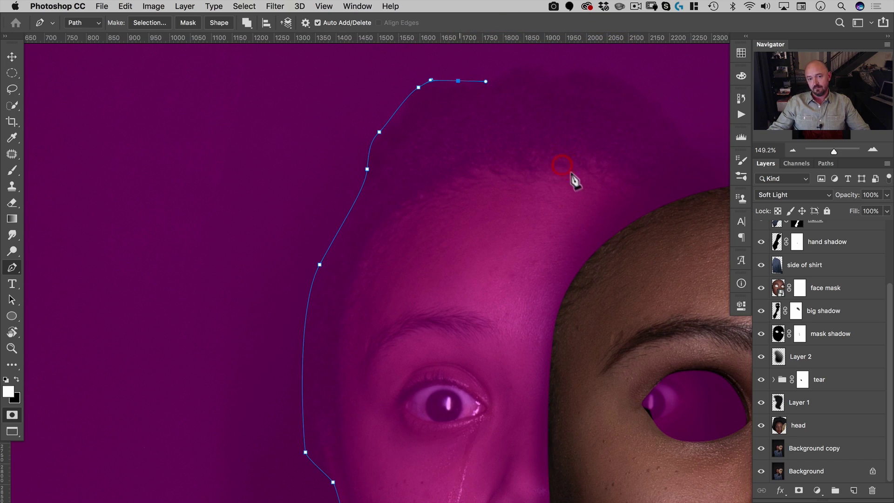
{"action": "key", "text": "super+space"}
{"action": "left_click", "coordinate": [577, 234]}
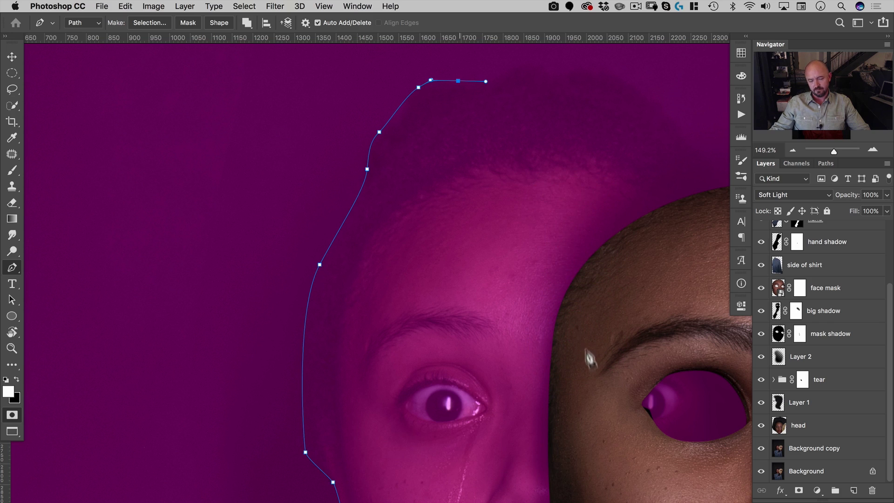
Close the path through the face mask, glove and collar, and make it an anti-aliased new selection with a 3-pixel feather
{"action": "key", "text": "space"}
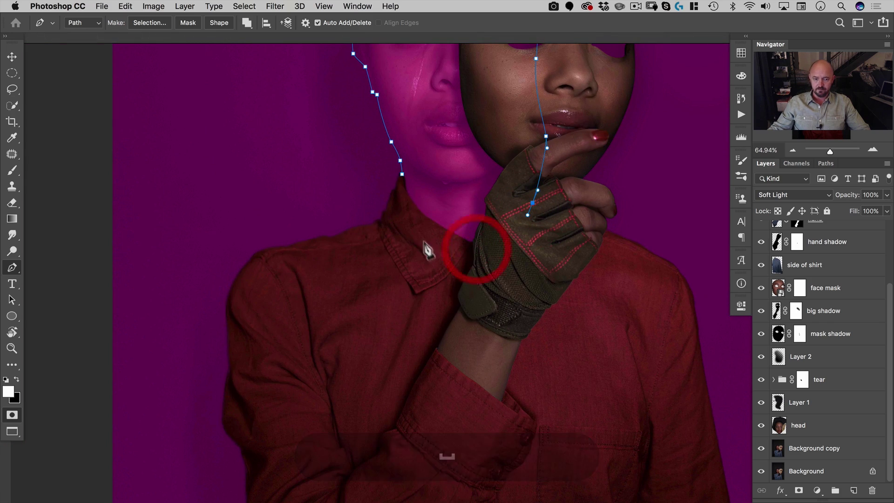
{"action": "left_click", "coordinate": [402, 174]}
{"action": "left_click", "coordinate": [421, 184]}
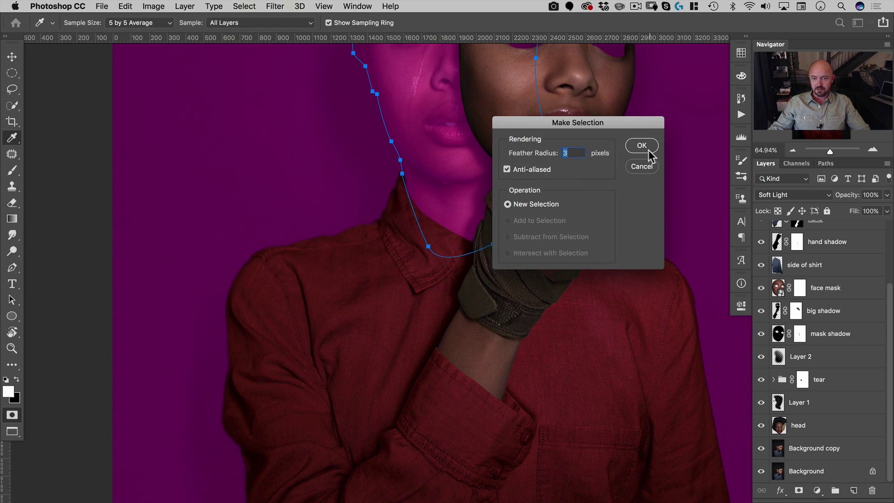
{"action": "key", "text": "Return"}
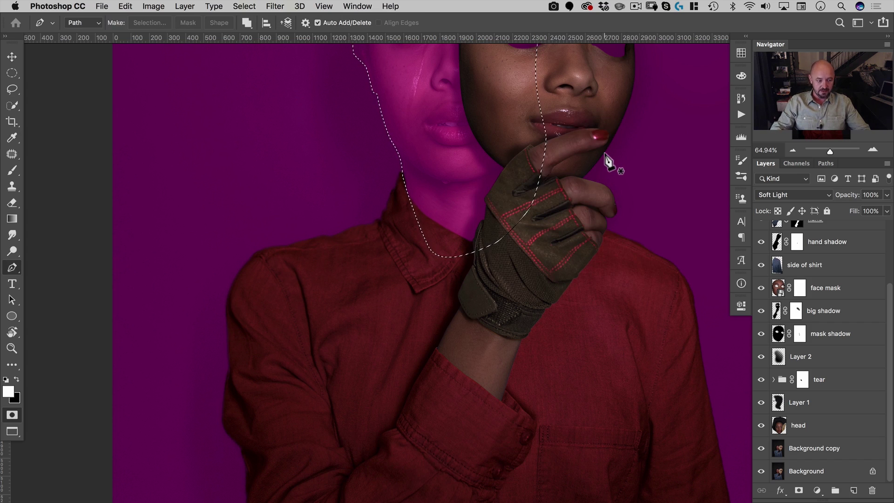
Fill the head selection in the quick mask with white, undoing the fill with the wrong colour, and deselect
{"action": "key", "text": "super+BackSpace"}
{"action": "key", "text": "super+z"}
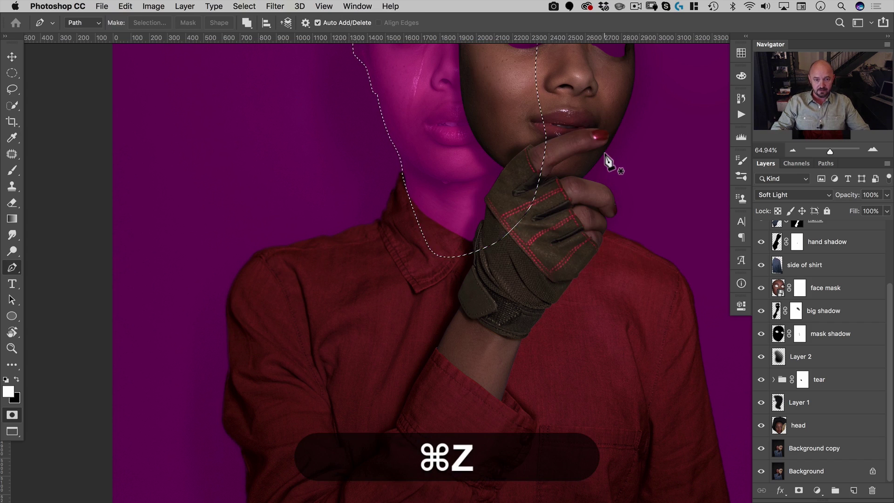
{"action": "key", "text": "alt+super+z"}
{"action": "key", "text": "alt+super+BackSpace"}
{"action": "key", "text": "alt+BackSpace"}
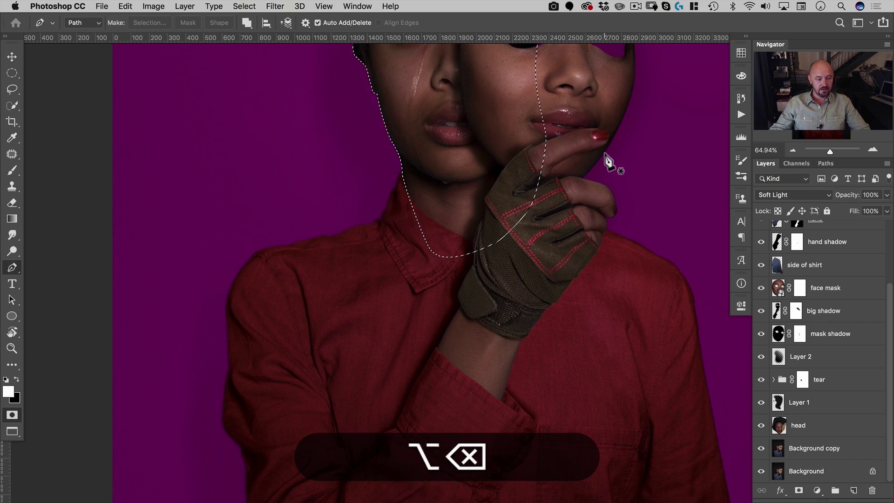
{"action": "key", "text": "super+d"}
Convert the finished quick mask back into a selection around the whole figure
{"action": "left_click_drag", "start_coordinate": [486, 104], "coordinate": [435, 164]}
{"action": "left_click_drag", "start_coordinate": [492, 135], "coordinate": [434, 208]}
{"action": "key", "text": "q"}
{"action": "key", "text": "q"}
{"action": "scroll", "coordinate": [836, 293], "scroll_direction": "up", "scroll_amount": 3}
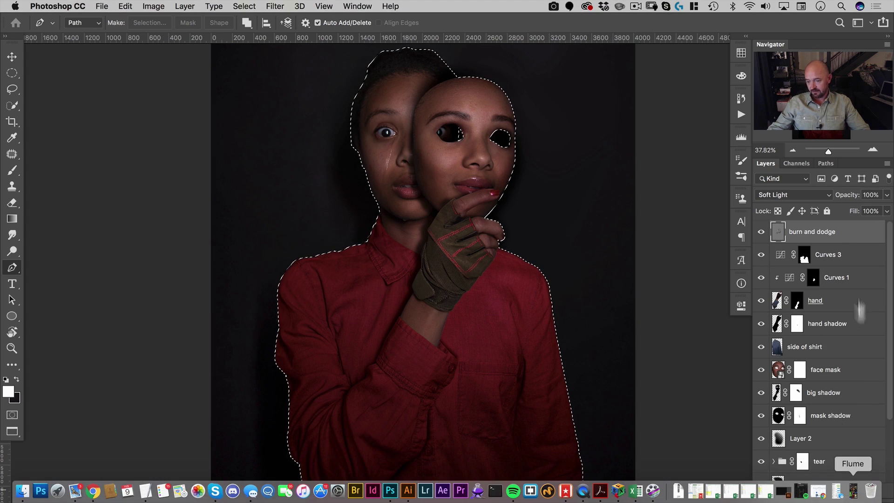
Add a new layer above the burn and dodge layer and name it "black background"
{"action": "left_click", "coordinate": [853, 490]}
{"action": "double_click", "coordinate": [800, 231]}
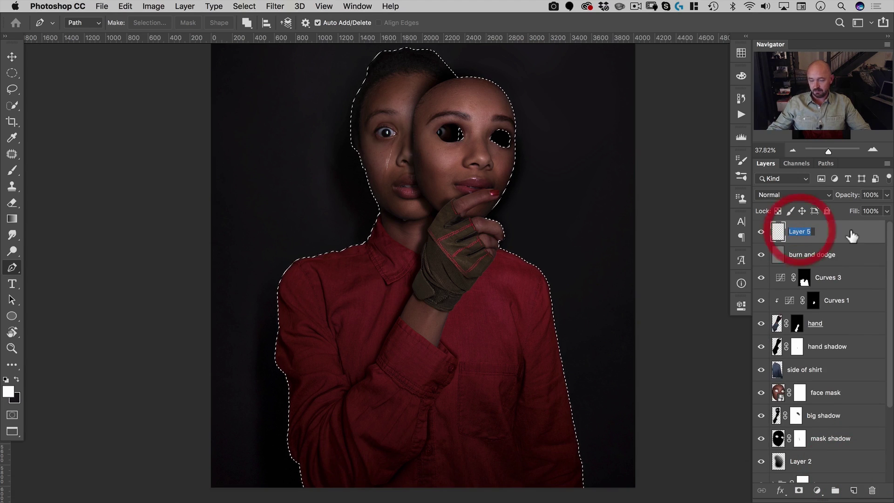
{"action": "type", "text": "b"}
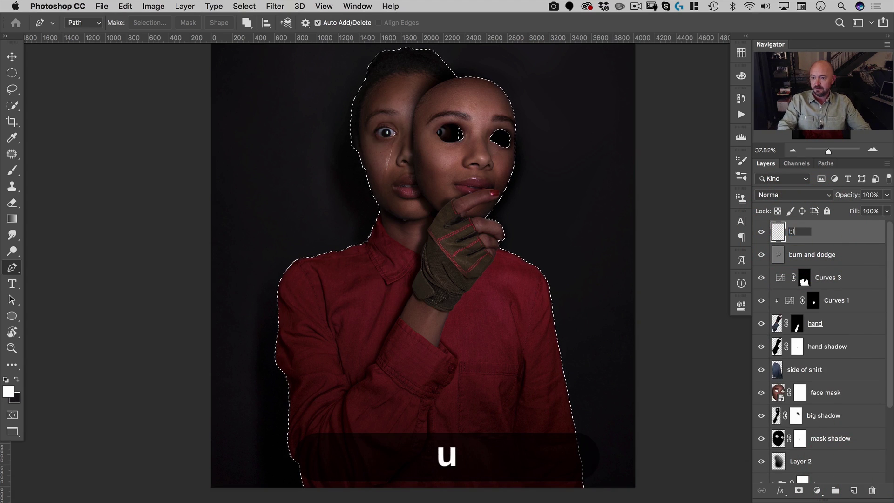
{"action": "key", "text": "BackSpace"}
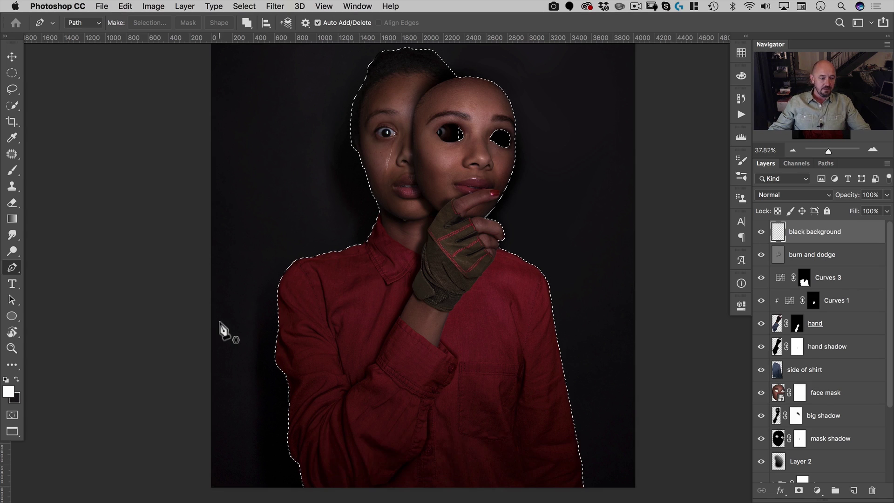
Set up a black brush about 1638 pixels in size at 100% opacity
{"action": "key", "text": "x"}
{"action": "key", "text": "d"}
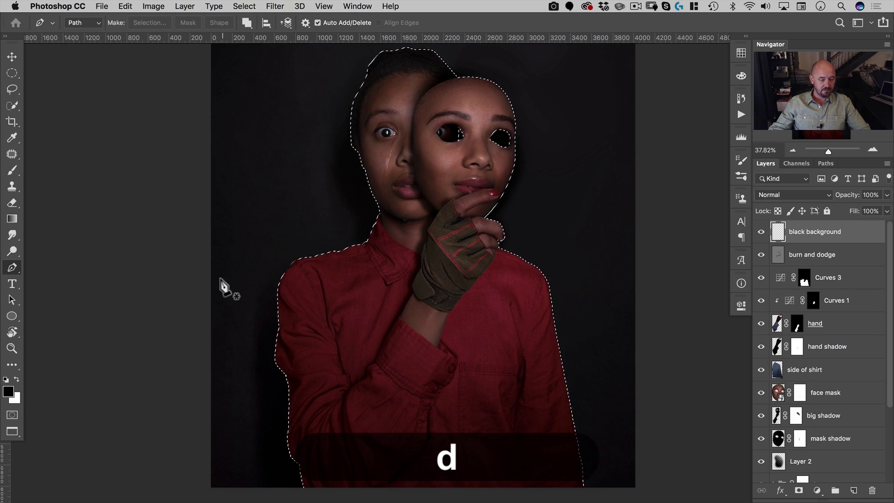
{"action": "key", "text": "b"}
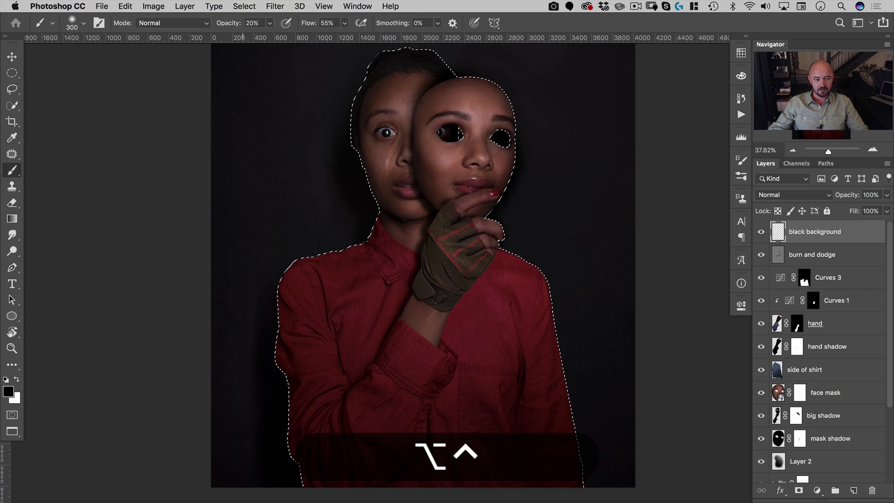
{"action": "left_click_drag", "start_coordinate": [225, 275], "coordinate": [291, 257]}
{"action": "key", "text": "0"}
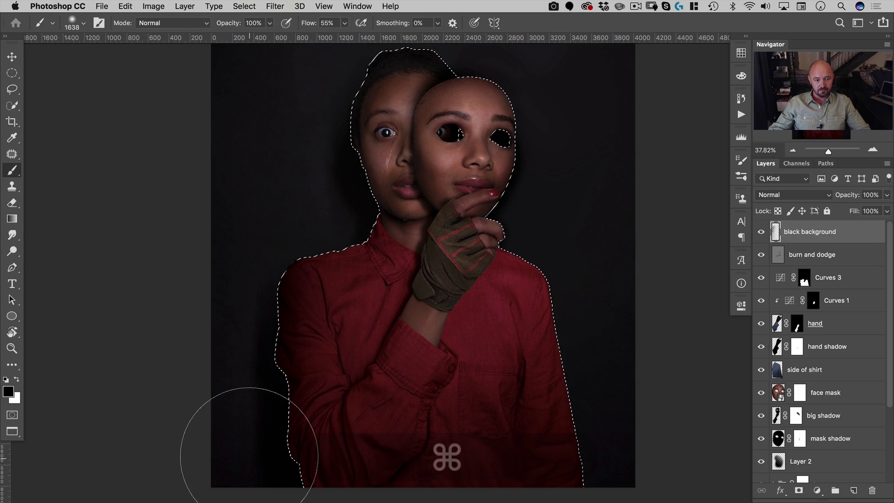
Undo the last brush stroke and invert the selection so that it covers the backdrop around the figure
{"action": "key", "text": "super+z"}
{"action": "left_click", "coordinate": [243, 6]}
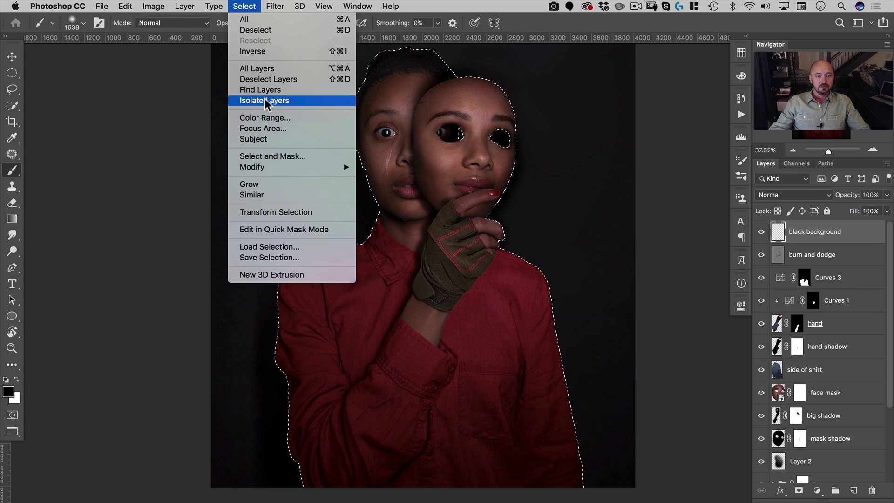
{"action": "left_click", "coordinate": [253, 51]}
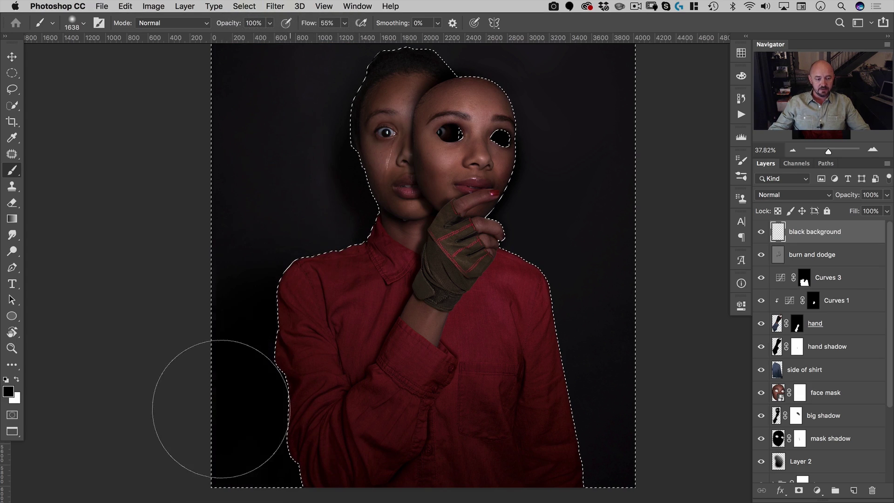
Paint the selected backdrop around the woman black on the black background layer, covering both sides and the area above her head
{"action": "mouse_move", "coordinate": [229, 343]}
{"action": "left_mouse_down"}
{"action": "mouse_move", "coordinate": [208, 381]}
{"action": "mouse_move", "coordinate": [227, 201]}
{"action": "mouse_move", "coordinate": [299, 190]}
{"action": "mouse_move", "coordinate": [293, 156]}
{"action": "left_mouse_up"}
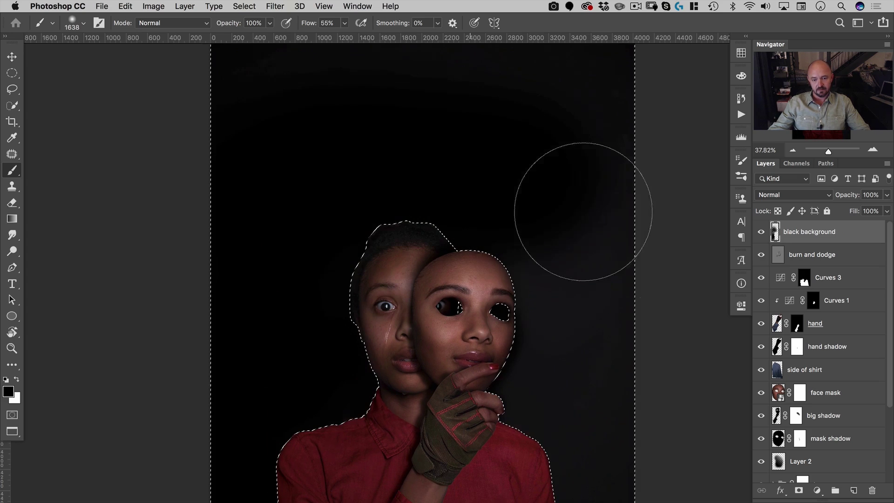
{"action": "mouse_move", "coordinate": [557, 206]}
{"action": "left_mouse_down"}
{"action": "mouse_move", "coordinate": [599, 377]}
{"action": "mouse_move", "coordinate": [571, 126]}
{"action": "left_mouse_up"}
{"action": "key", "text": "space"}
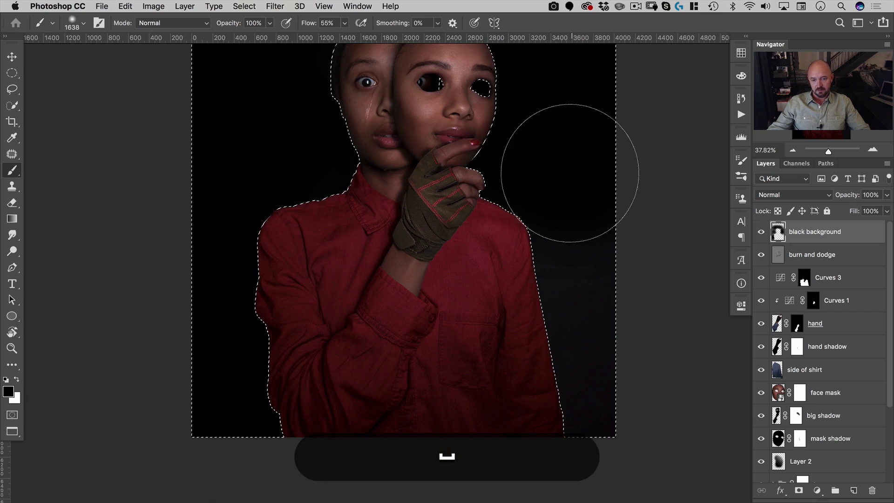
{"action": "left_click_drag", "start_coordinate": [571, 174], "coordinate": [586, 419]}
{"action": "key", "text": "space"}
{"action": "left_click_drag", "start_coordinate": [593, 156], "coordinate": [601, 314]}
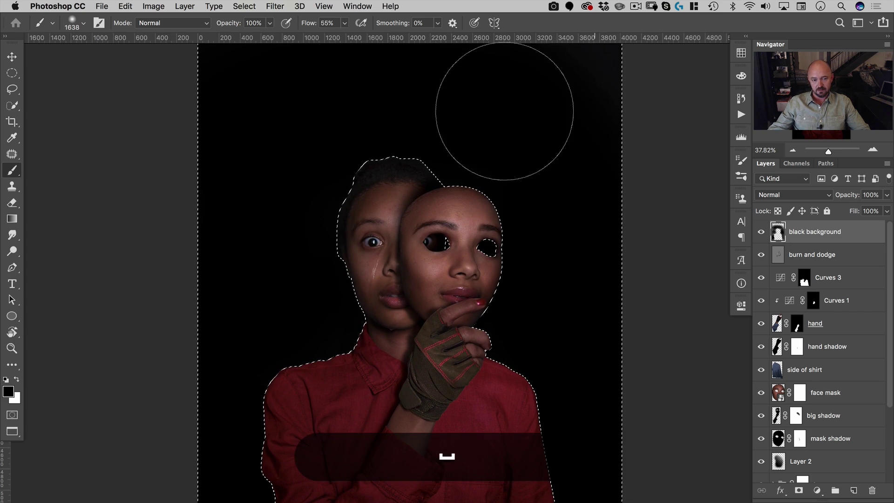
Feather the backdrop selection with a radius of 80 pixels
{"action": "left_click", "coordinate": [271, 7]}
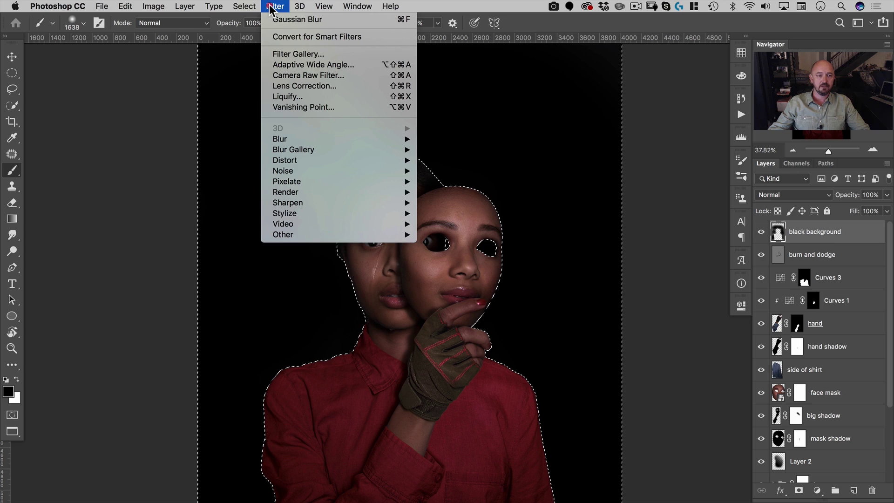
{"action": "mouse_move", "coordinate": [244, 6]}
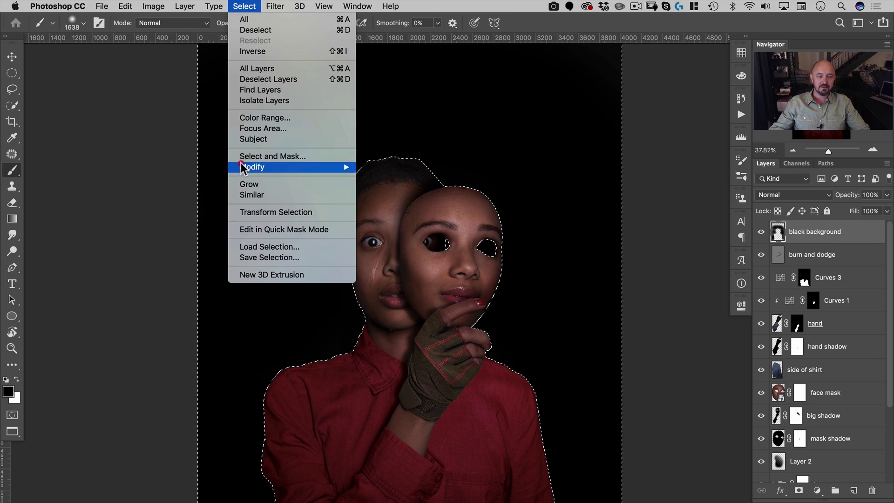
{"action": "mouse_move", "coordinate": [241, 167]}
{"action": "left_click", "coordinate": [511, 162]}
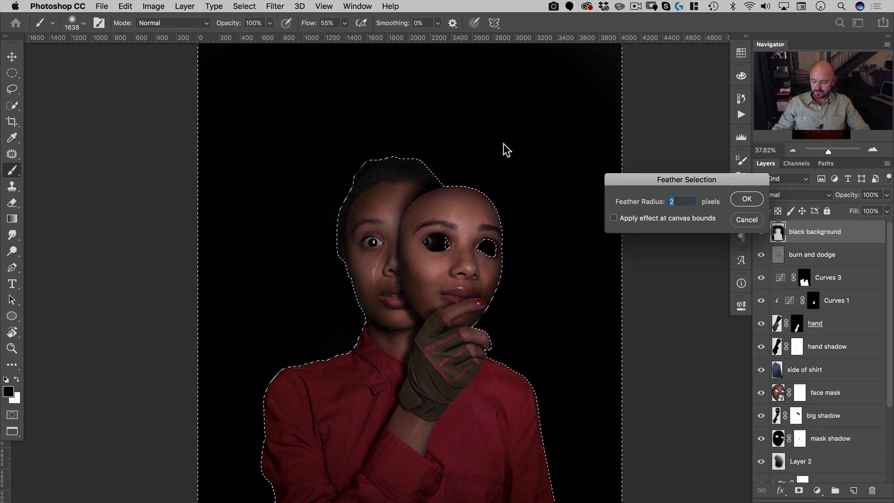
{"action": "type", "text": "0"}
{"action": "key", "text": "Return"}
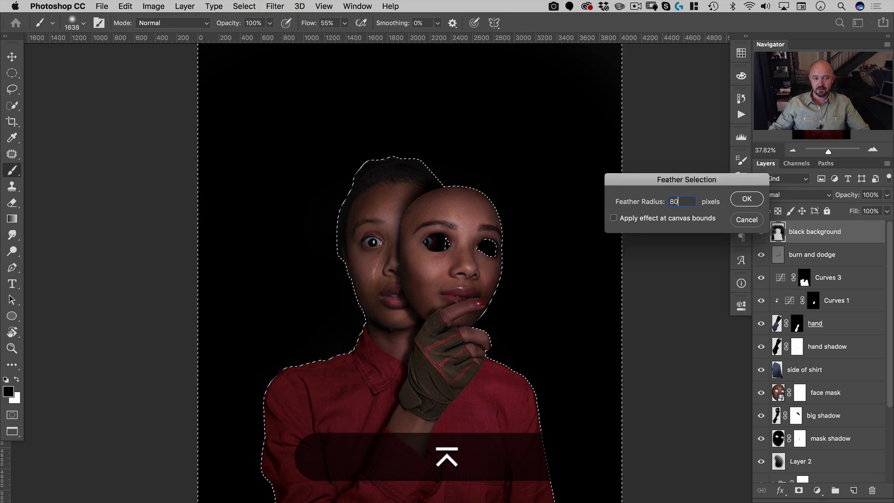
Paint black along the figure's outline inside the feathered selection with a 332-pixel brush, and deselect
{"action": "left_click_drag", "start_coordinate": [274, 268], "coordinate": [111, 282]}
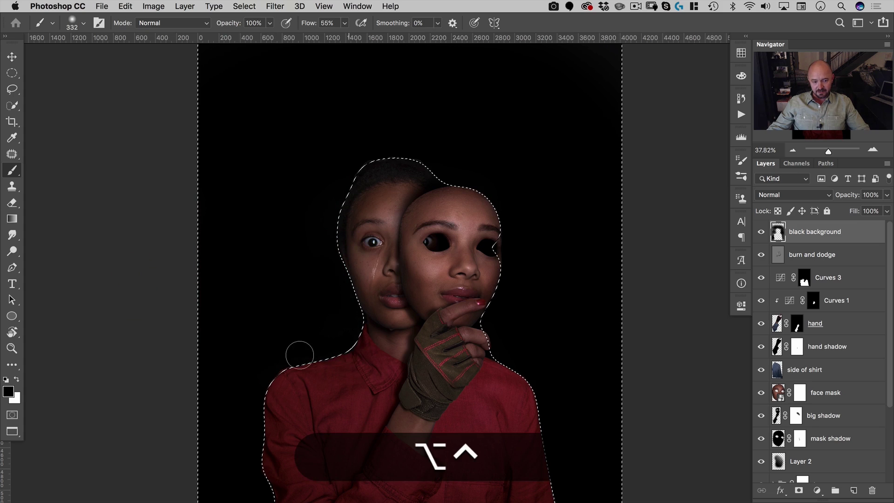
{"action": "key", "text": "space"}
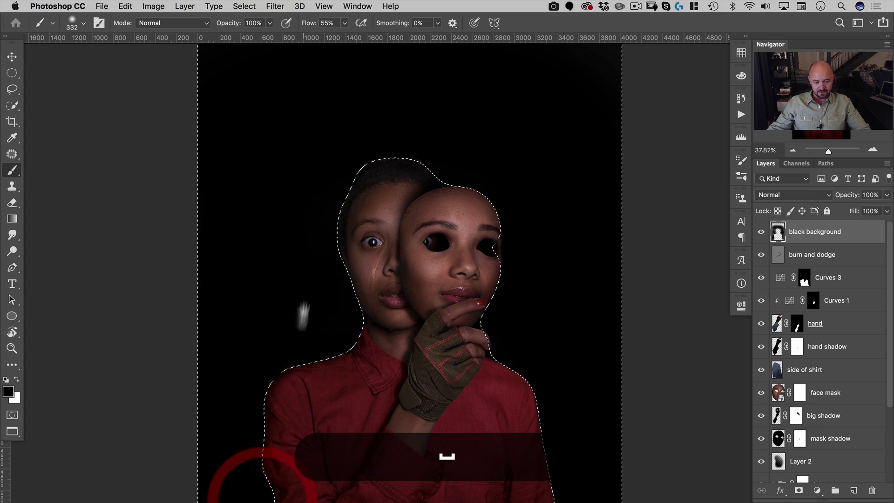
{"action": "left_click_drag", "start_coordinate": [299, 321], "coordinate": [329, 169]}
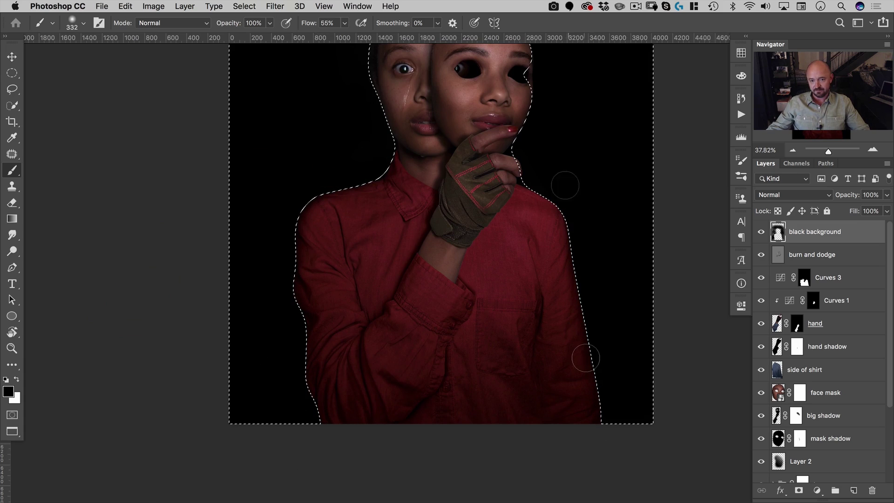
{"action": "key", "text": "space"}
{"action": "left_click_drag", "start_coordinate": [562, 96], "coordinate": [537, 206]}
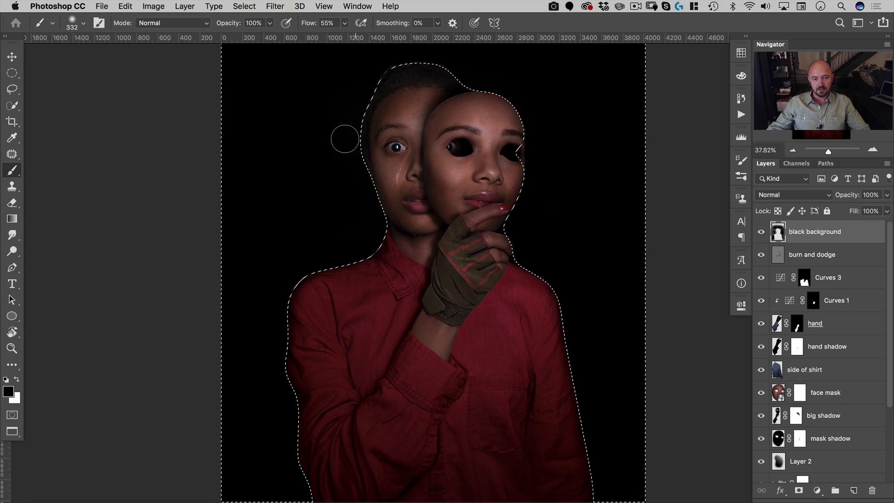
{"action": "key", "text": "super+d"}
Paint black over the grey rim around the woman's hair with a 132-pixel brush to blend it into the backdrop
{"action": "key", "text": "super+space"}
{"action": "left_click_drag", "start_coordinate": [265, 180], "coordinate": [262, 178]}
{"action": "left_click_drag", "start_coordinate": [331, 121], "coordinate": [349, 167]}
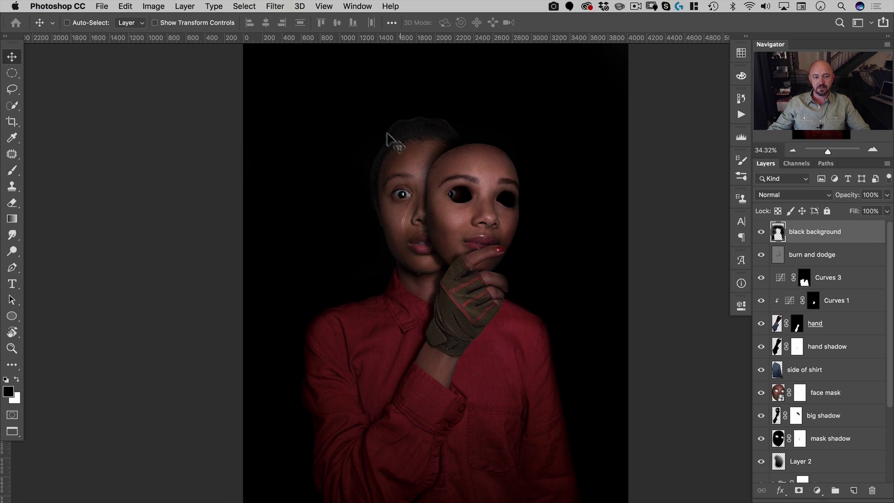
{"action": "key", "text": "super+space"}
{"action": "left_click_drag", "start_coordinate": [383, 120], "coordinate": [461, 145]}
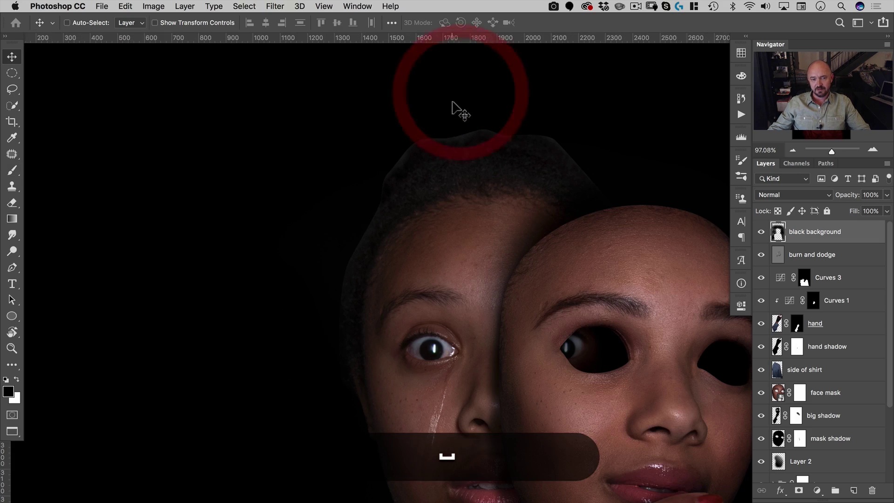
{"action": "key", "text": "b"}
{"action": "left_click_drag", "start_coordinate": [406, 115], "coordinate": [374, 118]}
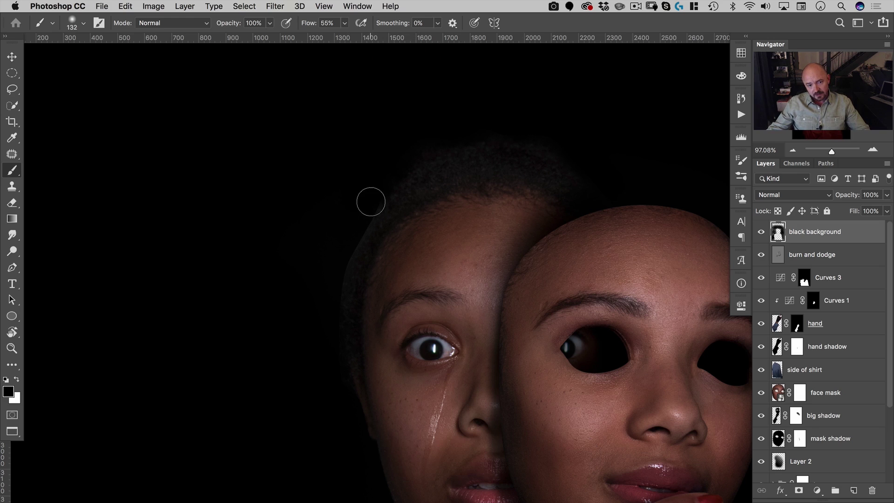
{"action": "key", "text": "space"}
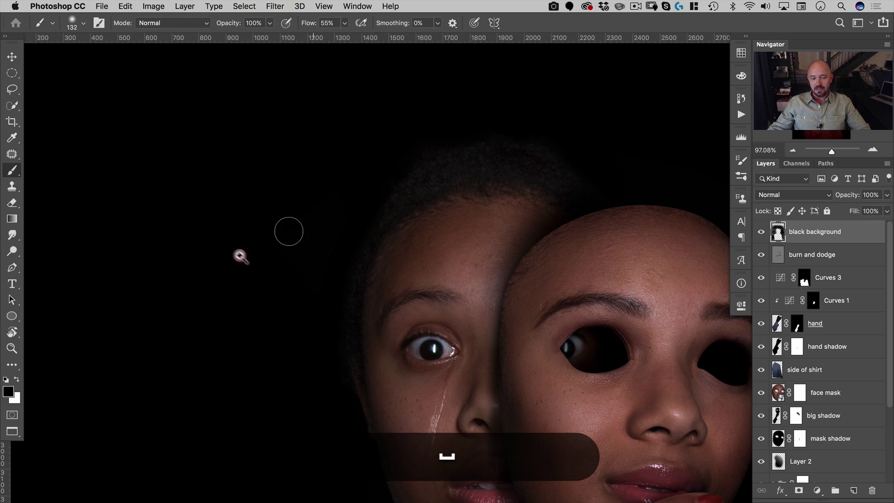
{"action": "left_click_drag", "start_coordinate": [239, 256], "coordinate": [196, 261]}
{"action": "left_click_drag", "start_coordinate": [393, 172], "coordinate": [421, 140]}
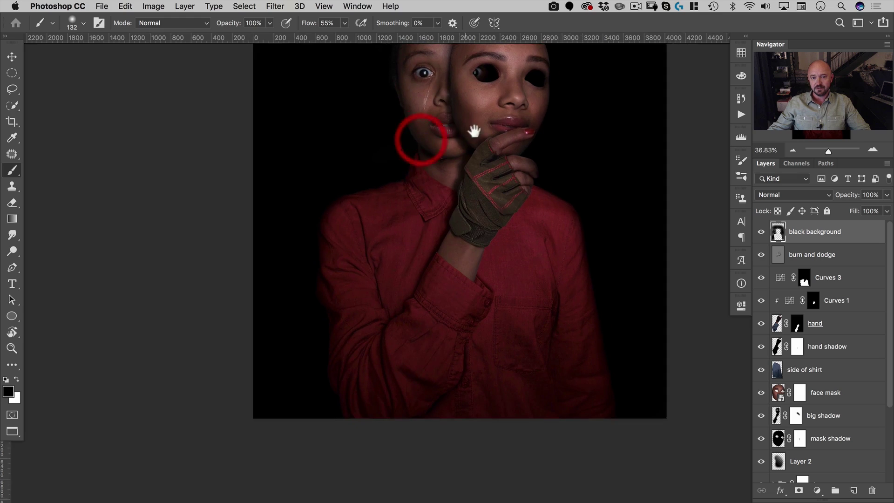
{"action": "left_click_drag", "start_coordinate": [474, 132], "coordinate": [422, 211]}
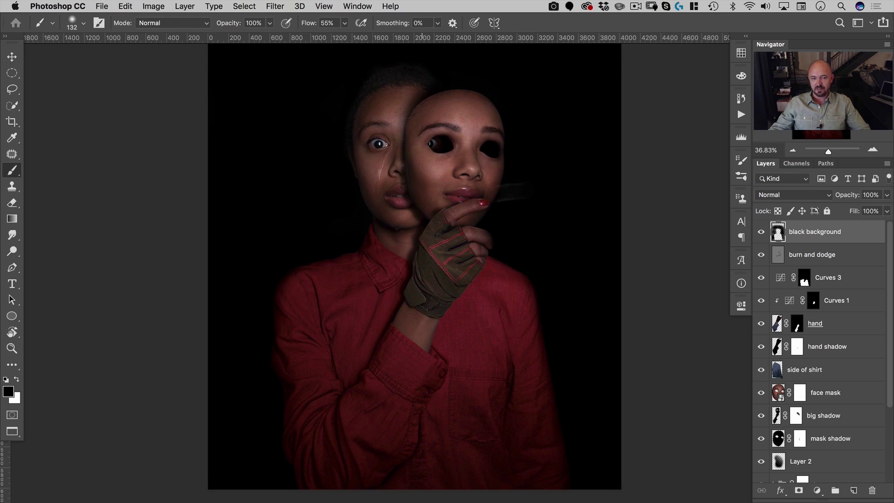
Create a layer named "sharpen" above the black background layer and stamp all visible layers into it
{"action": "left_click", "coordinate": [853, 490]}
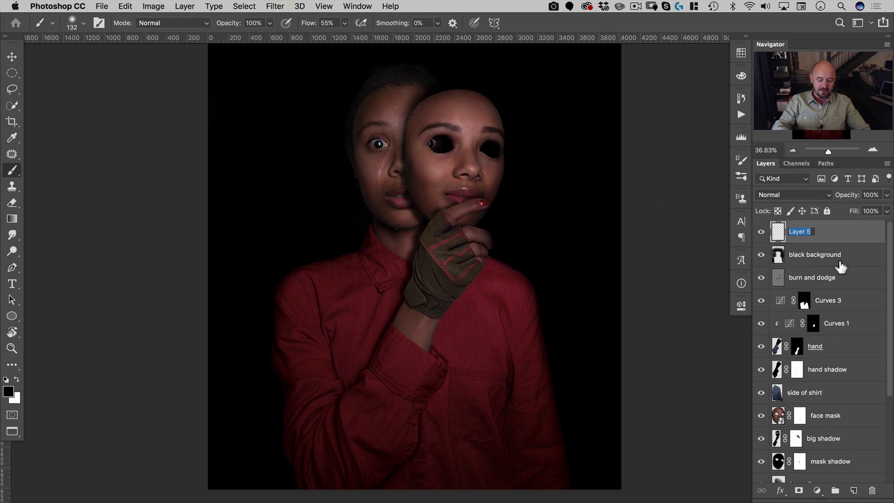
{"action": "type", "text": "sharpen"}
{"action": "key", "text": "Return"}
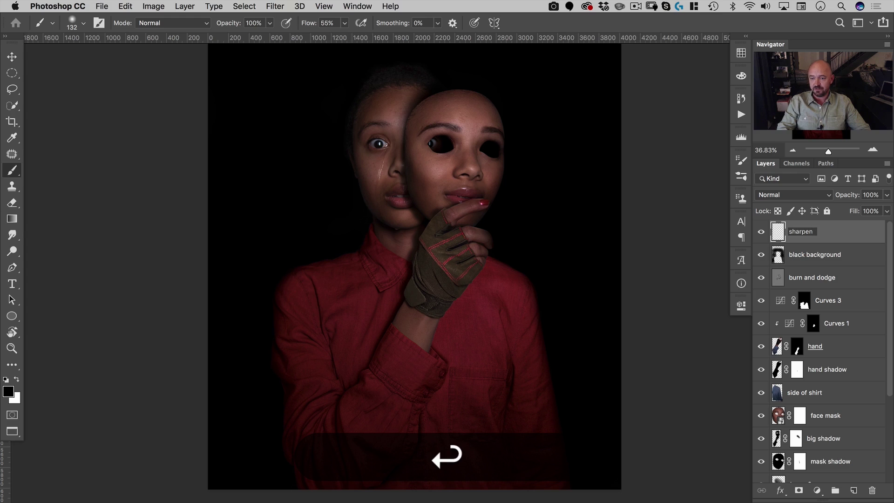
{"action": "key", "text": "shift"}
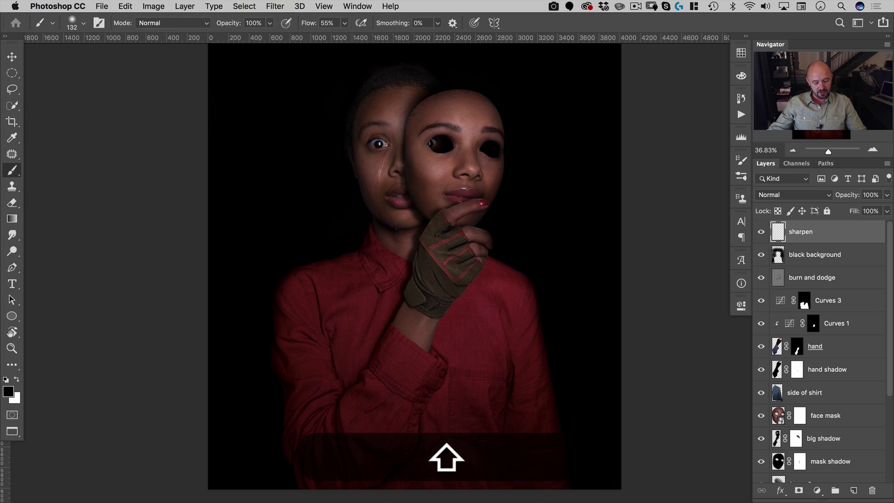
{"action": "key", "text": "alt+shift+super+e"}
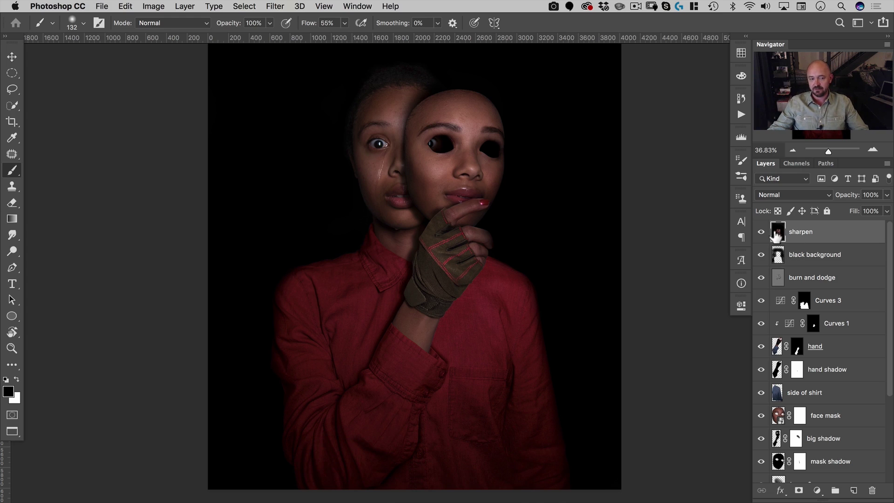
Apply a High Pass filter with a 4-pixel radius to the sharpen layer
{"action": "left_click", "coordinate": [275, 7]}
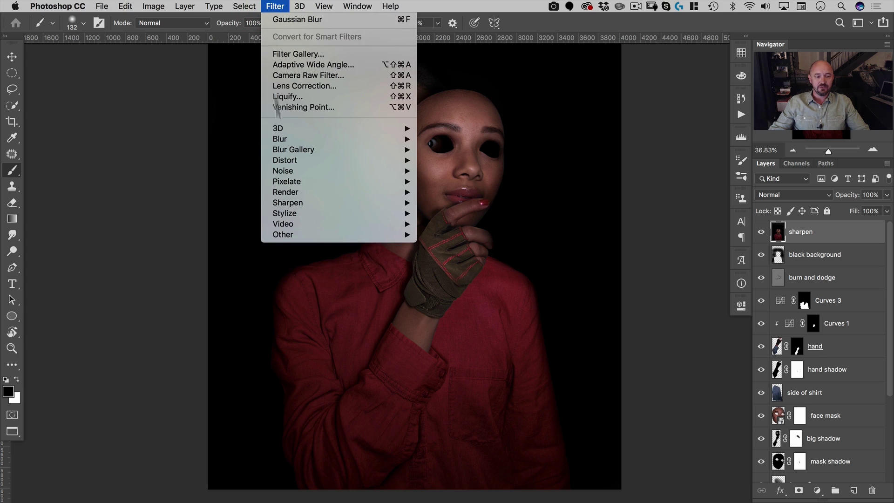
{"action": "mouse_move", "coordinate": [293, 238]}
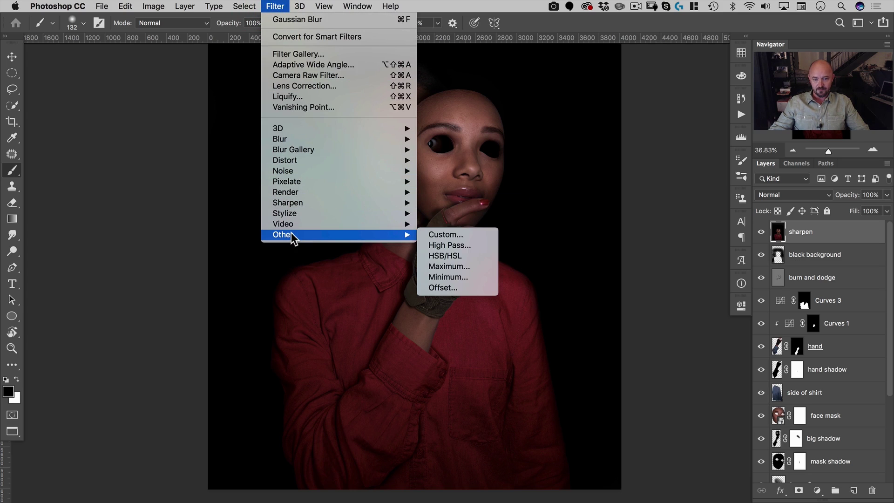
{"action": "left_click", "coordinate": [434, 245]}
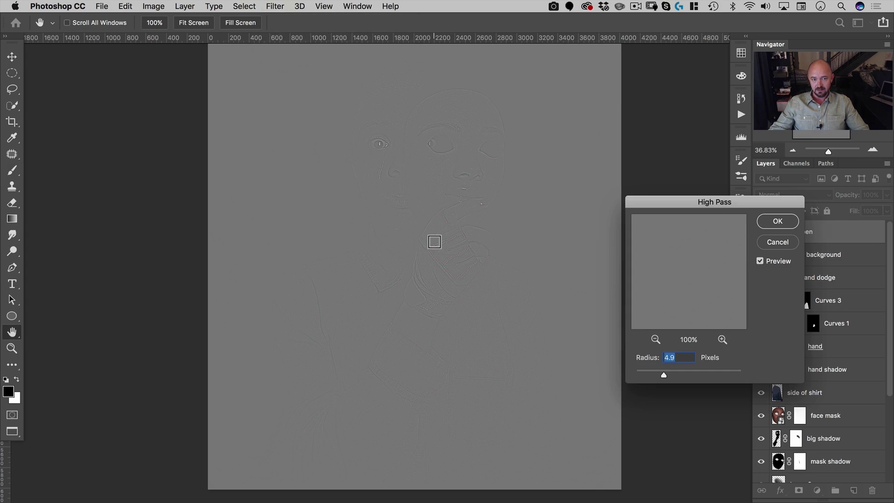
{"action": "key", "text": "space"}
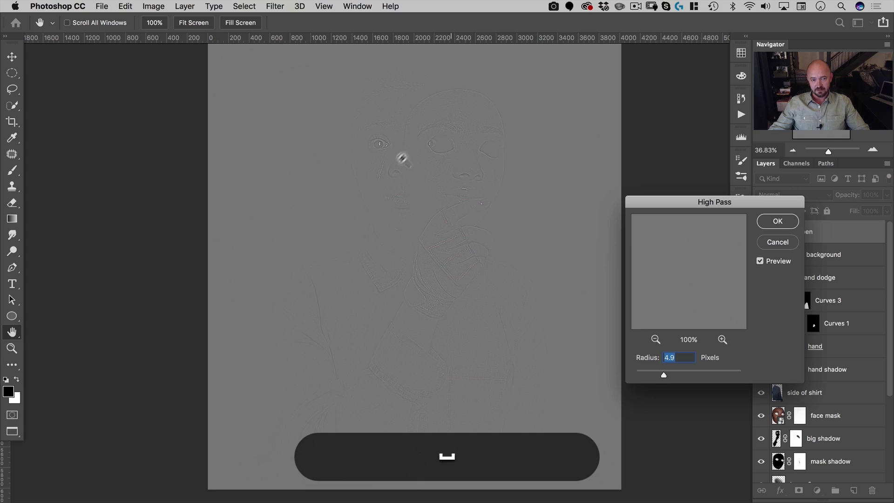
{"action": "left_click_drag", "start_coordinate": [401, 157], "coordinate": [527, 131]}
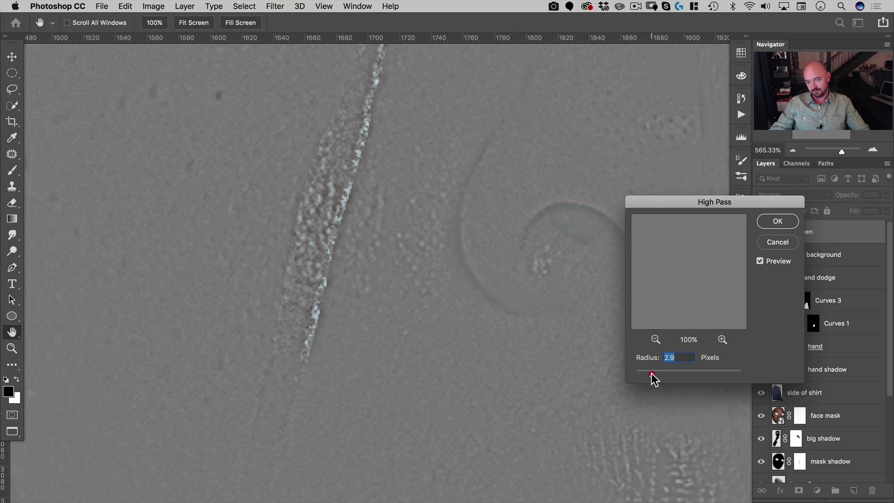
{"action": "left_click_drag", "start_coordinate": [651, 374], "coordinate": [648, 374]}
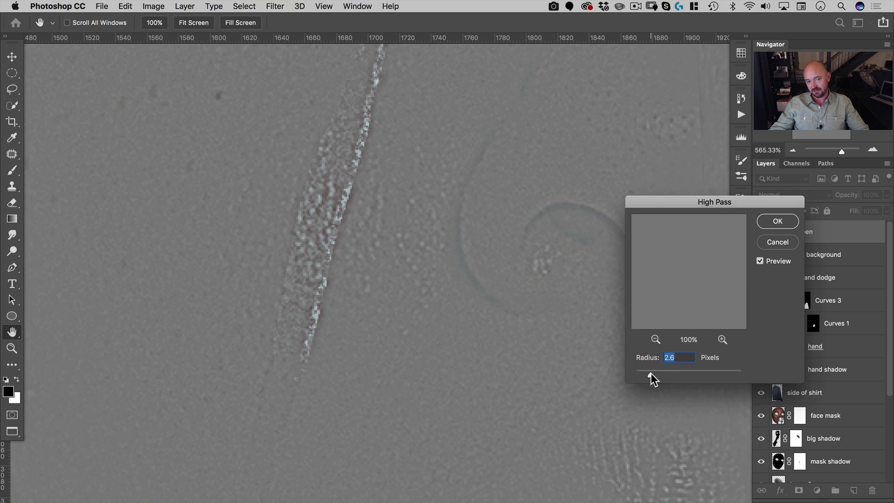
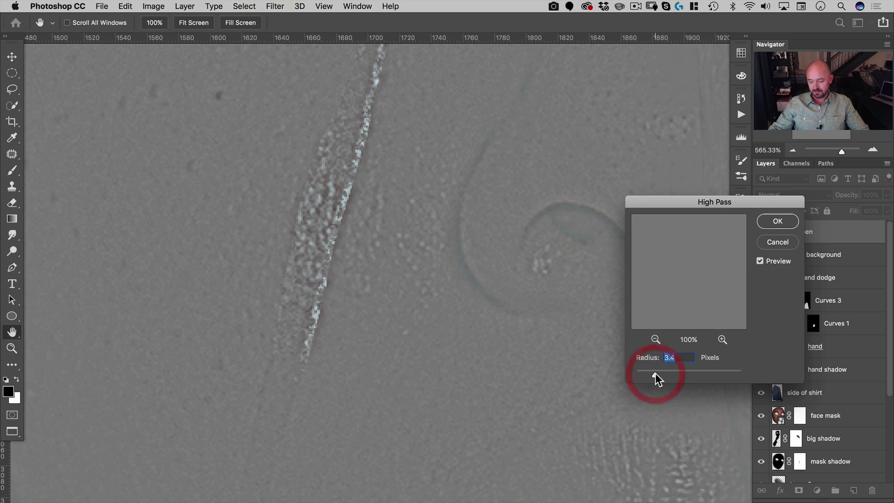
{"action": "type", "text": "4"}
{"action": "key", "text": "Return"}
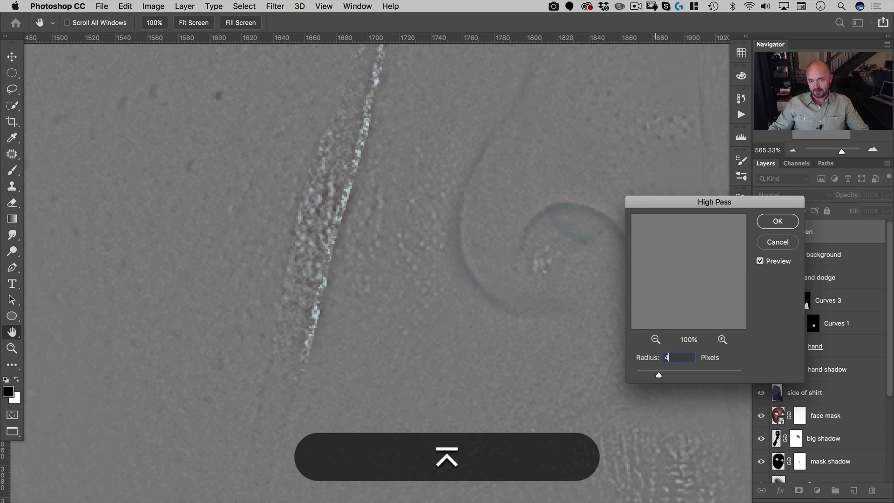
Set the sharpen layer's blend mode to Overlay and compare the faces with and without the sharpening
{"action": "left_click", "coordinate": [779, 193]}
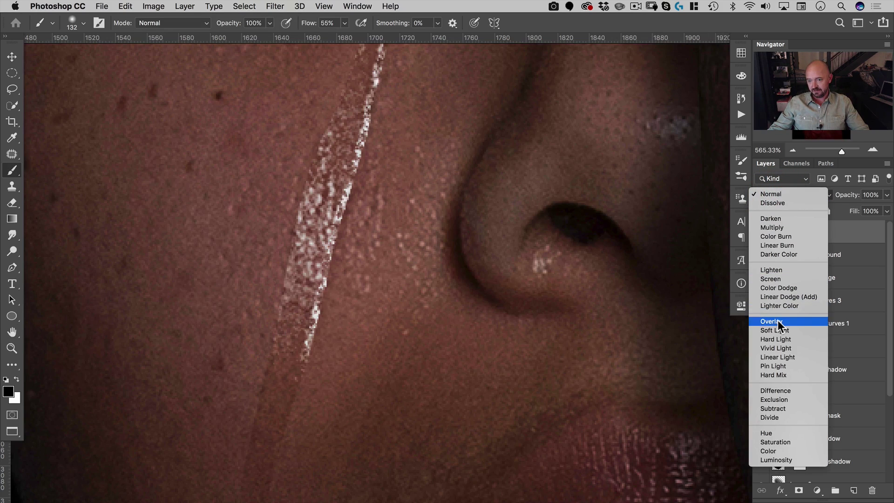
{"action": "left_click", "coordinate": [778, 321]}
{"action": "key", "text": "super+space"}
{"action": "left_click_drag", "start_coordinate": [406, 227], "coordinate": [312, 282]}
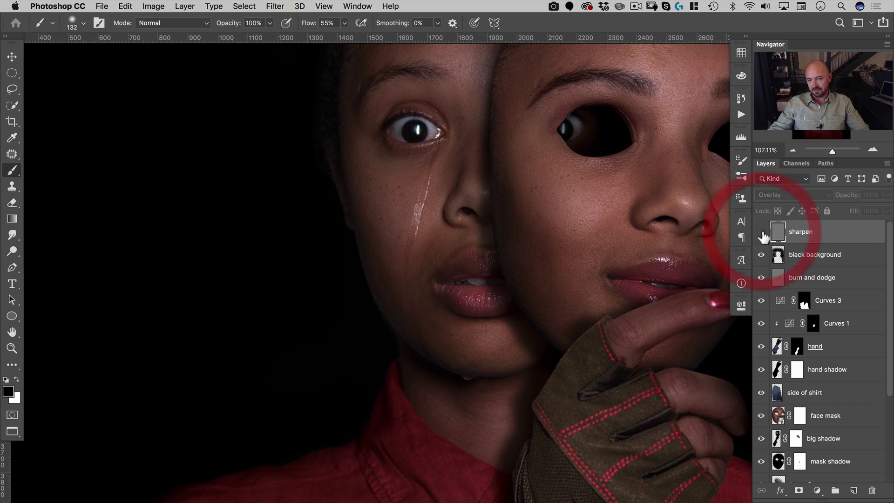
{"action": "left_click", "coordinate": [761, 231]}
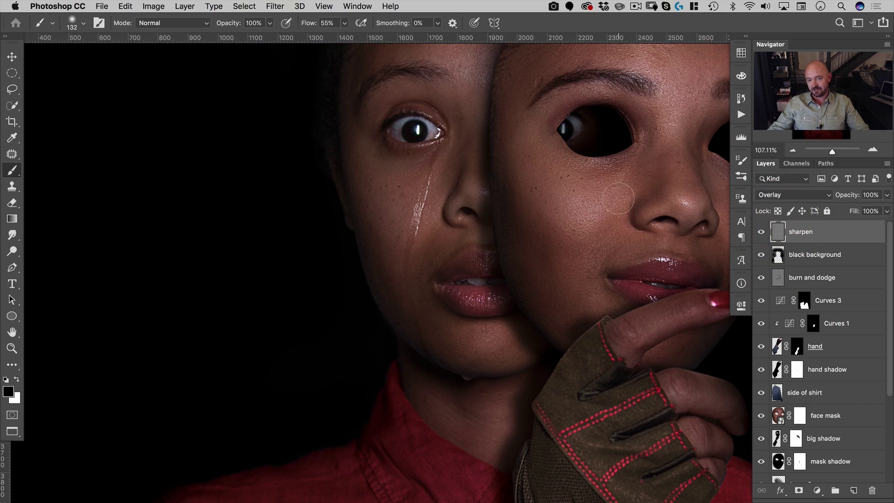
Duplicate the sharpen layer twice to strengthen the sharpening effect
{"action": "key", "text": "v"}
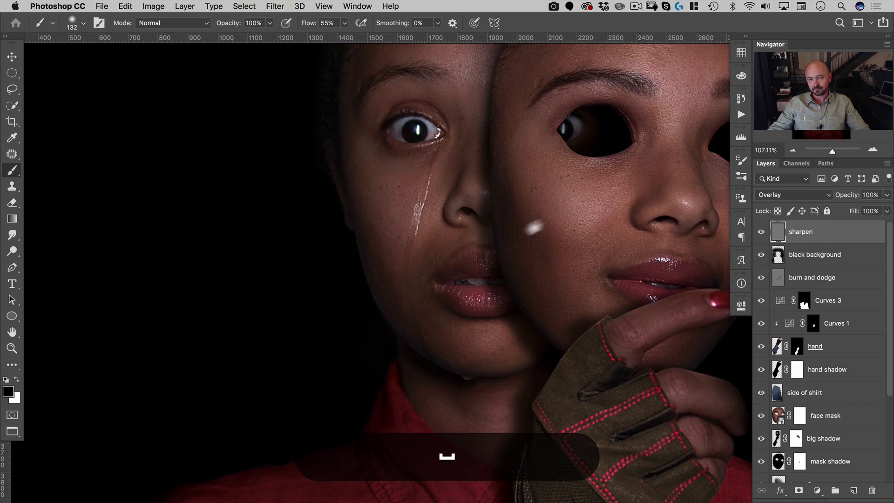
{"action": "scroll", "coordinate": [533, 170], "scroll_direction": "right", "scroll_amount": 5}
{"action": "left_click", "coordinate": [454, 241]}
{"action": "key", "text": "space"}
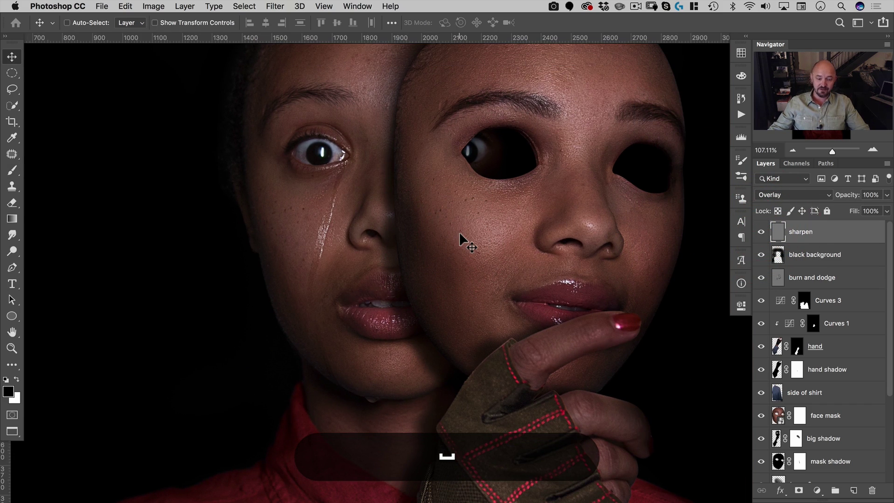
{"action": "left_click_drag", "start_coordinate": [462, 259], "coordinate": [433, 281]}
{"action": "left_click_drag", "start_coordinate": [493, 256], "coordinate": [498, 253]}
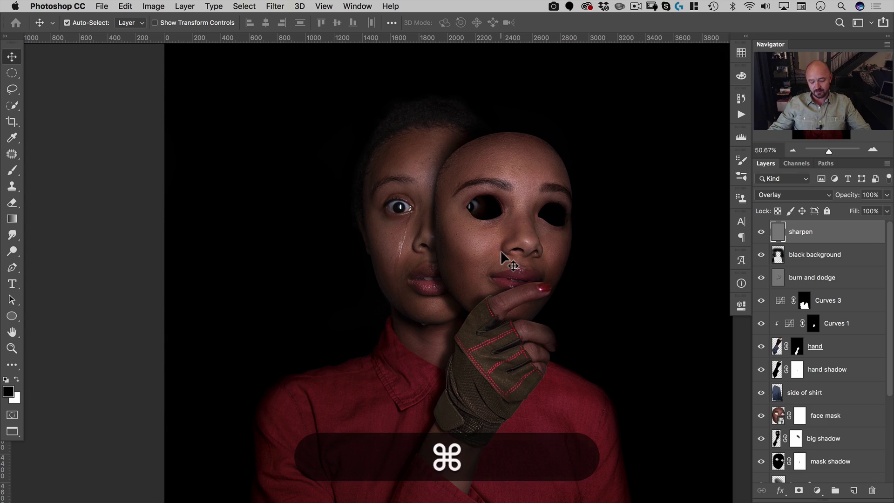
{"action": "key", "text": "super+j"}
{"action": "key", "text": "super+j"}
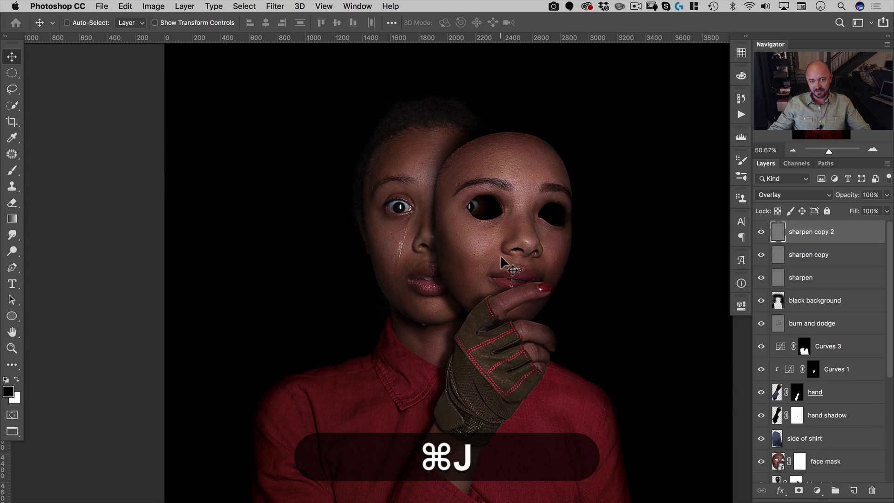
Group the two sharpen copies and add a layer mask to the group
{"action": "key", "text": "super+space"}
{"action": "left_click", "coordinate": [508, 222]}
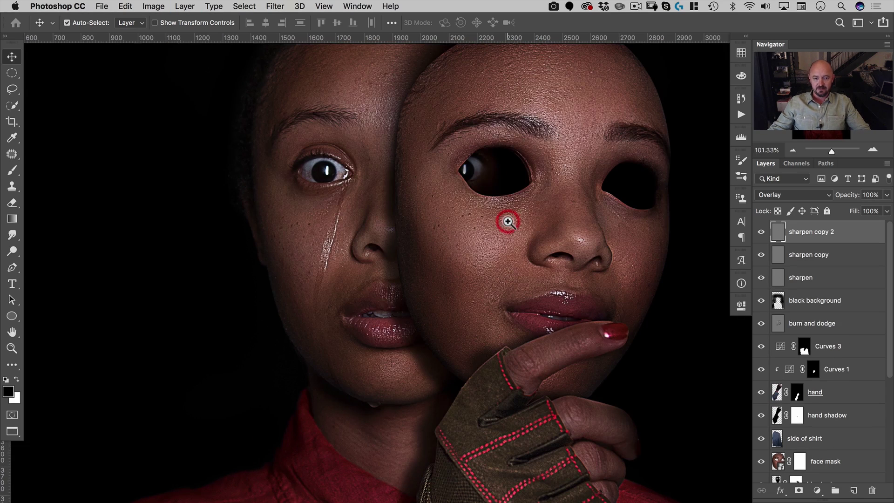
{"action": "left_click_drag", "start_coordinate": [532, 211], "coordinate": [542, 232]}
{"action": "left_click", "coordinate": [516, 221]}
{"action": "left_click", "coordinate": [511, 222]}
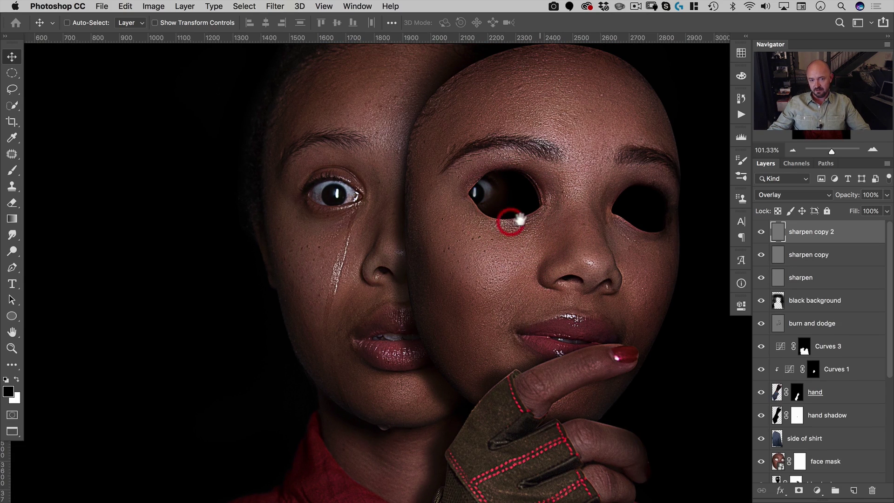
{"action": "left_click_drag", "start_coordinate": [539, 199], "coordinate": [540, 198]}
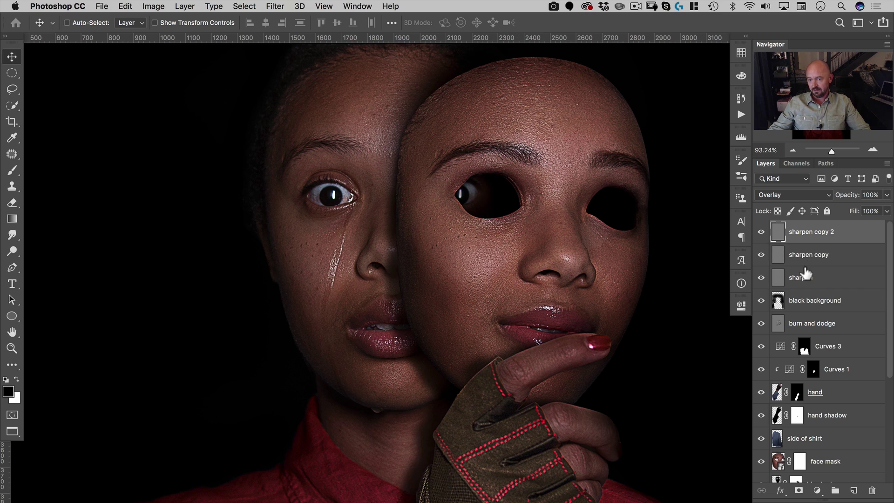
{"action": "left_click", "coordinate": [846, 254], "text": "shift"}
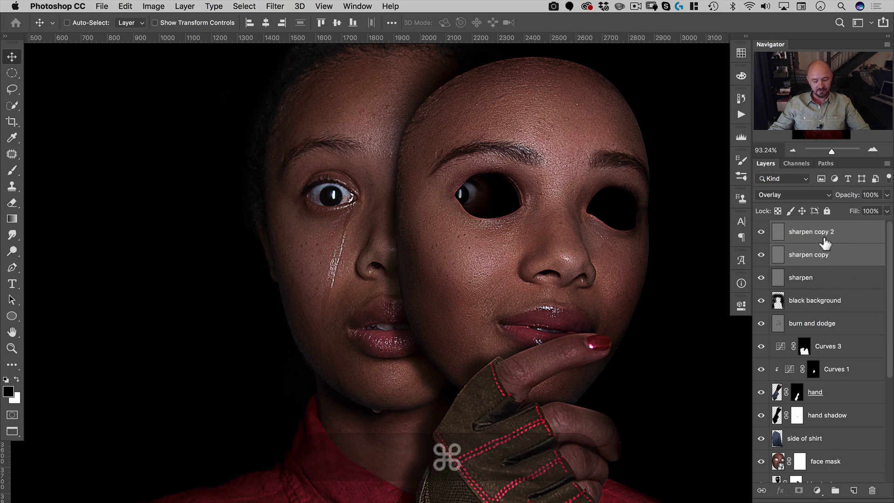
{"action": "key", "text": "super+g"}
{"action": "left_click", "coordinate": [800, 491]}
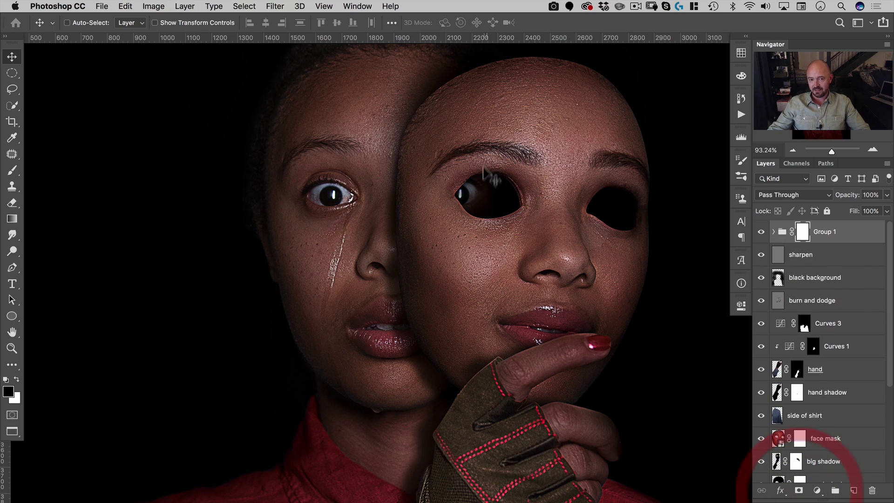
Paint black with a soft brush on the group's mask over the mask's eye area and the woman's neck to reduce the extra sharpening
{"action": "key", "text": "b"}
{"action": "mouse_move", "coordinate": [481, 198]}
{"action": "left_mouse_down"}
{"action": "mouse_move", "coordinate": [628, 209]}
{"action": "mouse_move", "coordinate": [613, 201]}
{"action": "left_mouse_up"}
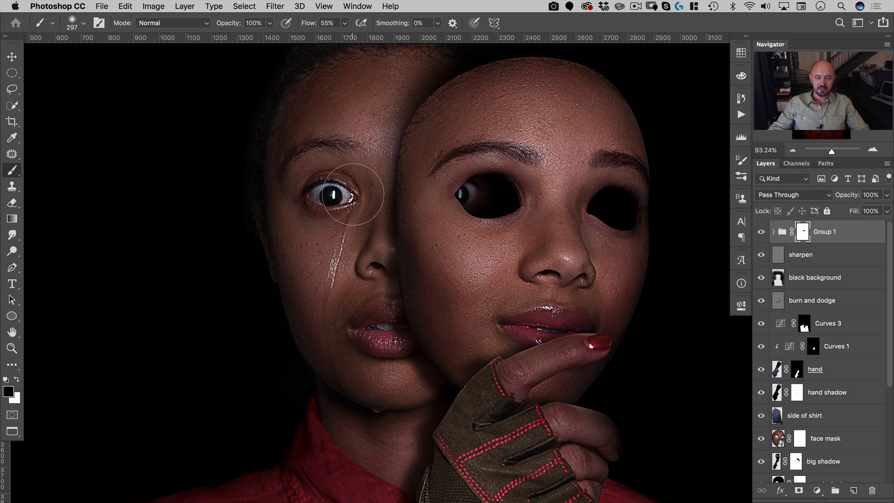
{"action": "key", "text": "space"}
{"action": "left_click_drag", "start_coordinate": [343, 131], "coordinate": [325, 18]}
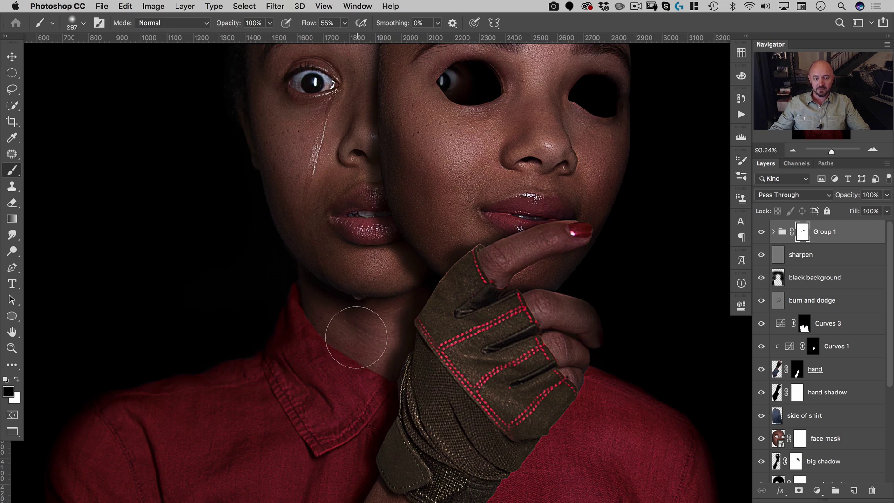
{"action": "mouse_move", "coordinate": [357, 337]}
{"action": "left_mouse_down"}
{"action": "mouse_move", "coordinate": [333, 329]}
{"action": "mouse_move", "coordinate": [366, 339]}
{"action": "left_mouse_up"}
Examine the sharpening across the whole figure, from the two faces and glove to the shirt and background
{"action": "left_click_drag", "start_coordinate": [431, 321], "coordinate": [390, 340]}
{"action": "left_click_drag", "start_coordinate": [489, 326], "coordinate": [509, 248]}
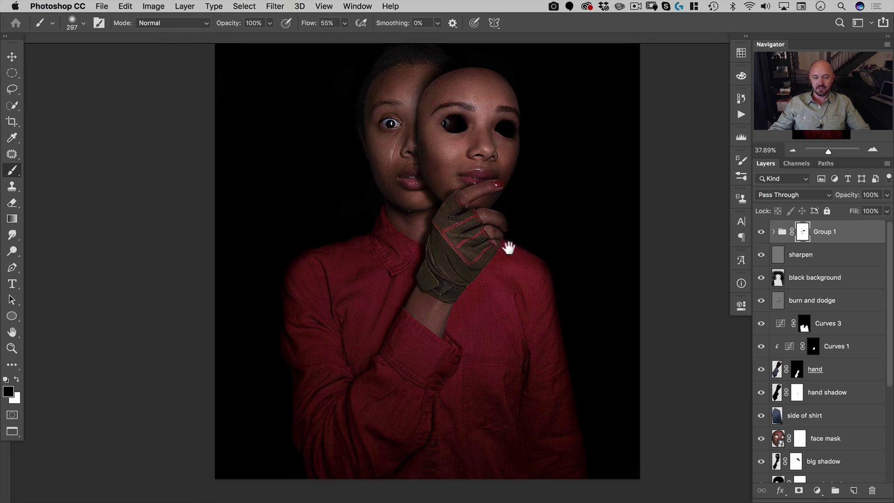
{"action": "key", "text": "ctrl+r"}
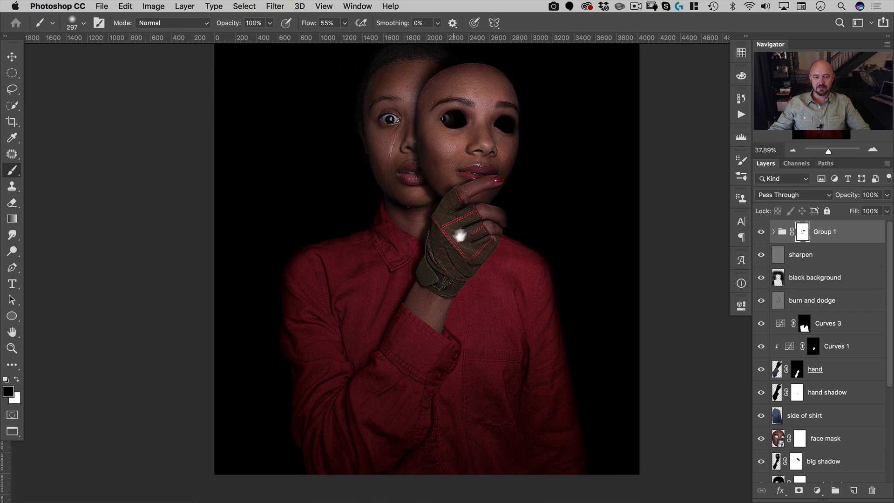
{"action": "left_click_drag", "start_coordinate": [501, 214], "coordinate": [497, 219]}
{"action": "key", "text": "v"}
{"action": "left_click_drag", "start_coordinate": [510, 186], "coordinate": [499, 204]}
{"action": "key", "text": "ctrl+r"}
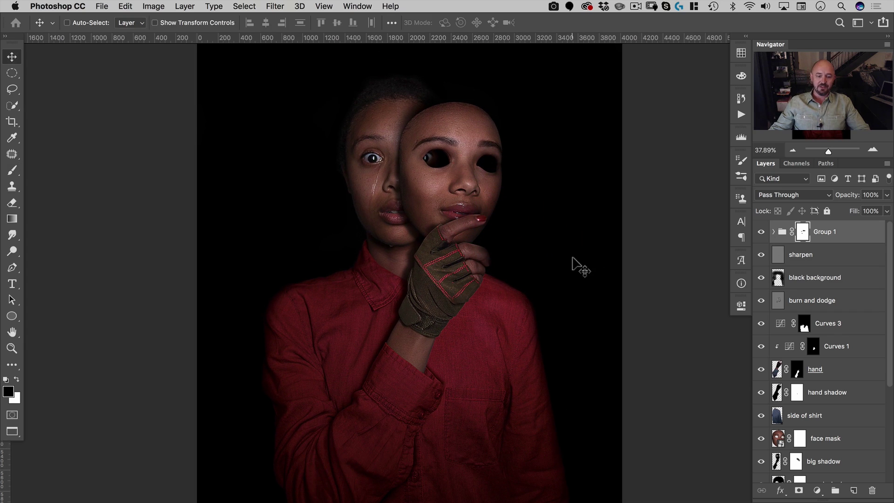
{"action": "left_click_drag", "start_coordinate": [488, 269], "coordinate": [465, 294]}
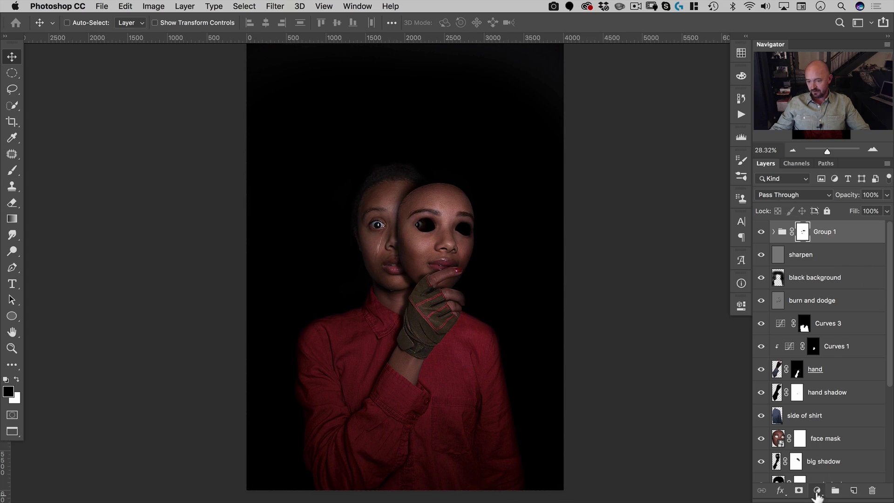
Add a Curves adjustment layer above the group and lift the RGB curve's black point to output 8
{"action": "left_click", "coordinate": [818, 489]}
{"action": "left_click", "coordinate": [820, 330]}
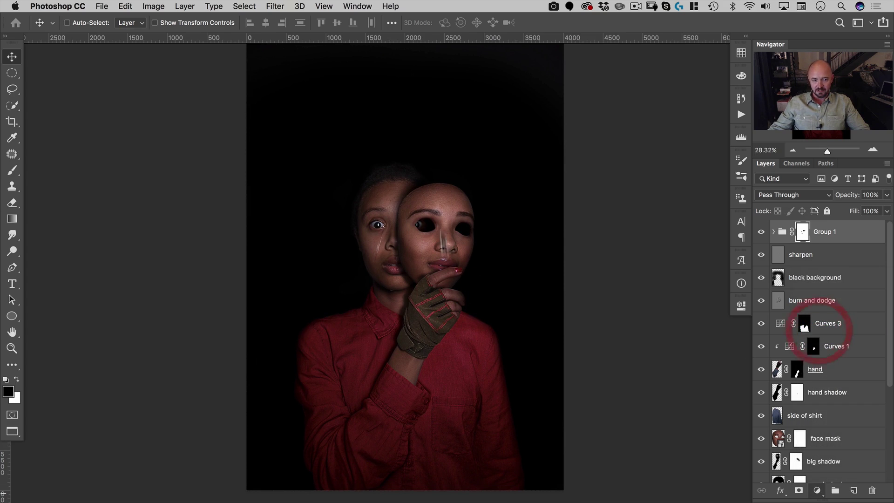
{"action": "left_click_drag", "start_coordinate": [594, 288], "coordinate": [541, 119]}
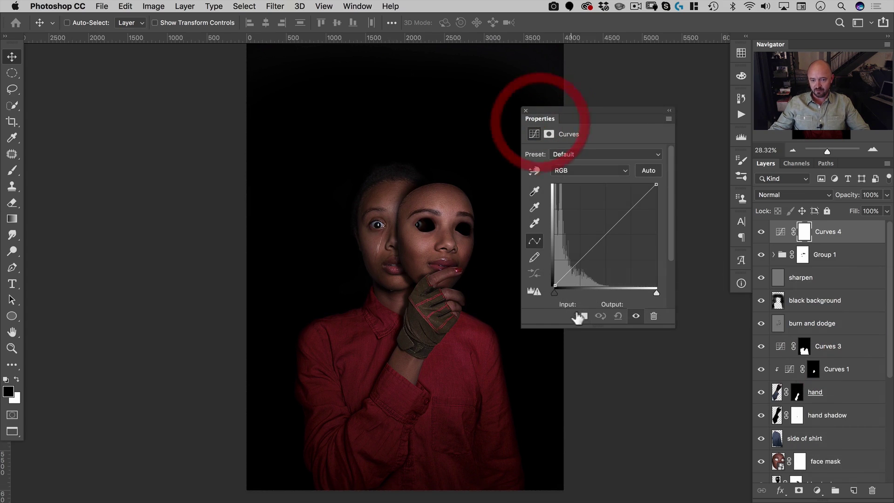
{"action": "left_click_drag", "start_coordinate": [555, 286], "coordinate": [553, 284]}
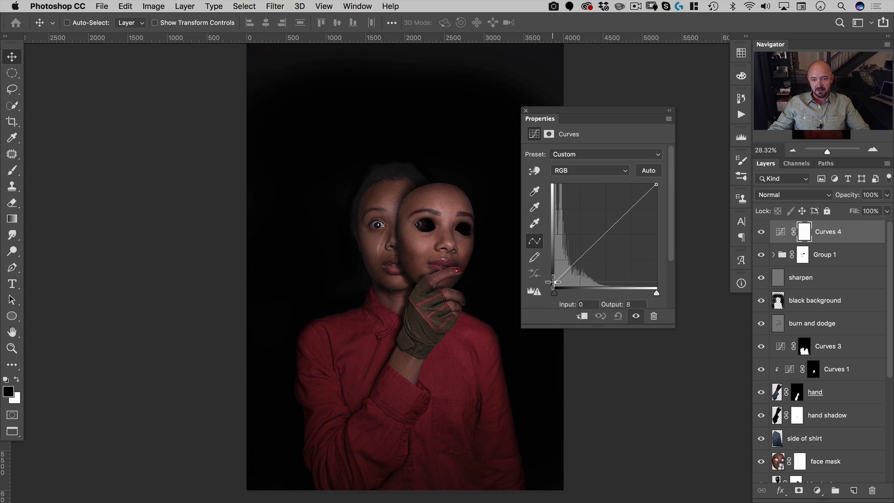
In the new Curves adjustment's Blue channel, raise the black point to output 11 and lower the white point to output 234
{"action": "left_click", "coordinate": [579, 172]}
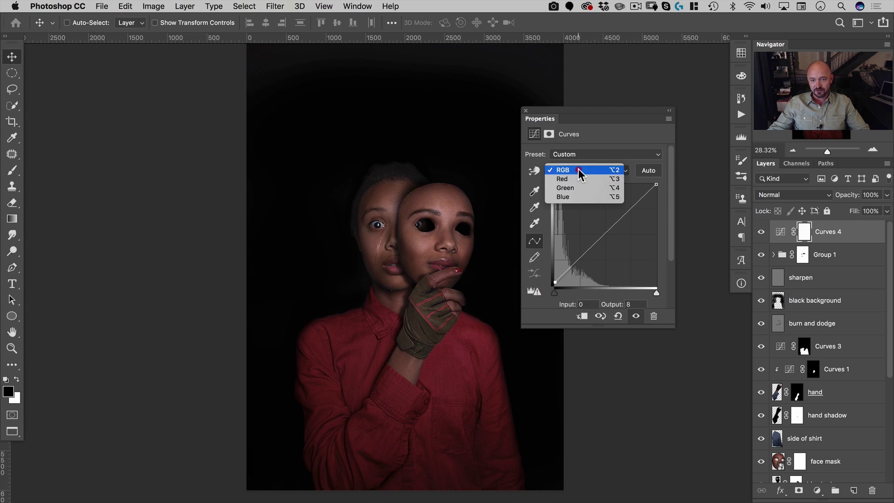
{"action": "left_click", "coordinate": [577, 197]}
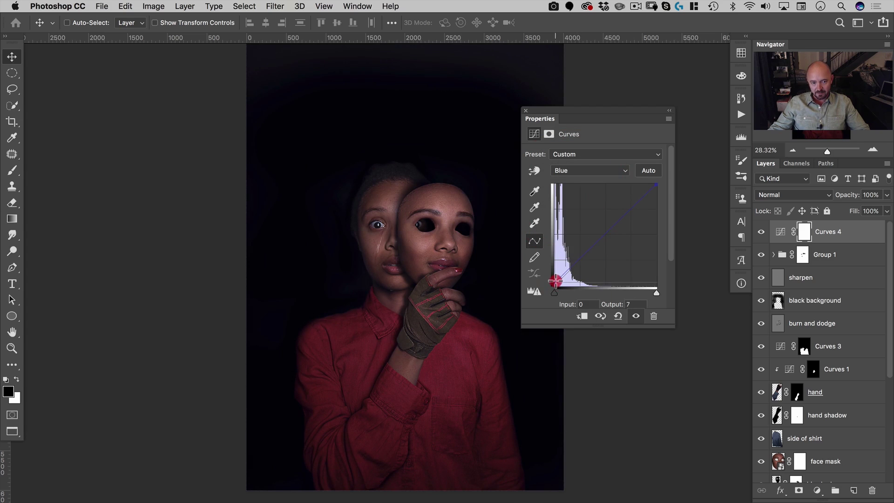
{"action": "left_click_drag", "start_coordinate": [555, 280], "coordinate": [555, 282]}
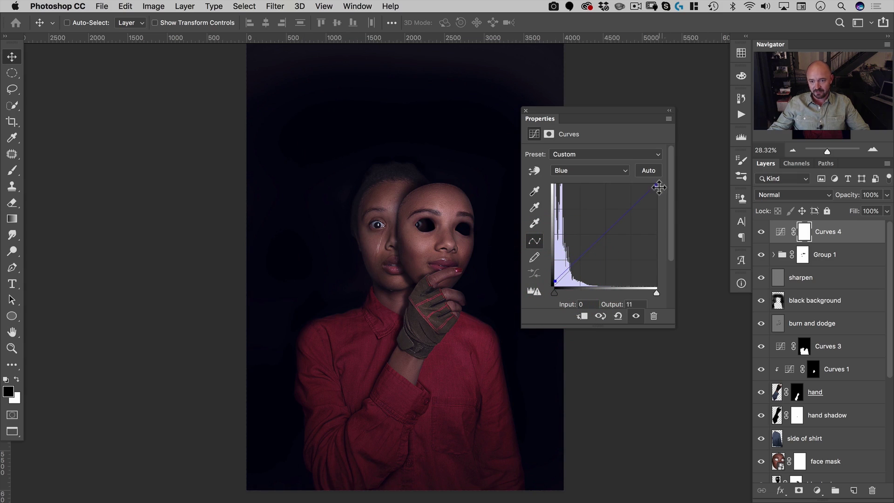
{"action": "left_click_drag", "start_coordinate": [658, 185], "coordinate": [659, 190]}
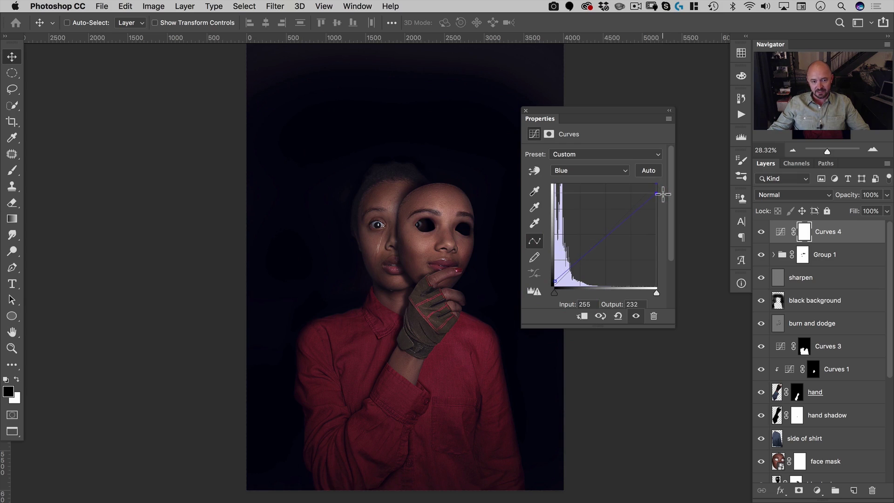
{"action": "left_click_drag", "start_coordinate": [665, 193], "coordinate": [661, 194]}
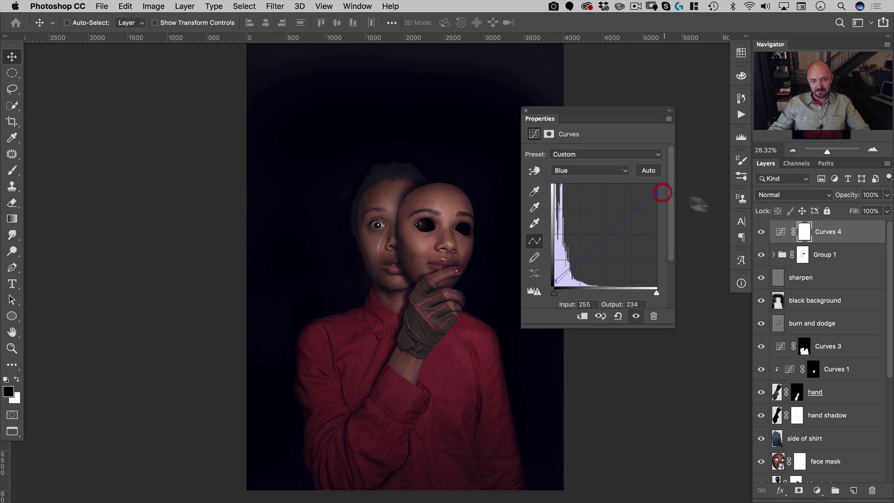
{"action": "left_click", "coordinate": [760, 233]}
{"action": "left_click", "coordinate": [760, 233]}
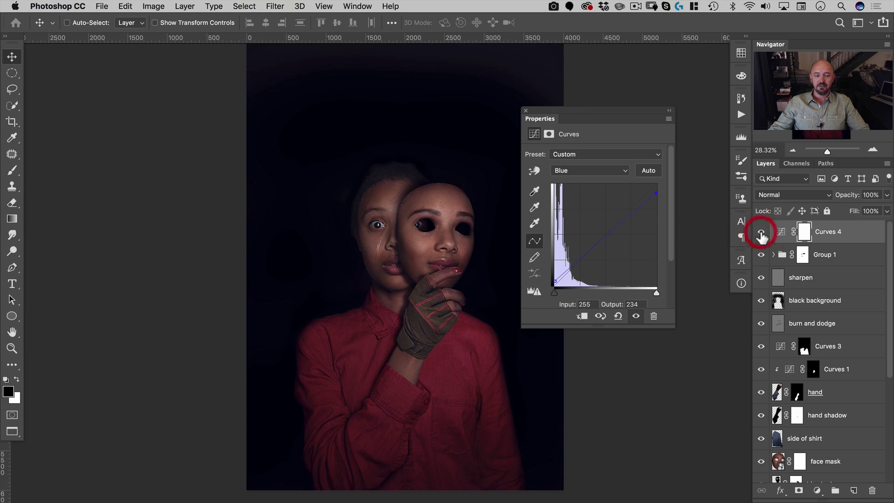
{"action": "left_click_drag", "start_coordinate": [539, 122], "coordinate": [742, 295]}
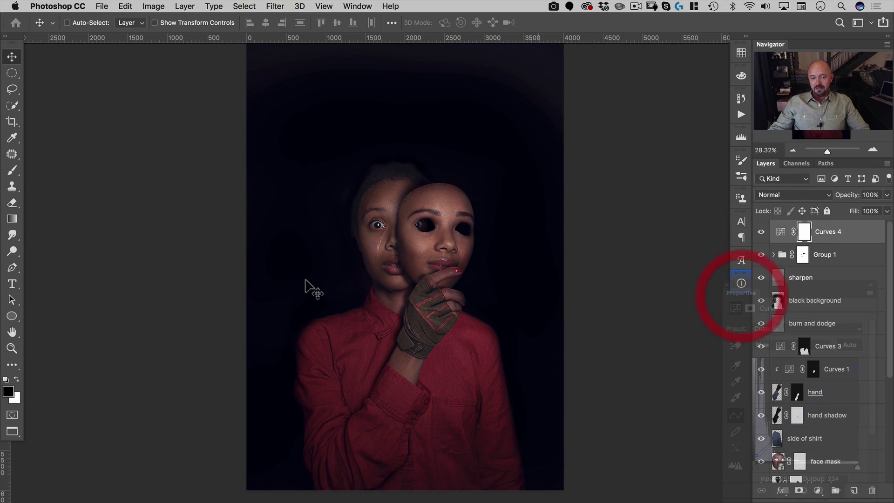
Open the texture image 1.jpg, copy all of it, close it and paste it above the Curves layer in the composite
{"action": "key", "text": "super+o"}
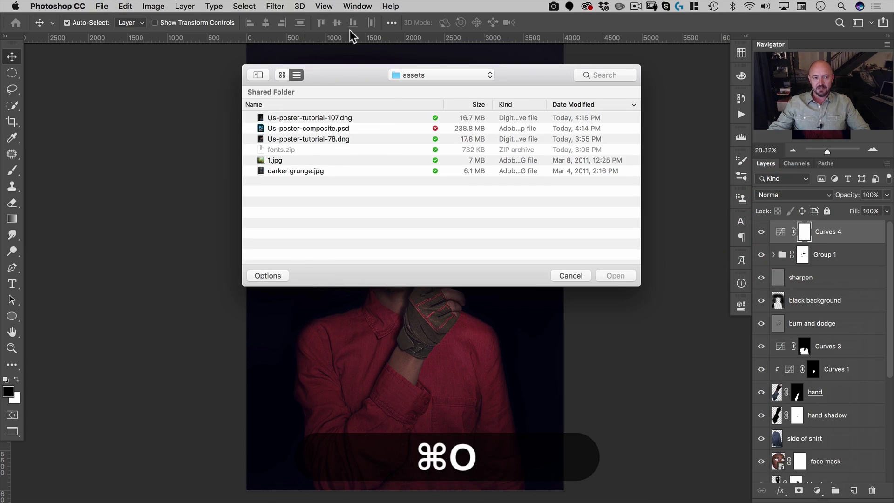
{"action": "left_click", "coordinate": [275, 160]}
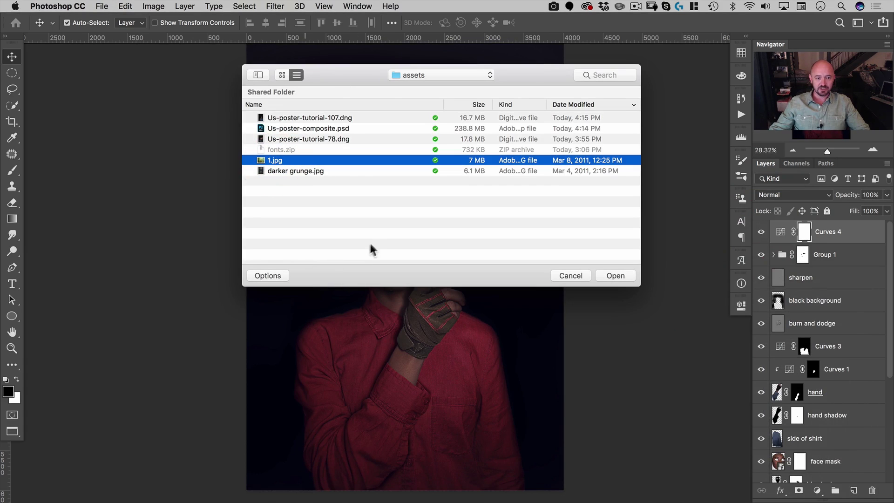
{"action": "key", "text": "super+a"}
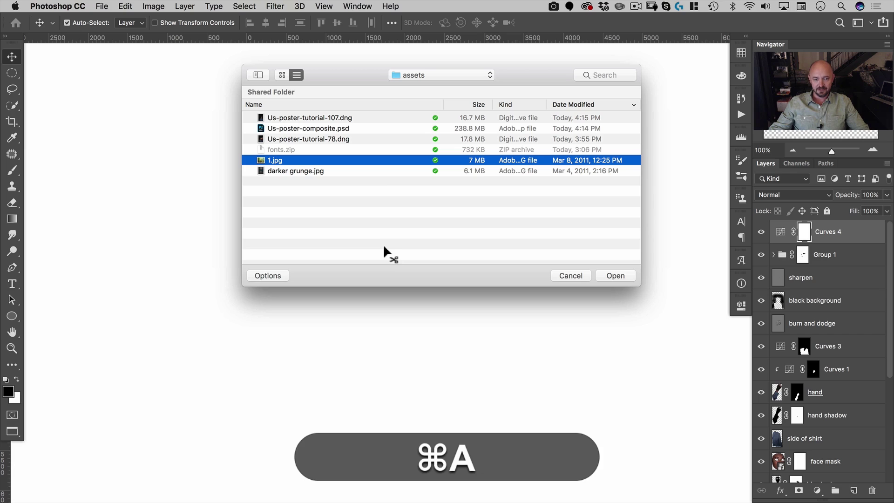
{"action": "key", "text": "super+c"}
{"action": "key", "text": "super+w"}
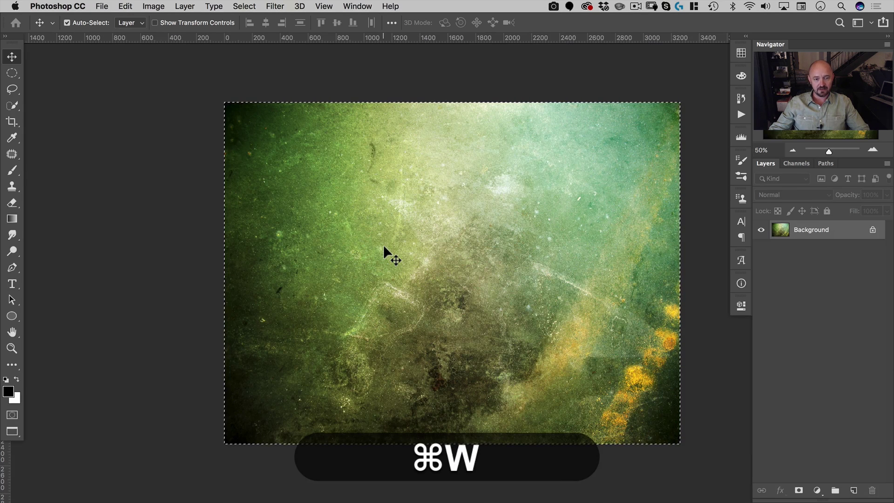
{"action": "key", "text": "super+v"}
Scale the pasted texture to about 179% and position it across the canvas width, over the figure
{"action": "key", "text": "super+t"}
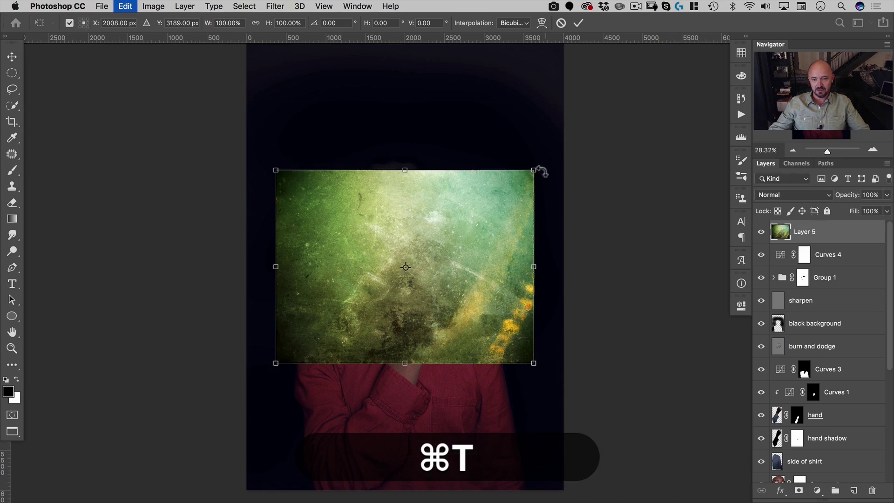
{"action": "left_click_drag", "start_coordinate": [536, 169], "coordinate": [619, 246]}
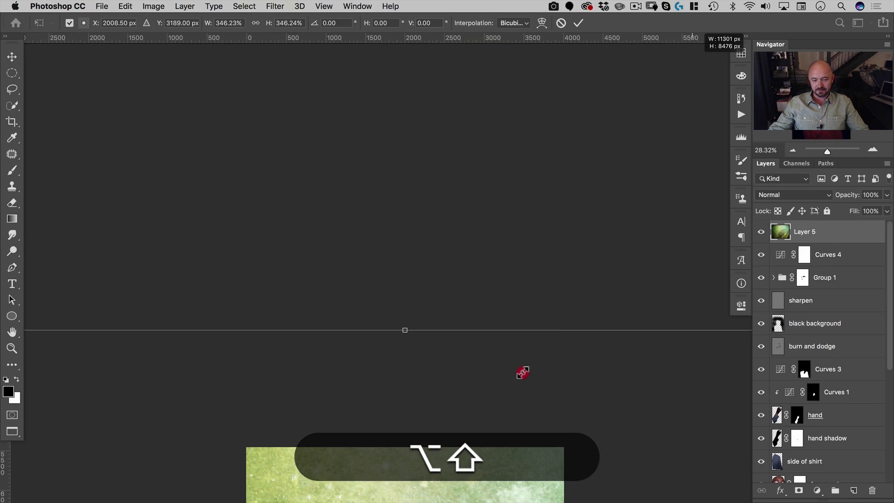
{"action": "key", "text": "space"}
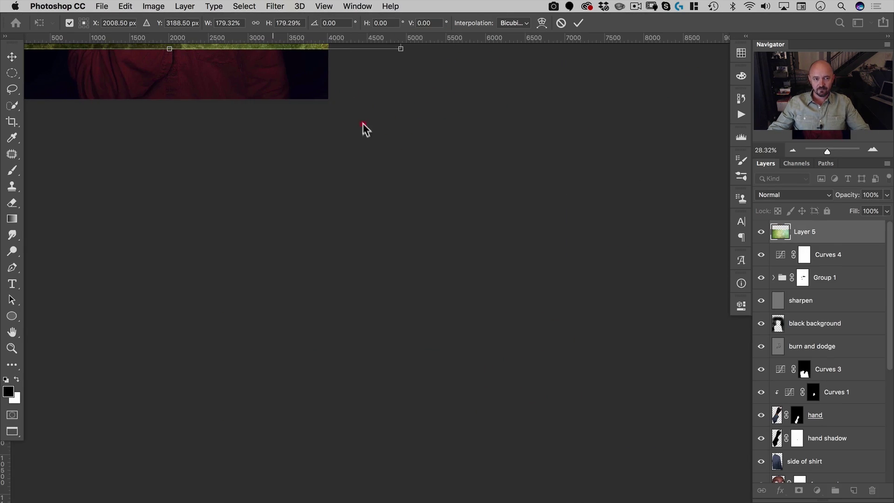
{"action": "left_click", "coordinate": [364, 128]}
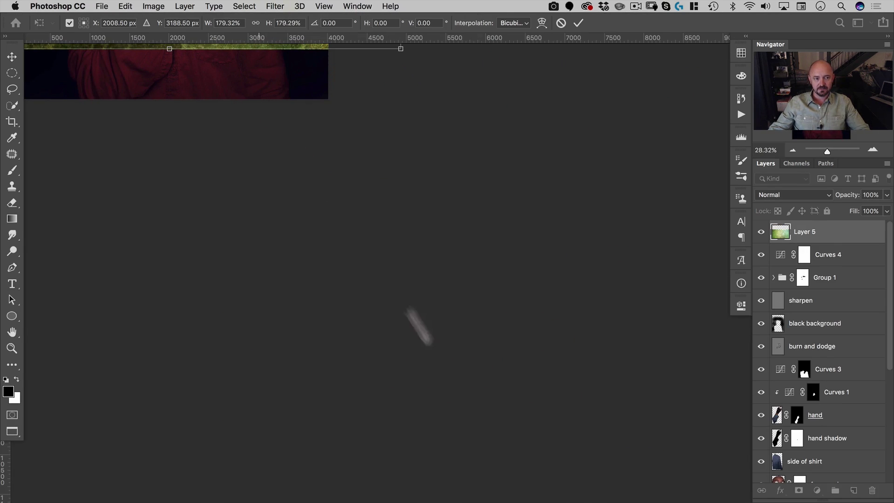
{"action": "key", "text": "space"}
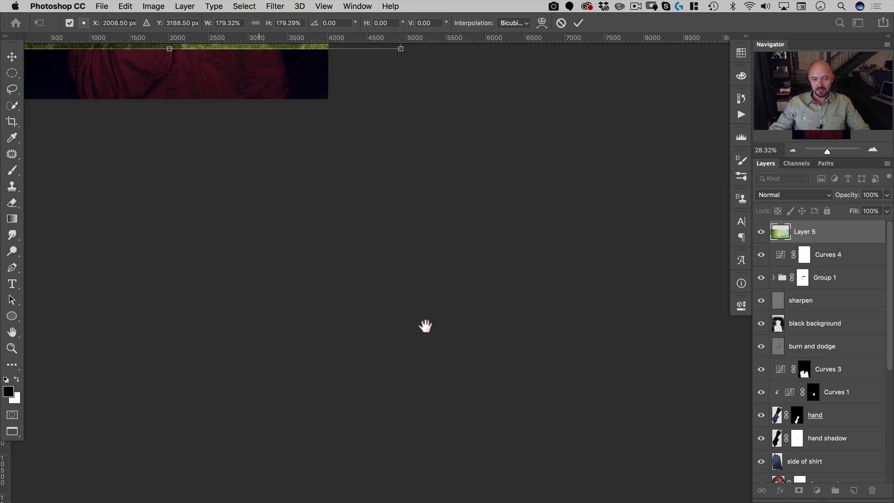
{"action": "left_click_drag", "start_coordinate": [427, 337], "coordinate": [443, 373]}
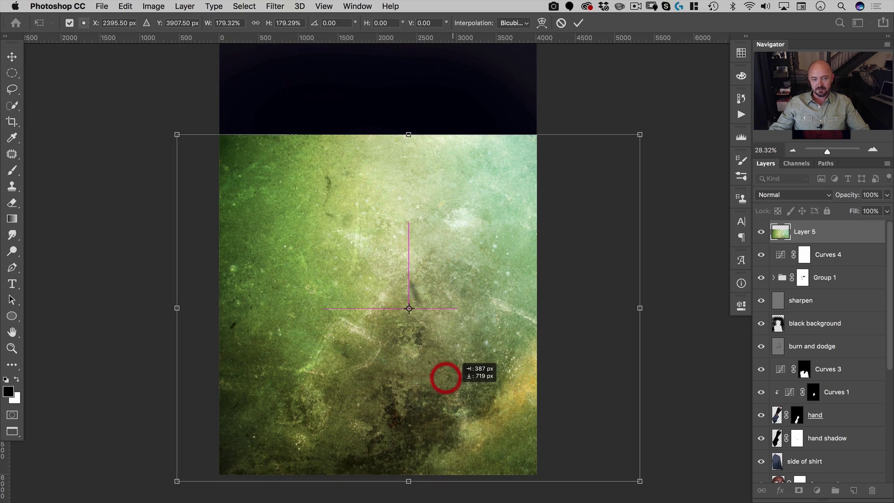
{"action": "double_click", "coordinate": [390, 275]}
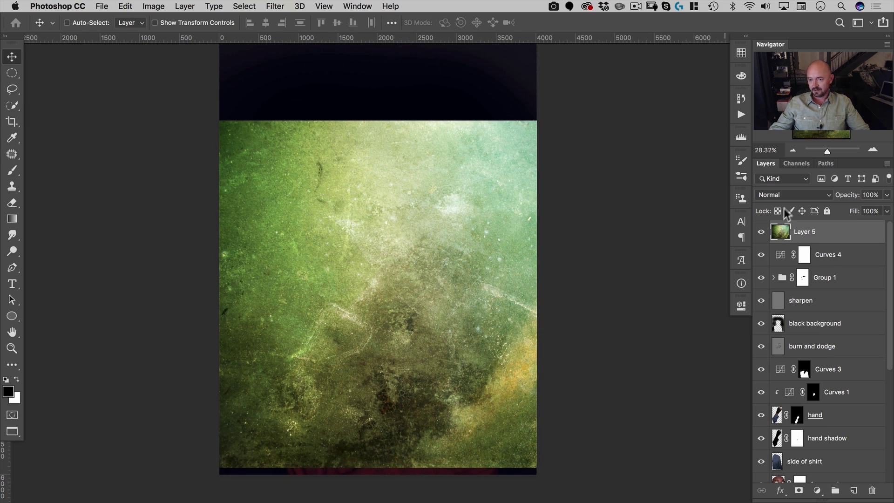
Set the green texture layer's blend mode to Soft Light
{"action": "left_click", "coordinate": [791, 195]}
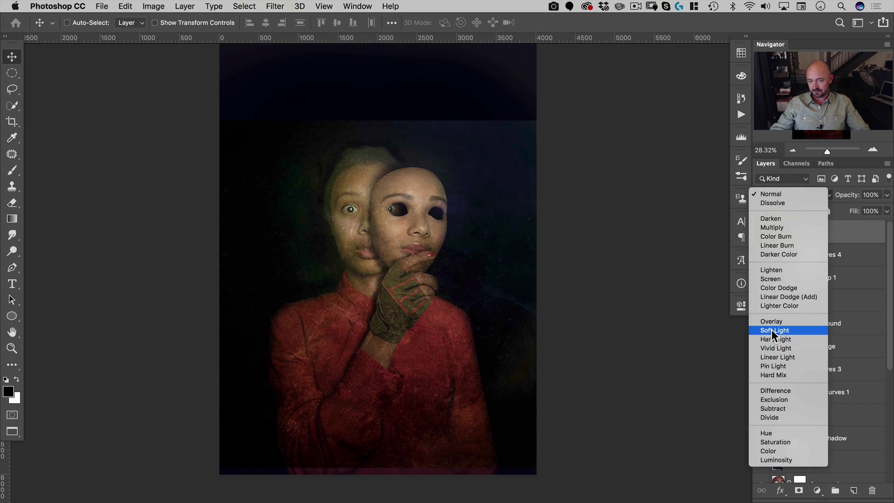
{"action": "left_click", "coordinate": [771, 330]}
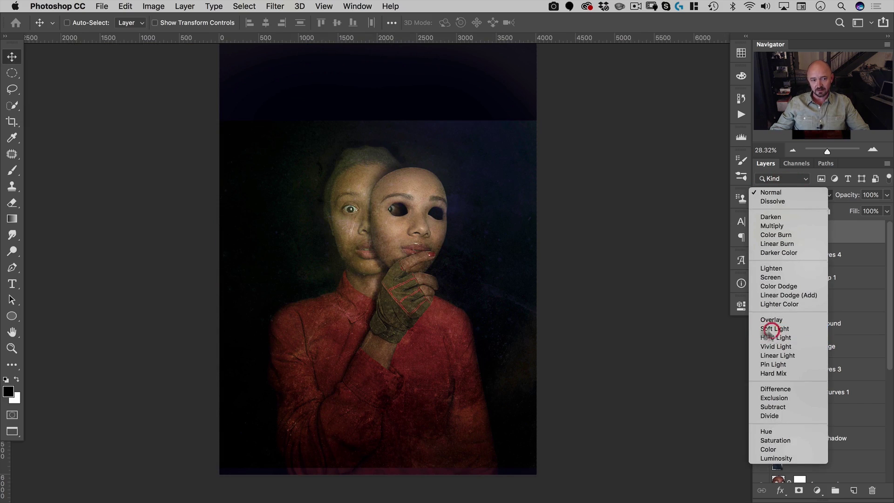
{"action": "left_click", "coordinate": [399, 251], "text": "super"}
{"action": "left_click_drag", "start_coordinate": [399, 262], "coordinate": [433, 219]}
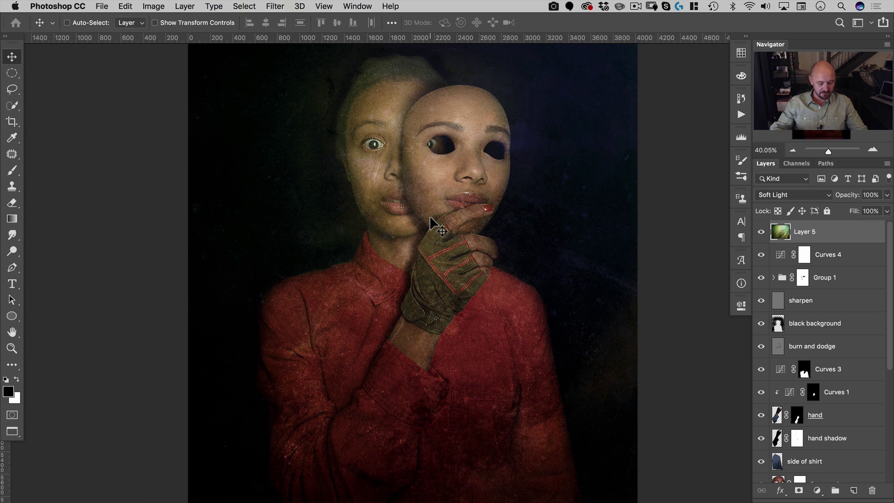
Convert the texture layer to black and white and reduce its opacity to 10%
{"action": "key", "text": "shift+alt"}
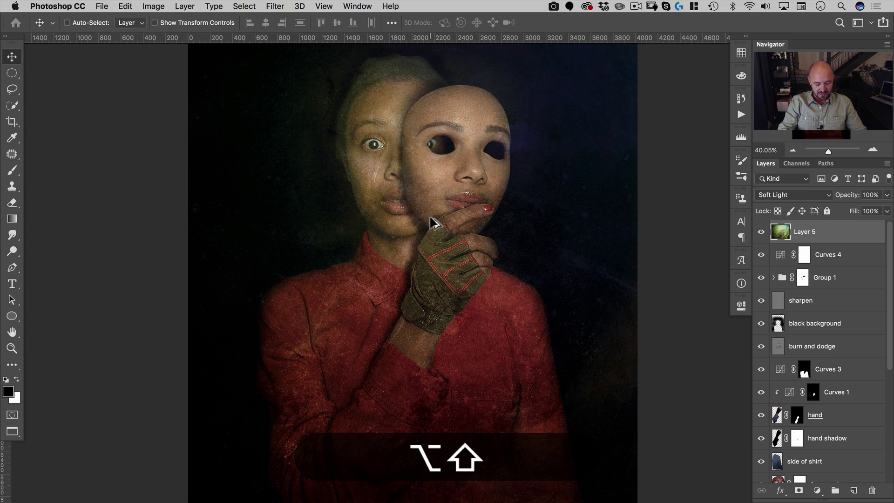
{"action": "key", "text": "alt+shift+super+b"}
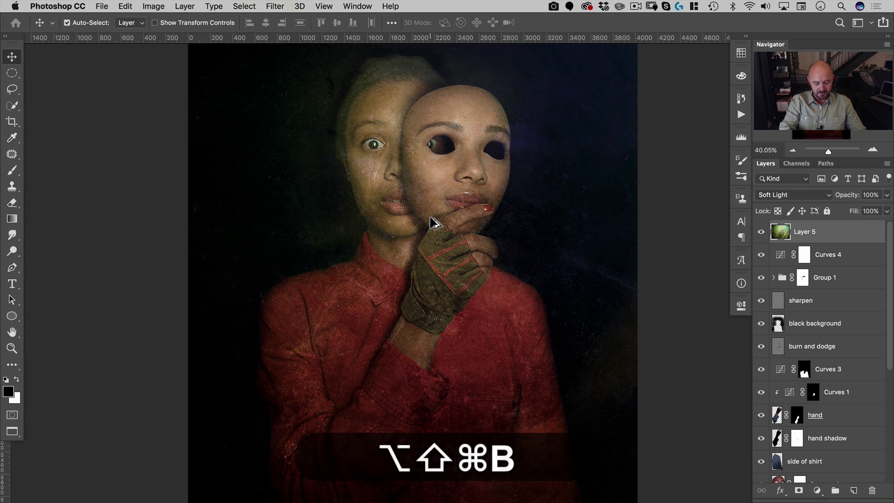
{"action": "key", "text": "alt+shift+super+Return"}
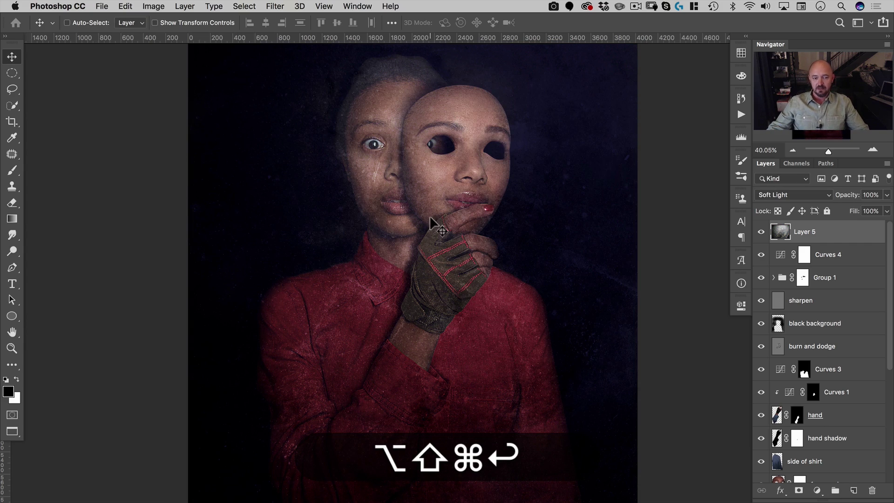
{"action": "left_click_drag", "start_coordinate": [850, 198], "coordinate": [806, 203]}
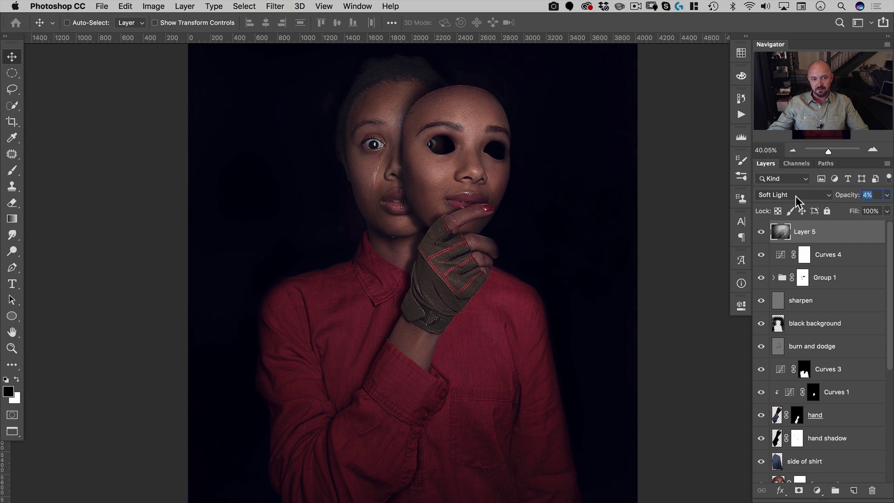
{"action": "left_click_drag", "start_coordinate": [800, 196], "coordinate": [800, 196]}
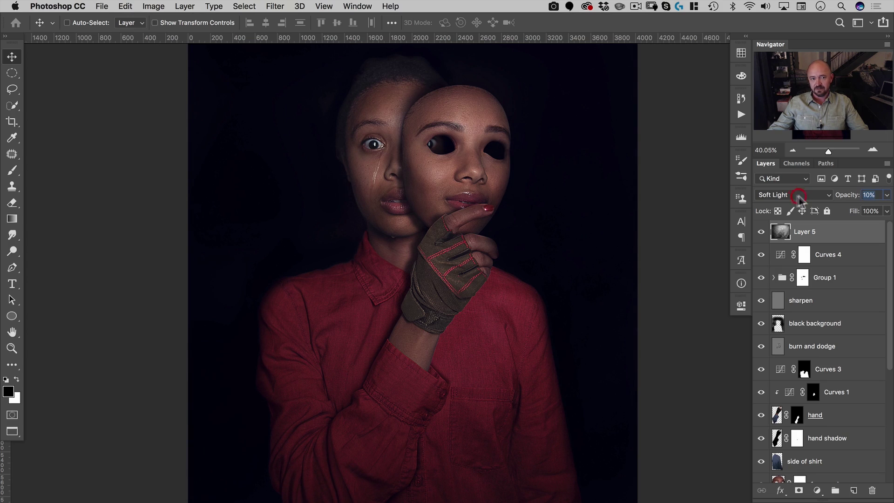
Compare the whole figure and background with and without the texture layer to judge its effect
{"action": "key", "text": "space"}
{"action": "left_click_drag", "start_coordinate": [387, 172], "coordinate": [383, 213]}
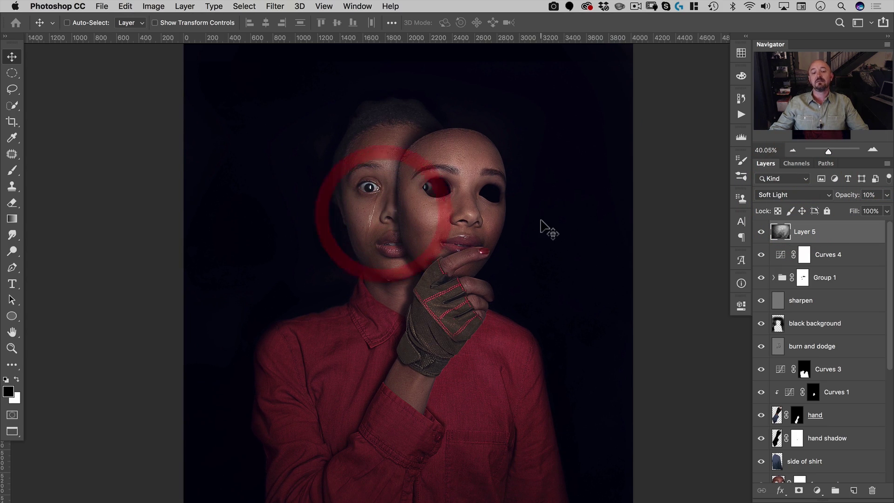
{"action": "key", "text": "super+space"}
{"action": "left_click_drag", "start_coordinate": [543, 219], "coordinate": [533, 220]}
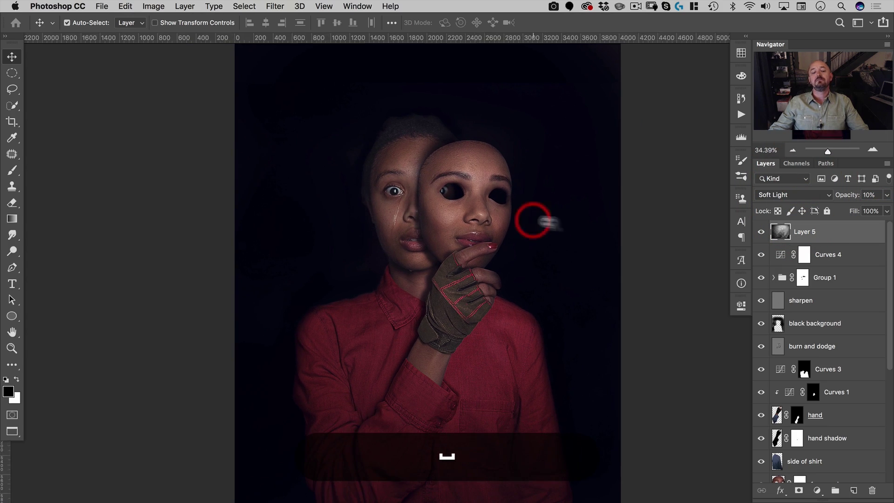
{"action": "left_click", "coordinate": [762, 232]}
{"action": "left_click", "coordinate": [762, 232]}
{"action": "left_click", "coordinate": [762, 232]}
{"action": "left_click", "coordinate": [762, 232]}
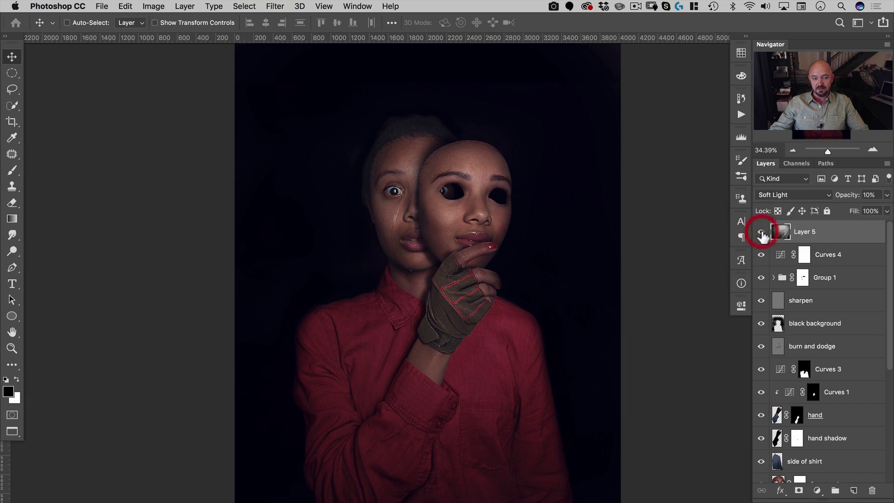
{"action": "left_click", "coordinate": [762, 232]}
{"action": "left_click", "coordinate": [762, 232]}
{"action": "key", "text": "space"}
{"action": "left_click_drag", "start_coordinate": [465, 259], "coordinate": [503, 237]}
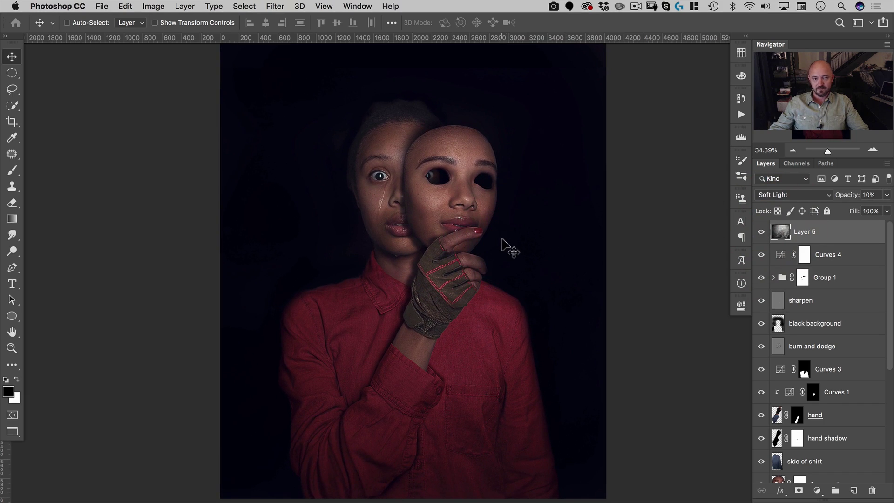
Open darker grunge.jpg, copy the whole image, close it and paste it as the top layer of the composite
{"action": "key", "text": "super+o"}
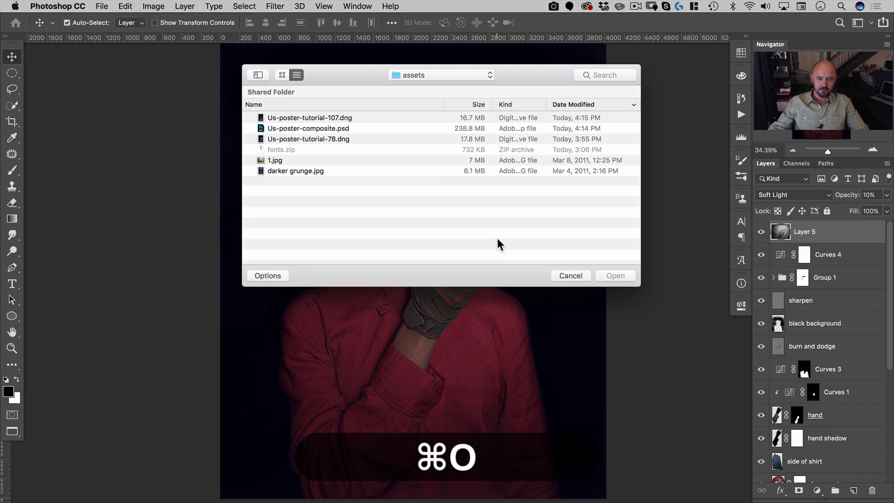
{"action": "left_click", "coordinate": [283, 172]}
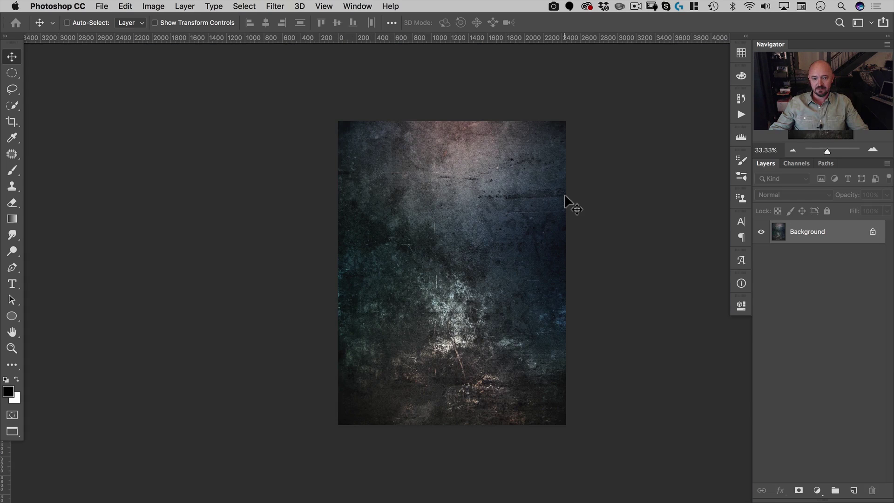
{"action": "key", "text": "super+a"}
{"action": "key", "text": "super+c"}
{"action": "key", "text": "super+w"}
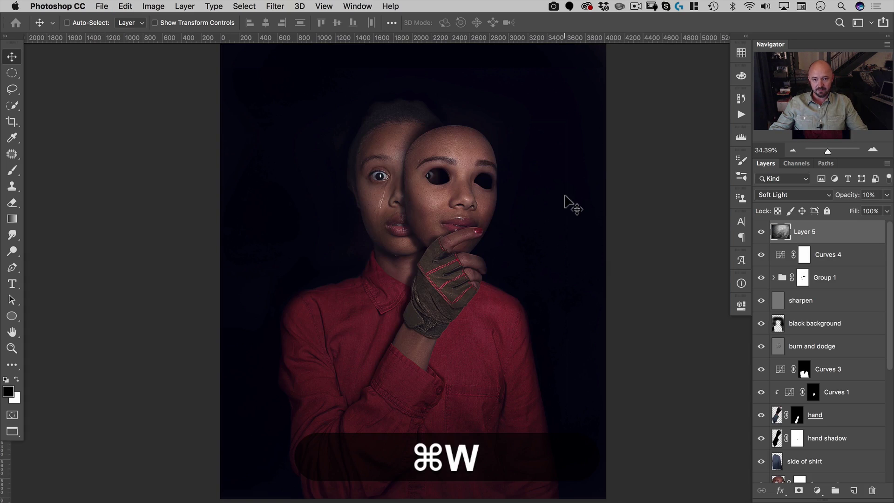
{"action": "key", "text": "super+v"}
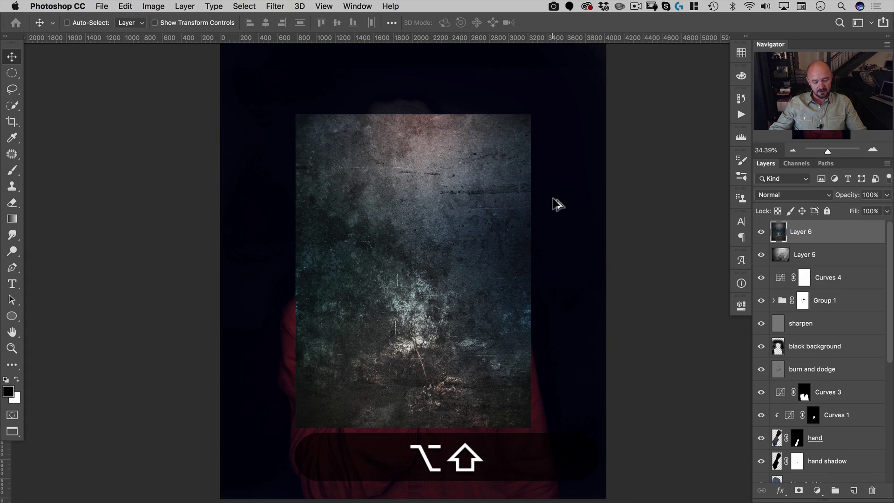
Set the dark grunge layer's blend mode to Soft Light and enlarge it to cover the whole canvas
{"action": "left_click", "coordinate": [787, 195]}
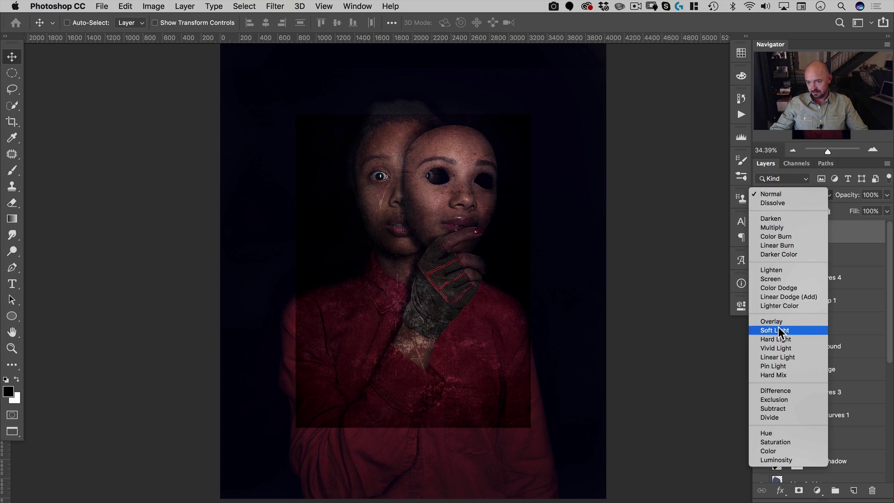
{"action": "left_click", "coordinate": [778, 327]}
{"action": "key", "text": "super+t"}
{"action": "left_click_drag", "start_coordinate": [530, 115], "coordinate": [592, 55]}
{"action": "left_click_drag", "start_coordinate": [552, 289], "coordinate": [577, 272]}
{"action": "double_click", "coordinate": [496, 405]}
Reduce the dark grunge layer's opacity to 18%
{"action": "key", "text": "space"}
{"action": "left_click_drag", "start_coordinate": [485, 408], "coordinate": [505, 170]}
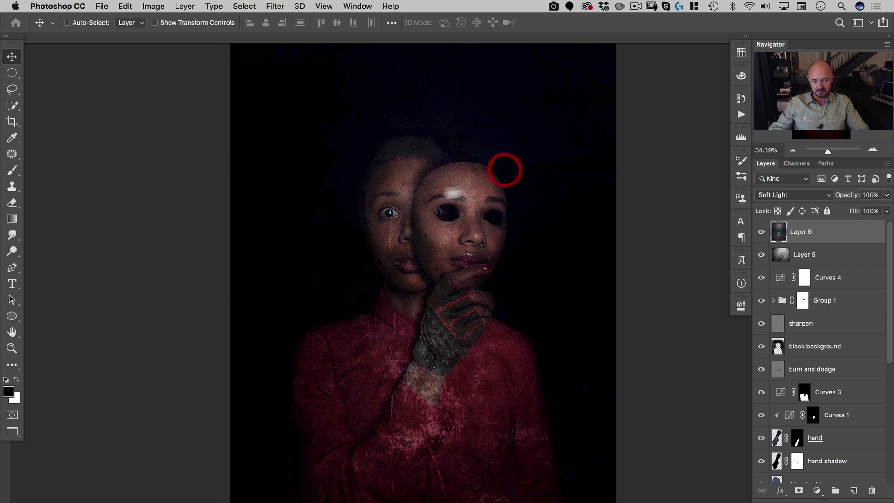
{"action": "key", "text": "super+space"}
{"action": "left_click_drag", "start_coordinate": [412, 190], "coordinate": [434, 192]}
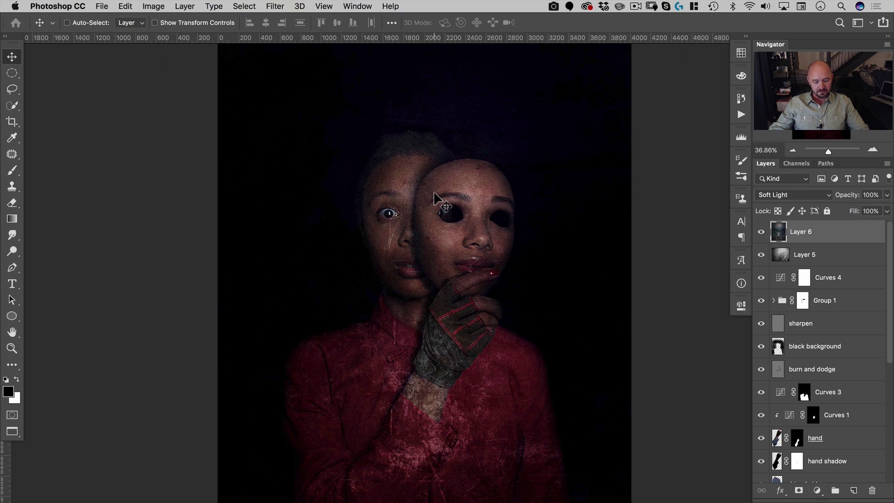
{"action": "left_click_drag", "start_coordinate": [853, 200], "coordinate": [809, 203]}
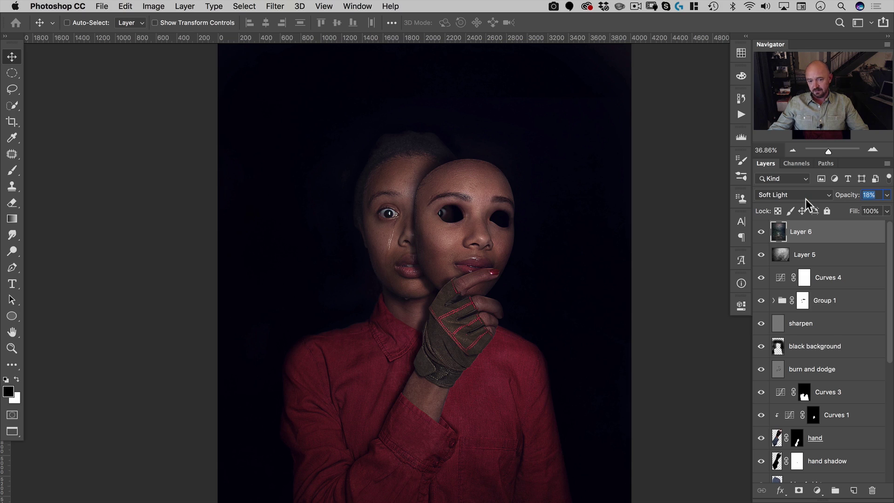
{"action": "left_click", "coordinate": [800, 200]}
Add a mask to the dark grunge layer and paint black with a large soft brush over the shirt around the cuff
{"action": "left_click_drag", "start_coordinate": [509, 289], "coordinate": [520, 194]}
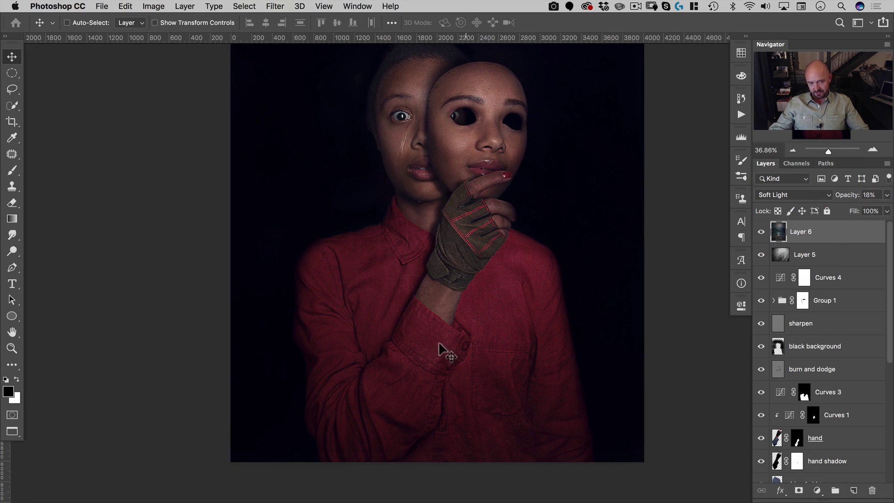
{"action": "left_click", "coordinate": [799, 491]}
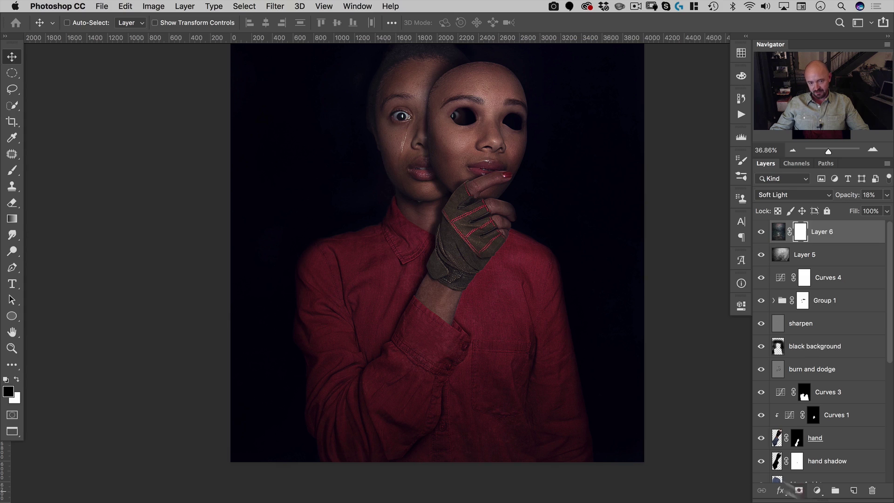
{"action": "key", "text": "b"}
{"action": "left_click_drag", "start_coordinate": [432, 357], "coordinate": [495, 344]}
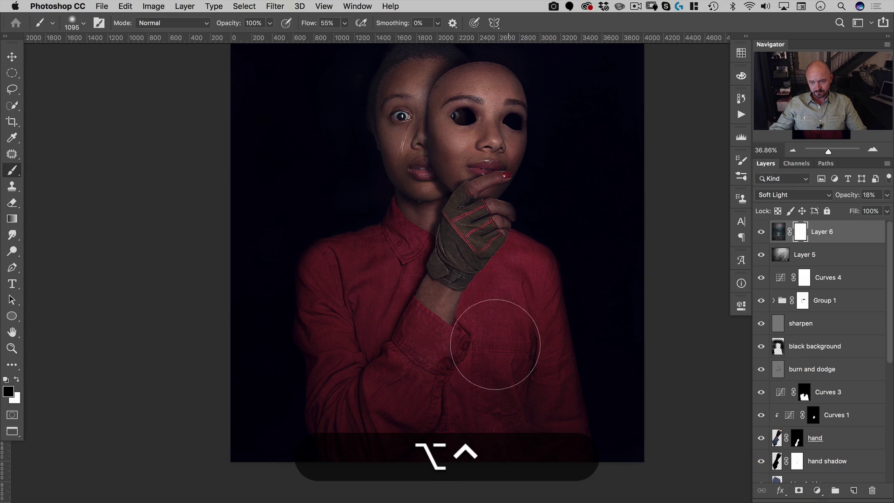
{"action": "left_click_drag", "start_coordinate": [476, 281], "coordinate": [436, 344]}
{"action": "key", "text": "space"}
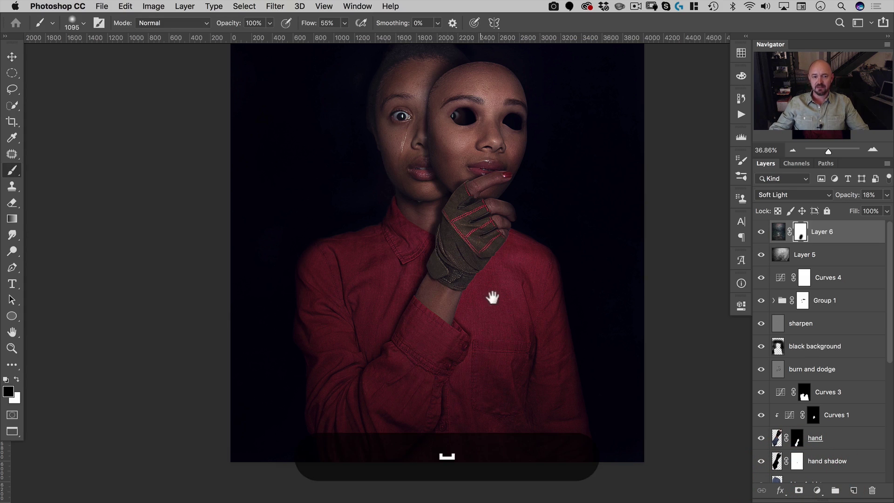
{"action": "left_click_drag", "start_coordinate": [493, 298], "coordinate": [486, 342]}
Add a new layer at the top and stamp all visible layers into it
{"action": "key", "text": "v"}
{"action": "key", "text": "space"}
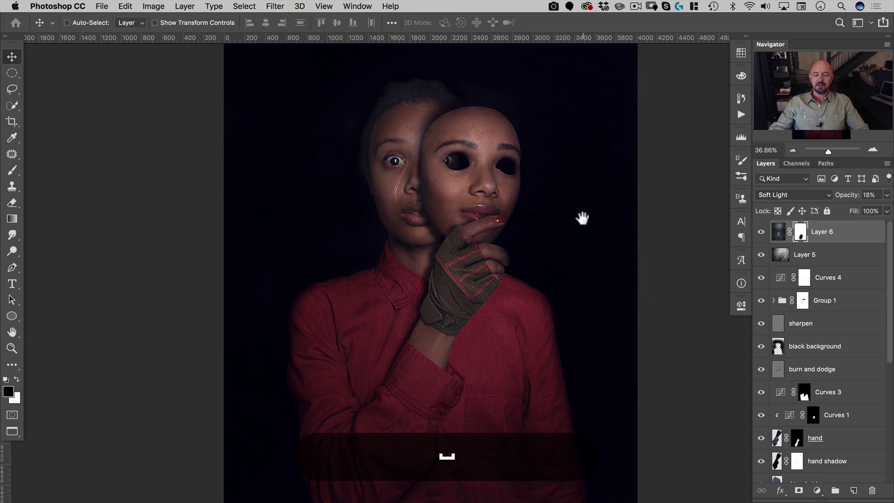
{"action": "left_click_drag", "start_coordinate": [582, 216], "coordinate": [586, 239]}
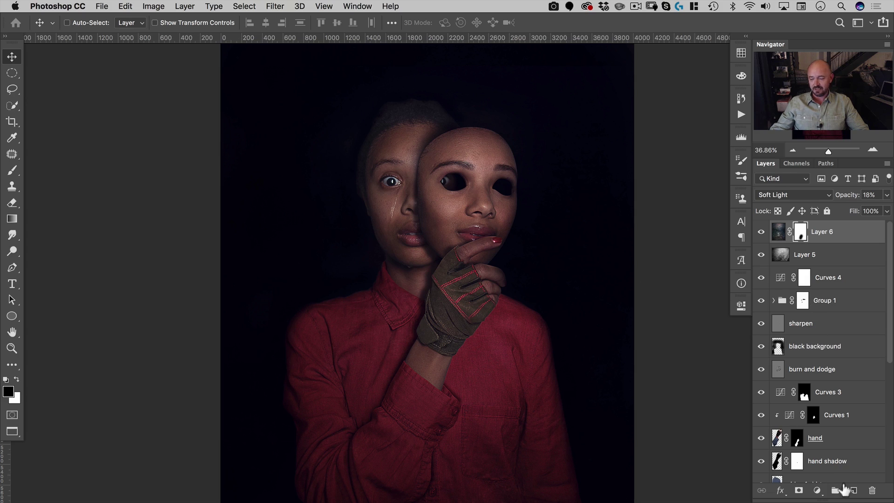
{"action": "left_click", "coordinate": [853, 490]}
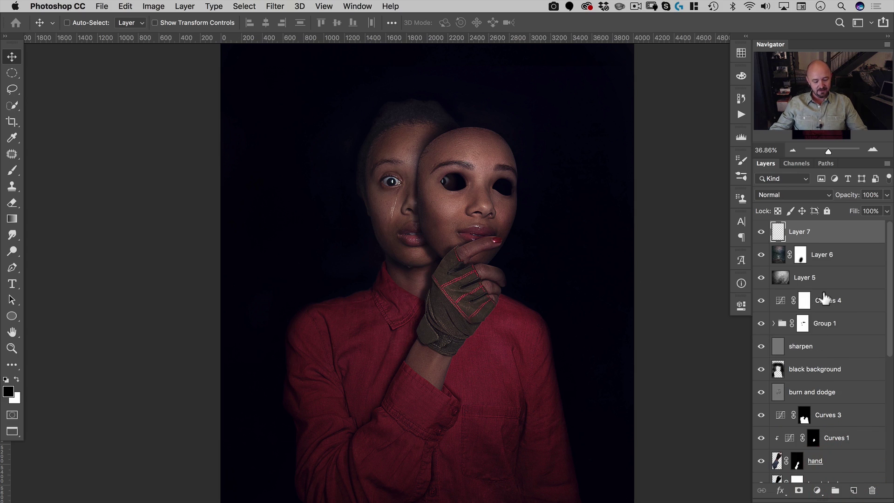
{"action": "key", "text": "alt+shift"}
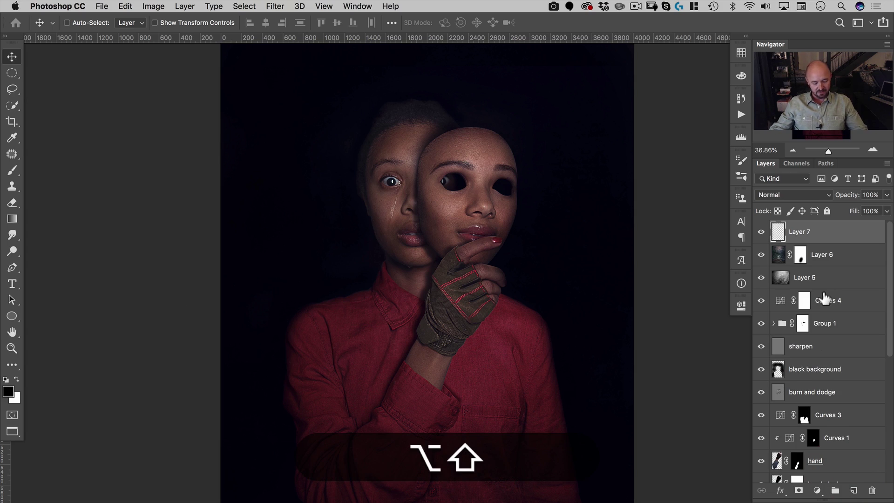
{"action": "key", "text": "super+alt+shift+e"}
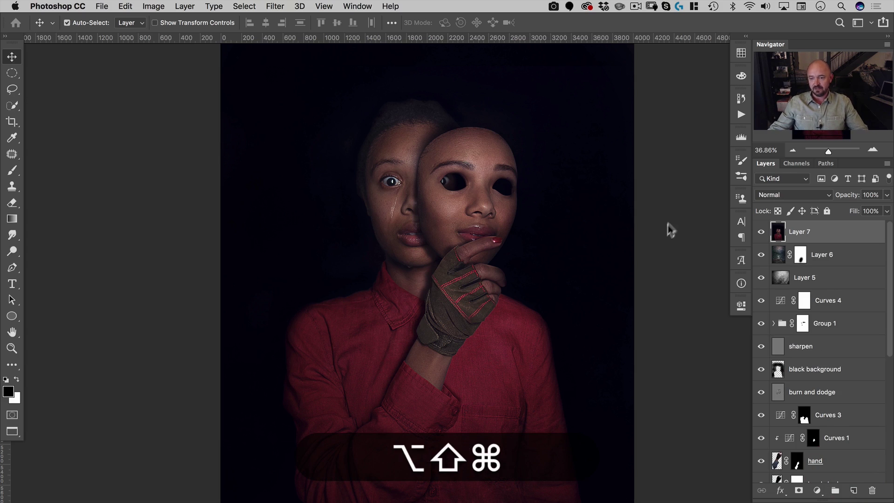
Open the New Document dialog and reposition its window so the settings are accessible
{"action": "key", "text": "super"}
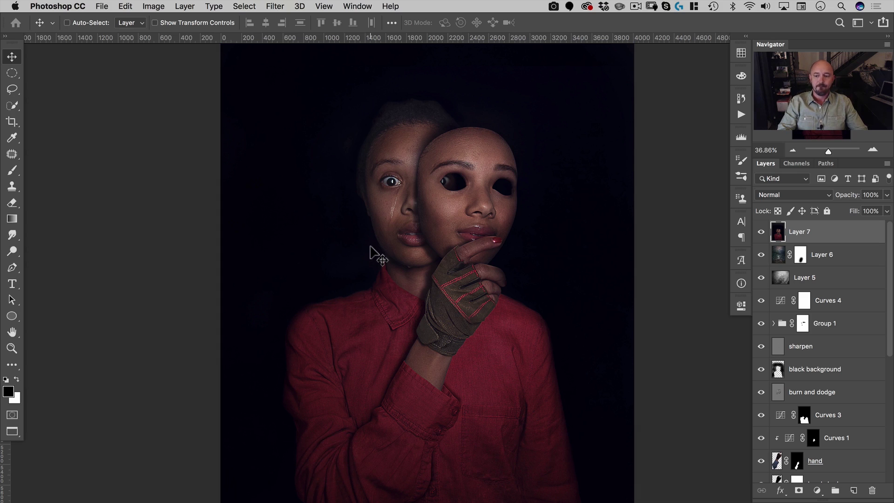
{"action": "key", "text": "super+n"}
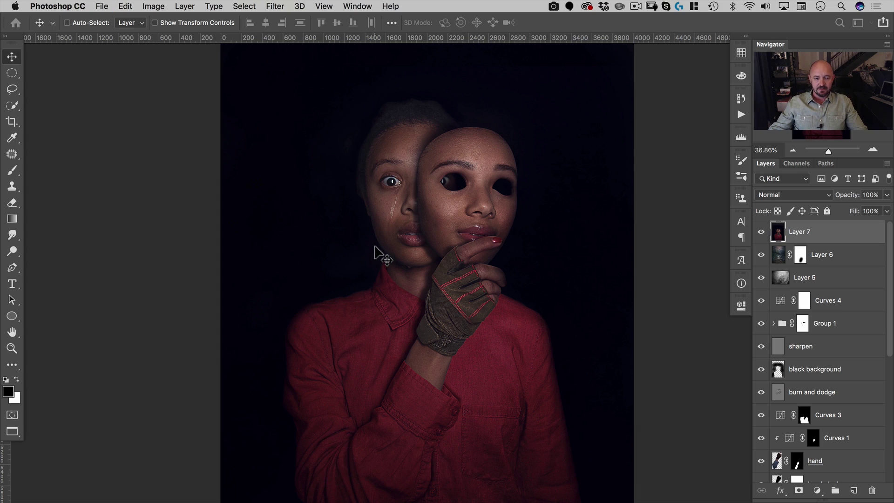
{"action": "left_click", "coordinate": [102, 6]}
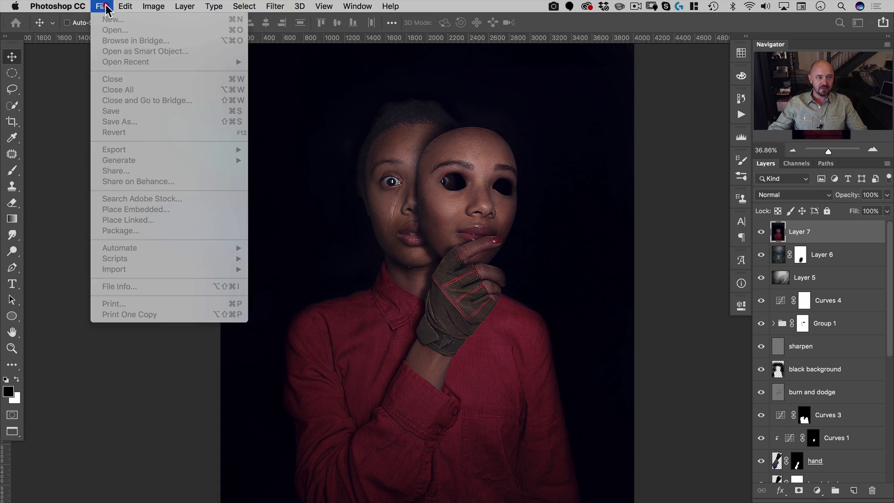
{"action": "left_click", "coordinate": [103, 6]}
{"action": "left_click", "coordinate": [385, 240]}
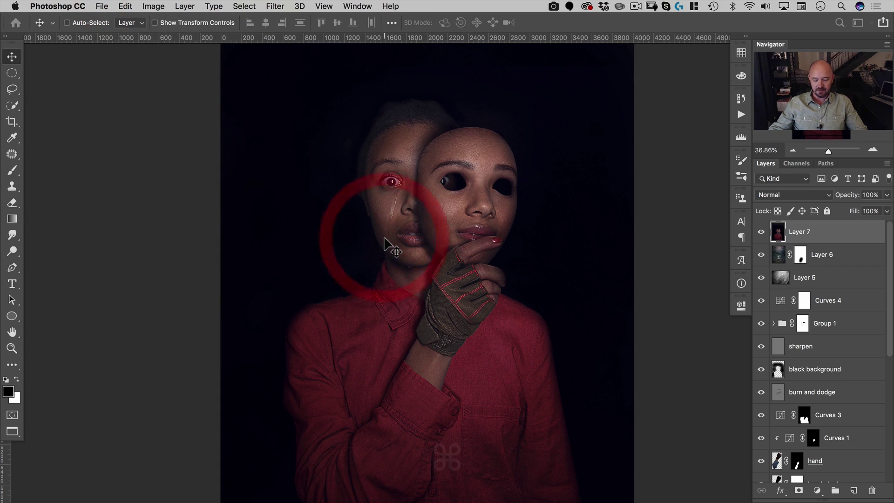
{"action": "key", "text": "super+n"}
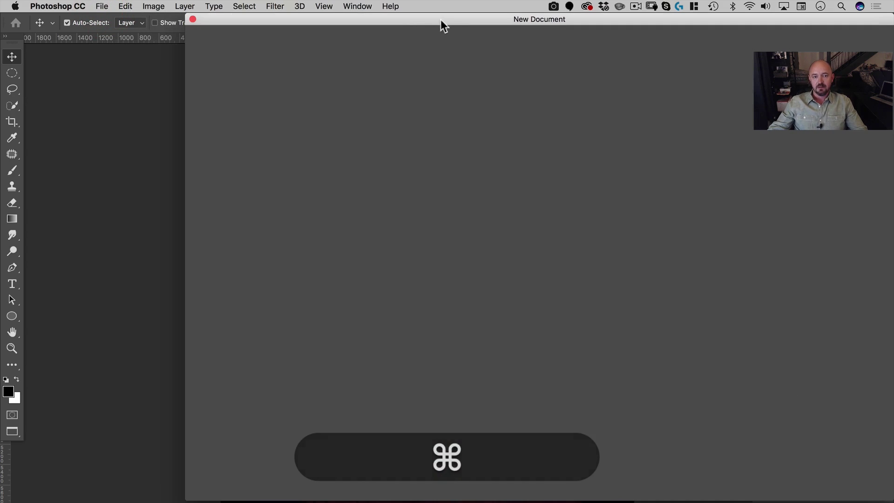
{"action": "left_click_drag", "start_coordinate": [442, 20], "coordinate": [328, 20]}
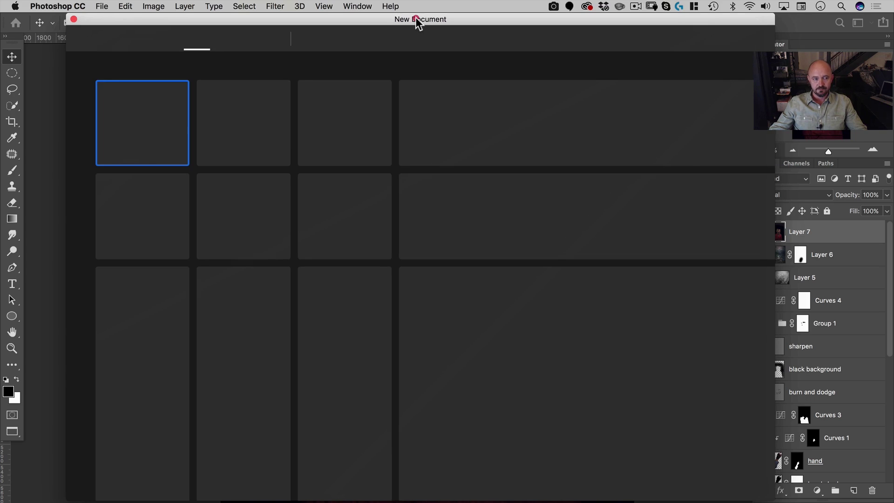
{"action": "left_click_drag", "start_coordinate": [416, 19], "coordinate": [328, 39]}
{"action": "left_click_drag", "start_coordinate": [256, 21], "coordinate": [351, 17]}
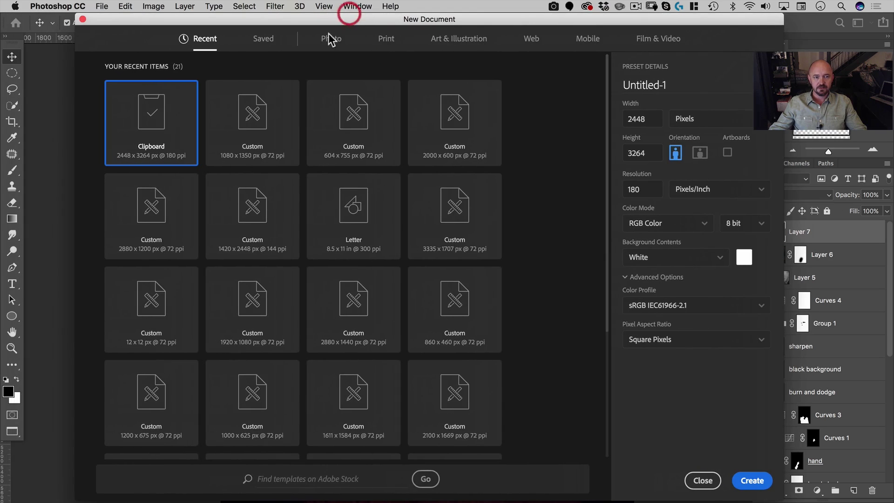
Create a new document from the Photo preset Portrait, 8 x 10 at 300 ppi with a white background
{"action": "left_click", "coordinate": [331, 38]}
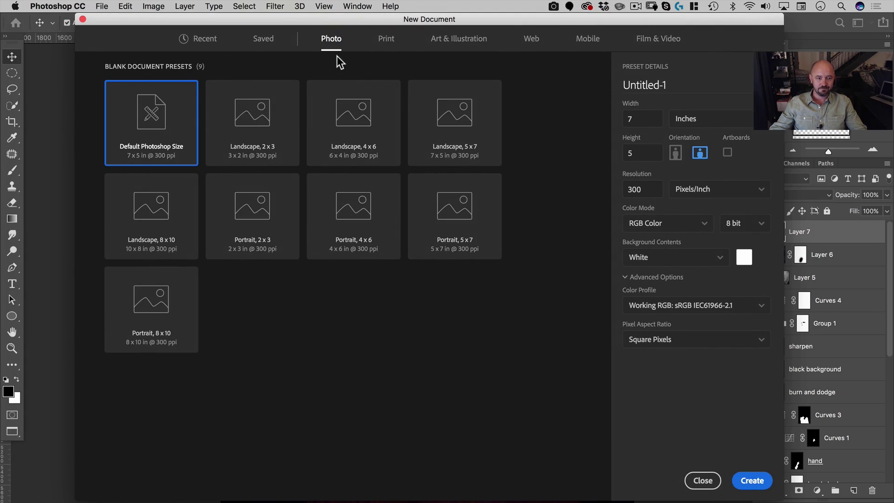
{"action": "left_click", "coordinate": [149, 347]}
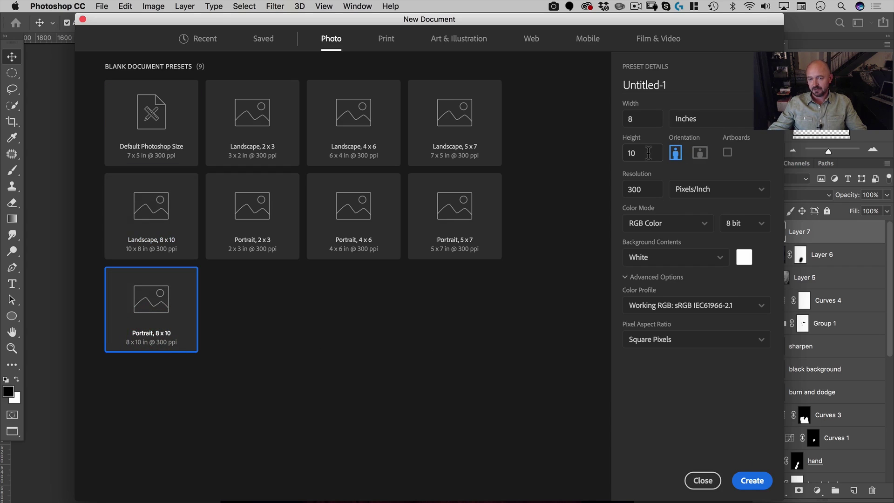
{"action": "left_click_drag", "start_coordinate": [642, 152], "coordinate": [610, 156]}
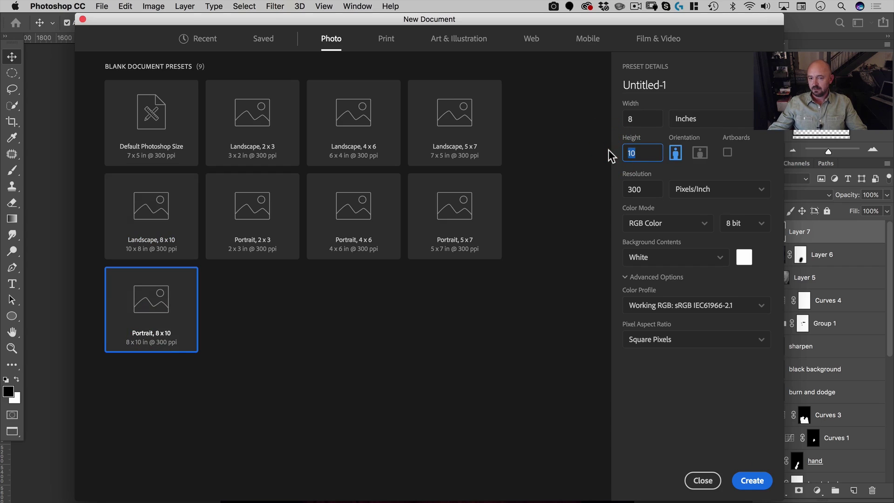
{"action": "type", "text": "11"}
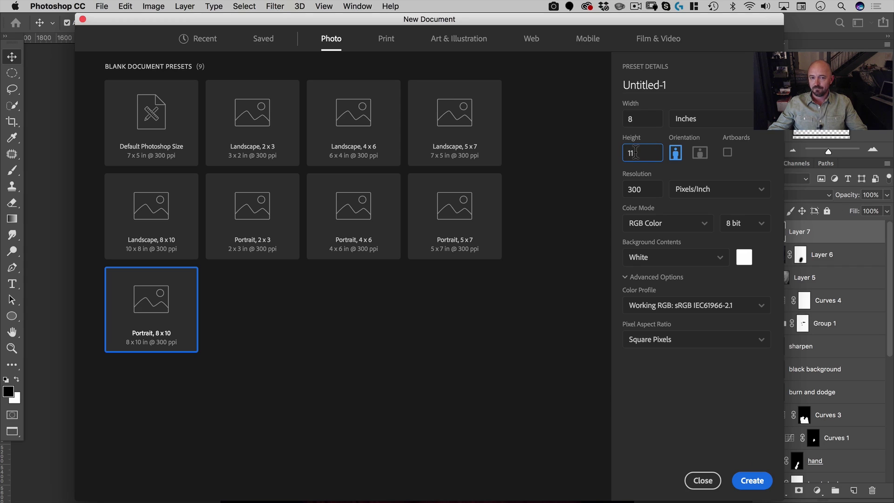
{"action": "left_click_drag", "start_coordinate": [642, 153], "coordinate": [597, 152]}
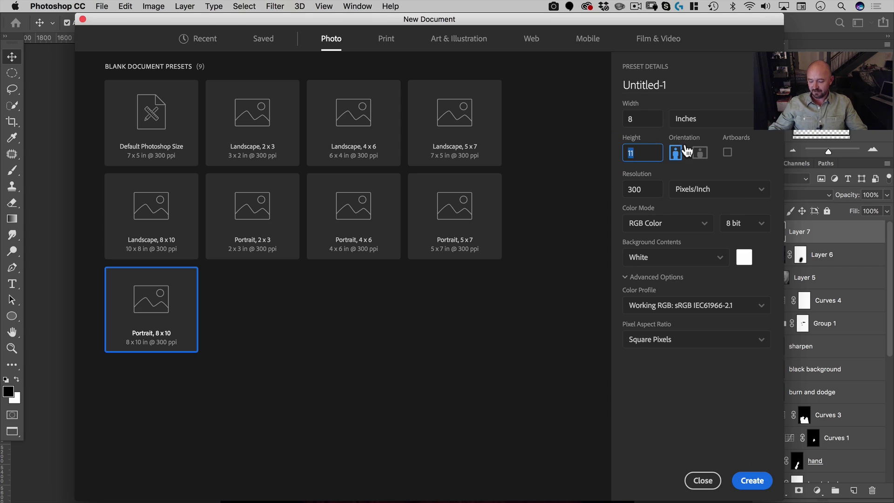
{"action": "type", "text": "0"}
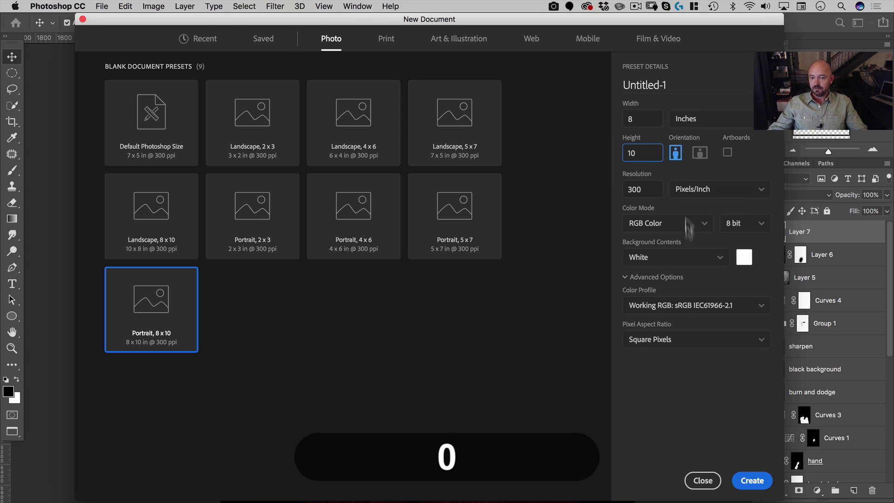
{"action": "left_click", "coordinate": [748, 477]}
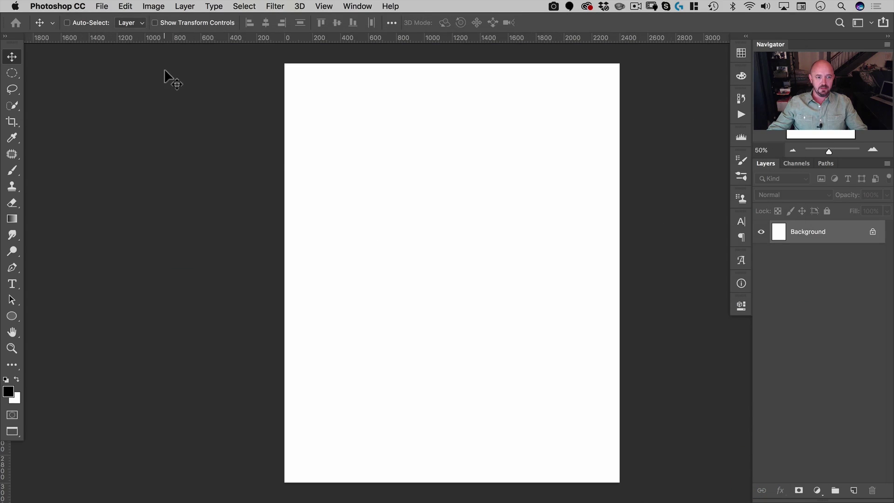
Place original poster.psd from the Us poster folder as an embedded layer in the new document
{"action": "left_click", "coordinate": [102, 6]}
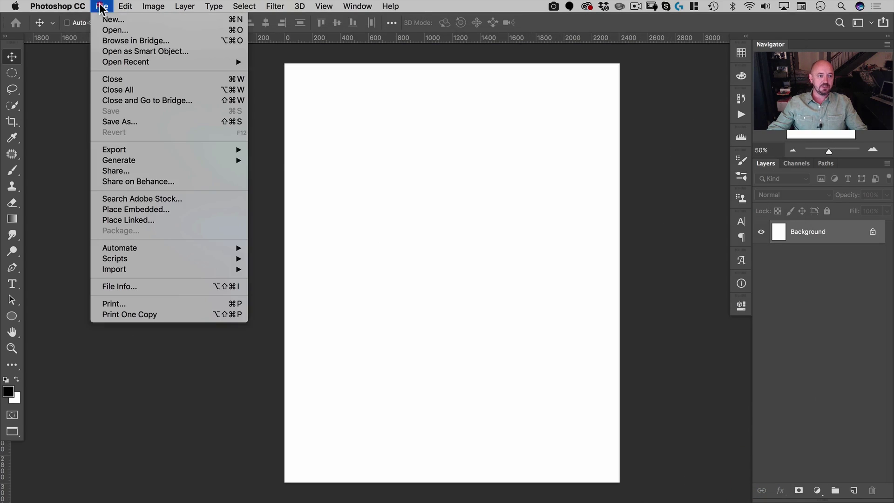
{"action": "left_click", "coordinate": [112, 210]}
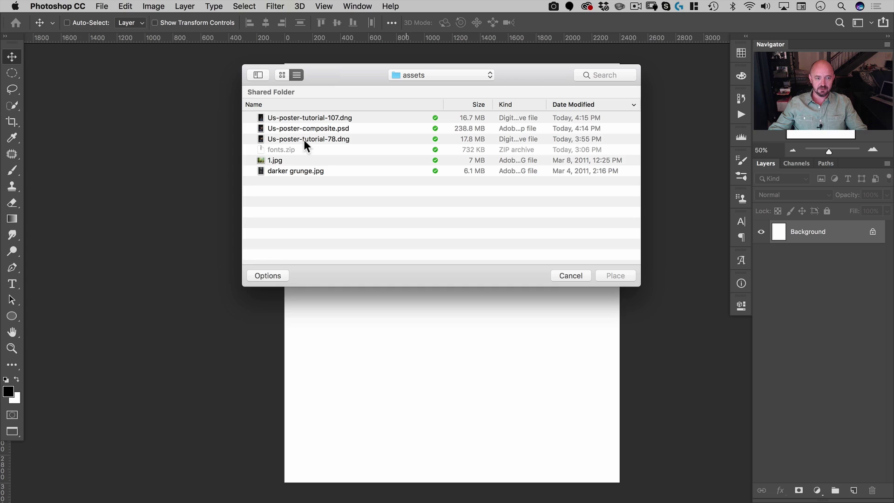
{"action": "left_click", "coordinate": [308, 129]}
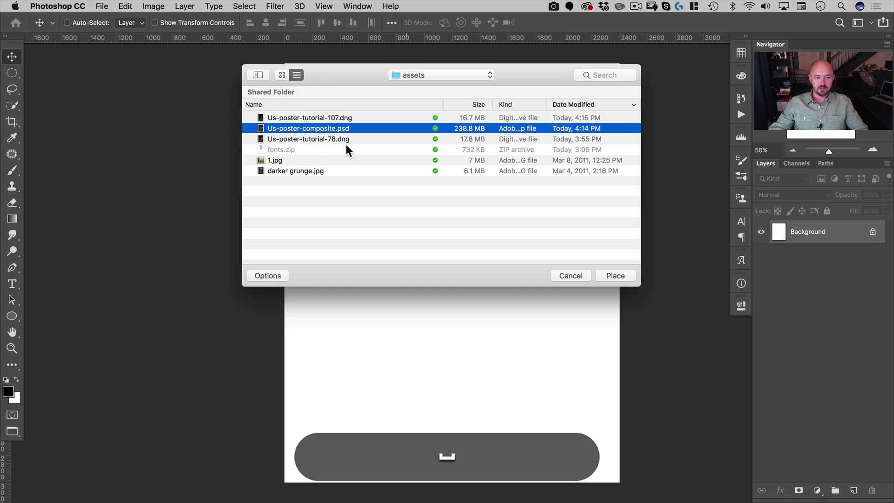
{"action": "key", "text": "space"}
{"action": "left_click", "coordinate": [423, 75]}
{"action": "left_click", "coordinate": [423, 86]}
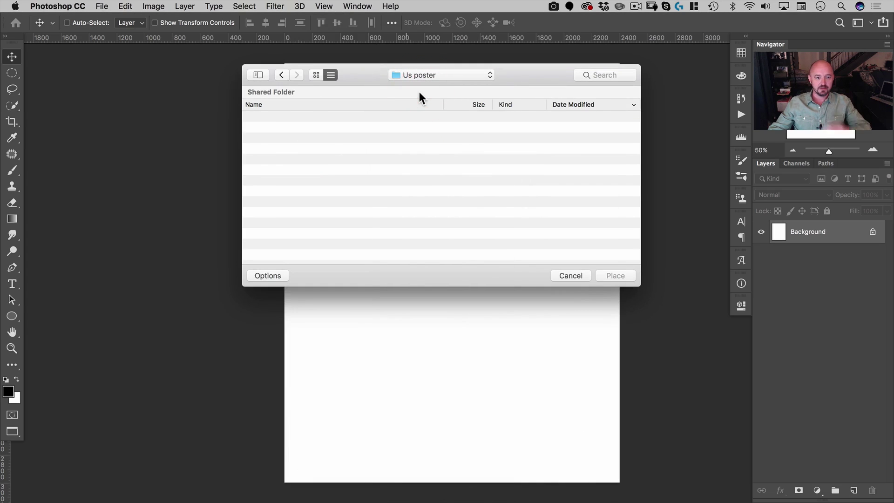
{"action": "double_click", "coordinate": [335, 159]}
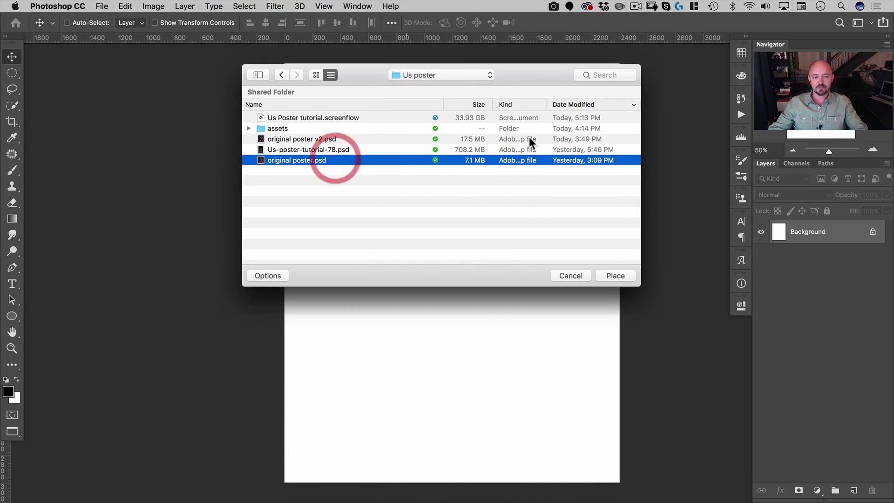
{"action": "key", "text": "Return"}
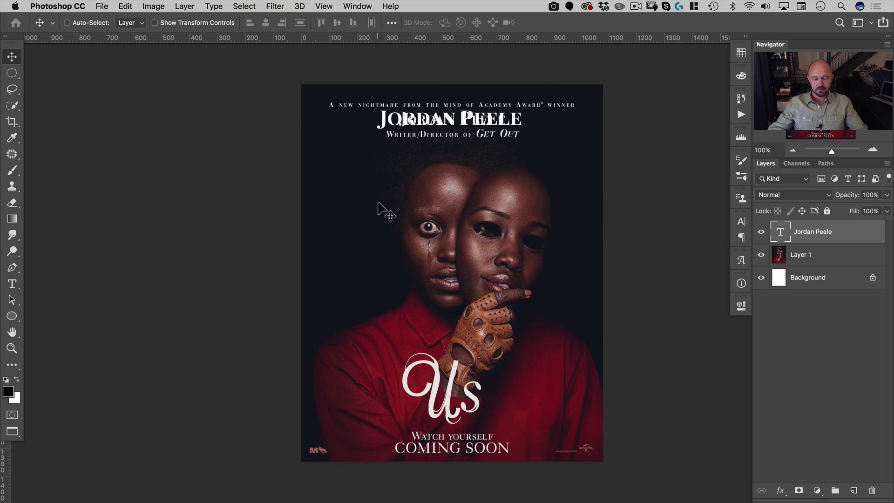
Hide the duplicate Jordan Peele text layer inside the placed poster's contents, then close and save them
{"action": "left_click", "coordinate": [761, 231]}
{"action": "key", "text": "super+w"}
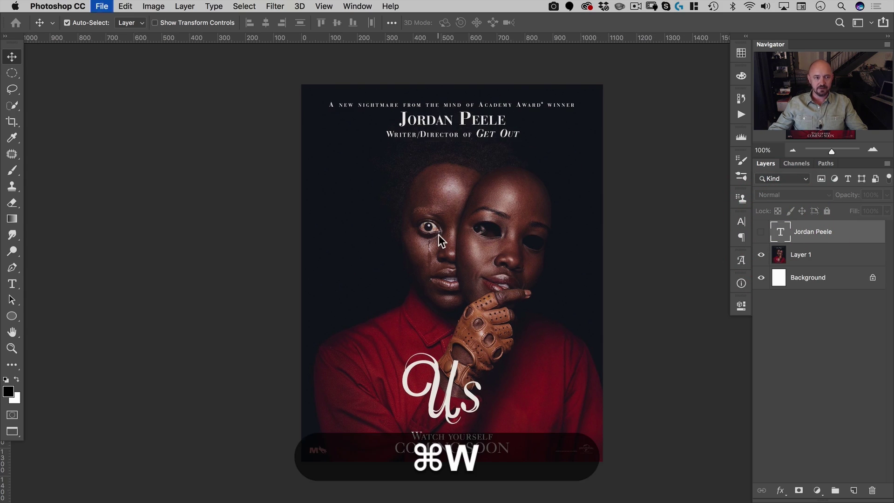
{"action": "left_click", "coordinate": [539, 183]}
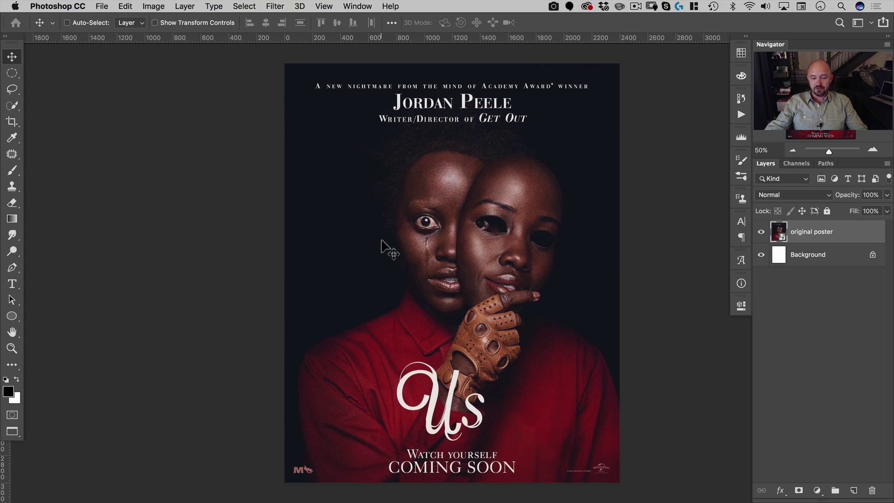
Undock the Us-poster-composite.psd window and copy its stamped Layer 7 into the new 8 x 10 poster document
{"action": "key", "text": "f"}
{"action": "key", "text": "f"}
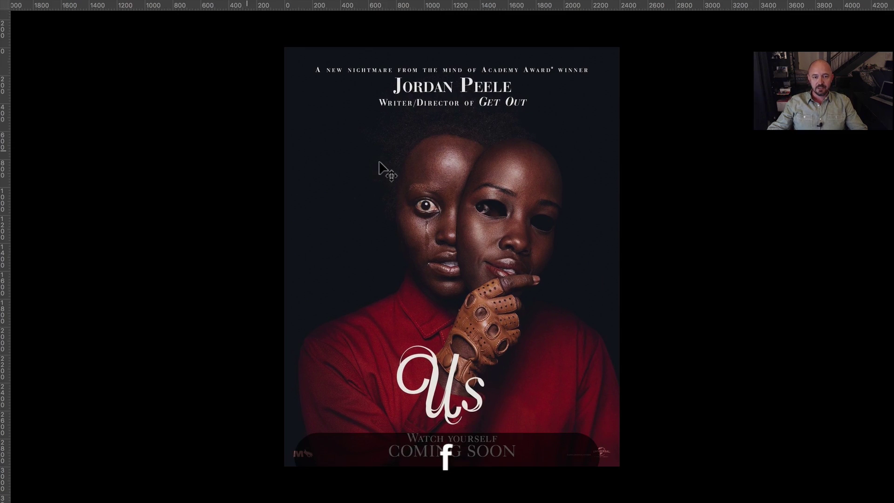
{"action": "key", "text": "f"}
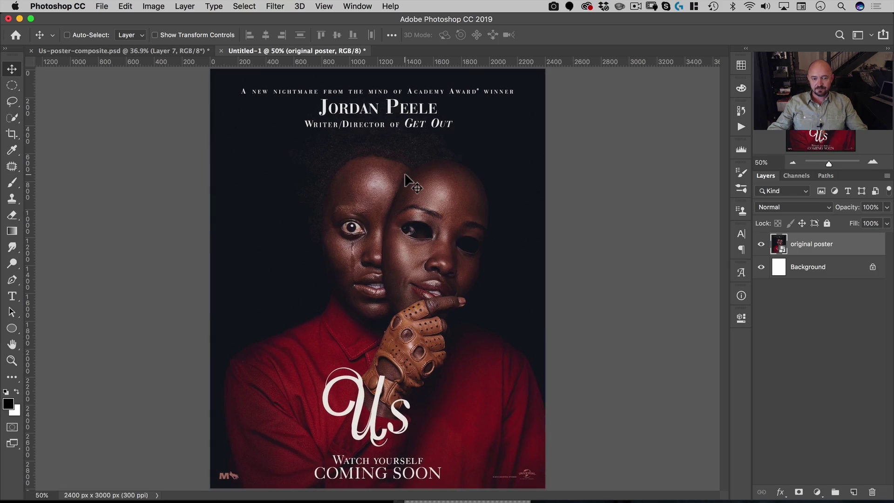
{"action": "left_click_drag", "start_coordinate": [119, 51], "coordinate": [442, 114]}
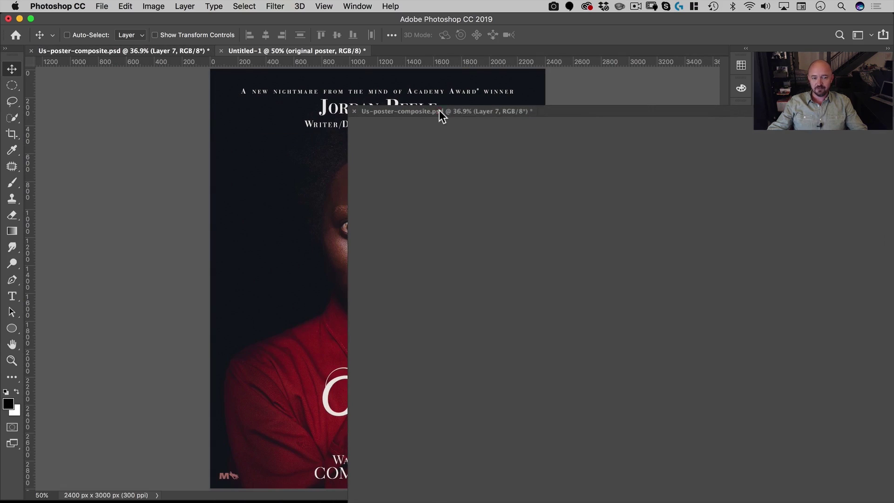
{"action": "left_click_drag", "start_coordinate": [801, 245], "coordinate": [302, 272]}
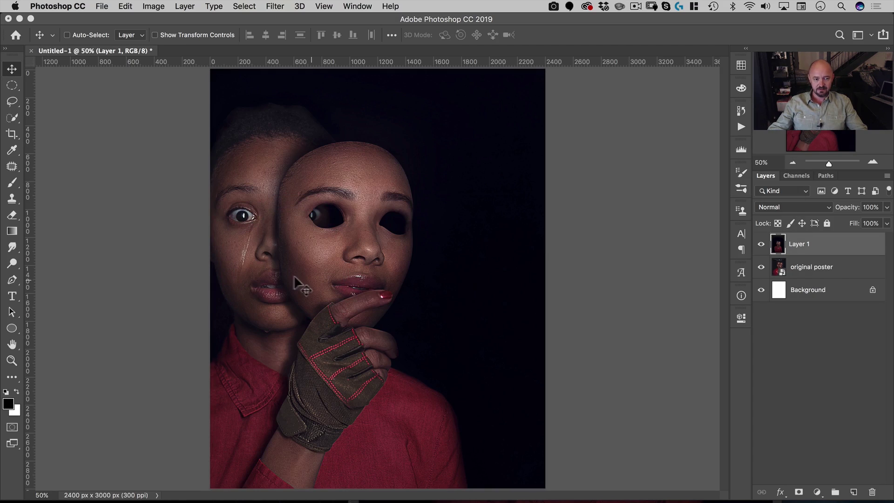
Set the opacity of the copied composite layer to 50%
{"action": "left_click", "coordinate": [792, 206]}
{"action": "left_click", "coordinate": [792, 206]}
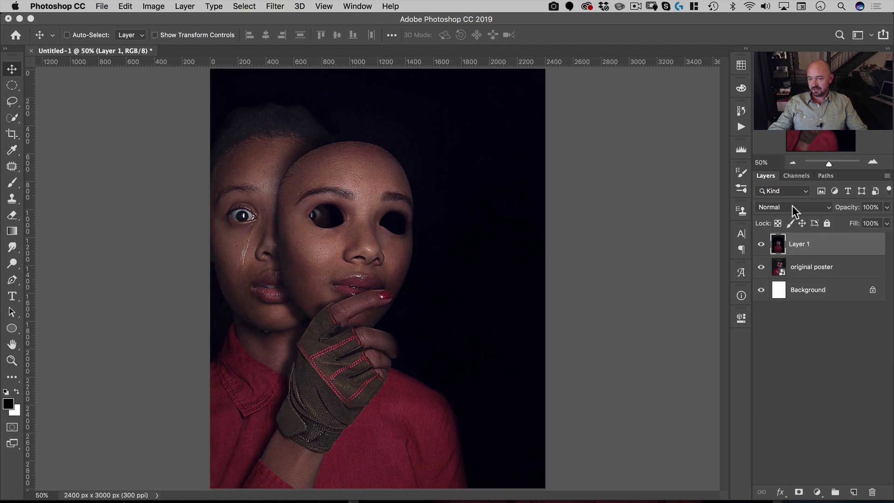
{"action": "left_click", "coordinate": [792, 206]}
{"action": "left_click", "coordinate": [792, 206]}
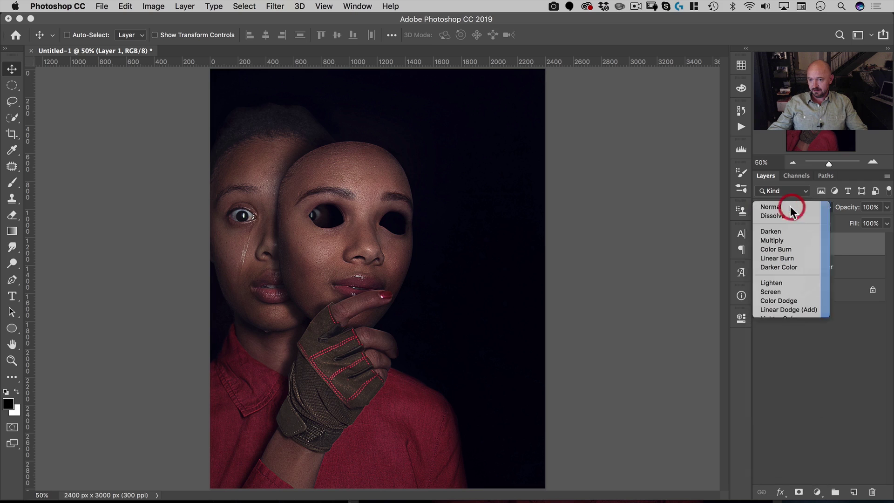
{"action": "left_click", "coordinate": [868, 207]}
{"action": "type", "text": "50"}
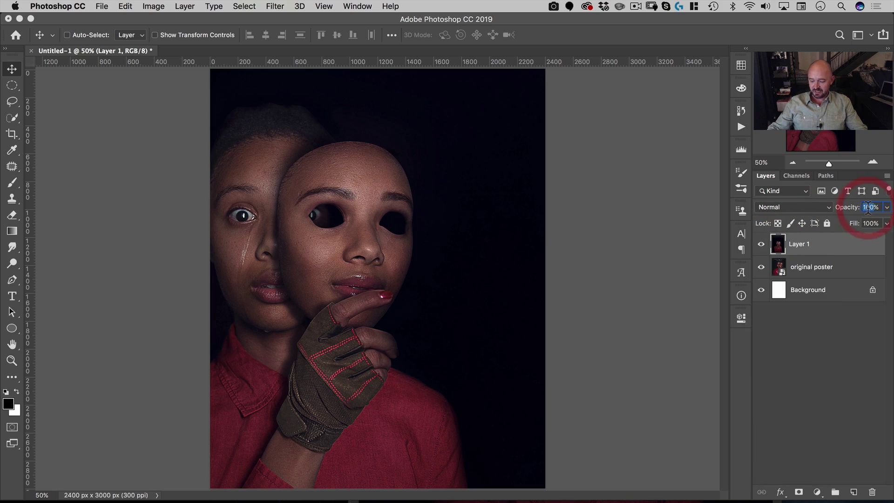
{"action": "key", "text": "Return"}
Move and scale down Layer 1 to match the faces in the original poster, and restore its opacity to 100%
{"action": "left_click_drag", "start_coordinate": [298, 267], "coordinate": [321, 273]}
{"action": "key", "text": "super+t"}
{"action": "key", "text": "super+space"}
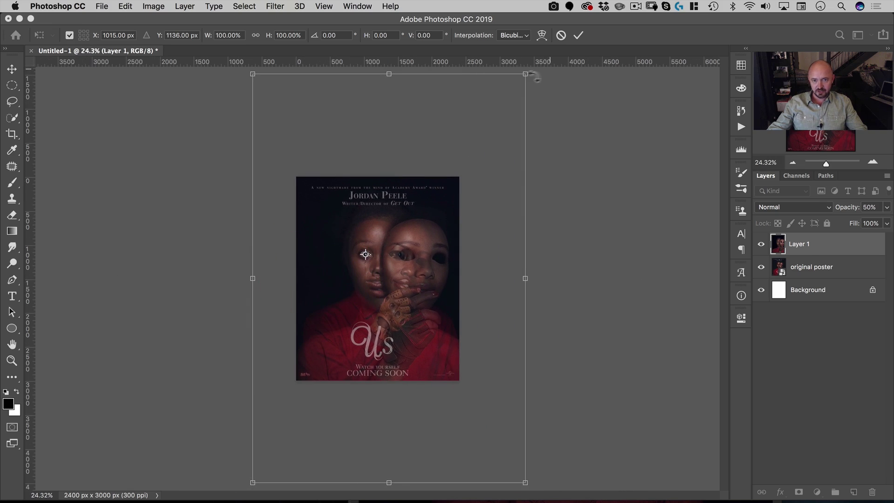
{"action": "left_click_drag", "start_coordinate": [524, 74], "coordinate": [496, 121]}
{"action": "double_click", "coordinate": [442, 182]}
{"action": "key", "text": "0"}
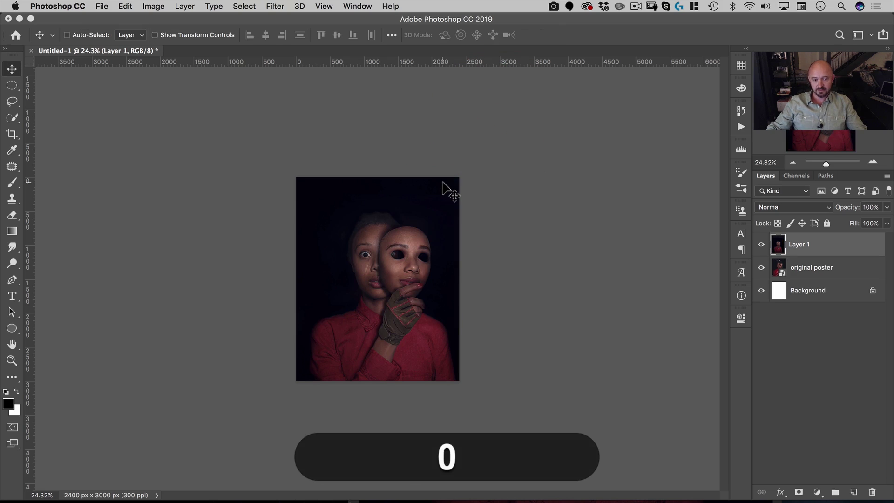
{"action": "left_click_drag", "start_coordinate": [365, 259], "coordinate": [382, 254]}
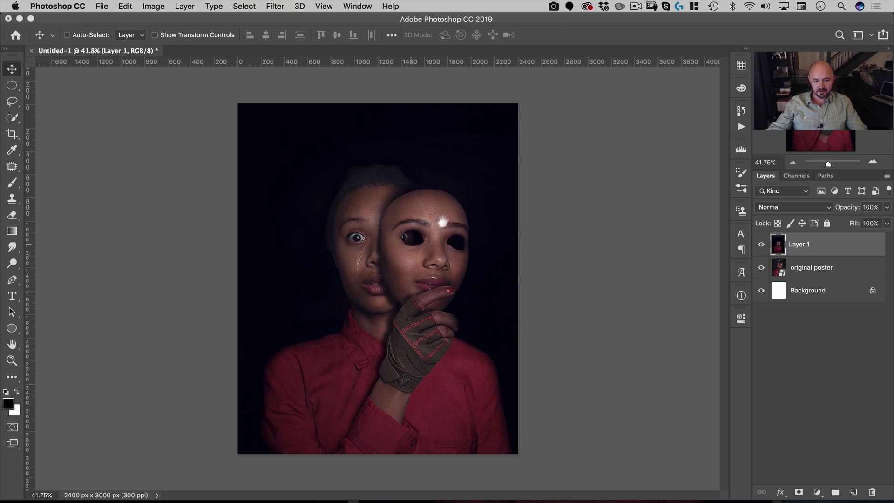
Toggle Layer 1's visibility repeatedly to compare the composite with the original poster
{"action": "left_click", "coordinate": [762, 244]}
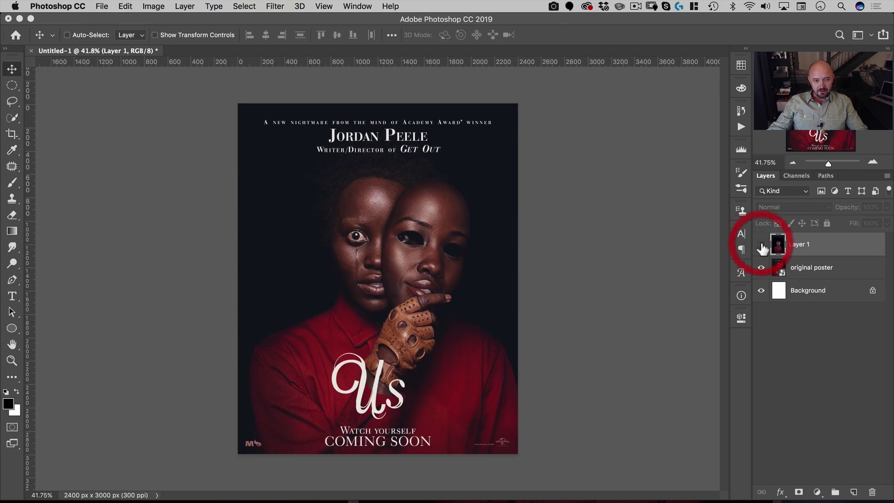
{"action": "left_click", "coordinate": [762, 245]}
{"action": "left_click", "coordinate": [761, 245]}
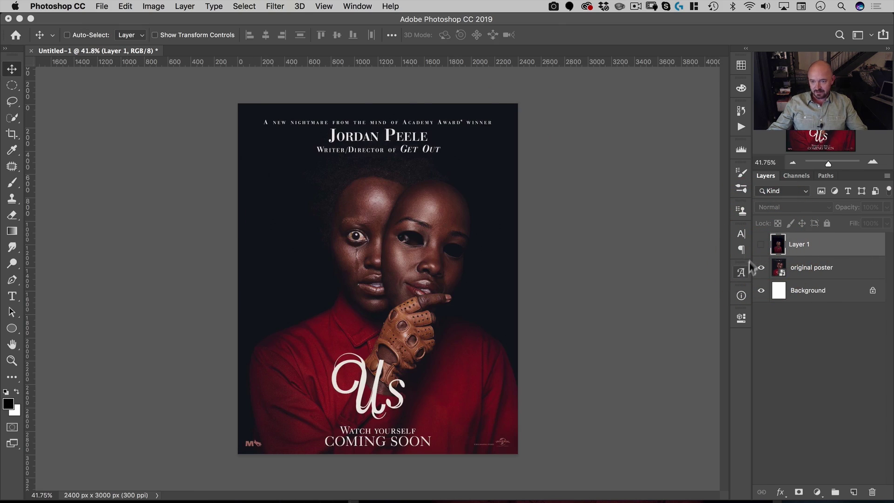
{"action": "left_click", "coordinate": [762, 245]}
{"action": "left_click", "coordinate": [761, 244]}
{"action": "left_click", "coordinate": [761, 244]}
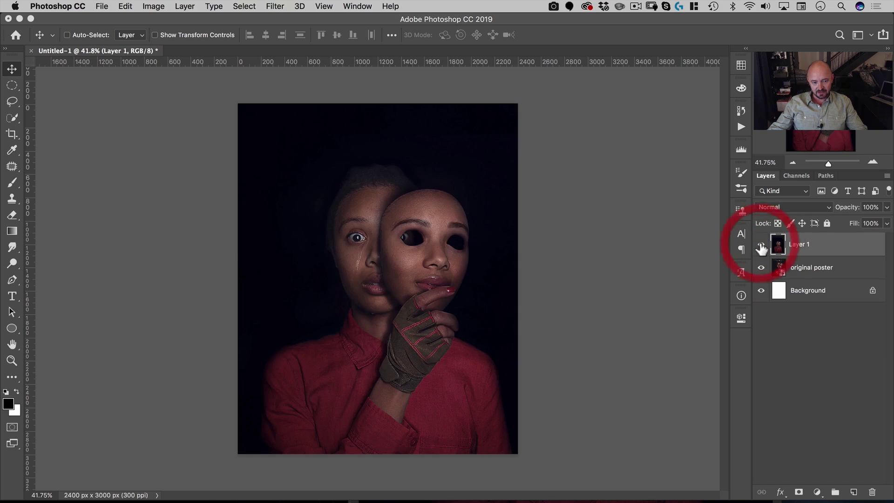
{"action": "left_click", "coordinate": [762, 244]}
{"action": "left_click", "coordinate": [762, 244]}
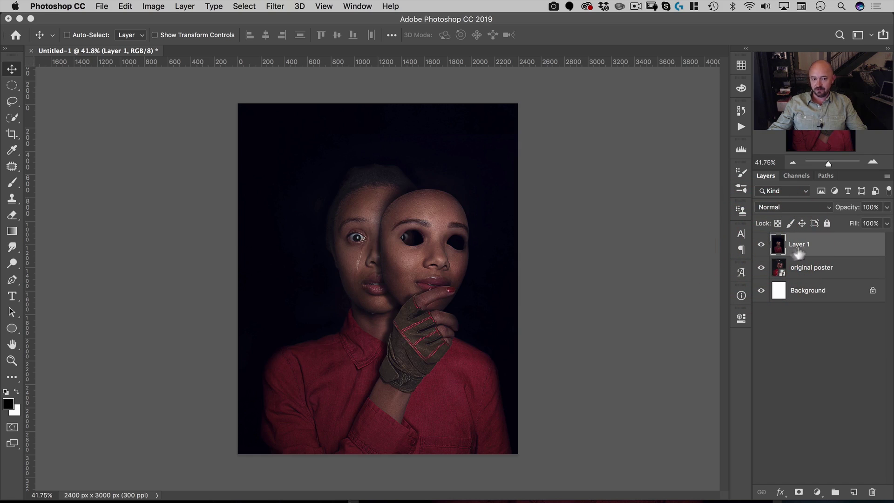
{"action": "left_click", "coordinate": [12, 85]}
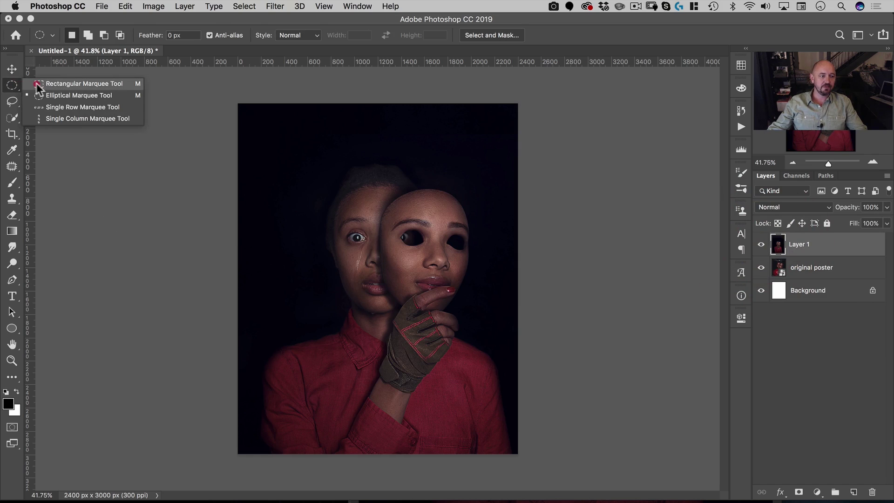
{"action": "left_click", "coordinate": [61, 80]}
{"action": "mouse_move", "coordinate": [196, 142]}
{"action": "left_mouse_down"}
{"action": "mouse_move", "coordinate": [364, 500]}
{"action": "mouse_move", "coordinate": [380, 500]}
{"action": "left_mouse_up"}
Discard the rectangular selection, select the lower-left diagonal half of the canvas with straight Lasso segments, and mask Layer 1 with it
{"action": "left_click", "coordinate": [12, 101]}
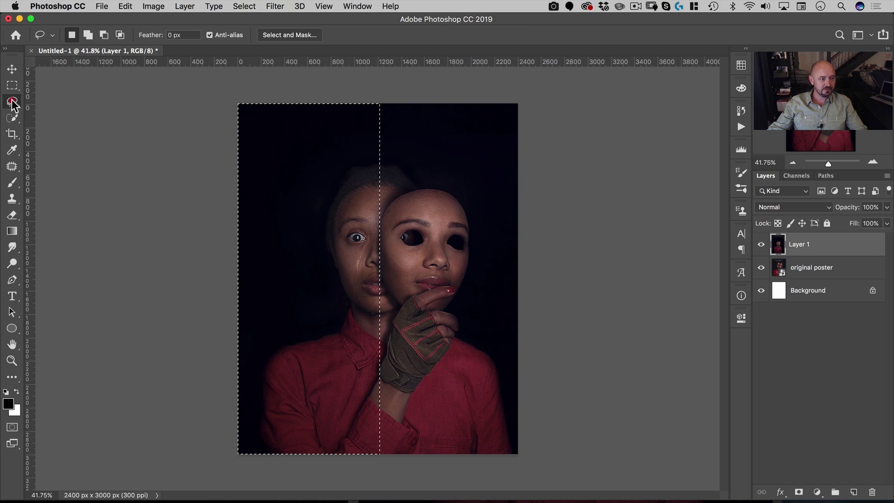
{"action": "left_click", "coordinate": [56, 101]}
{"action": "left_click", "coordinate": [195, 99]}
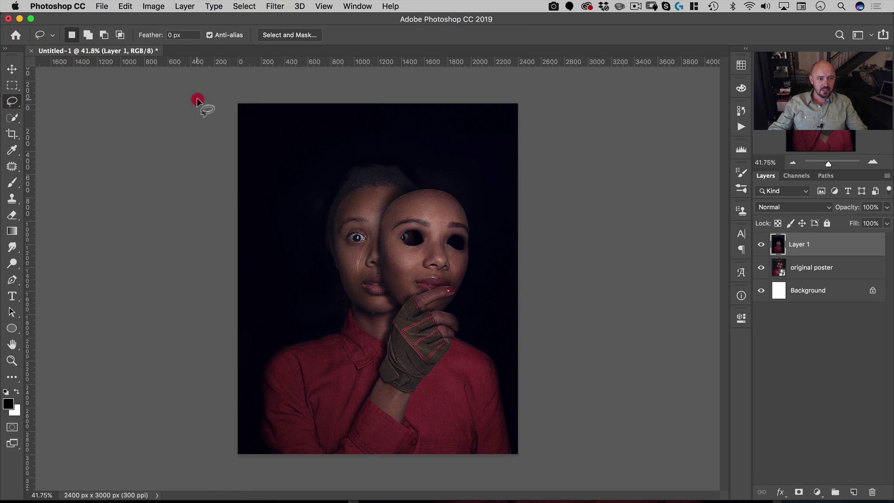
{"action": "left_click", "coordinate": [236, 104], "text": "alt"}
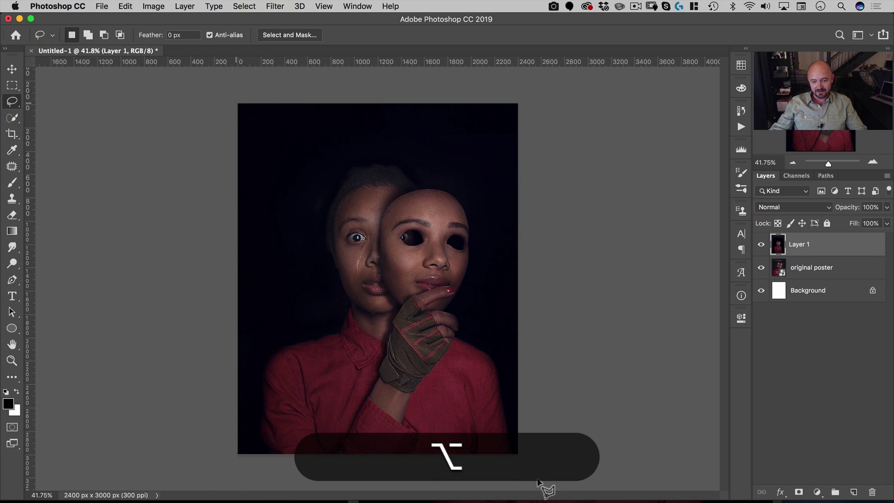
{"action": "left_click", "coordinate": [538, 480], "text": "alt"}
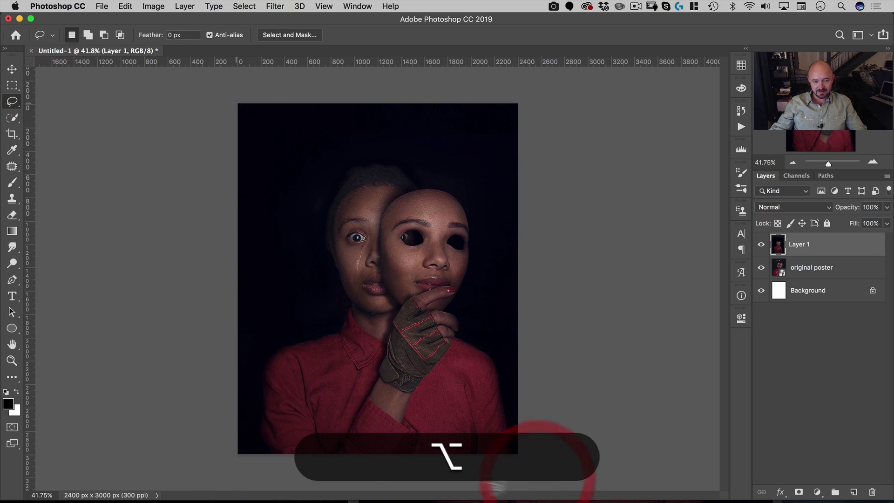
{"action": "left_click", "coordinate": [172, 479]}
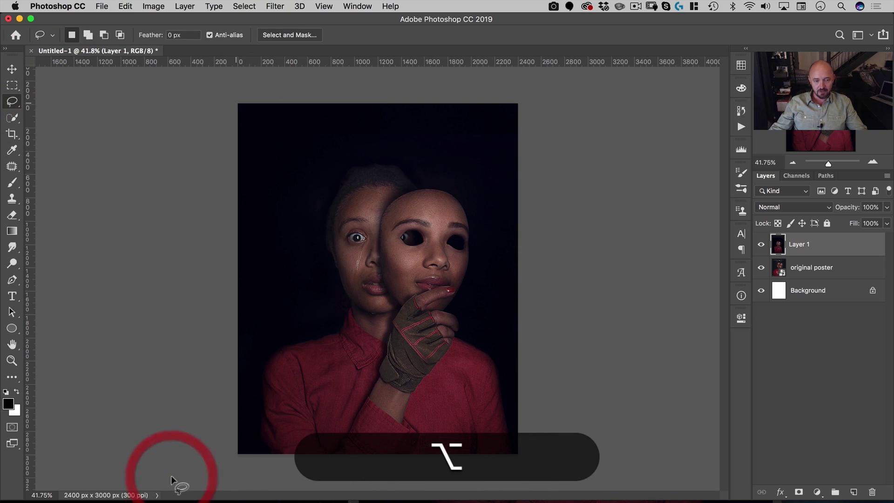
{"action": "left_click", "coordinate": [799, 492]}
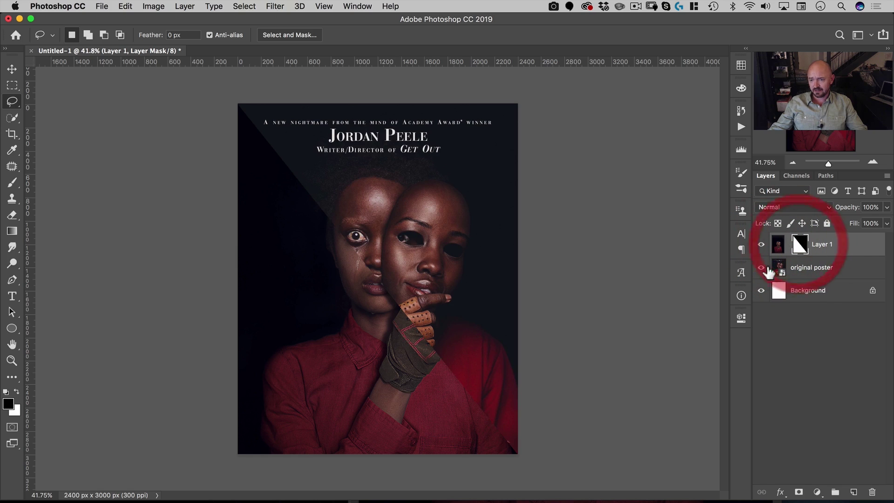
Shift Layer 1's unlinked mask slightly toward the upper right without moving the image, and make the layer's image active
{"action": "key", "text": "v"}
{"action": "left_click_drag", "start_coordinate": [401, 161], "coordinate": [418, 245]}
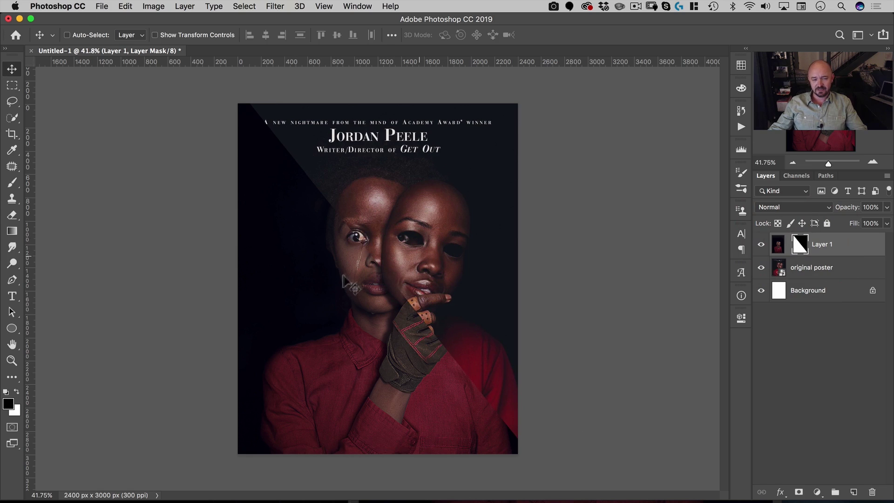
{"action": "left_click", "coordinate": [779, 251]}
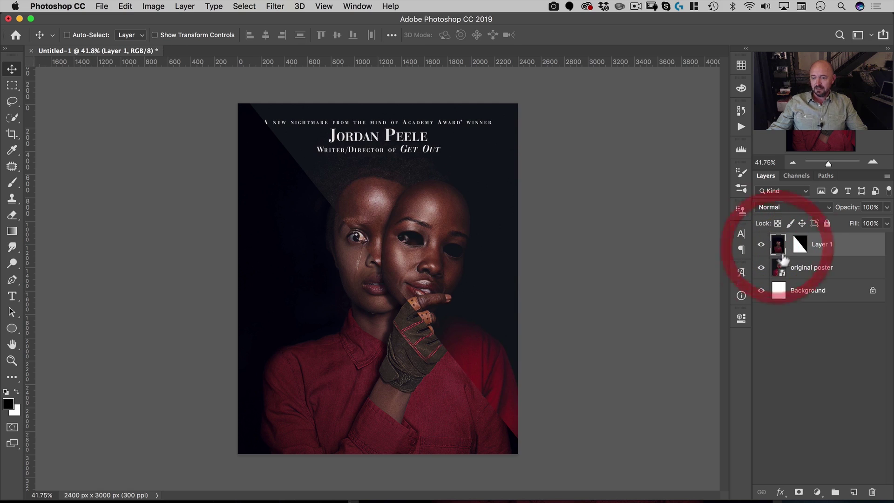
Add a Curves adjustment clipped to Layer 1 and shape a contrast curve with points at about 58/57 and 162/205
{"action": "left_click", "coordinate": [815, 491]}
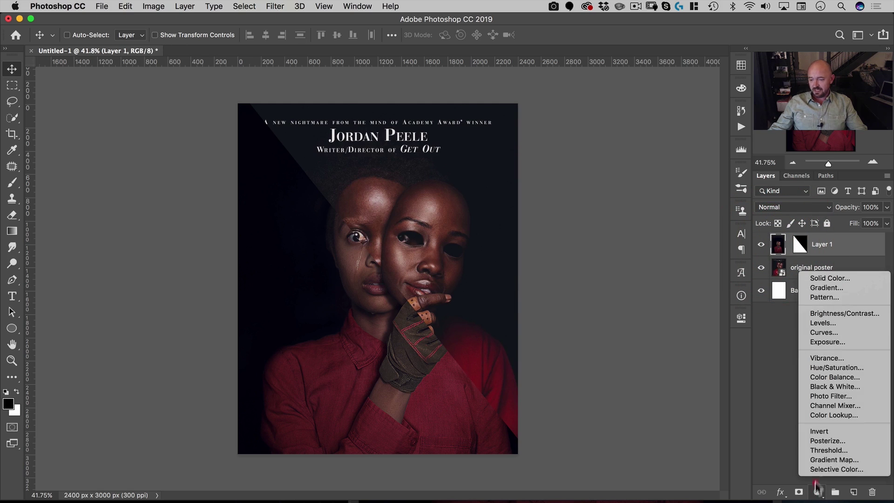
{"action": "left_click", "coordinate": [825, 332]}
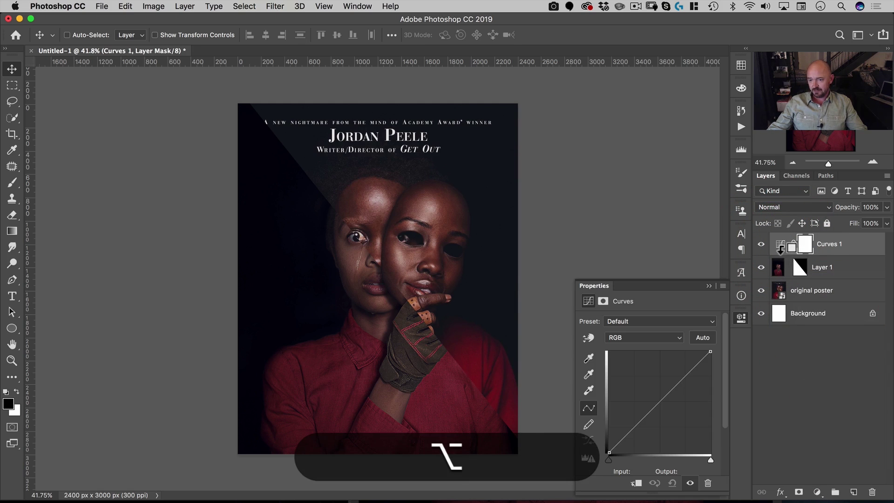
{"action": "left_click", "coordinate": [761, 290]}
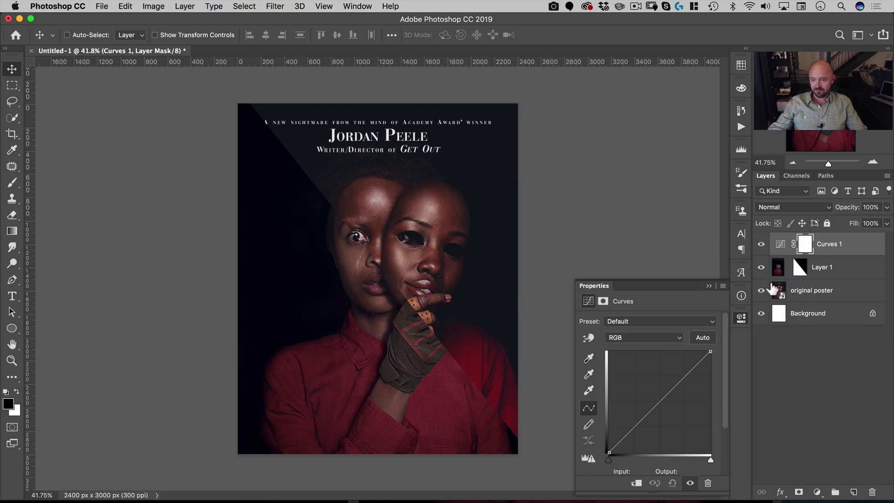
{"action": "left_click", "coordinate": [656, 413]}
{"action": "left_click", "coordinate": [678, 380]}
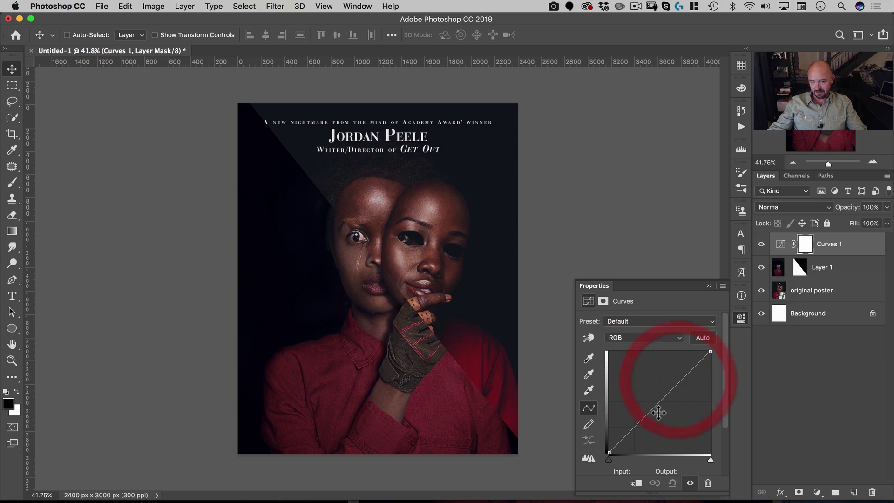
{"action": "left_click", "coordinate": [643, 425]}
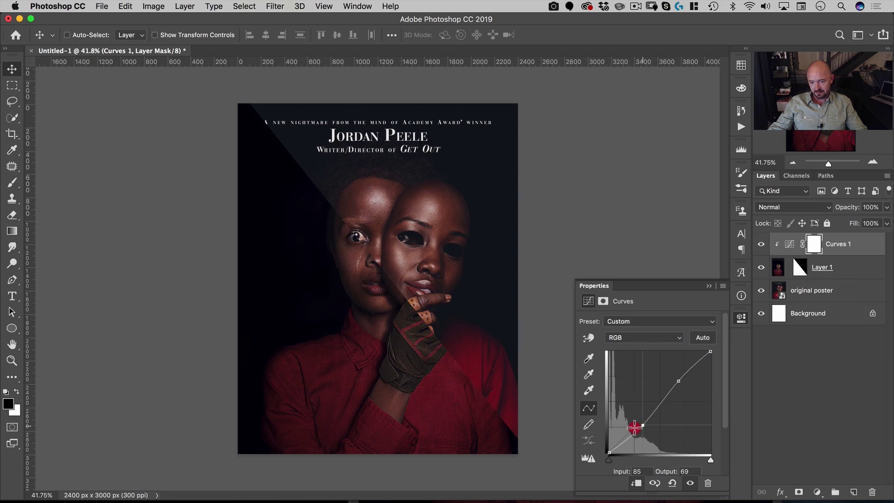
{"action": "left_click_drag", "start_coordinate": [635, 428], "coordinate": [634, 431]}
{"action": "left_click_drag", "start_coordinate": [679, 380], "coordinate": [674, 373]}
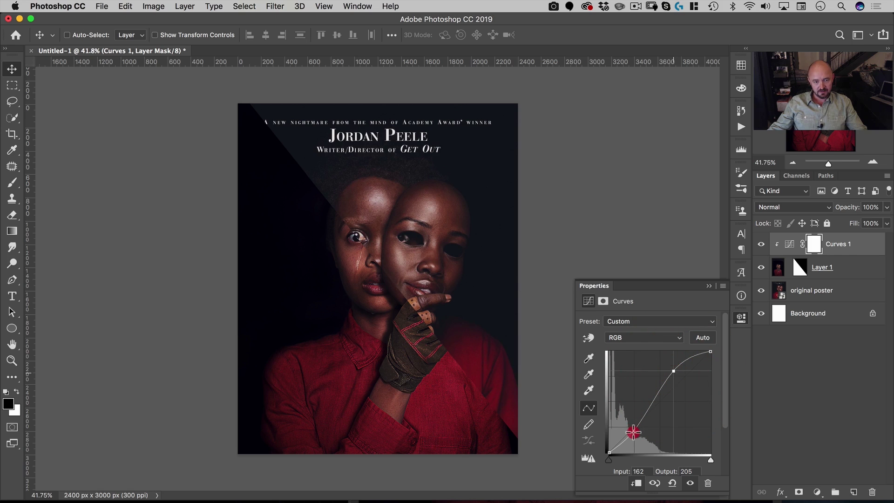
{"action": "left_click", "coordinate": [633, 431]}
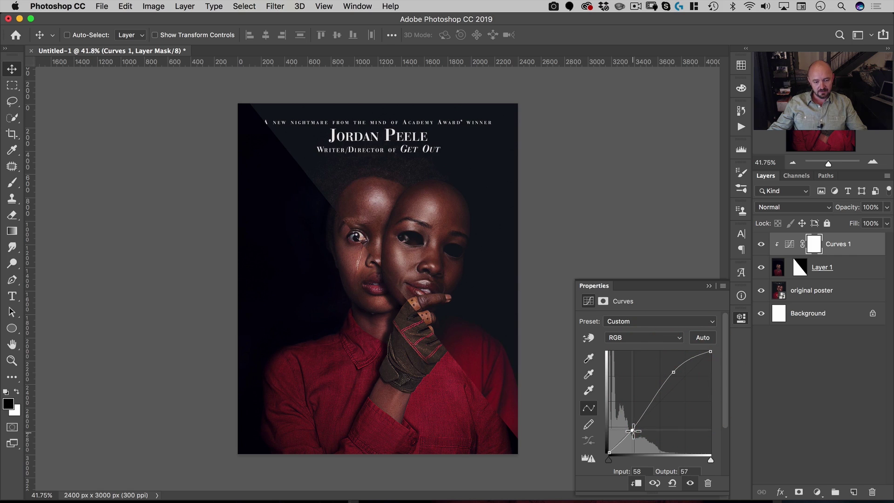
{"action": "left_click", "coordinate": [634, 431]}
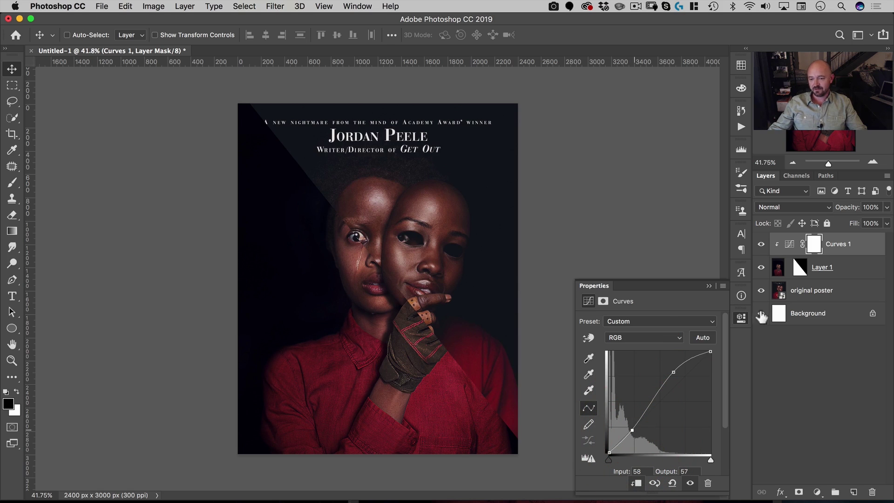
Hide Curves 1 and Layer 1 to show only the original poster, and switch to the Us-poster-composite.psd document
{"action": "left_click", "coordinate": [772, 369]}
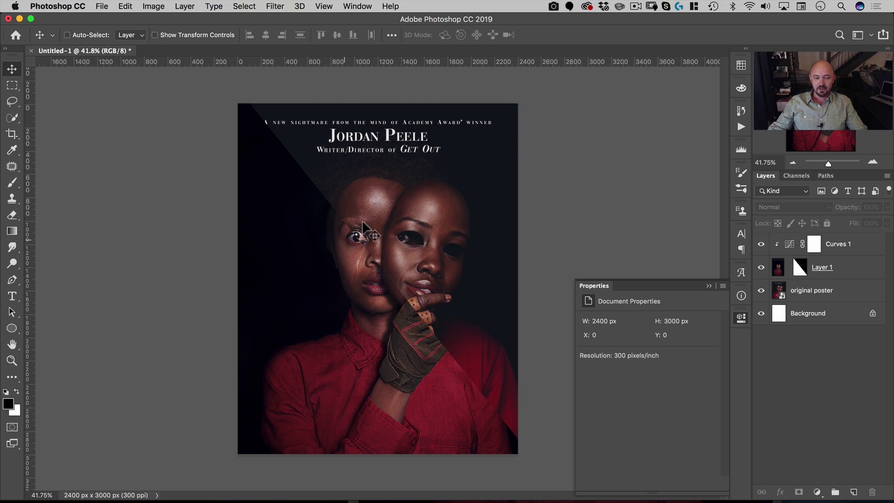
{"action": "left_click_drag", "start_coordinate": [761, 255], "coordinate": [761, 267]}
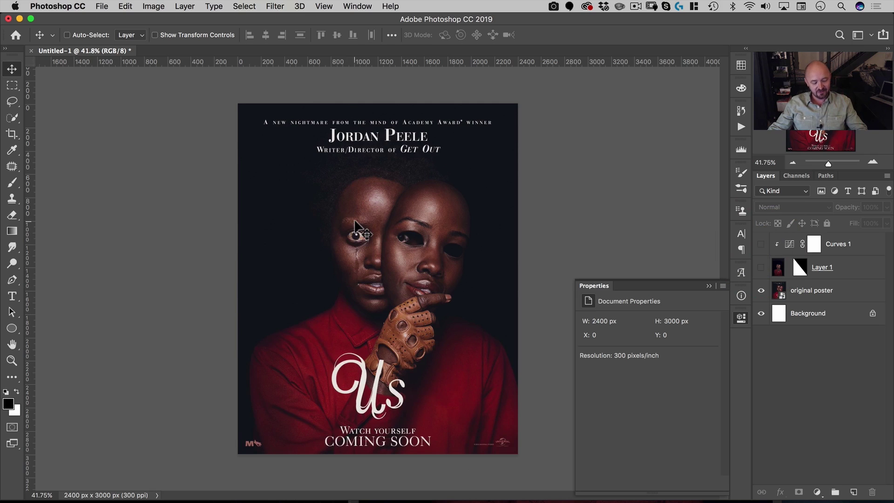
{"action": "left_click", "coordinate": [357, 6]}
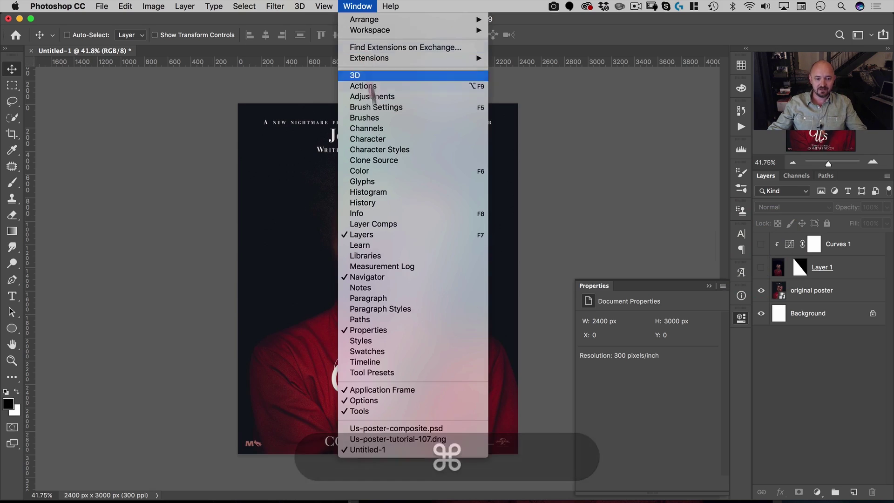
{"action": "left_click", "coordinate": [409, 428]}
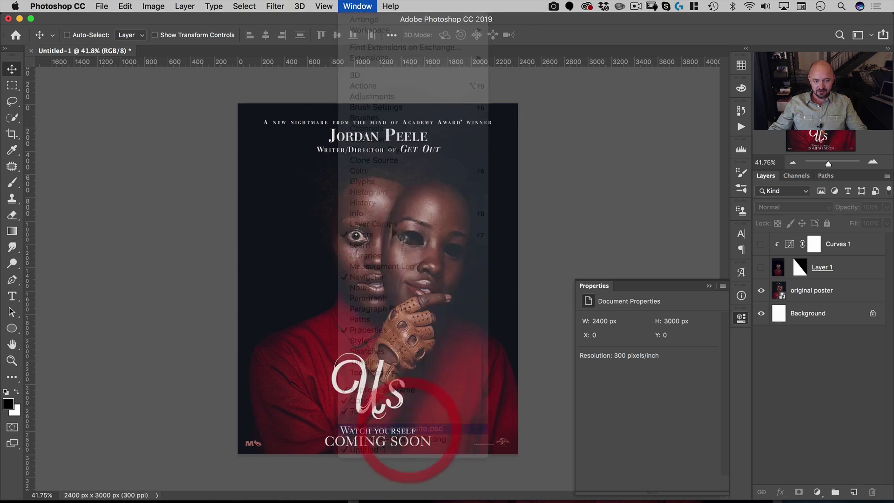
Show the composite document in full screen and hide its Layer 7
{"action": "left_click_drag", "start_coordinate": [463, 117], "coordinate": [260, 81]}
{"action": "key", "text": "f"}
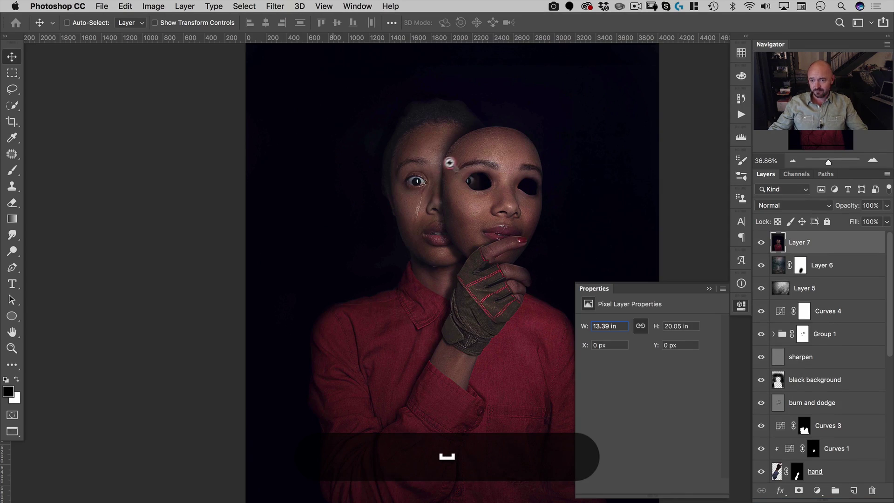
{"action": "left_click", "coordinate": [468, 157], "text": "super"}
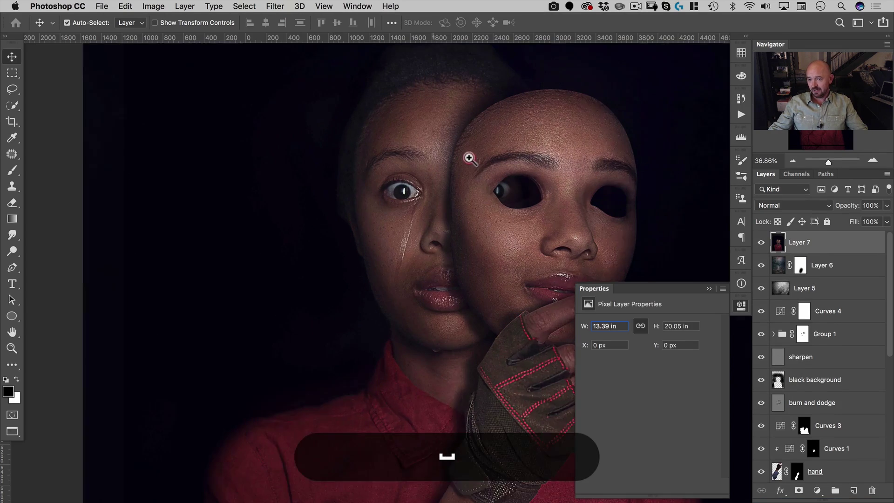
{"action": "left_click", "coordinate": [761, 242]}
{"action": "left_click_drag", "start_coordinate": [448, 188], "coordinate": [367, 172]}
{"action": "left_click", "coordinate": [339, 124], "text": "super"}
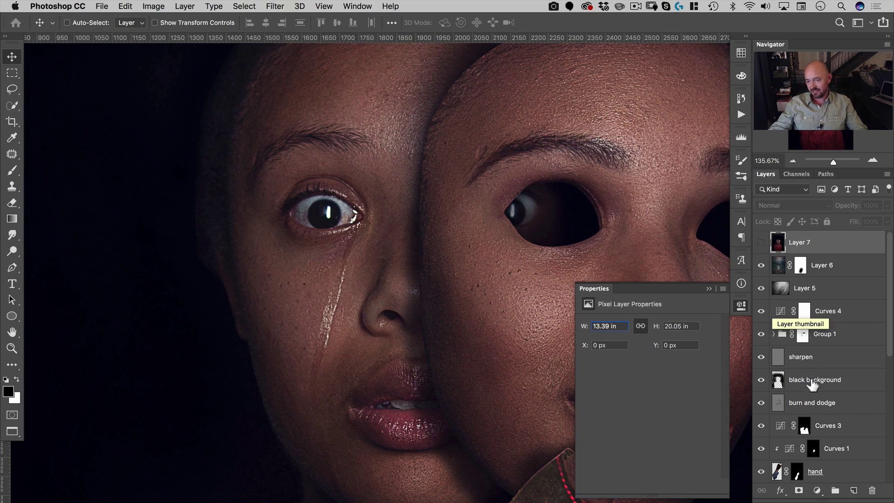
Group the layers from sharpen up to Layer 6 and hide the group
{"action": "left_click", "coordinate": [813, 379]}
{"action": "left_click", "coordinate": [809, 357]}
{"action": "left_click", "coordinate": [839, 314], "text": "shift"}
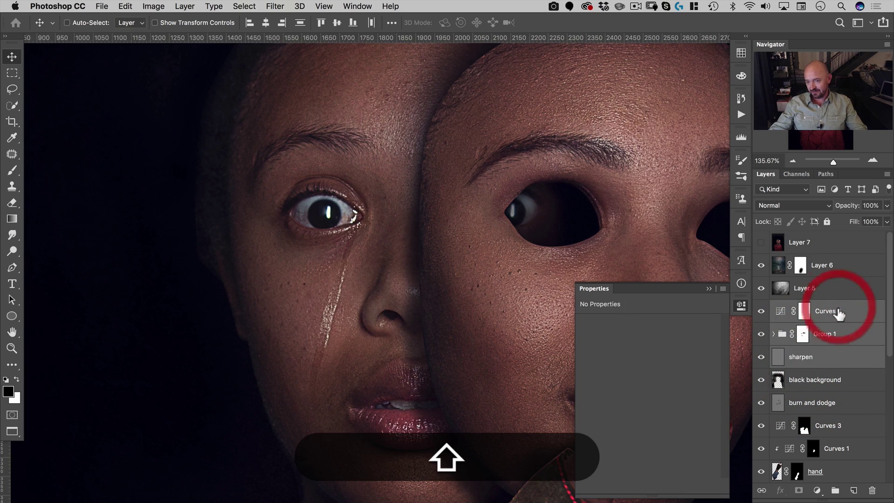
{"action": "left_click", "coordinate": [838, 269], "text": "shift"}
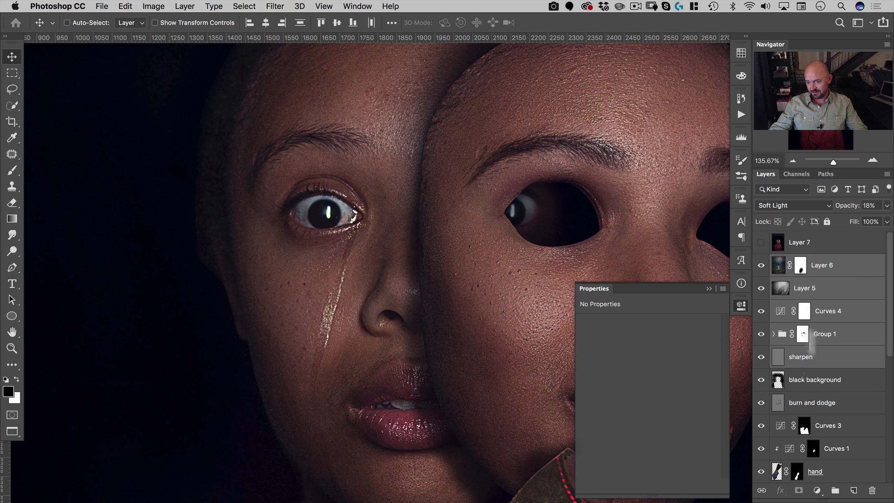
{"action": "key", "text": "super+g"}
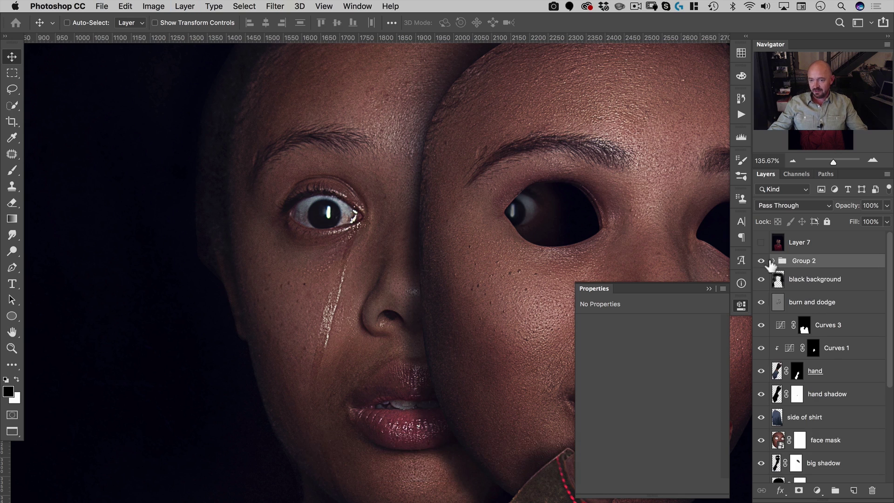
{"action": "left_click", "coordinate": [761, 261]}
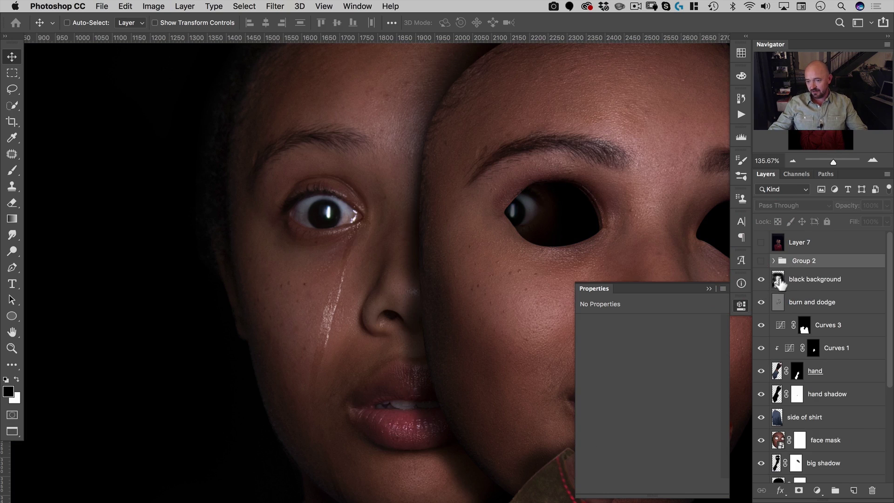
Add a new empty layer directly above the black background layer
{"action": "left_click", "coordinate": [796, 285]}
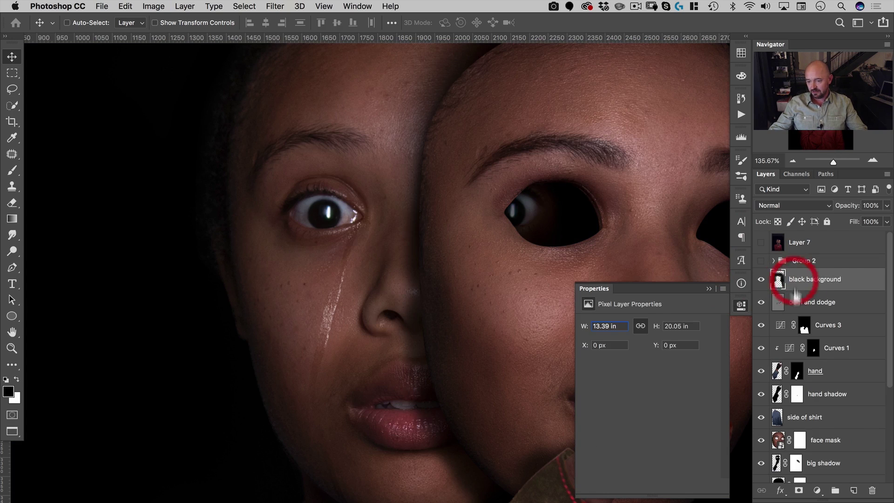
{"action": "left_click", "coordinate": [853, 491]}
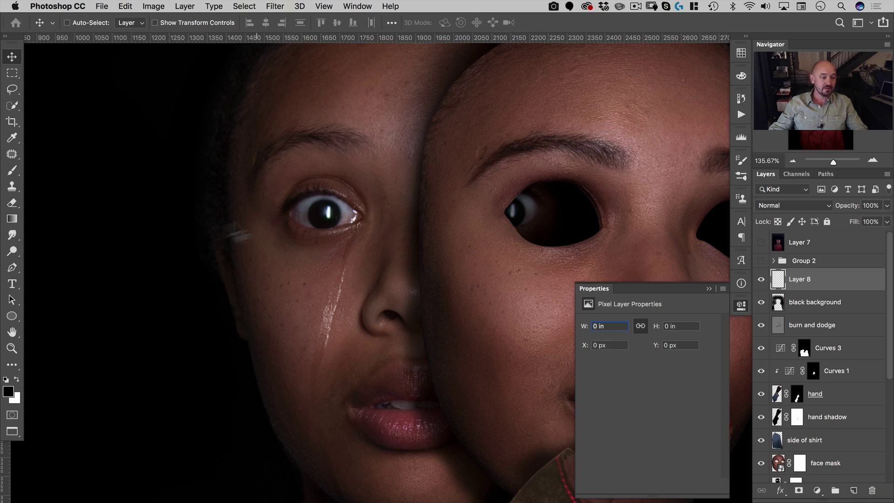
{"action": "left_click", "coordinate": [12, 283]}
{"action": "left_click_drag", "start_coordinate": [123, 154], "coordinate": [116, 200]}
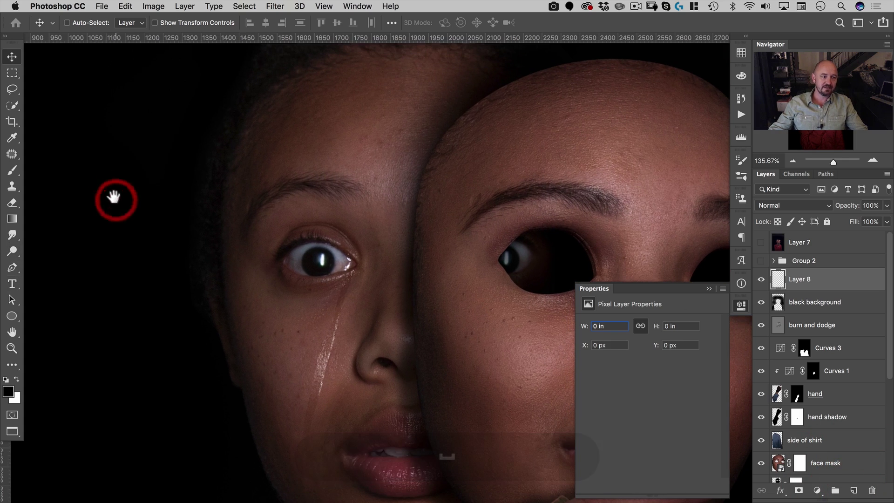
Try to patch the eyebrow above the woman's exposed eye with forehead skin, using the Patch tool on the empty Layer 8
{"action": "left_click", "coordinate": [12, 155]}
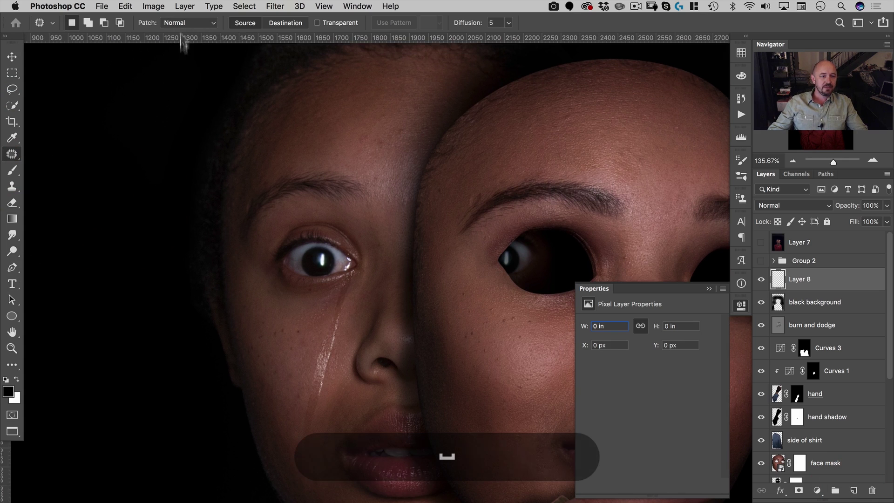
{"action": "mouse_move", "coordinate": [290, 193]}
{"action": "left_mouse_down"}
{"action": "mouse_move", "coordinate": [324, 178]}
{"action": "mouse_move", "coordinate": [321, 213]}
{"action": "left_mouse_up"}
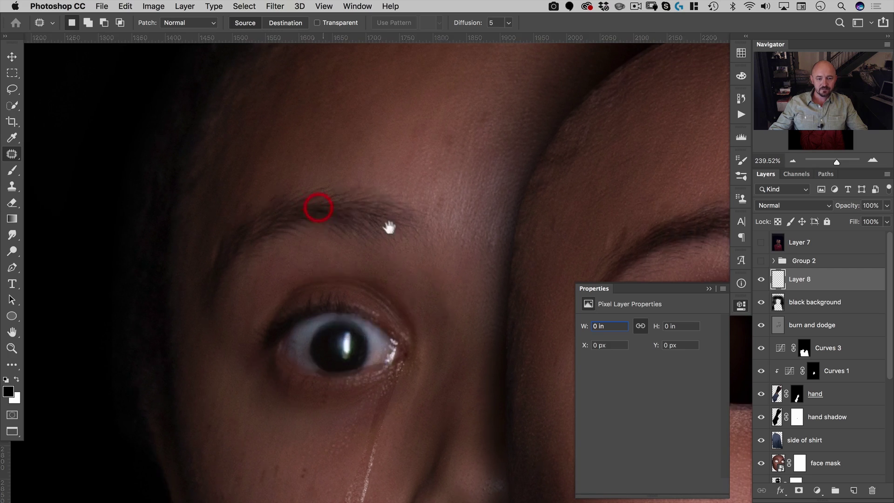
{"action": "mouse_move", "coordinate": [341, 246]}
{"action": "left_mouse_down"}
{"action": "mouse_move", "coordinate": [401, 250]}
{"action": "mouse_move", "coordinate": [427, 216]}
{"action": "mouse_move", "coordinate": [264, 191]}
{"action": "mouse_move", "coordinate": [207, 244]}
{"action": "mouse_move", "coordinate": [204, 316]}
{"action": "mouse_move", "coordinate": [257, 280]}
{"action": "mouse_move", "coordinate": [340, 255]}
{"action": "mouse_move", "coordinate": [345, 234]}
{"action": "left_mouse_up"}
{"action": "key", "text": "space"}
{"action": "left_click_drag", "start_coordinate": [345, 176], "coordinate": [369, 239]}
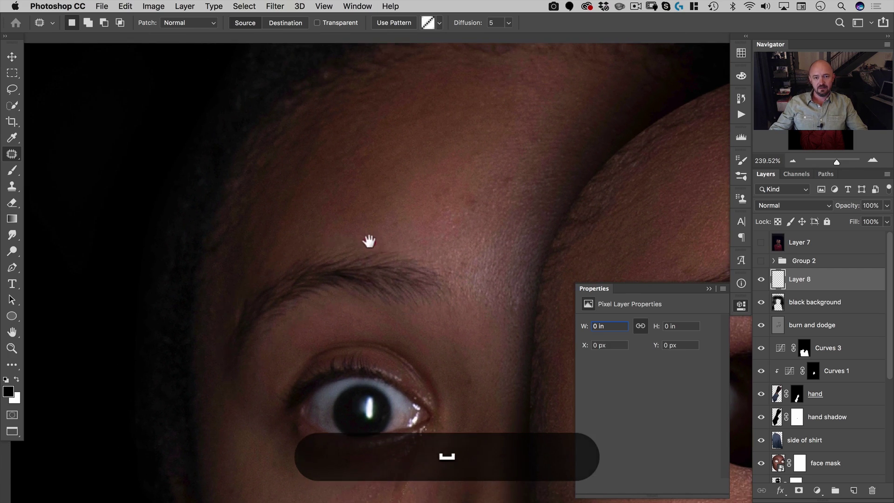
{"action": "left_click", "coordinate": [365, 245]}
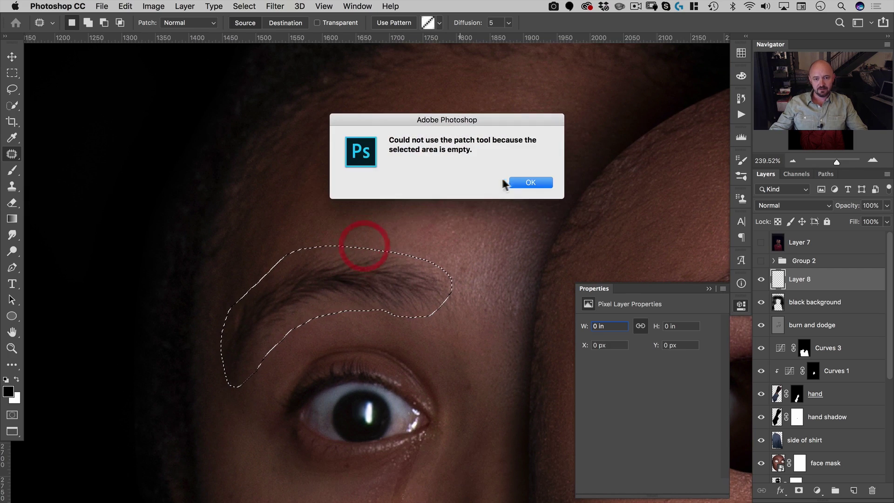
{"action": "left_click", "coordinate": [530, 182]}
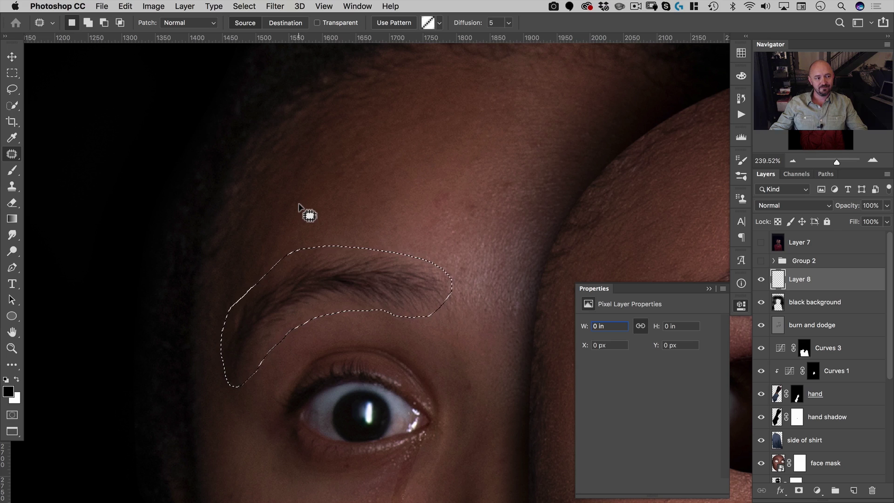
Switch to the Healing Brush, discard the eyebrow selection, and set the brush to sample All Layers
{"action": "left_click", "coordinate": [16, 159]}
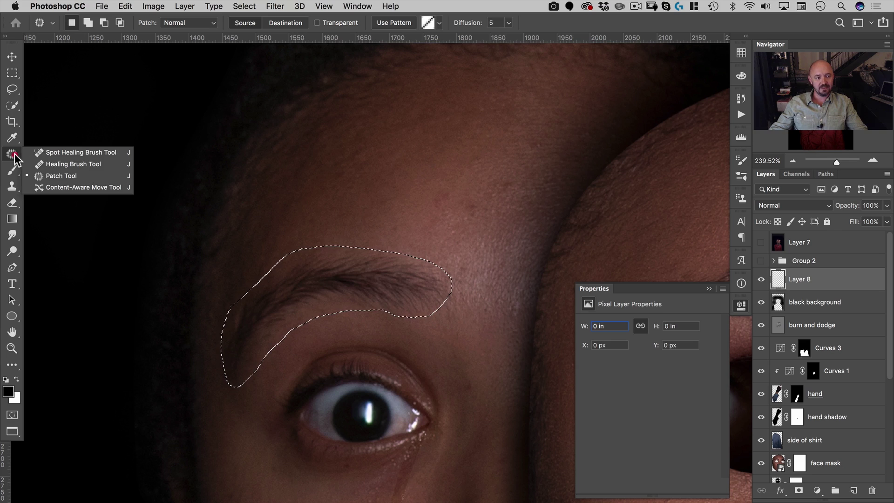
{"action": "left_click", "coordinate": [60, 164]}
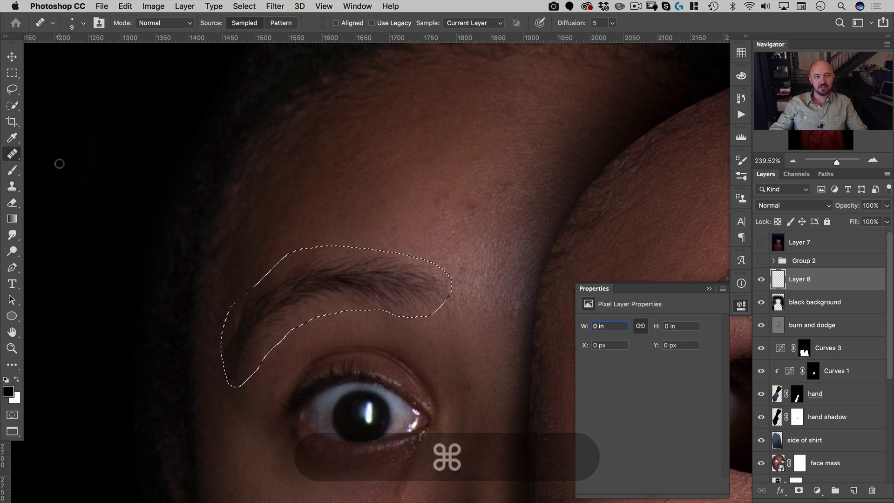
{"action": "key", "text": "super+d"}
{"action": "left_click", "coordinate": [470, 23]}
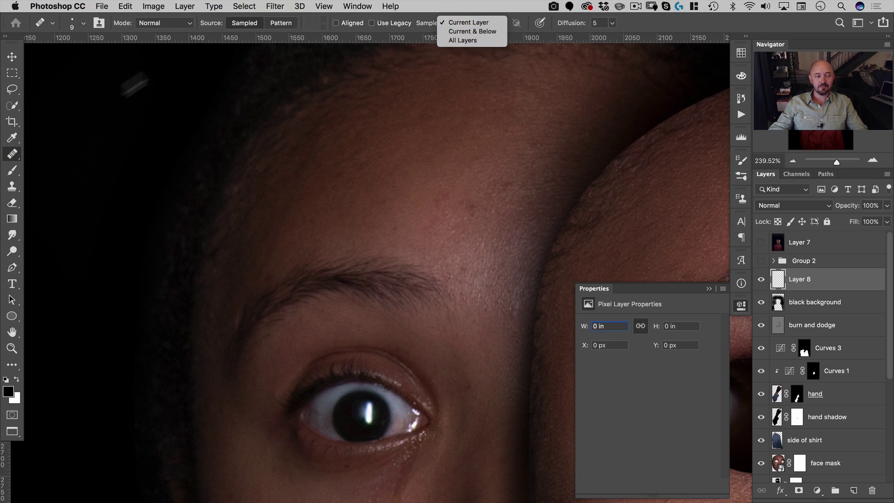
{"action": "left_click", "coordinate": [13, 154]}
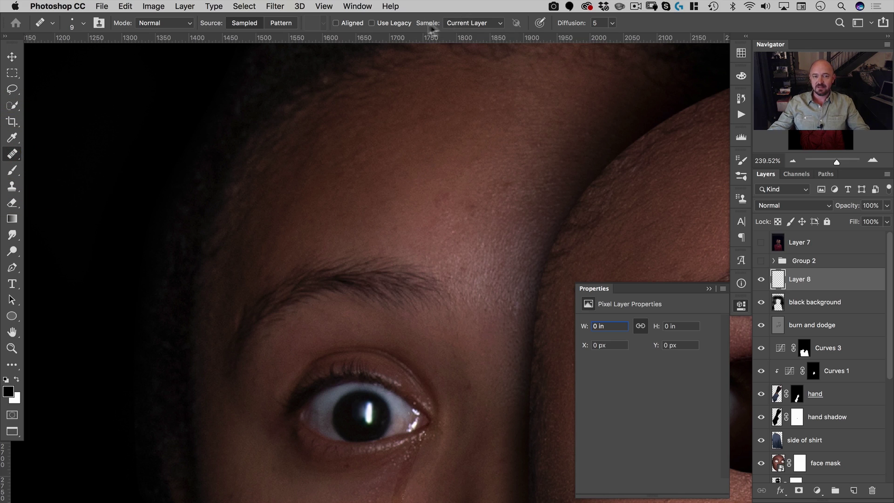
{"action": "left_click", "coordinate": [470, 26]}
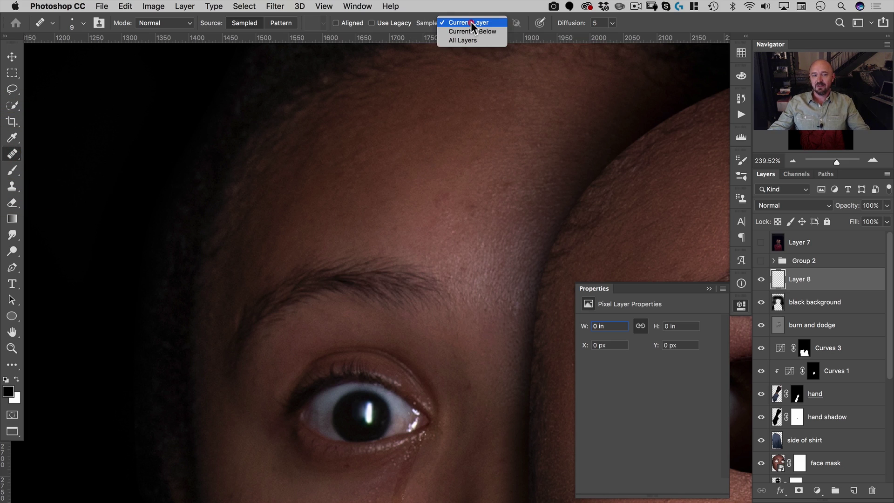
{"action": "left_click", "coordinate": [468, 41]}
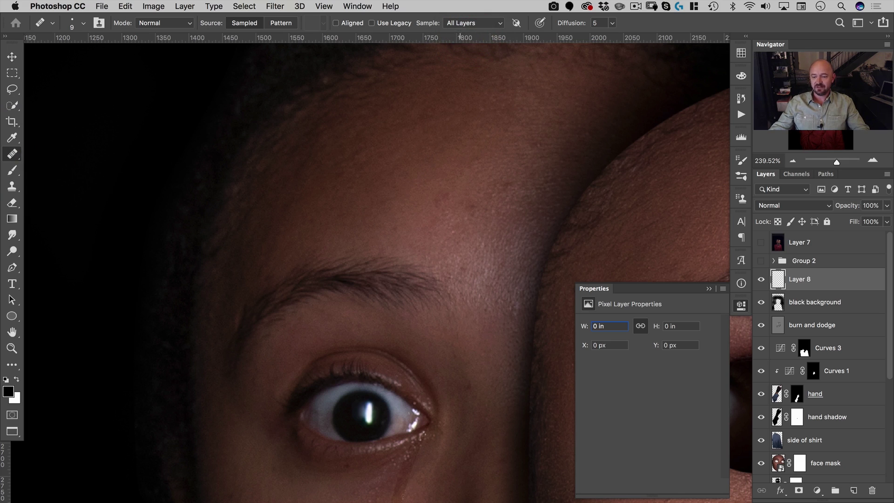
Set the Healing Brush size to 73 px and its hardness to about 45%
{"action": "key", "text": "ctrl+alt"}
{"action": "mouse_move", "coordinate": [219, 219]}
{"action": "left_mouse_down"}
{"action": "mouse_move", "coordinate": [306, 200]}
{"action": "mouse_move", "coordinate": [241, 212]}
{"action": "left_mouse_up"}
{"action": "left_click_drag", "start_coordinate": [326, 254], "coordinate": [349, 253]}
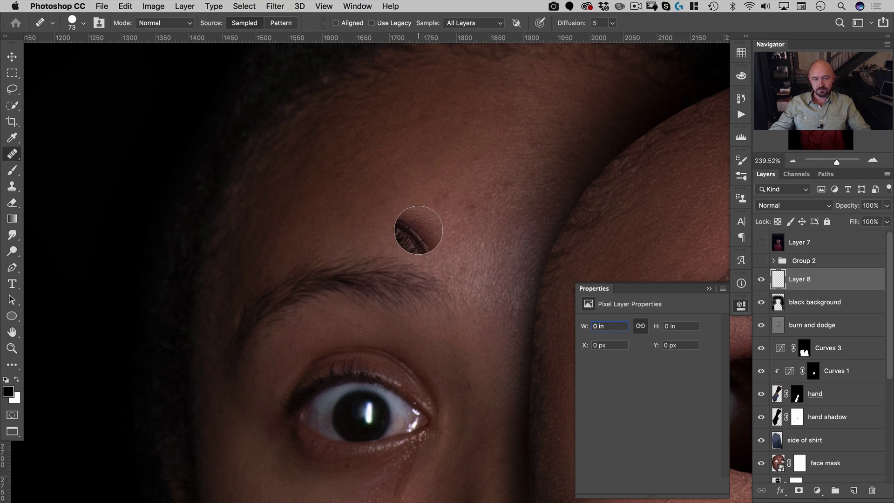
{"action": "right_click", "coordinate": [418, 230]}
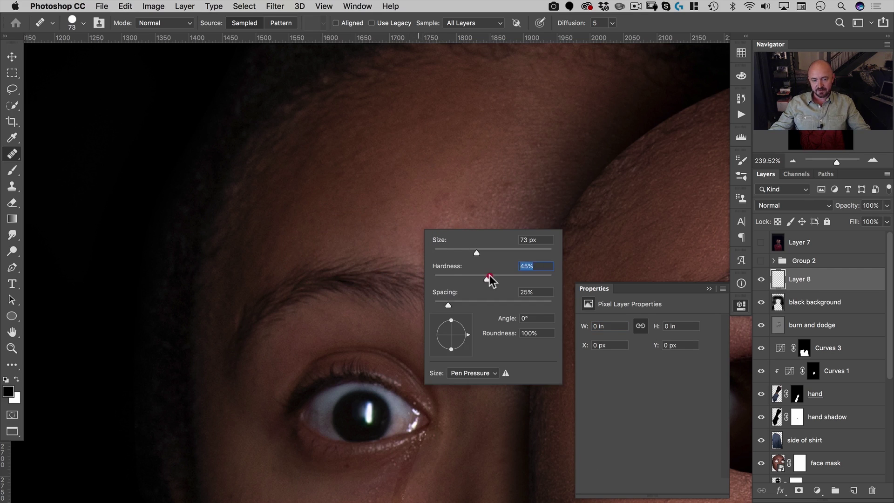
Sample the forehead skin and heal away the eyebrow above the woman's exposed eye on Layer 8
{"action": "left_click", "coordinate": [435, 199], "text": "alt"}
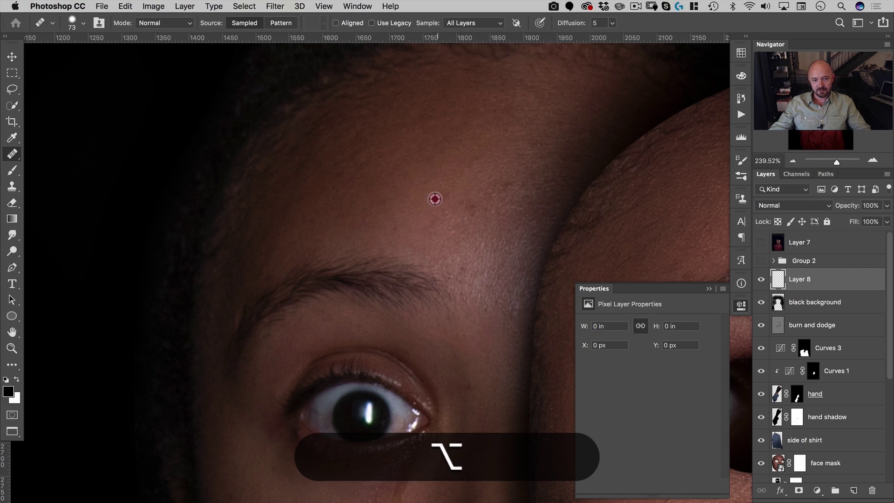
{"action": "mouse_move", "coordinate": [416, 297]}
{"action": "left_mouse_down"}
{"action": "mouse_move", "coordinate": [407, 280]}
{"action": "mouse_move", "coordinate": [396, 297]}
{"action": "mouse_move", "coordinate": [376, 272]}
{"action": "mouse_move", "coordinate": [360, 287]}
{"action": "mouse_move", "coordinate": [343, 274]}
{"action": "mouse_move", "coordinate": [312, 289]}
{"action": "mouse_move", "coordinate": [309, 279]}
{"action": "mouse_move", "coordinate": [252, 324]}
{"action": "mouse_move", "coordinate": [234, 368]}
{"action": "left_mouse_up"}
{"action": "key", "text": "super+z"}
{"action": "key", "text": "alt+super+z"}
{"action": "left_click", "coordinate": [475, 204]}
{"action": "key", "text": "v"}
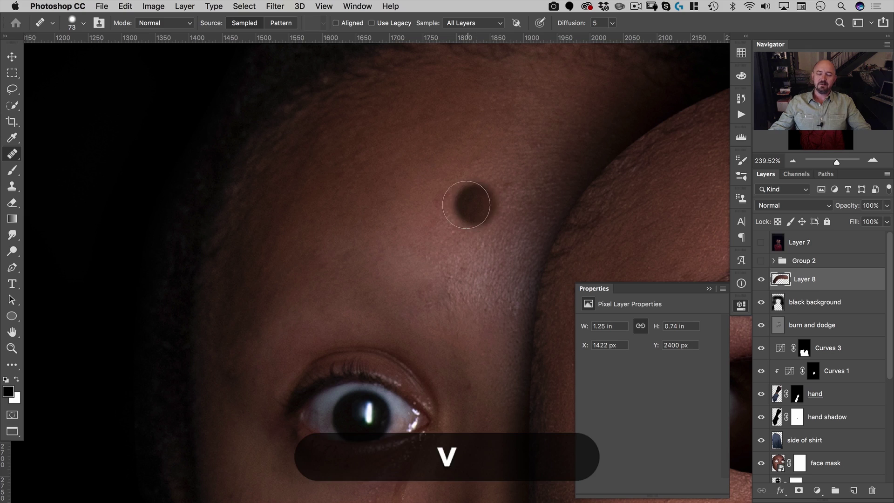
{"action": "mouse_move", "coordinate": [448, 183]}
{"action": "left_mouse_down"}
{"action": "mouse_move", "coordinate": [393, 204]}
{"action": "mouse_move", "coordinate": [374, 198]}
{"action": "mouse_move", "coordinate": [327, 128]}
{"action": "left_mouse_up"}
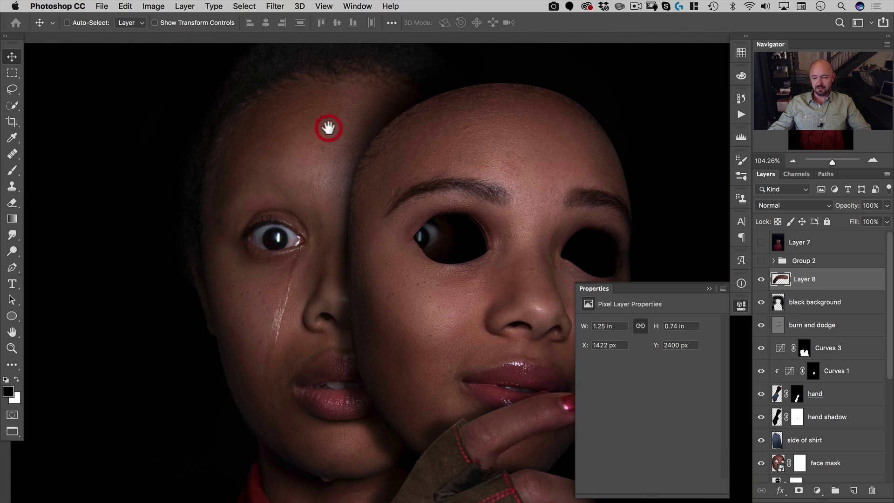
{"action": "key", "text": "v"}
Show Group 2 again and stamp all visible layers into a new layer above Layer 7
{"action": "left_click", "coordinate": [761, 261]}
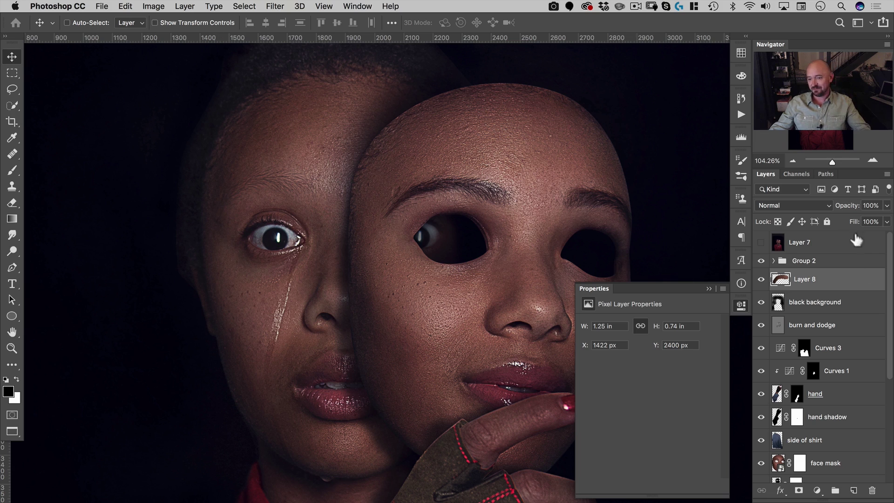
{"action": "left_click", "coordinate": [805, 247]}
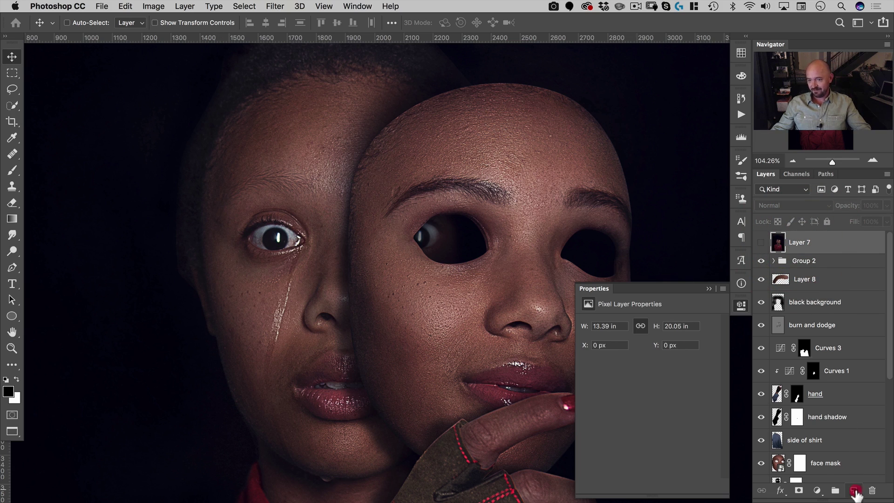
{"action": "key", "text": "alt+shift+super+e"}
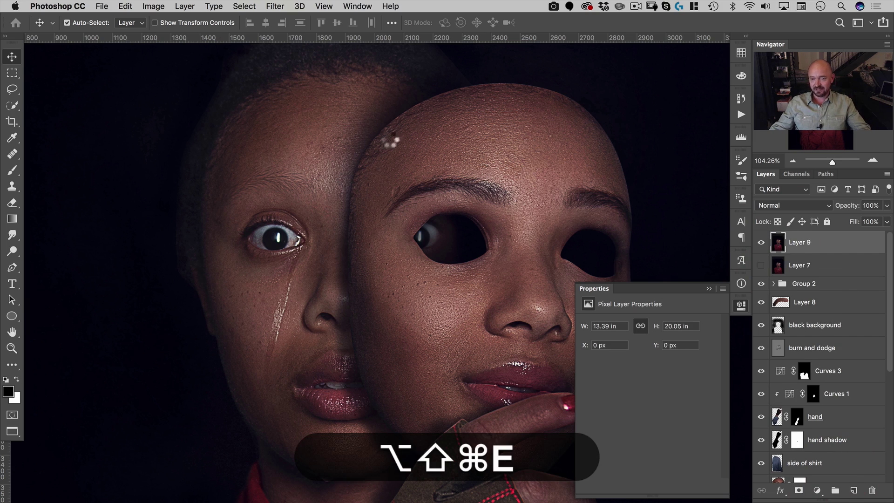
Leave full screen, move the composite window aside, and copy its merged Layer 9 into the Untitled-1 poster document
{"action": "key", "text": "f"}
{"action": "key", "text": "f"}
{"action": "key", "text": "f"}
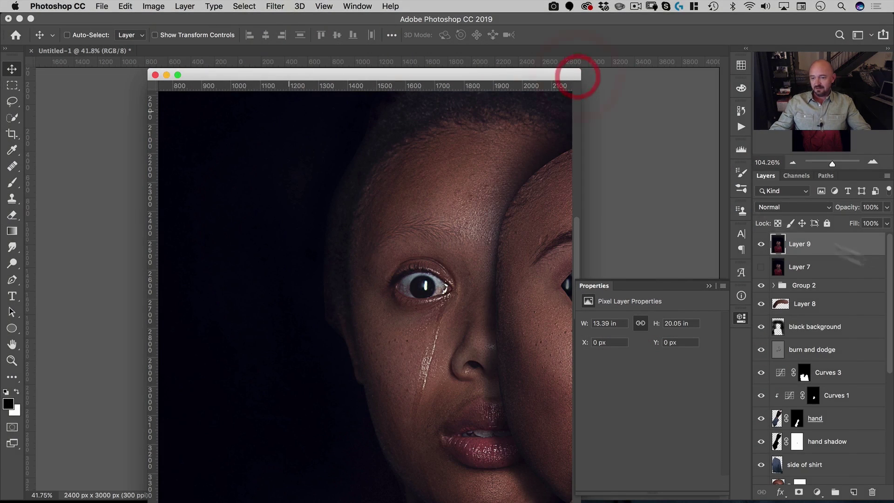
{"action": "left_click_drag", "start_coordinate": [578, 81], "coordinate": [825, 83]}
{"action": "left_click_drag", "start_coordinate": [339, 232], "coordinate": [314, 230]}
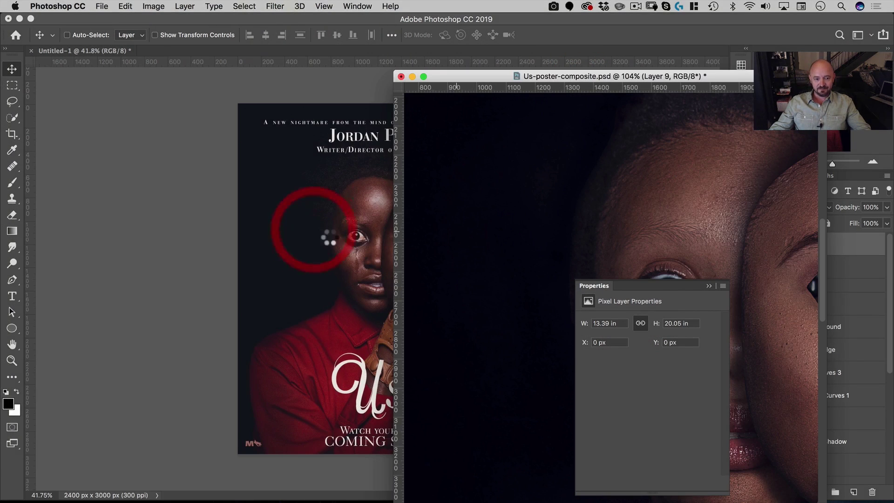
Transfer Layer 1's diagonal mask to Layer 2, move Curves 1 directly above Layer 2, and keep Layer 1 hidden
{"action": "left_click_drag", "start_coordinate": [812, 244], "coordinate": [800, 290]}
{"action": "left_click_drag", "start_coordinate": [786, 261], "coordinate": [757, 278]}
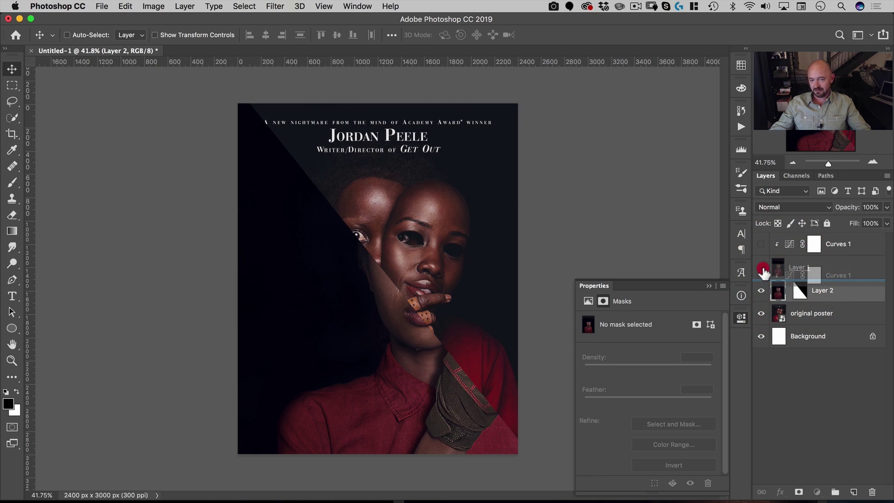
{"action": "left_click", "coordinate": [762, 269]}
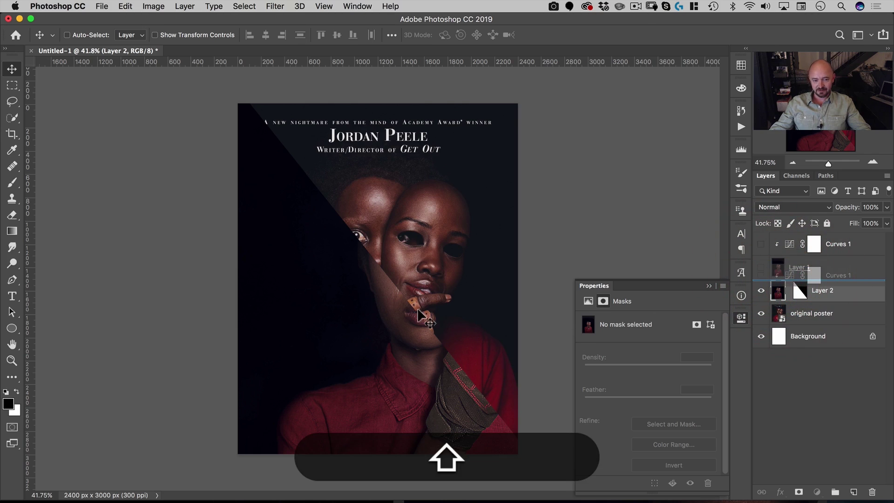
Clip Curves 1 to Layer 2 and disable Layer 2's mask
{"action": "left_click", "coordinate": [425, 278]}
{"action": "key", "text": "super+z"}
{"action": "left_click", "coordinate": [816, 309]}
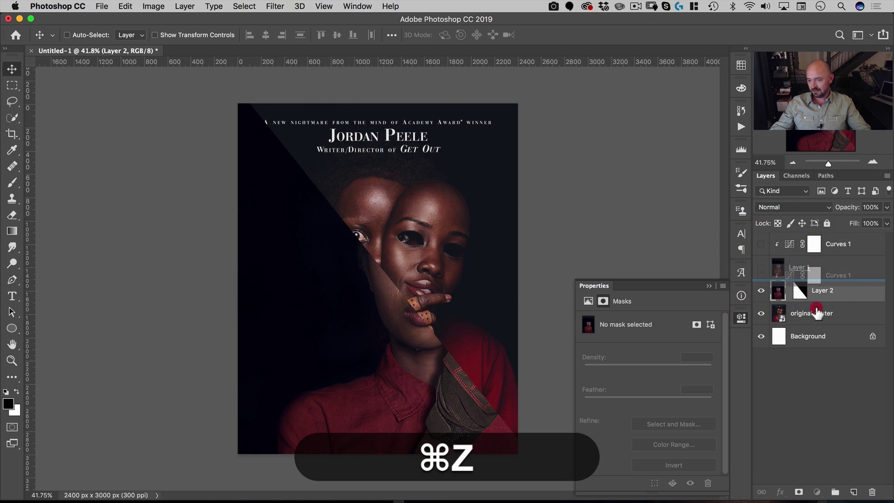
{"action": "left_click", "coordinate": [800, 290], "text": "shift"}
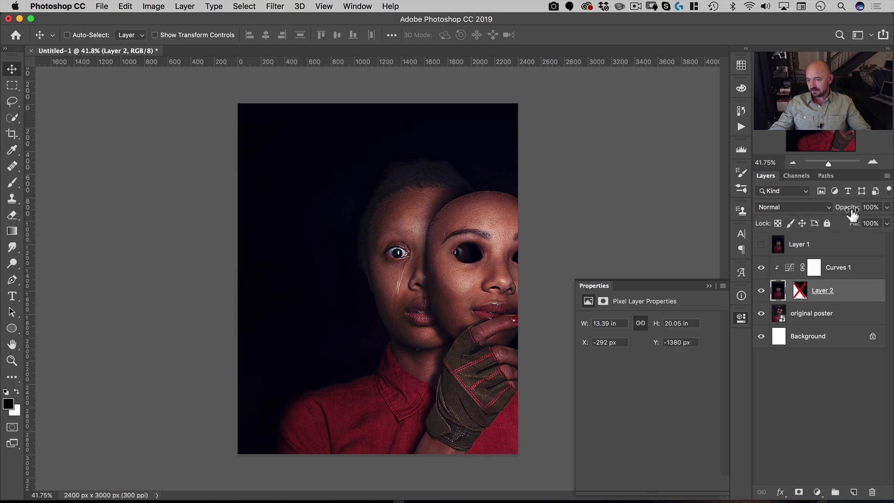
Lower Layer 2's opacity to 75% and align the woman's exposed eye with the eye in the original poster
{"action": "left_click_drag", "start_coordinate": [852, 213], "coordinate": [824, 212]}
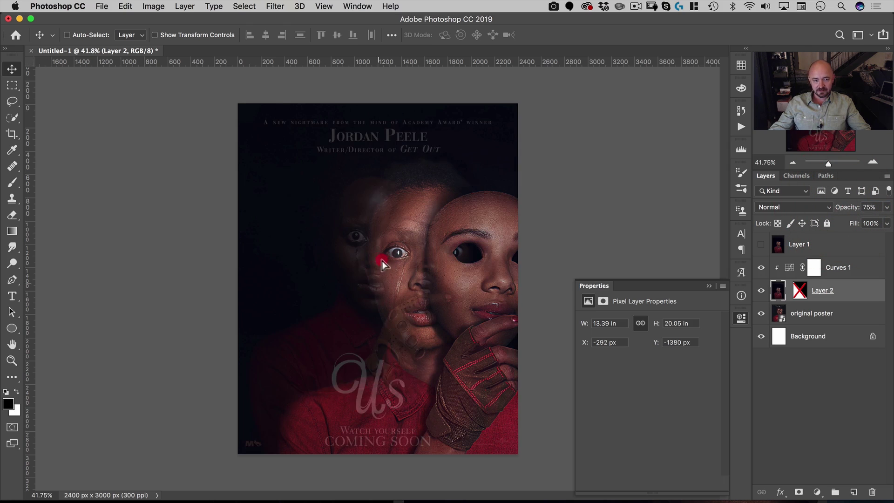
{"action": "left_click_drag", "start_coordinate": [379, 253], "coordinate": [356, 257]}
Scale Layer 2 proportionally to about 79% around the exposed eye so the face and body match the poster
{"action": "key", "text": "super+t"}
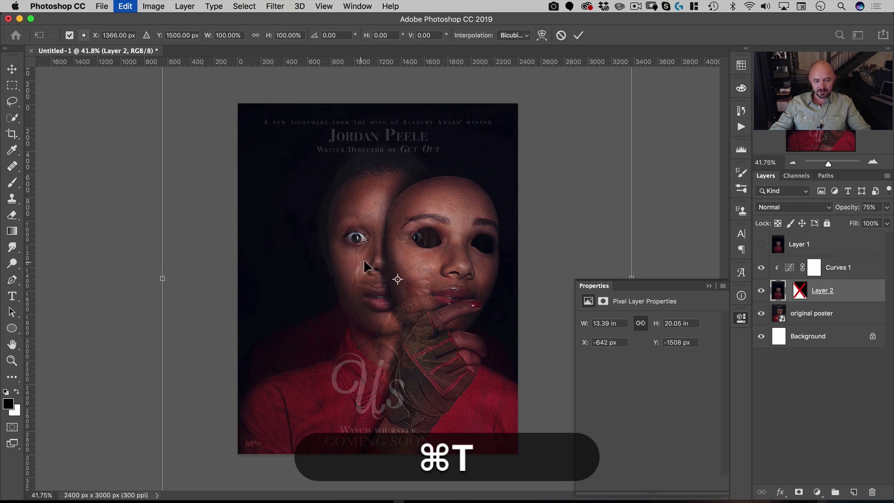
{"action": "left_click_drag", "start_coordinate": [397, 279], "coordinate": [367, 252]}
{"action": "key", "text": "super+space"}
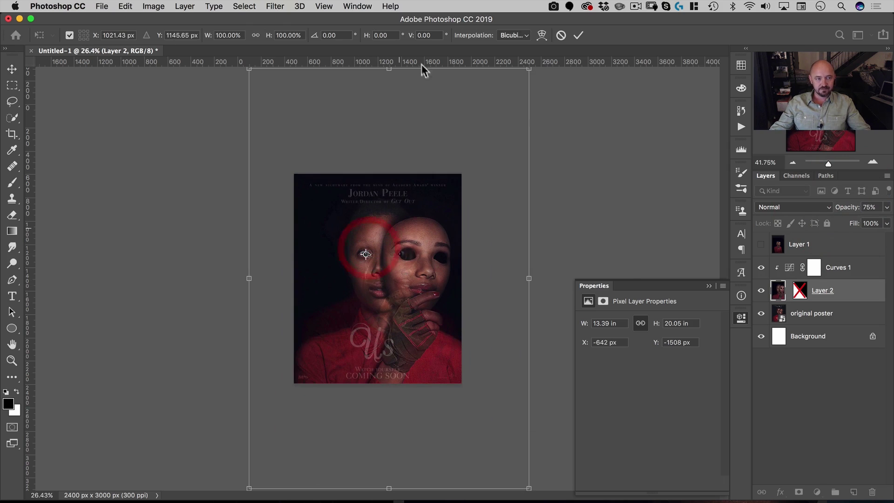
{"action": "key", "text": "alt+shift"}
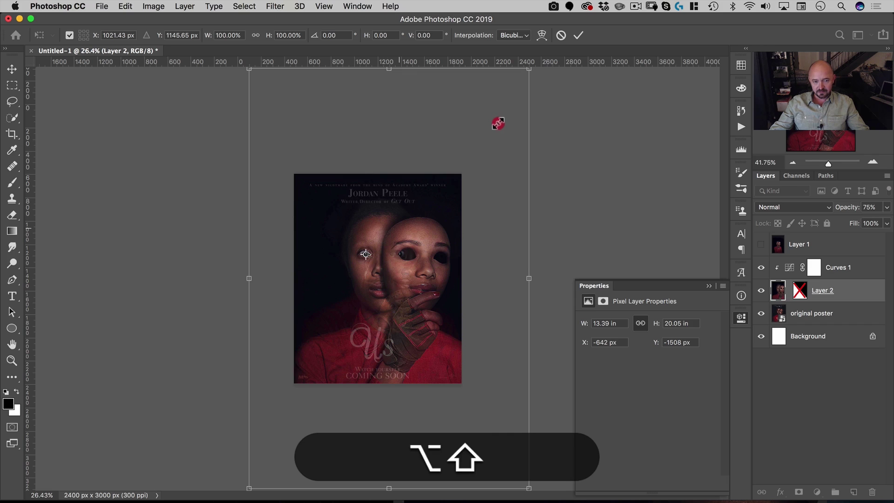
{"action": "left_click_drag", "start_coordinate": [503, 120], "coordinate": [484, 138]}
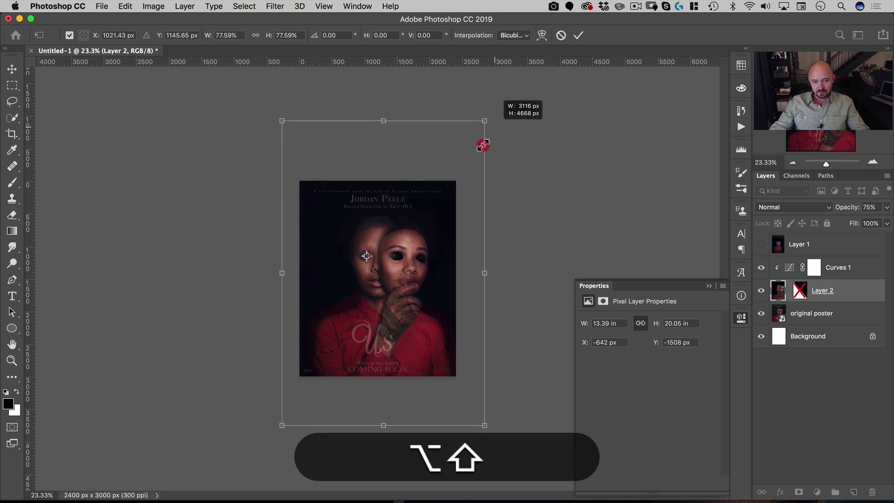
{"action": "left_click_drag", "start_coordinate": [483, 146], "coordinate": [516, 136]}
{"action": "double_click", "coordinate": [410, 200]}
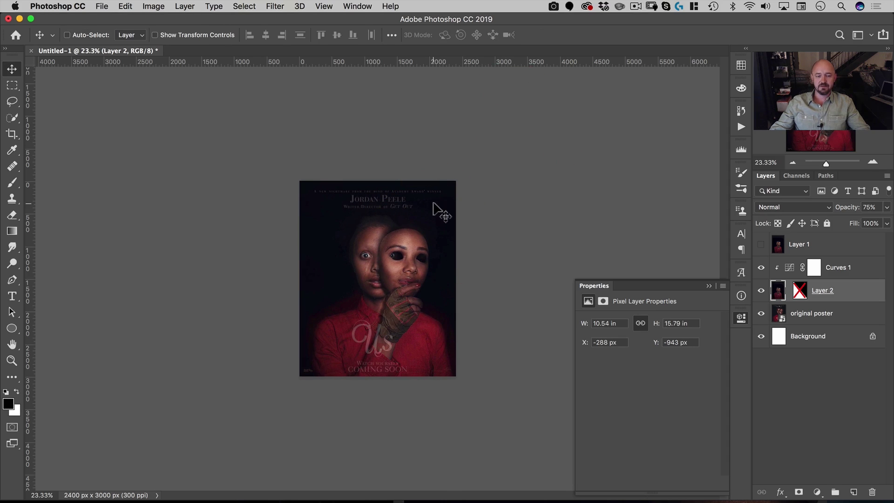
Restore Layer 2 to 100% opacity, re-enable its diagonal mask, and shift the mask slightly up and left
{"action": "left_click_drag", "start_coordinate": [375, 247], "coordinate": [385, 239]}
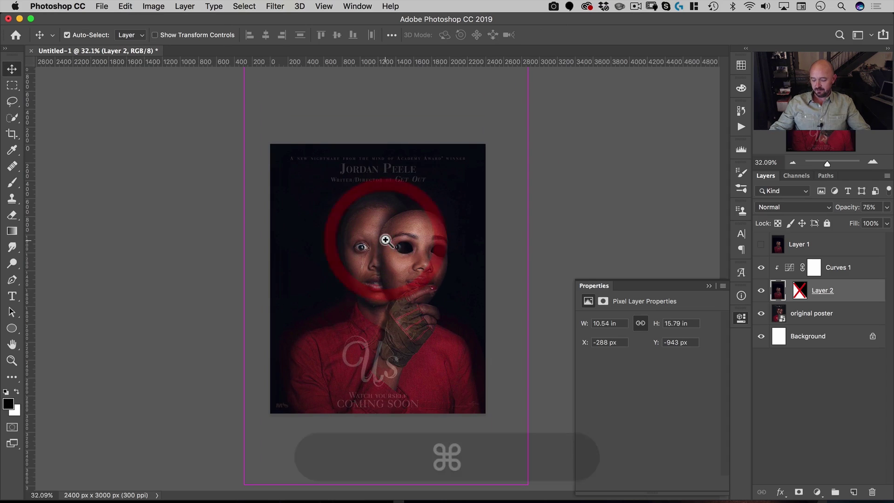
{"action": "key", "text": "0"}
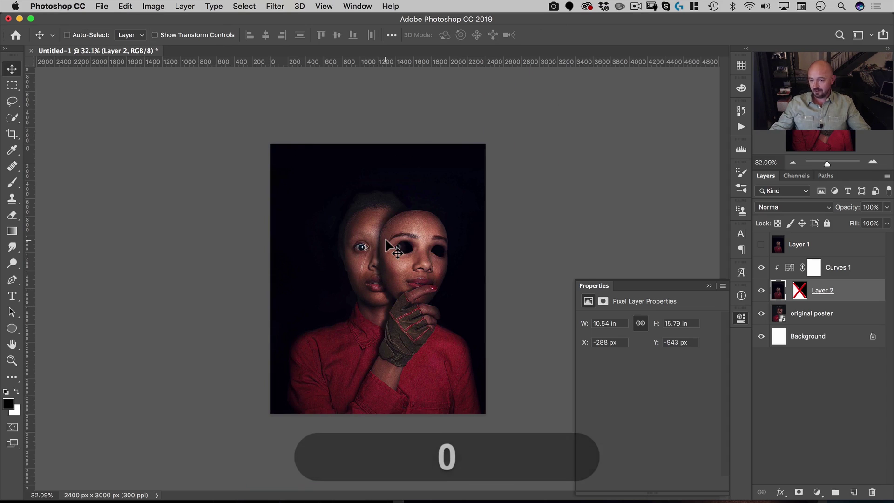
{"action": "left_click", "coordinate": [801, 291], "text": "shift"}
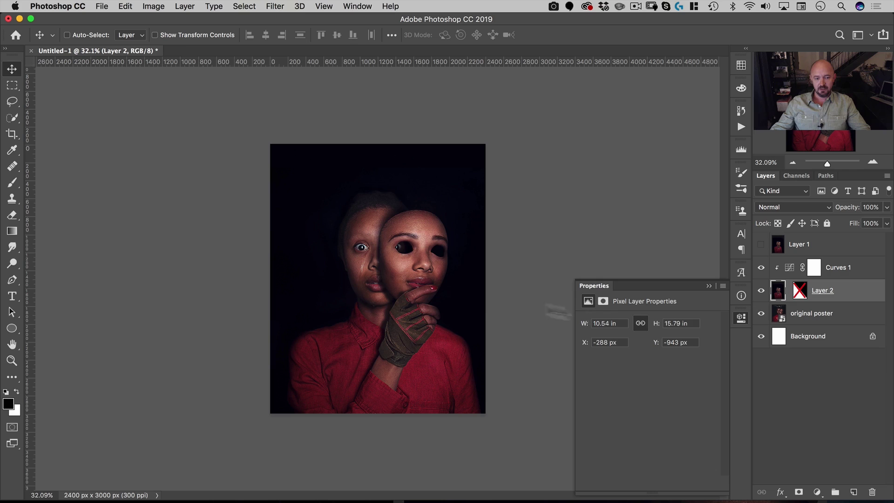
{"action": "key", "text": "super+0"}
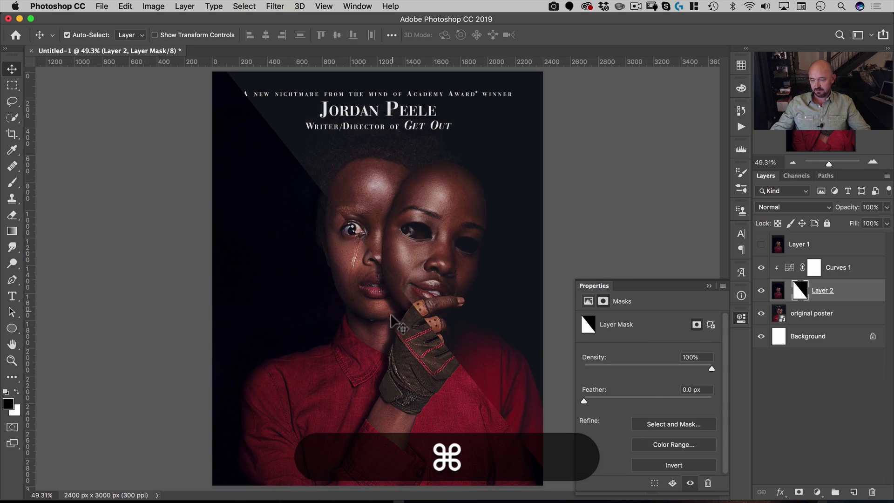
{"action": "left_click_drag", "start_coordinate": [392, 330], "coordinate": [383, 320]}
Nudge Layer 2's image, not its mask, about 22 px left and 10 px up against the poster
{"action": "left_click", "coordinate": [779, 290]}
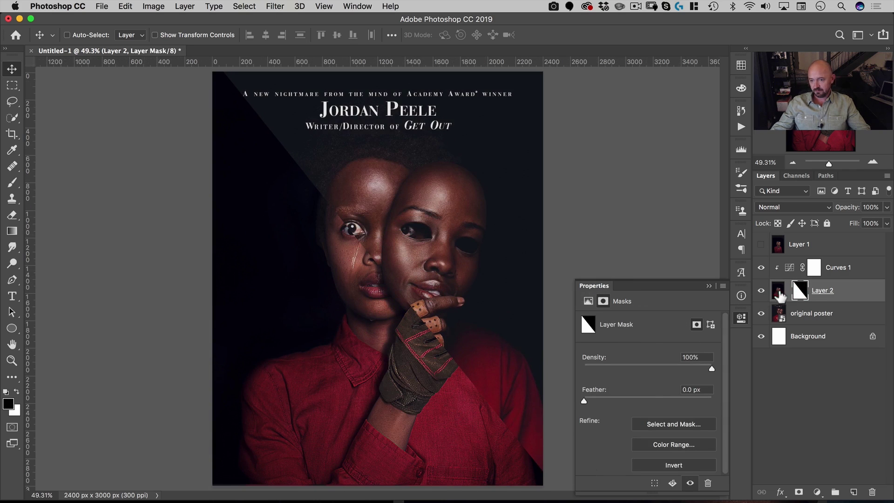
{"action": "key", "text": "shift+Left"}
{"action": "key", "text": "shift+Left"}
{"action": "key", "text": "shift+Up"}
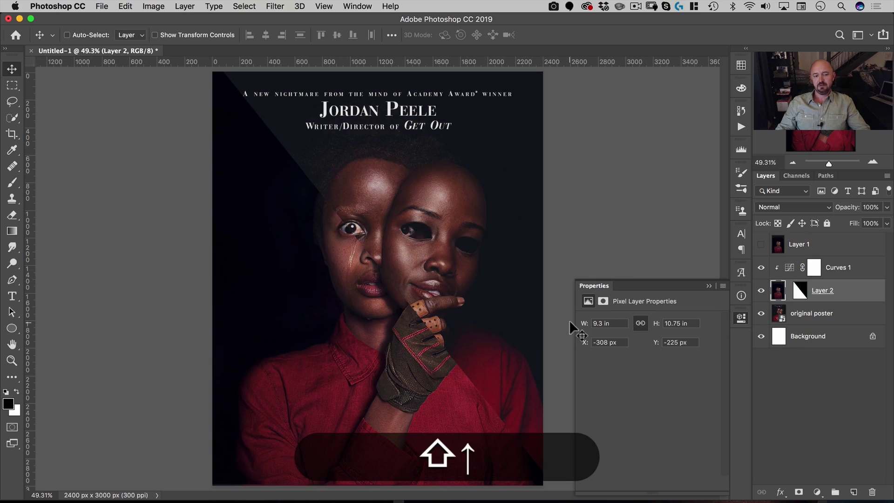
{"action": "key", "text": "shift+Down"}
{"action": "key", "text": "shift+Up"}
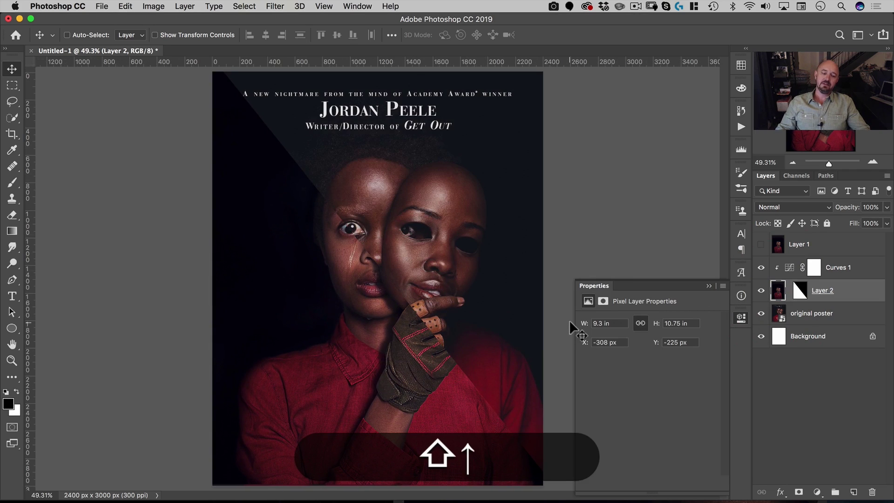
{"action": "key", "text": "Right"}
{"action": "key", "text": "Left"}
{"action": "key", "text": "Left"}
{"action": "key", "text": "Left"}
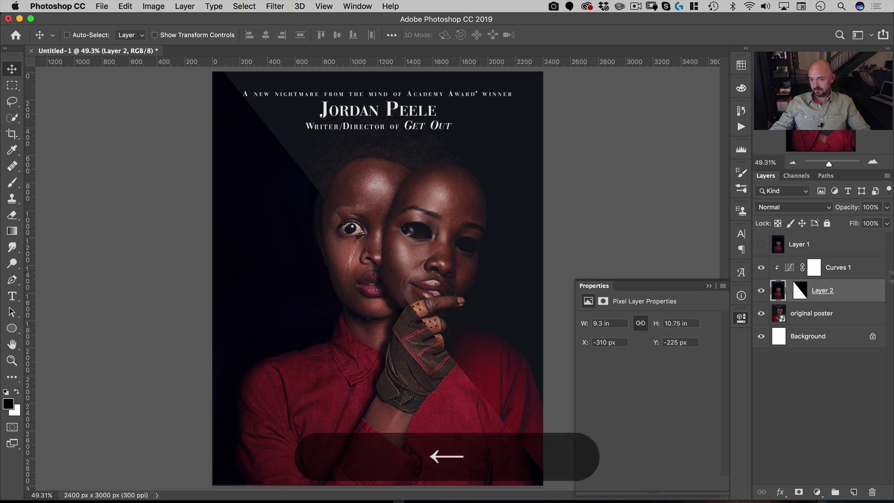
Adjust the shadow point on Curves 1's RGB curve to input 57, output 56
{"action": "left_click", "coordinate": [788, 269]}
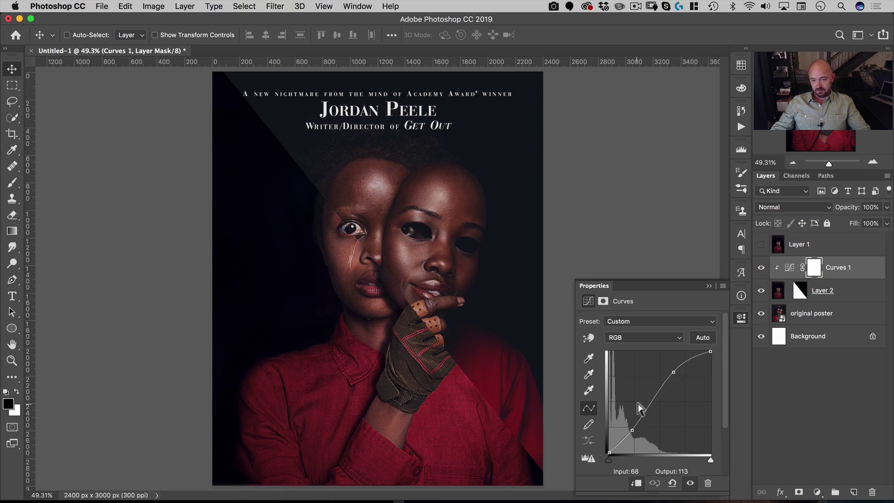
{"action": "left_click", "coordinate": [633, 432]}
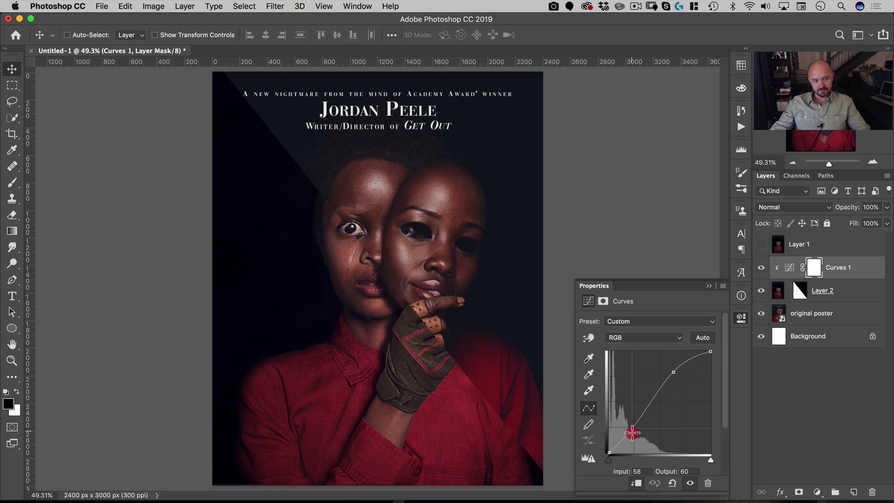
{"action": "left_click_drag", "start_coordinate": [631, 433], "coordinate": [632, 430]}
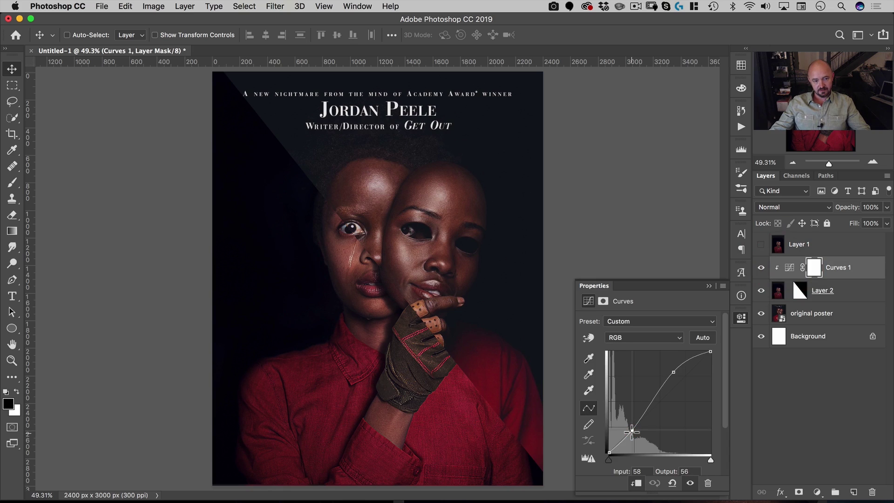
{"action": "left_click_drag", "start_coordinate": [632, 431], "coordinate": [631, 430]}
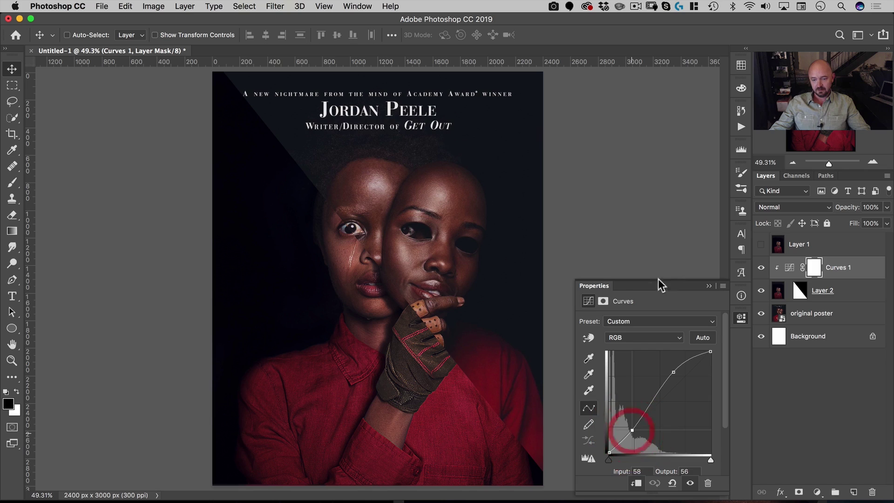
Raise the black point of Curves 1's Blue channel to output 13
{"action": "left_click", "coordinate": [629, 337]}
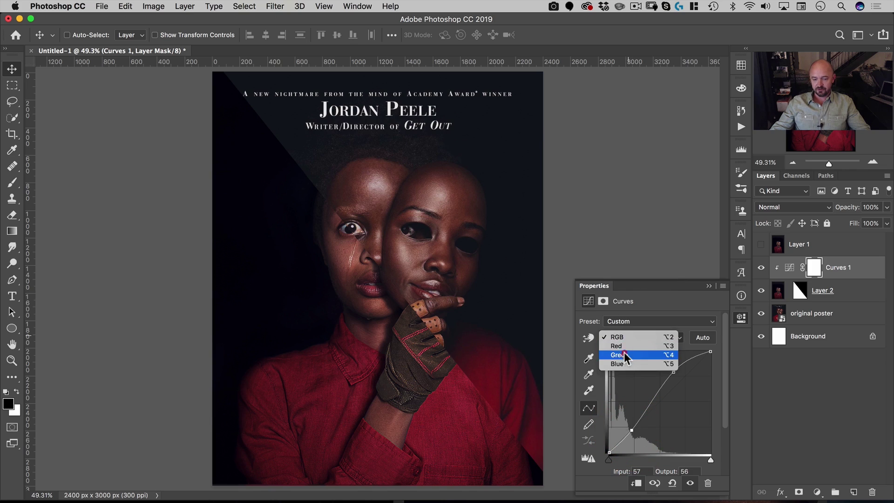
{"action": "left_click", "coordinate": [624, 369]}
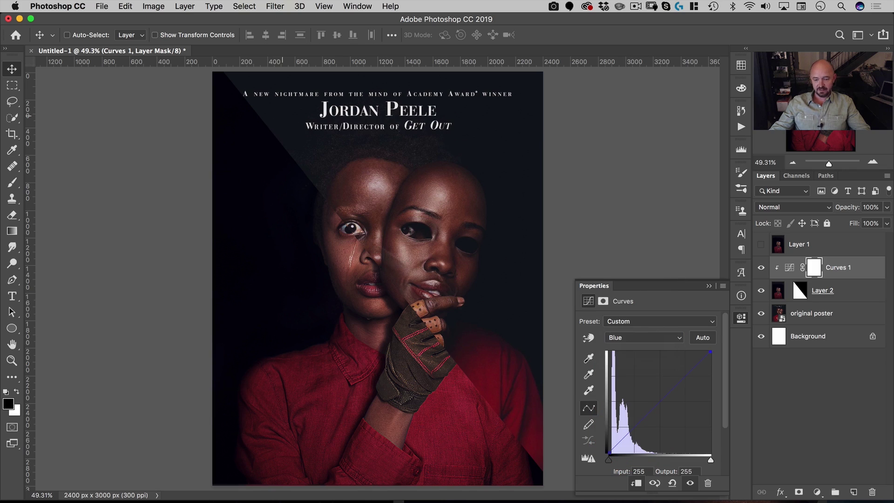
{"action": "left_click_drag", "start_coordinate": [608, 453], "coordinate": [605, 448]}
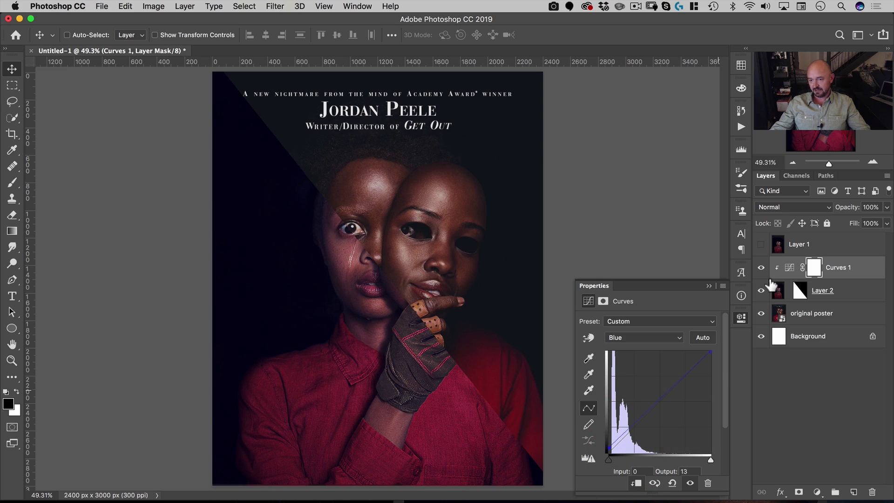
Toggle Layer 2's mask off and on to compare the bluer composite with the poster
{"action": "left_click", "coordinate": [800, 291], "text": "shift"}
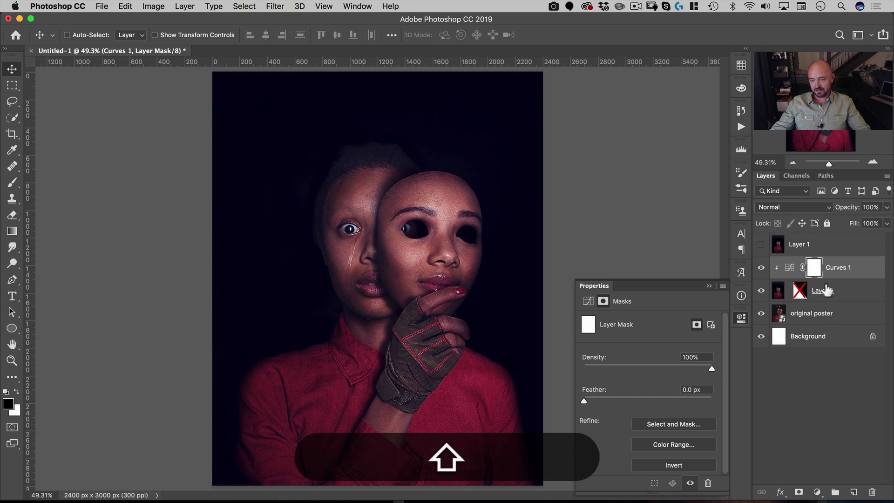
{"action": "left_click", "coordinate": [801, 291], "text": "shift"}
{"action": "left_click", "coordinate": [800, 291], "text": "shift"}
Add an upper point to Curves 1's Blue curve and pull it down to about input 168, output 155
{"action": "left_click", "coordinate": [788, 270]}
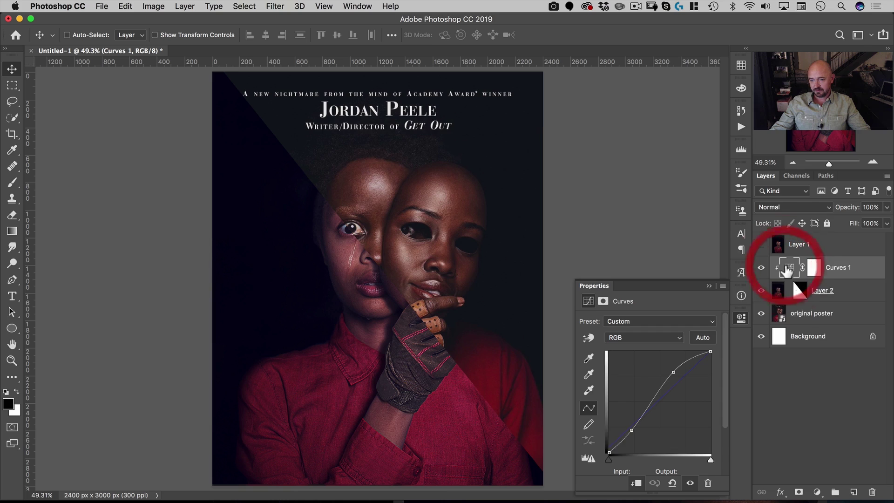
{"action": "left_click", "coordinate": [633, 339]}
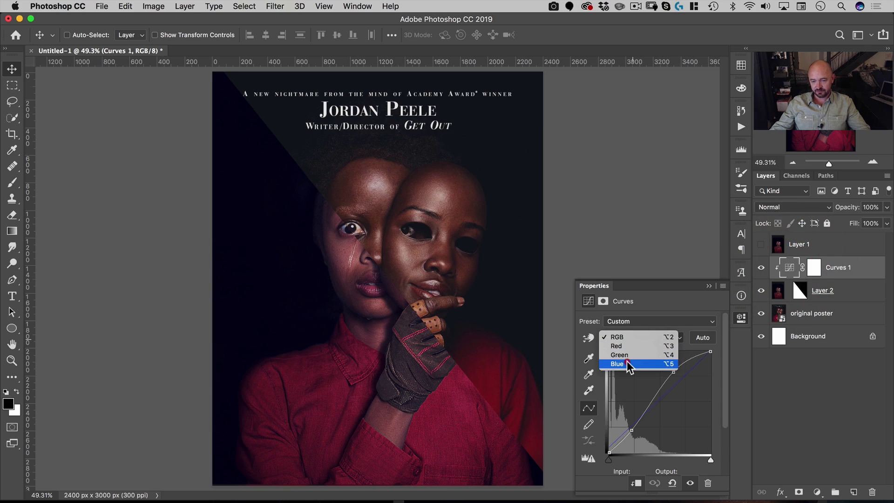
{"action": "left_click", "coordinate": [627, 361]}
{"action": "left_click", "coordinate": [674, 385]}
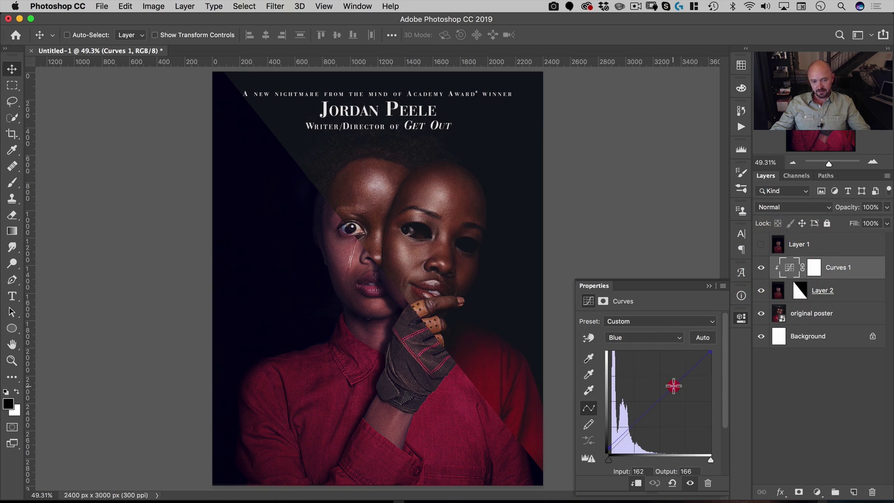
{"action": "left_click_drag", "start_coordinate": [674, 385], "coordinate": [676, 389]}
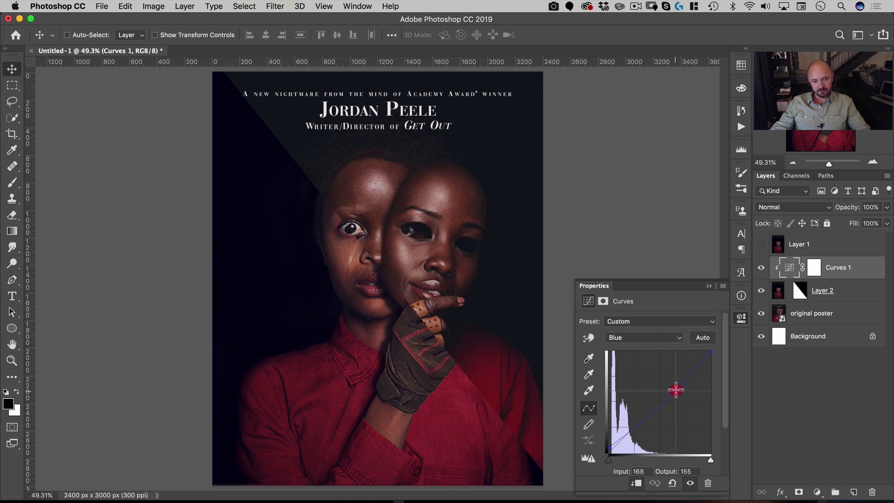
Compare the color match with Layer 2's mask off and on, and leave the mask disabled
{"action": "left_click", "coordinate": [798, 290], "text": "shift"}
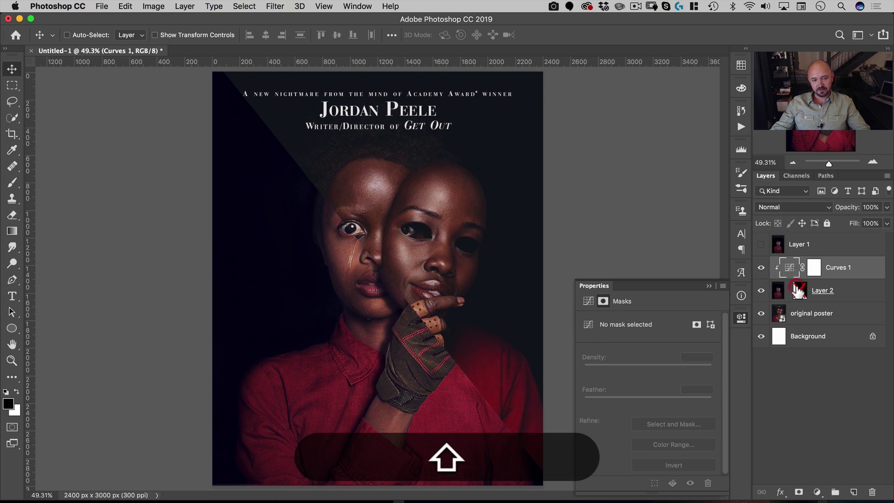
{"action": "left_click", "coordinate": [798, 292], "text": "shift"}
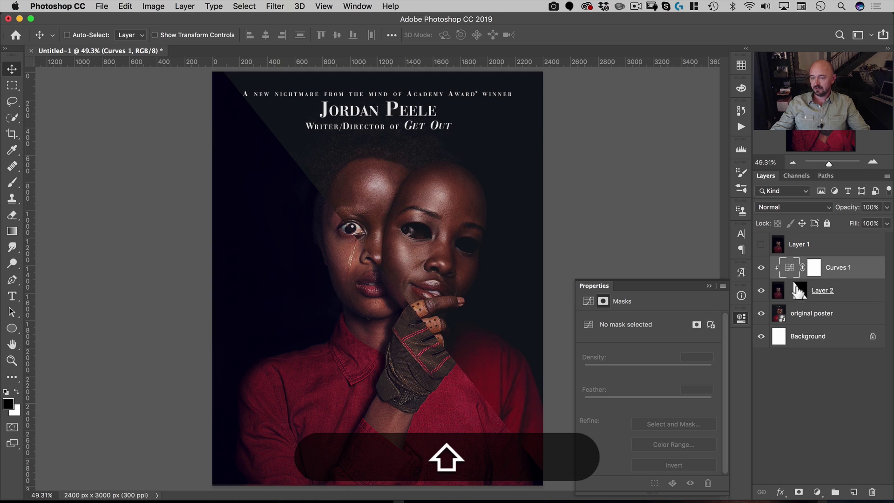
{"action": "left_click", "coordinate": [800, 291], "text": "shift"}
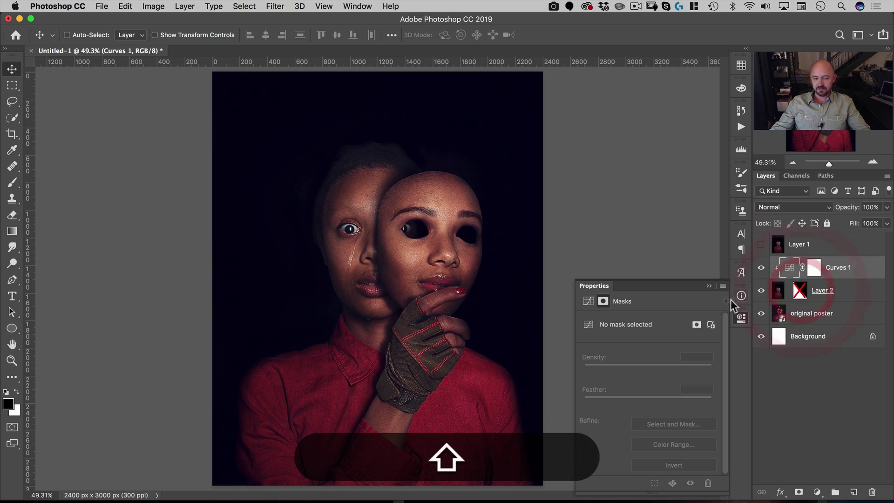
Add a Levels adjustment above Curves 1 with black input level 10 and black output level 9
{"action": "left_click", "coordinate": [817, 493]}
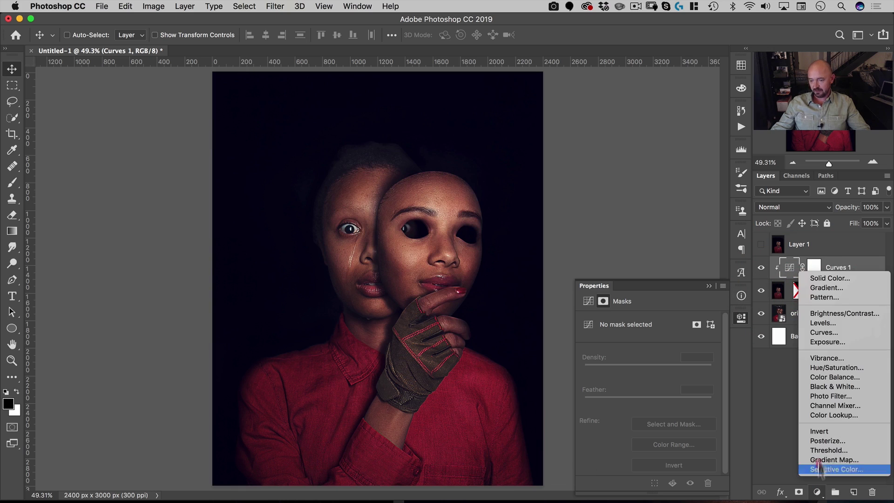
{"action": "left_click", "coordinate": [829, 323]}
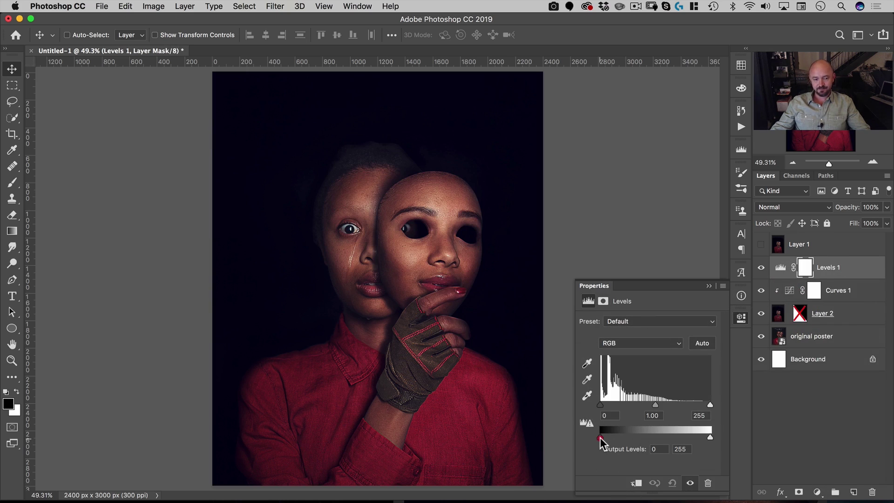
{"action": "left_click_drag", "start_coordinate": [600, 439], "coordinate": [604, 439]}
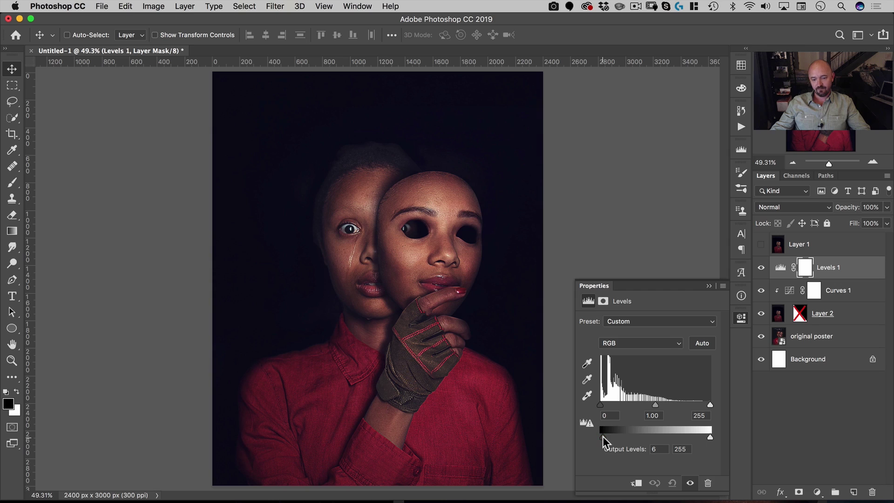
{"action": "left_click_drag", "start_coordinate": [603, 437], "coordinate": [605, 436]}
{"action": "left_click_drag", "start_coordinate": [600, 406], "coordinate": [605, 405]}
{"action": "left_click_drag", "start_coordinate": [606, 435], "coordinate": [603, 435]}
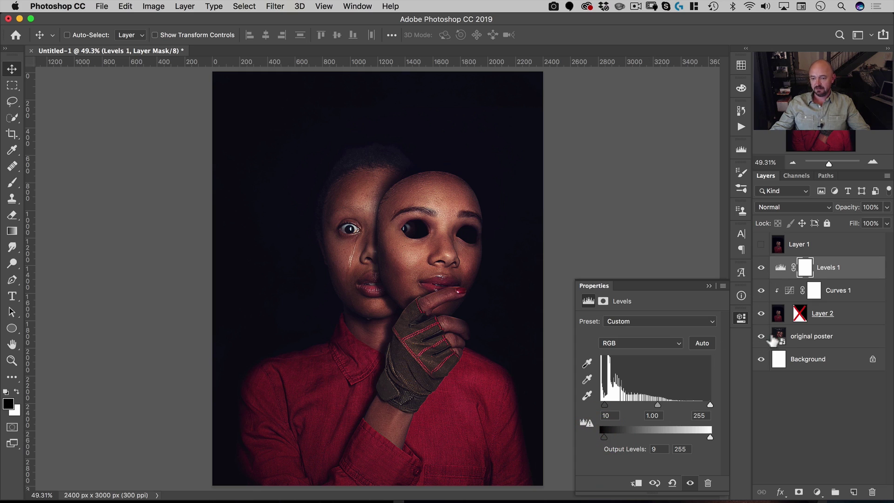
Isolate the original poster layer and restore the other layers to compare its blacks with the composite
{"action": "left_click", "coordinate": [761, 336], "text": "alt"}
{"action": "left_click", "coordinate": [761, 337], "text": "alt"}
{"action": "left_click", "coordinate": [761, 336], "text": "alt"}
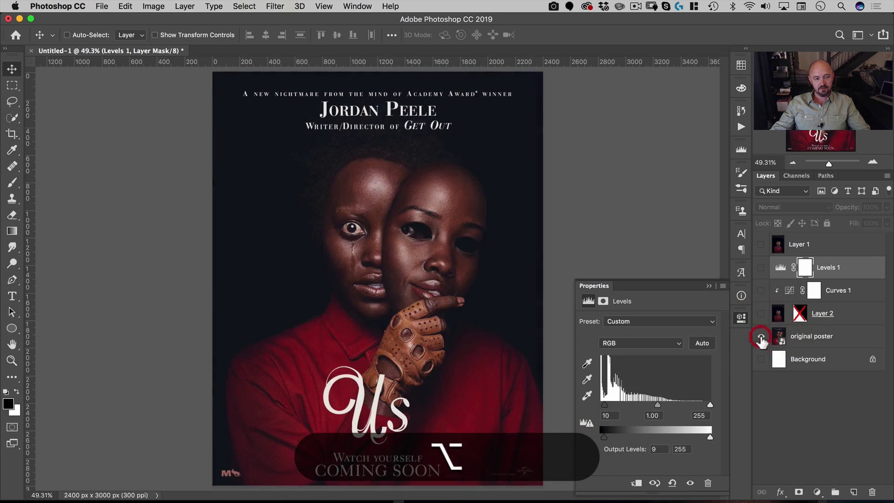
{"action": "left_click", "coordinate": [761, 336], "text": "alt"}
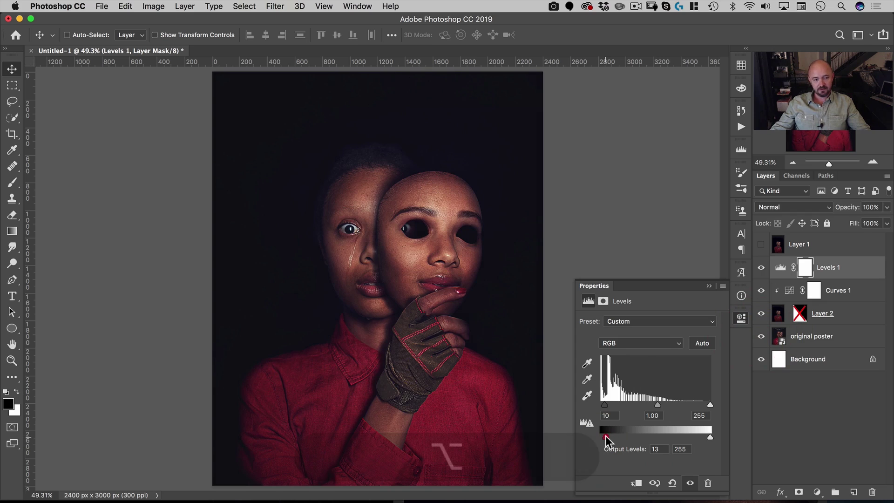
Raise the Levels 1 black output level to 13 and compare the composite's blacks with the isolated original poster
{"action": "left_click_drag", "start_coordinate": [606, 436], "coordinate": [607, 436]}
{"action": "left_click", "coordinate": [762, 337], "text": "alt"}
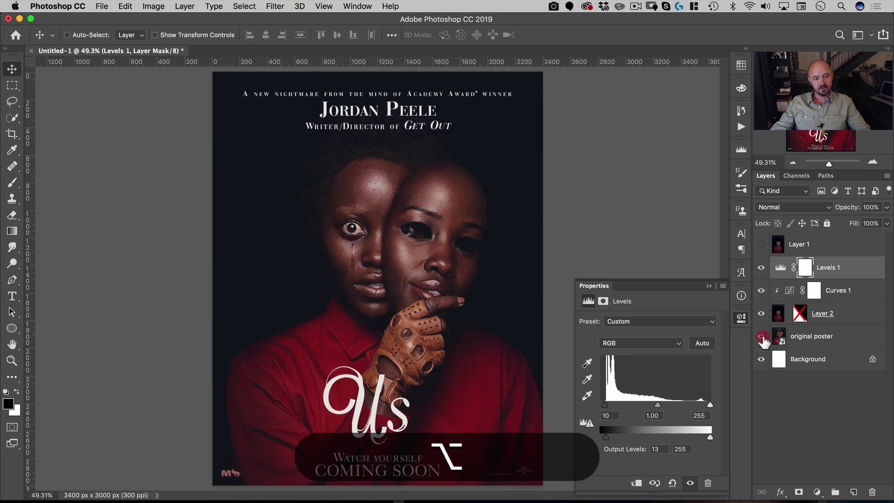
{"action": "left_click", "coordinate": [761, 336], "text": "alt"}
{"action": "left_click", "coordinate": [761, 336], "text": "alt"}
{"action": "left_click", "coordinate": [761, 337], "text": "alt"}
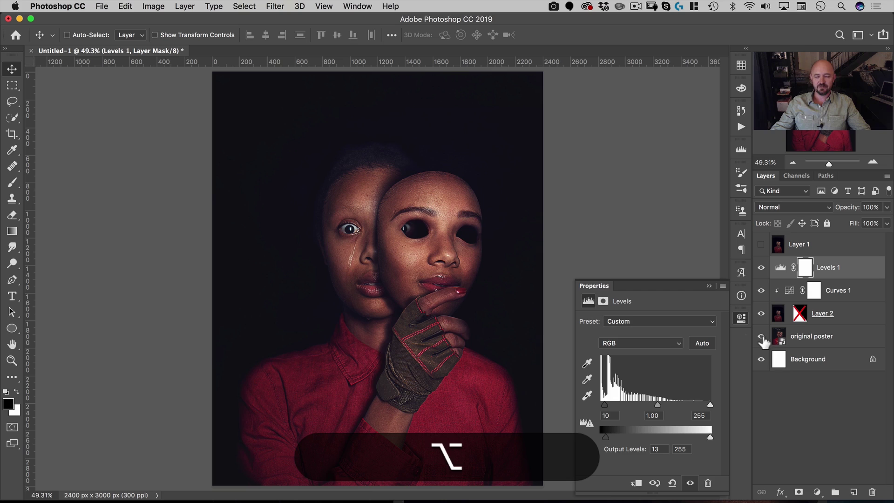
{"action": "left_click", "coordinate": [742, 320]}
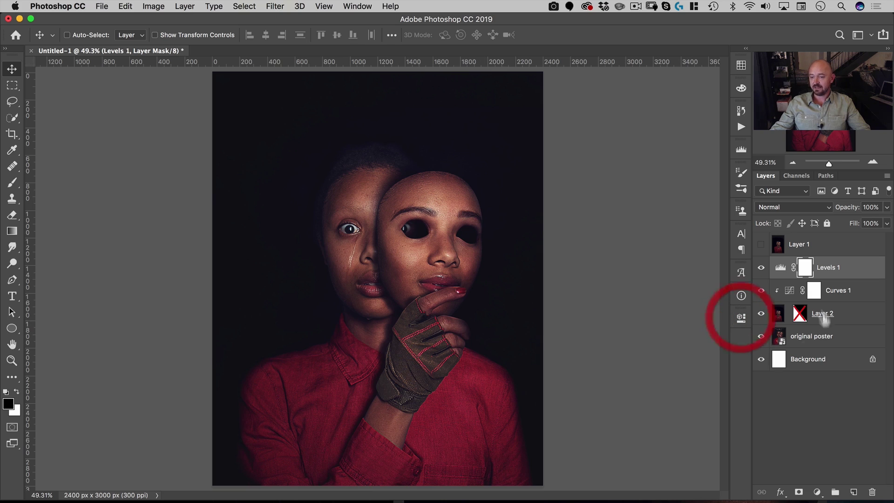
Group the layers from original poster up to Levels 1, then move original poster out, directly below the group
{"action": "left_click", "coordinate": [814, 336]}
{"action": "left_click", "coordinate": [838, 275], "text": "shift"}
{"action": "key", "text": "super+shift+g"}
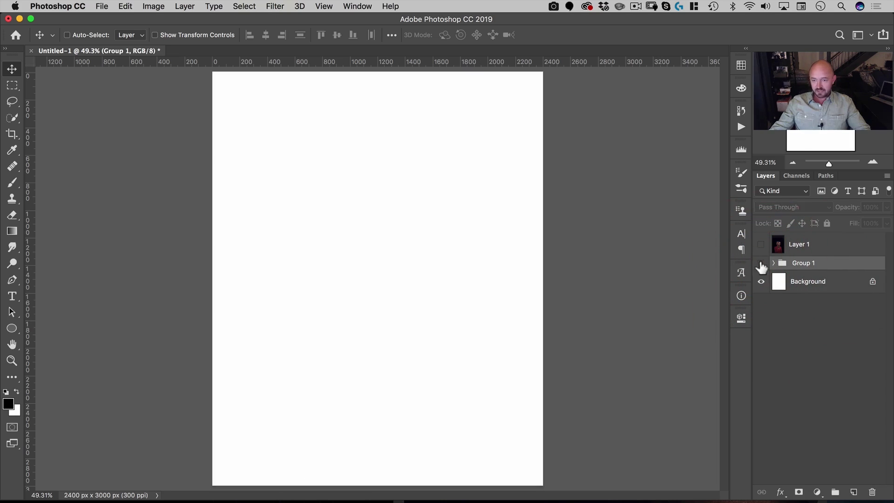
{"action": "left_click", "coordinate": [761, 263]}
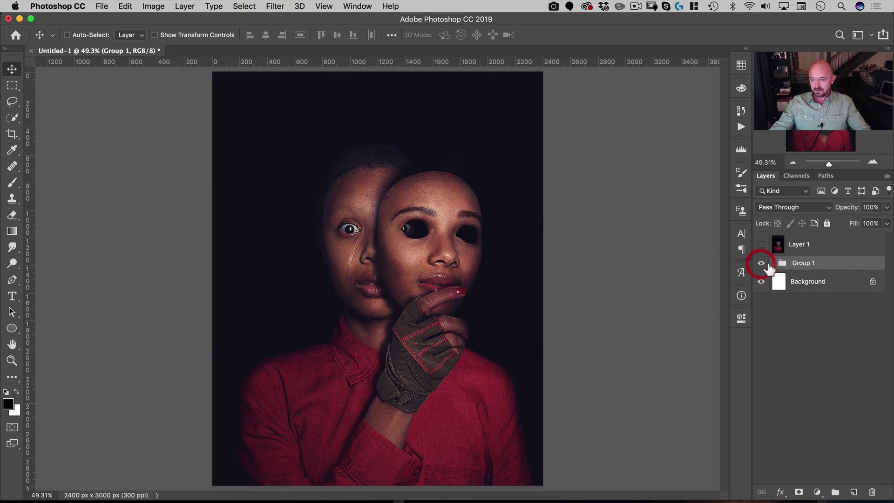
{"action": "left_click", "coordinate": [773, 263]}
{"action": "left_click_drag", "start_coordinate": [809, 350], "coordinate": [774, 363]}
{"action": "left_click", "coordinate": [774, 263]}
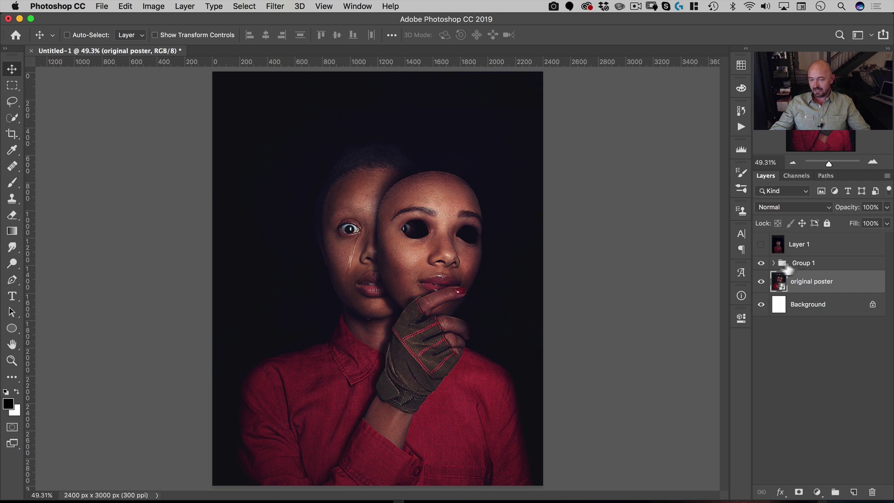
Compare the grouped composite with the original poster and leave Group 1 hidden
{"action": "left_click", "coordinate": [761, 264]}
{"action": "left_click", "coordinate": [761, 263]}
{"action": "left_click", "coordinate": [761, 264]}
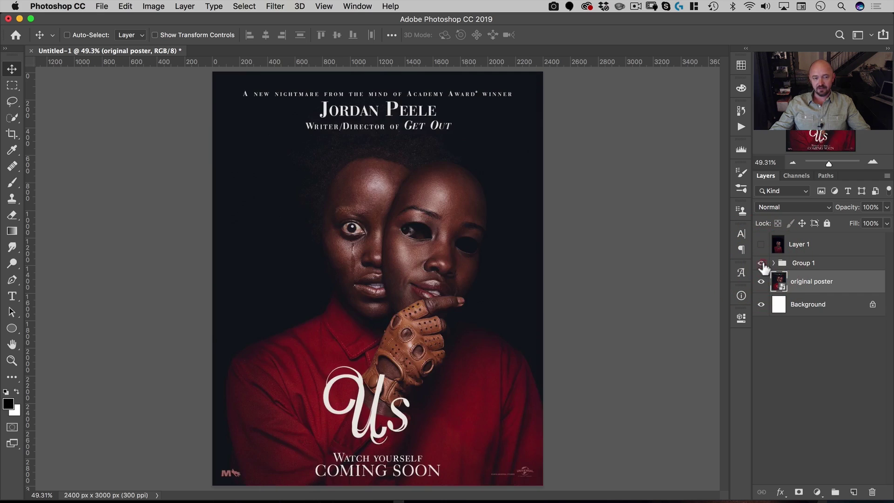
{"action": "left_click", "coordinate": [762, 264]}
{"action": "left_click", "coordinate": [762, 264]}
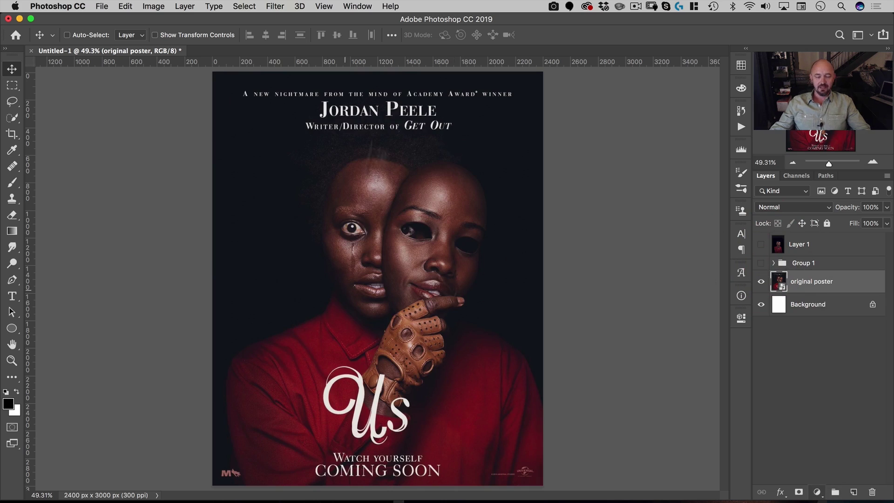
Activate the Type tool over the poster's credit text and set its font to Playfair Display Bold
{"action": "key", "text": "super+space"}
{"action": "left_click_drag", "start_coordinate": [377, 106], "coordinate": [443, 156]}
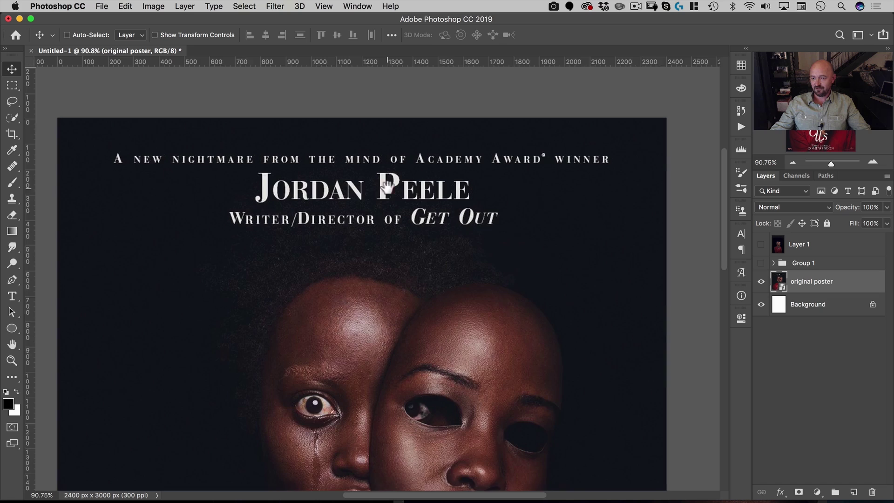
{"action": "left_click_drag", "start_coordinate": [388, 188], "coordinate": [393, 199]}
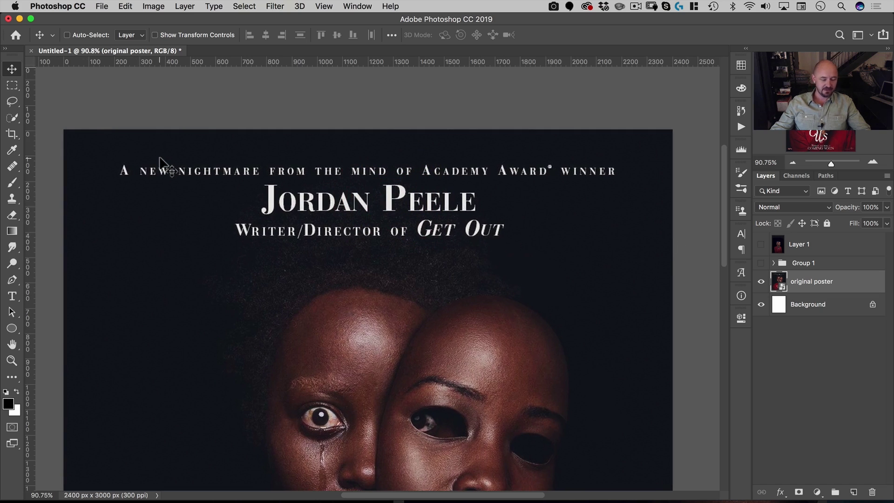
{"action": "key", "text": "t"}
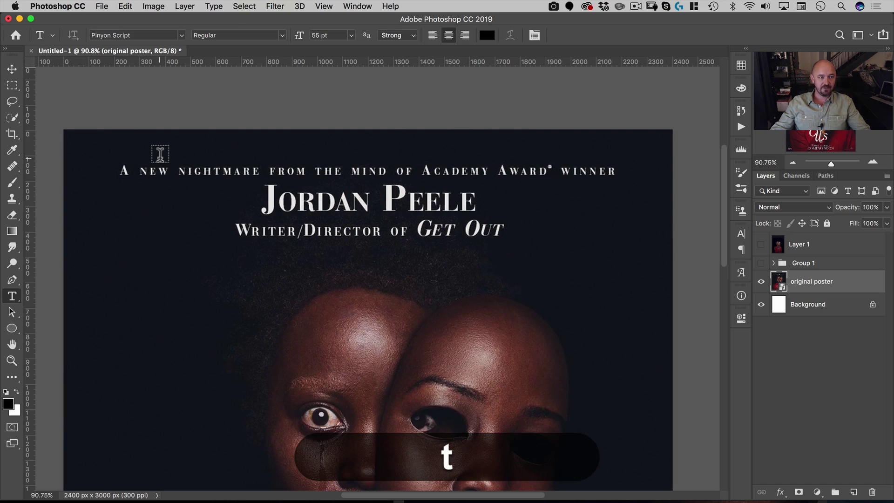
{"action": "left_click", "coordinate": [142, 34]}
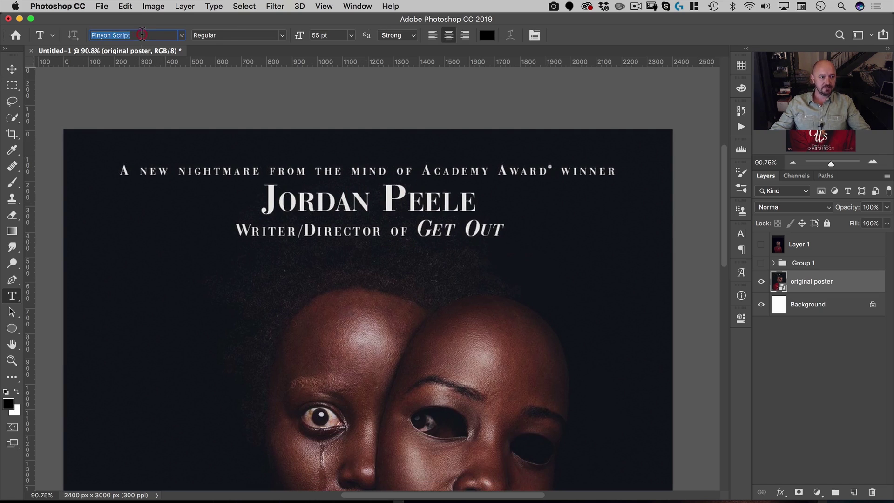
{"action": "type", "text": "myri"}
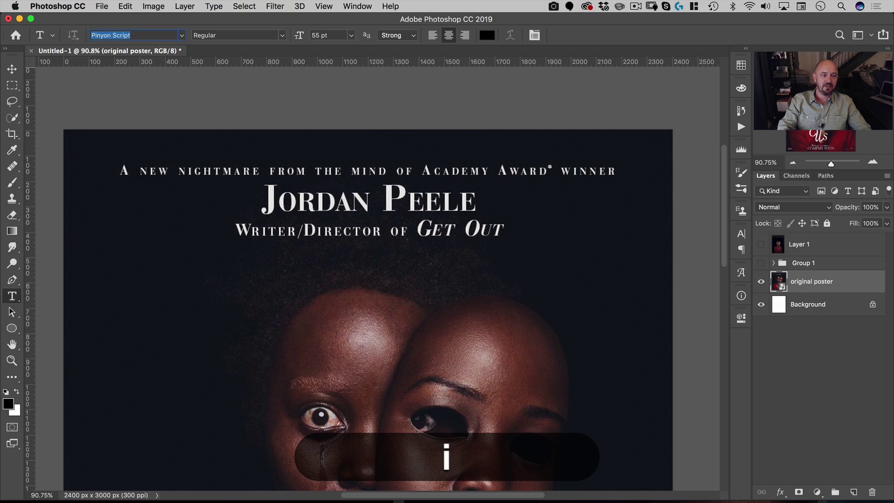
{"action": "type", "text": "r"}
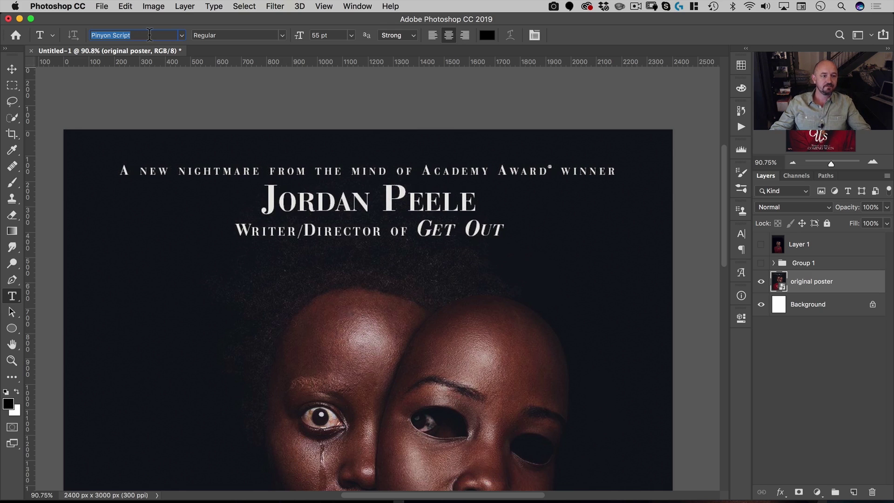
{"action": "type", "text": "p"}
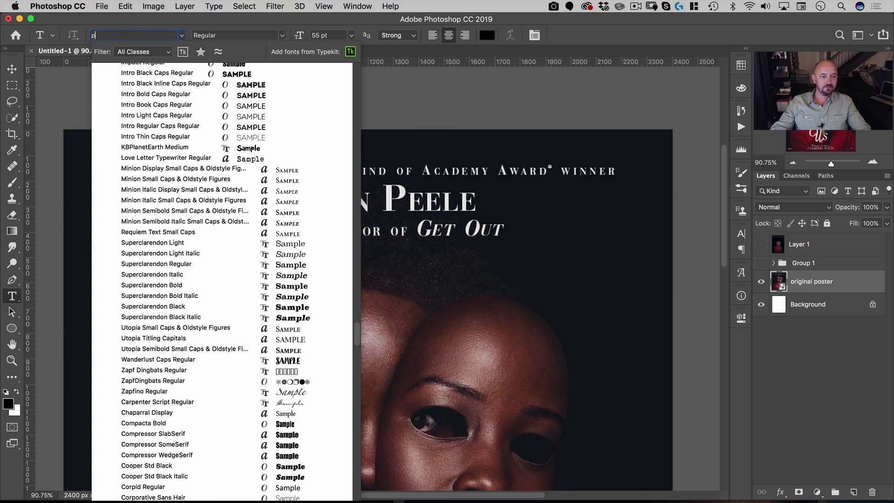
{"action": "type", "text": "layfair"}
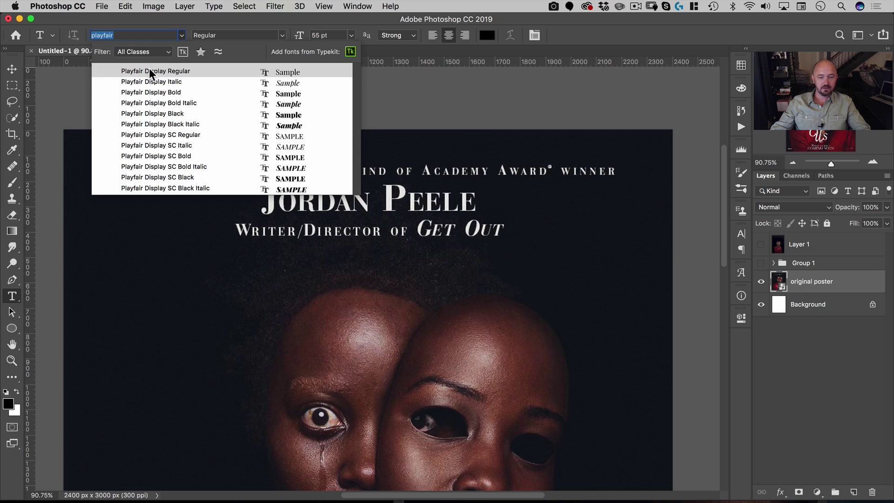
{"action": "left_click", "coordinate": [150, 92]}
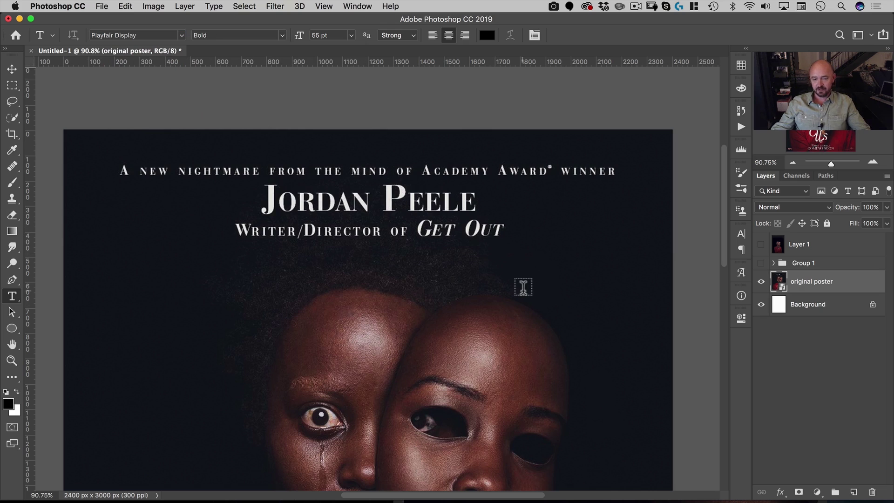
Create a new guide layout on the canvas with 2 columns and 2 rows
{"action": "left_click", "coordinate": [325, 6]}
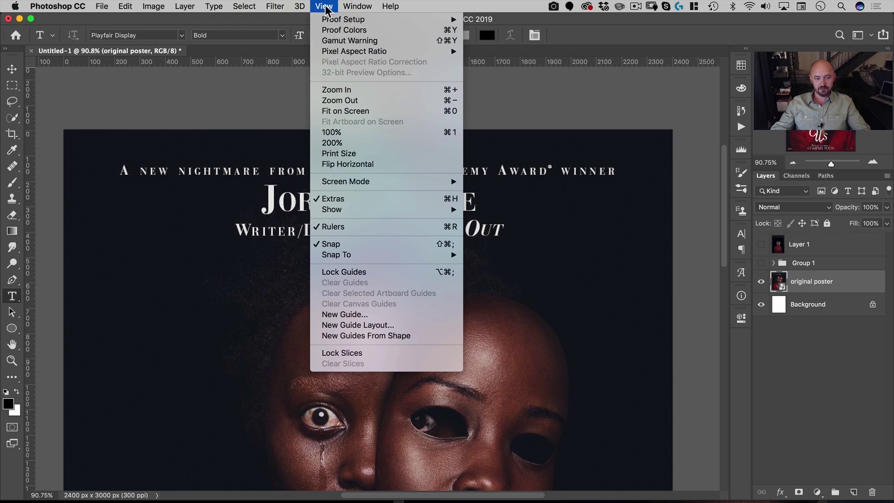
{"action": "left_click", "coordinate": [351, 325]}
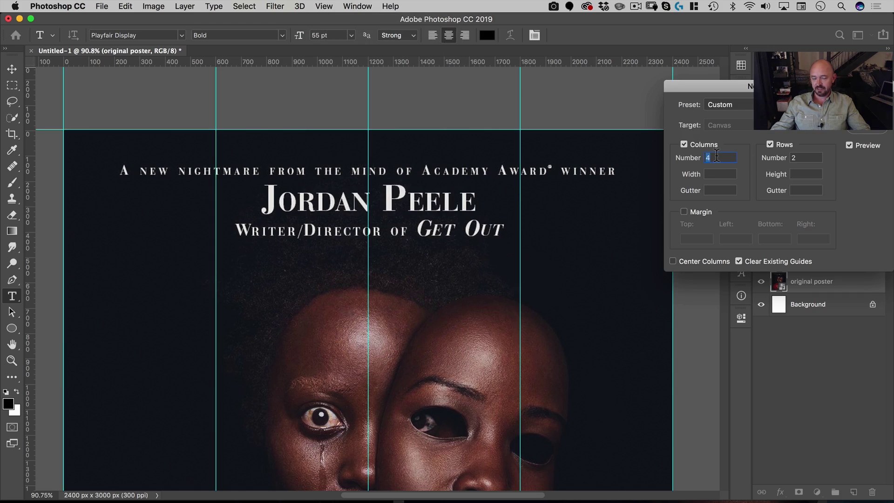
{"action": "type", "text": "2"}
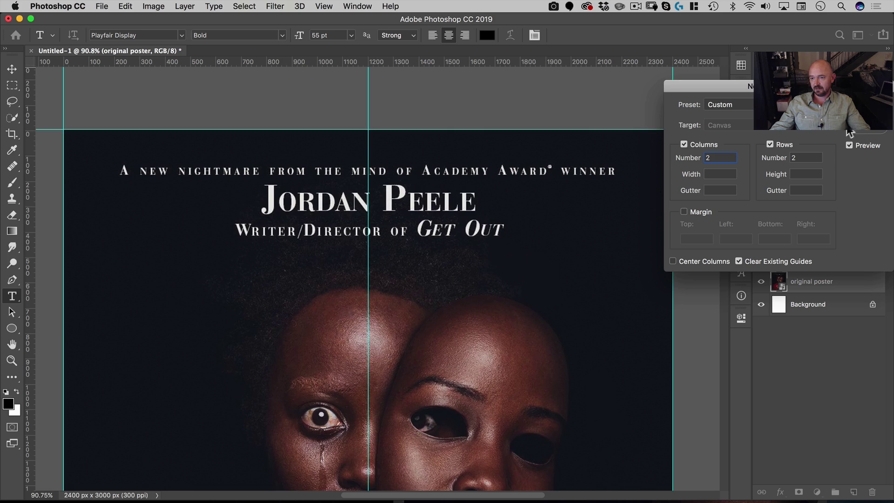
{"action": "key", "text": "Return"}
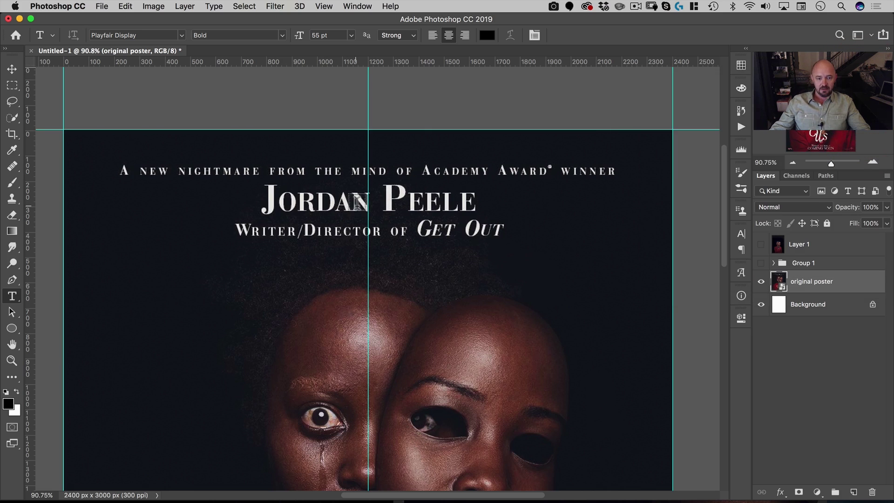
Add the placeholder text "dsaf" at the vertical center guide over the director's name line and color it white (ffffff)
{"action": "left_click", "coordinate": [368, 207]}
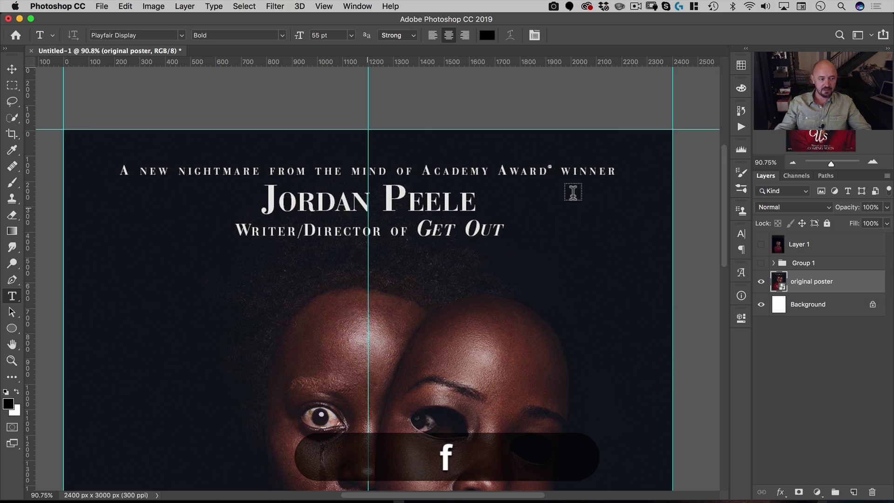
{"action": "type", "text": "dsaf"}
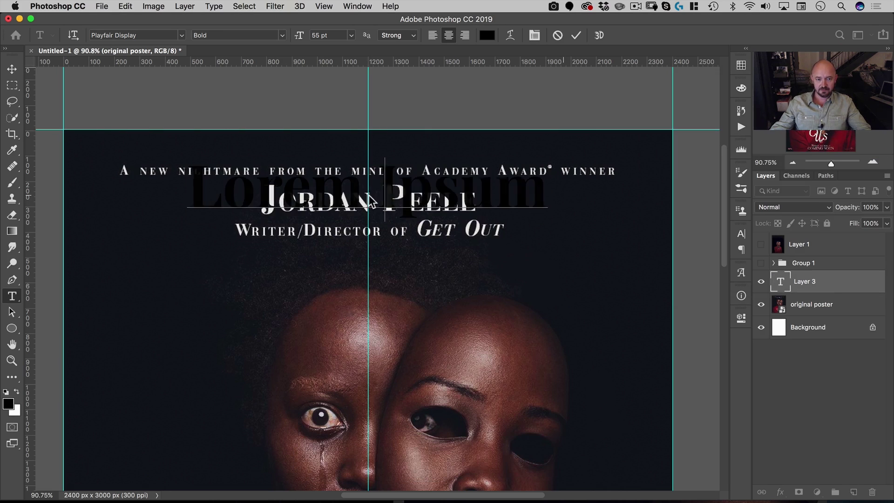
{"action": "key", "text": "ctrl+a"}
{"action": "left_click", "coordinate": [487, 35]}
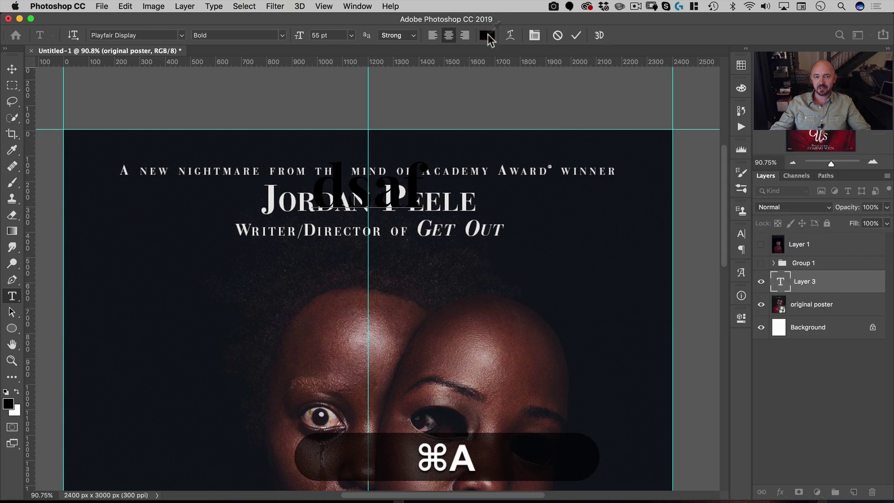
{"action": "left_click_drag", "start_coordinate": [634, 229], "coordinate": [580, 78]}
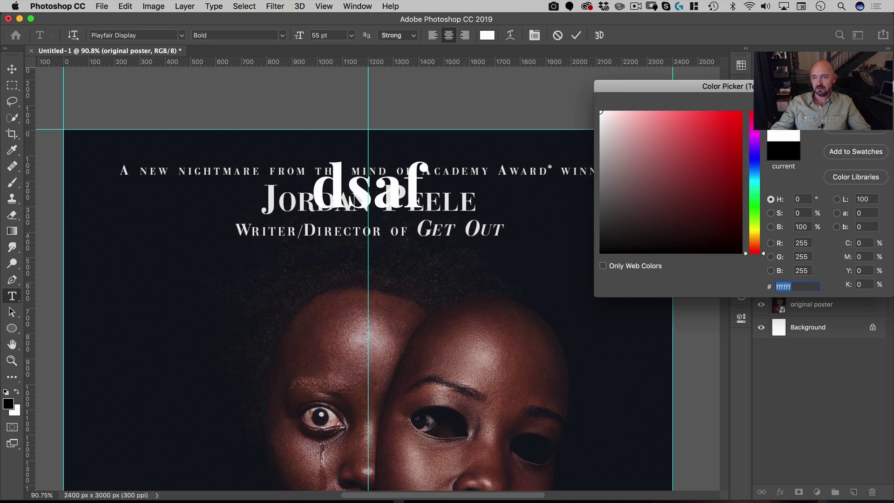
{"action": "key", "text": "Return"}
Replace the placeholder text with "Orange Peel"
{"action": "left_click", "coordinate": [382, 200]}
{"action": "key", "text": "ctrl+a"}
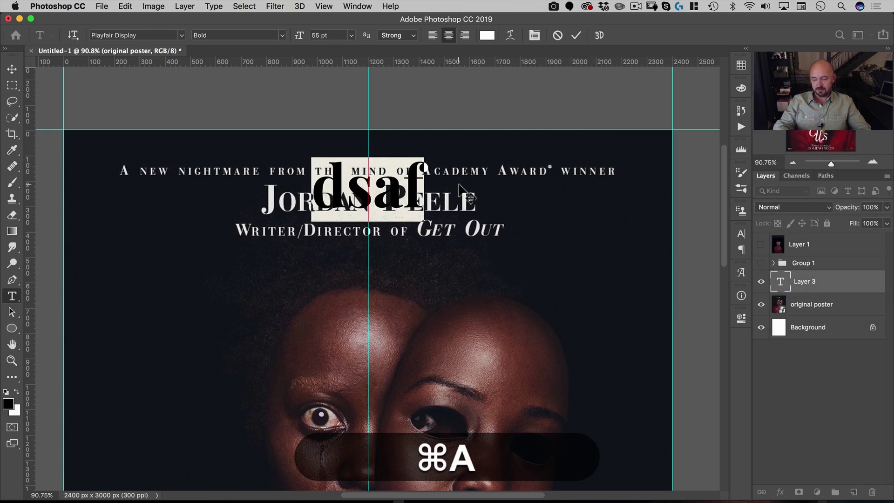
{"action": "type", "text": "ORa"}
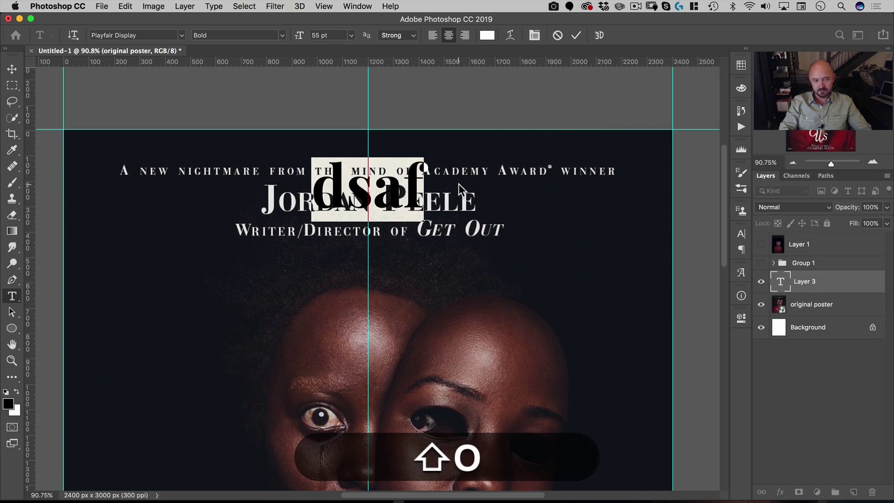
{"action": "key", "text": "shift+BackSpace"}
{"action": "key", "text": "shift+BackSpace"}
{"action": "type", "text": "R"}
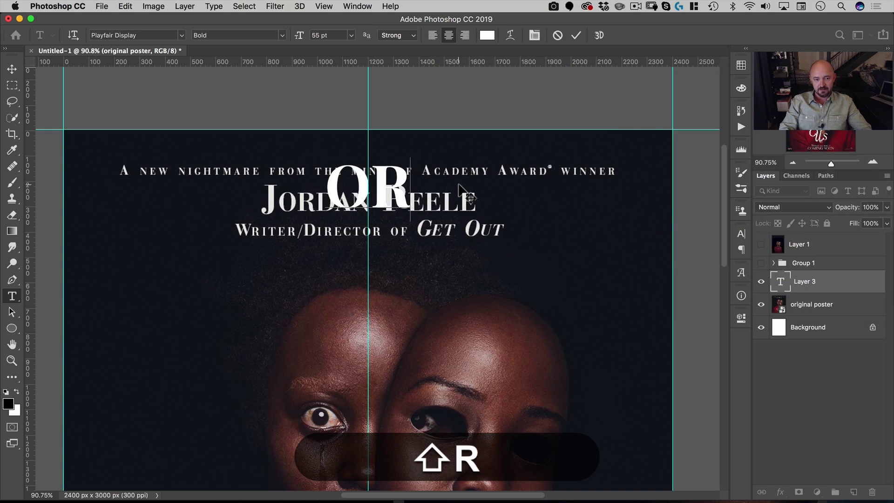
{"action": "key", "text": "BackSpace"}
{"action": "type", "text": "range"}
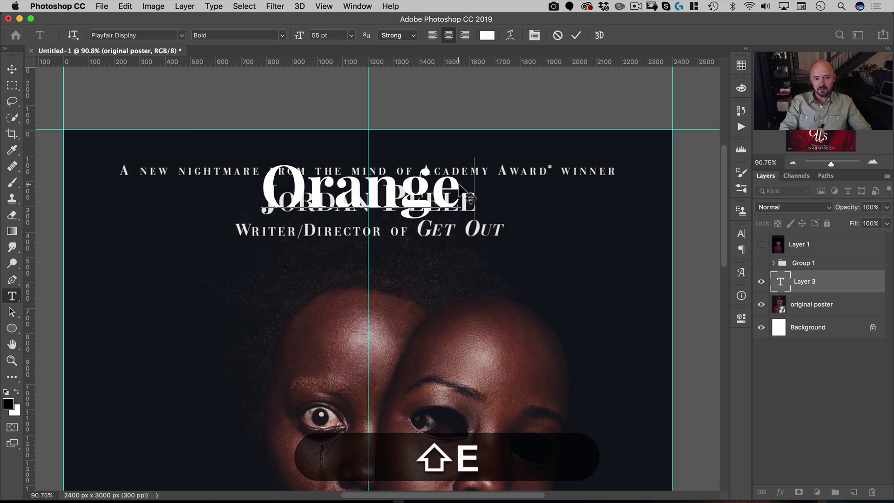
{"action": "type", "text": " Peel"}
{"action": "key", "text": "super+l"}
Format the whole "Orange Peel" text as small caps and set its font size to 38 pt
{"action": "key", "text": "super+a"}
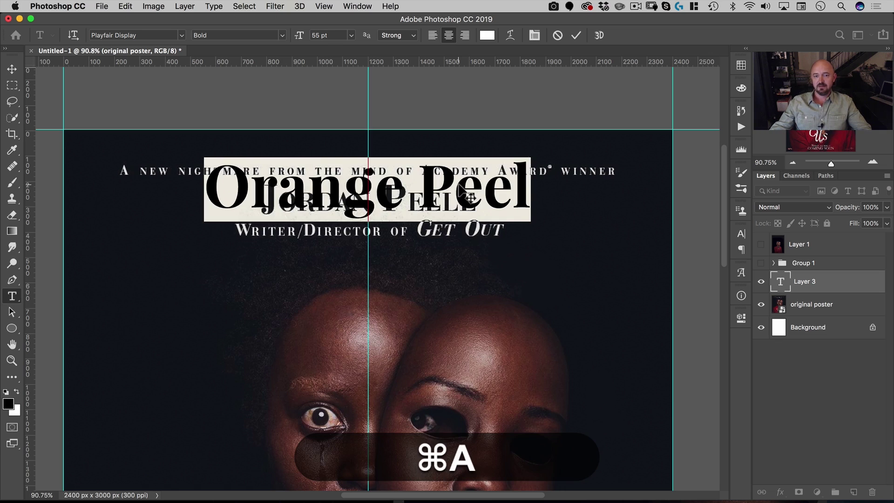
{"action": "left_click", "coordinate": [534, 35]}
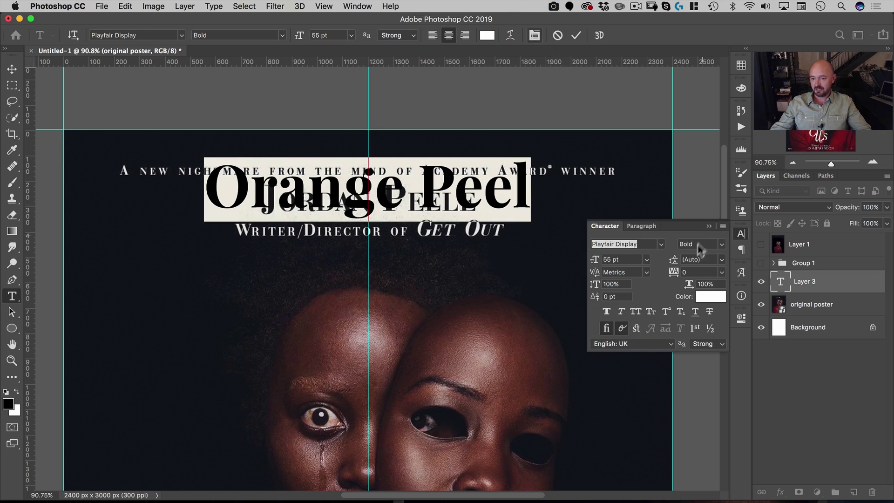
{"action": "left_click", "coordinate": [650, 310]}
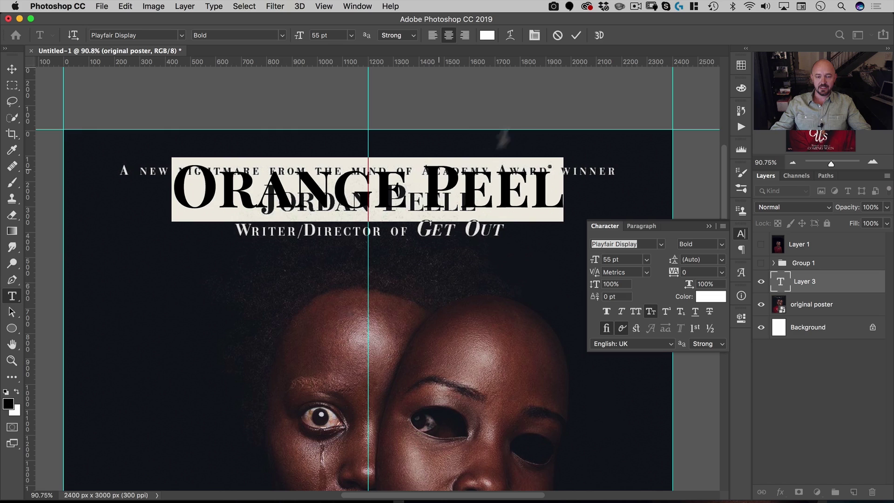
{"action": "left_click_drag", "start_coordinate": [594, 259], "coordinate": [587, 263]}
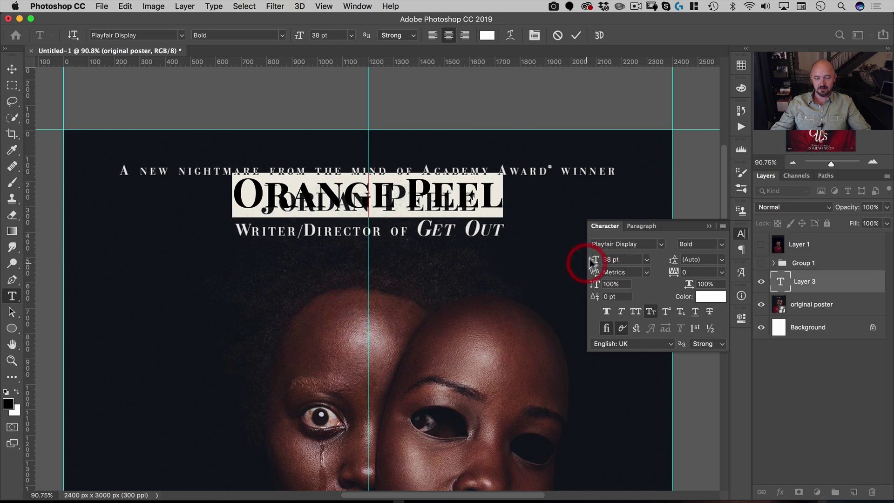
Reduce the font size of the whole "Orange Peel" text to 31 pt to match the director's name beneath it
{"action": "left_click", "coordinate": [410, 169]}
{"action": "key", "text": "super+a"}
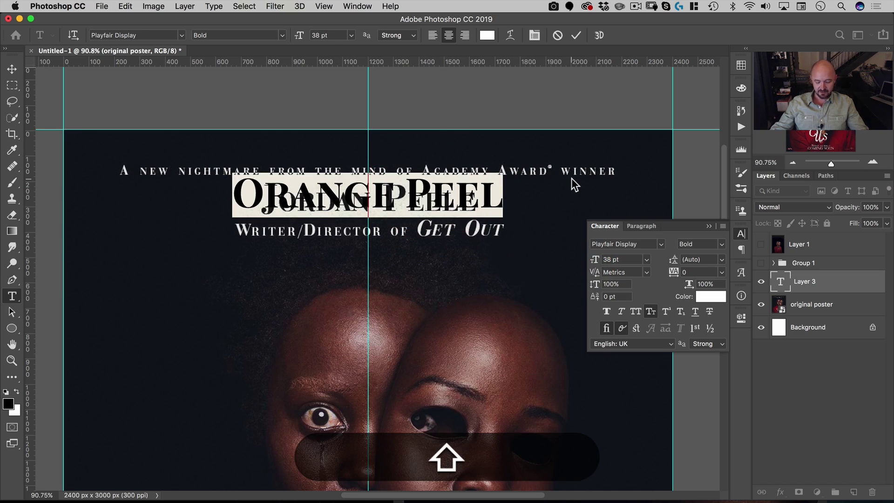
{"action": "key", "text": "shift+super+comma"}
{"action": "key", "text": "shift+super+comma"}
{"action": "key", "text": "shift+super+comma"}
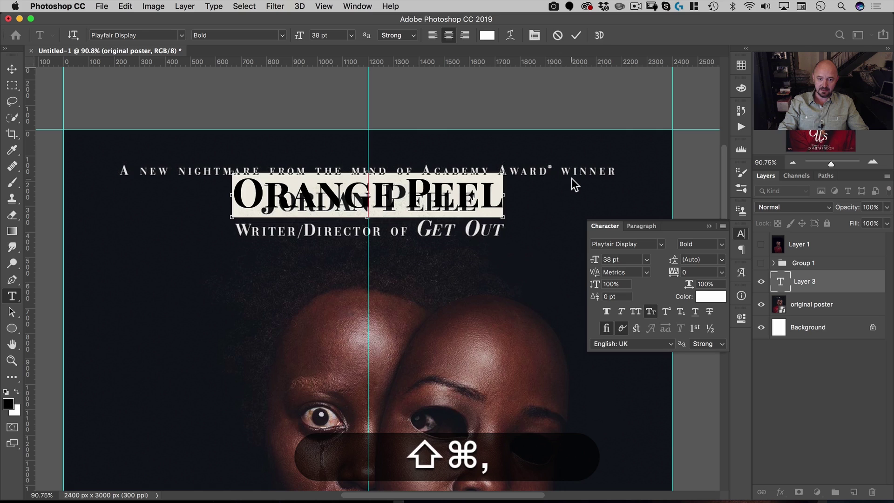
{"action": "key", "text": "shift+super+comma"}
{"action": "key", "text": "shift+super+comma"}
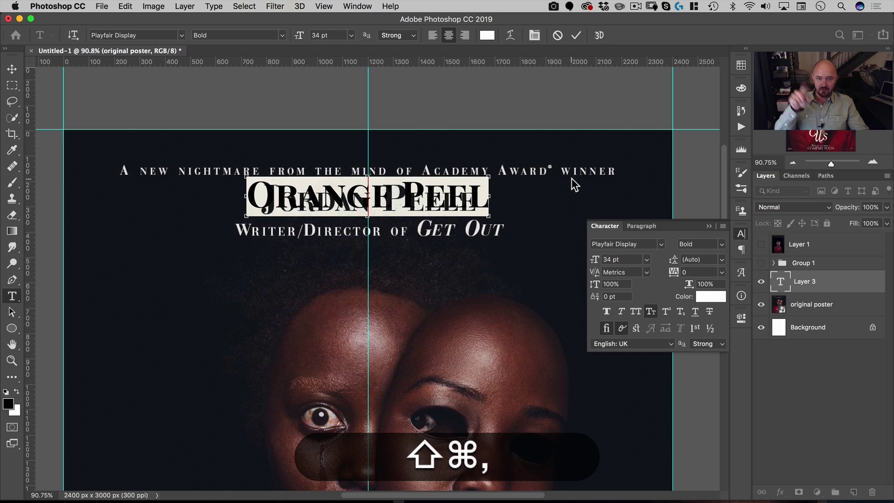
{"action": "key", "text": "shift+super+comma"}
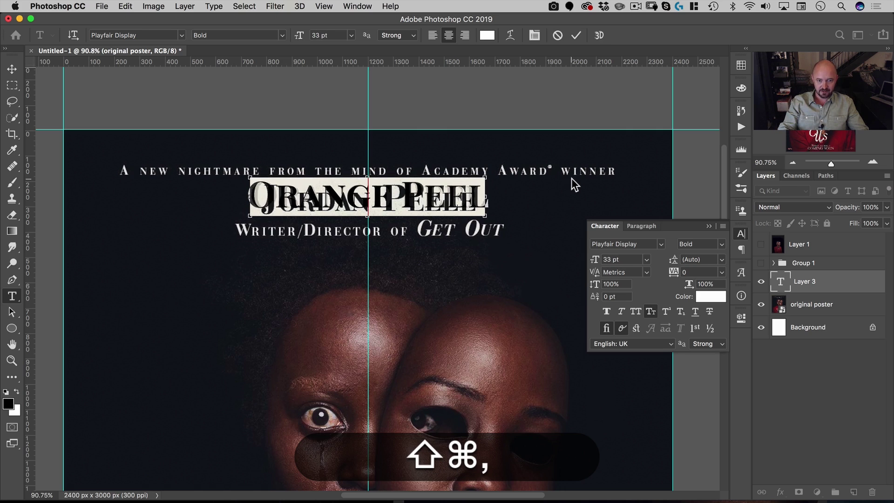
{"action": "key", "text": "shift+super+comma"}
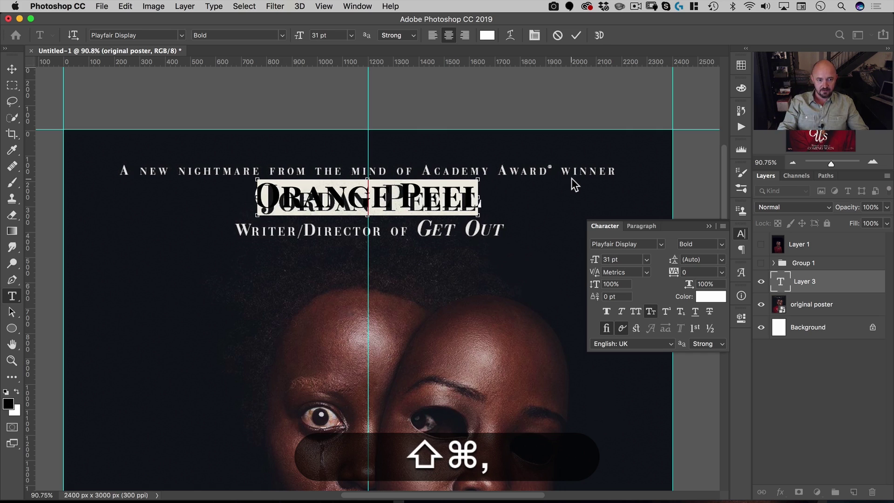
{"action": "key", "text": "shift+super+period"}
{"action": "key", "text": "shift+super+comma"}
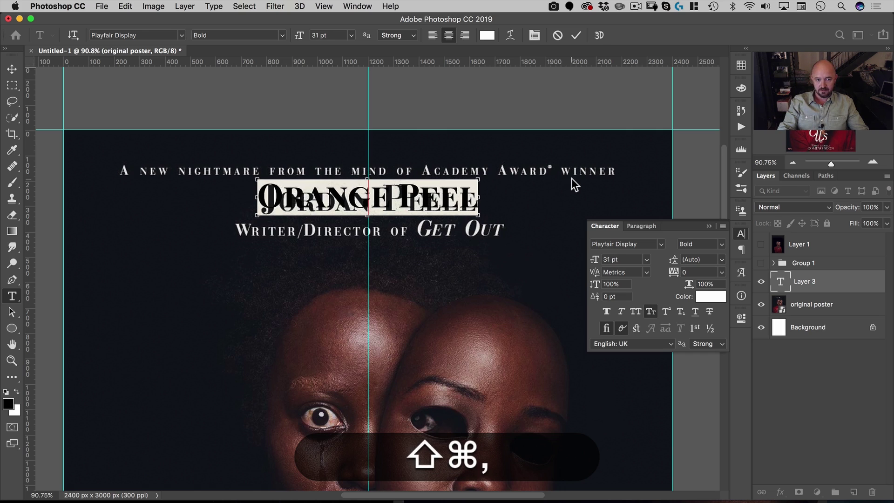
{"action": "key", "text": "shift+super+Return"}
Duplicate the "Orange Peel" text straight up by 190 px, keeping it centered on the vertical guide
{"action": "key", "text": "v"}
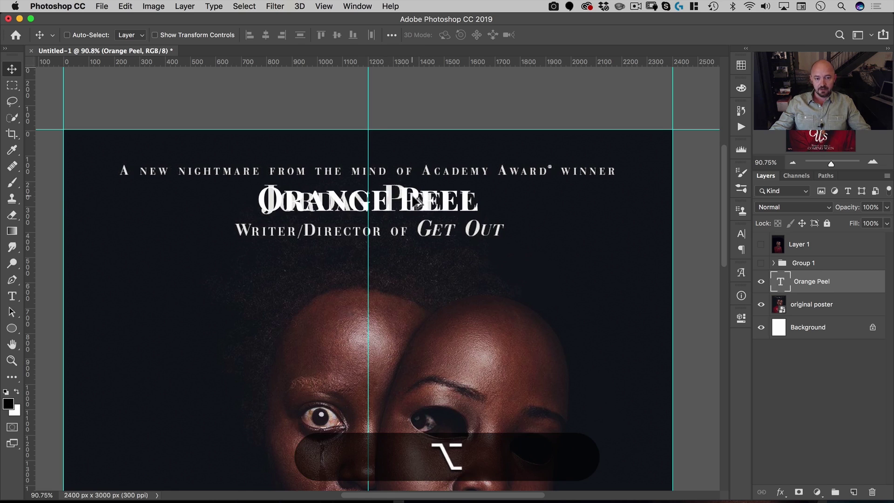
{"action": "left_click_drag", "start_coordinate": [413, 204], "coordinate": [411, 158]}
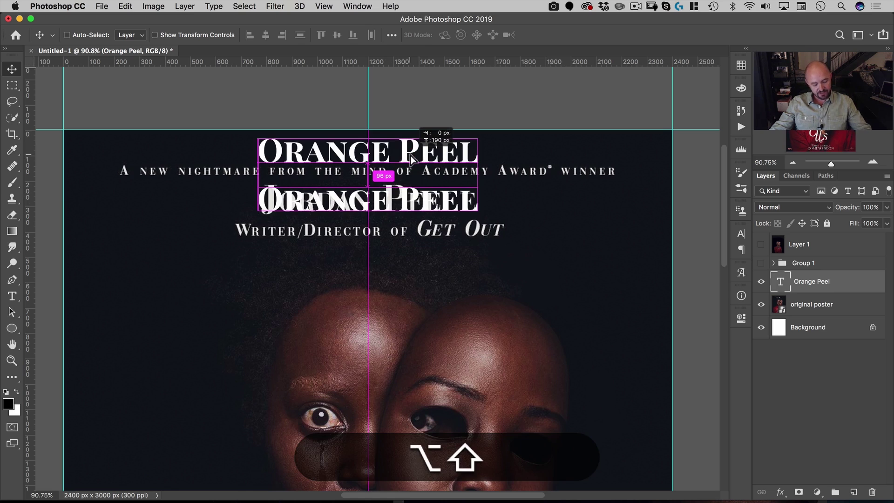
{"action": "left_click_drag", "start_coordinate": [411, 158], "coordinate": [412, 158]}
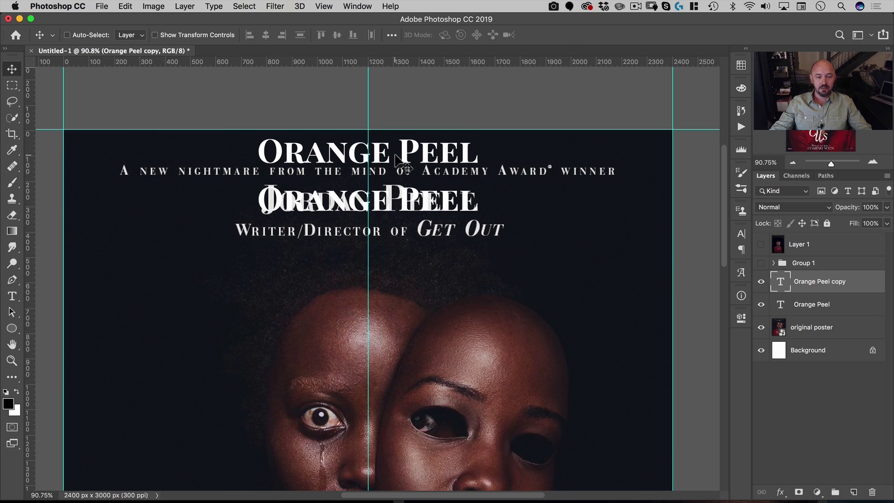
Replace the upper copy's text with "A new nightmare from the mind of Academy Award Winner"
{"action": "key", "text": "t"}
{"action": "left_click", "coordinate": [405, 149]}
{"action": "key", "text": "cmd+a"}
{"action": "type", "text": "A new"}
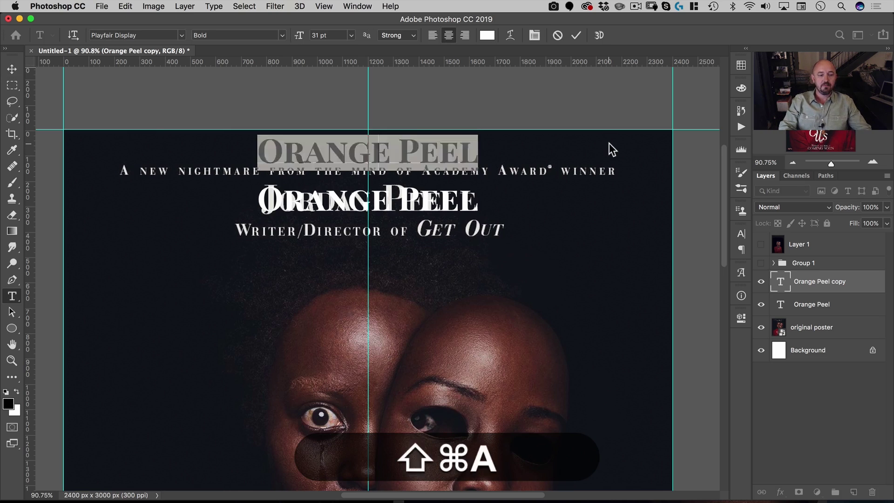
{"action": "type", "text": " nightmare"}
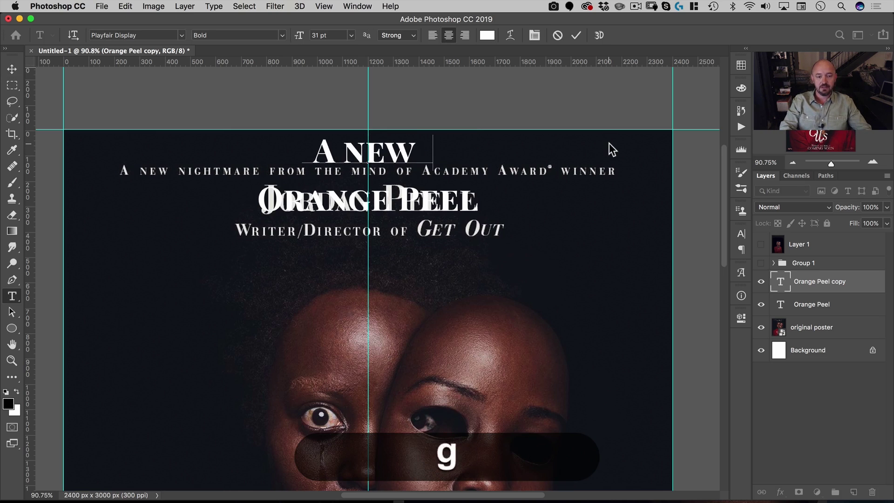
{"action": "type", "text": " from the mind of"}
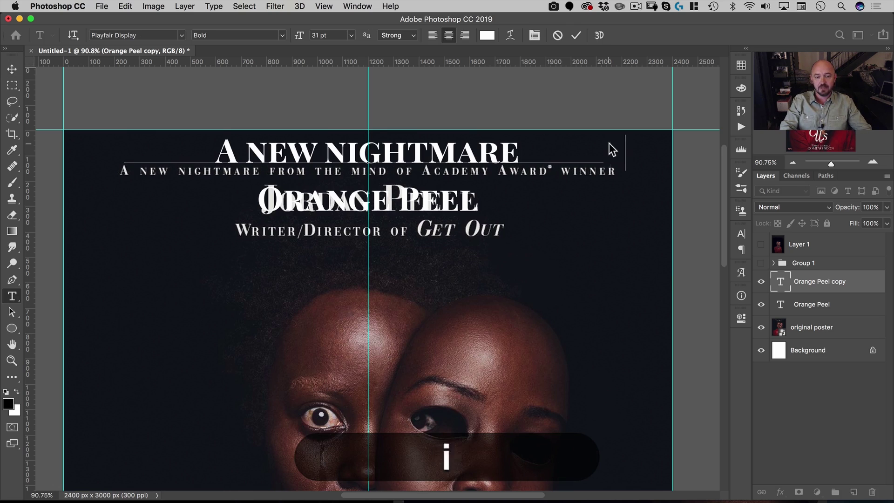
{"action": "type", "text": " Academy Awa"}
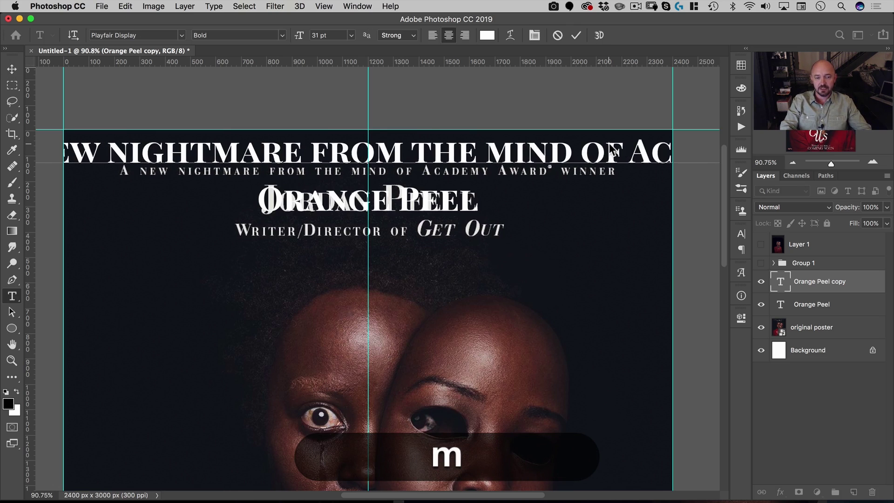
{"action": "type", "text": "rd Winner"}
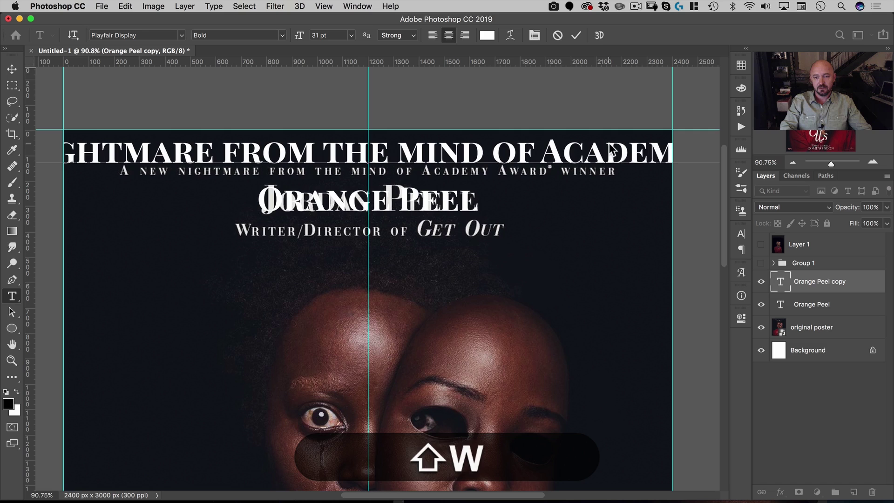
Reduce the font size of the whole tagline to 12 pt
{"action": "key", "text": "super+a"}
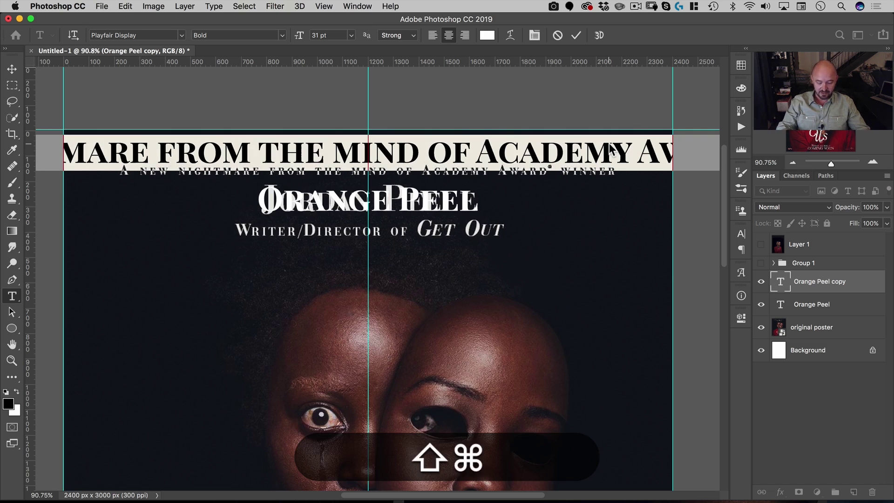
{"action": "key", "text": "shift+super+comma"}
{"action": "key", "text": "shift+super+comma"}
{"action": "key", "text": "shift+super+comma"}
{"action": "key", "text": "shift+super+comma"}
{"action": "key", "text": "shift+super+comma"}
{"action": "key", "text": "shift+super+comma"}
{"action": "key", "text": "shift+super+comma"}
{"action": "key", "text": "shift+super+comma"}
{"action": "key", "text": "shift+super+comma"}
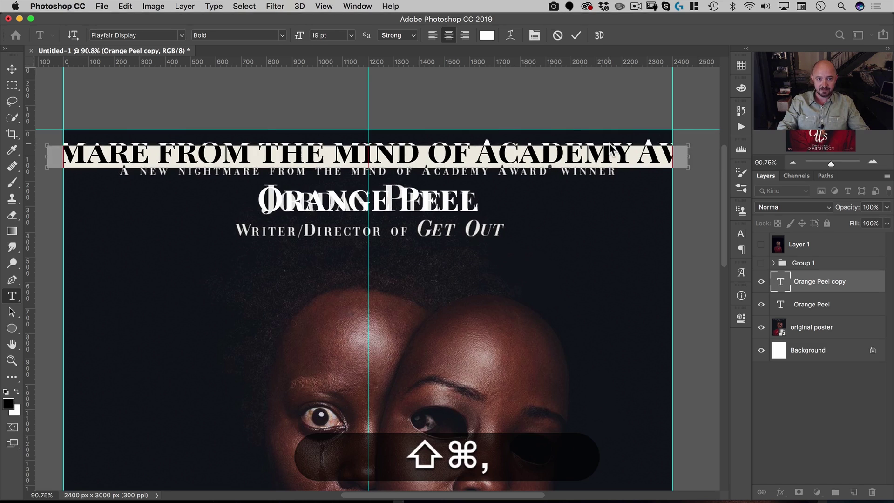
{"action": "key", "text": "shift+super+comma"}
{"action": "key", "text": "shift+super+comma"}
{"action": "key", "text": "shift+super+comma"}
{"action": "key", "text": "shift+super+comma"}
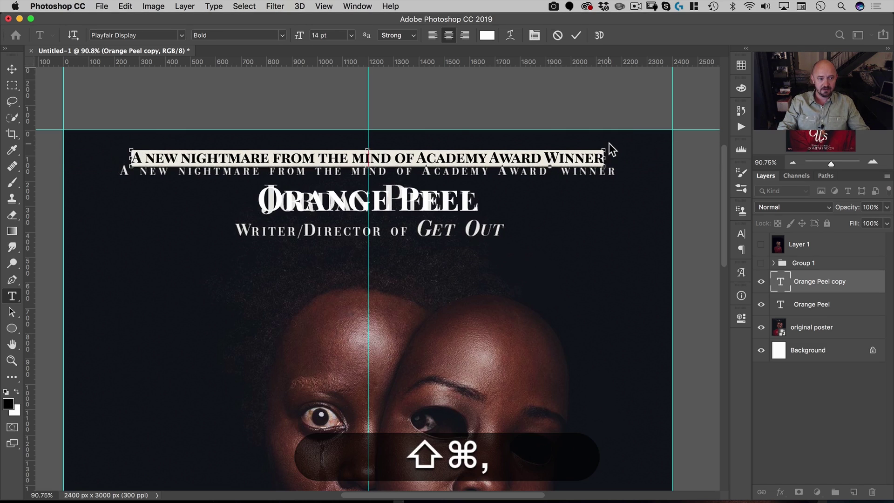
{"action": "key", "text": "shift+super+comma"}
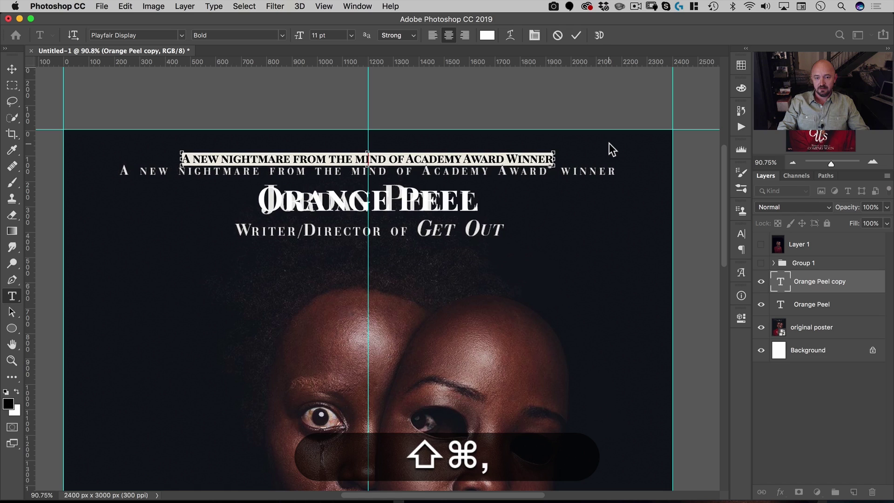
{"action": "key", "text": "shift+super+period"}
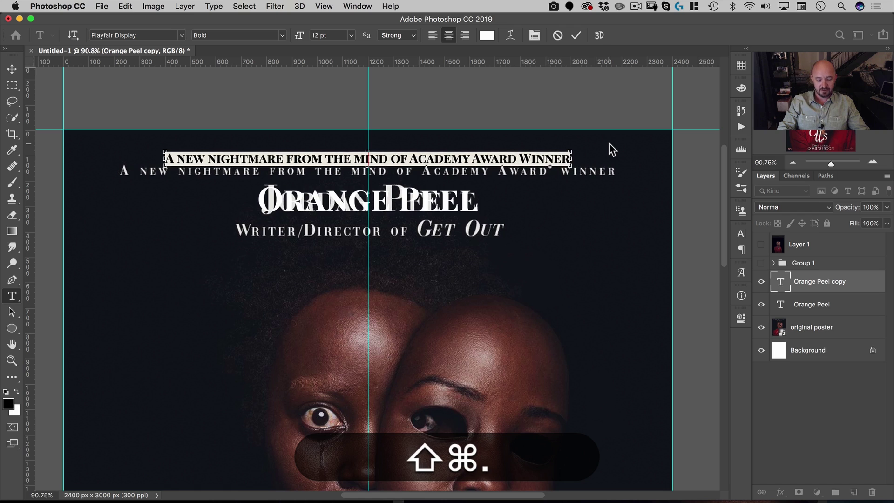
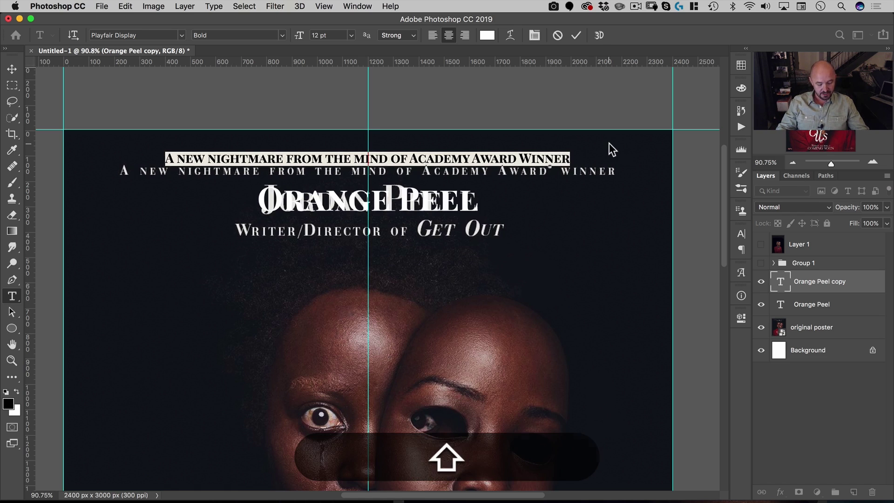
Widen the tagline's letter tracking to 140 so its length matches the original poster's line
{"action": "key", "text": "shift+super+Right"}
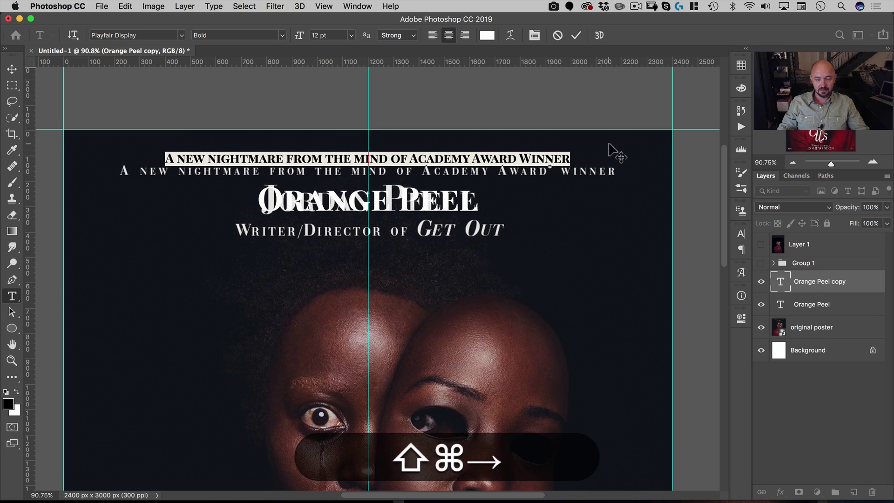
{"action": "key", "text": "alt+shift+super+Right"}
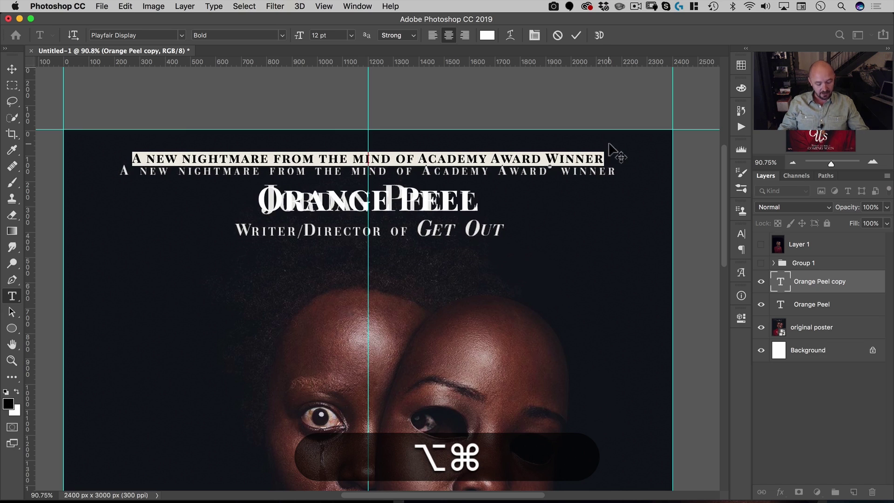
{"action": "key", "text": "alt+super+Right"}
{"action": "key", "text": "alt+super+Left"}
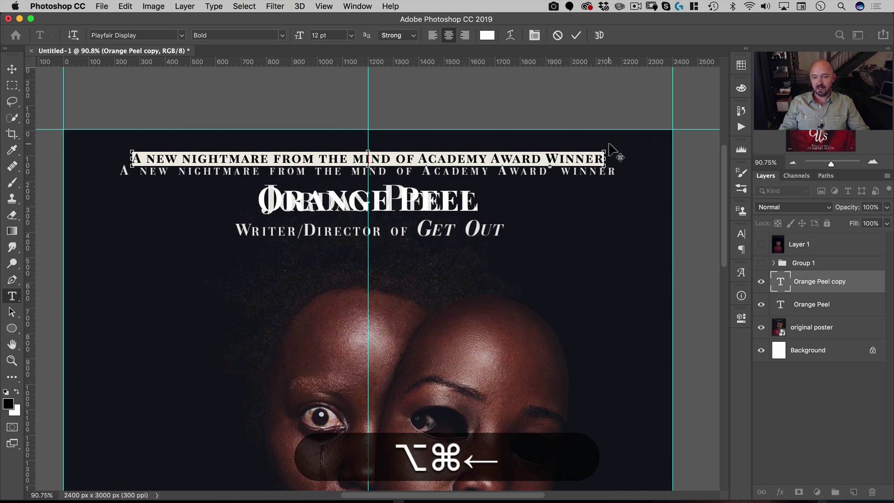
{"action": "key", "text": "alt+super+Right"}
{"action": "key", "text": "alt+super+Left"}
{"action": "key", "text": "alt+super+Right"}
{"action": "key", "text": "alt+super+Left"}
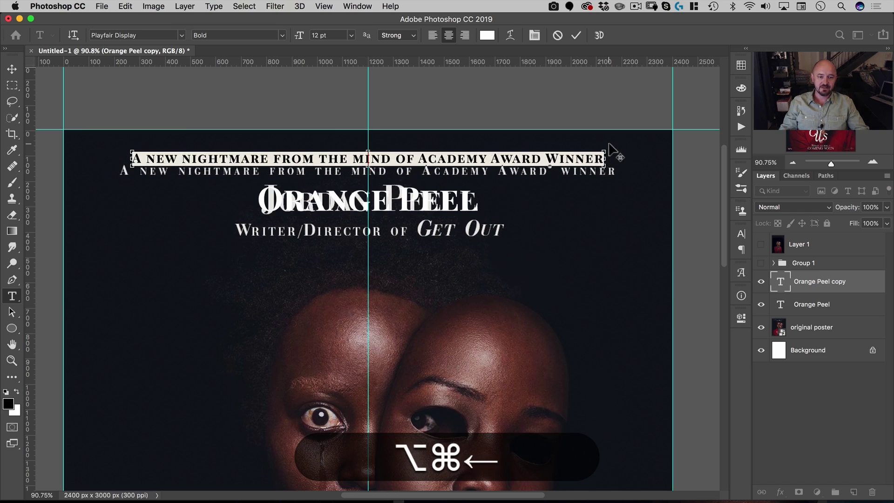
{"action": "key", "text": "alt+super+Right"}
{"action": "key", "text": "alt+super+Left"}
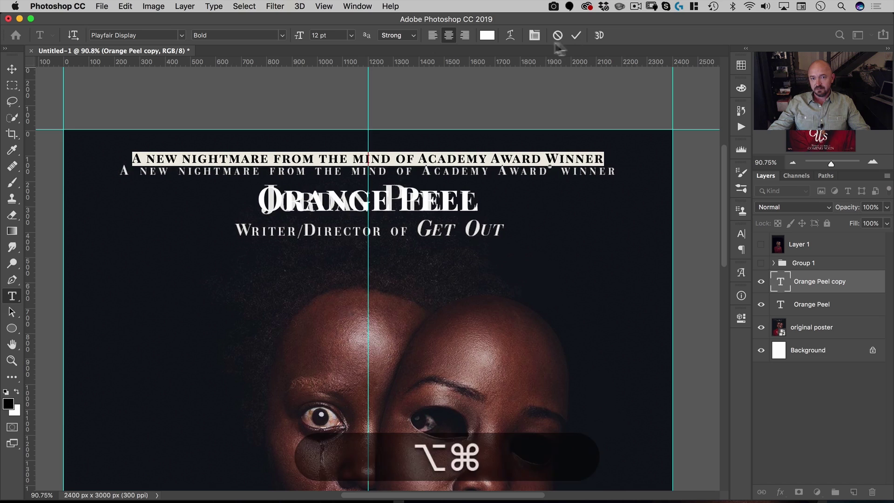
{"action": "left_click", "coordinate": [533, 35]}
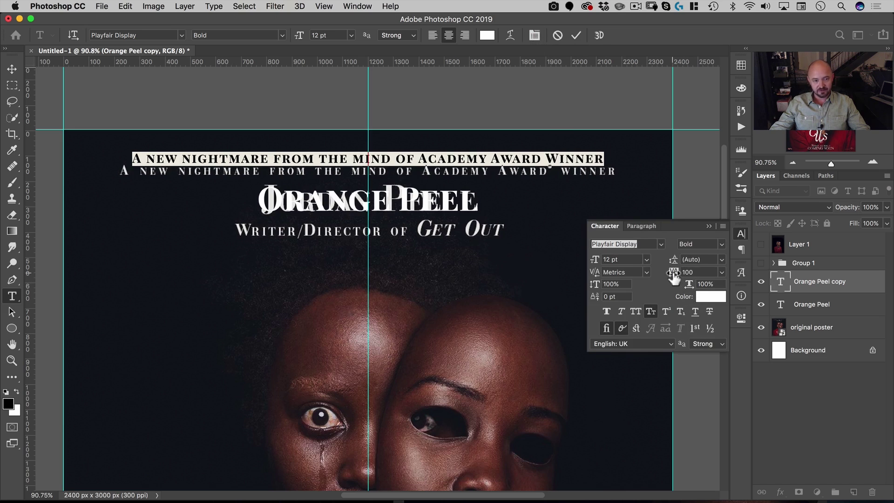
{"action": "left_click_drag", "start_coordinate": [674, 274], "coordinate": [675, 278]}
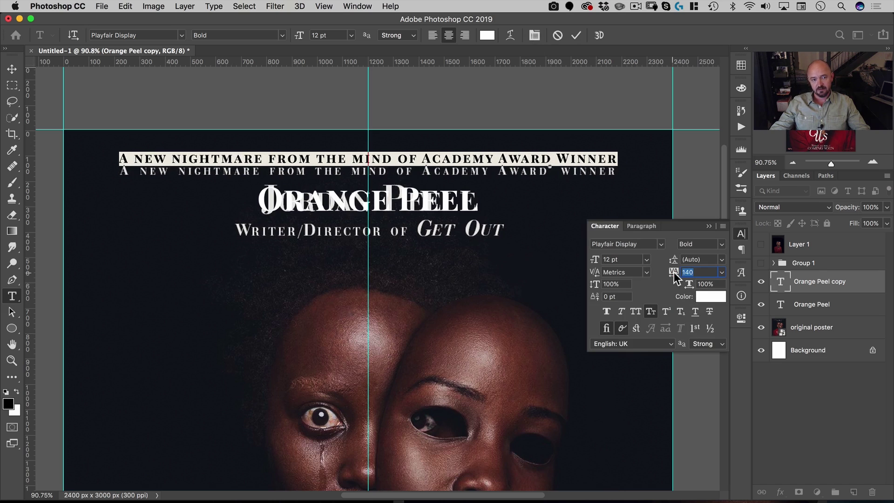
Change the tagline's font style to Regular and commit the text edit
{"action": "left_click", "coordinate": [282, 35]}
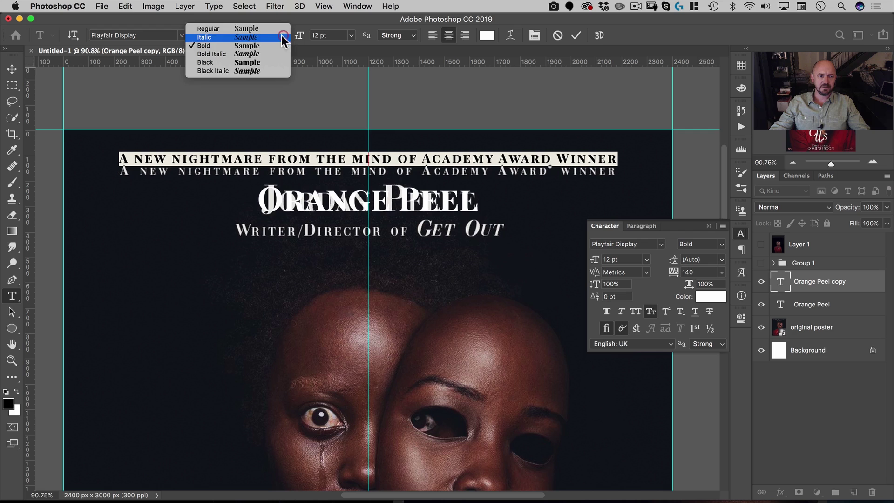
{"action": "left_click", "coordinate": [279, 28]}
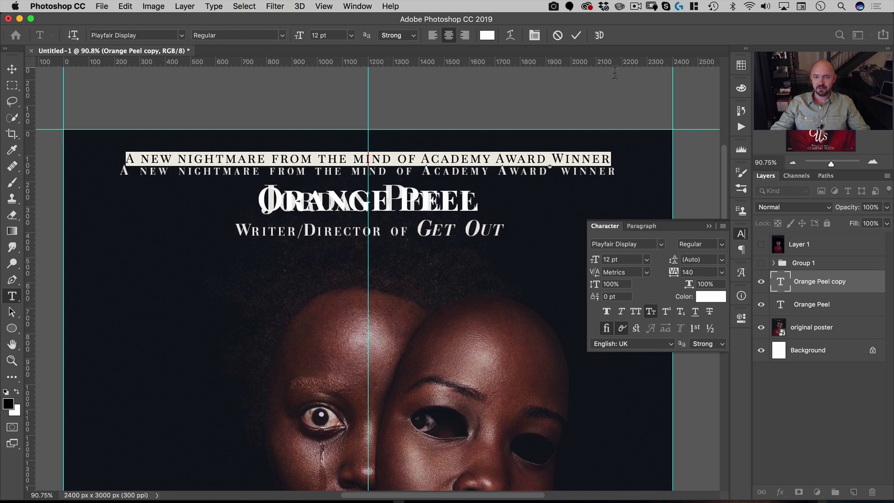
{"action": "left_click", "coordinate": [577, 36]}
Move the tagline down so it sits exactly over the original poster's tagline
{"action": "key", "text": "v"}
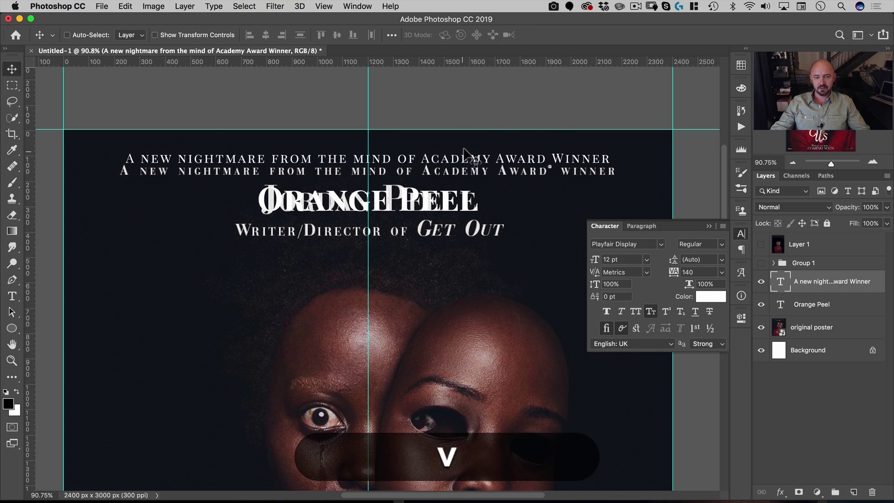
{"action": "left_click_drag", "start_coordinate": [464, 151], "coordinate": [464, 161]}
{"action": "key", "text": "Down"}
{"action": "key", "text": "Down"}
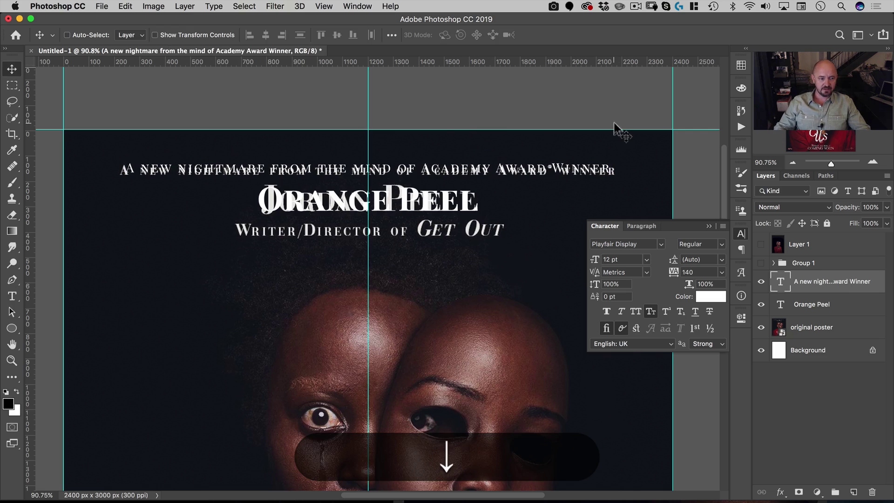
{"action": "key", "text": "Down"}
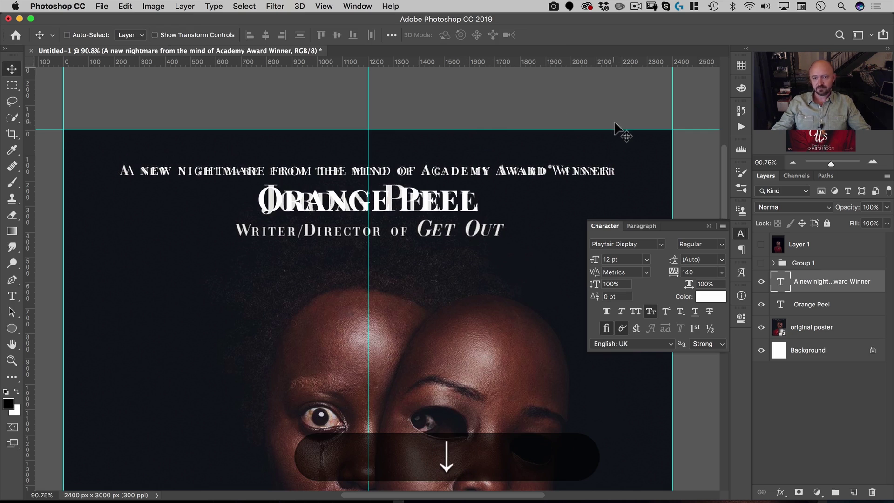
Duplicate the tagline below the original Writer/Director line and replace its text with "Writer/Direct of Grapefruit"
{"action": "left_click_drag", "start_coordinate": [505, 152], "coordinate": [472, 216]}
{"action": "key", "text": "alt"}
{"action": "key", "text": "t"}
{"action": "left_click", "coordinate": [446, 215]}
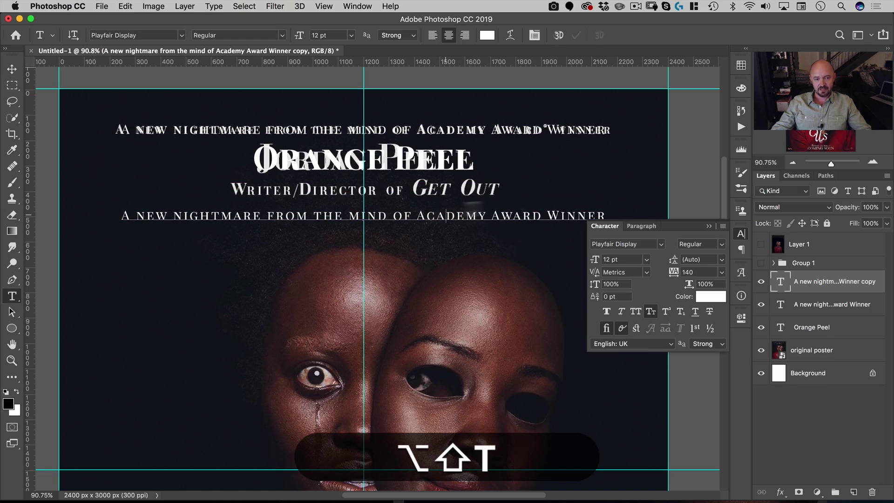
{"action": "key", "text": "super+a"}
{"action": "type", "text": "Writ"}
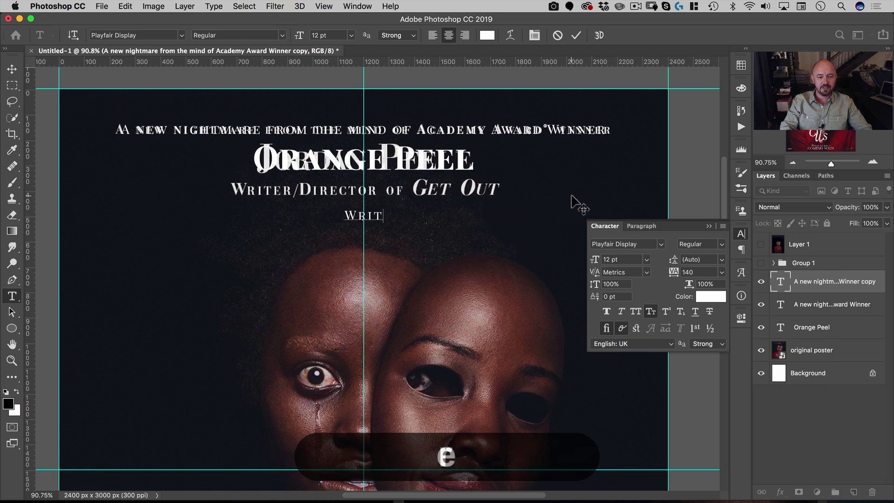
{"action": "type", "text": "er/Direct "}
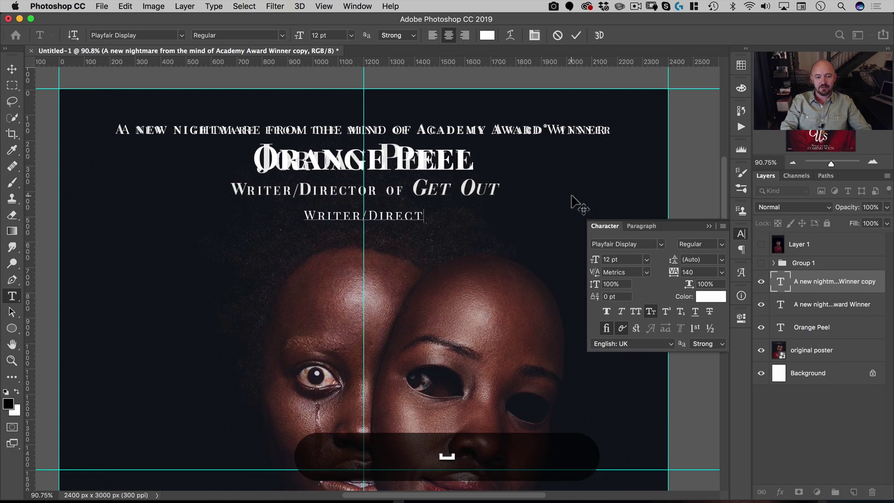
{"action": "type", "text": "of Grap"}
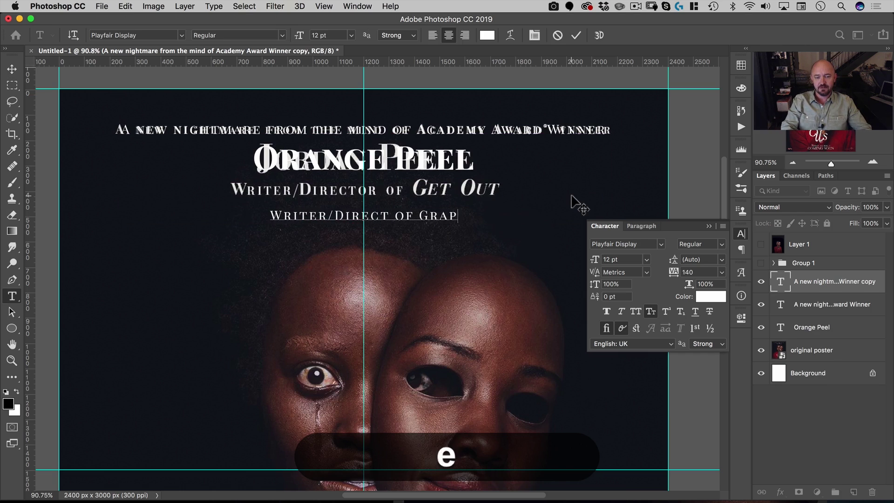
{"action": "type", "text": "efriuit"}
Set the word "Grapefruit" in the new credit line to the Italic font style
{"action": "key", "text": "shift+super+Left"}
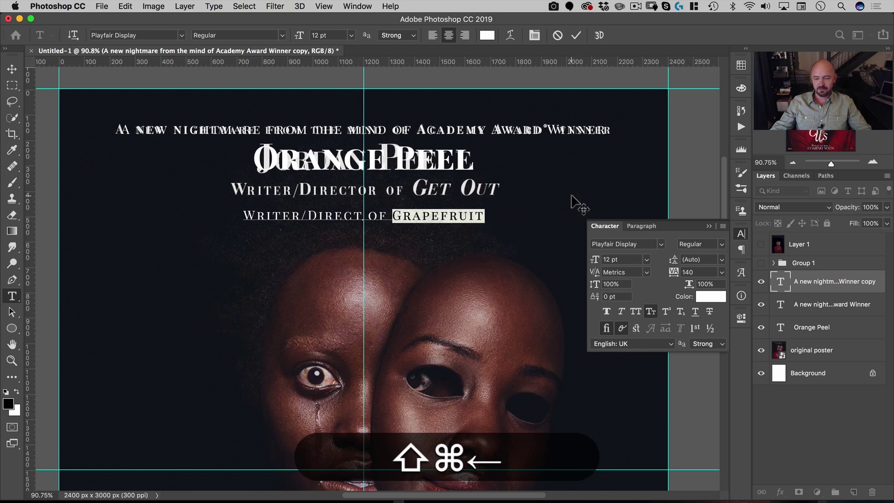
{"action": "left_click", "coordinate": [722, 243]}
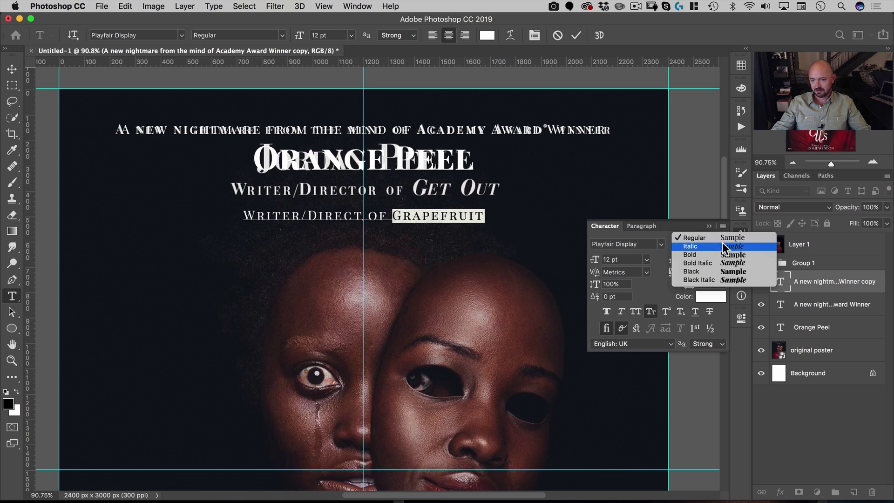
{"action": "left_click", "coordinate": [695, 245]}
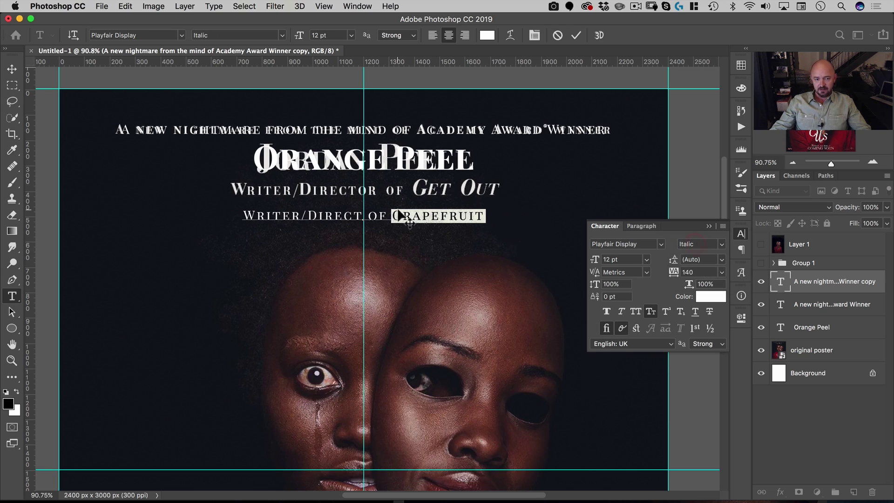
Reset the letter tracking of the whole Writer/Direct line to 0
{"action": "triple_click", "coordinate": [425, 212]}
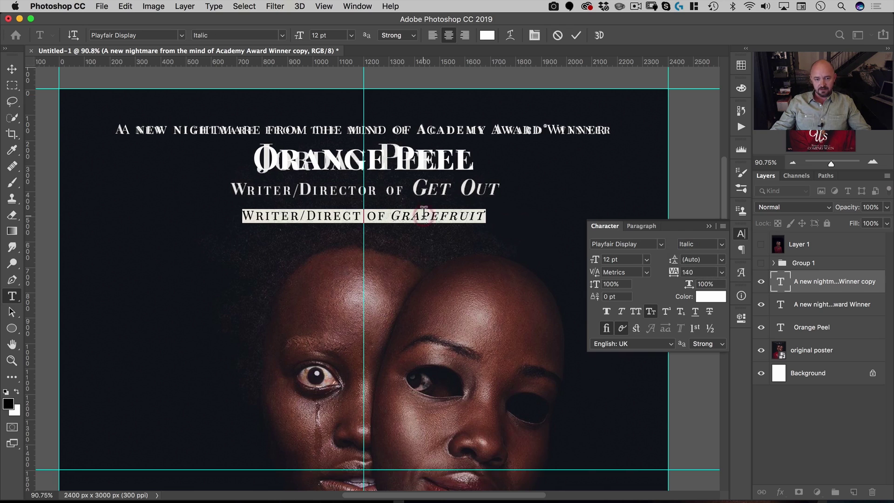
{"action": "key", "text": "super+a"}
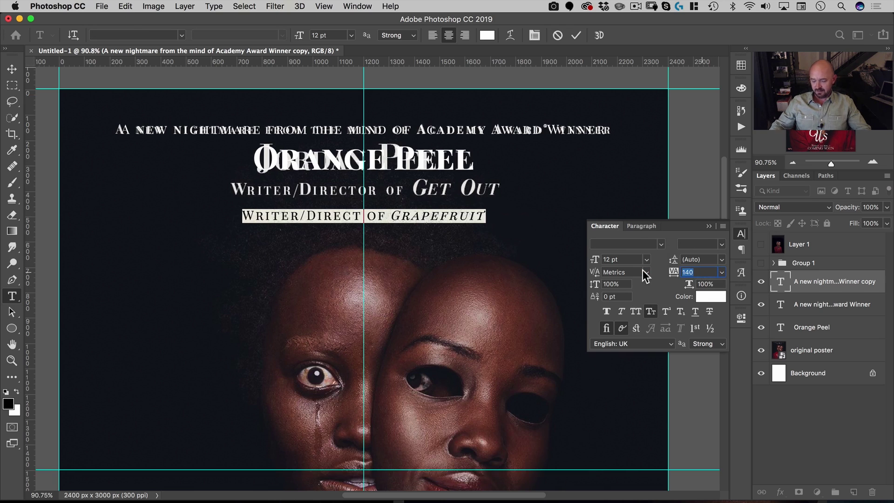
{"action": "type", "text": "0"}
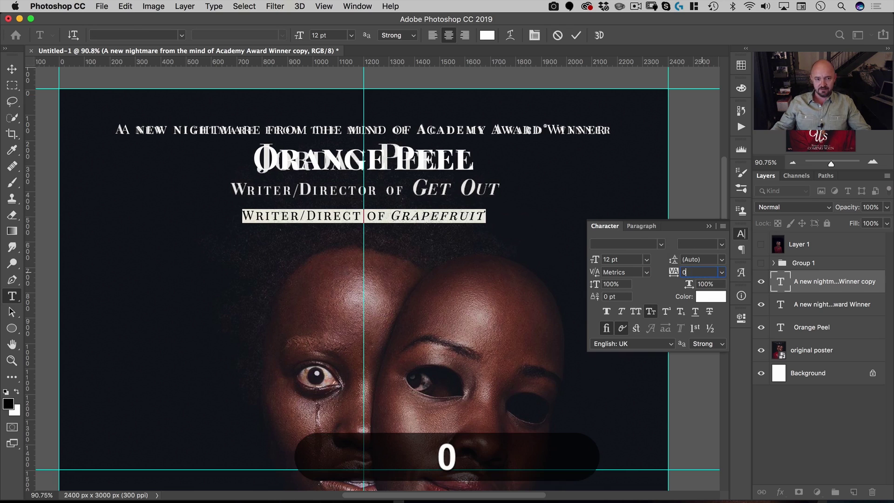
Enlarge the whole Writer/Direct line to 16 pt to match the original line's width and commit the text
{"action": "left_click", "coordinate": [632, 260]}
{"action": "key", "text": "Up"}
{"action": "key", "text": "Up"}
{"action": "key", "text": "Up"}
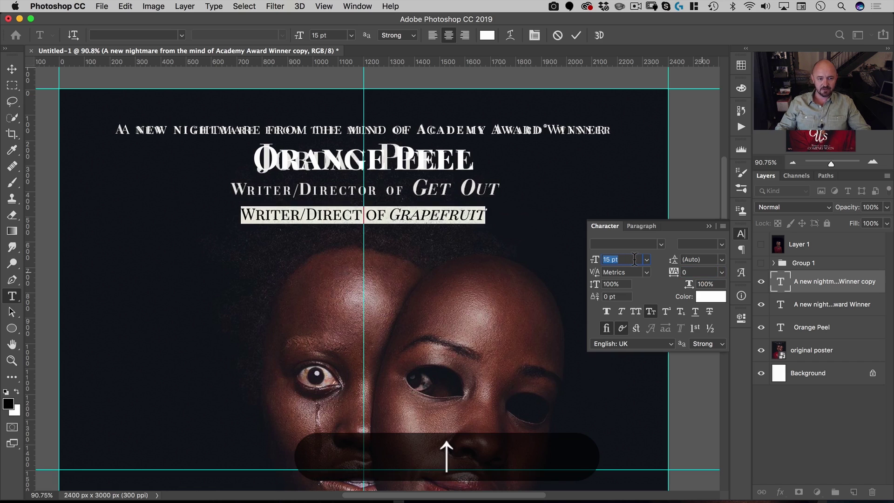
{"action": "key", "text": "Up"}
{"action": "key", "text": "Up"}
{"action": "key", "text": "Down"}
{"action": "key", "text": "Down"}
{"action": "key", "text": "Up"}
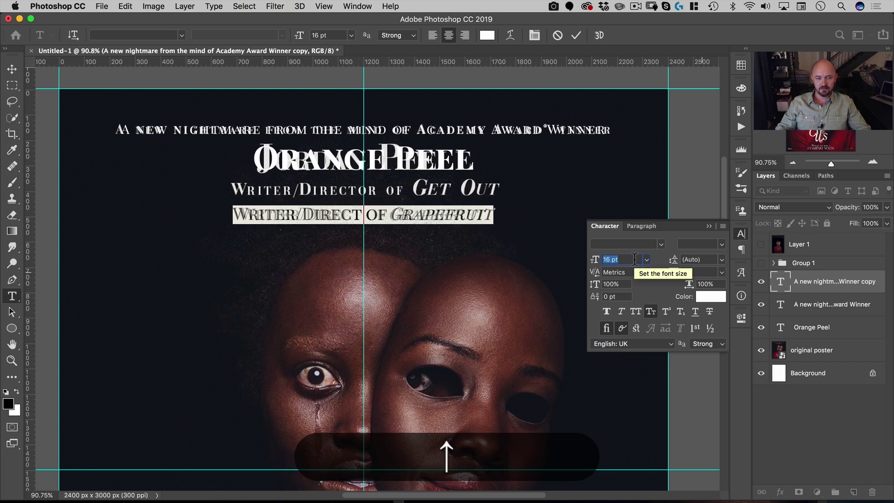
{"action": "key", "text": "KP_Enter"}
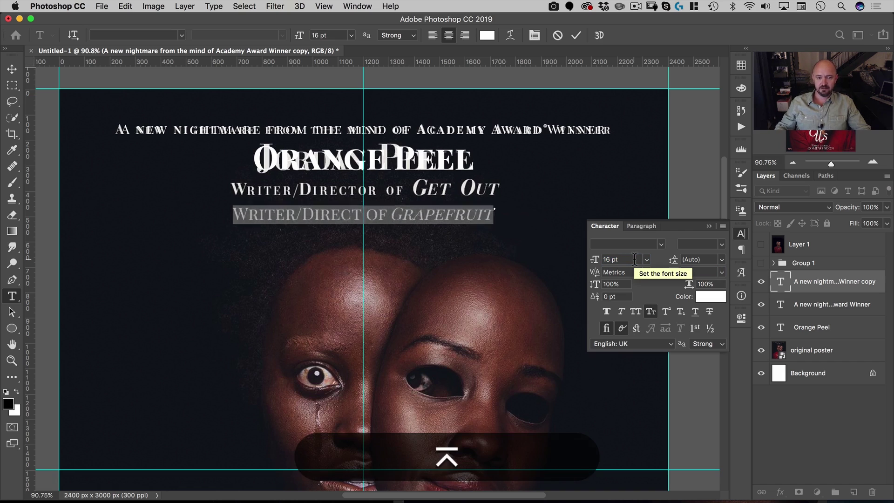
{"action": "left_click", "coordinate": [10, 71]}
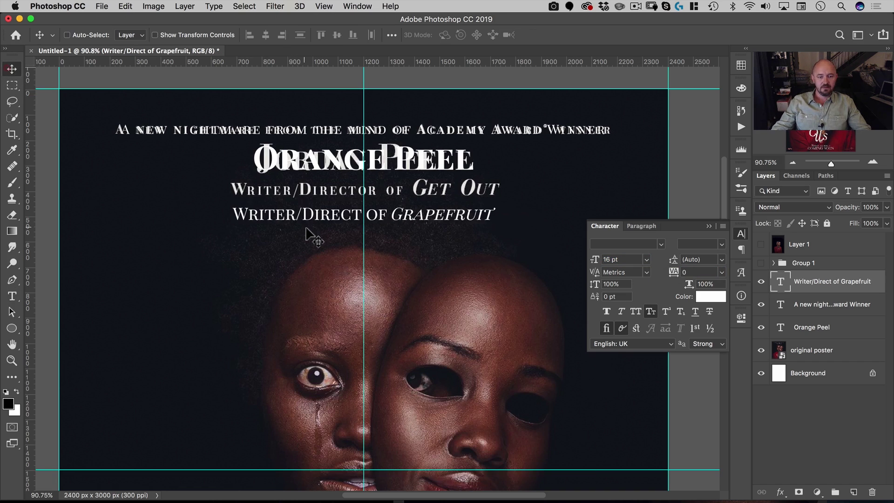
Move the Writer/Direct line up so it sits over the original poster's Writer/Director line
{"action": "key", "text": "shift+Up"}
{"action": "key", "text": "shift+Up"}
{"action": "key", "text": "shift+Up"}
{"action": "key", "text": "shift+Up"}
{"action": "key", "text": "shift+Up"}
{"action": "key", "text": "shift+Up"}
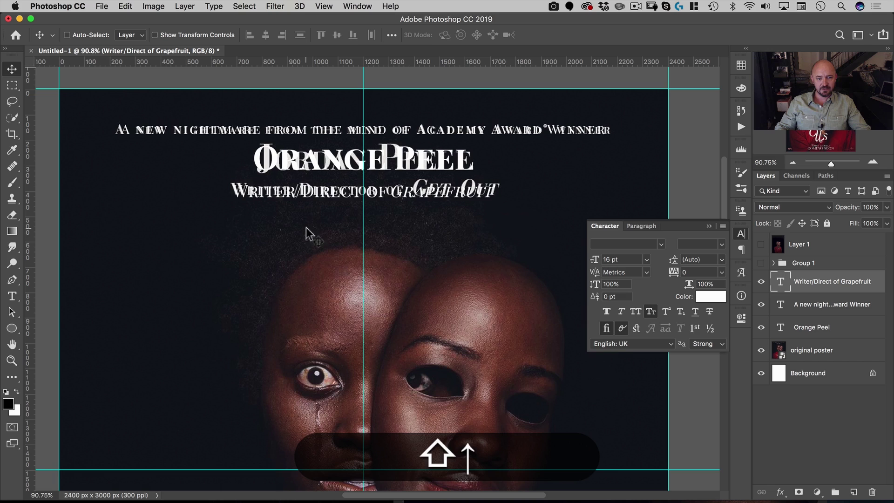
{"action": "key", "text": "shift+Down"}
Duplicate the Writer/Direct line straight down to just above the "Watch yourself" line of the original poster
{"action": "key", "text": "space"}
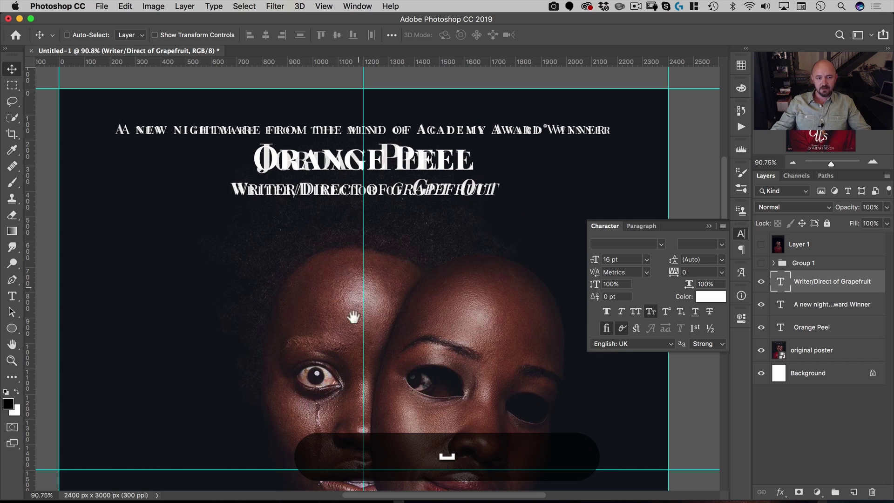
{"action": "left_click_drag", "start_coordinate": [354, 317], "coordinate": [365, 222]}
{"action": "left_click_drag", "start_coordinate": [400, 262], "coordinate": [375, 236]}
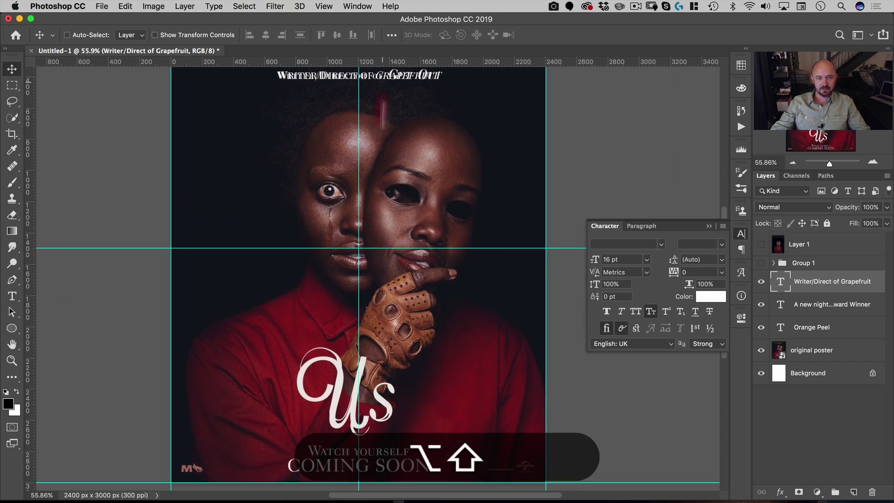
{"action": "left_click_drag", "start_coordinate": [401, 75], "coordinate": [403, 234]}
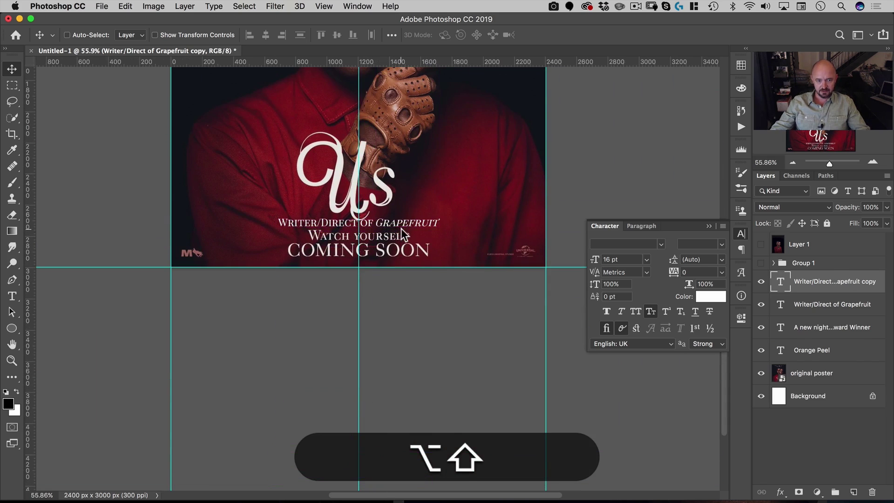
Replace the duplicated line's text with "Watch fruits" and commit the edit
{"action": "left_click_drag", "start_coordinate": [346, 218], "coordinate": [450, 192]}
{"action": "key", "text": "t"}
{"action": "left_click", "coordinate": [331, 230]}
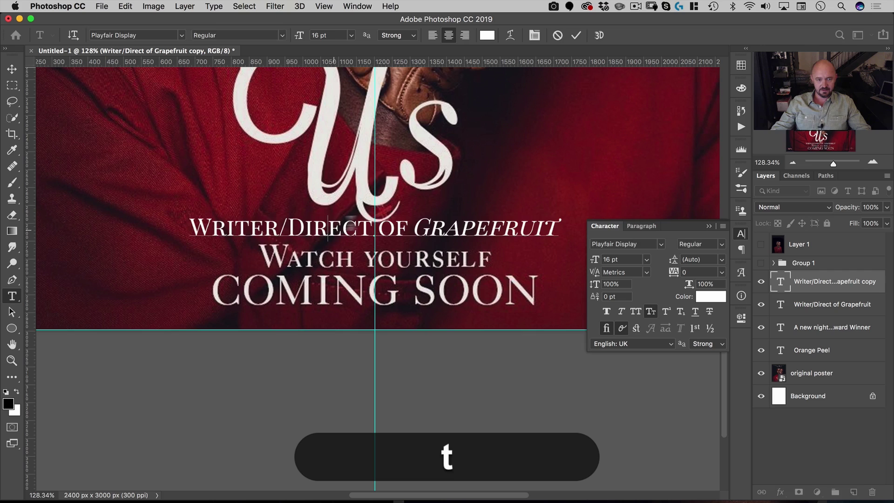
{"action": "key", "text": "ctrl+a"}
{"action": "key", "text": "ctrl+j"}
{"action": "key", "text": "ctrl+a"}
{"action": "type", "text": "W"}
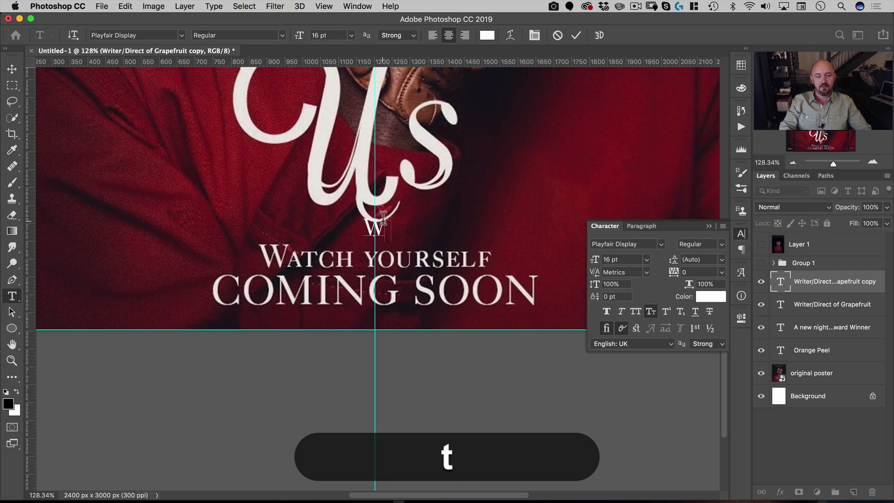
{"action": "type", "text": "atch"}
{"action": "key", "text": "BackSpace"}
{"action": "key", "text": "BackSpace"}
{"action": "key", "text": "BackSpace"}
{"action": "key", "text": "BackSpace"}
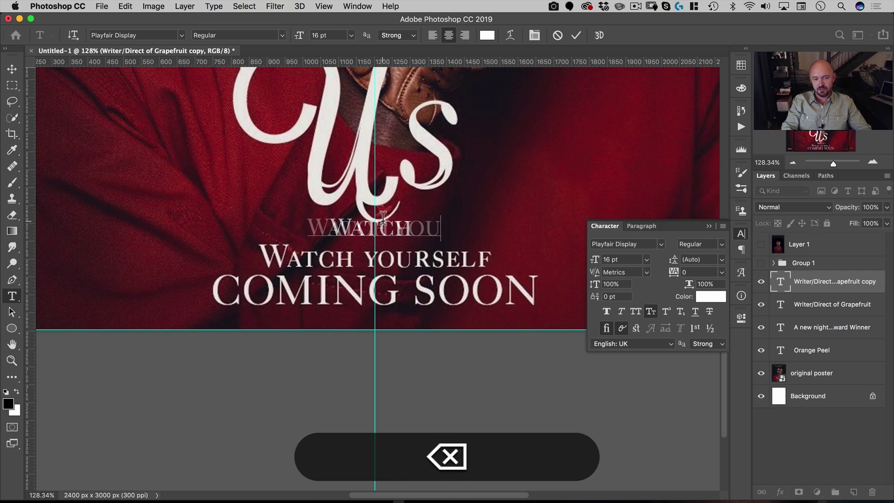
{"action": "type", "text": "fruits"}
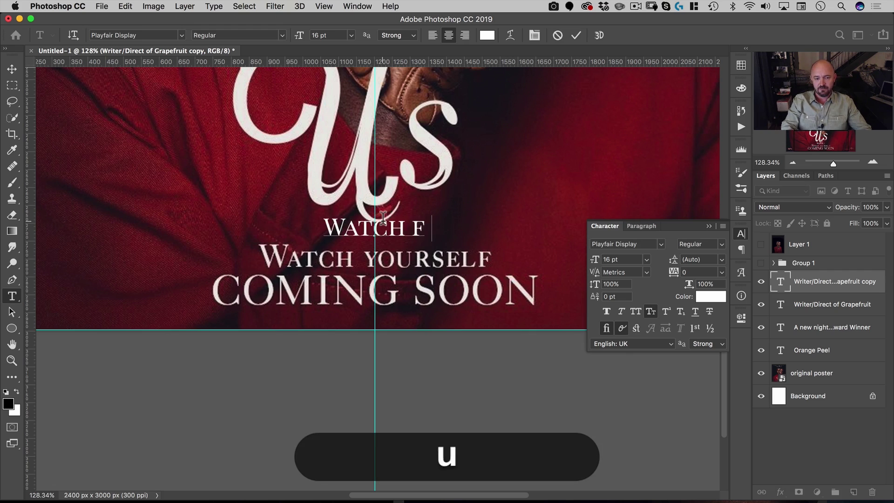
{"action": "key", "text": "ctrl+Return"}
Move the "Watch fruits" line down over the original "Watch yourself" line and set its font size to 18 pt
{"action": "key", "text": "v"}
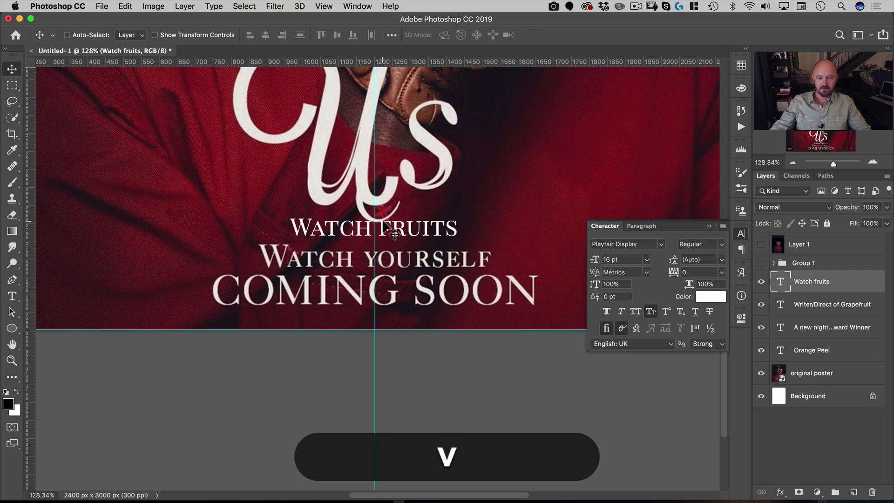
{"action": "left_click_drag", "start_coordinate": [409, 229], "coordinate": [410, 259]}
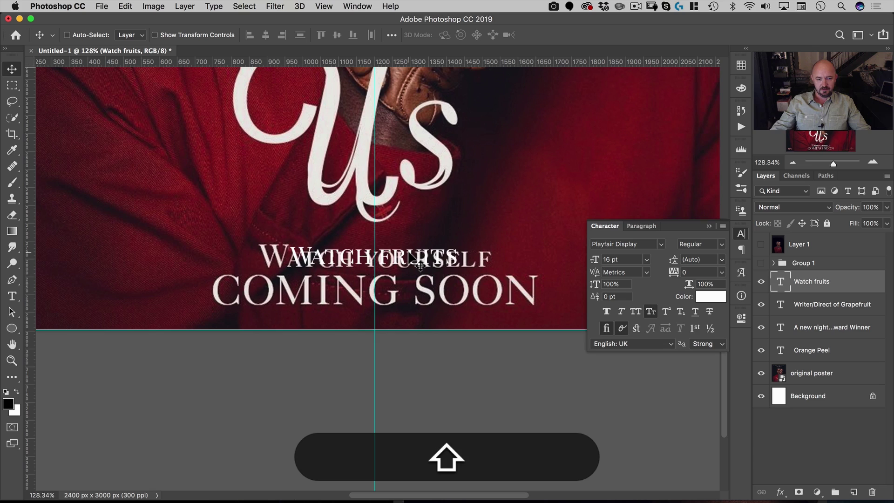
{"action": "key", "text": "Down"}
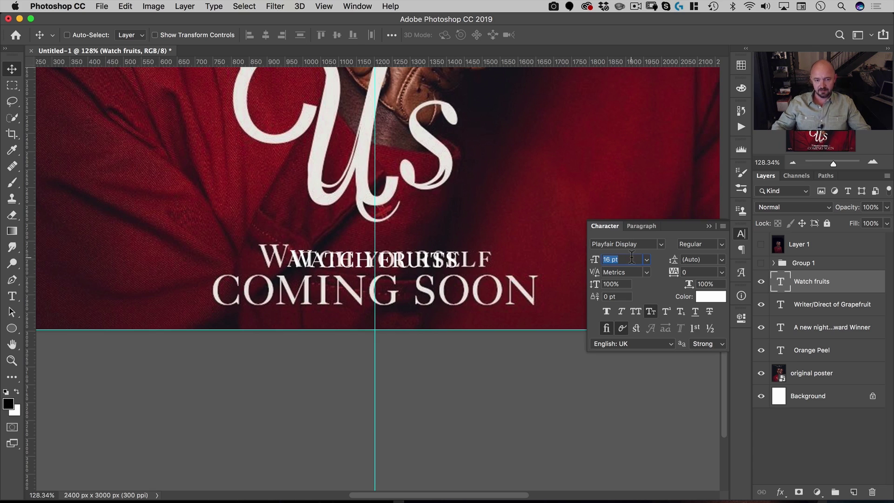
{"action": "key", "text": "Up"}
{"action": "key", "text": "Up"}
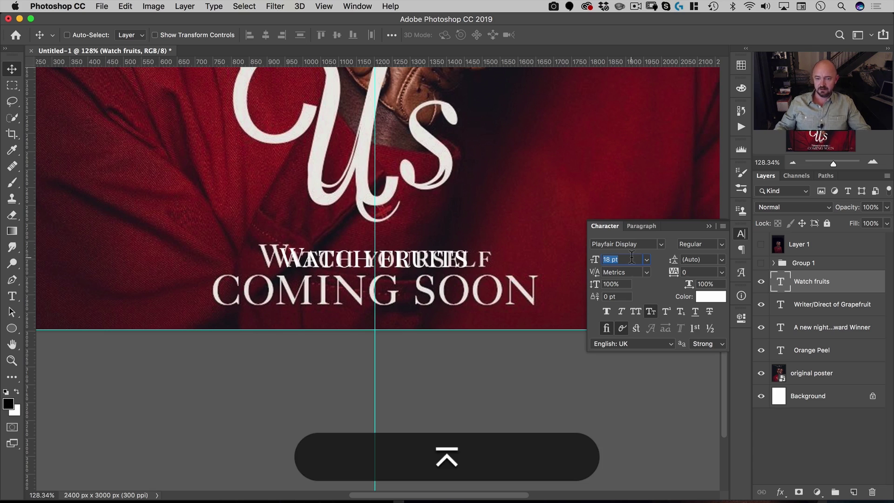
Duplicate the "Watch fruits" line down onto the original release line and replace its text with "COMING SOON"
{"action": "left_click_drag", "start_coordinate": [413, 264], "coordinate": [413, 301]}
{"action": "key", "text": "t"}
{"action": "left_click", "coordinate": [414, 302]}
{"action": "key", "text": "ctrl+a"}
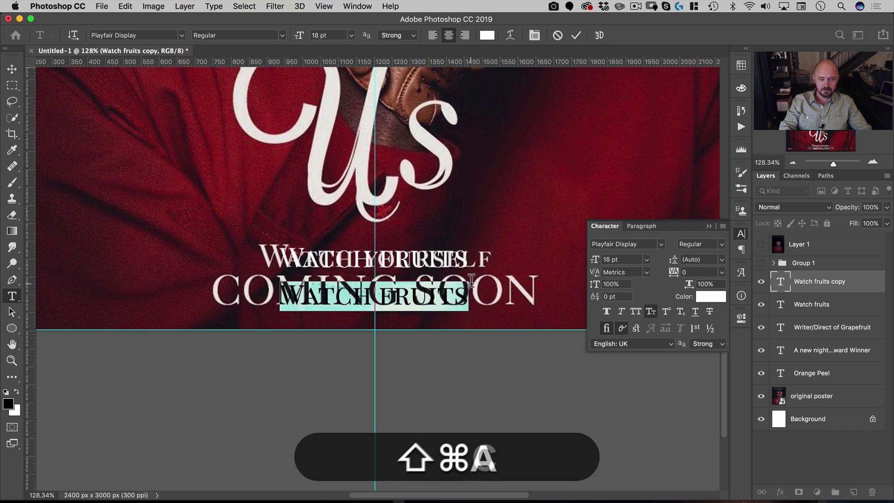
{"action": "type", "text": "COMING SOON"}
Enlarge the whole COMING SOON text to 28 pt to match the original lettering's height
{"action": "key", "text": "ctrl+shift+a"}
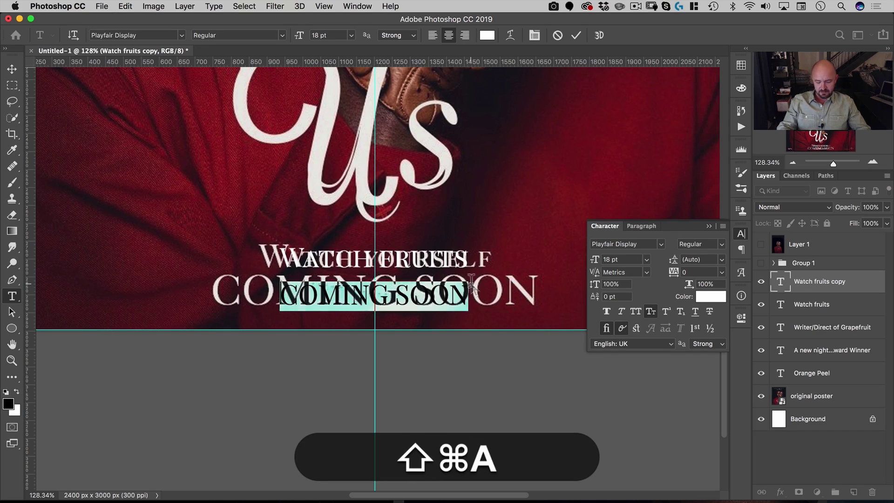
{"action": "key", "text": "ctrl+shift+period"}
{"action": "key", "text": "ctrl+shift+period"}
{"action": "key", "text": "ctrl+shift+period"}
{"action": "key", "text": "ctrl+shift+period"}
{"action": "key", "text": "ctrl+shift+period"}
{"action": "key", "text": "ctrl+shift+period"}
{"action": "key", "text": "ctrl+shift+period"}
{"action": "key", "text": "ctrl+shift+period"}
{"action": "key", "text": "ctrl+shift+period"}
{"action": "key", "text": "ctrl+shift+period"}
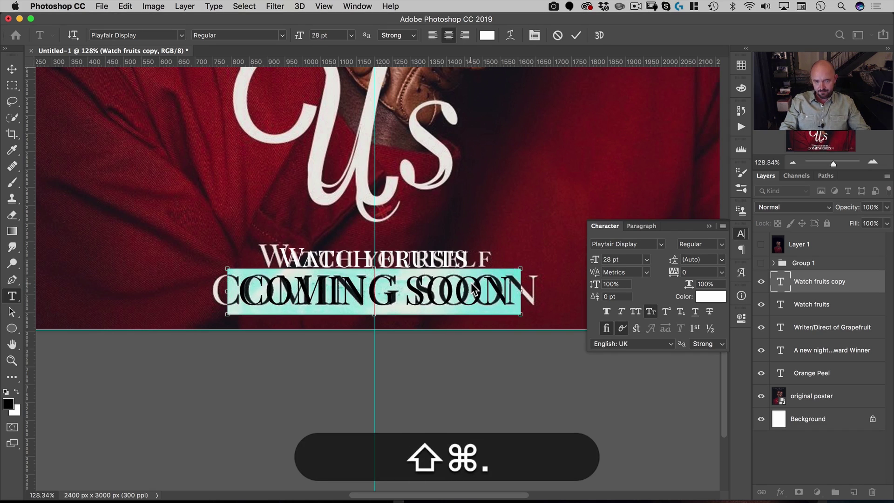
{"action": "key", "text": "shift+super+period"}
{"action": "key", "text": "shift+super+comma"}
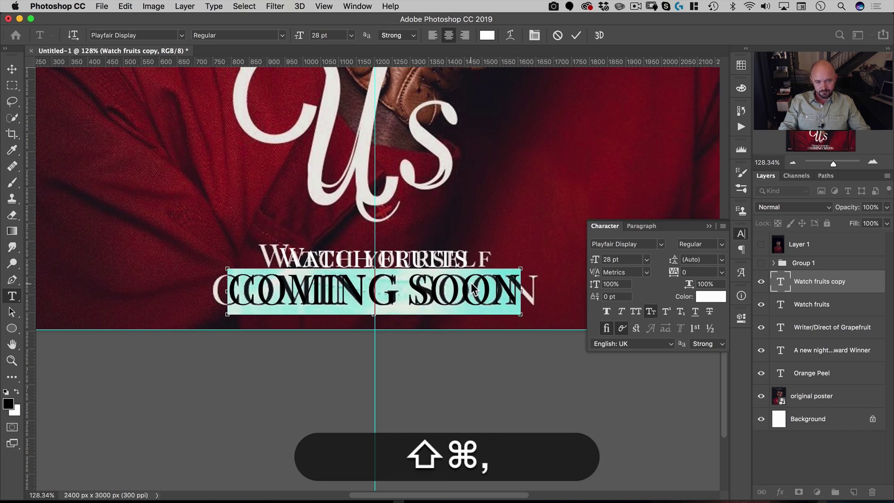
Widen the COMING SOON letter tracking to 60 so it spans the original line, and commit the text
{"action": "key", "text": "alt+shift+super+Right"}
{"action": "key", "text": "alt+shift+Right"}
{"action": "key", "text": "alt+shift+Right"}
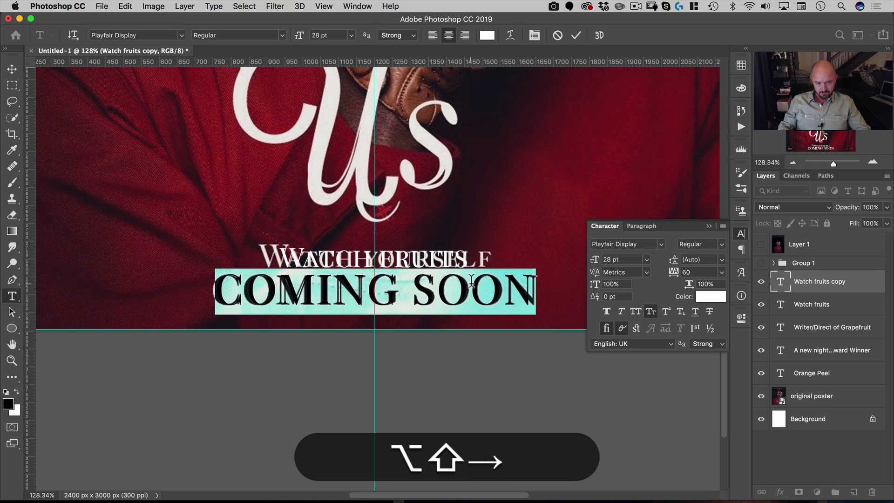
{"action": "key", "text": "super+Return"}
Commit the COMING SOON line, add a new text line above the Us title and set its font to Pinyon Script
{"action": "key", "text": "v"}
{"action": "left_click_drag", "start_coordinate": [436, 184], "coordinate": [391, 206]}
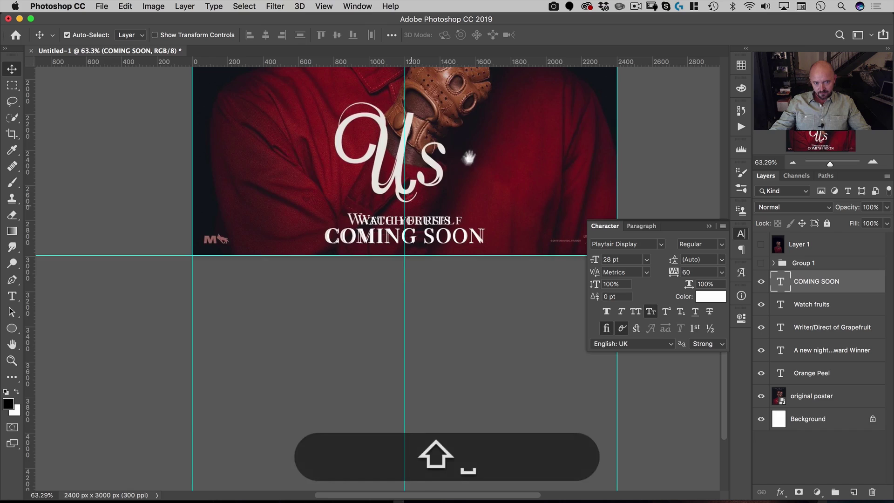
{"action": "left_click_drag", "start_coordinate": [468, 157], "coordinate": [439, 315]}
{"action": "key", "text": "shift+t"}
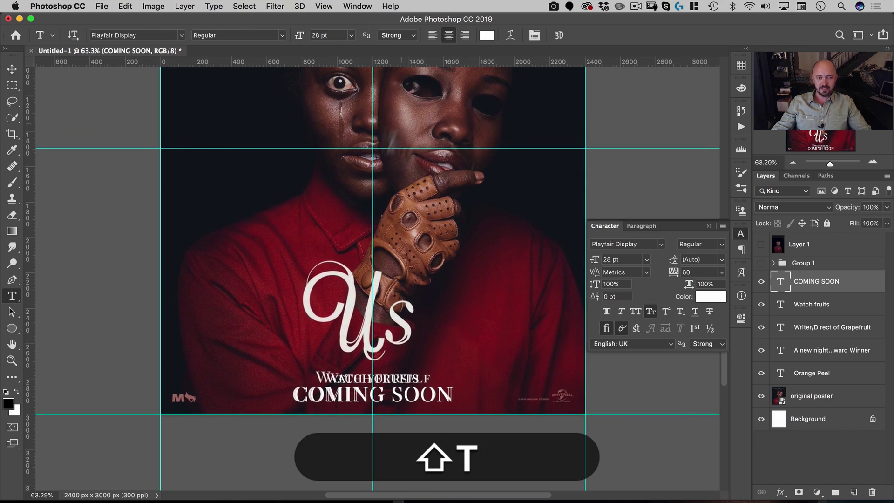
{"action": "left_click", "coordinate": [372, 203]}
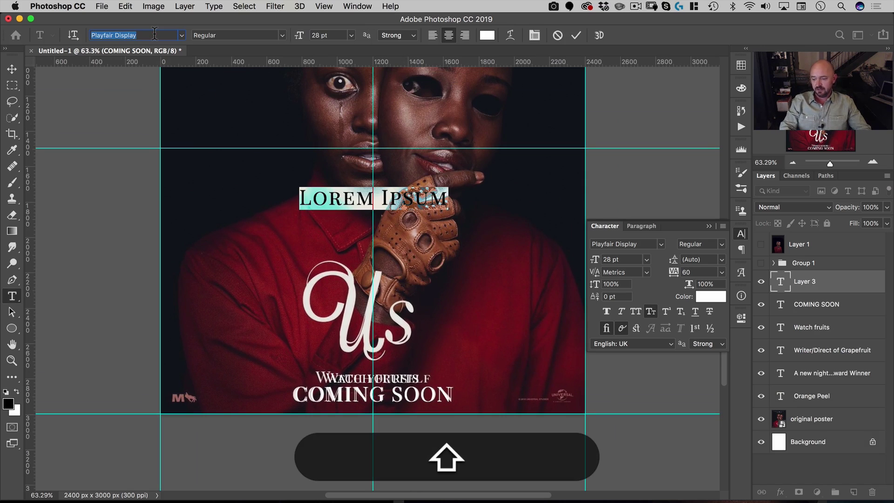
{"action": "type", "text": "PINYON"}
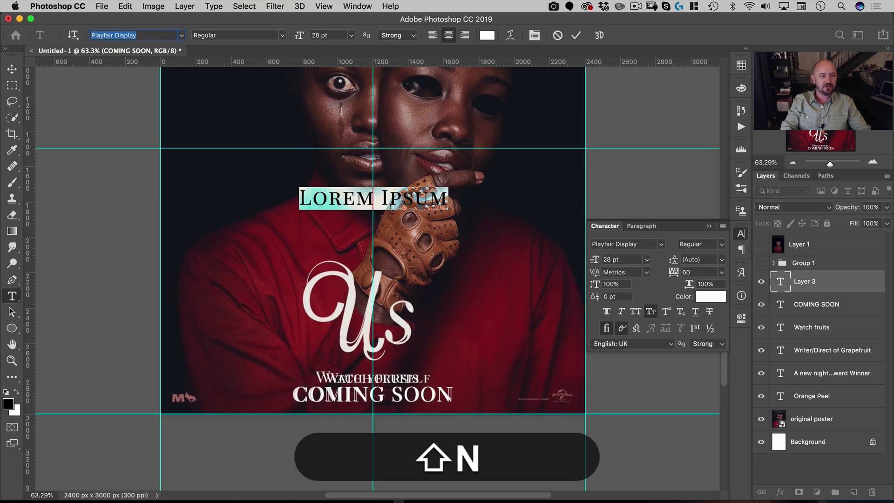
{"action": "type", "text": "P"}
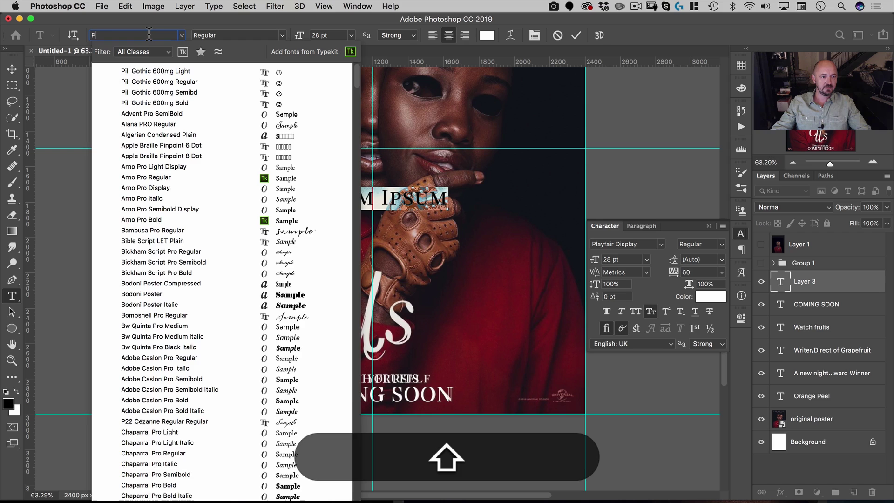
{"action": "type", "text": "inyon"}
{"action": "left_click", "coordinate": [149, 76]}
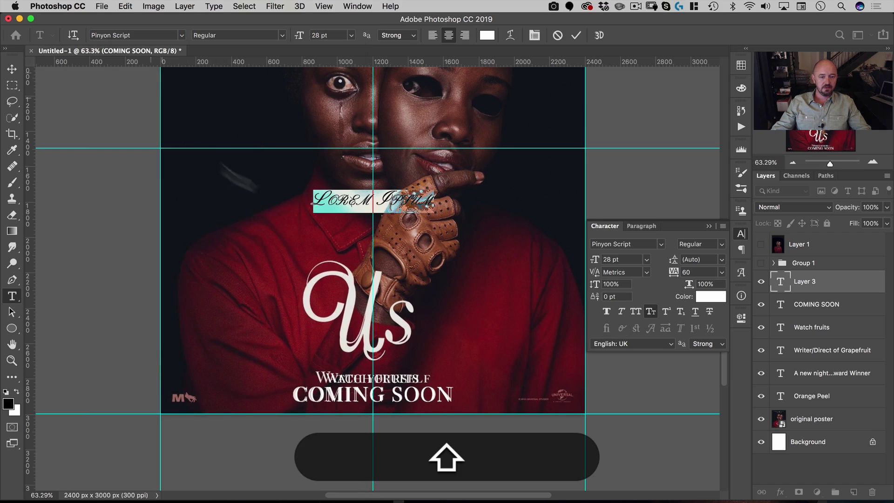
Turn off small caps for the new script line and replace its placeholder text with "Boo"
{"action": "triple_click", "coordinate": [354, 199]}
{"action": "key", "text": "shift+super+a"}
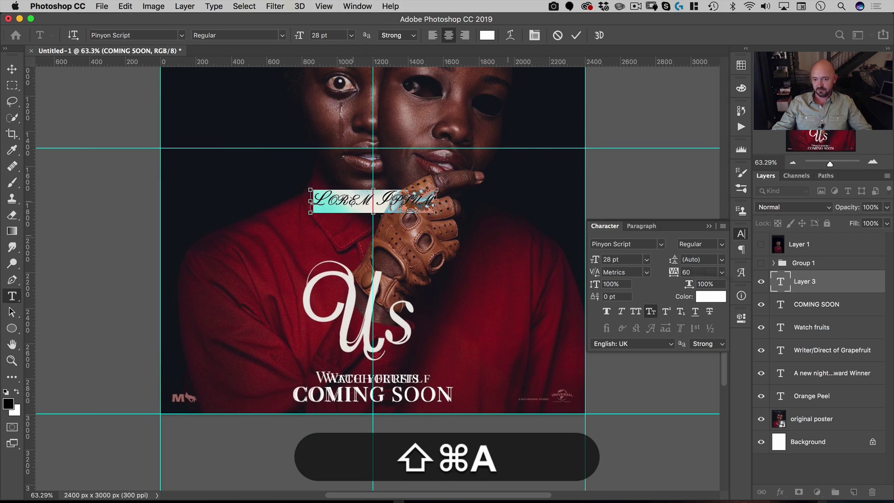
{"action": "left_click", "coordinate": [651, 311]}
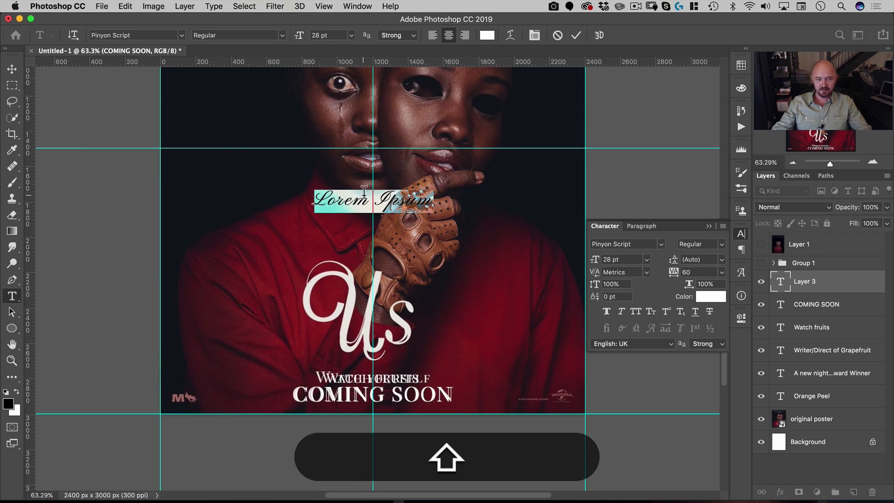
{"action": "key", "text": "shift+super+a"}
{"action": "key", "text": "BackSpace"}
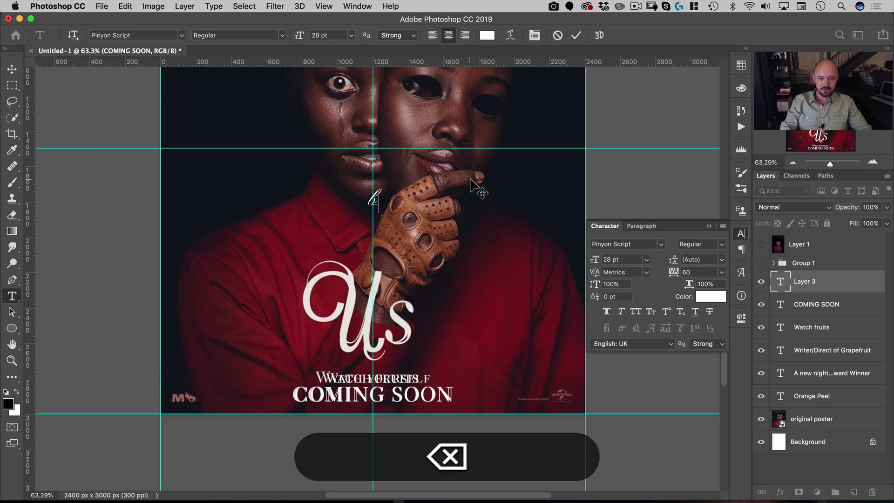
{"action": "type", "text": "Boo"}
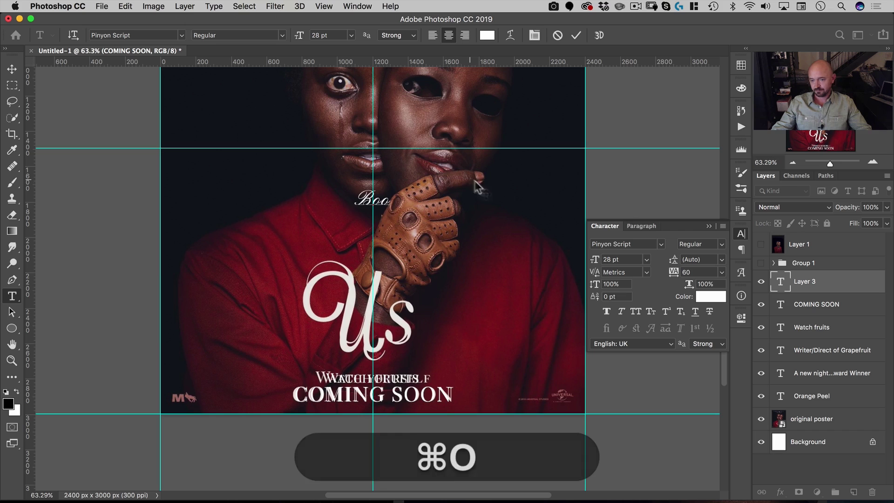
Set the tracking of the whole Boo text to 0 and commit it
{"action": "key", "text": "super+a"}
{"action": "type", "text": "0"}
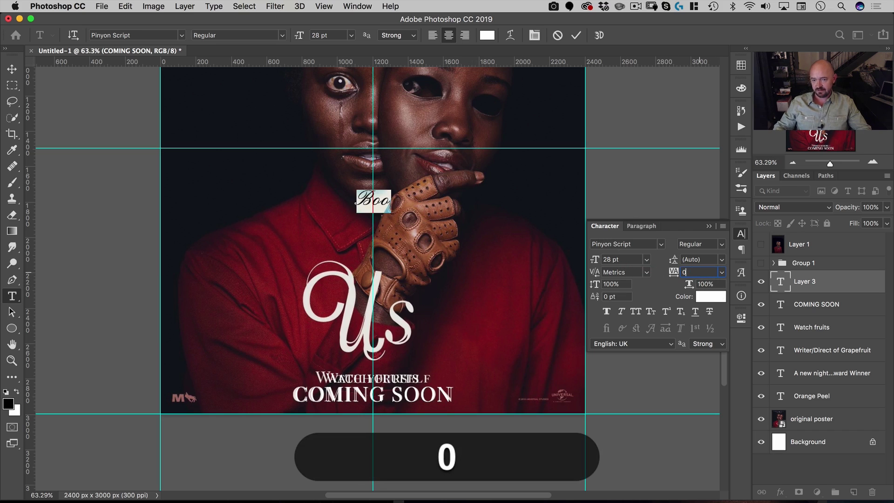
{"action": "left_click", "coordinate": [15, 72]}
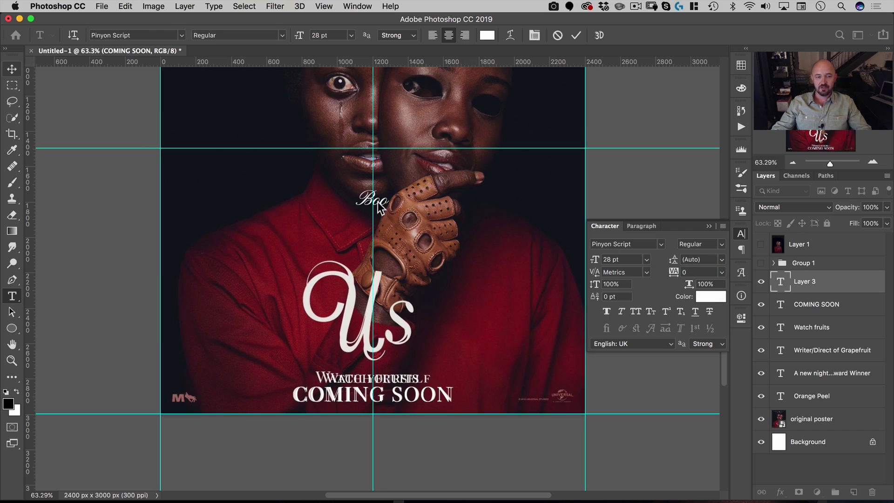
Enlarge the Boo title to about 180 pt and place it over the original Us title
{"action": "key", "text": "super+t"}
{"action": "left_click_drag", "start_coordinate": [381, 203], "coordinate": [395, 189]}
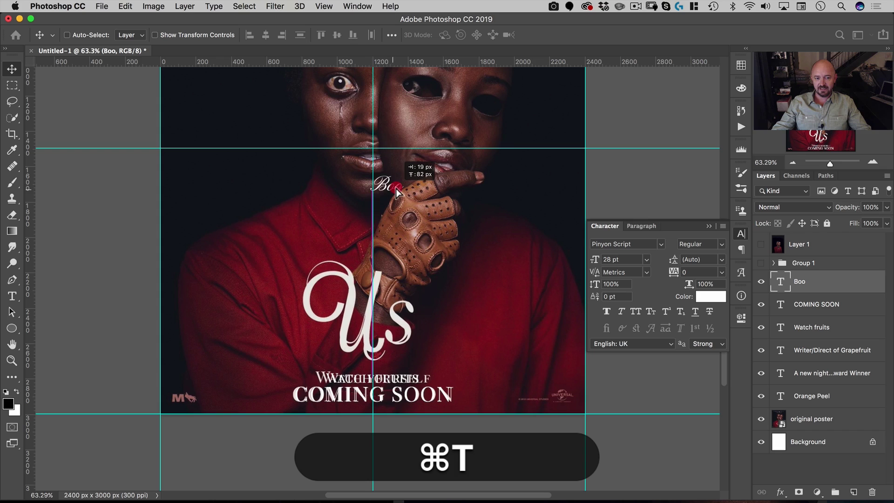
{"action": "left_click_drag", "start_coordinate": [382, 252], "coordinate": [476, 168]}
{"action": "key", "text": "super+t"}
{"action": "key", "text": "Return"}
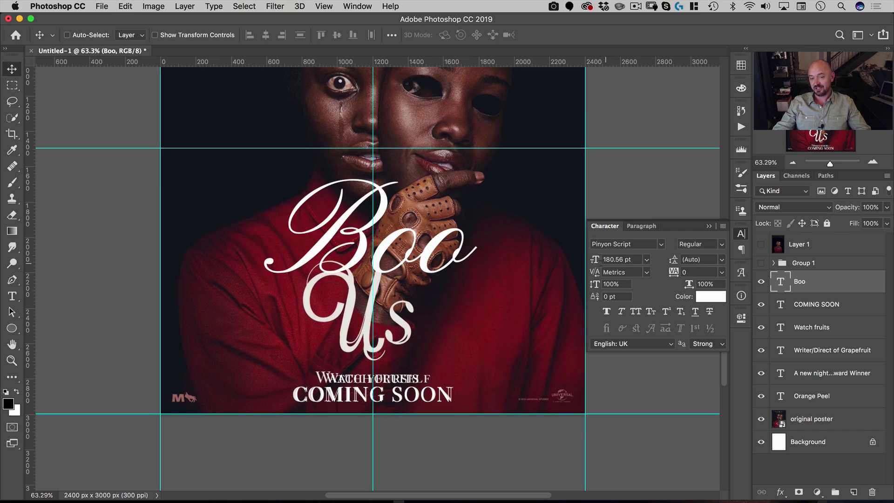
{"action": "left_click_drag", "start_coordinate": [460, 264], "coordinate": [429, 326]}
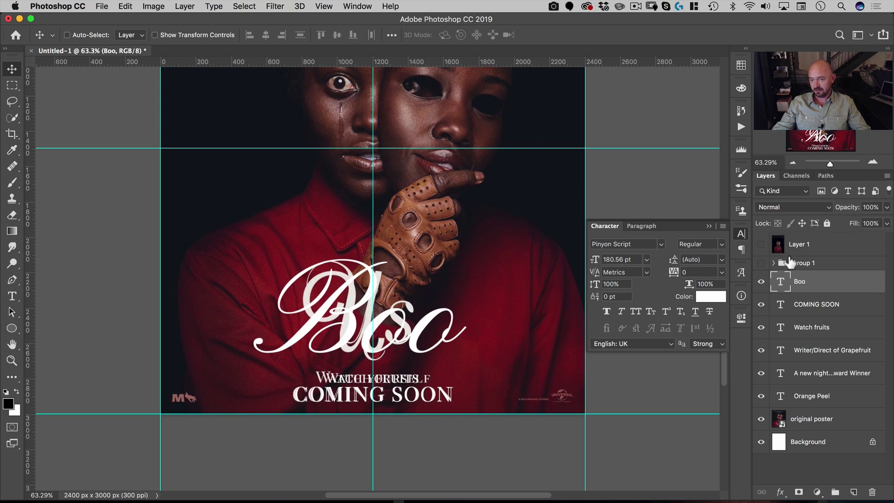
Group all the text layers from Boo down to Orange Peel and name the group "text"
{"action": "key", "text": "shift"}
{"action": "left_click", "coordinate": [823, 283], "text": "shift"}
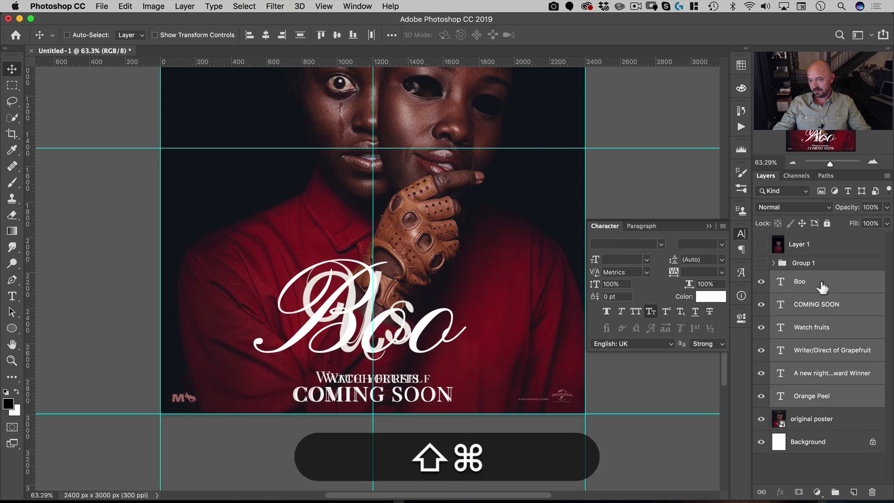
{"action": "key", "text": "super+g"}
{"action": "type", "text": "text"}
{"action": "key", "text": "Return"}
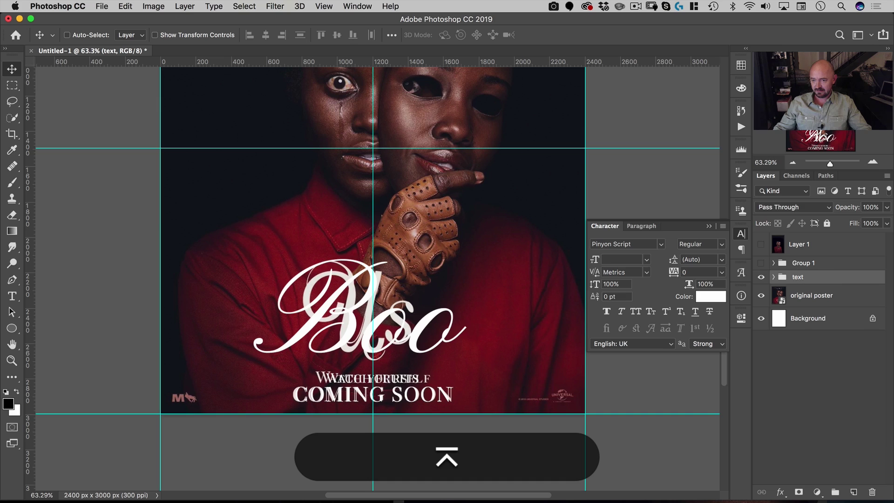
Rename Group 1 to "artwork", move the text group above it and make the artwork group visible
{"action": "double_click", "coordinate": [812, 264]}
{"action": "type", "text": "artwork"}
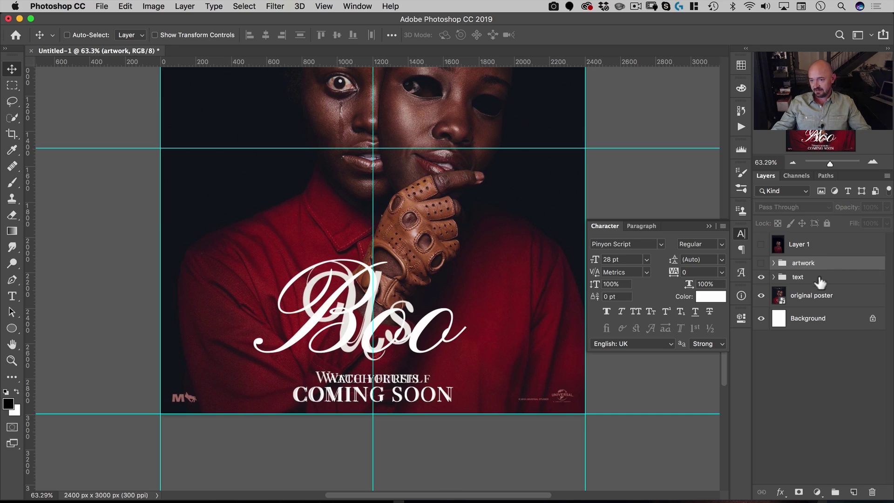
{"action": "left_click_drag", "start_coordinate": [818, 280], "coordinate": [818, 261]}
{"action": "left_click", "coordinate": [762, 277]}
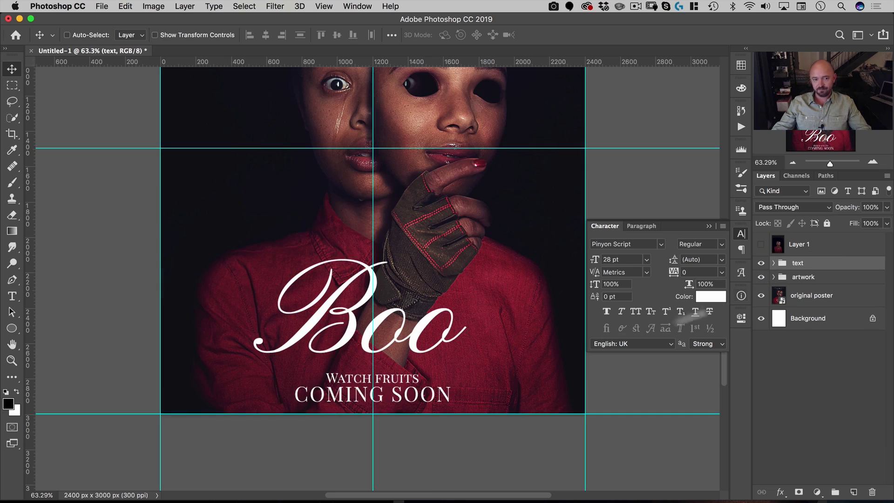
Bring the whole poster into view and hide the guides
{"action": "key", "text": "space"}
{"action": "left_click_drag", "start_coordinate": [479, 226], "coordinate": [467, 316]}
{"action": "left_click_drag", "start_coordinate": [486, 258], "coordinate": [465, 273]}
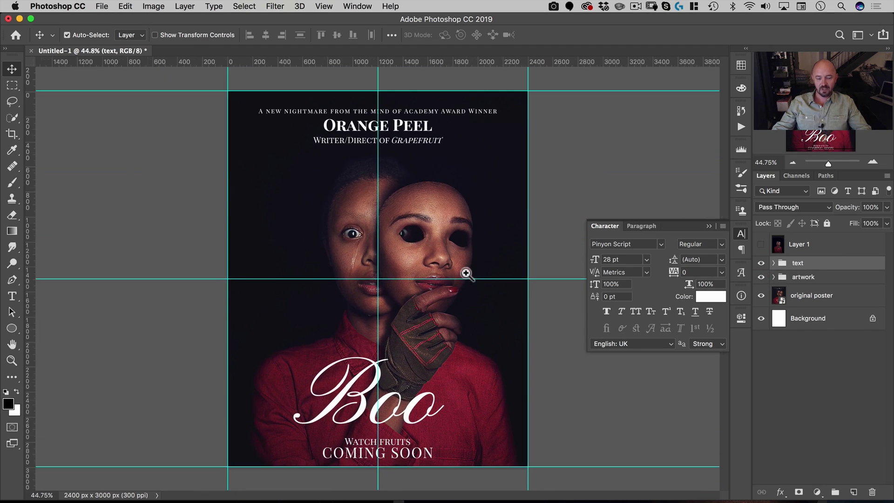
{"action": "key", "text": "super+semicolon"}
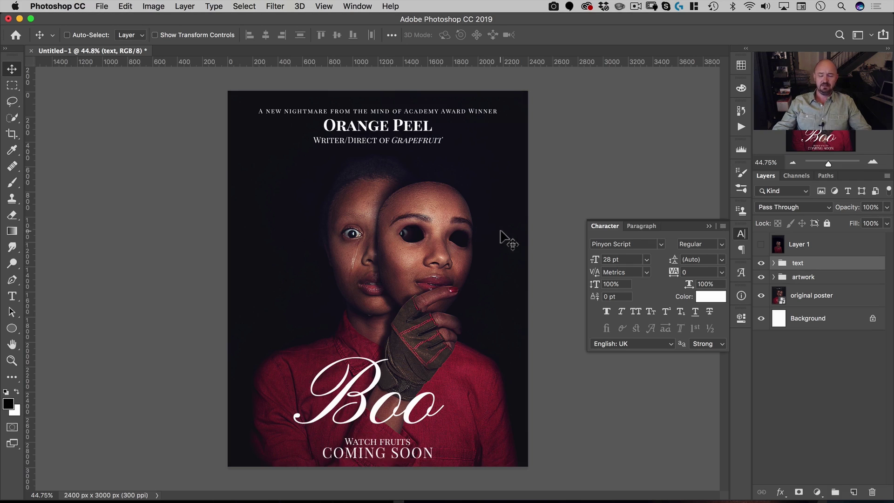
Nudge the artwork group slightly left on the poster and collapse the character settings
{"action": "left_click", "coordinate": [801, 278]}
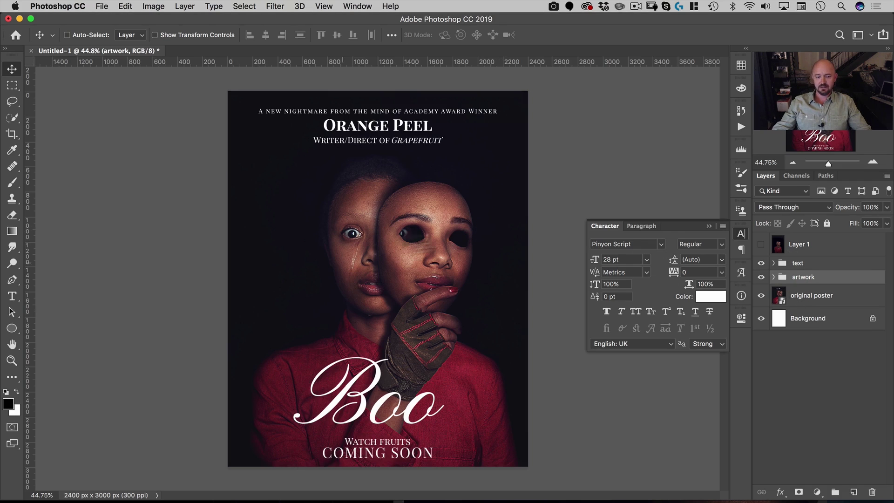
{"action": "key", "text": "shift+Left"}
{"action": "key", "text": "shift+Left"}
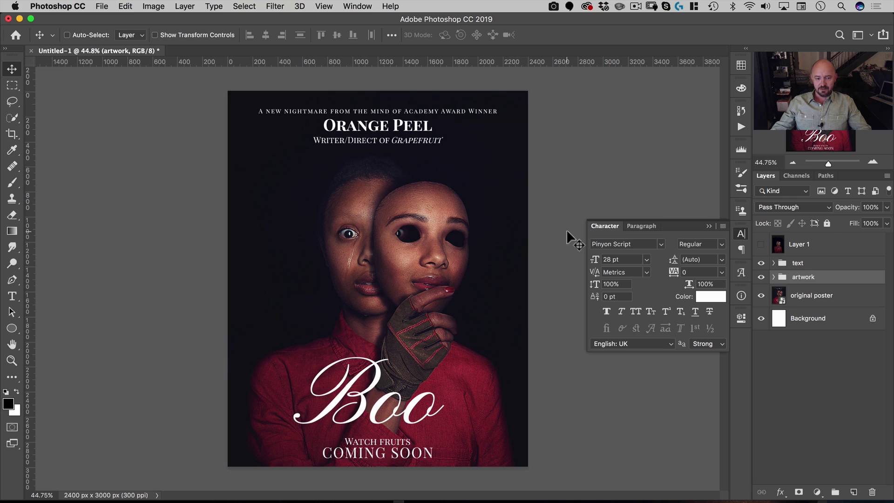
{"action": "left_click", "coordinate": [737, 231]}
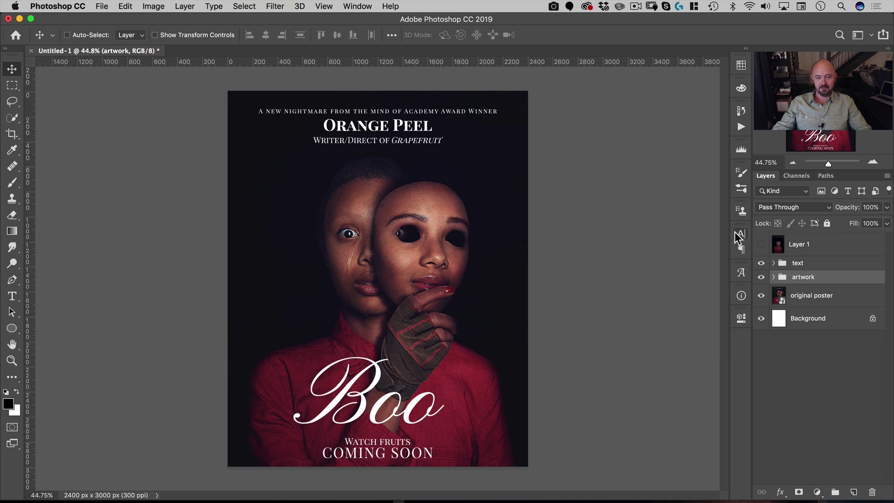
{"action": "key", "text": "space"}
{"action": "left_click_drag", "start_coordinate": [427, 236], "coordinate": [438, 234]}
{"action": "key", "text": "super"}
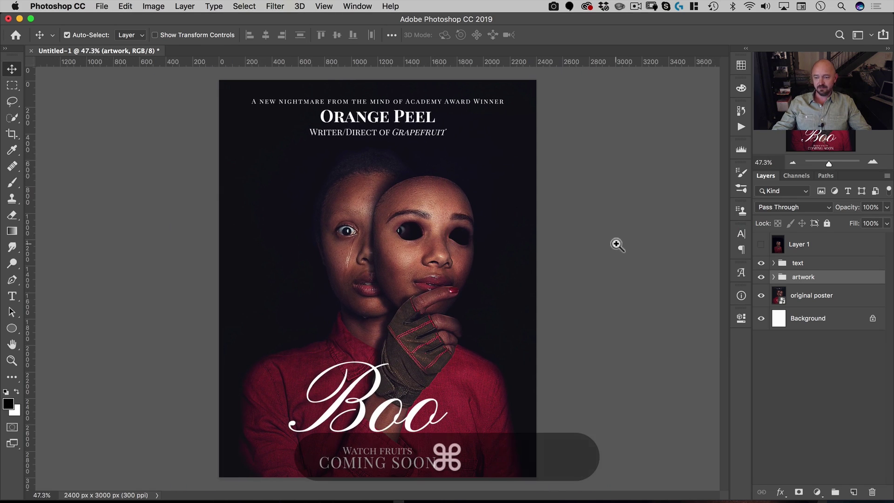